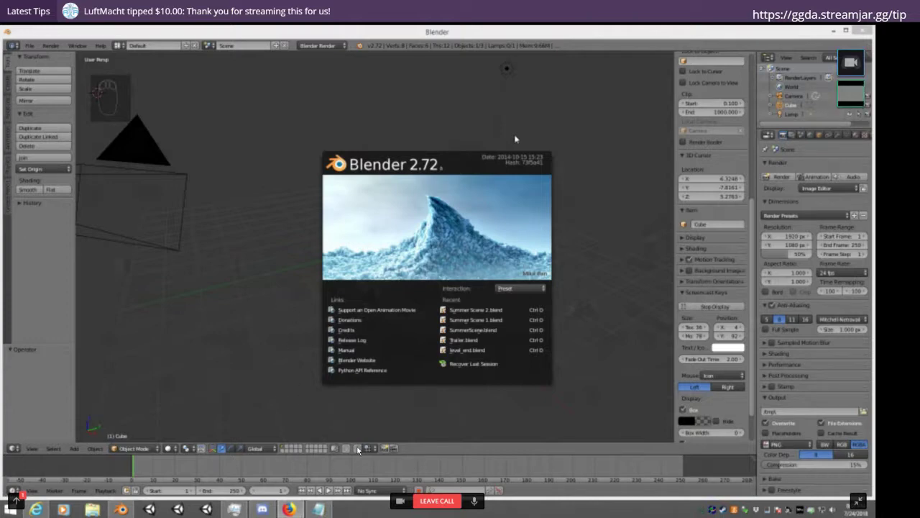
Dismiss the splash screen and merge all vertices of the default cube at its center in Edit Mode
left_click(605, 474)
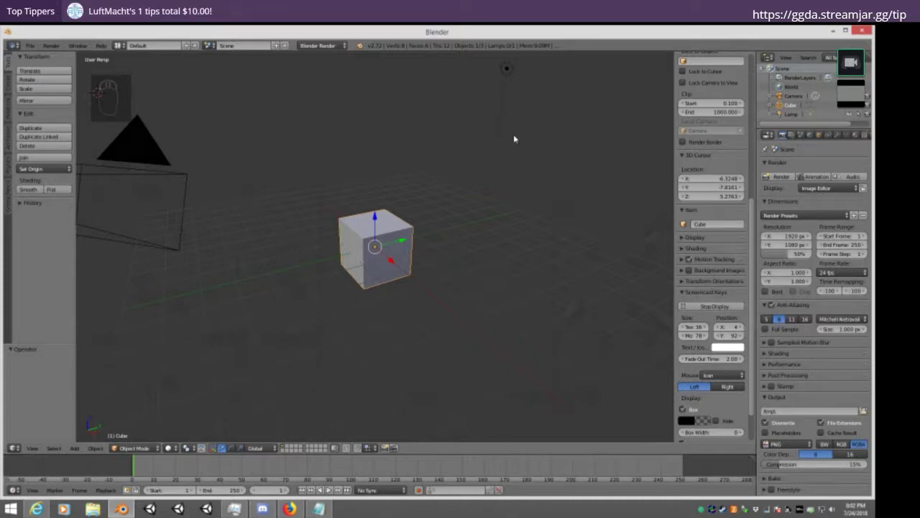
key("KP_1")
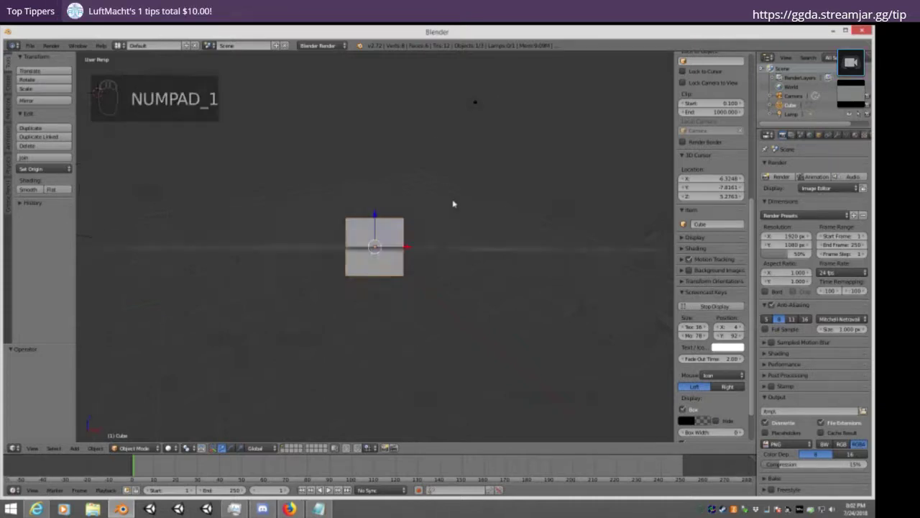
middle_click_drag(507, 194, 435, 271)
scroll(442, 249, "up", 3)
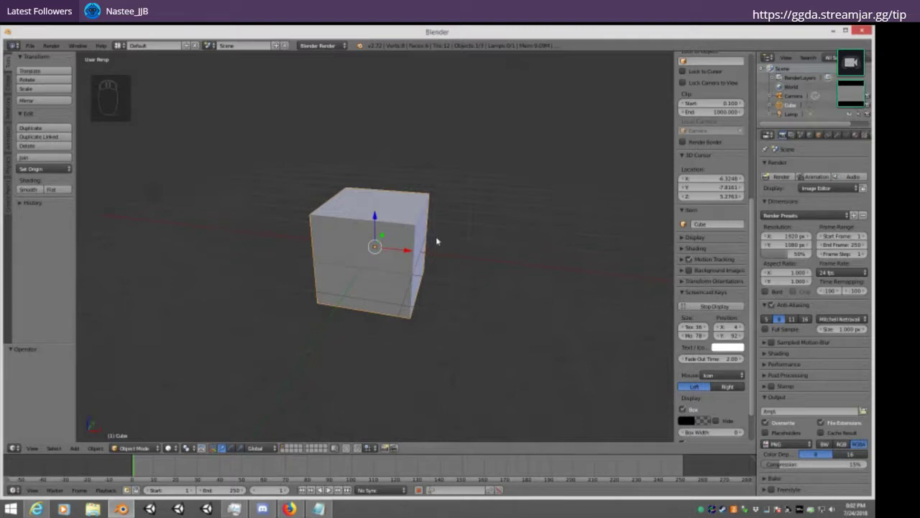
key("Tab")
key("a")
key("a")
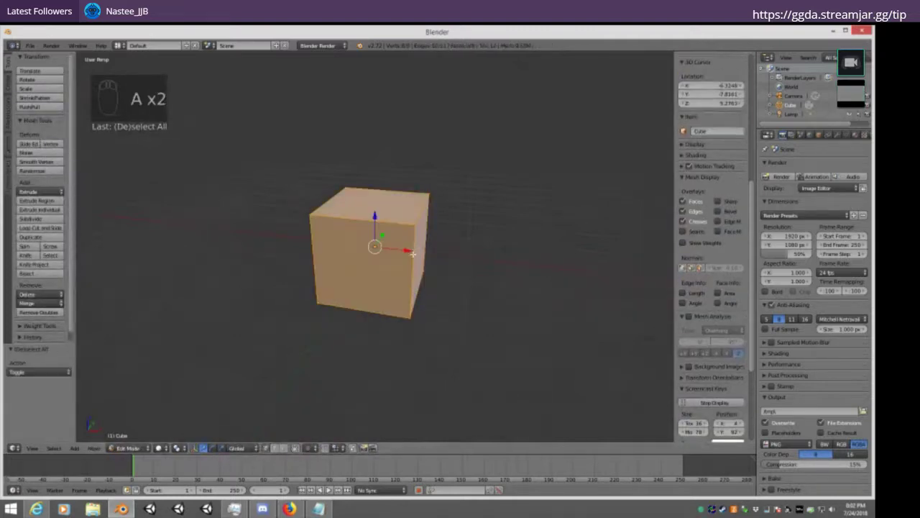
middle_click_drag(380, 291, 442, 278)
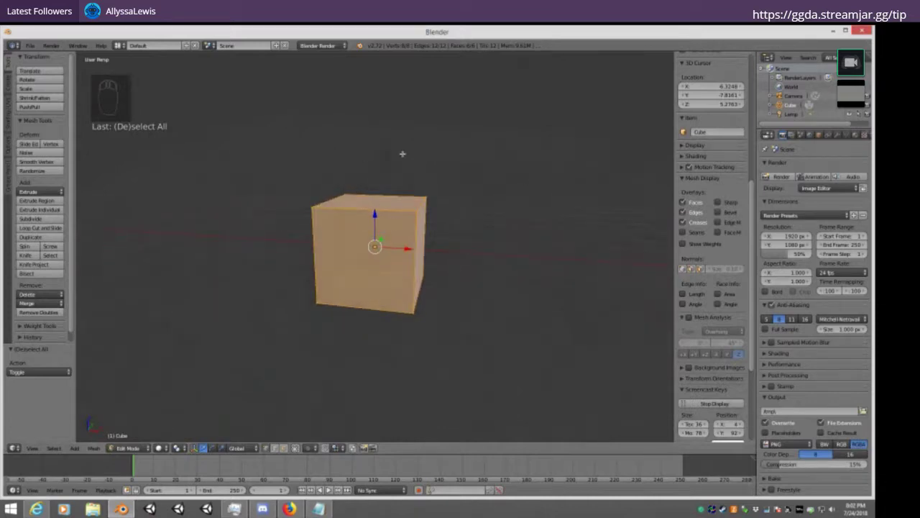
key("w")
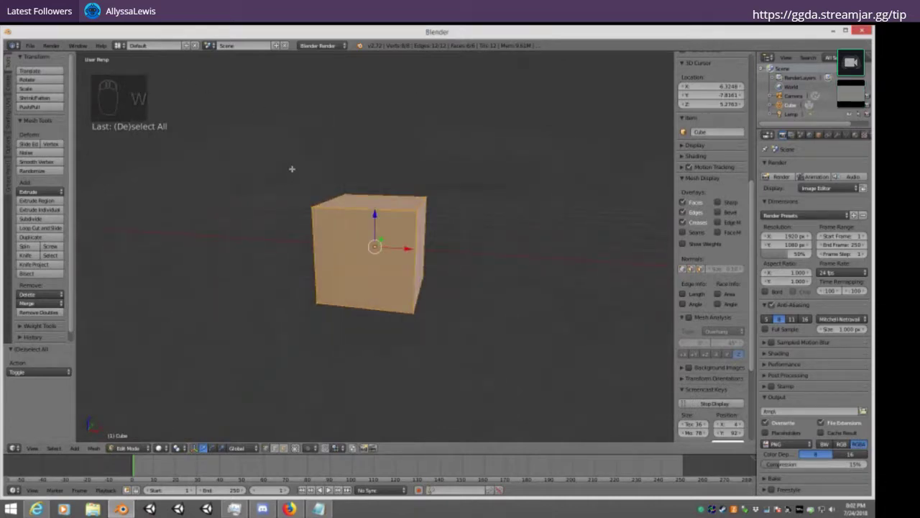
key("w")
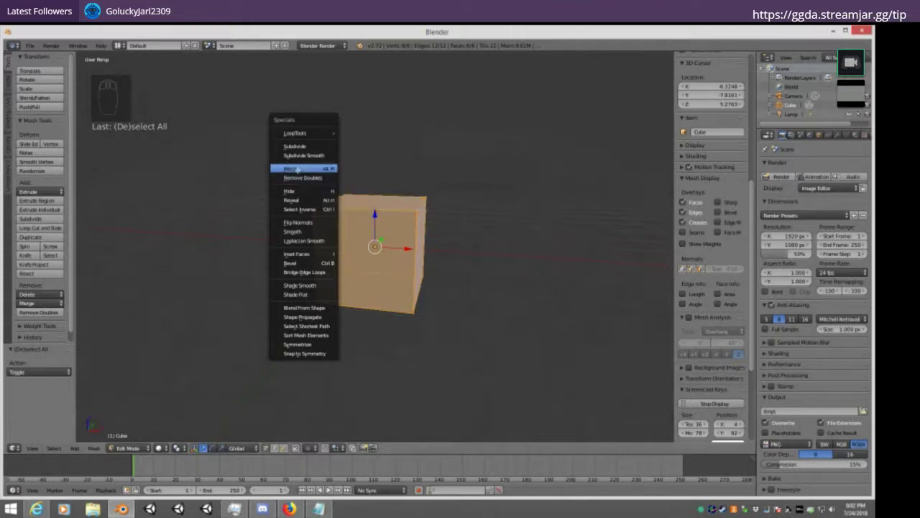
left_click(295, 168)
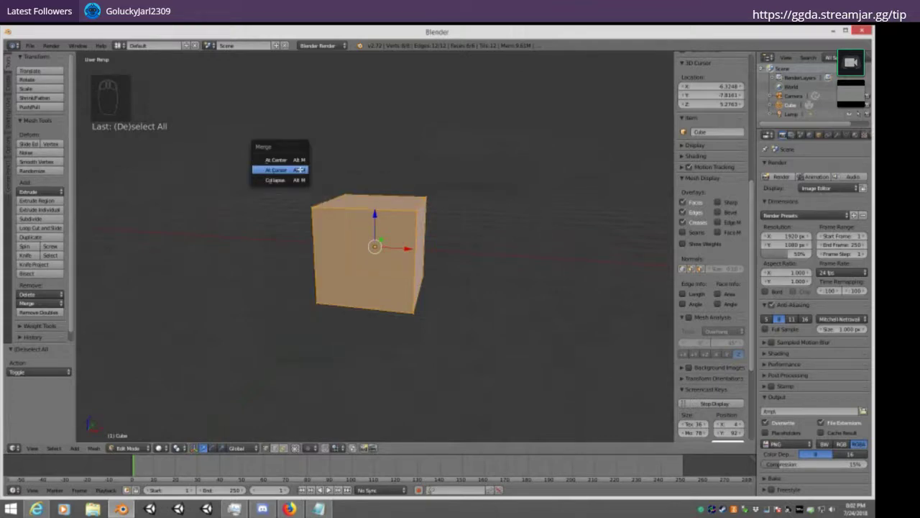
left_click(294, 160)
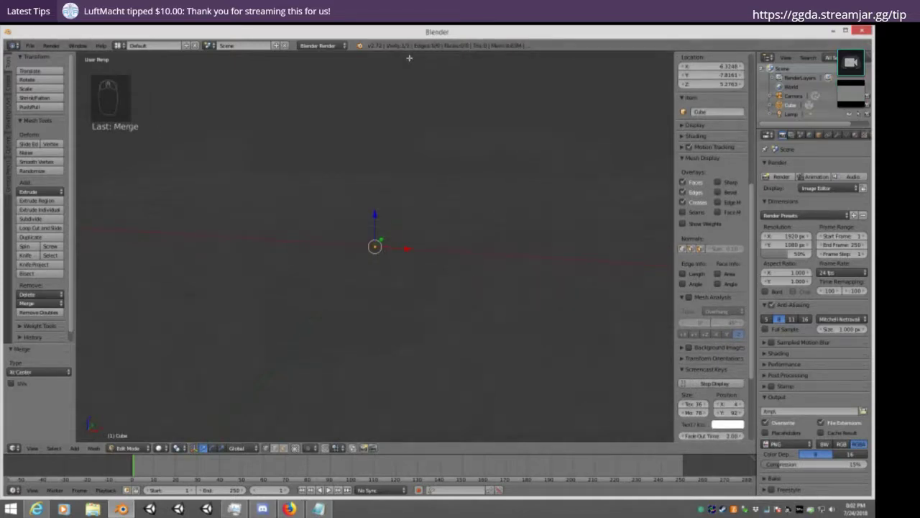
Reset the 3D cursor to the world origin
mouse_move(394, 57)
left_mouse_down()
mouse_move(421, 90)
mouse_move(389, 53)
left_mouse_up()
key("b")
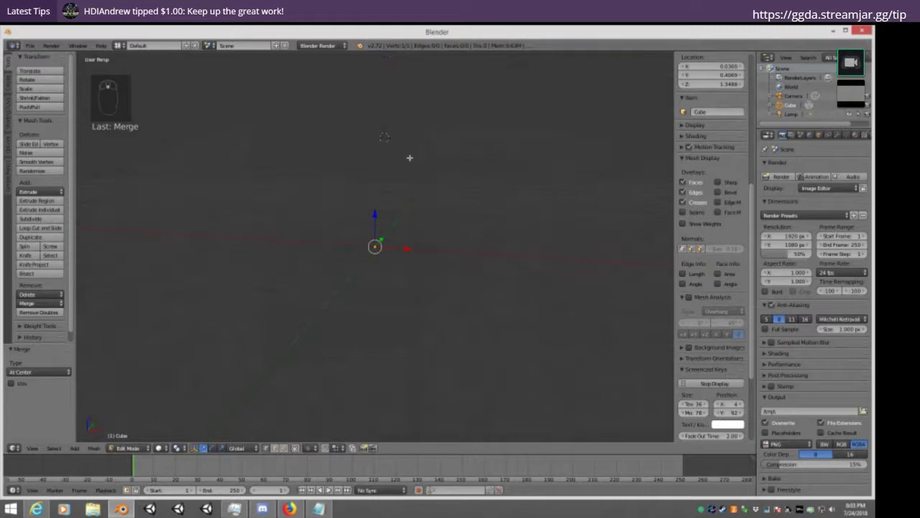
key("shift+c")
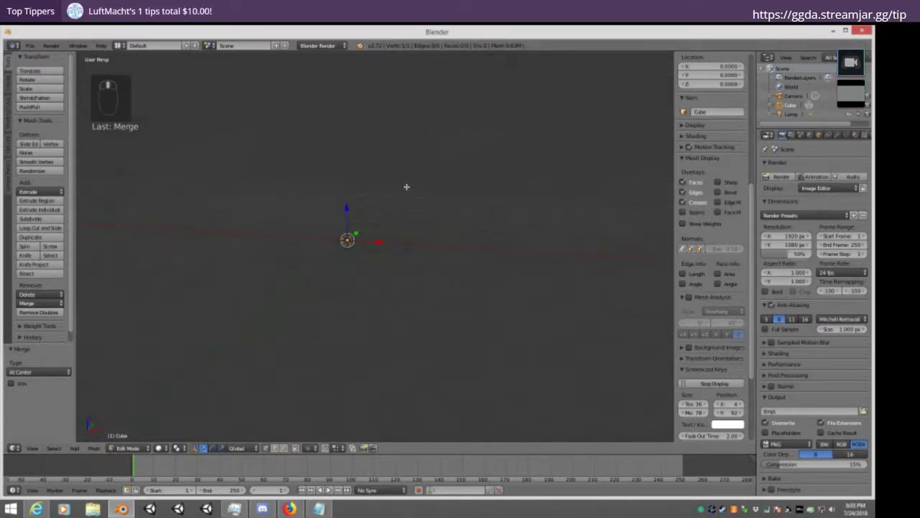
In front orthographic view, extrude the single vertex into a half-profile of the goblet's flat base and upright stem, starting at the origin
key("KP_5")
key("KP_1")
middle_click_drag(247, 325, 446, 175, "shift")
middle_click_drag(391, 192, 448, 236, "shift")
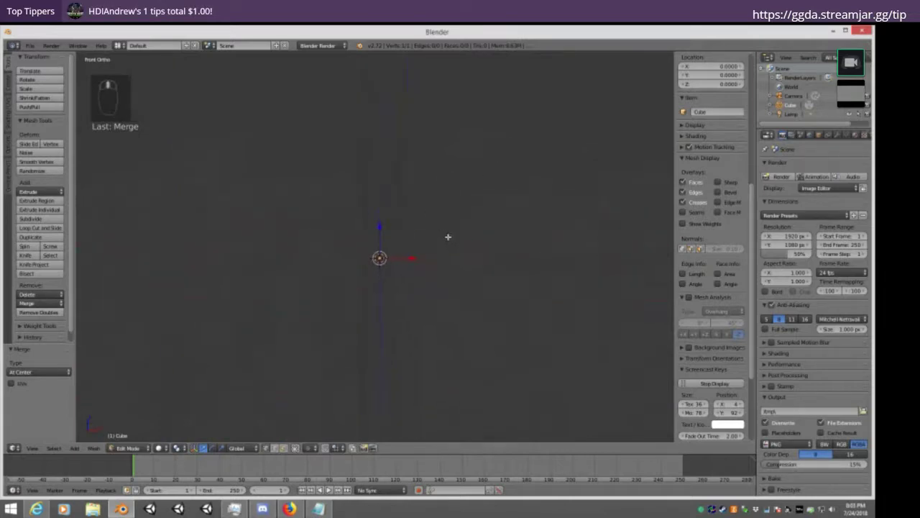
key("e")
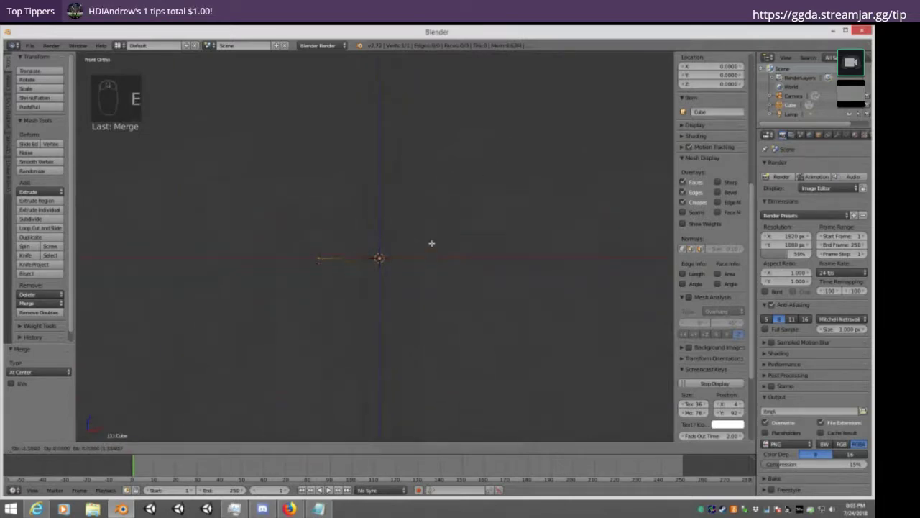
left_click(438, 243)
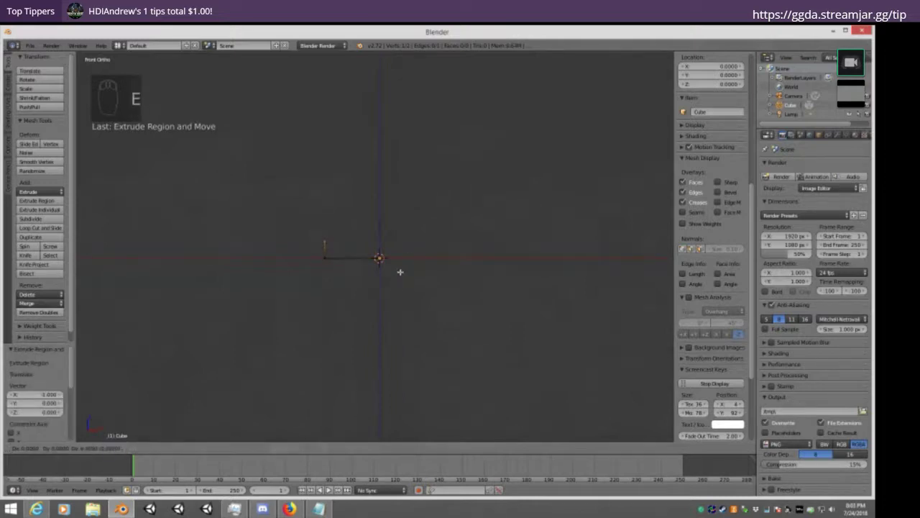
key("e")
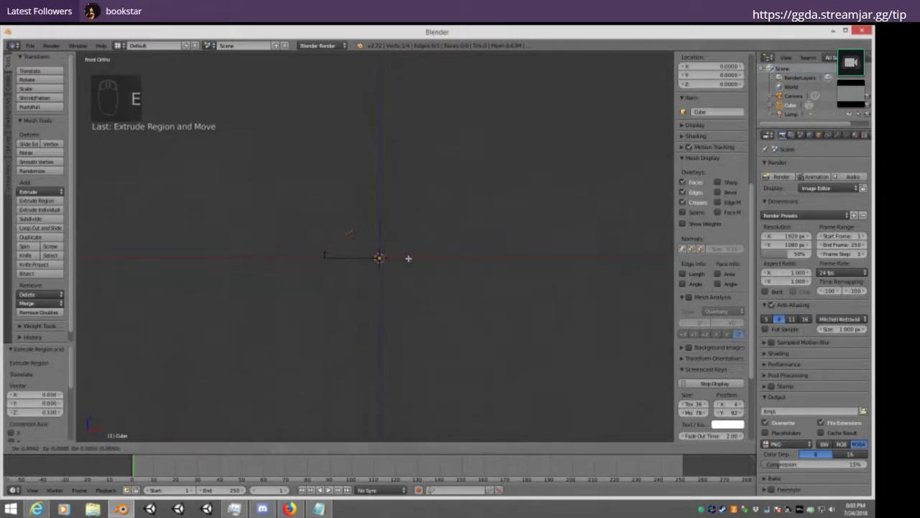
left_click(422, 267)
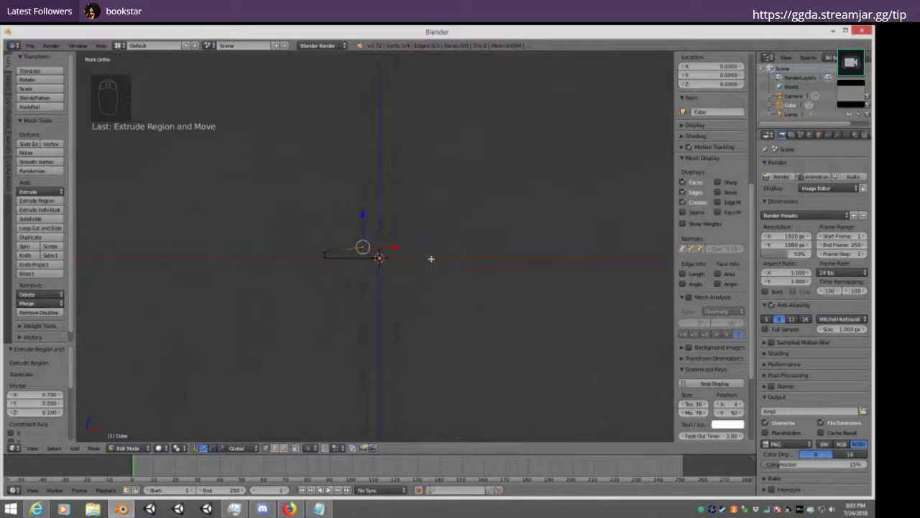
key("e")
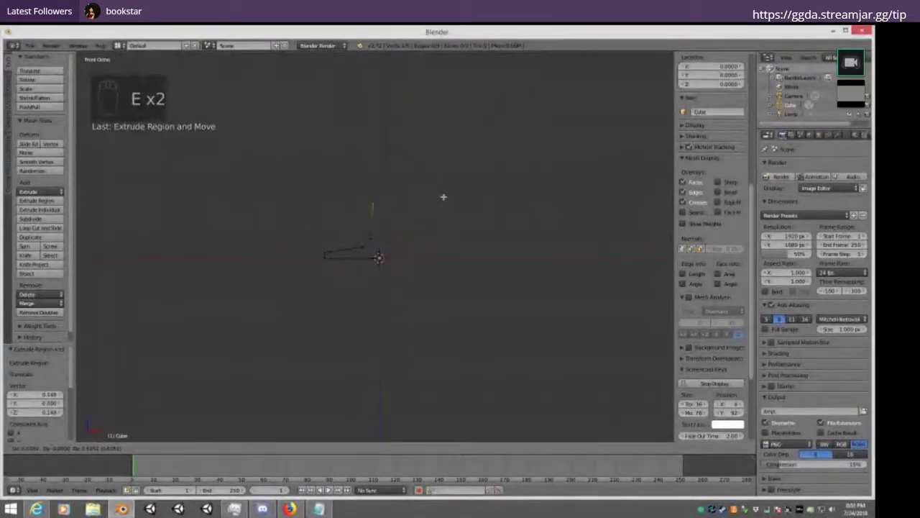
left_click(442, 196)
Continue extruding the profile from the stem's top along the bowl's curved outer wall and across the narrow rim
key("e")
left_click(424, 191)
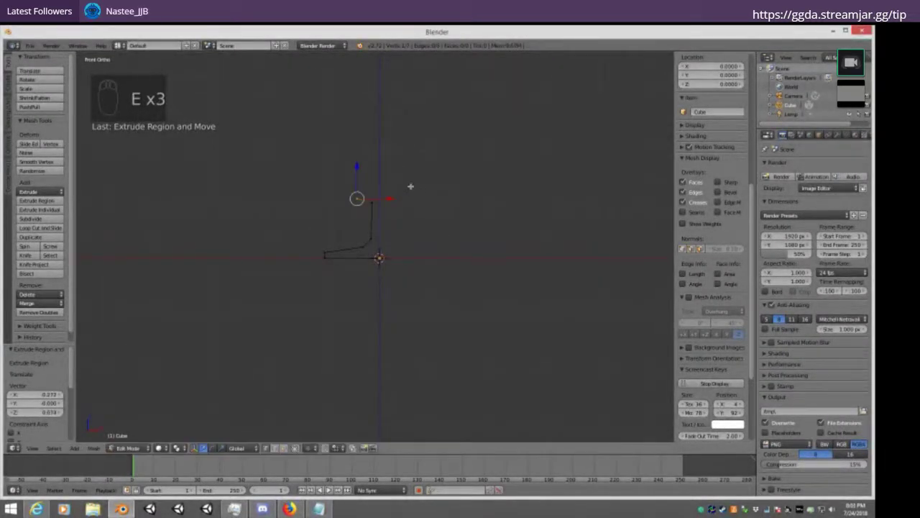
key("e")
left_click(387, 174)
key("e")
left_click(374, 156)
key("e")
left_click(366, 119)
key("e")
left_click(364, 90)
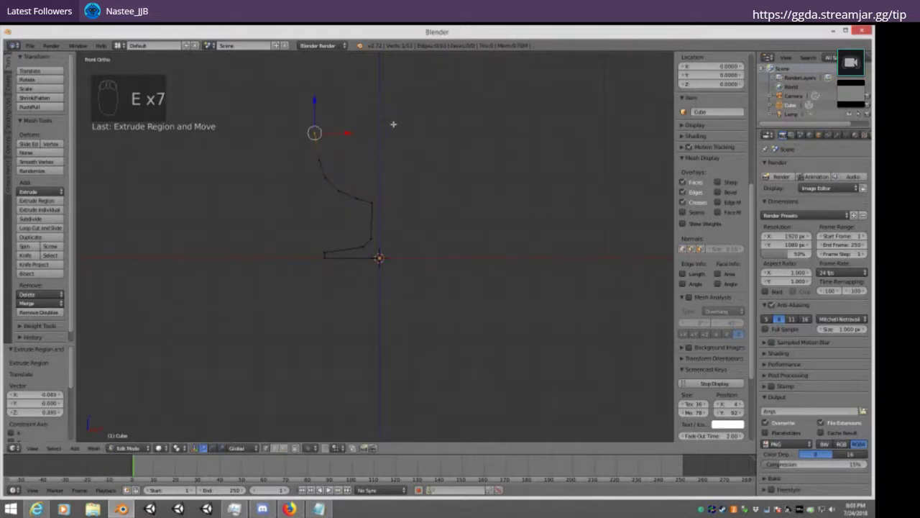
key("e")
left_click(380, 80)
key("e")
left_click(391, 68)
key("e")
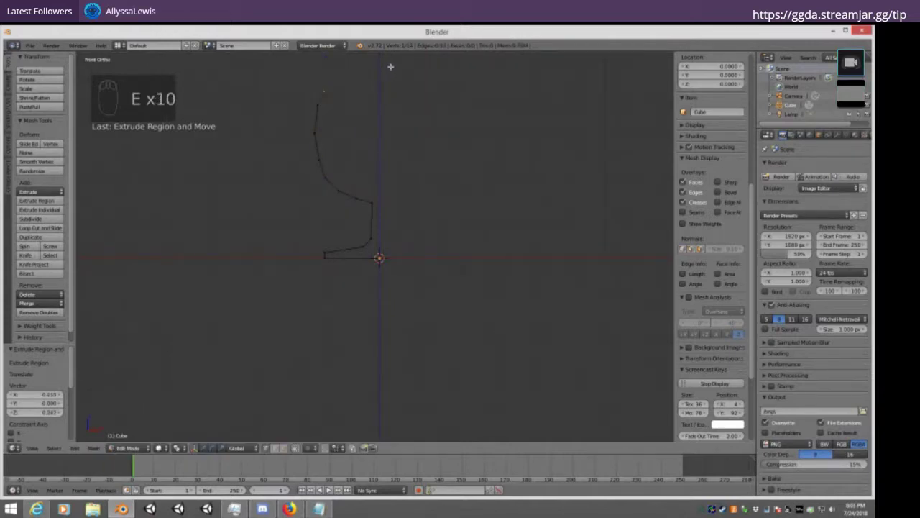
left_click(397, 69)
Extrude the bowl's inner wall from the rim back down, parallel to the outer curve, ending on the vertical center axis
key("e")
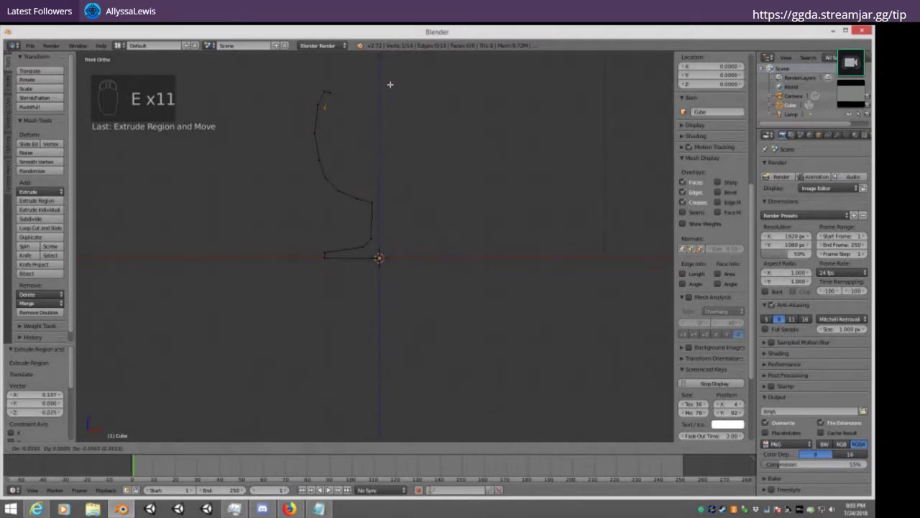
left_click(390, 85)
key("e")
left_click(389, 110)
key("e")
left_click(392, 135)
key("e")
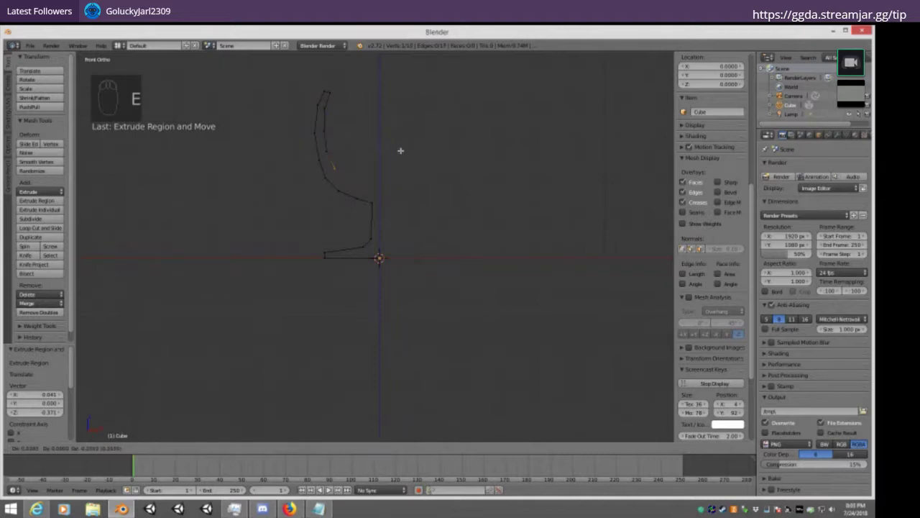
left_click(402, 156)
key("e")
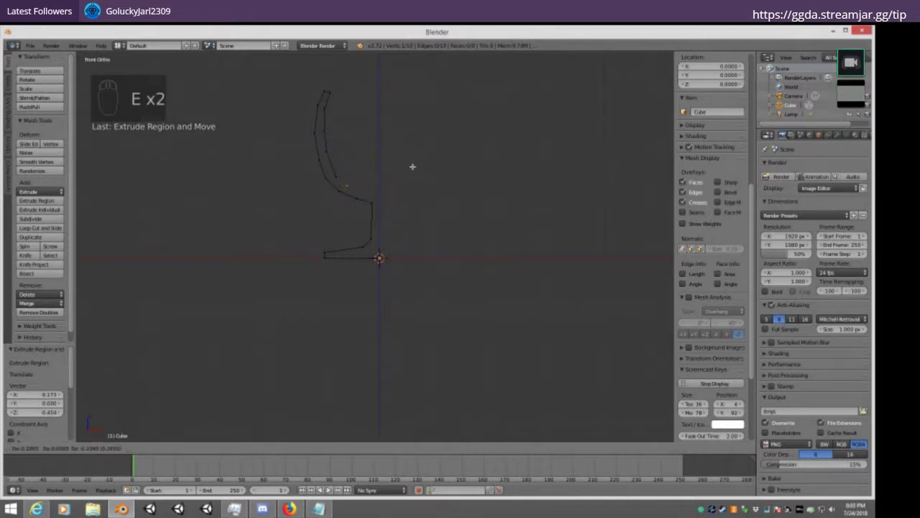
left_click(414, 166)
key("e")
left_click(432, 172)
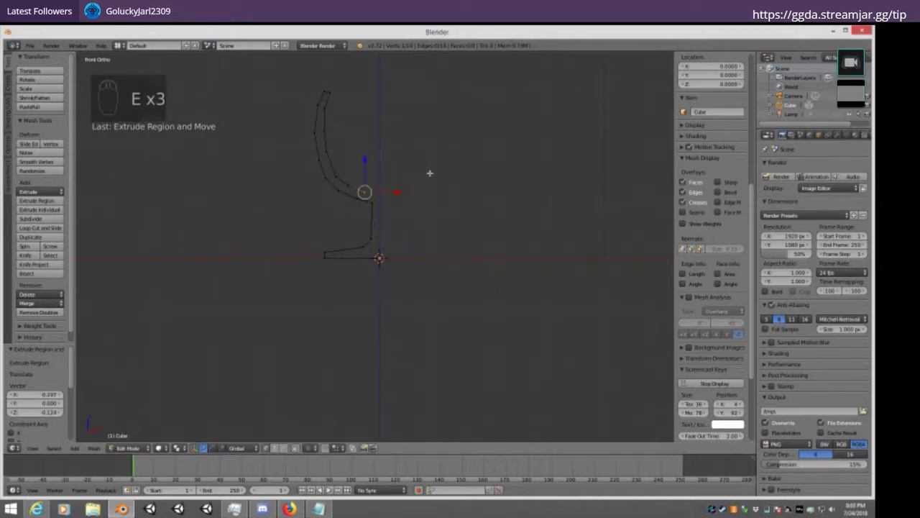
key("e")
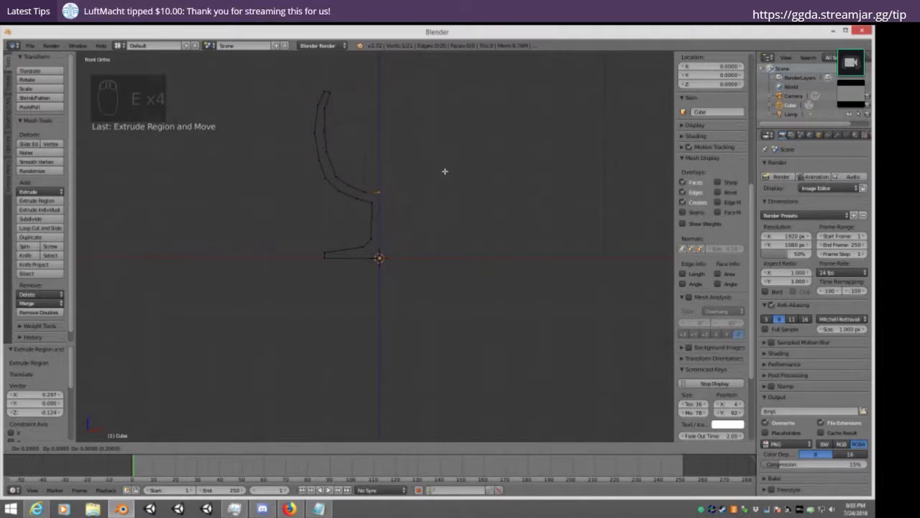
left_click(444, 174)
right_click(446, 176)
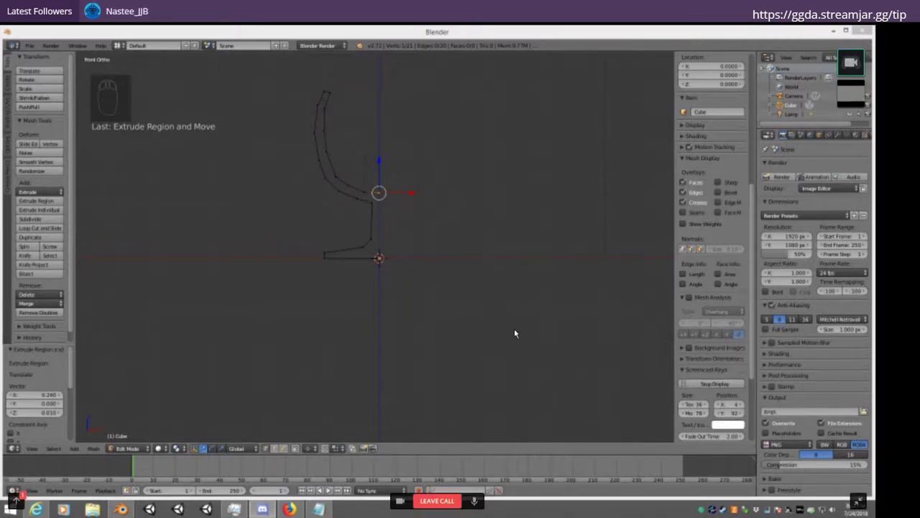
Leave the full-screen call in Discord, select the shared Dropbox link to Blender - First Time Sheet v.4.pdf, and return to full screen
left_click(858, 501)
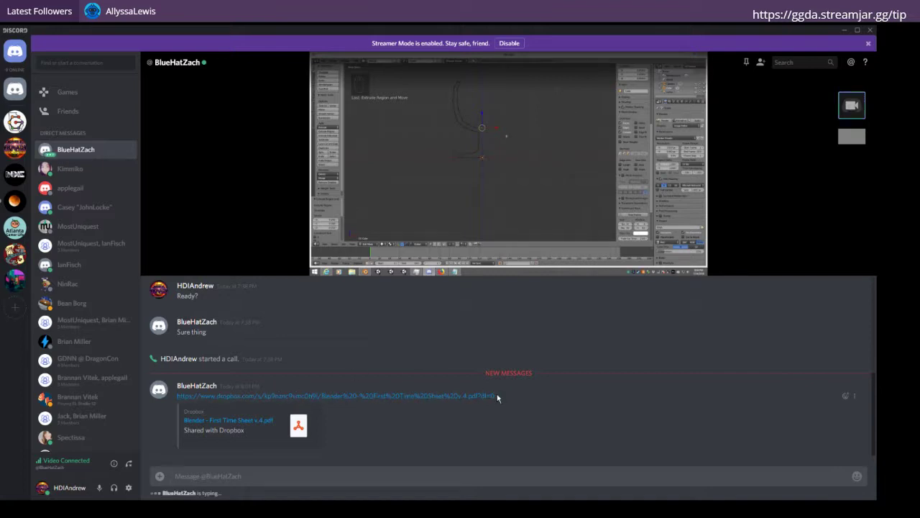
left_click_drag(501, 396, 178, 401)
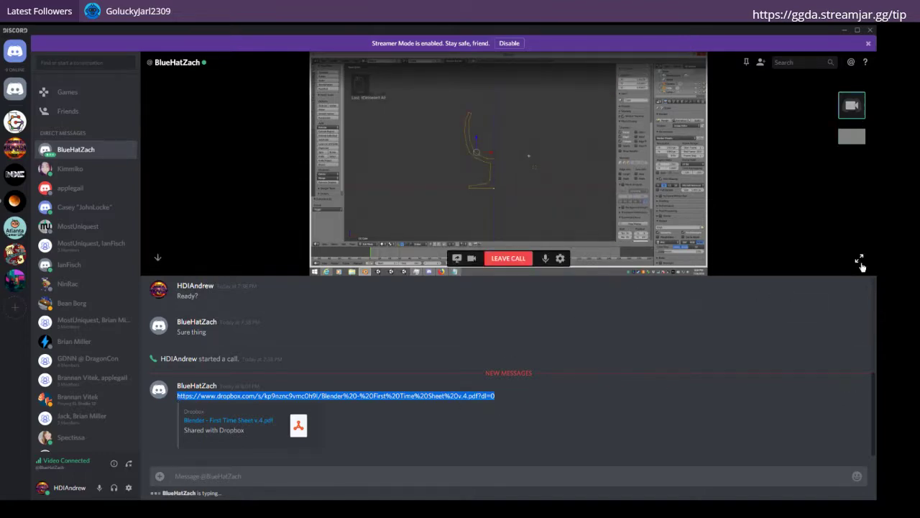
left_click(859, 259)
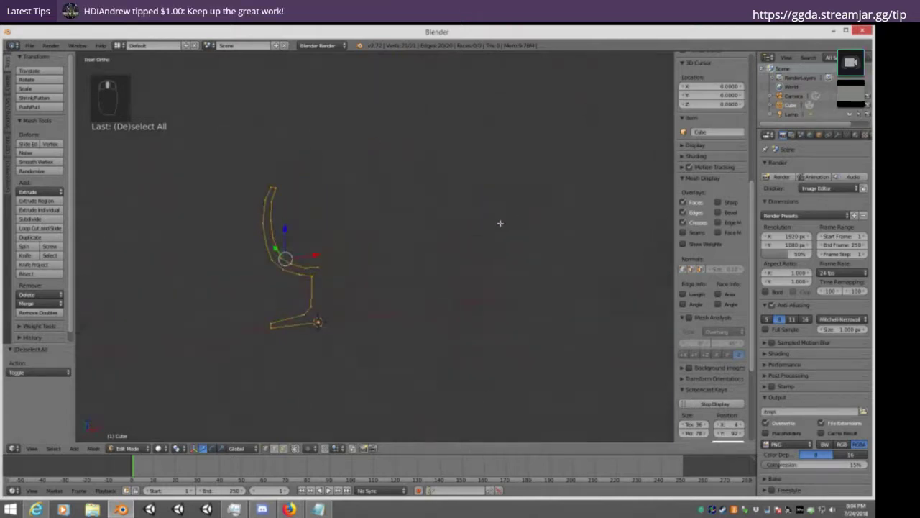
Spin the fully selected goblet profile 90° in 9 steps around the 3D cursor from the top orthographic view
key("KP_1")
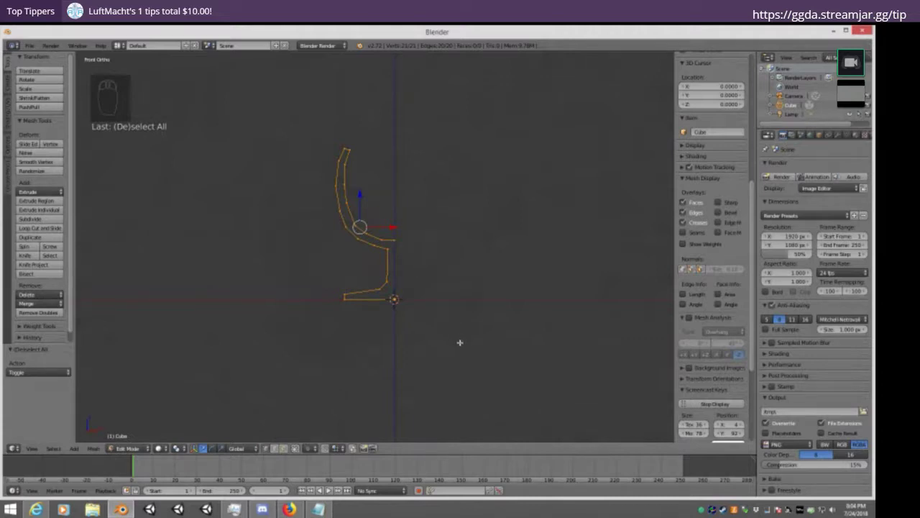
key("KP_7")
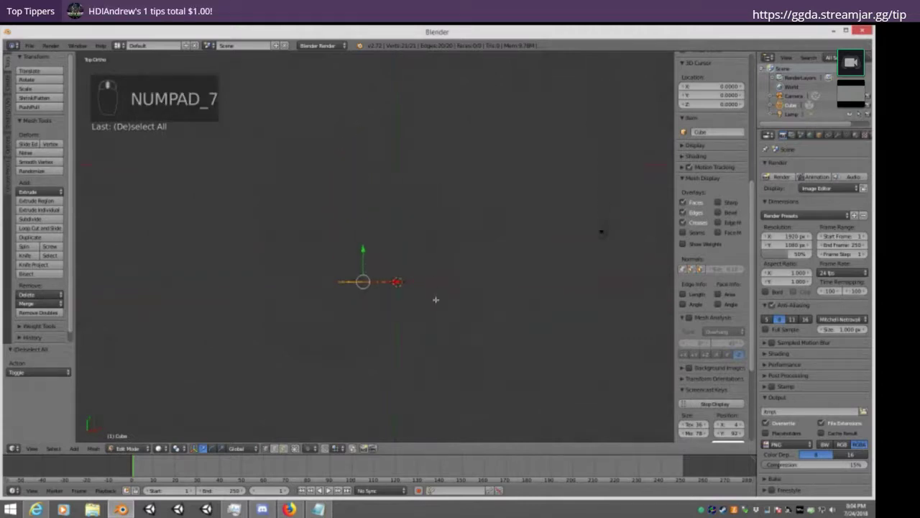
scroll(429, 310, "up", 5)
middle_click_drag(437, 324, 421, 273, "shift")
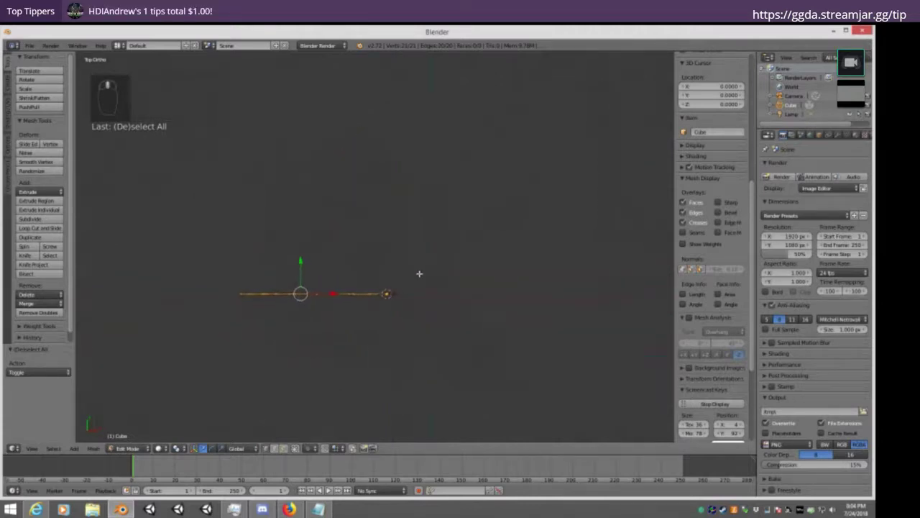
scroll(429, 349, "down", 2)
key("alt+r")
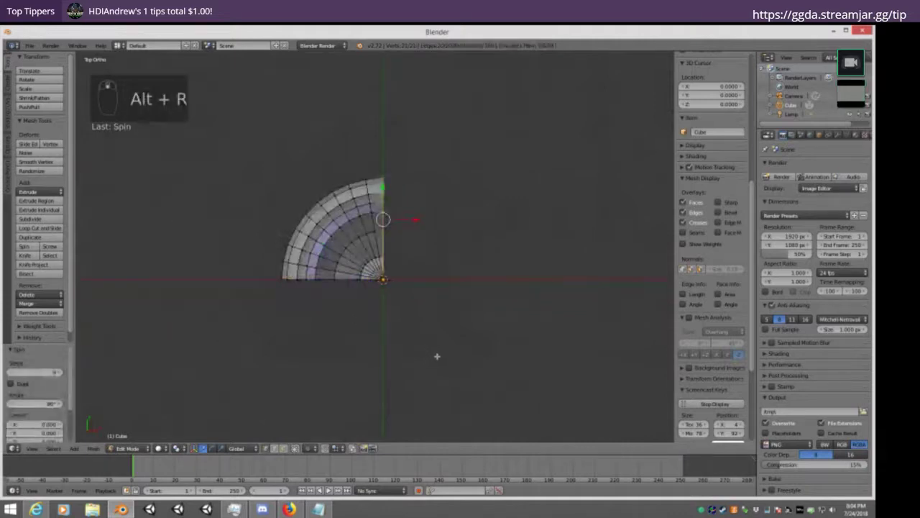
Widen the tool shelf and enlarge its Spin settings area to expose the steps, angle, center and axis values
middle_click_drag(410, 302, 391, 239)
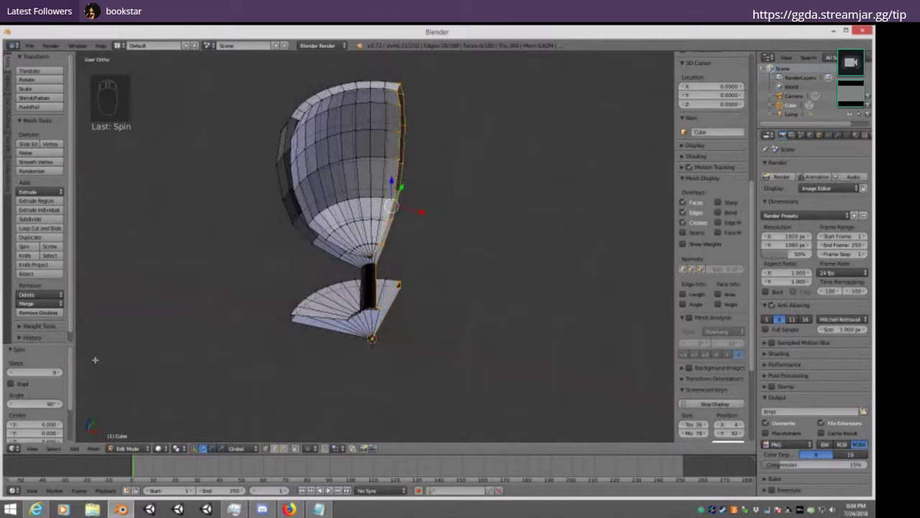
scroll(31, 360, "down", 1)
left_click_drag(75, 334, 63, 222)
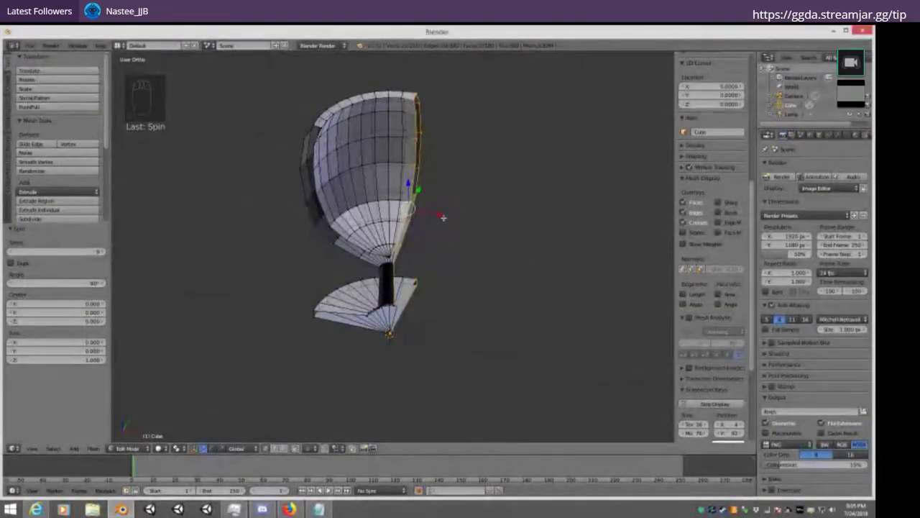
Undo the quarter spin and spin the fully selected goblet profile around the 3D cursor again from the top view
key("a")
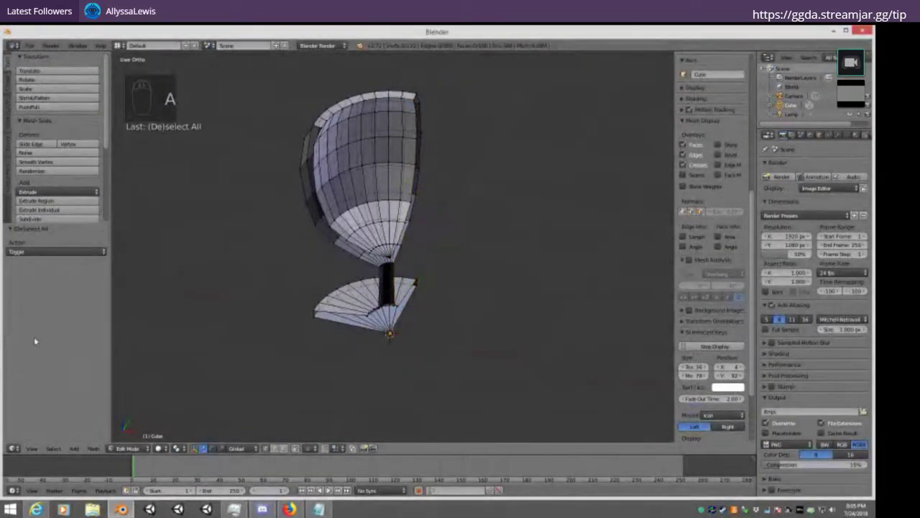
key("ctrl+z")
key("ctrl+z")
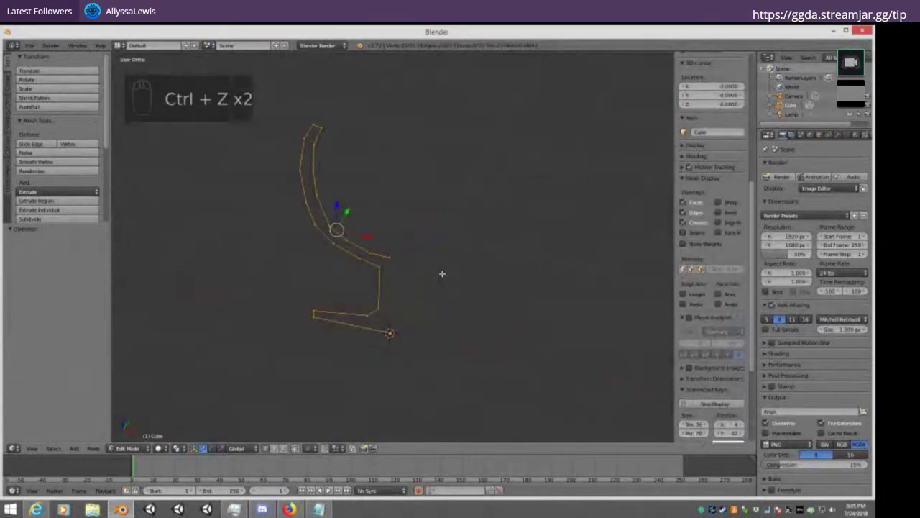
key("KP_7")
key("alt+r")
middle_click_drag(353, 335, 475, 251)
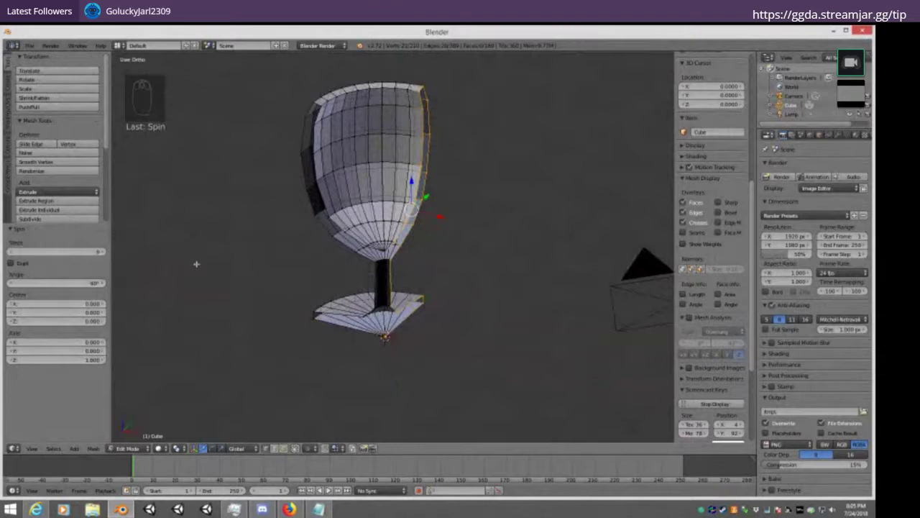
Set the spin angle to 360° and its steps to 32 to close the goblet, and return to Object Mode
left_click(54, 283)
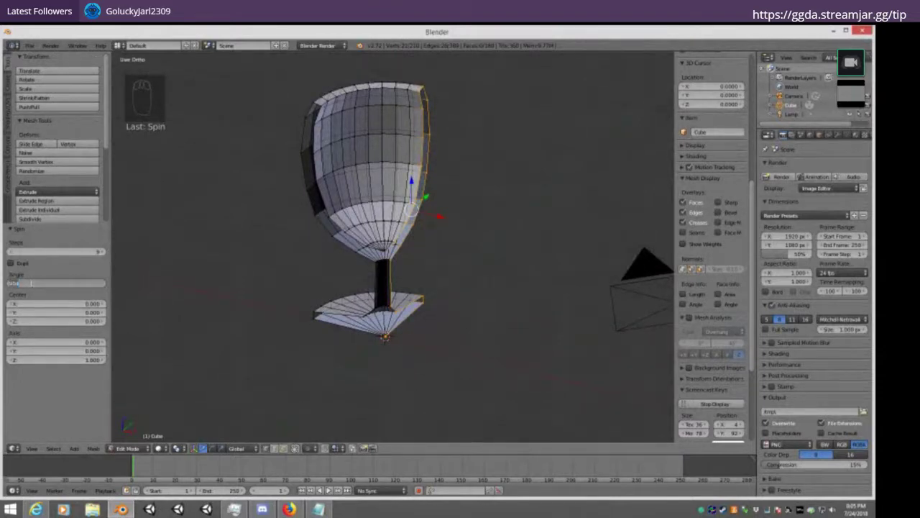
type("360")
key("Return")
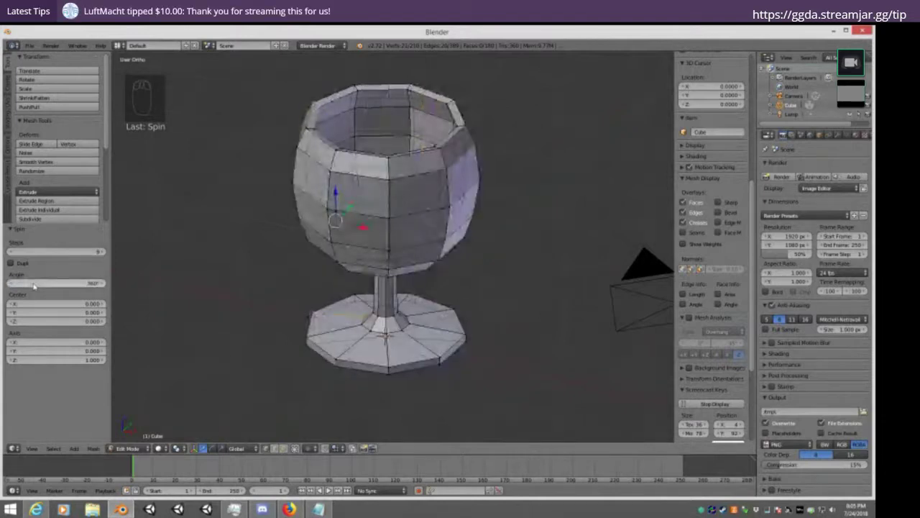
left_click(55, 253)
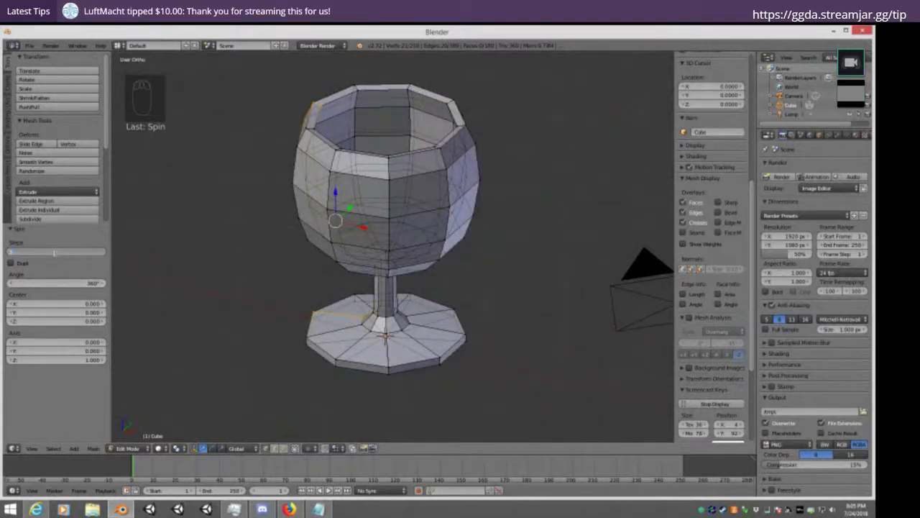
type("32")
key("Return")
middle_click_drag(312, 160, 230, 302)
middle_click_drag(315, 159, 457, 258)
key("Tab")
scroll(441, 249, "down", 3)
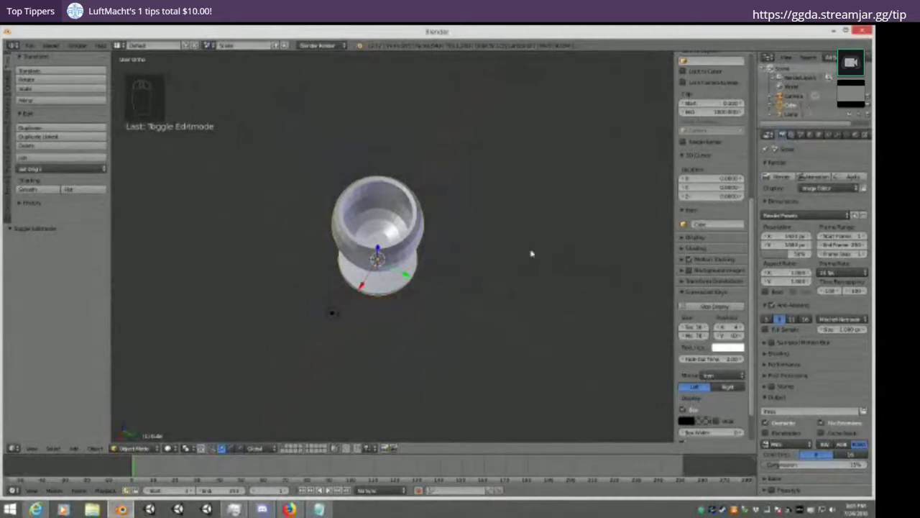
Try to undo the full spin back to the bare half-profile in Edit Mode
key("ctrl+z")
key("ctrl+shift+z")
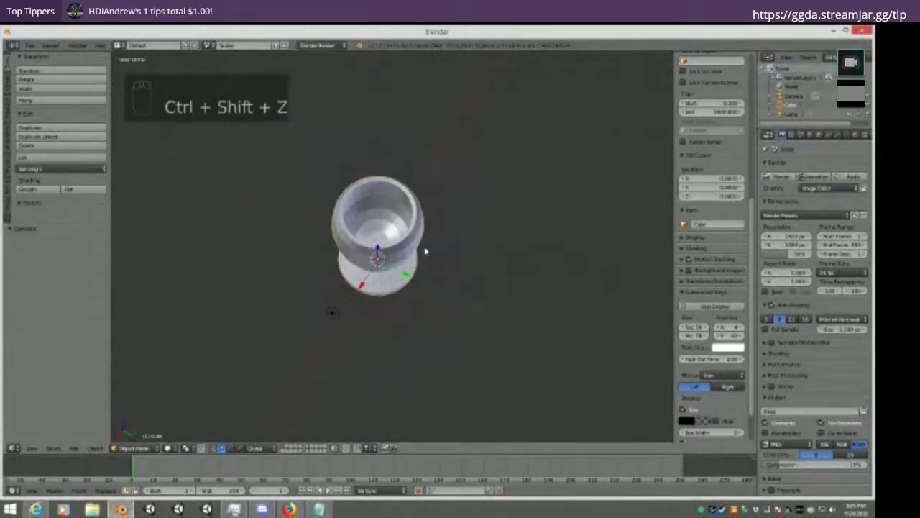
key("Tab")
middle_click_drag(422, 298, 482, 245)
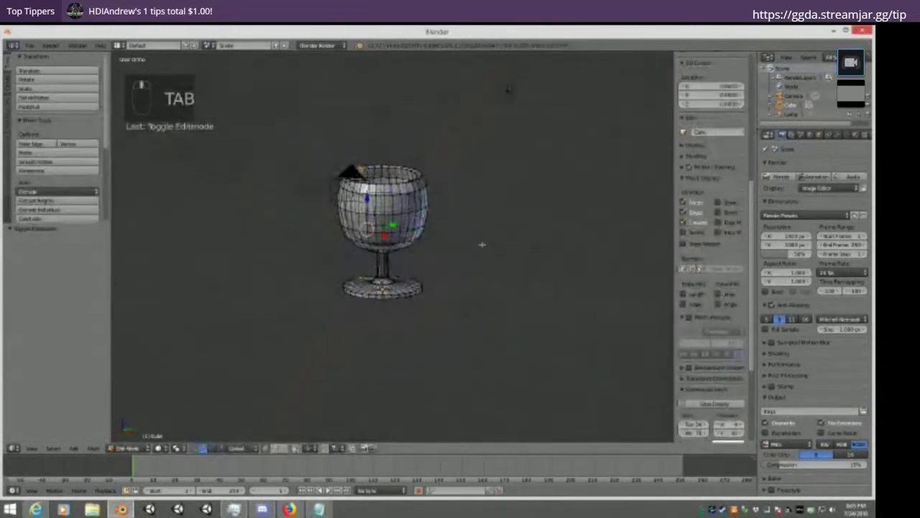
key("ctrl+z")
key("ctrl+z")
key("ctrl+z")
key("ctrl+z")
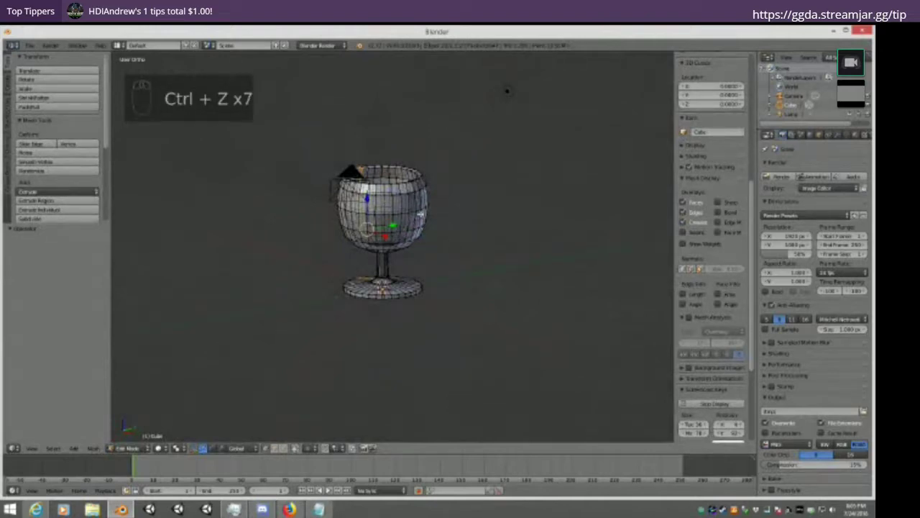
middle_click_drag(507, 89, 547, 240)
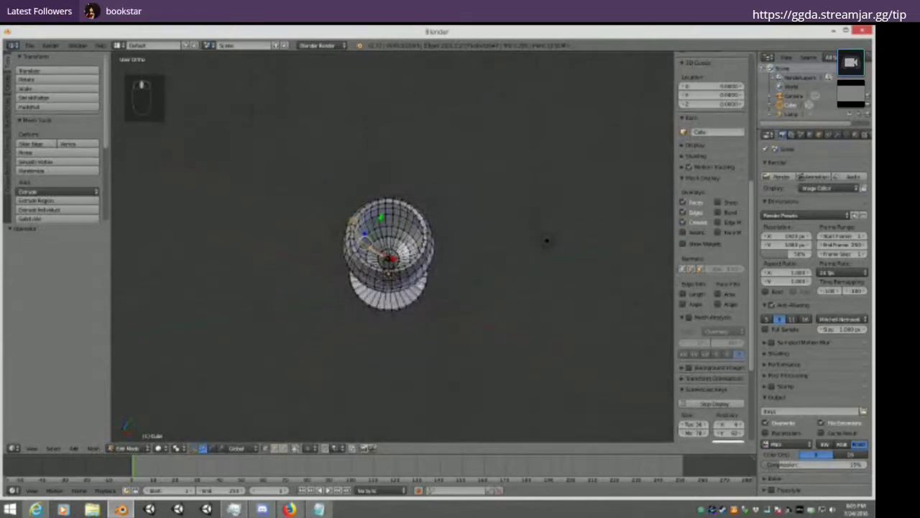
Delete all linked vertices of the goblet mesh and undo the deletion
key("ctrl+l")
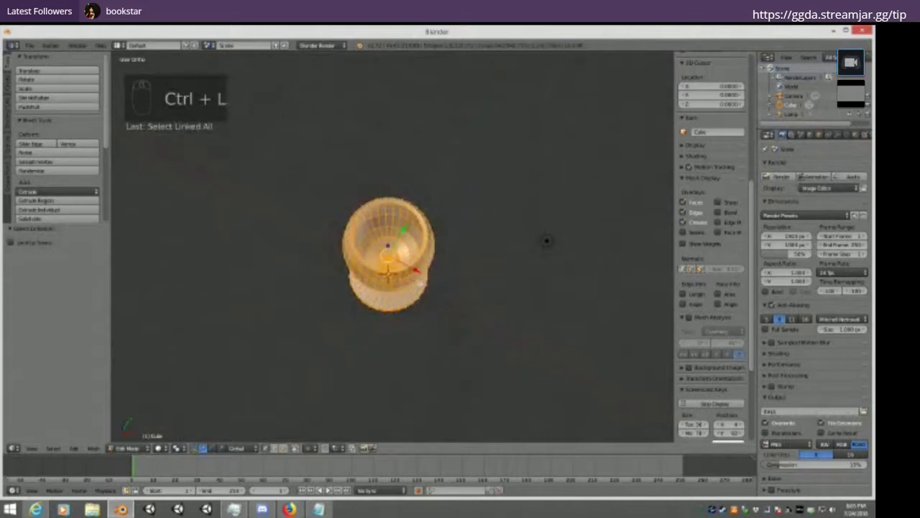
key("x")
left_click(370, 296)
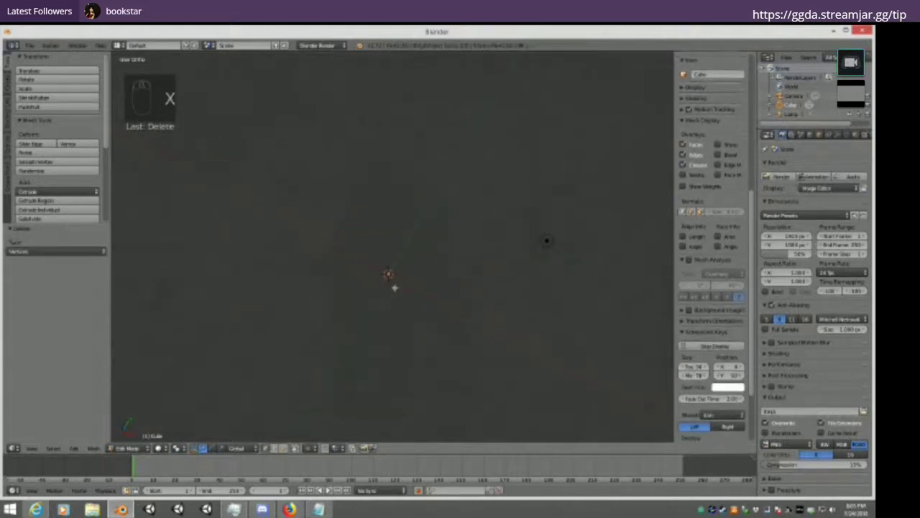
key("ctrl+z")
key("ctrl+z")
key("ctrl+z")
key("ctrl+z")
key("ctrl+z")
key("ctrl+z")
Merge all of the goblet's vertices into a single vertex at center
key("a")
key("a")
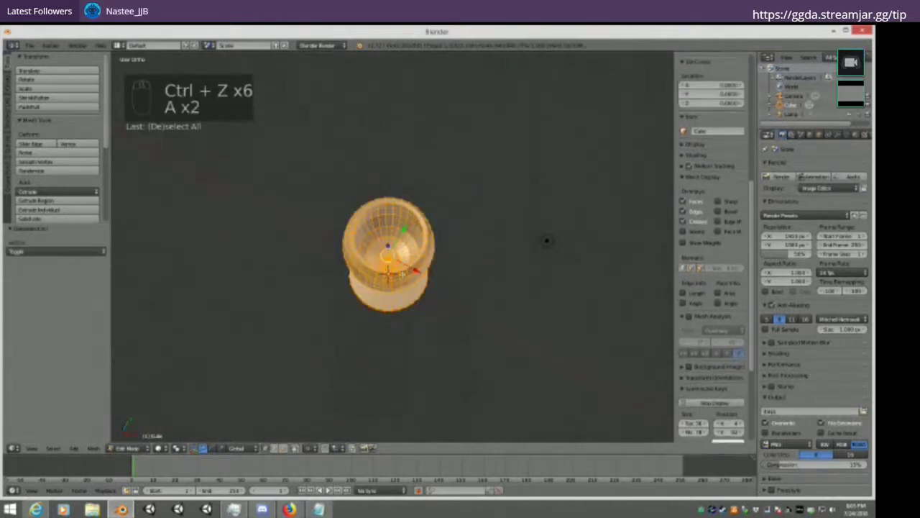
key("w")
left_click(381, 273)
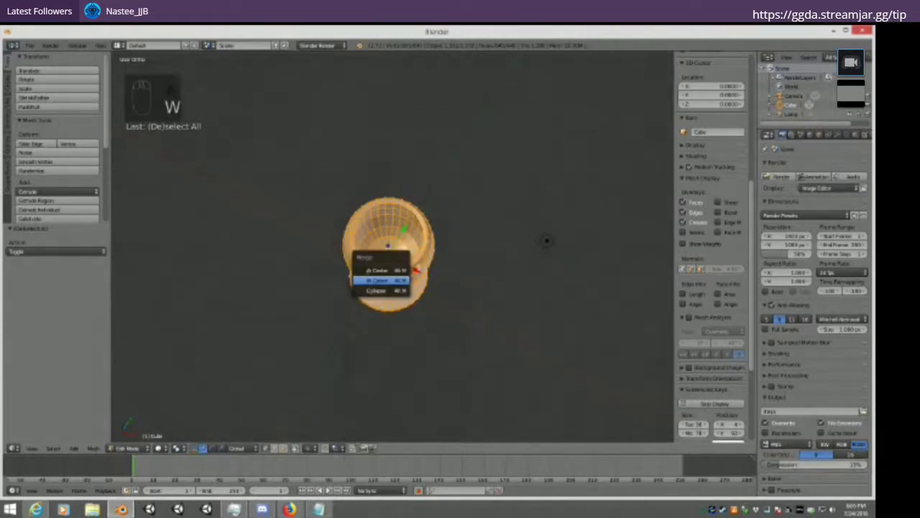
left_click(382, 273)
In the front view, snap the merged vertex to the grid and move it about 1 unit down along Z
key("KP_1")
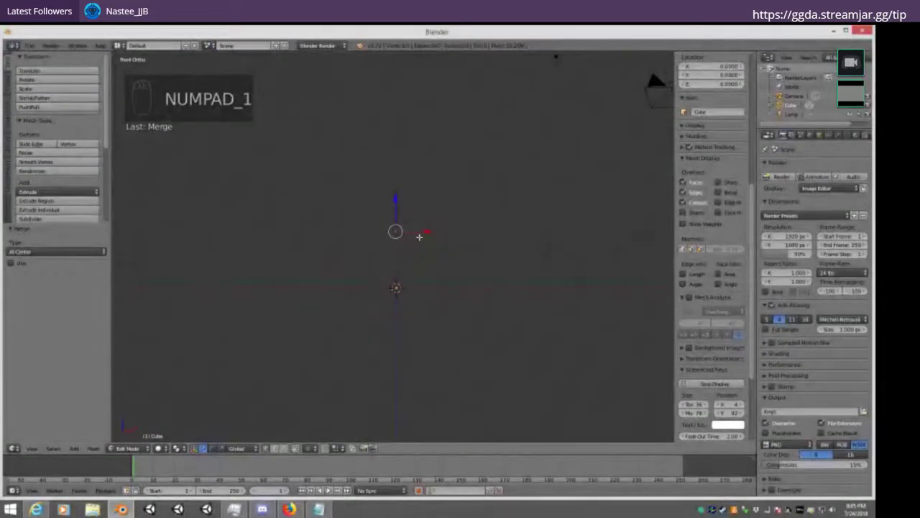
key("shift+s")
left_click(419, 239)
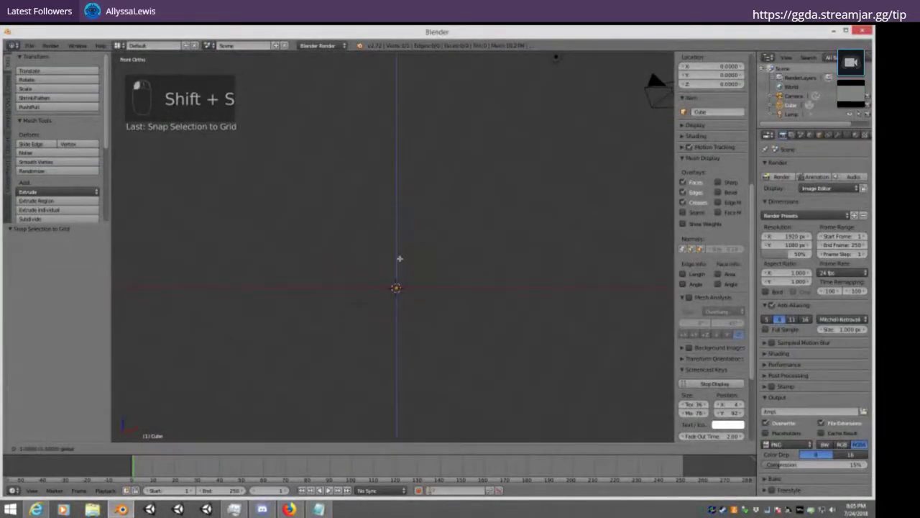
left_click_drag(400, 258, 401, 281)
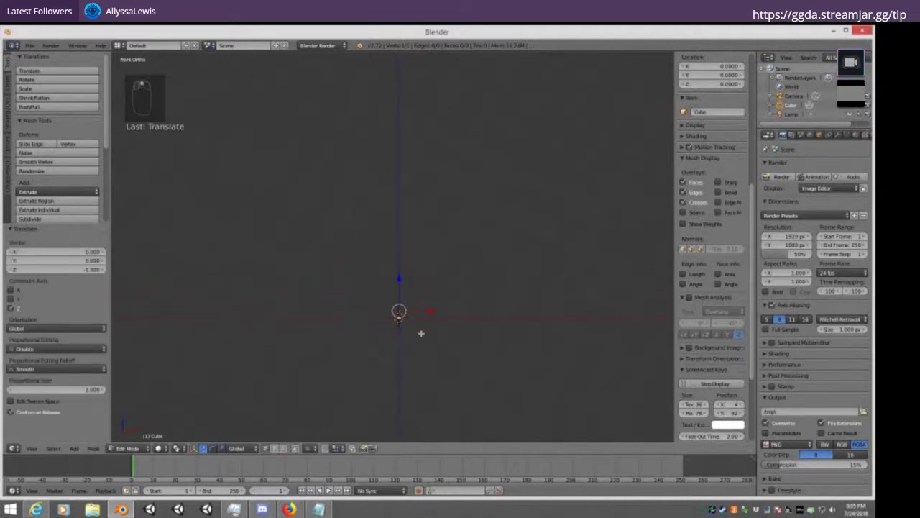
Extrude the vertex four times into an open curve that bulges away from the vertical axis and bends back at its upper end
key("e")
left_click(390, 290)
key("e")
left_click(368, 194)
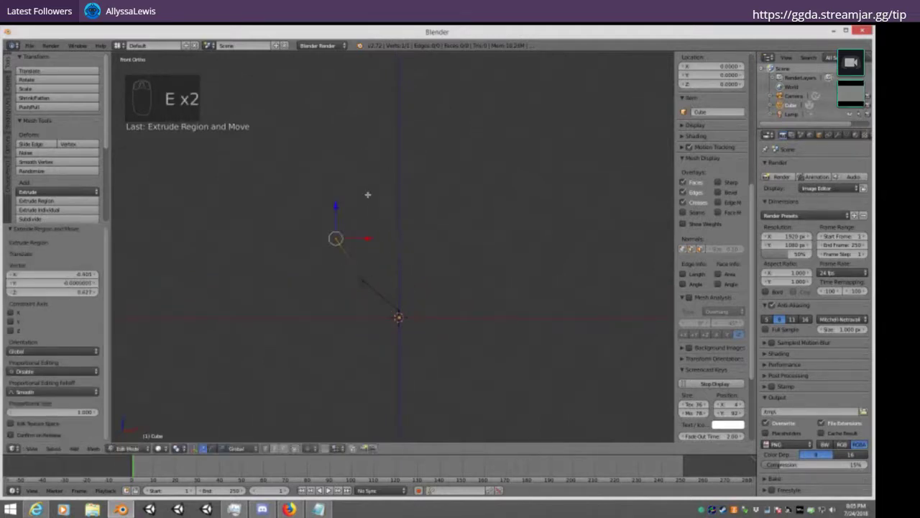
key("e")
left_click(365, 139)
key("e")
left_click(390, 108)
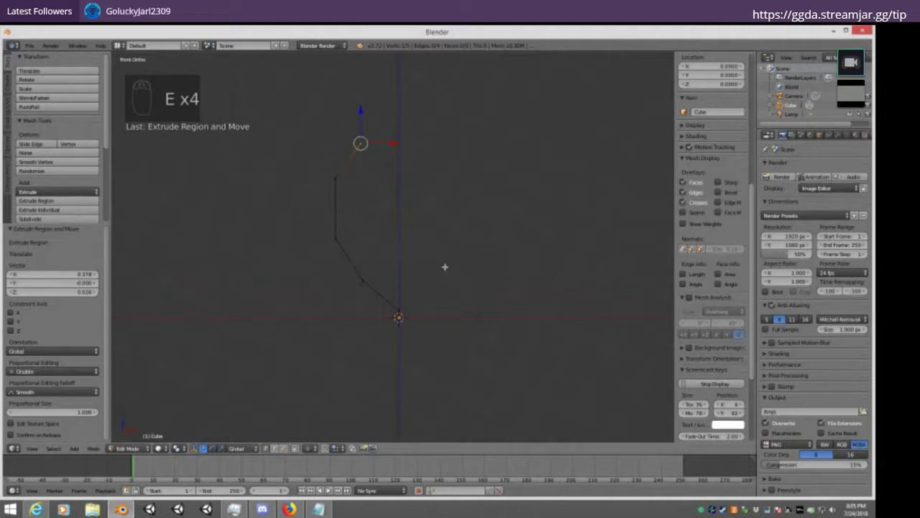
Place the 3D cursor off-axis at about X 1.14, Z 1.17 and spin only the profile's upper end vertex around it
left_click(435, 243)
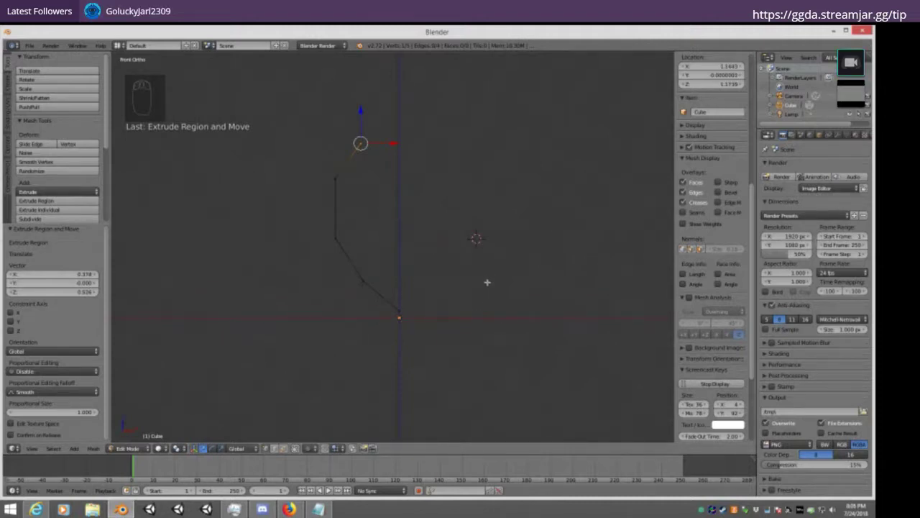
key("alt+r")
middle_click_drag(479, 266, 503, 286)
key("ctrl+z")
key("KP_7")
key("alt+r")
key("a")
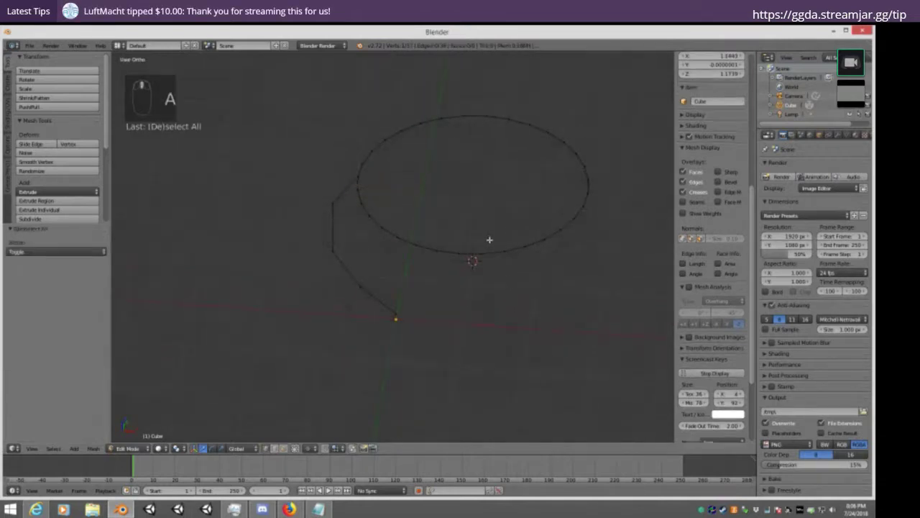
Undo the single-vertex spin and spin the whole profile 360° in 32 steps around the off-axis cursor from the top view
key("ctrl+z")
key("ctrl+z")
key("ctrl+z")
key("ctrl+z")
key("a")
key("a")
key("a")
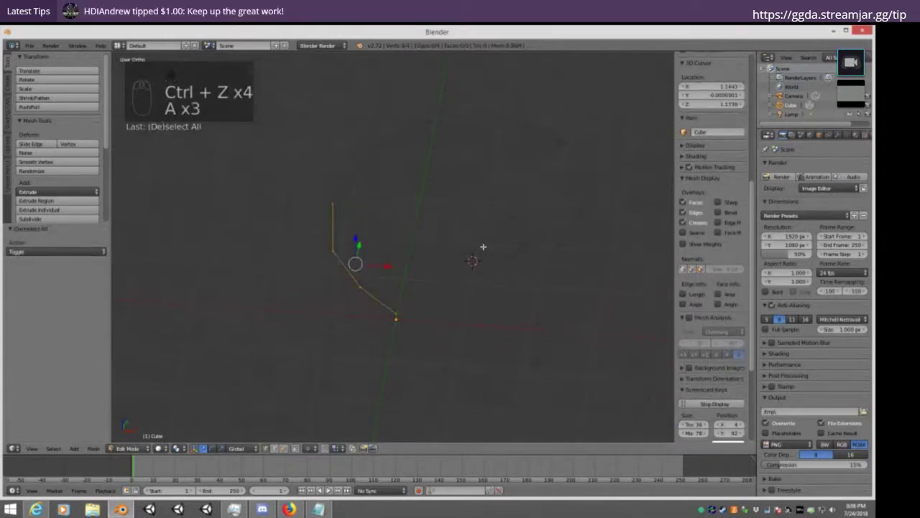
key("KP_7")
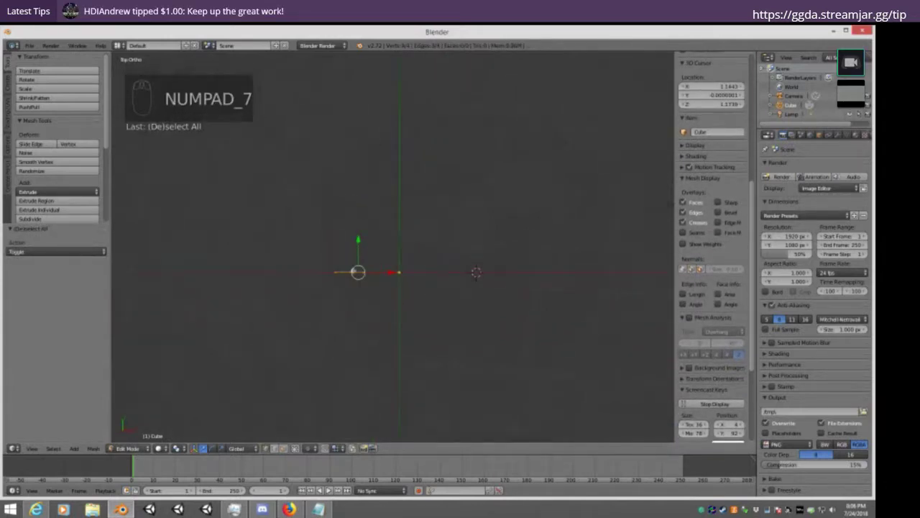
key("alt+r")
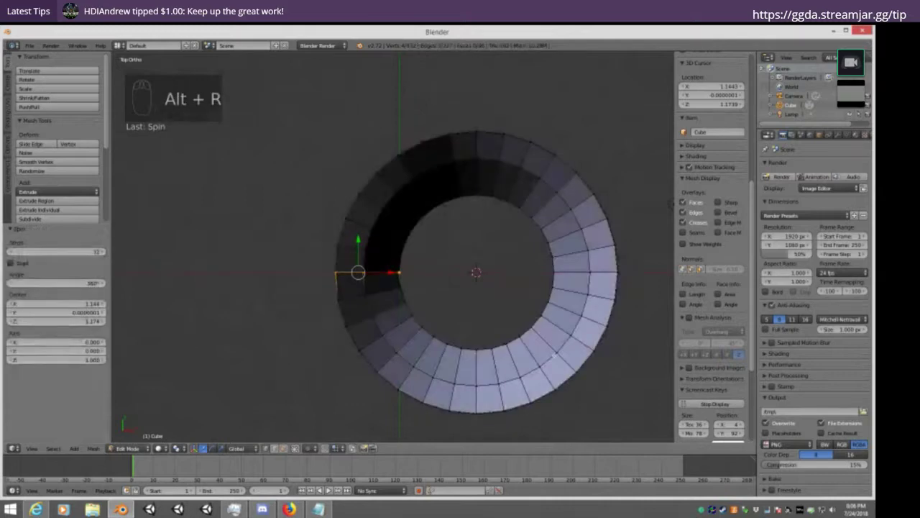
middle_click_drag(475, 267, 513, 226)
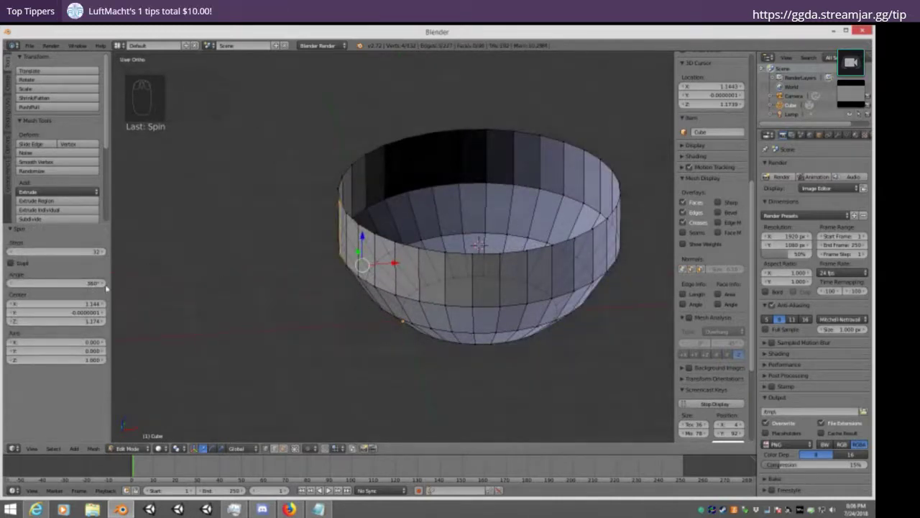
Change the spin center to about X 3.444 and Z 1.084 to widen the ring
scroll(478, 244, "up", 3)
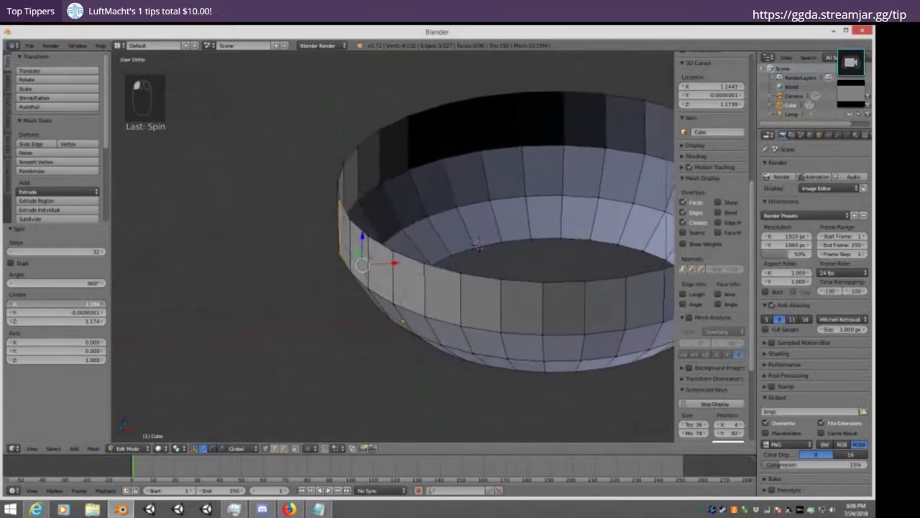
middle_click_drag(478, 245, 536, 277)
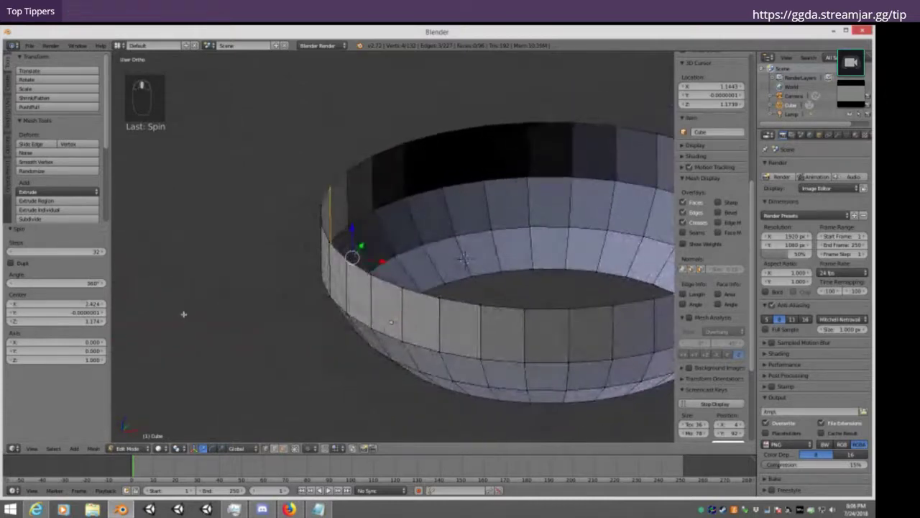
left_click(68, 323)
key("Return")
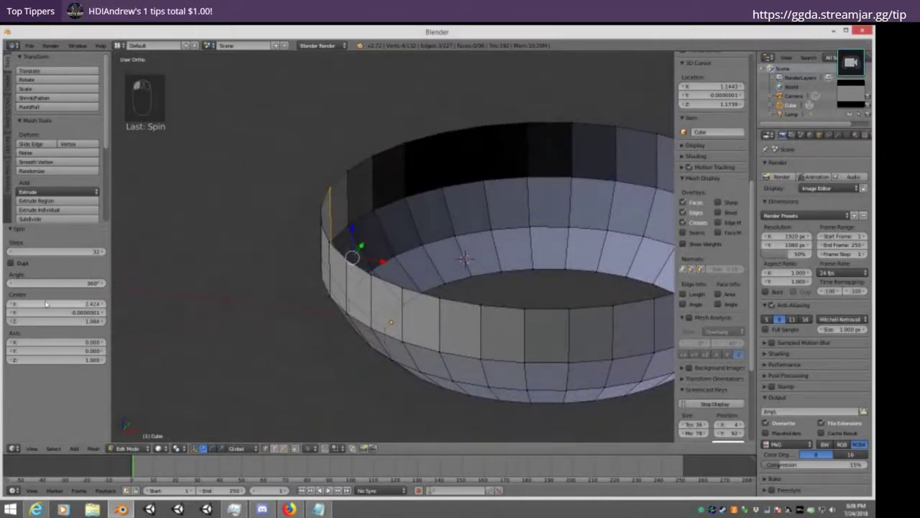
scroll(506, 132, "down", 4)
middle_click_drag(309, 291, 247, 296)
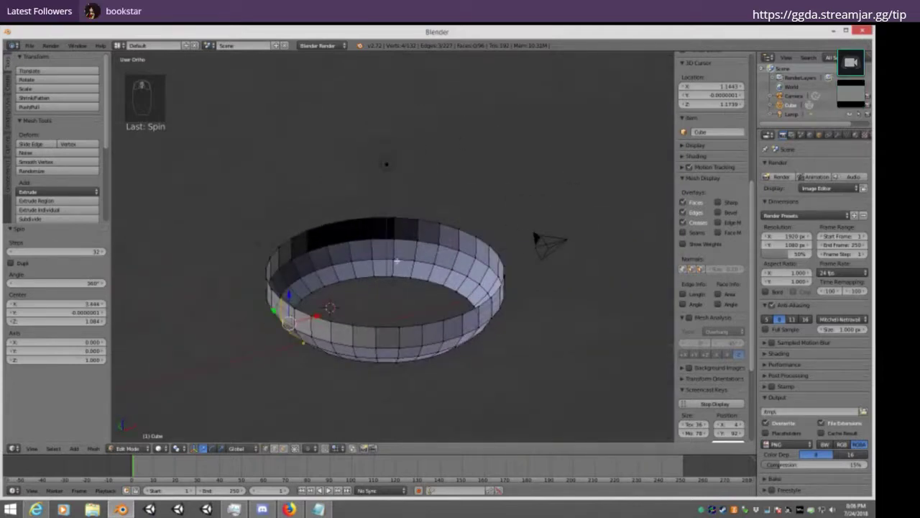
Delete all vertices of the ring mesh and the emptied cube object itself
key("a")
key("a")
key("x")
left_click(327, 268)
key("Tab")
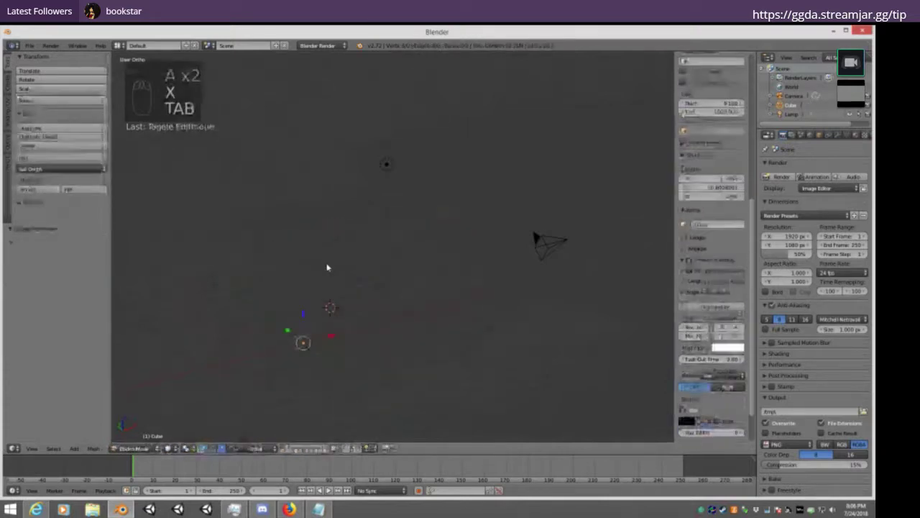
key("KP_1")
key("x")
left_click(327, 265)
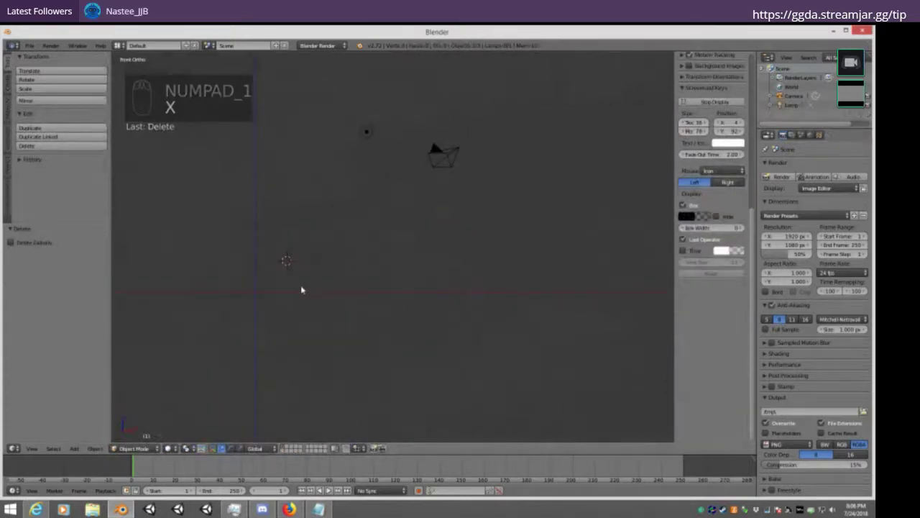
Reset the 3D cursor to the world origin in the front orthographic view
middle_click_drag(302, 288, 411, 252, "shift")
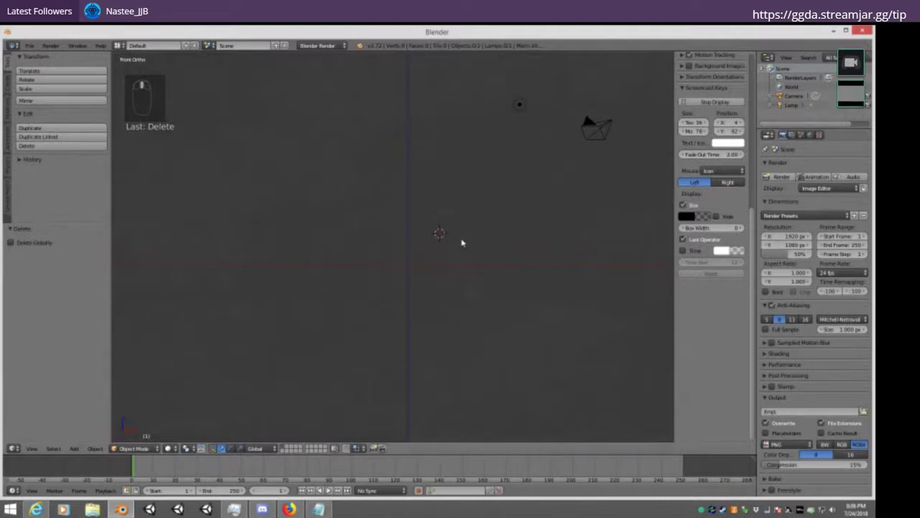
key("shift+c")
middle_click_drag(302, 323, 483, 257, "shift")
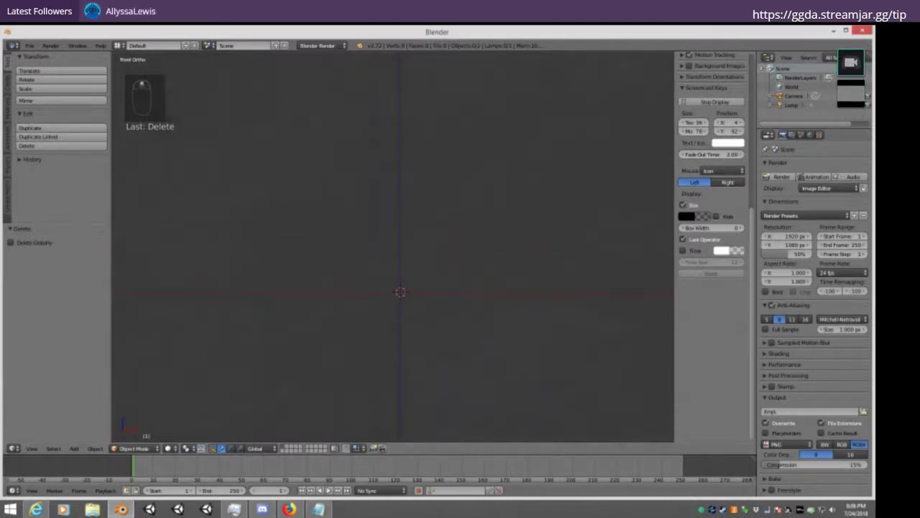
key("Tab")
scroll(533, 180, "down", 2)
scroll(533, 180, "down", 1)
key("Tab")
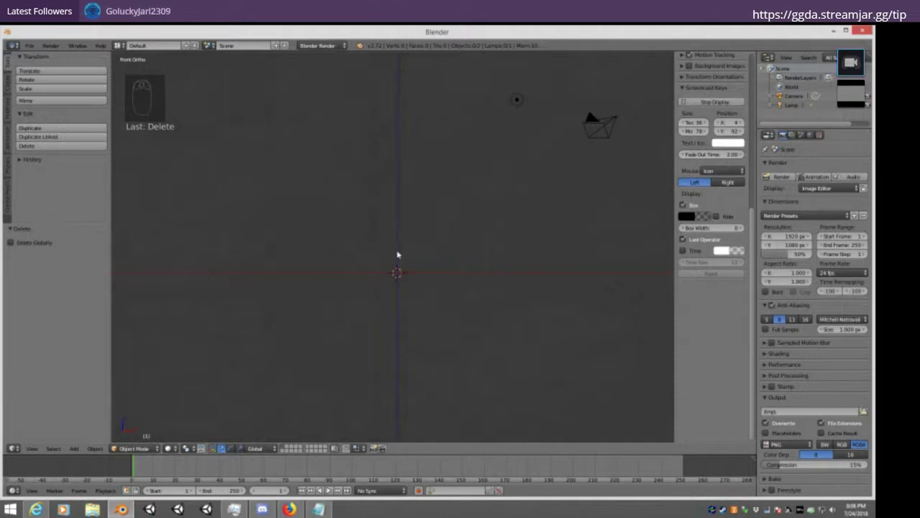
Add a cube mesh at the world origin and open its modifier settings
key("shift+a")
mouse_move(406, 156)
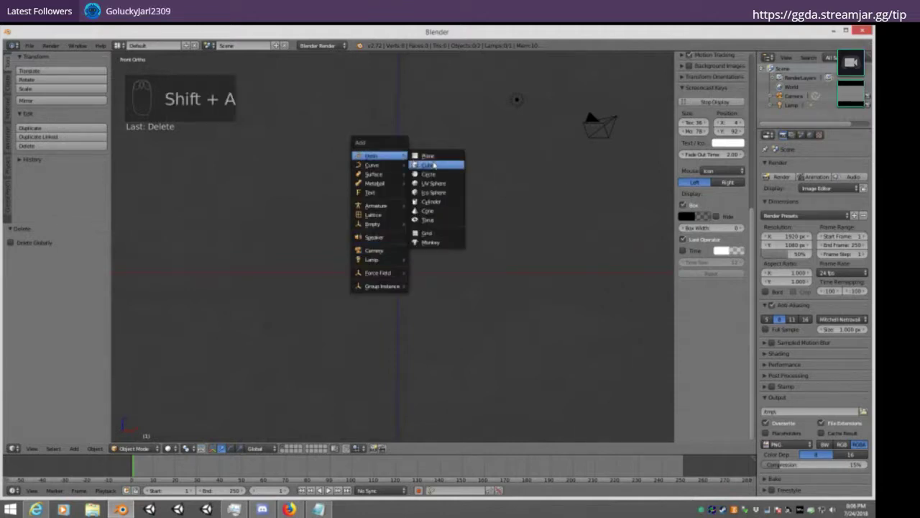
left_click(430, 168)
left_click(837, 136)
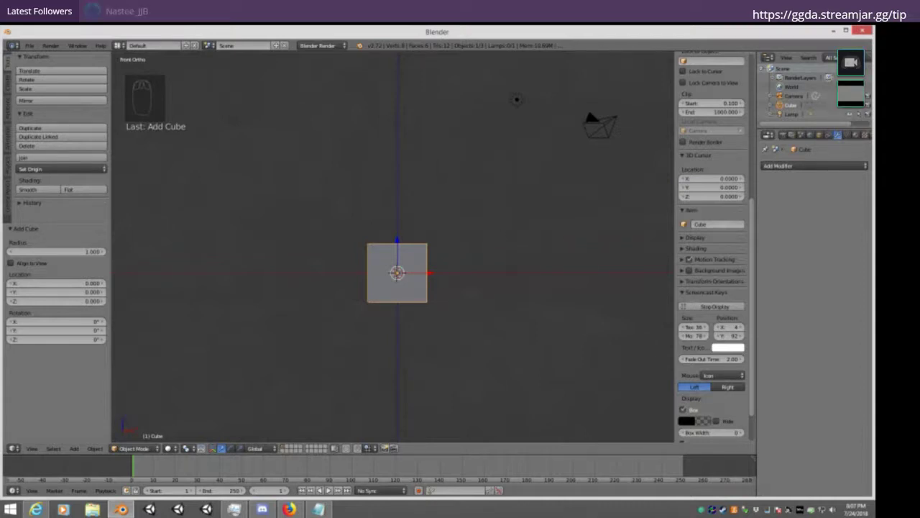
Add an Array modifier to the cube
middle_click_drag(571, 173, 511, 206)
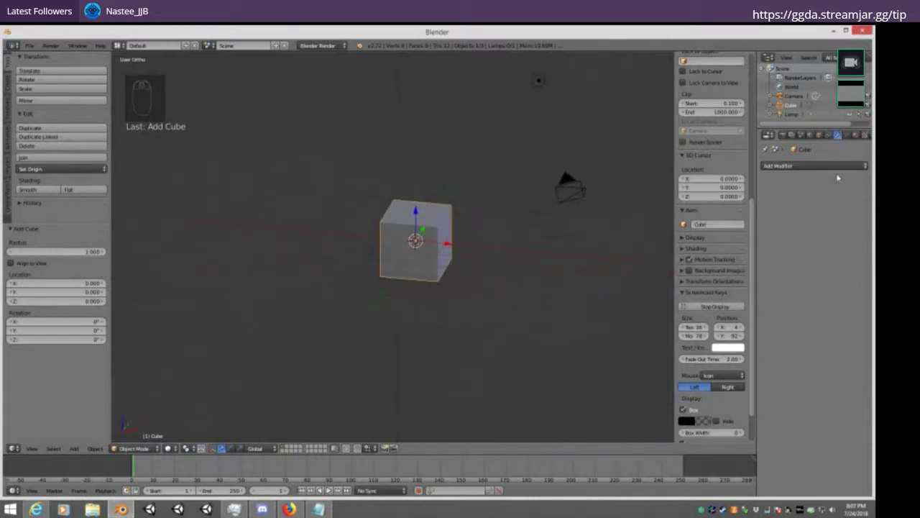
left_click(836, 167)
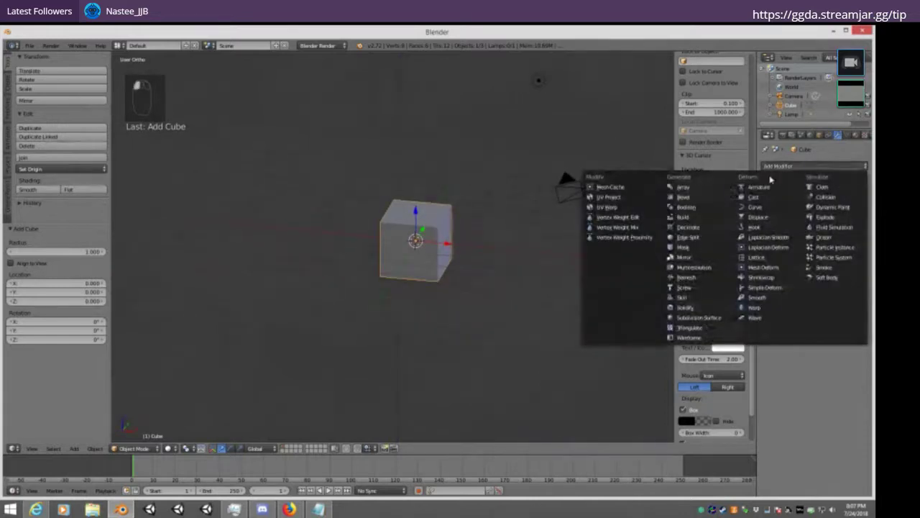
left_click(690, 187)
middle_click_drag(546, 181, 341, 289)
scroll(394, 259, "up", 4)
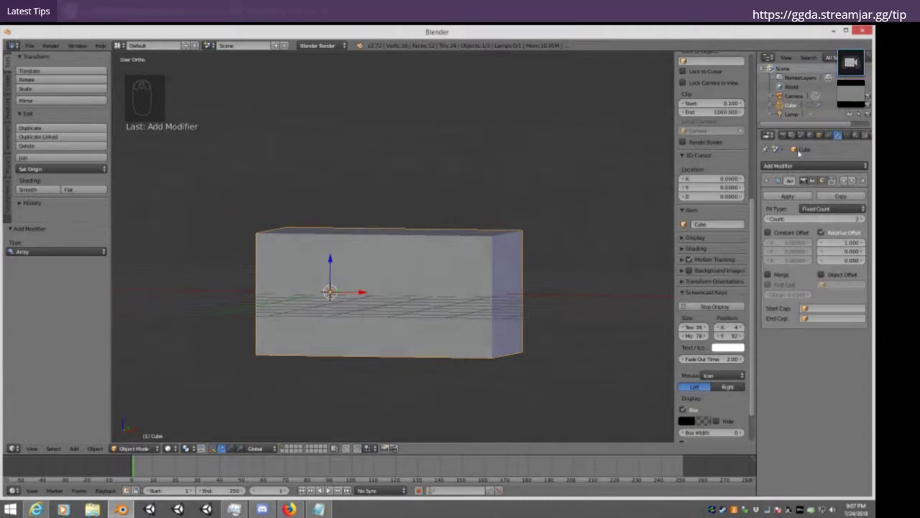
Widen the properties editor and hide both the tool shelf and the sidebar of the 3D view
left_click_drag(756, 156, 616, 160)
key("t")
key("n")
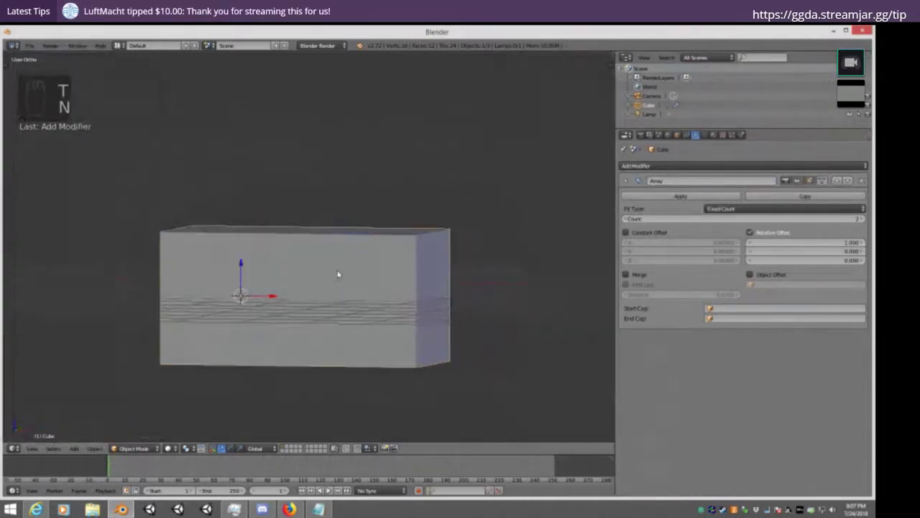
Show and hide the tool shelf and the sidebar several times, leaving both hidden
scroll(511, 197, "down", 1)
key("t")
key("t")
key("t")
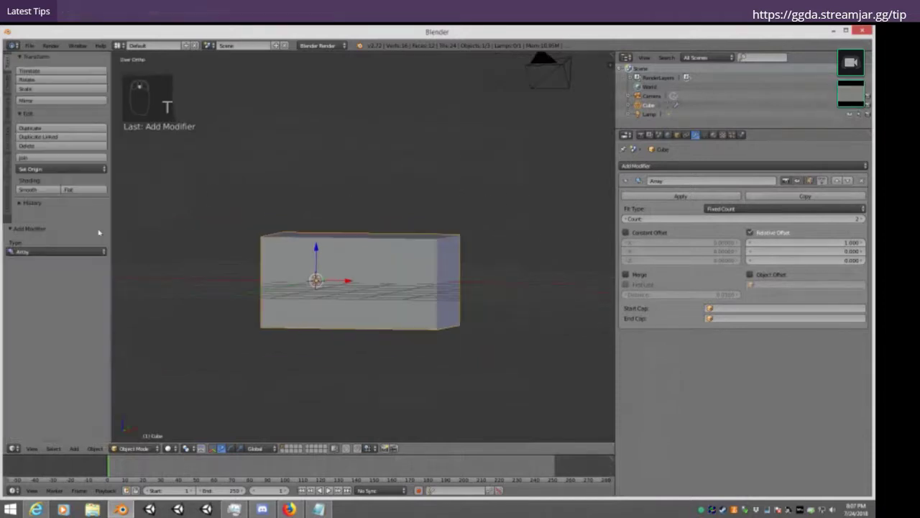
key("t")
key("t")
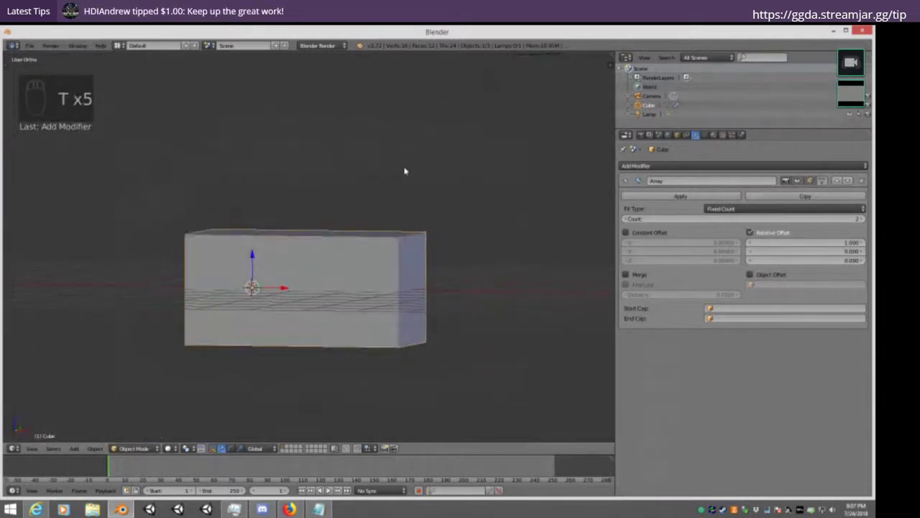
key("n")
key("n")
key("n")
key("n")
key("n")
key("n")
scroll(431, 165, "down", 1)
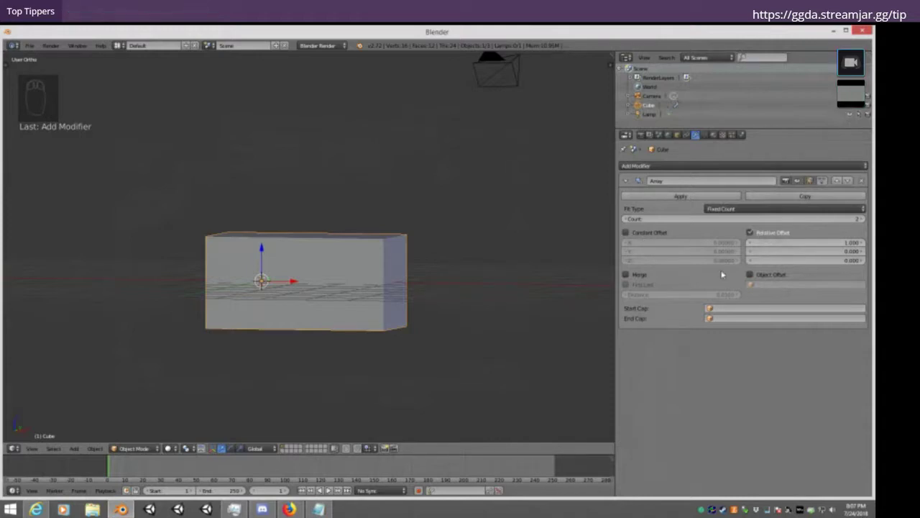
Set the array's relative X offset to 1.2 so the copies are spaced apart
left_click(751, 233)
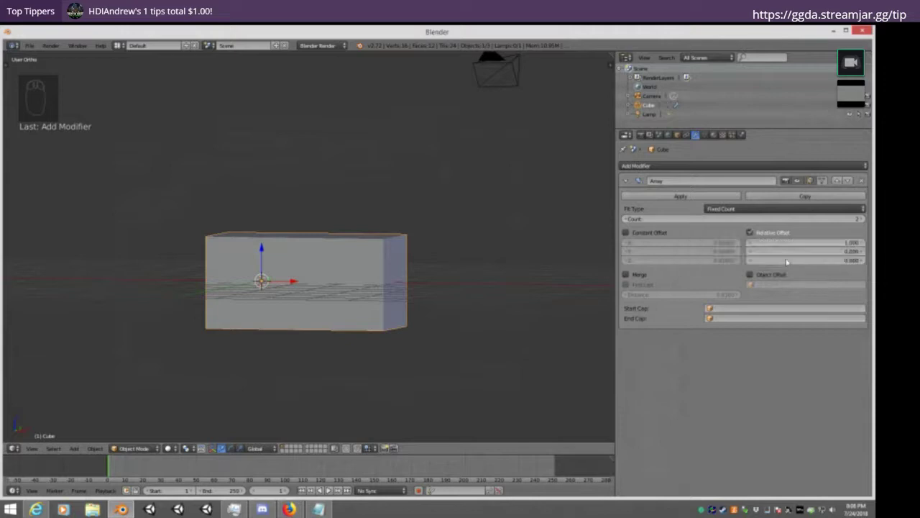
left_click(859, 244)
left_click(860, 245)
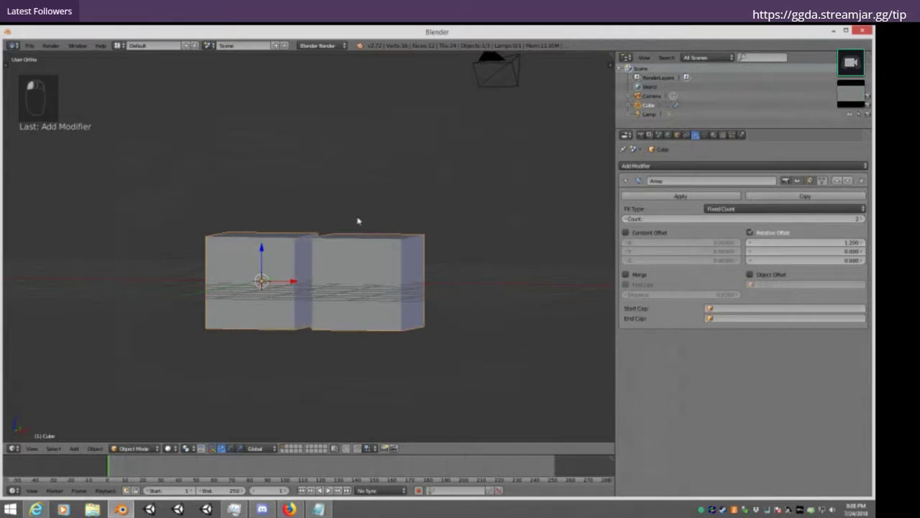
Set the array's fixed count to 3
mouse_move(358, 220)
middle_mouse_down()
mouse_move(356, 208)
mouse_move(339, 206)
mouse_move(353, 211)
middle_mouse_up()
key("KP_2")
key("KP_1")
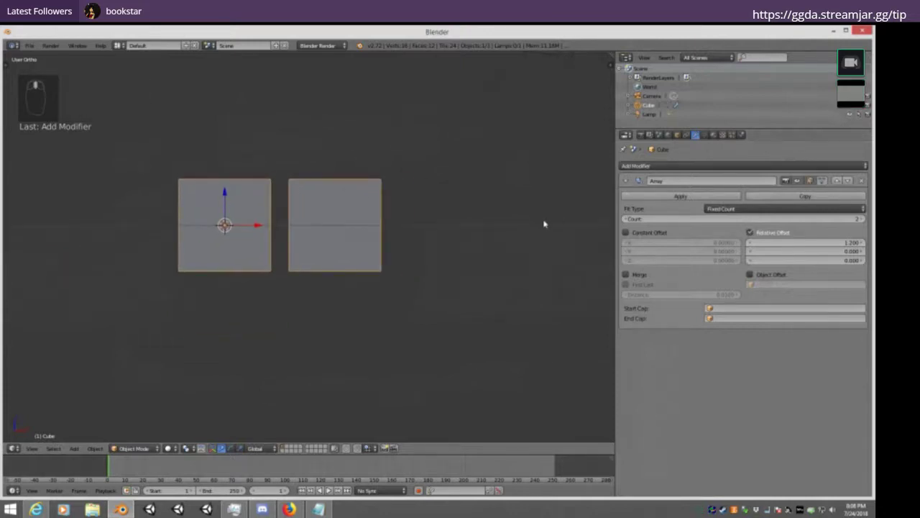
key("KP_1")
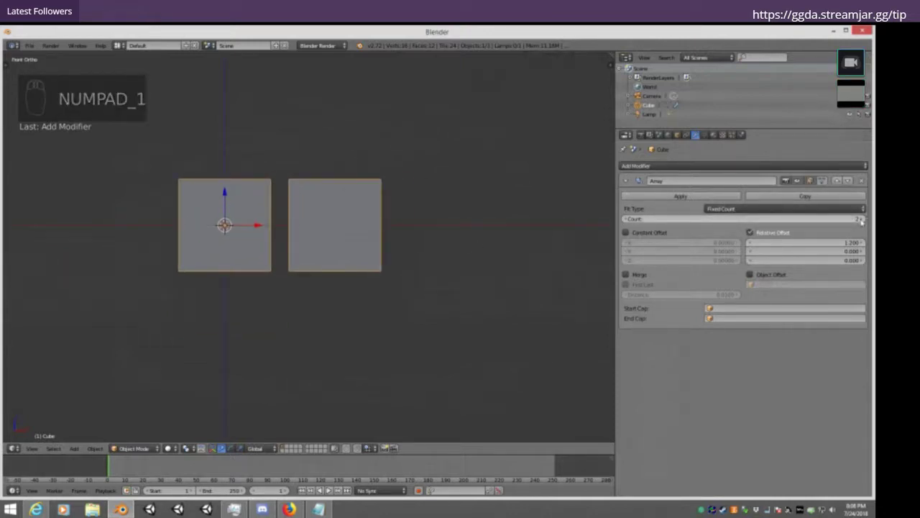
left_click(861, 219)
left_click(862, 219)
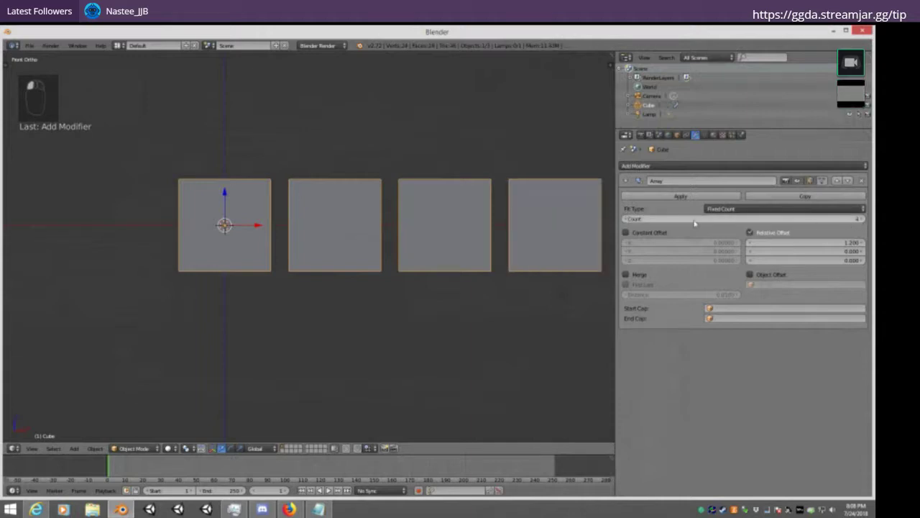
left_click(626, 219)
middle_click_drag(487, 154, 680, 216)
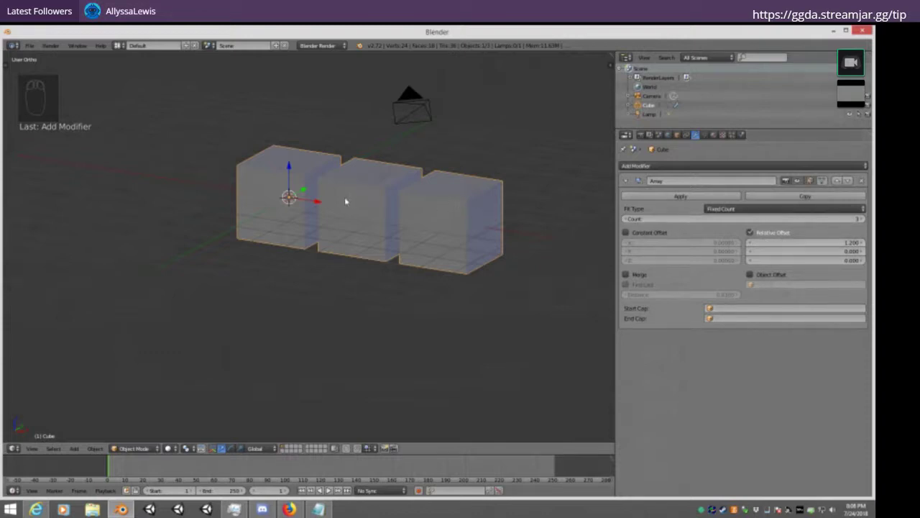
In Edit Mode, box-select the original cube's upper edge on the +X side and move it outward along X
key("Tab")
key("KP_1")
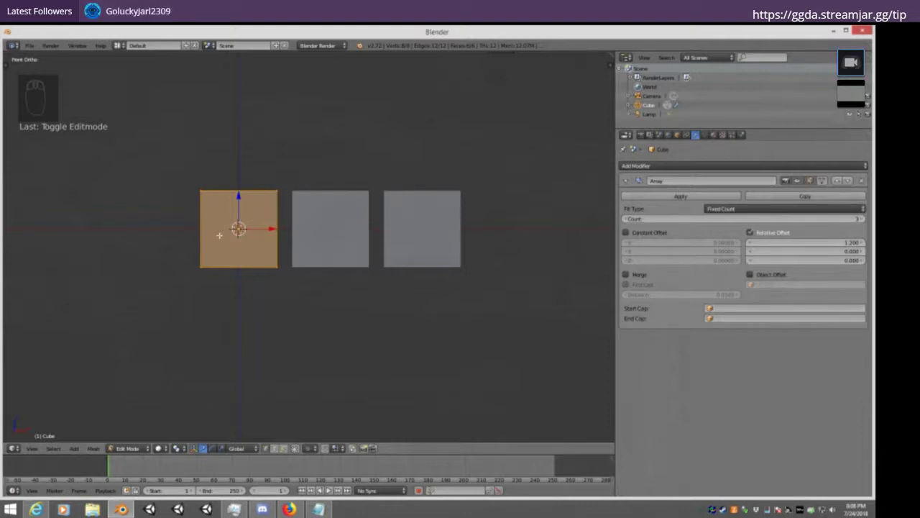
key("Tab")
key("Tab")
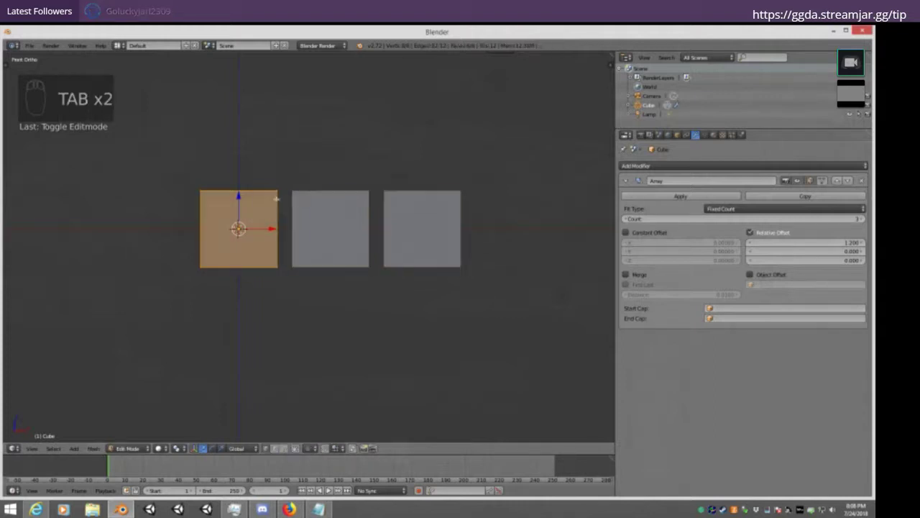
key("a")
key("a")
key("a")
key("b")
left_click_drag(285, 207, 239, 139)
left_click_drag(311, 190, 347, 182)
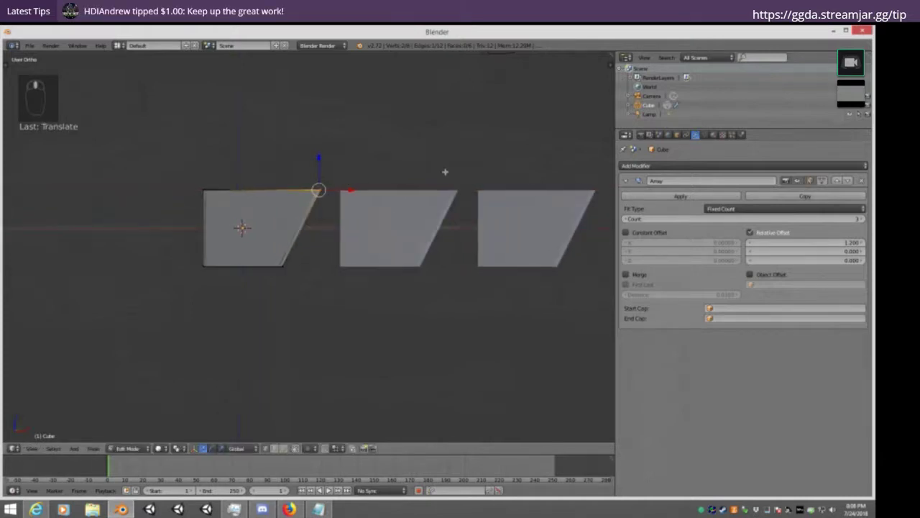
middle_click_drag(347, 182, 393, 213)
key("KP_1")
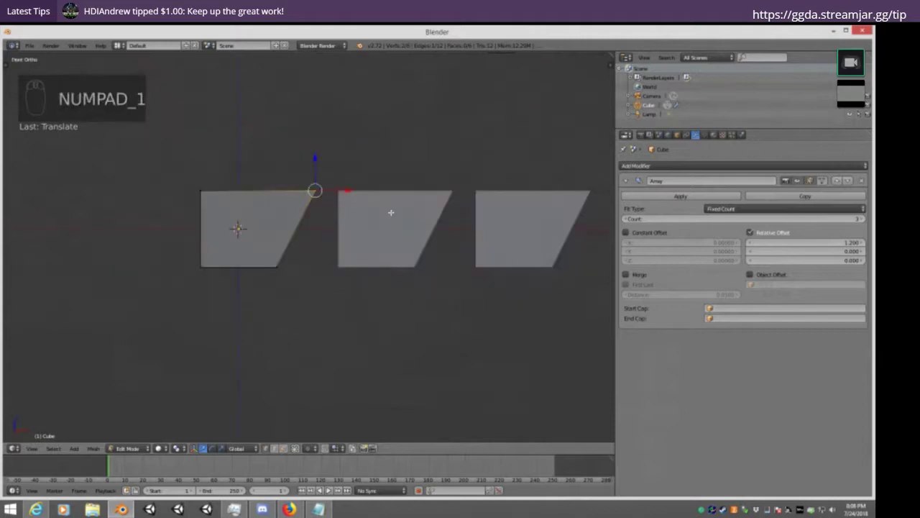
Return to Edit Mode in the front view and move the selected edge further outward along X
key("Tab")
middle_click_drag(338, 236, 524, 167)
key("Tab")
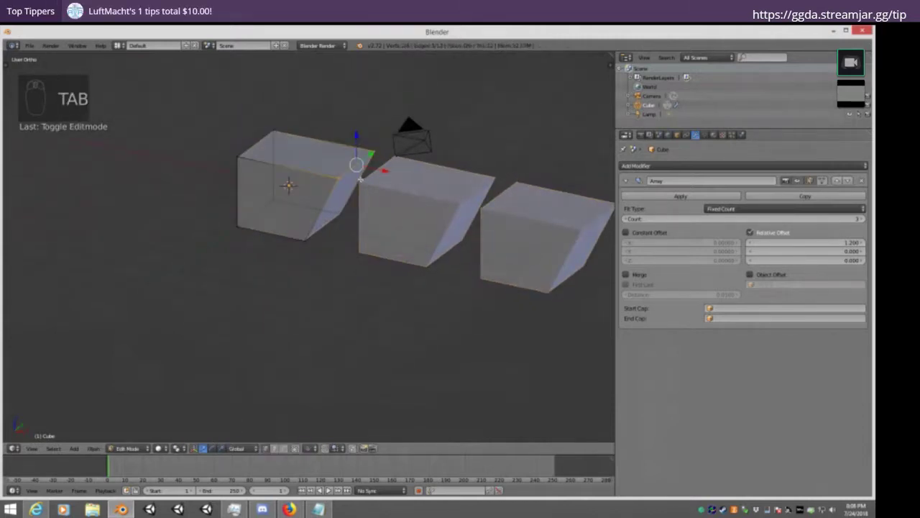
key("KP_1")
key("g")
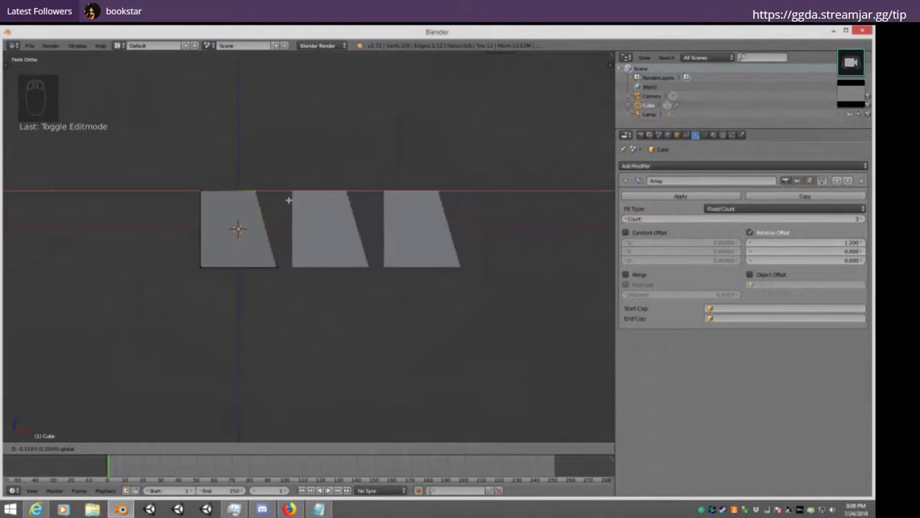
left_click(372, 199)
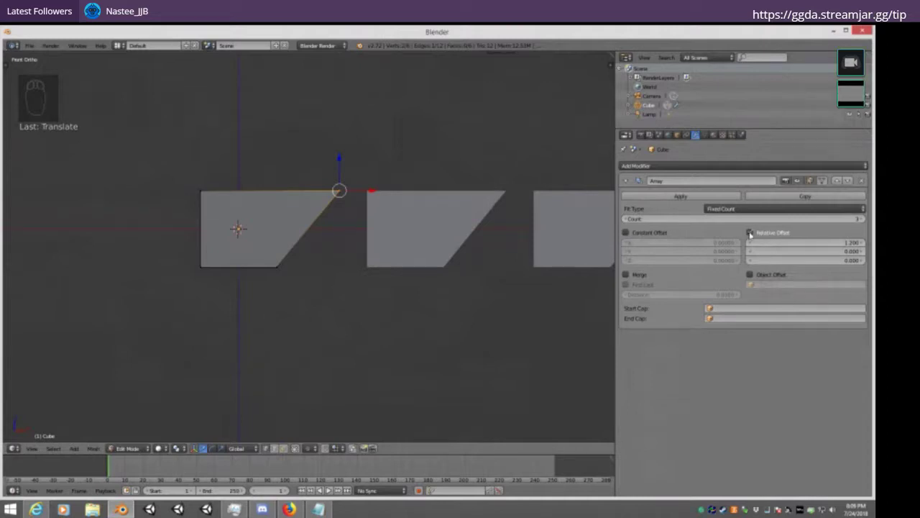
Switch the array from relative offset to a constant X offset of 1.2
left_click(750, 234)
left_click(625, 232)
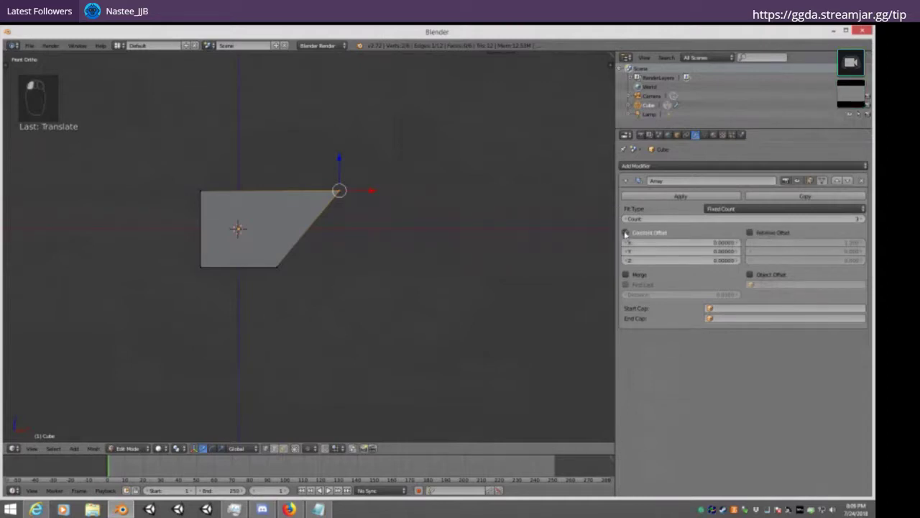
left_click(673, 246)
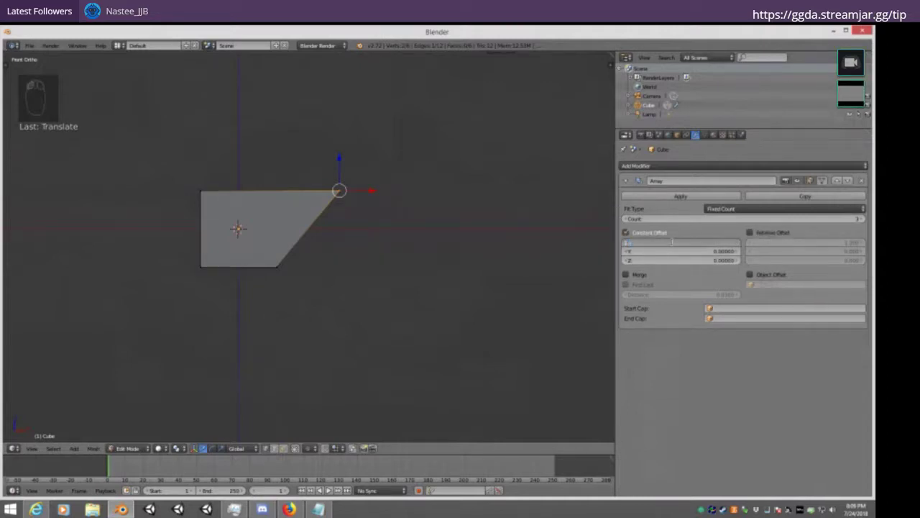
key("Return")
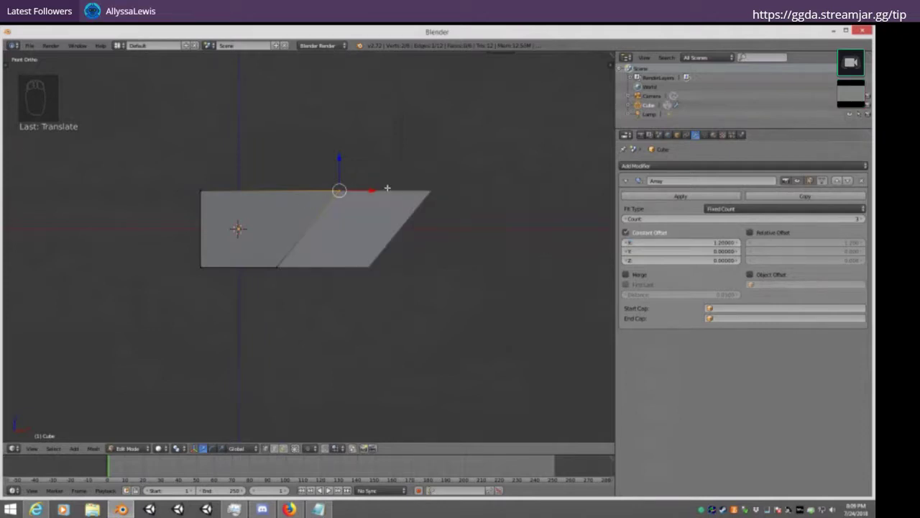
Raise the constant X offset to 3.82 and move the selected edge back inward along X to square the cube
mouse_move(373, 191)
left_mouse_down()
mouse_move(291, 192)
mouse_move(358, 195)
left_mouse_up()
left_click_drag(715, 242, 748, 242)
key("g")
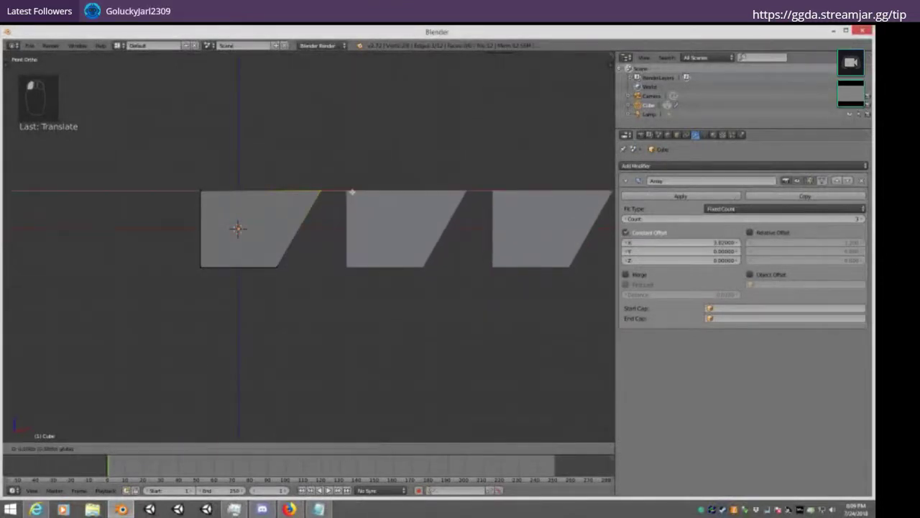
key("x")
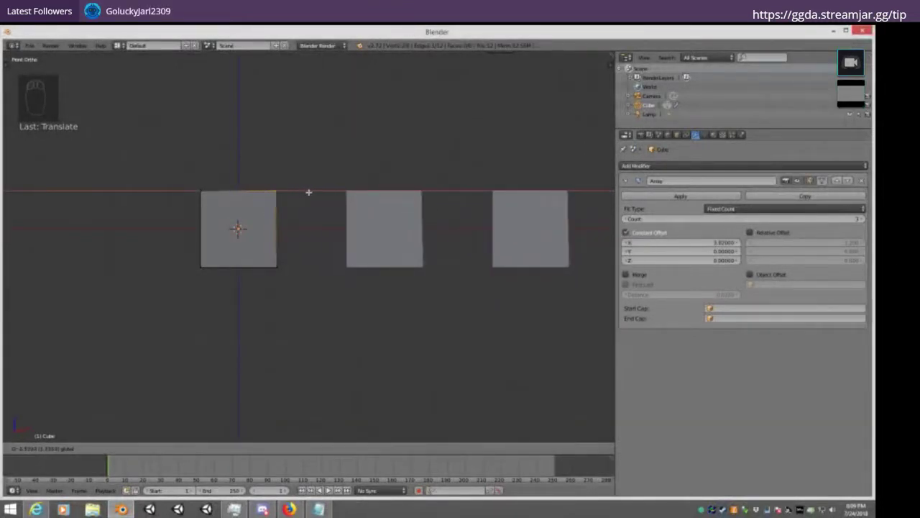
left_click(309, 192)
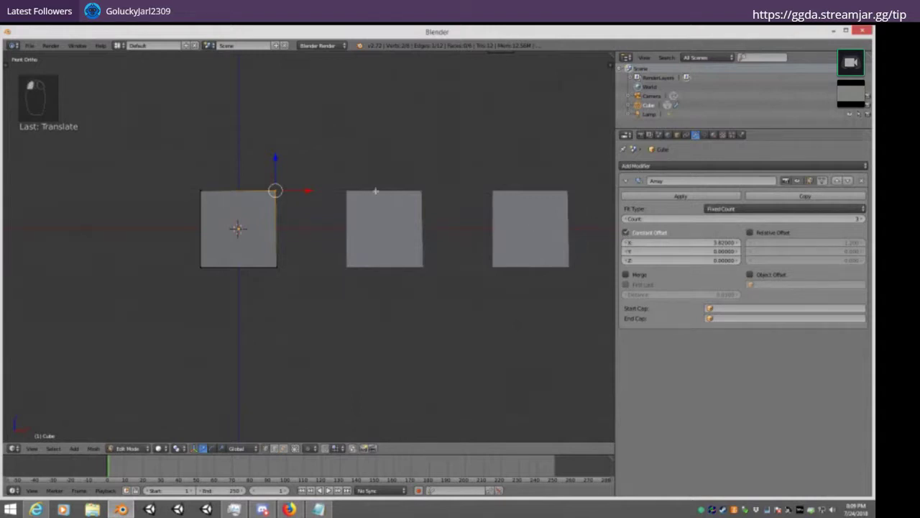
Move the edge outward along X again and switch the array from constant to relative offset
key("g")
key("x")
key("Return")
left_click(626, 232)
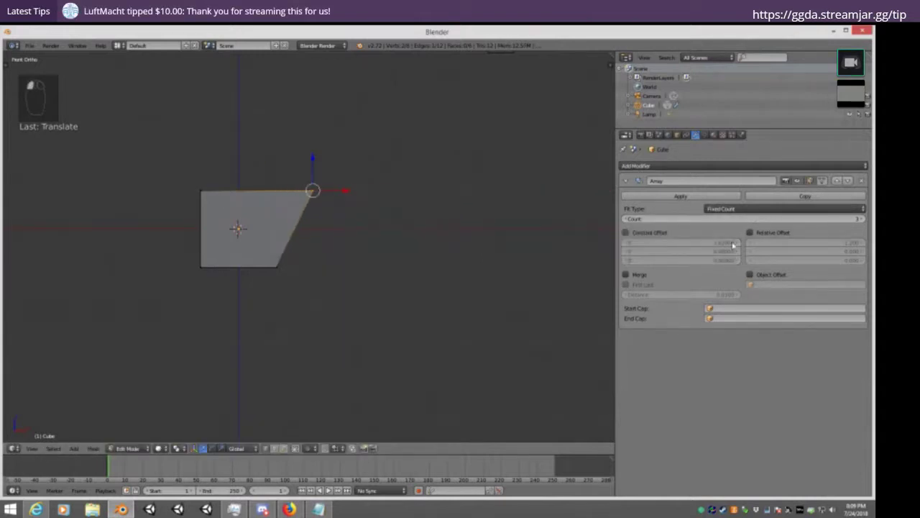
left_click(750, 233)
Slide the selected edge along X with only the relative offset active
key("g")
key("x")
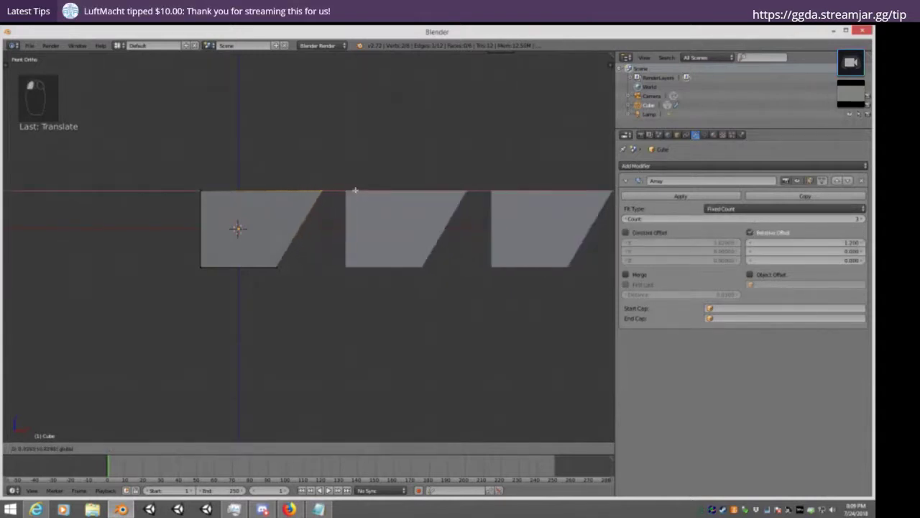
key("Return")
Combine the relative offset with a constant X offset, reduced to 0.29, while sliding the selected edge along X
left_click(626, 233)
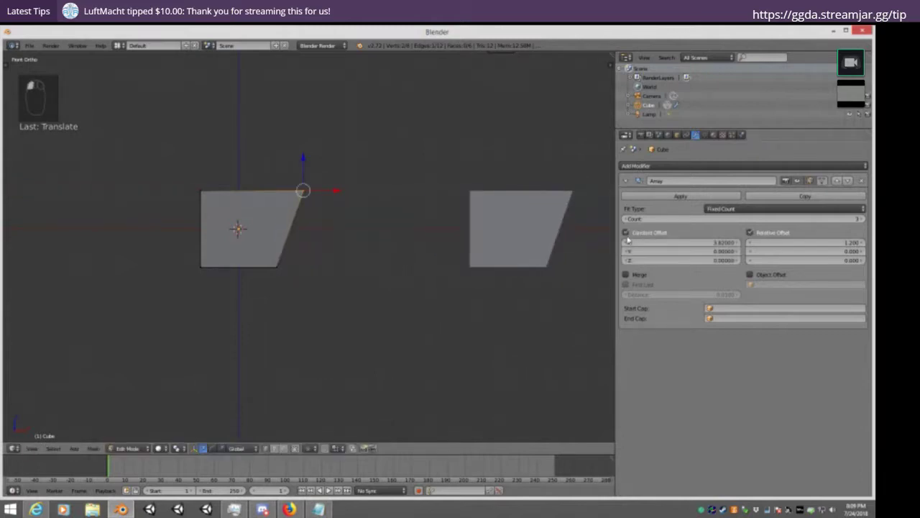
key("g")
key("x")
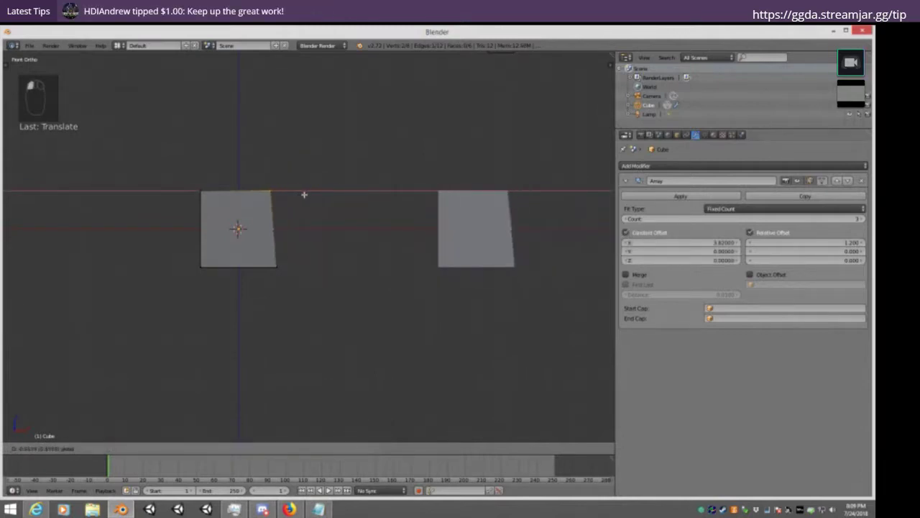
key("Return")
left_click_drag(657, 245, 619, 245)
mouse_move(333, 192)
left_mouse_down()
mouse_move(287, 191)
mouse_move(345, 199)
mouse_move(339, 192)
left_mouse_up()
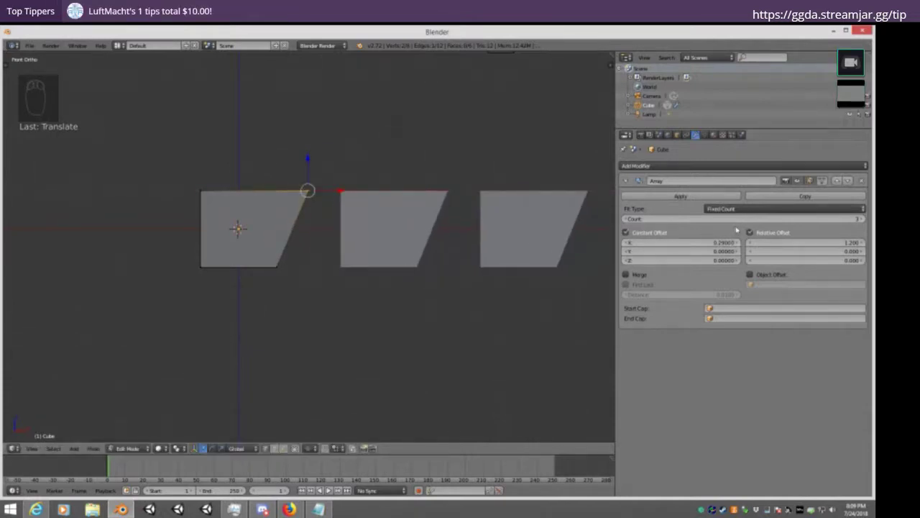
Use only a constant X offset of 3.7 and move the selected edge back inward along X to square the cube
left_click(755, 232)
left_click_drag(645, 240, 655, 237)
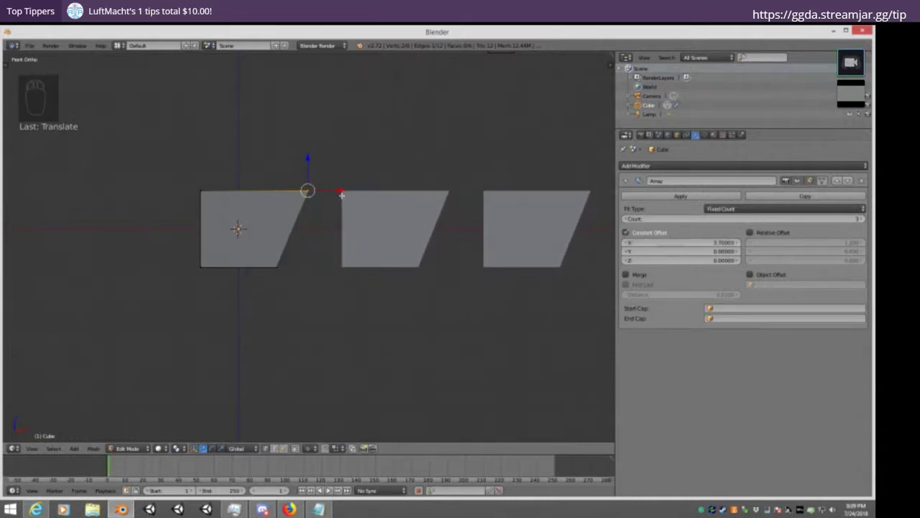
left_click_drag(341, 195, 348, 158)
middle_click_drag(348, 158, 376, 137)
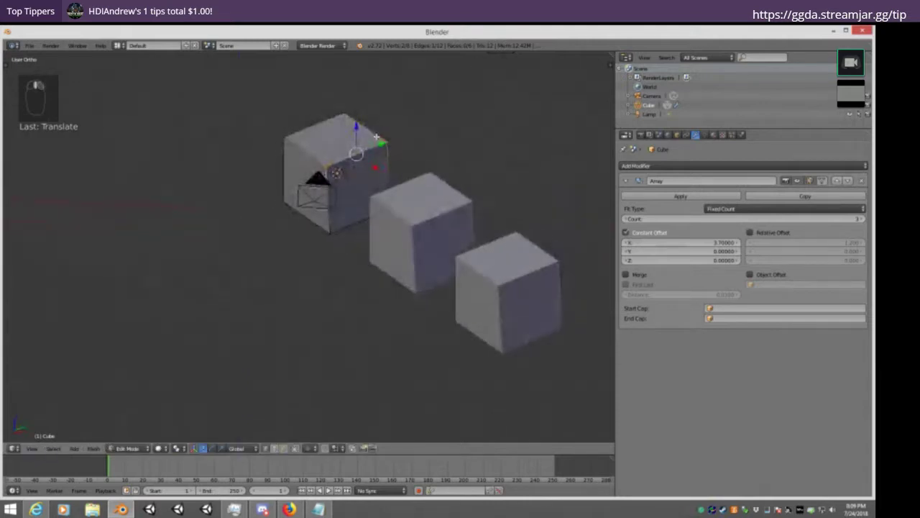
Move the cube's selected top edge outward along Y and compare the slanted array copies in Object Mode from the front
left_click_drag(382, 137, 425, 127)
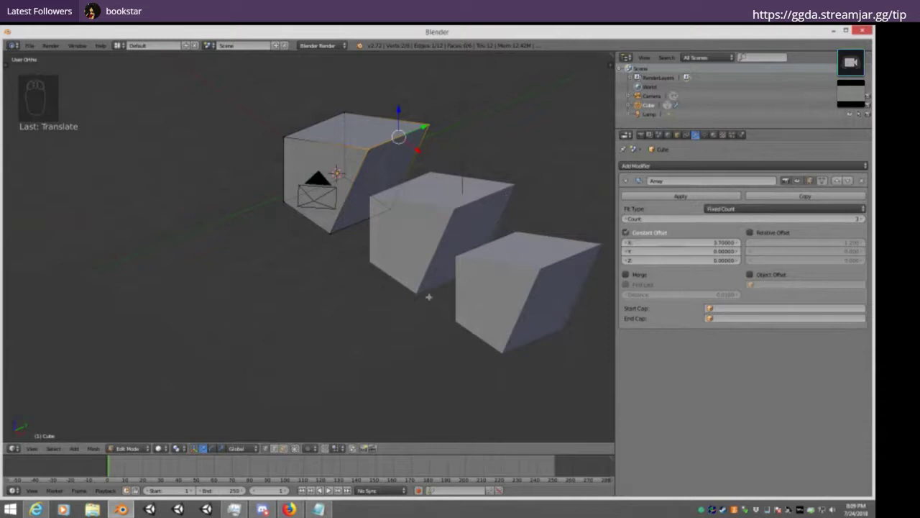
key("KP_1")
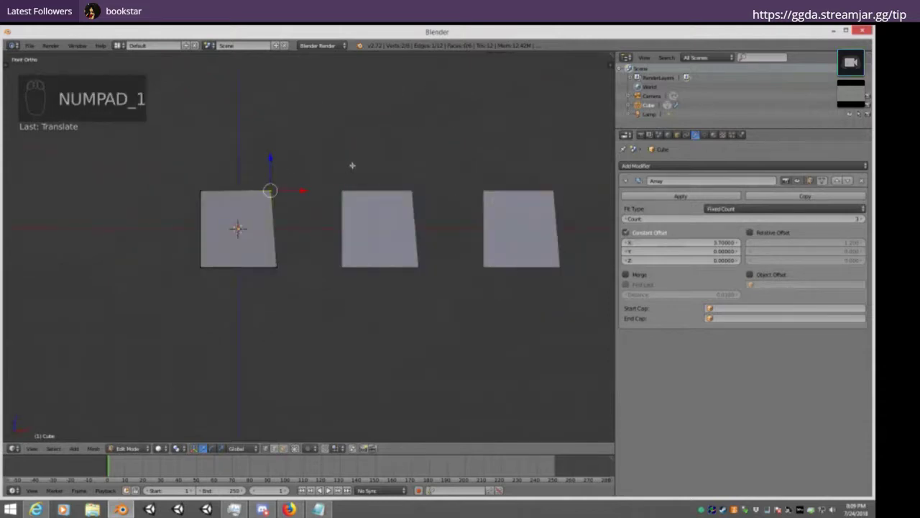
key("Tab")
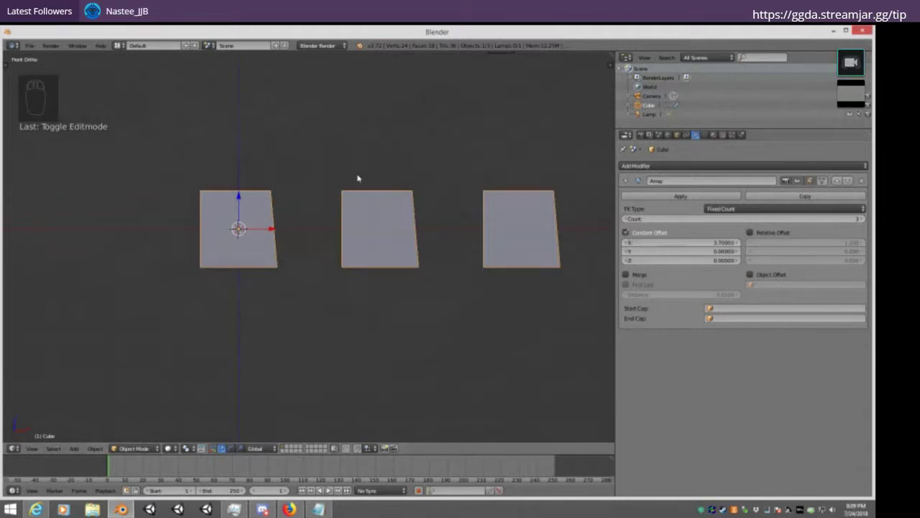
key("Tab")
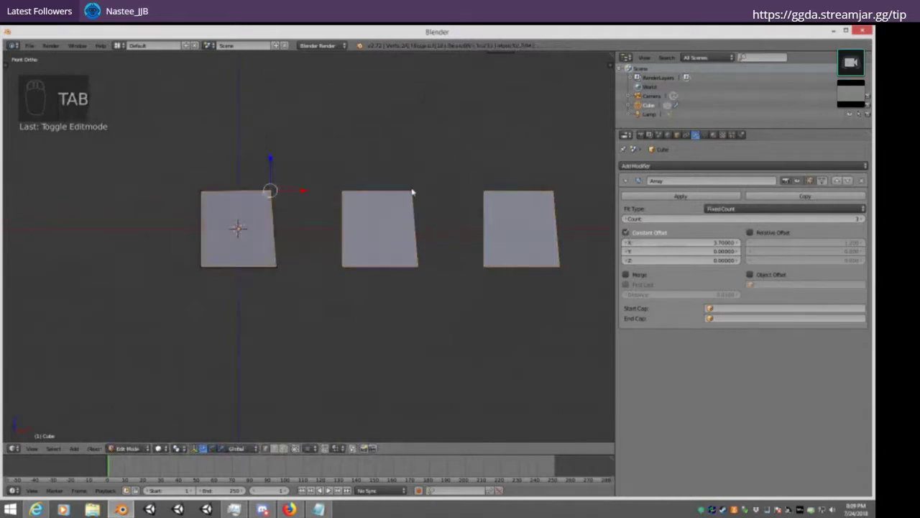
key("Tab")
middle_click_drag(437, 197, 263, 170)
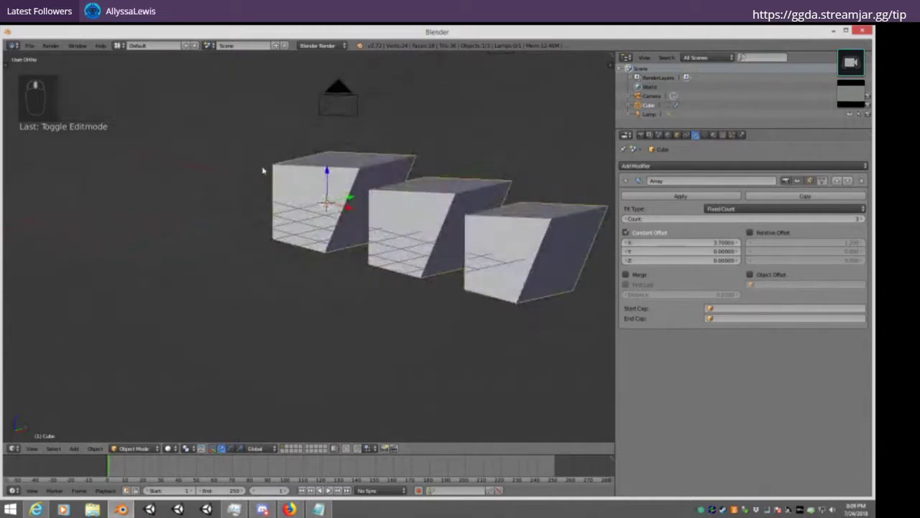
key("KP_1")
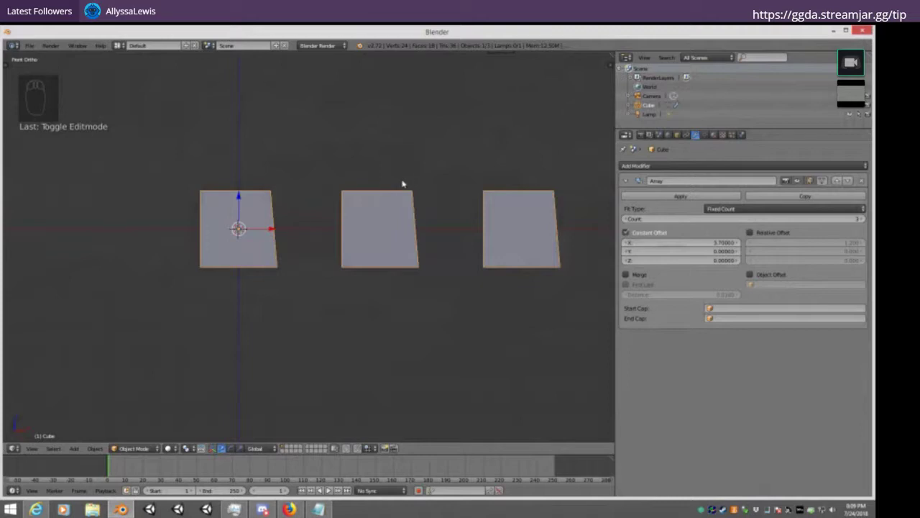
Set the array's constant offset to X 1.81, Y 0.09 and Z 1.55
left_click(694, 250)
mouse_move(683, 260)
left_mouse_down()
mouse_move(741, 260)
mouse_move(693, 249)
left_mouse_up()
middle_click_drag(450, 156, 429, 182)
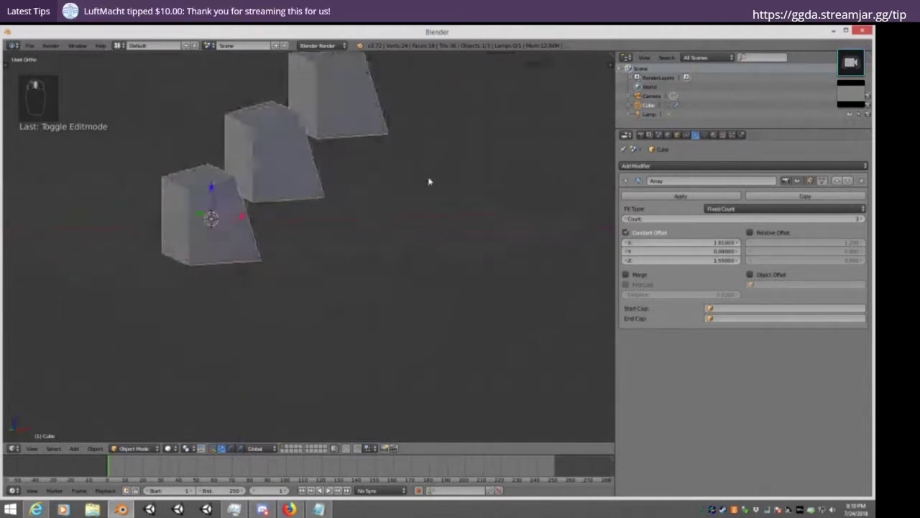
Replace the arrayed cube with a new mesh cube and add a Mirror modifier to it
key("x")
left_click(358, 221)
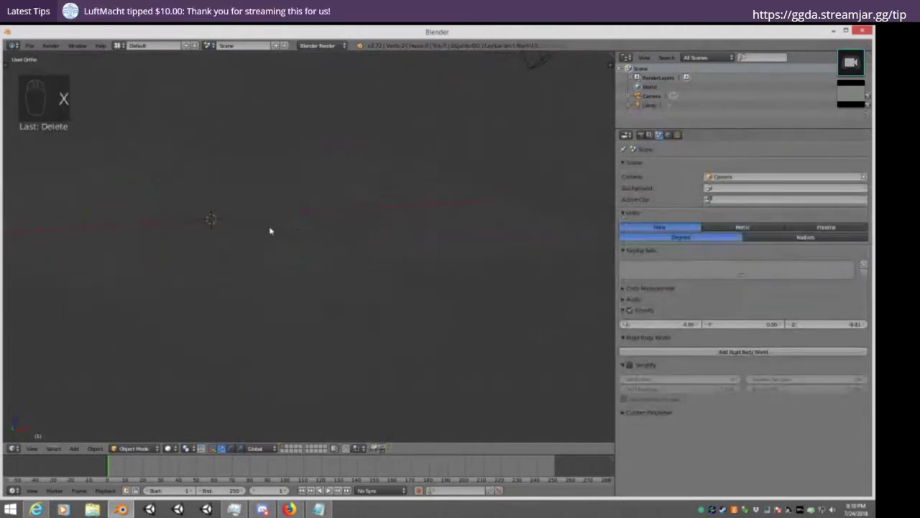
key("shift+a")
left_click(305, 239)
middle_click_drag(312, 240, 387, 197)
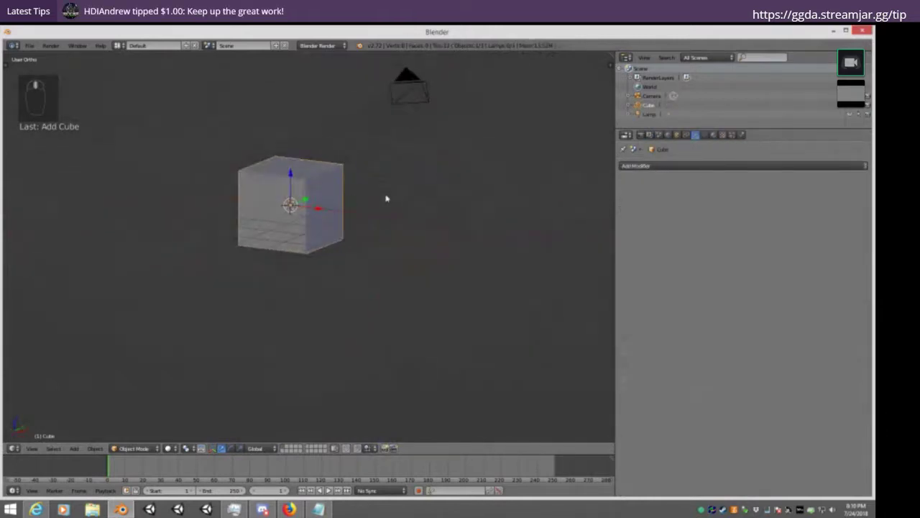
left_click(708, 165)
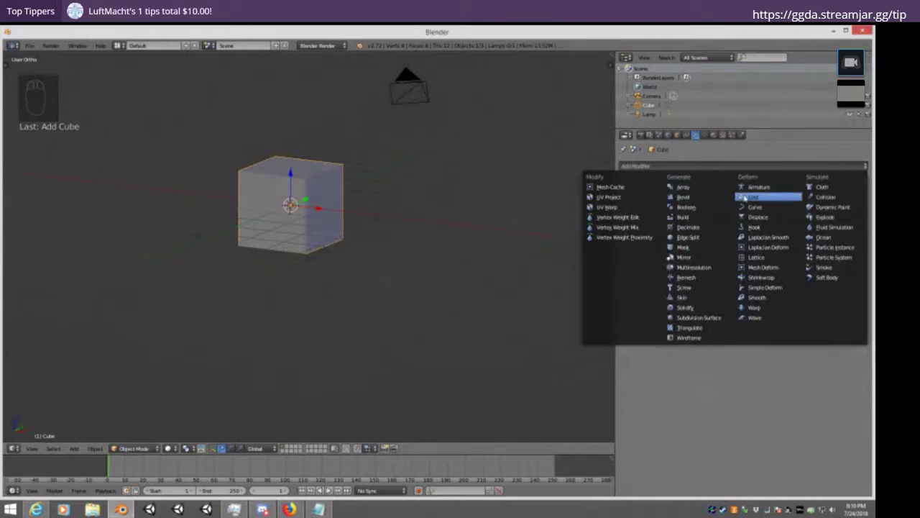
left_click(718, 264)
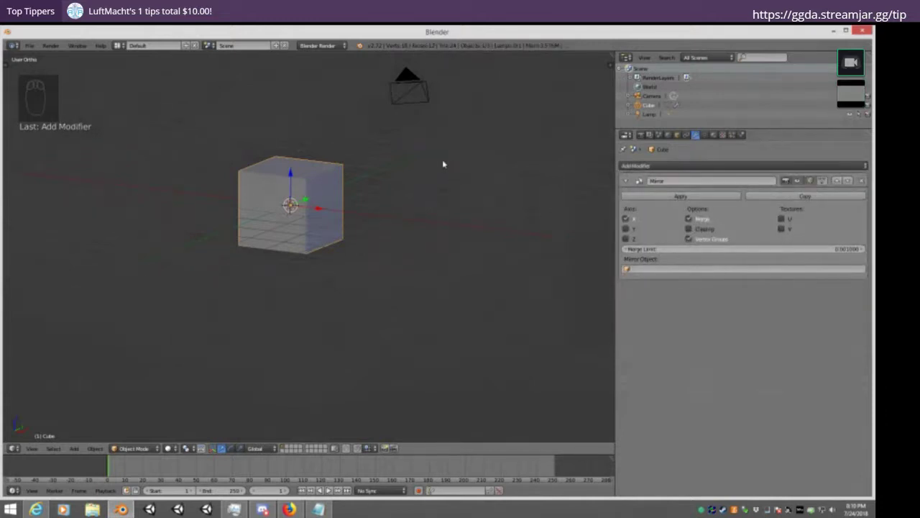
Try moving the whole mirrored cube along X in Object Mode, and undo the move
middle_click_drag(443, 164, 403, 212)
key("g")
key("x")
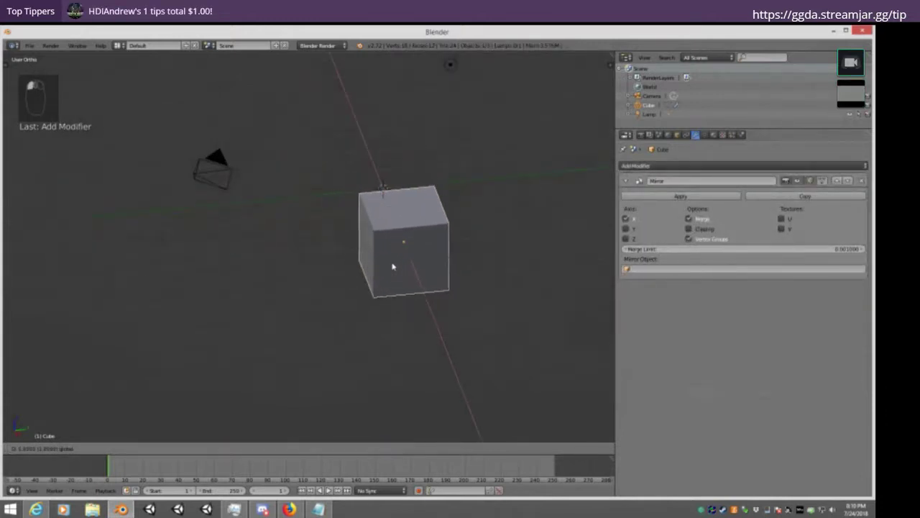
left_click(393, 267)
middle_click_drag(393, 267, 372, 201)
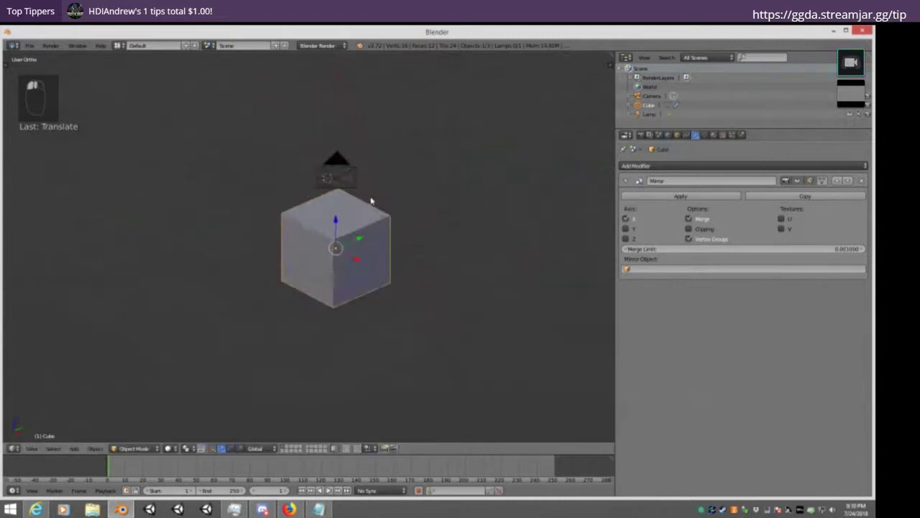
key("ctrl+z")
key("ctrl+z")
key("ctrl+z")
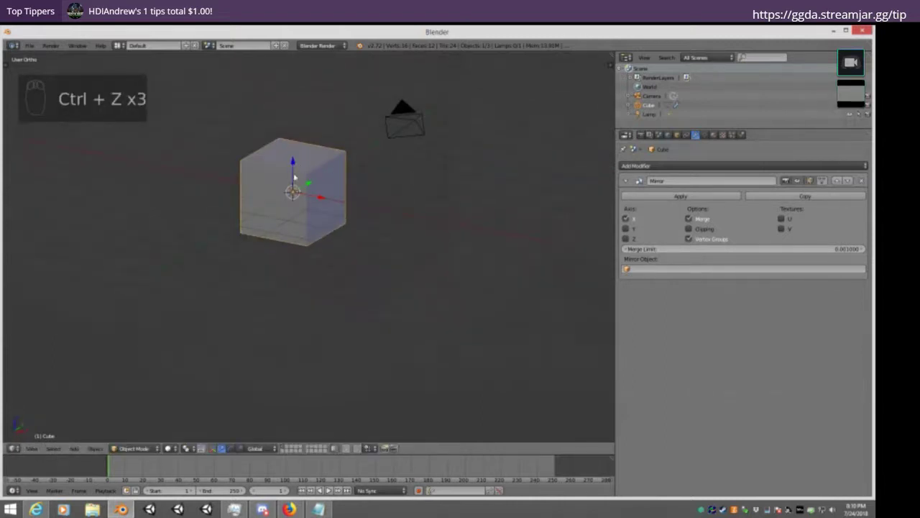
Move the cube's mesh along negative Y away from its origin in Edit Mode
key("Tab")
middle_click_drag(362, 151, 402, 192)
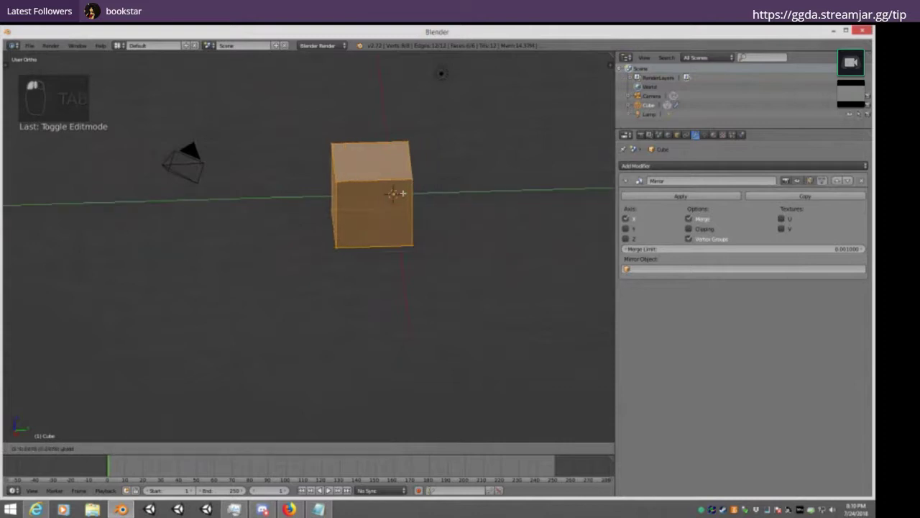
right_click_drag(403, 193, 358, 193)
key("Tab")
middle_click_drag(361, 199, 288, 215)
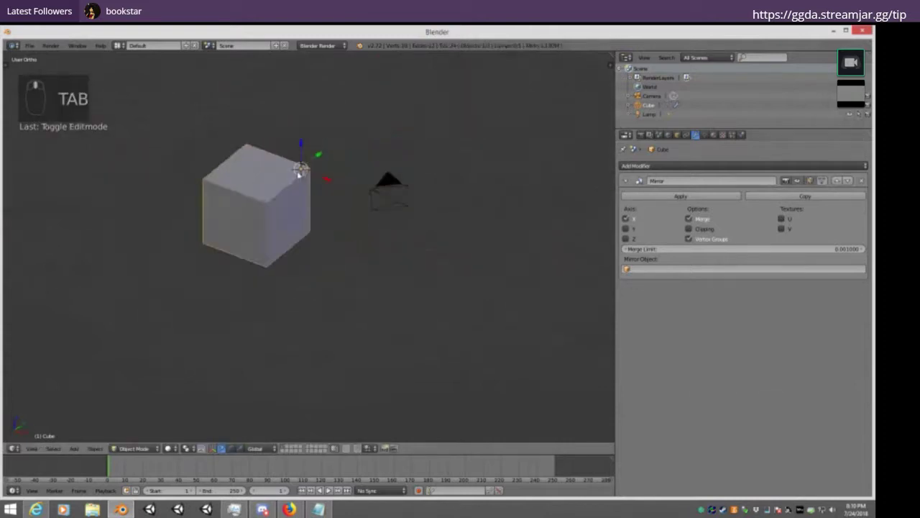
Move the mesh along positive X in Edit Mode to separate its mirrored copy, and inspect both cubes against the object origin
key("Tab")
right_click_drag(287, 174, 359, 187)
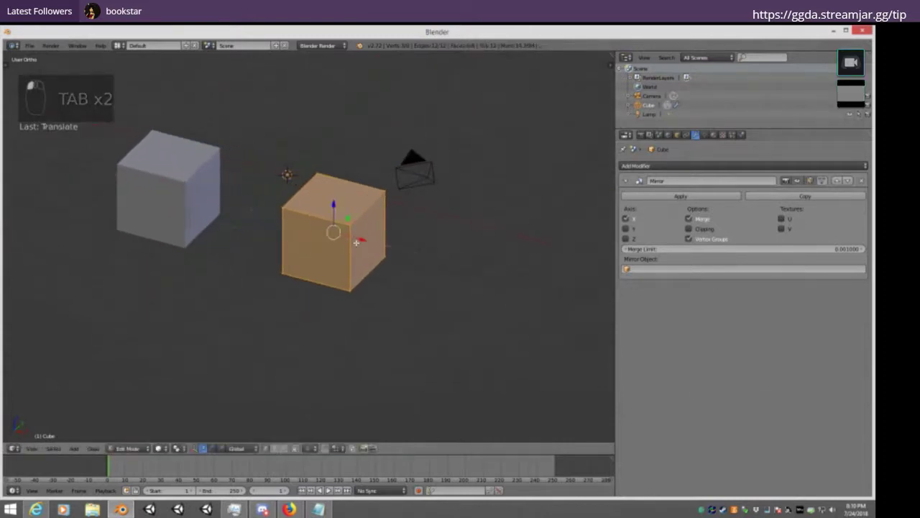
key("Tab")
middle_click_drag(424, 208, 321, 186)
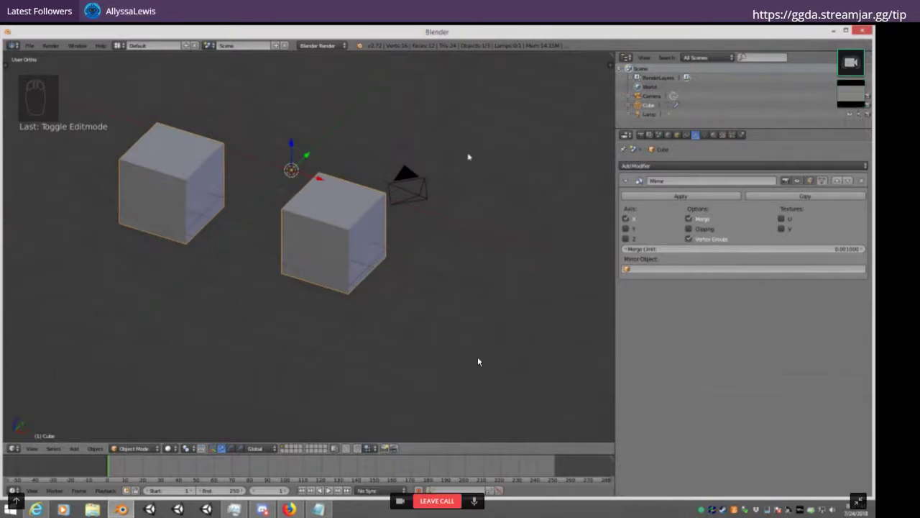
middle_click_drag(468, 156, 284, 329)
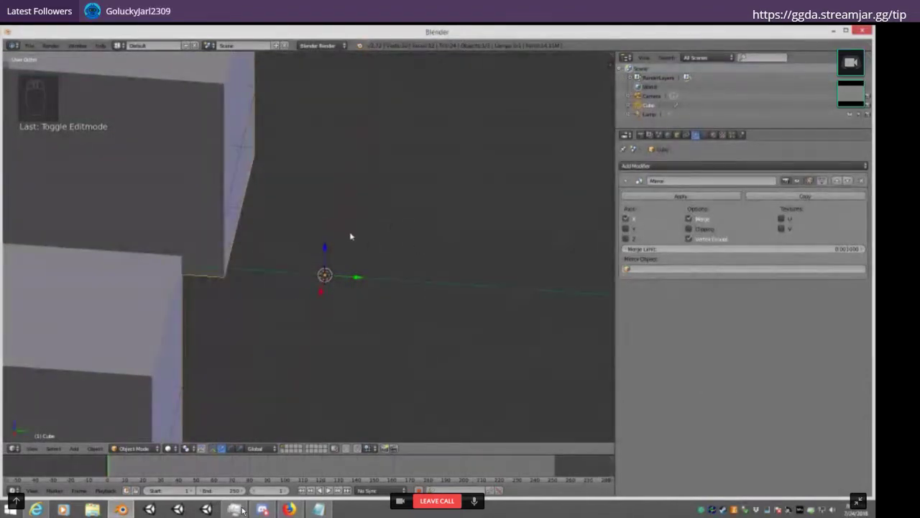
scroll(351, 236, "down", 5)
key("Tab")
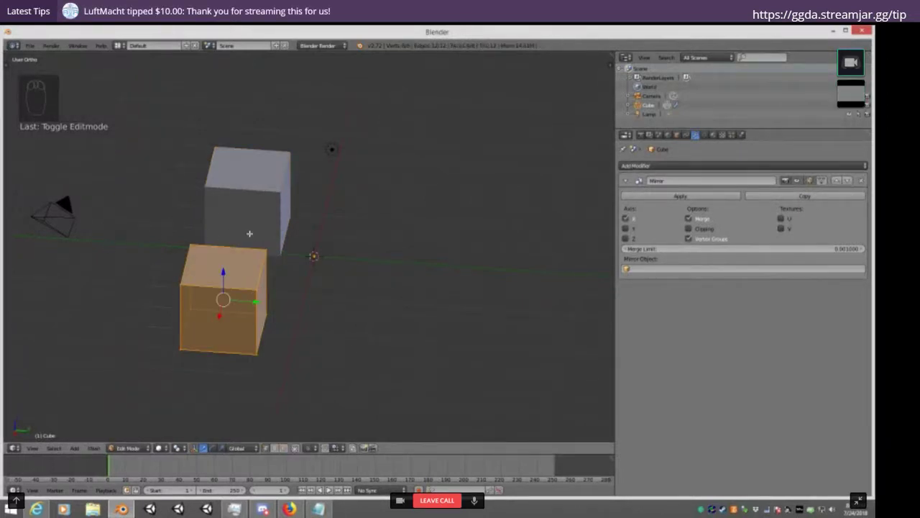
key("Tab")
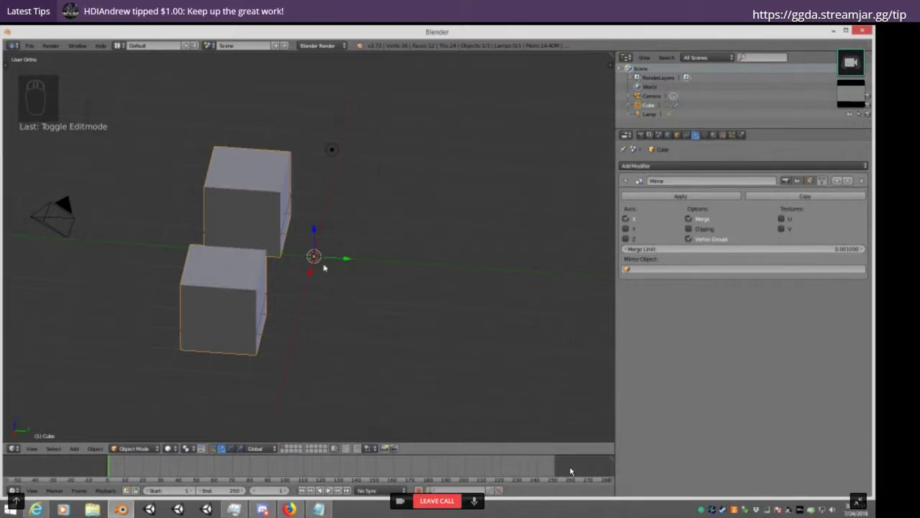
middle_click_drag(324, 267, 364, 266)
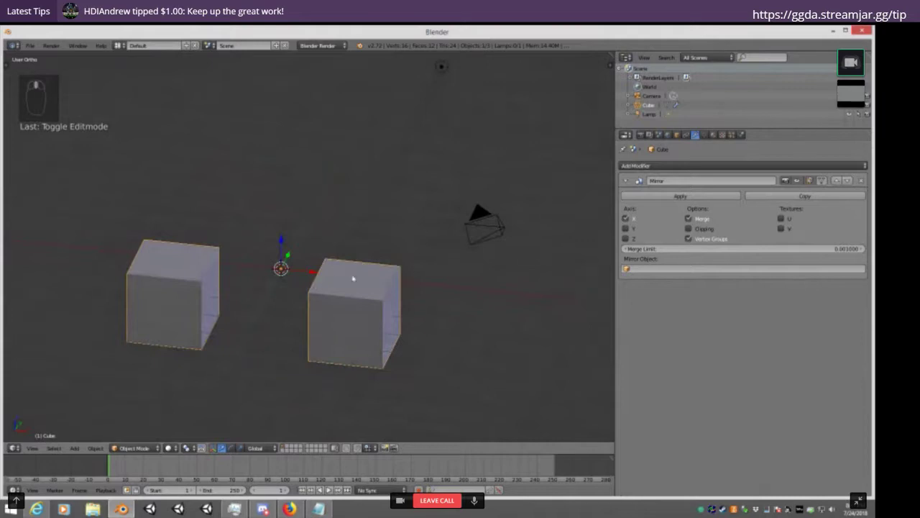
Move the mesh along Y in the right view to line it up with the object origin
key("Tab")
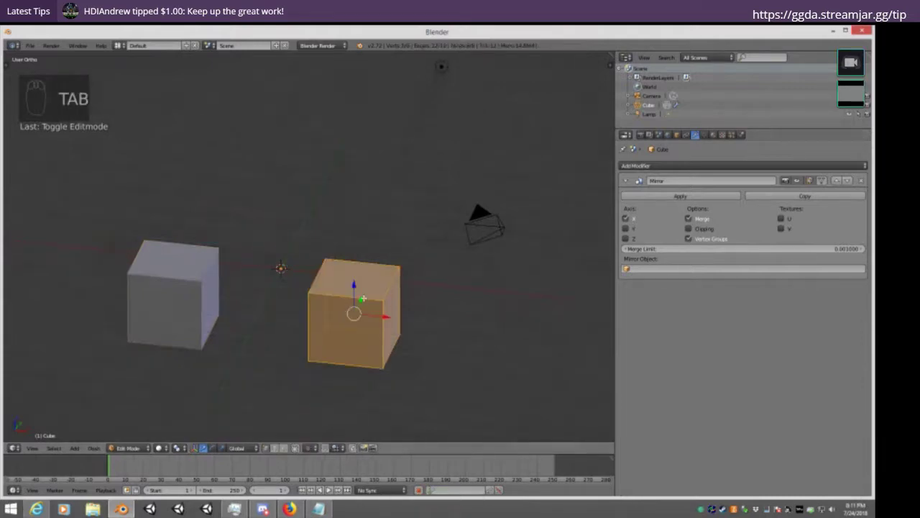
key("KP_1")
key("KP_3")
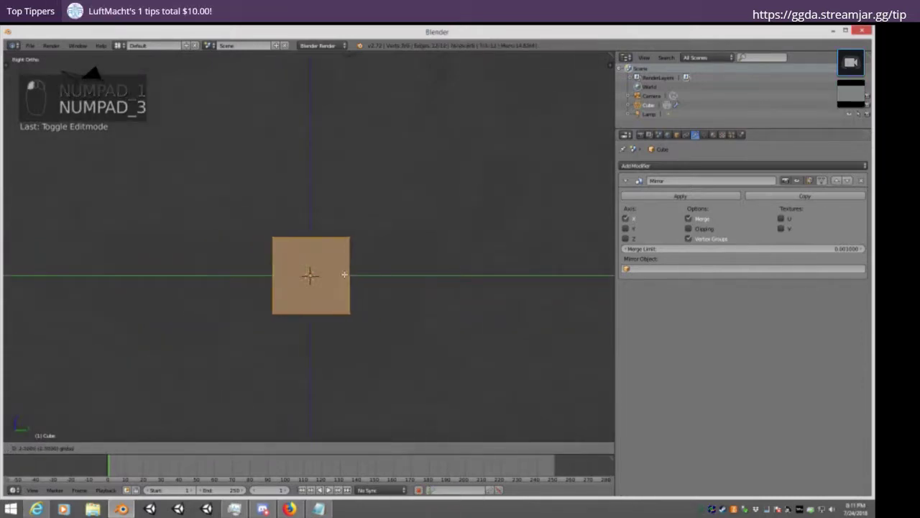
key("g")
left_click(339, 273)
middle_click_drag(212, 244, 334, 290)
key("Tab")
key("Tab")
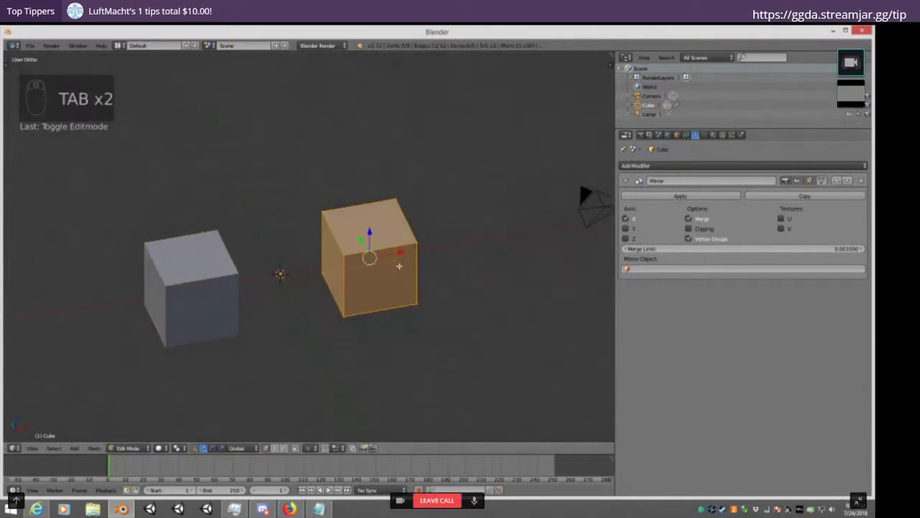
Slide the mesh along X in Edit Mode with the mirrored copy following, and return to Object Mode
mouse_move(405, 248)
left_mouse_down()
mouse_move(451, 242)
mouse_move(380, 246)
mouse_move(448, 243)
mouse_move(439, 237)
mouse_move(413, 262)
left_mouse_up()
middle_click_drag(413, 262, 441, 74)
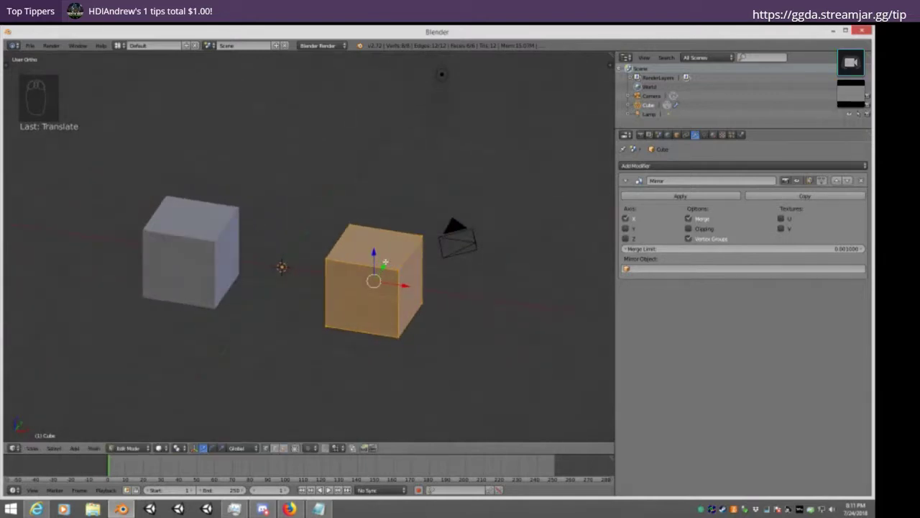
key("Tab")
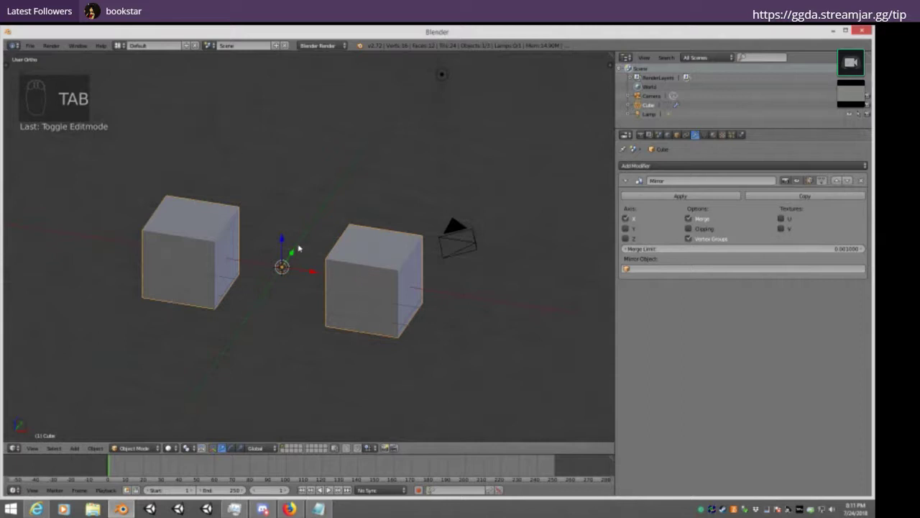
Move the whole mirrored object away from the 3D cursor along Y and X in Object Mode
left_click_drag(299, 250, 206, 343)
middle_click_drag(205, 343, 142, 186)
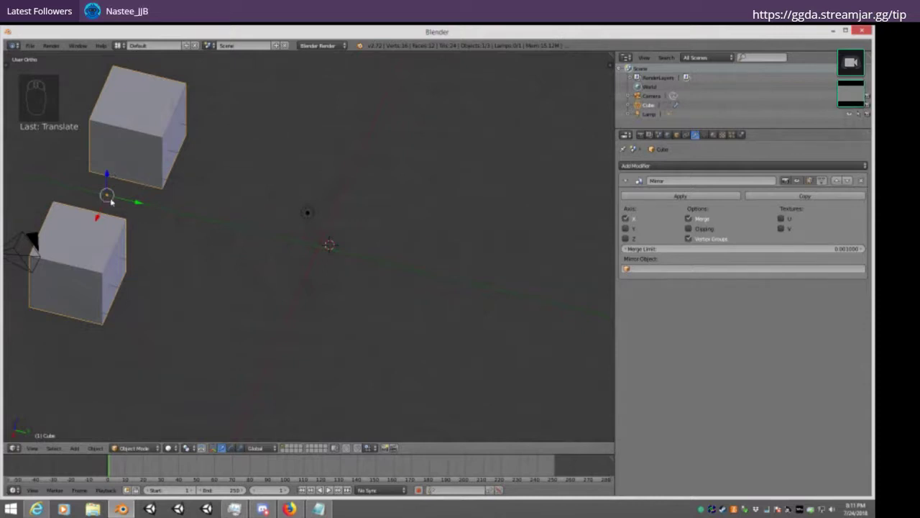
left_click_drag(138, 202, 244, 306)
Try sliding the mesh along X toward its mirrored copy in Edit Mode, and undo the move
key("Tab")
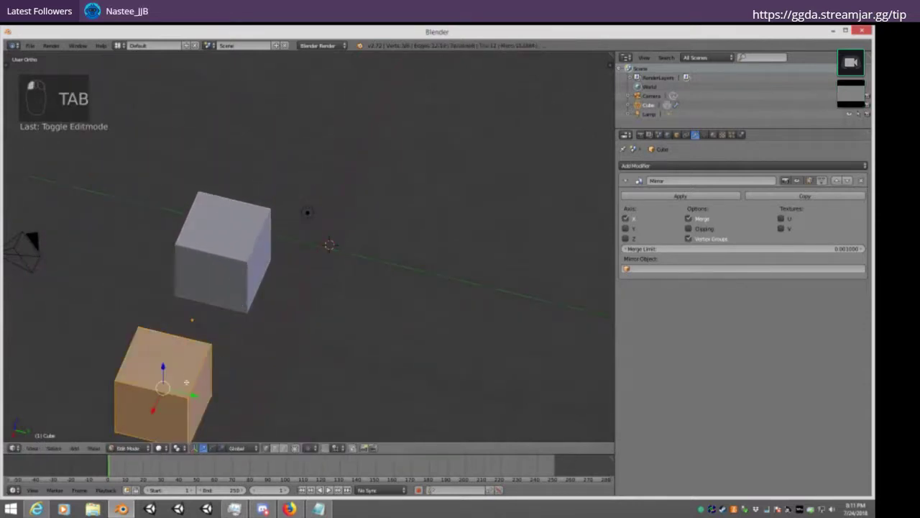
mouse_move(187, 382)
left_mouse_down()
mouse_move(126, 357)
mouse_move(188, 381)
left_mouse_up()
left_click_drag(154, 407, 234, 266)
key("ctrl+z")
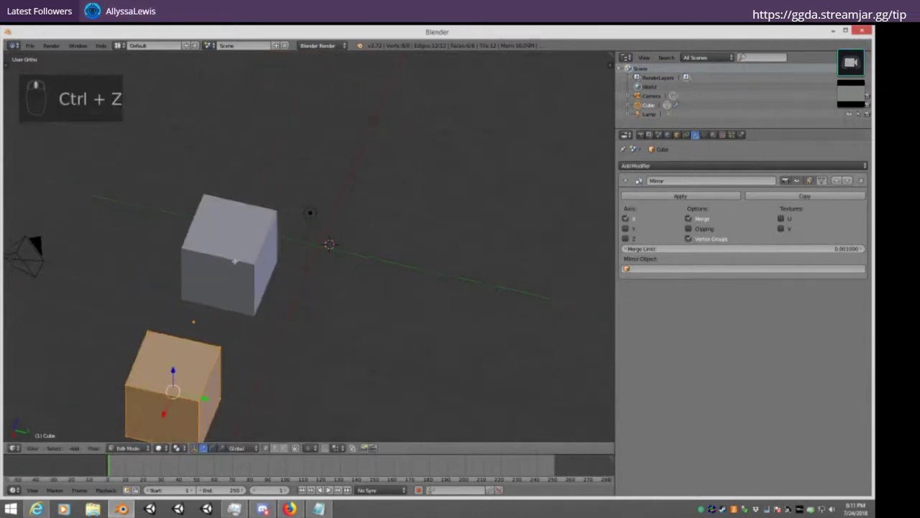
Enable mirroring on the Y and Z axes too, and move the mesh along Z and Y to separate the copies
middle_click_drag(234, 261, 421, 263)
left_click(627, 238)
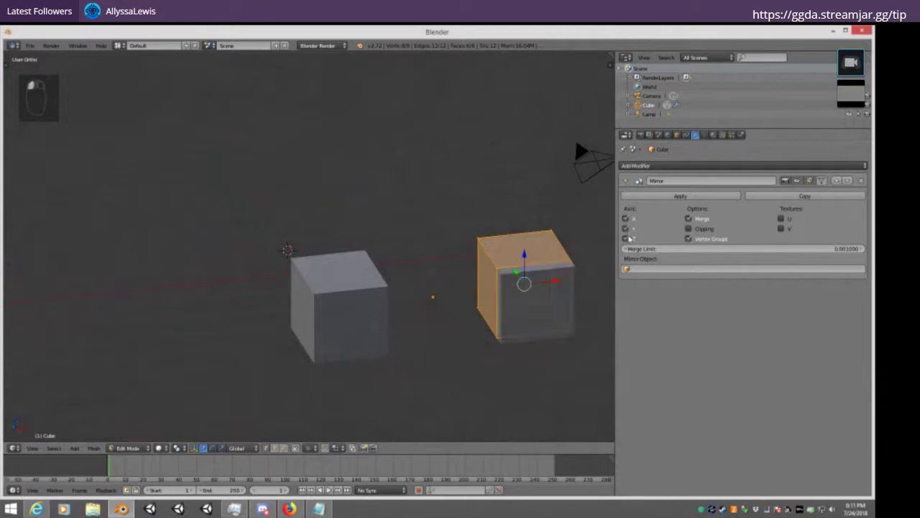
left_click_drag(508, 278, 511, 131)
Pull one top corner vertex of the cube up and outward in the front view, and inspect the mirrored spikes
right_click(527, 92)
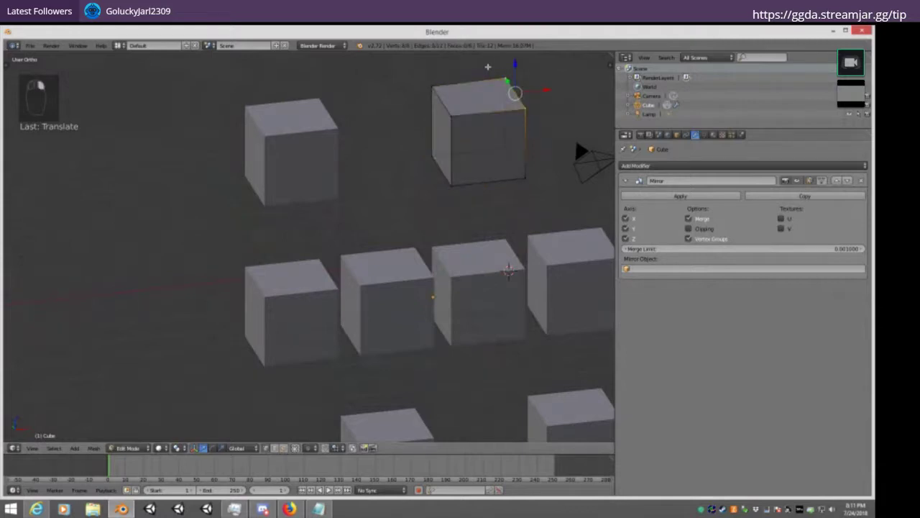
key("KP_1")
middle_click_drag(414, 171, 514, 141)
key("KP_1")
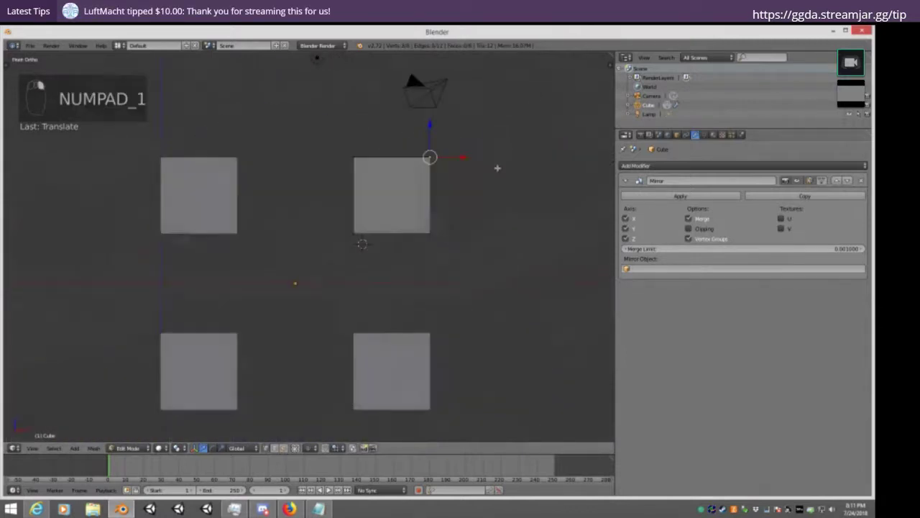
key("g")
left_click(487, 112)
middle_click_drag(487, 113, 355, 191)
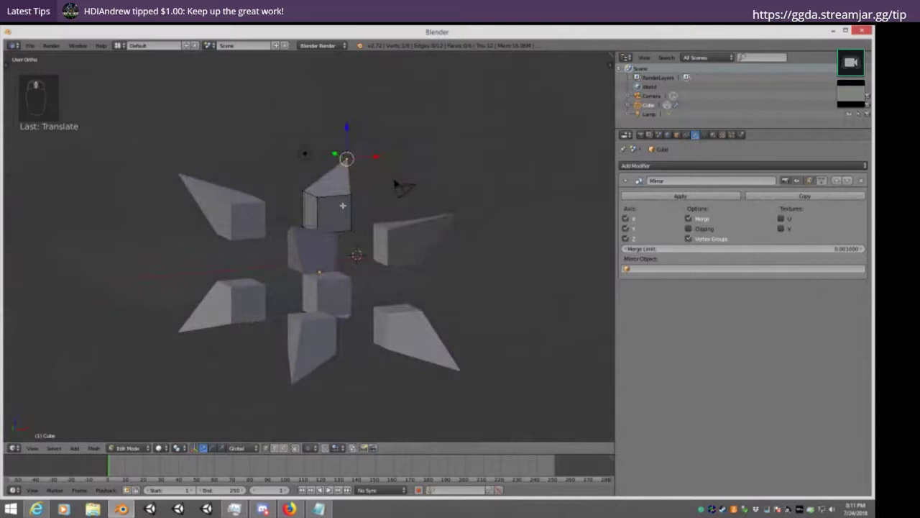
middle_click_drag(217, 279, 468, 280)
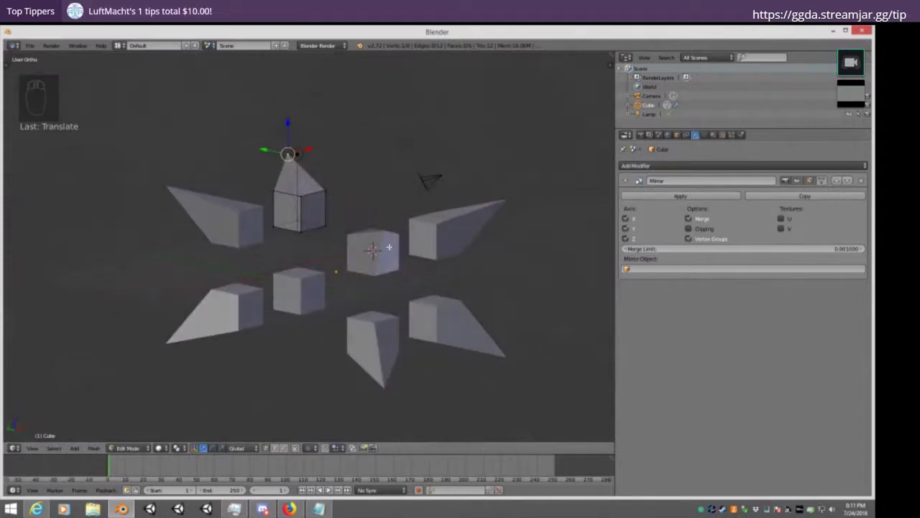
Delete the mirrored cube in Object Mode and reset the 3D cursor to the world origin
key("Tab")
key("KP_1")
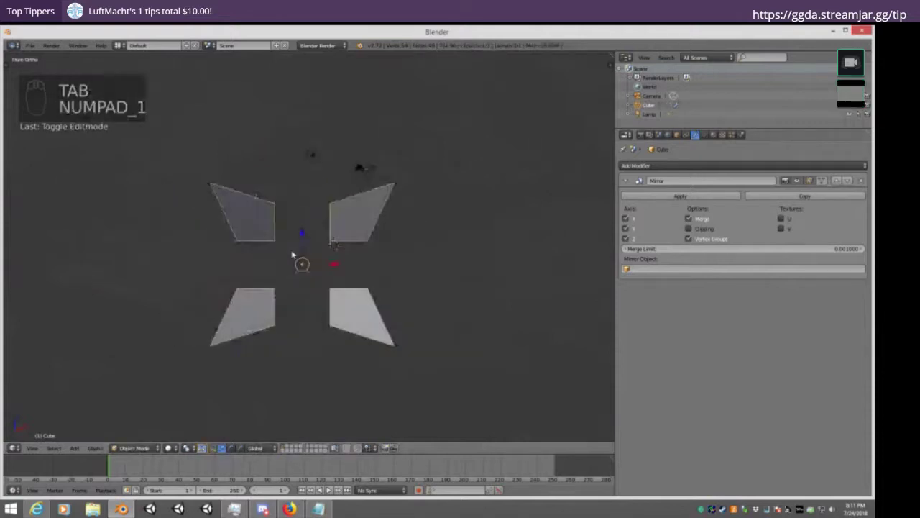
key("x")
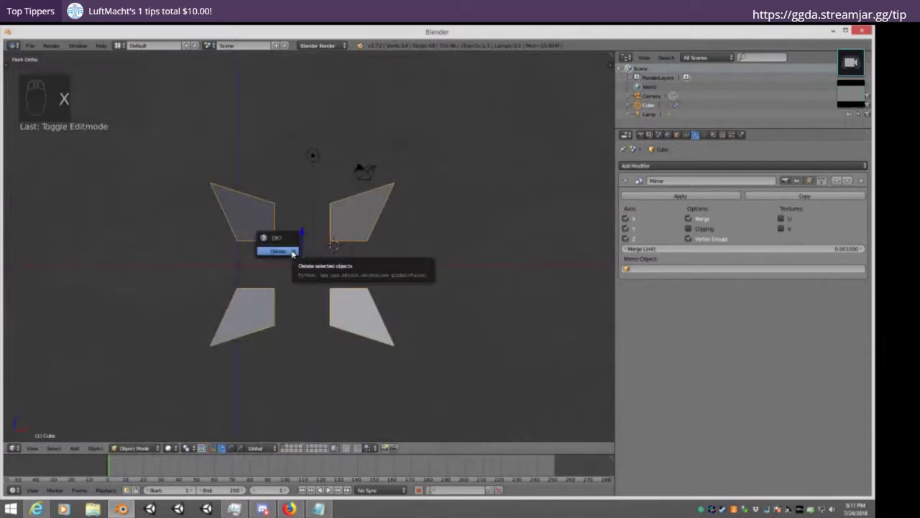
left_click(278, 251)
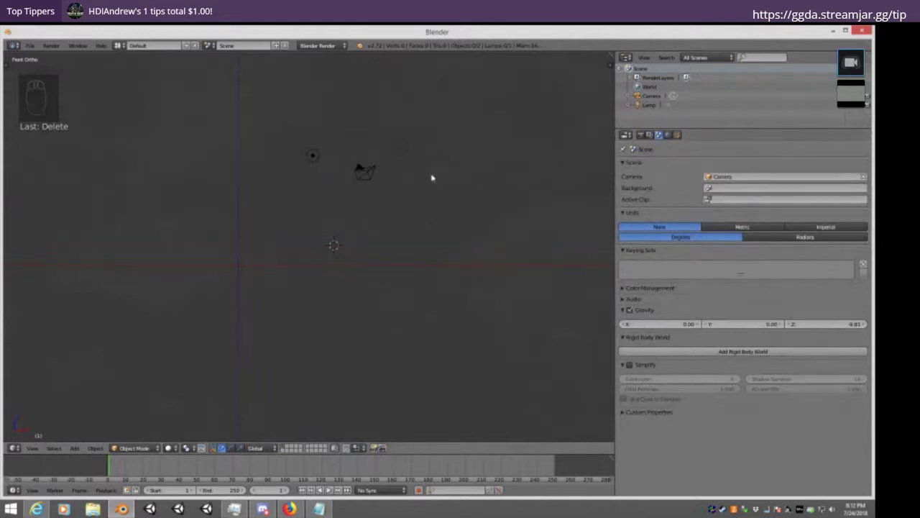
key("shift+c")
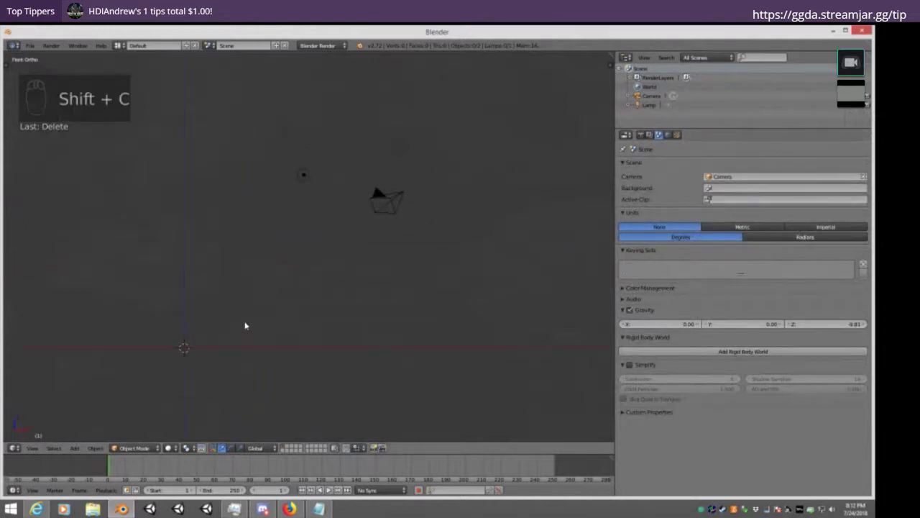
middle_click_drag(244, 325, 374, 281, "shift")
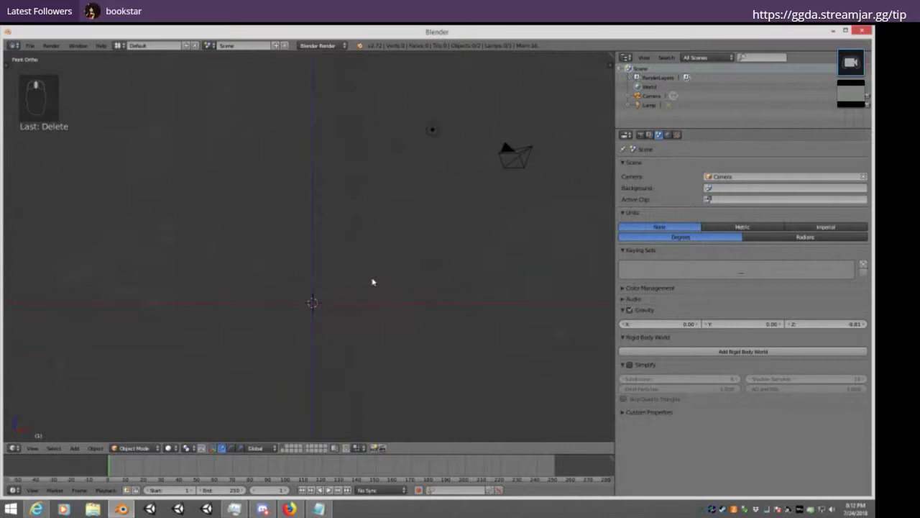
Add a new cube mesh at the world origin
key("Tab")
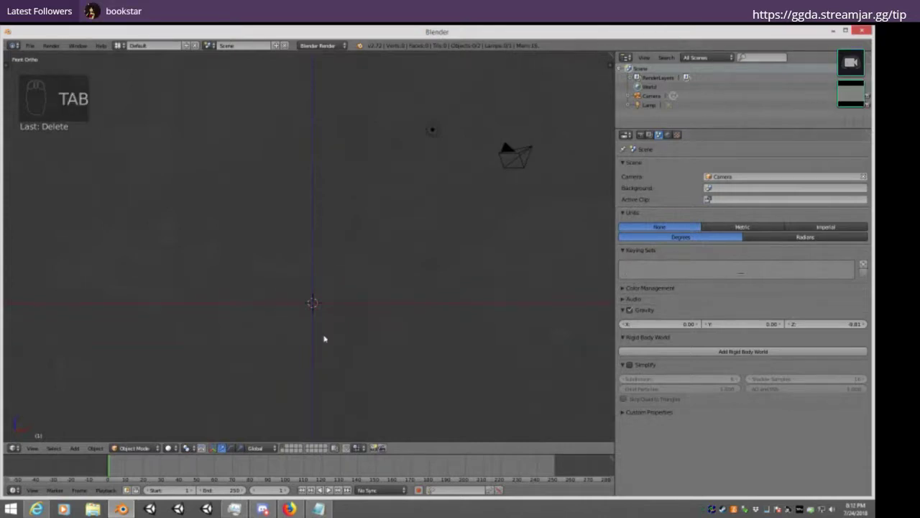
key("shift+a")
mouse_move(318, 308)
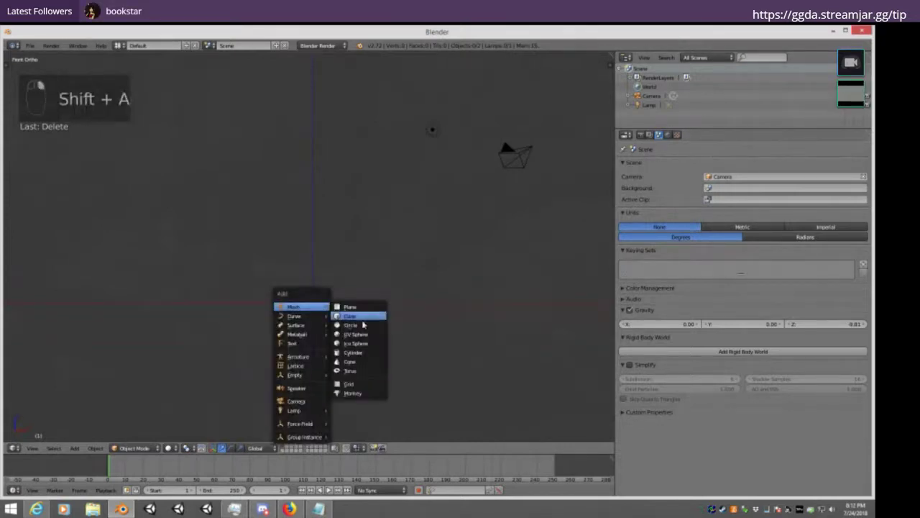
left_click(362, 318)
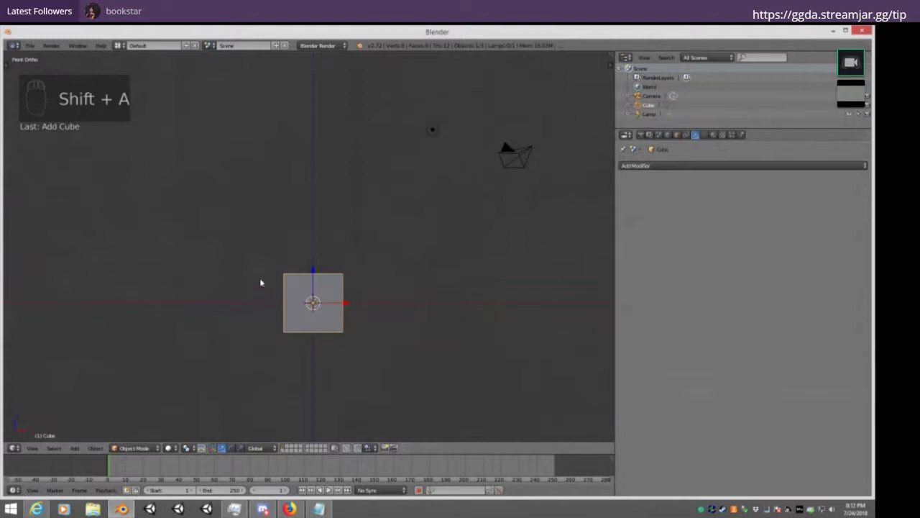
left_click(657, 169)
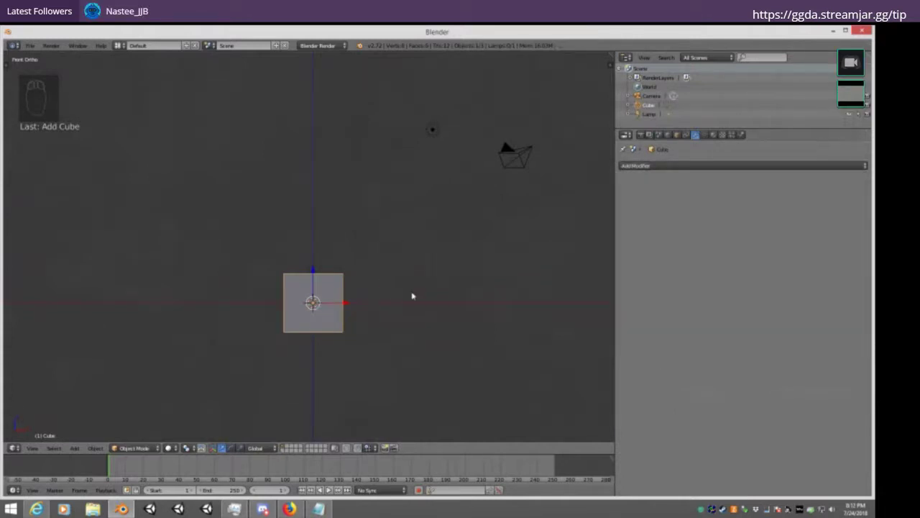
Add a UV sphere and, in the front view, move it away from the cube along X and slightly upward
middle_click_drag(412, 295, 382, 319)
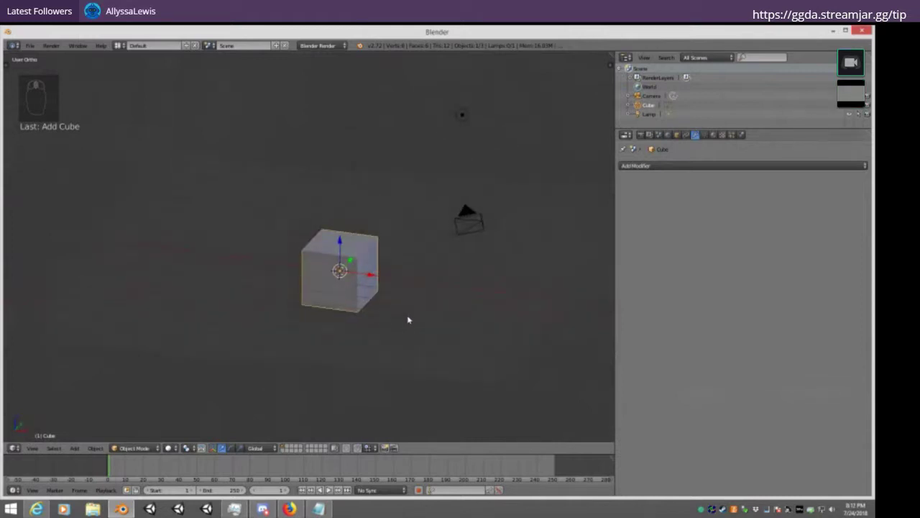
key("shift+a")
mouse_move(408, 328)
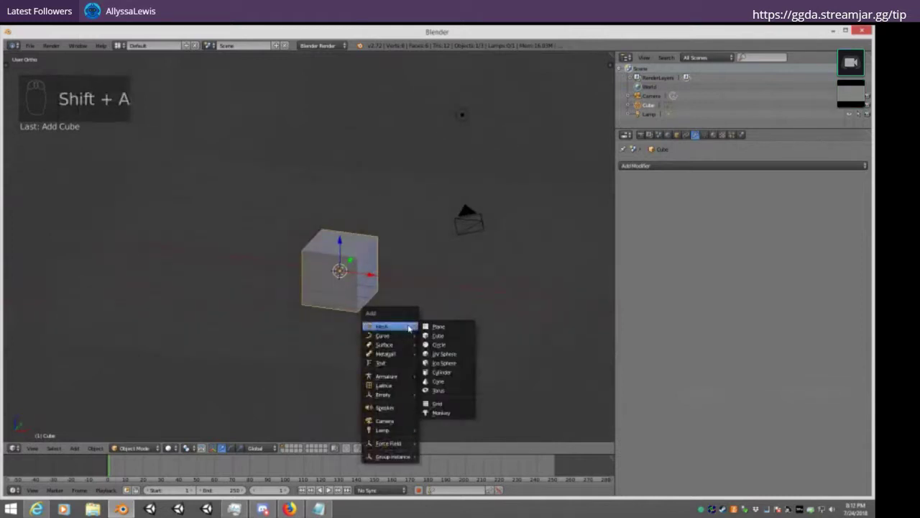
left_click(450, 356)
key("Tab")
key("Tab")
key("KP_1")
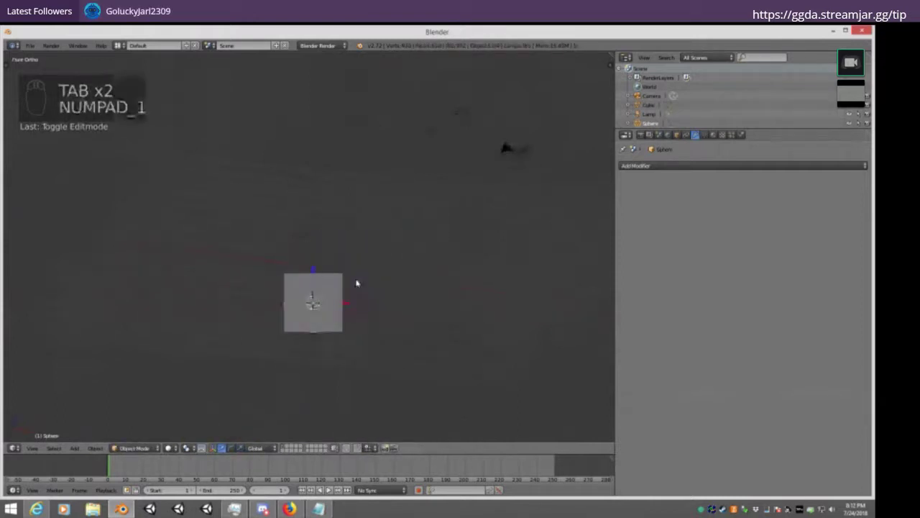
key("g")
left_click(506, 269)
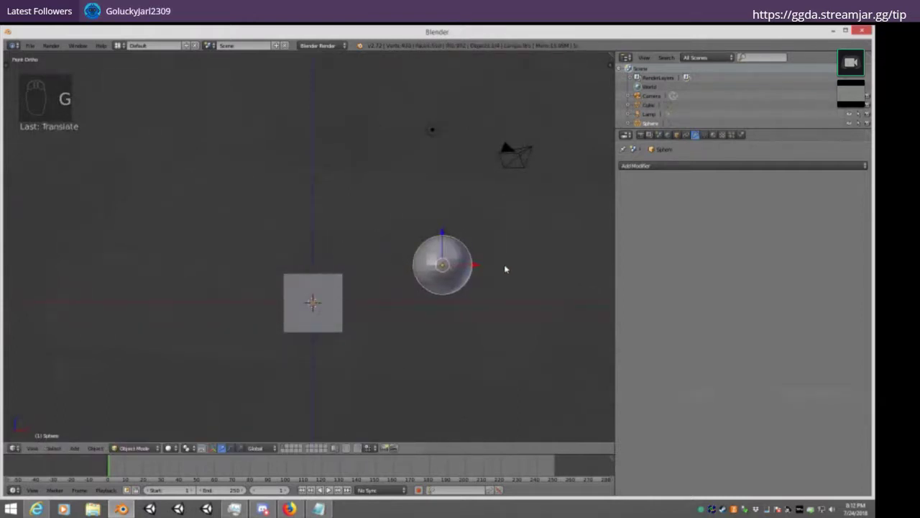
Slide the sphere along X and Y onto an upper corner of the cube, and shift the cube so both overlap
middle_click_drag(505, 268, 351, 239)
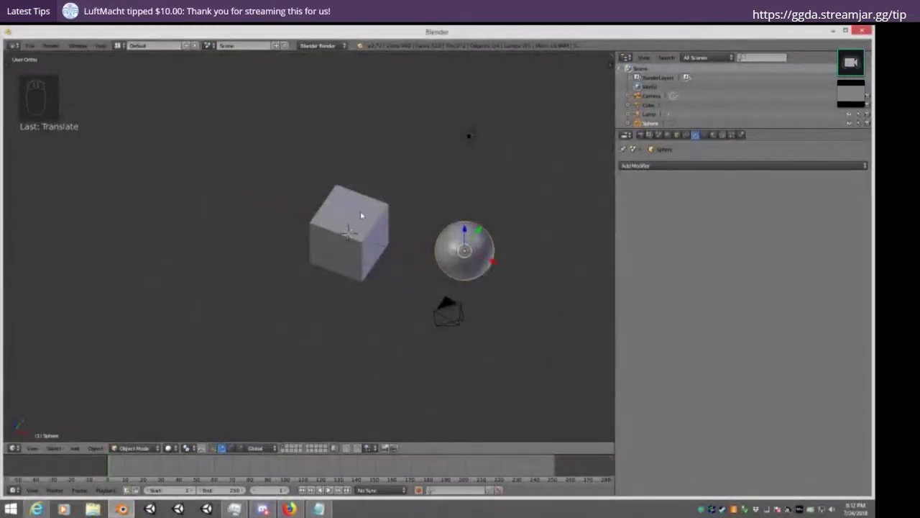
middle_click_drag(361, 215, 399, 225)
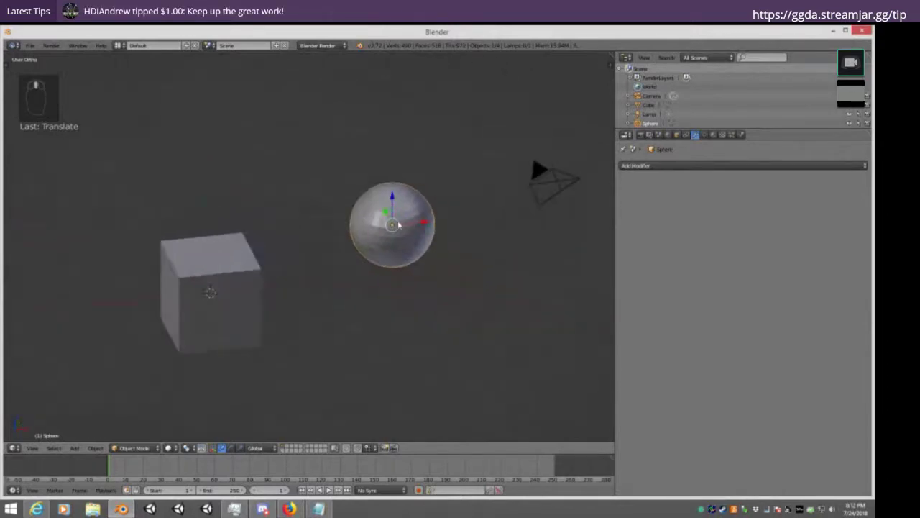
left_click_drag(428, 223, 297, 238)
middle_click_drag(296, 238, 374, 260)
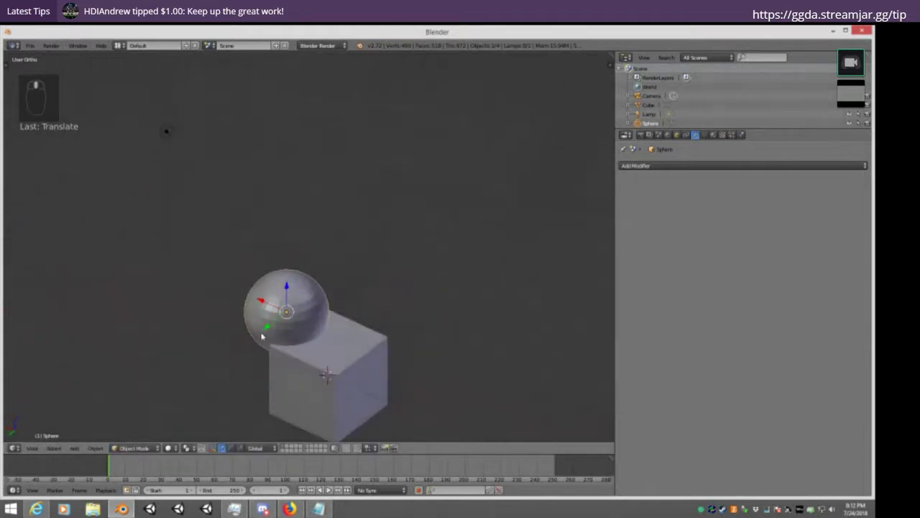
left_click_drag(262, 337, 239, 350)
right_click(338, 363)
key("g")
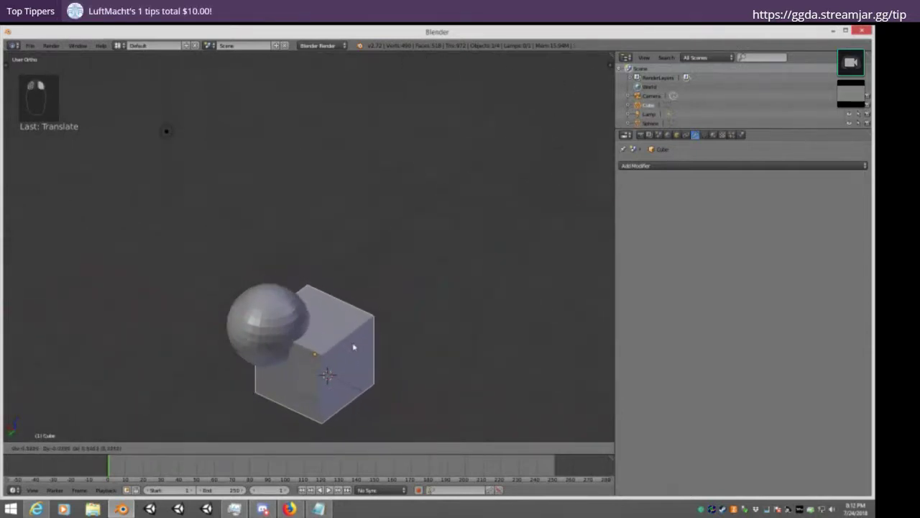
left_click(353, 347)
middle_click_drag(442, 271, 251, 275)
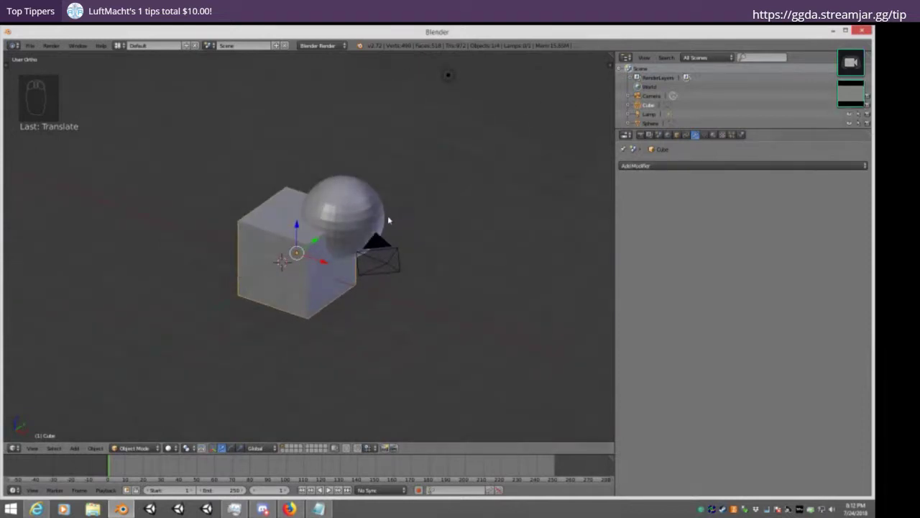
Add a Boolean modifier to the cube with Sphere as its object, keeping the Intersect operation
right_click(285, 239)
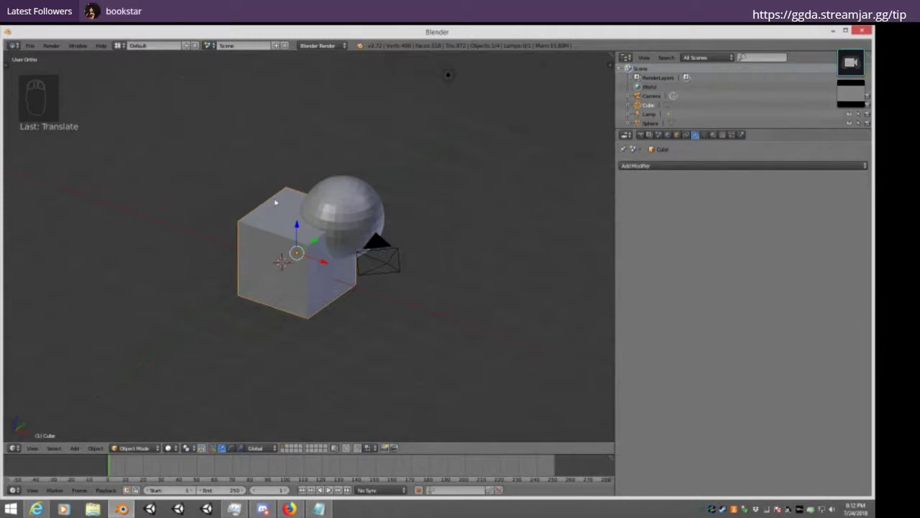
right_click(355, 215)
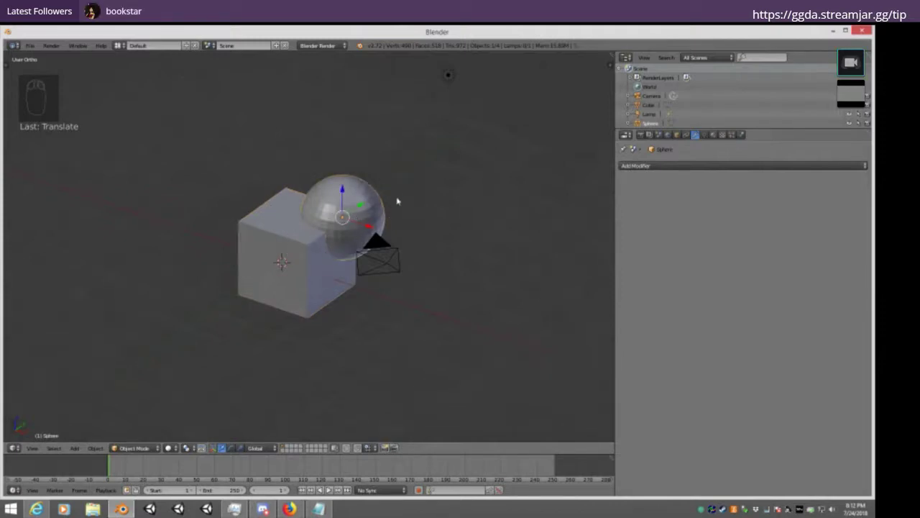
right_click(300, 266)
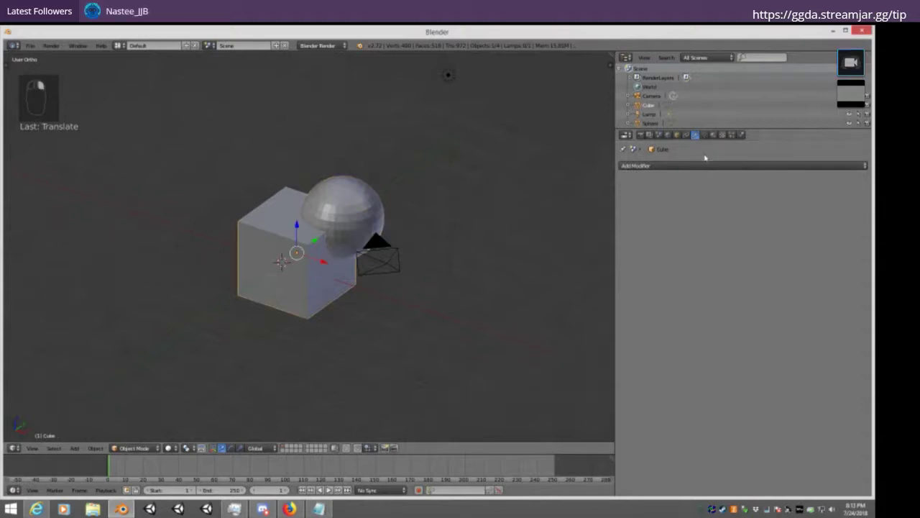
left_click(663, 166)
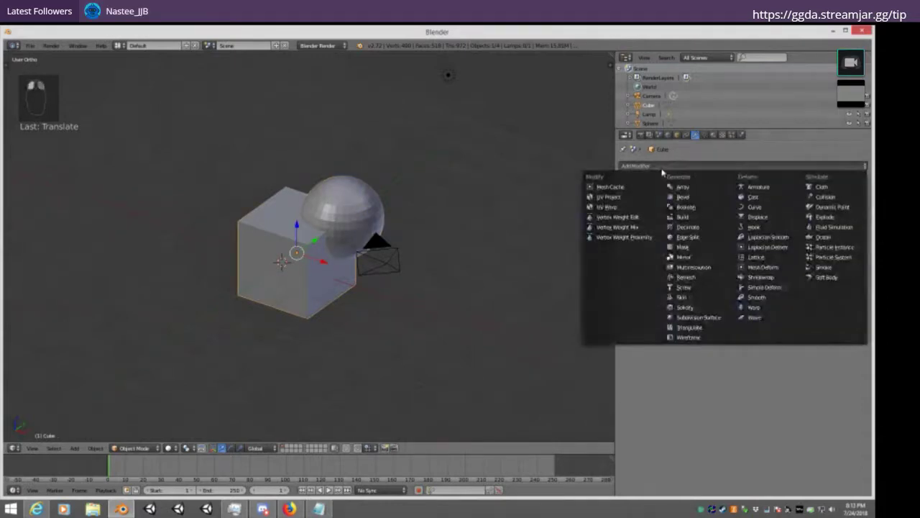
left_click(697, 207)
left_click(768, 218)
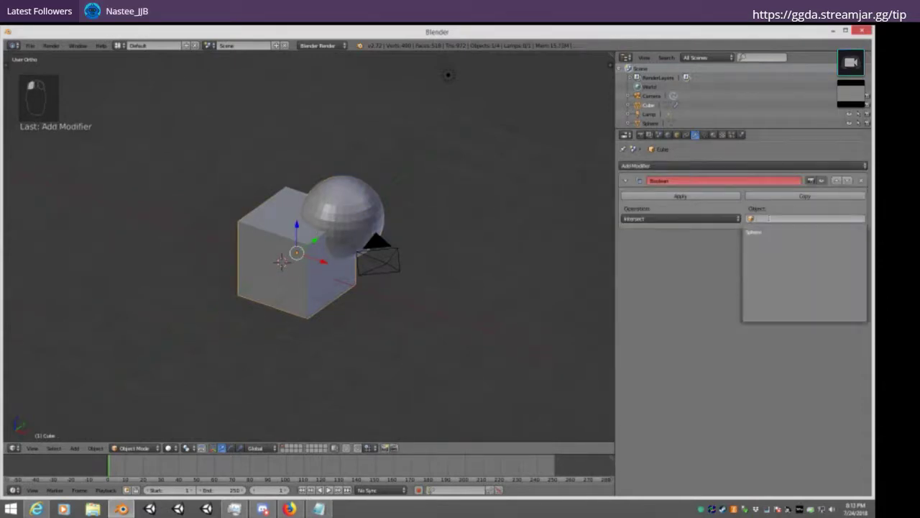
left_click(764, 231)
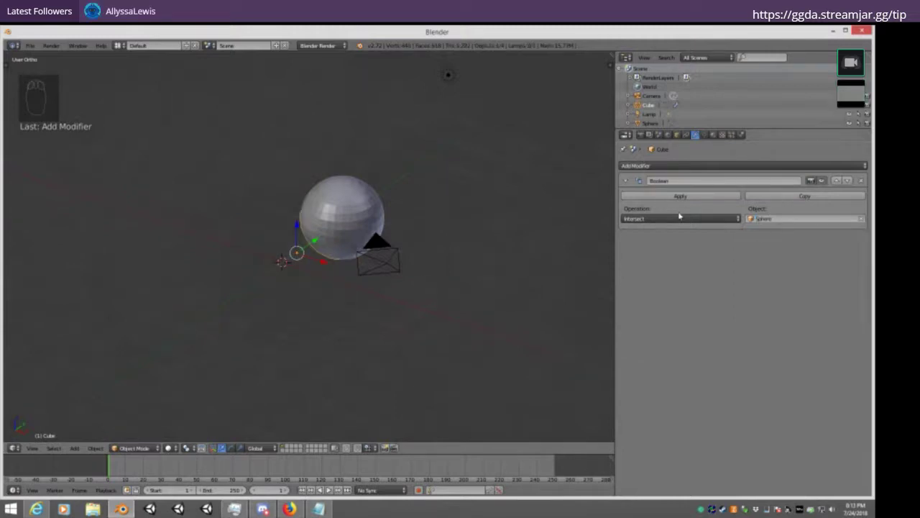
Inspect the intersection of both shapes, and set the cube's Boolean operation to Difference
middle_click_drag(262, 228, 325, 224)
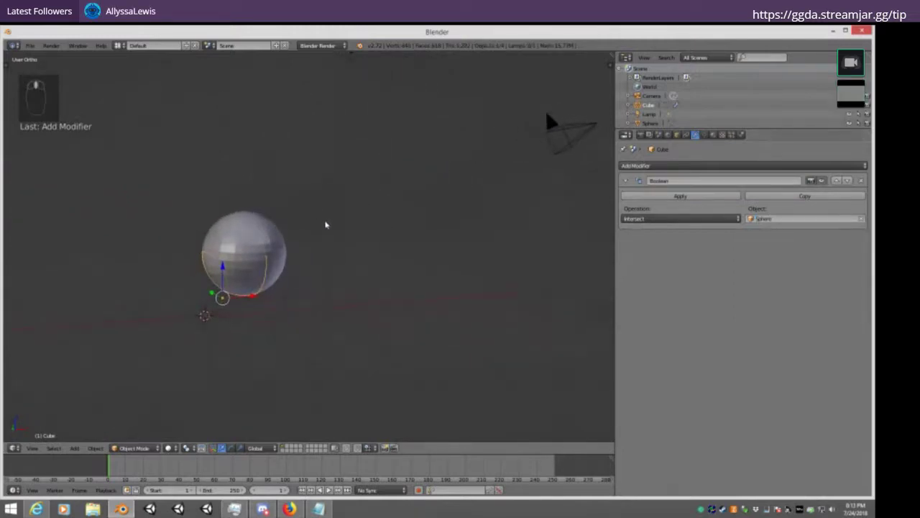
middle_click_drag(407, 247, 461, 237)
left_click(646, 218)
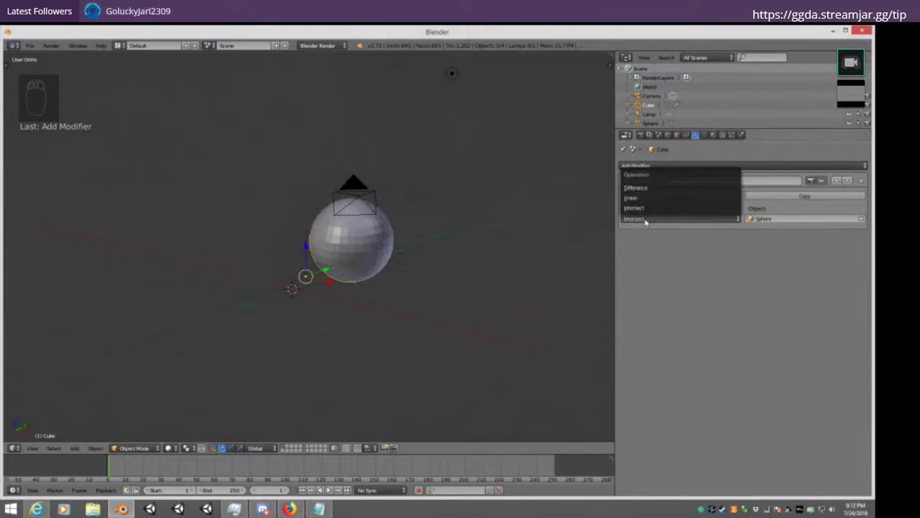
left_click(637, 188)
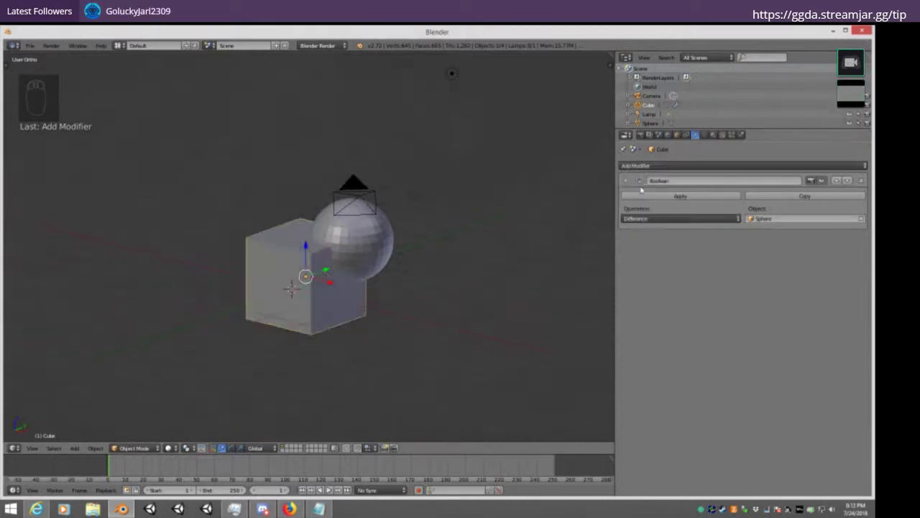
Hide the sphere and inspect the spherical cut in the cube's corner
right_click(372, 247)
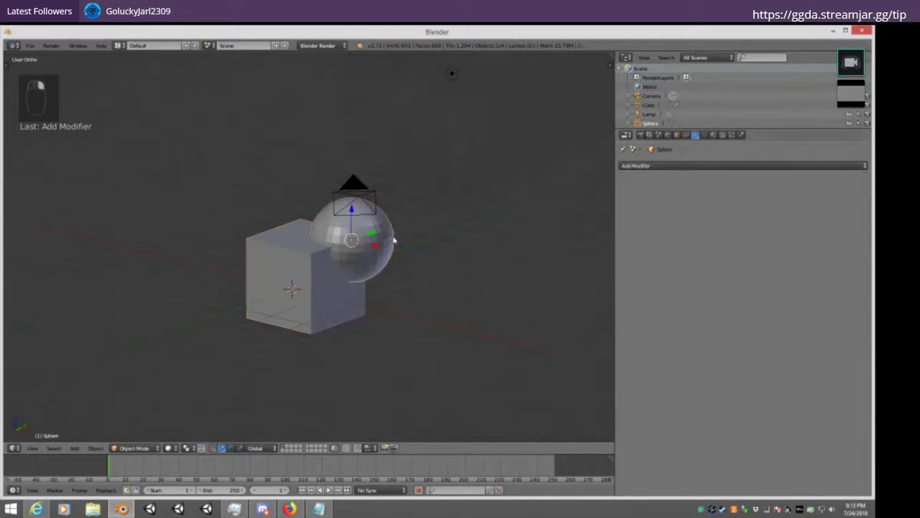
right_click(360, 252)
right_click(360, 252)
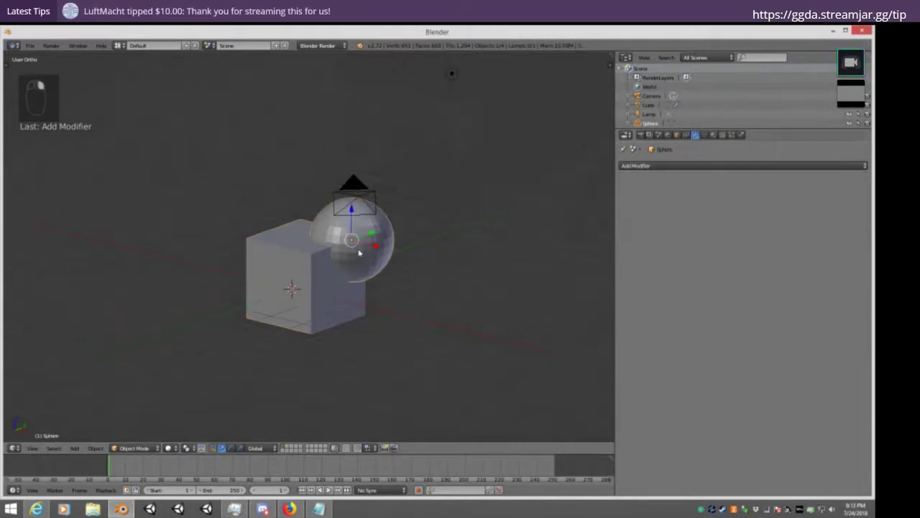
key("h")
middle_click_drag(360, 252, 302, 243)
Select the cut cube and toggle Edit Mode on and off to check its underlying mesh
key("Tab")
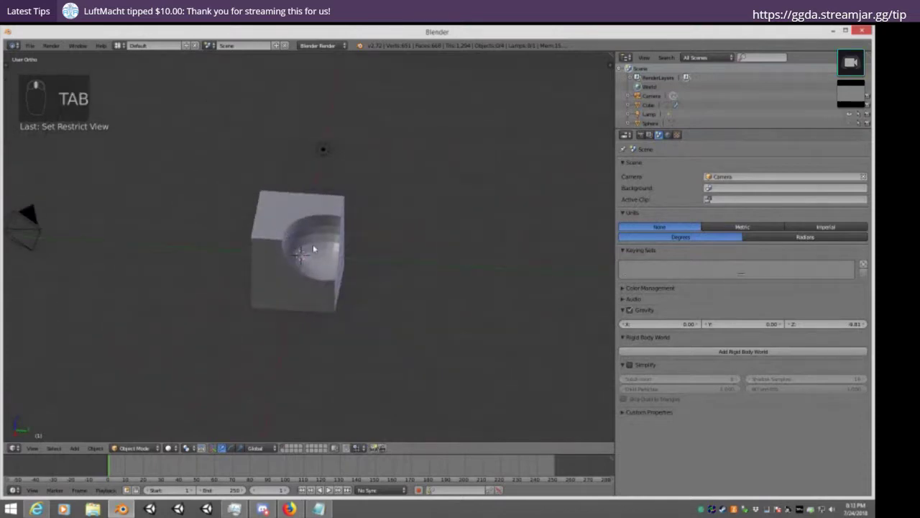
right_click(310, 261)
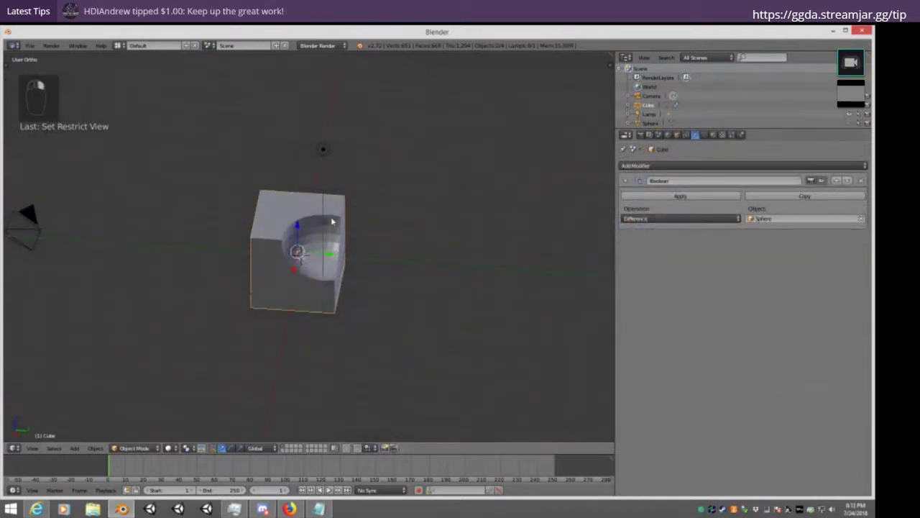
key("Tab")
key("Tab")
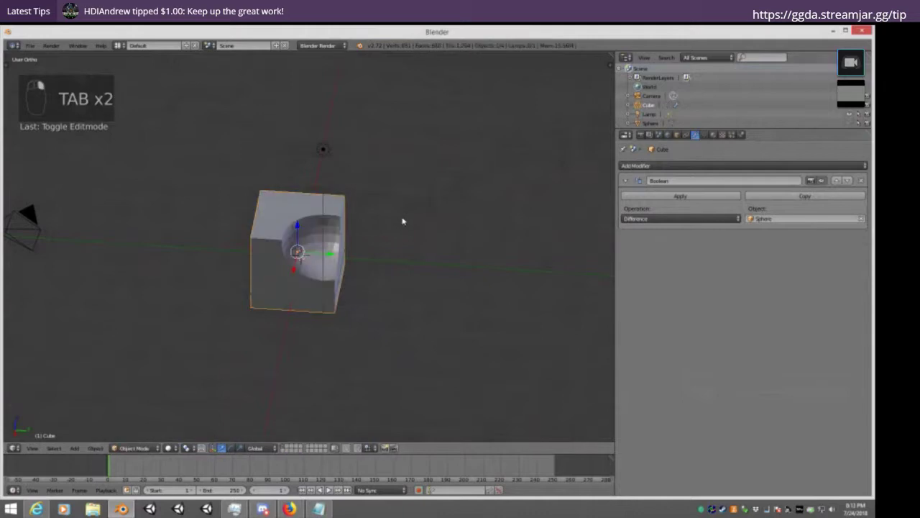
Unhide the sphere, turn on wireframe shading, and move the cube and sphere together along X
key("alt+h")
middle_click_drag(403, 220, 385, 243)
key("z")
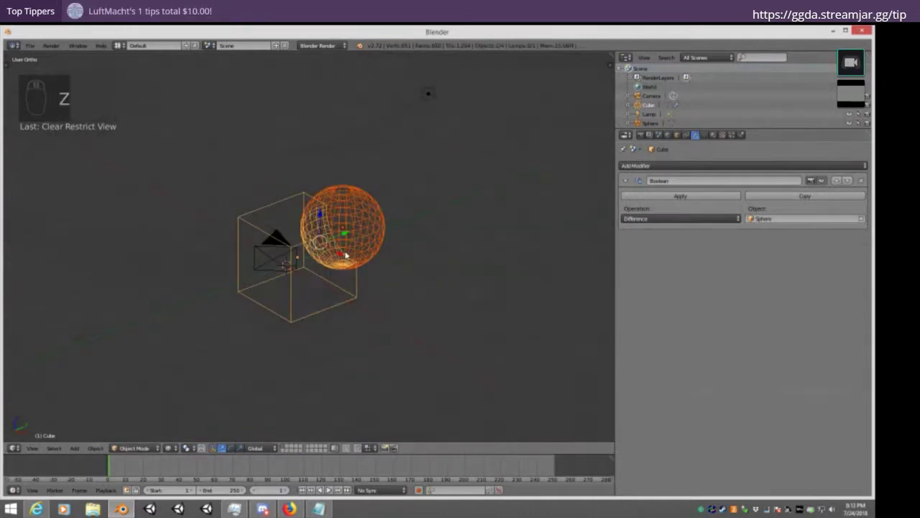
left_click_drag(341, 245, 360, 256)
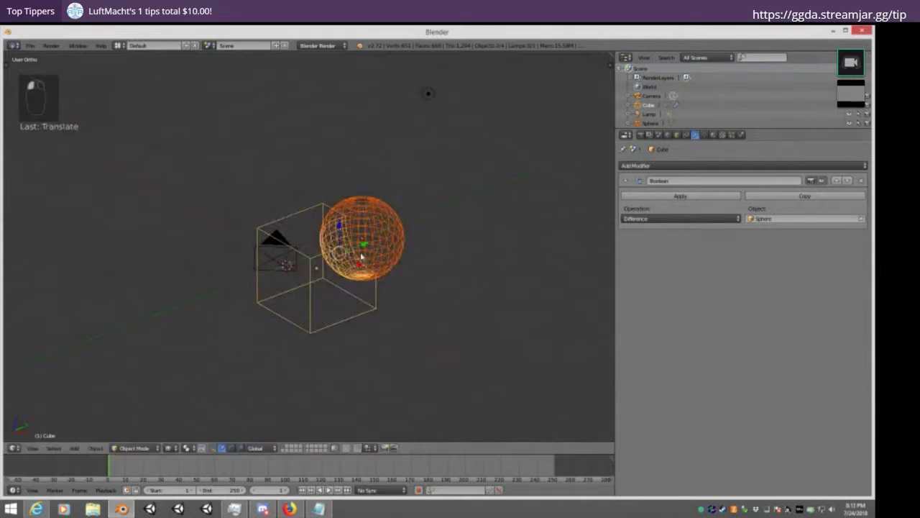
Select the sphere, check its mesh in Edit Mode, and switch the viewport back to solid shading
right_click(384, 252)
key("Tab")
middle_click_drag(384, 252, 304, 273)
key("Tab")
key("Tab")
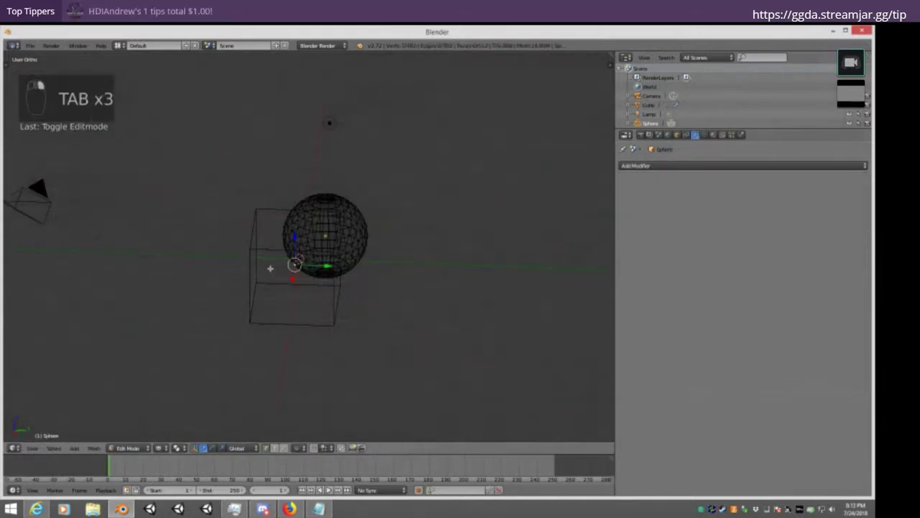
key("s")
key("z")
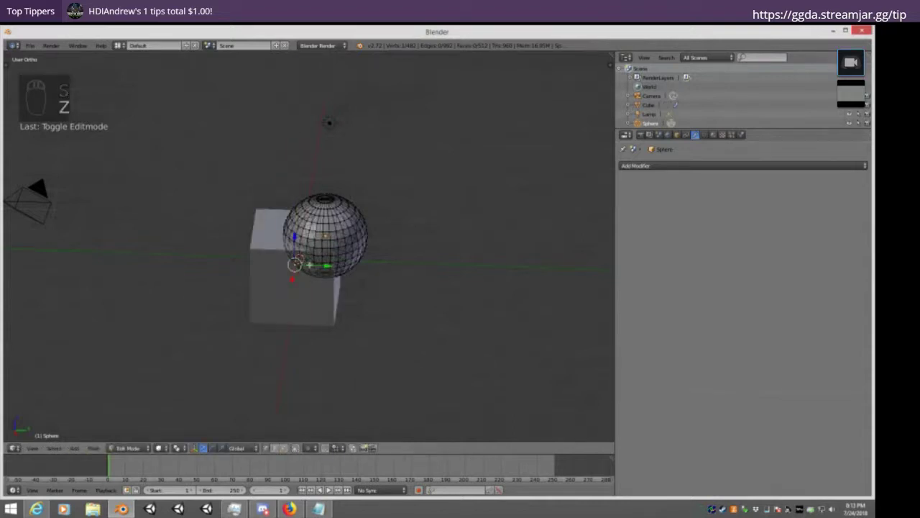
Reposition the sphere along the global X axis and hide it to inspect the cut in the cube
key("Tab")
middle_click_drag(323, 259, 274, 255)
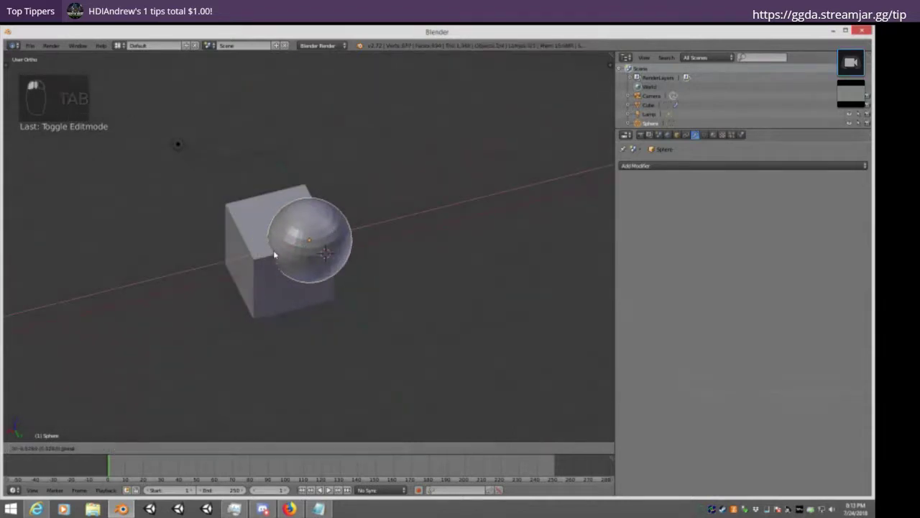
key("h")
middle_click_drag(343, 259, 416, 245)
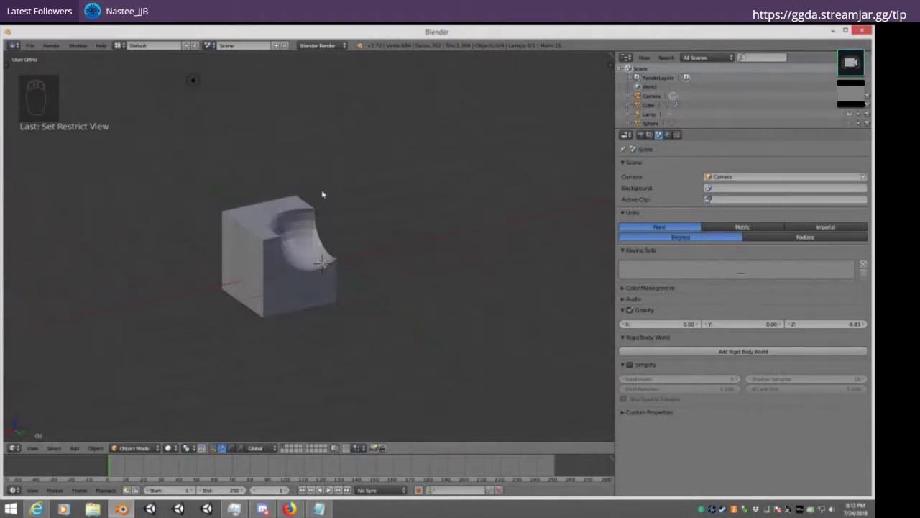
middle_click_drag(161, 192, 169, 300)
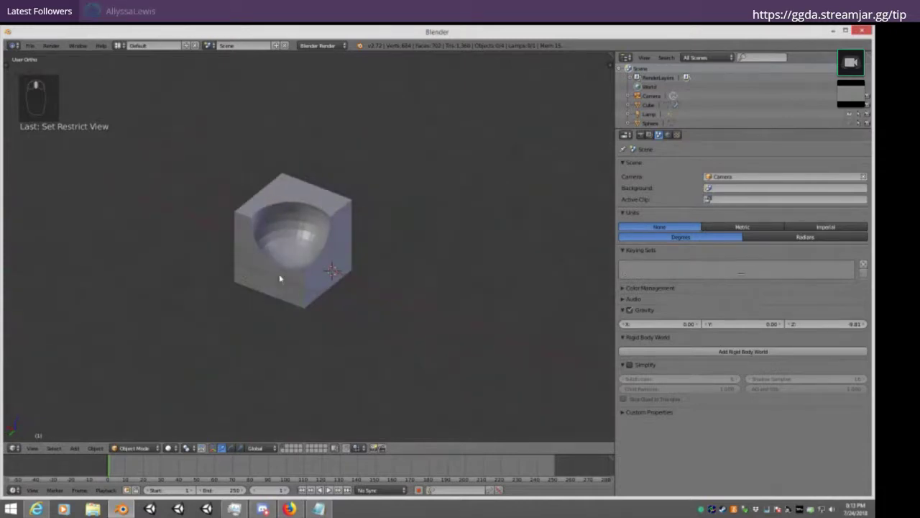
Select the cut cube, compare its mesh in Edit Mode, and apply the Difference Boolean modifier
key("Tab")
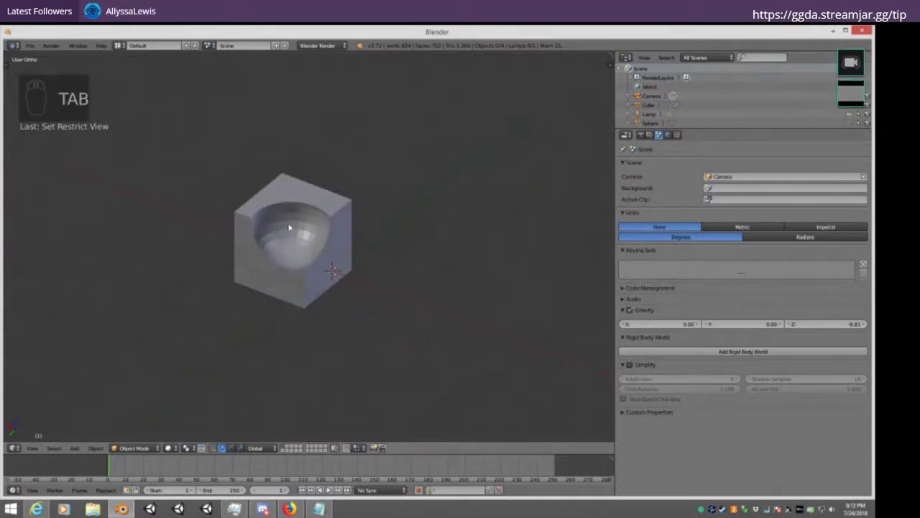
right_click(284, 233)
left_click(709, 197)
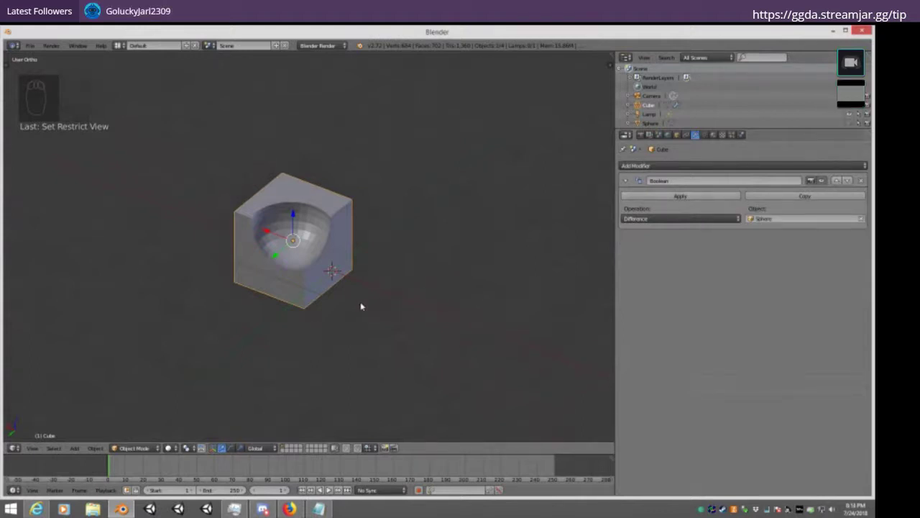
scroll(280, 242, "up", 4)
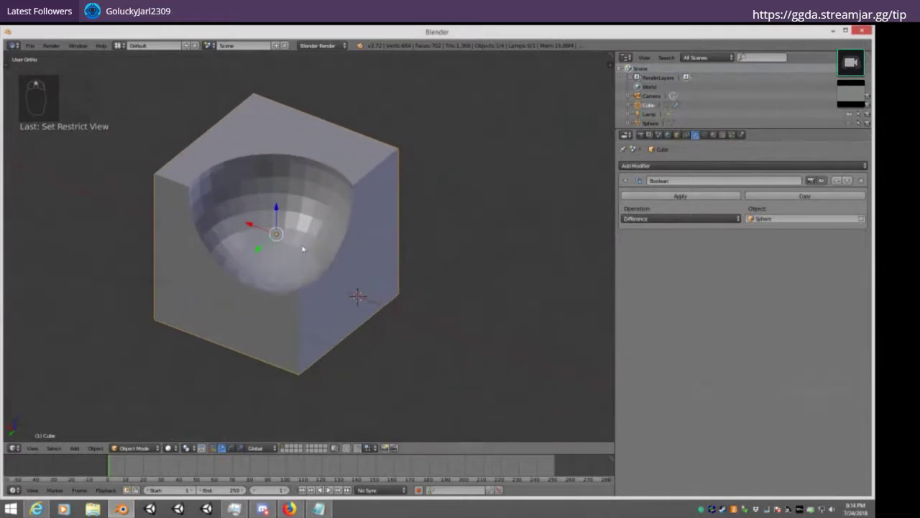
key("Tab")
key("Tab")
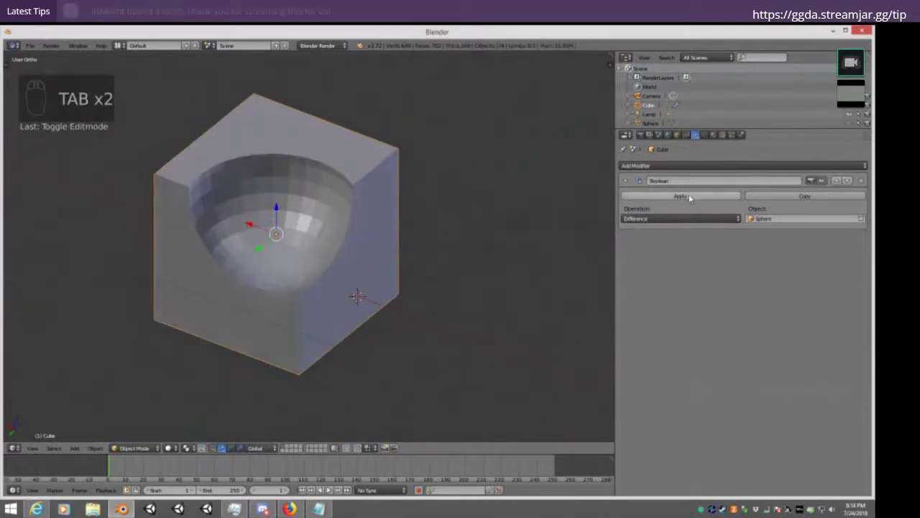
left_click(688, 196)
Examine the cube's mesh and spherical cavity in Edit Mode after applying the Boolean, toggling the selection
key("Tab")
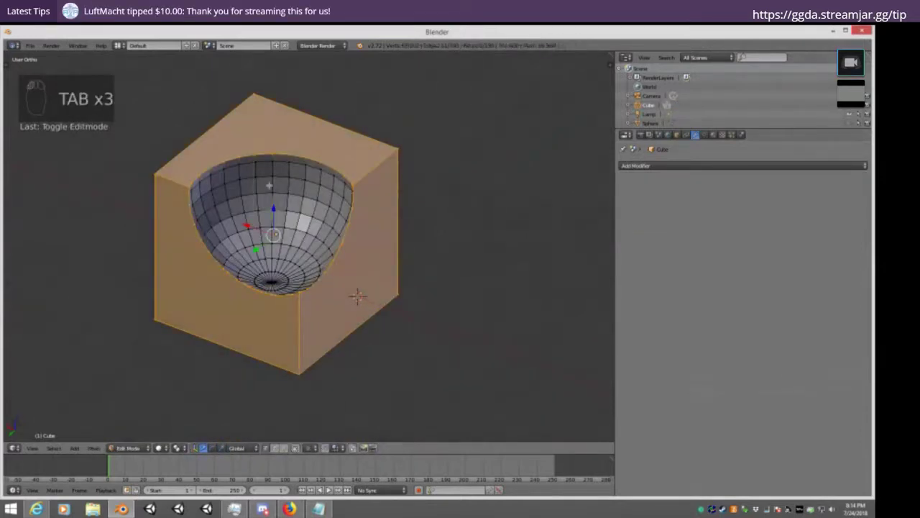
middle_click_drag(357, 295, 312, 264)
key("a")
key("a")
key("a")
key("Tab")
key("Tab")
scroll(333, 217, "down", 3)
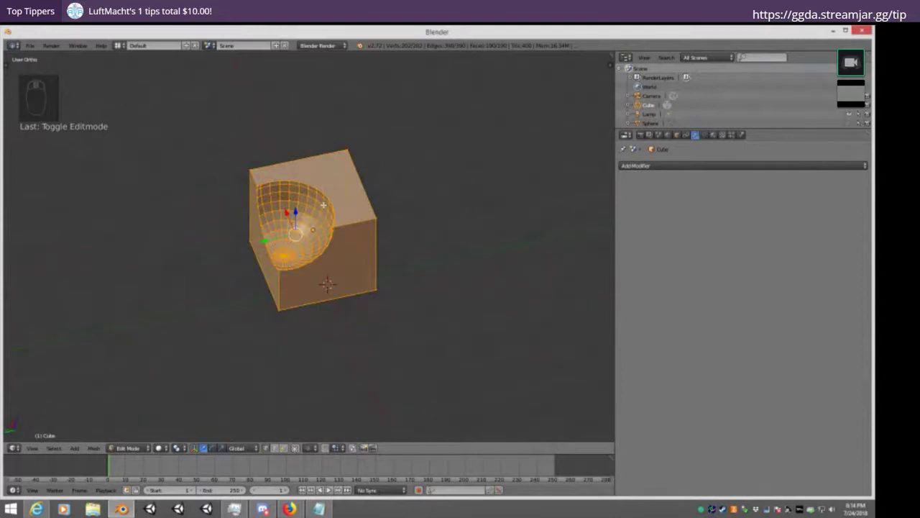
key("Tab")
Delete the cut cube from the scene
middle_click_drag(325, 207, 334, 189)
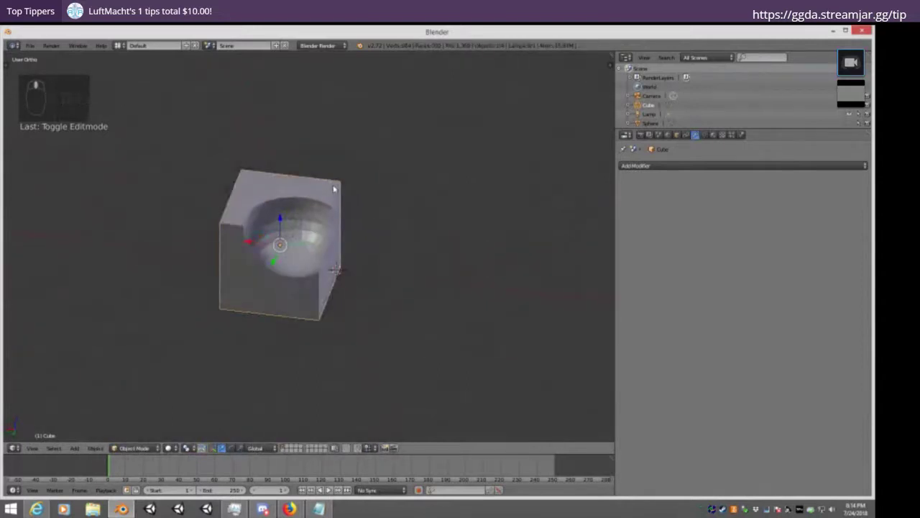
key("x")
left_click(334, 188)
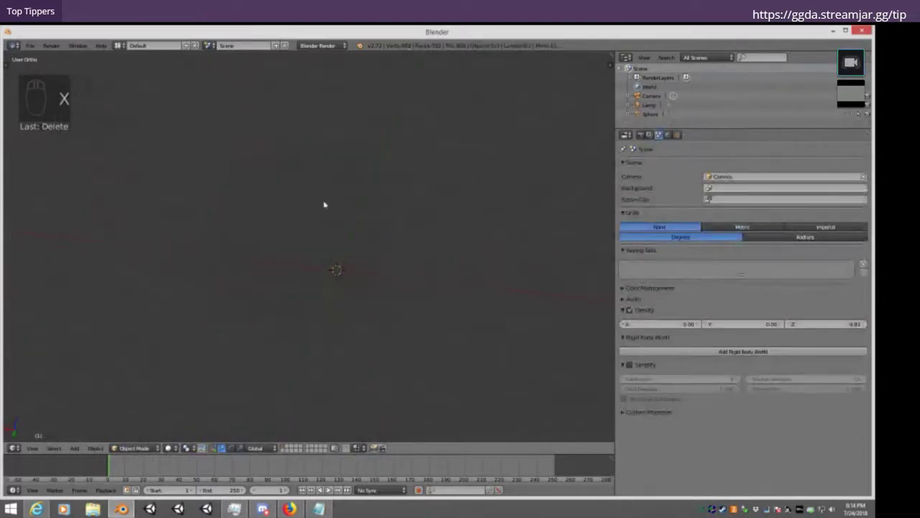
Add a new cube mesh at the 3D cursor in the front orthographic view
key("Tab")
key("KP_1")
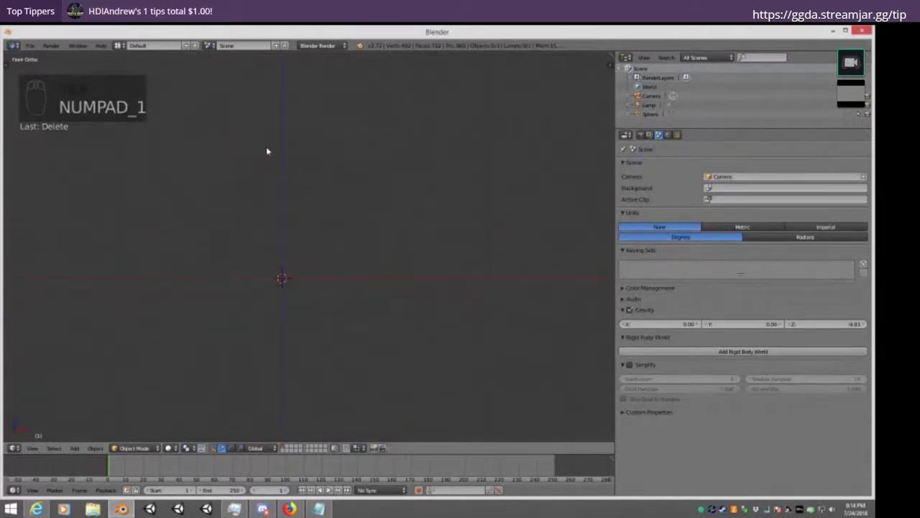
key("KP_1")
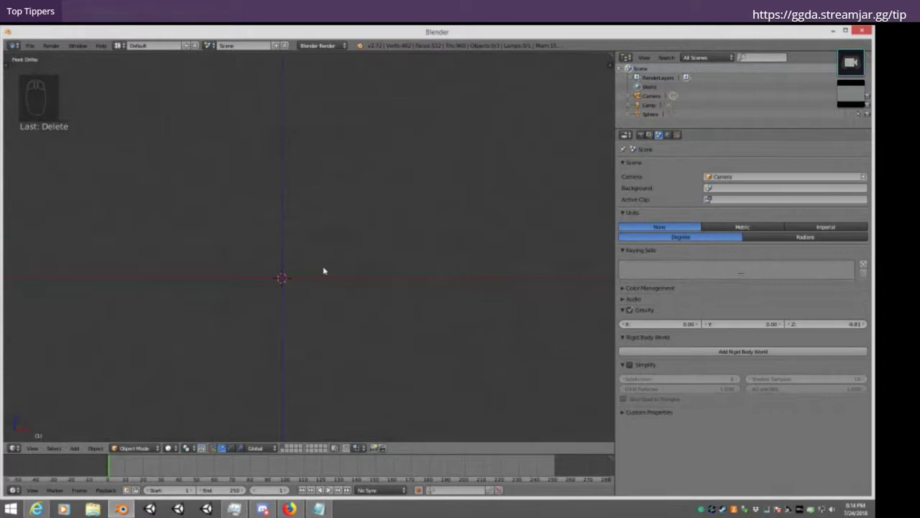
key("shift+a")
mouse_move(283, 279)
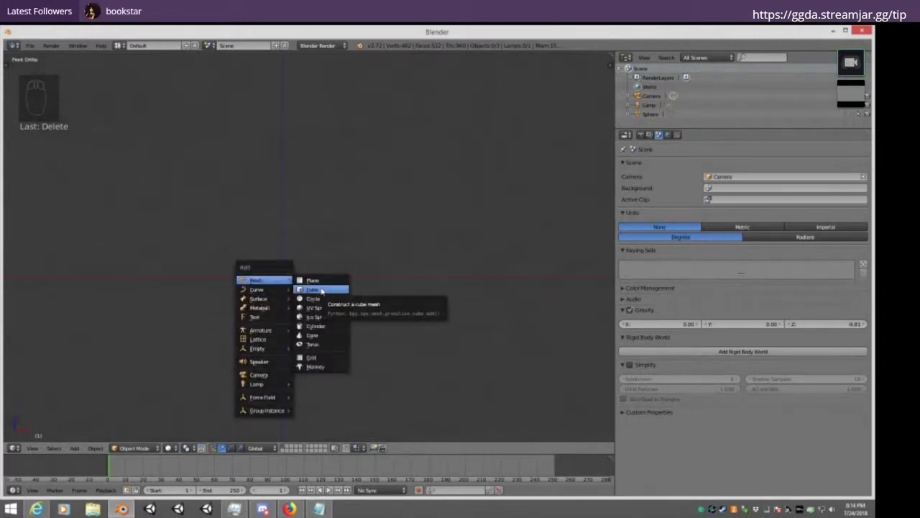
left_click(321, 291)
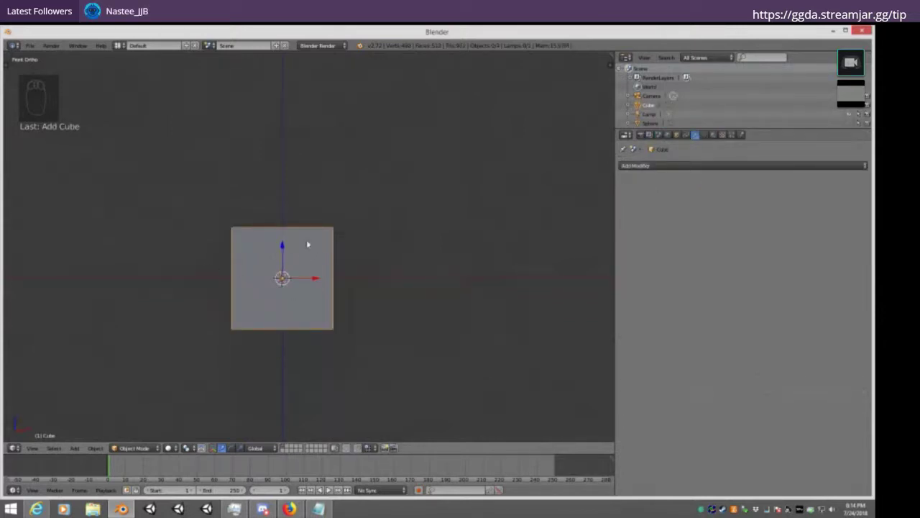
middle_click_drag(307, 244, 285, 198)
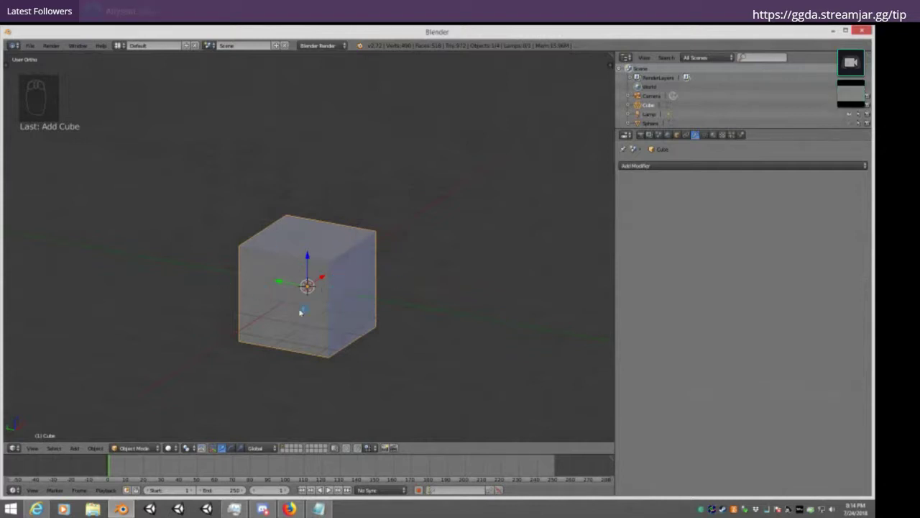
key("KP_1")
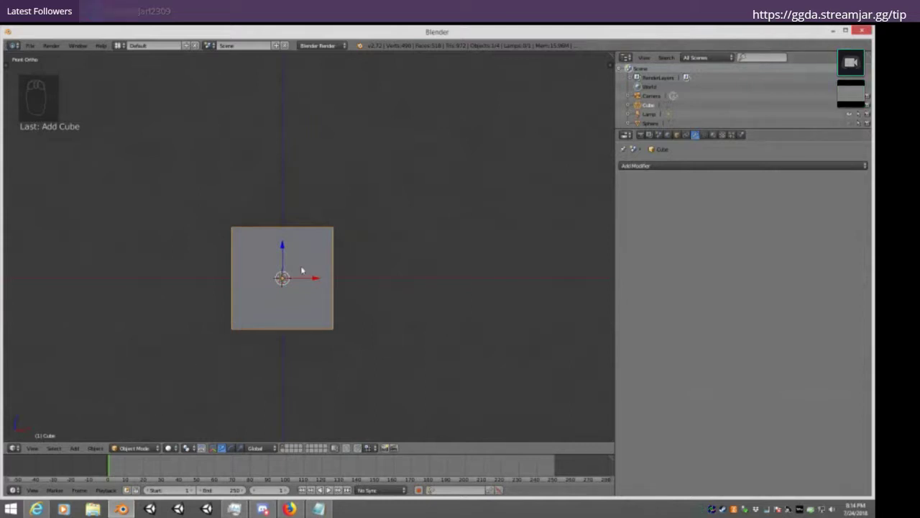
Flatten the cube along Z in Edit Mode into a thin slab, and check it from the front and side
key("Tab")
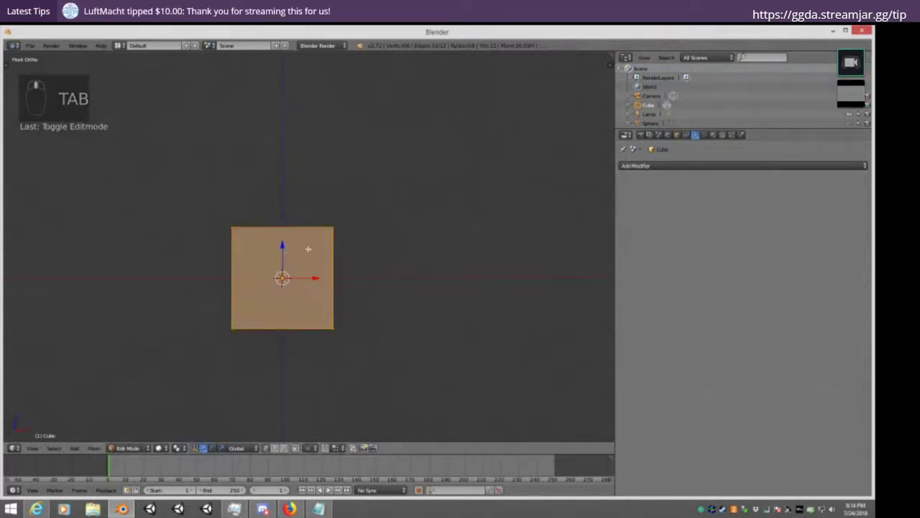
middle_click_drag(307, 248, 362, 284, "shift")
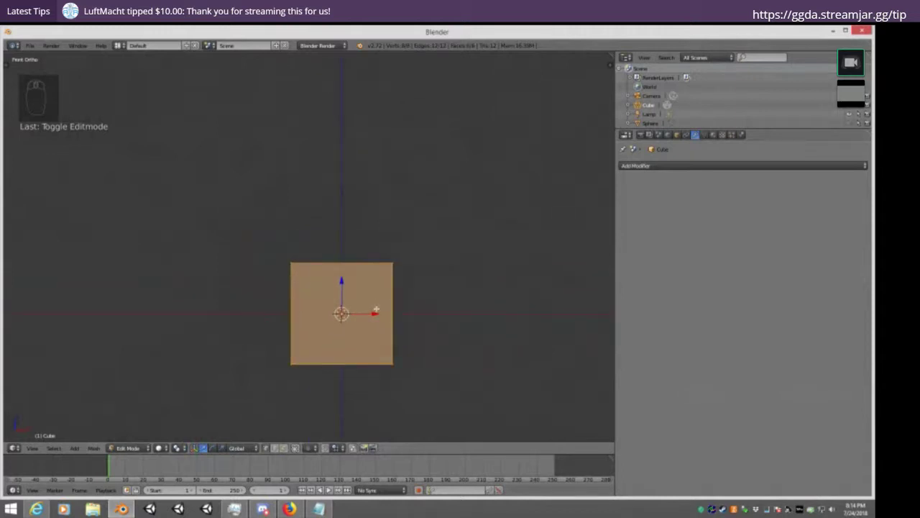
key("s")
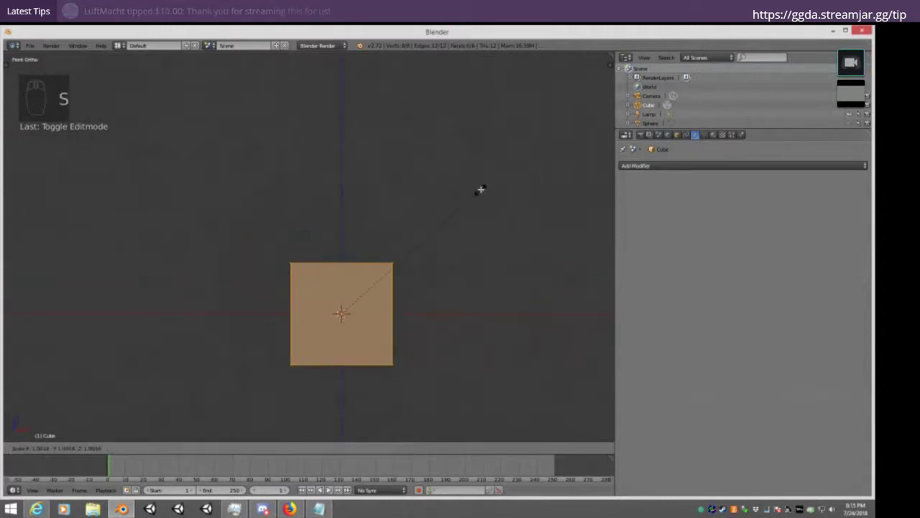
key("z")
left_click(360, 307)
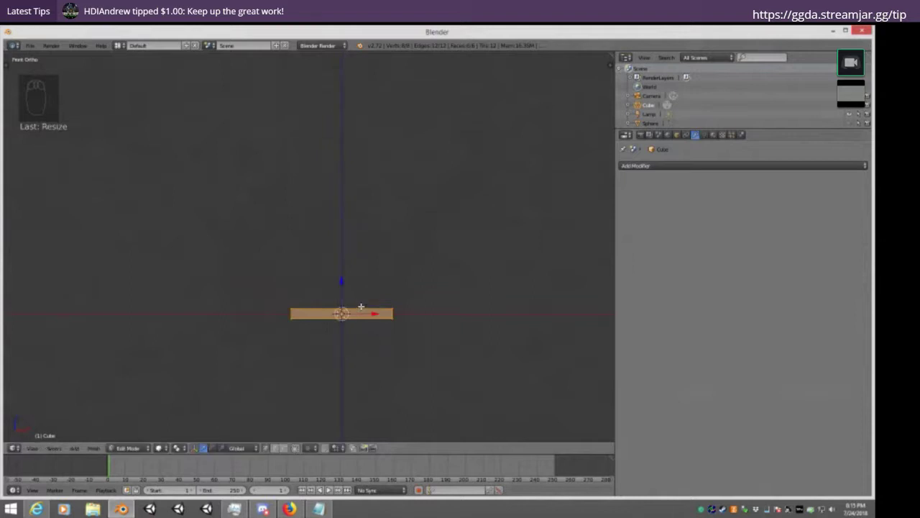
key("KP_1")
middle_click_drag(293, 223, 364, 254)
key("KP_1")
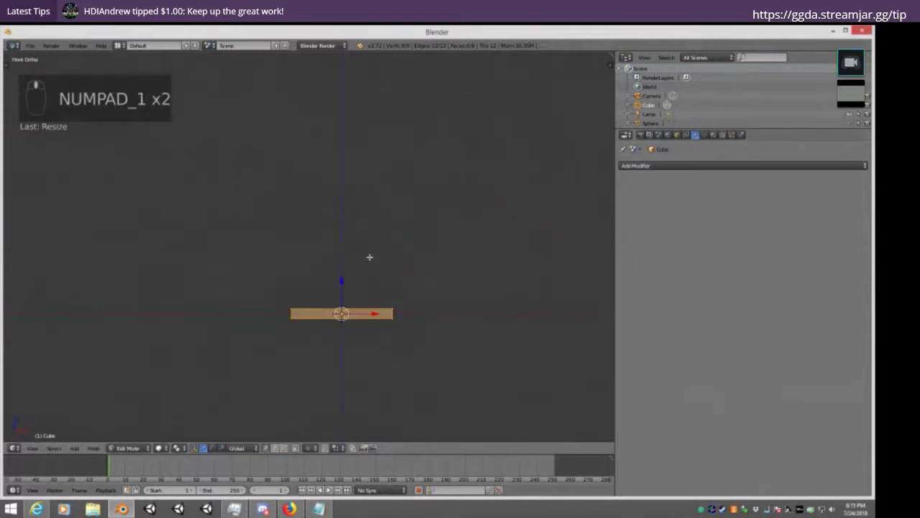
key("KP_3")
key("KP_1")
Select the whole slab, delete its vertices, and undo the deletion
key("a")
key("a")
key("a")
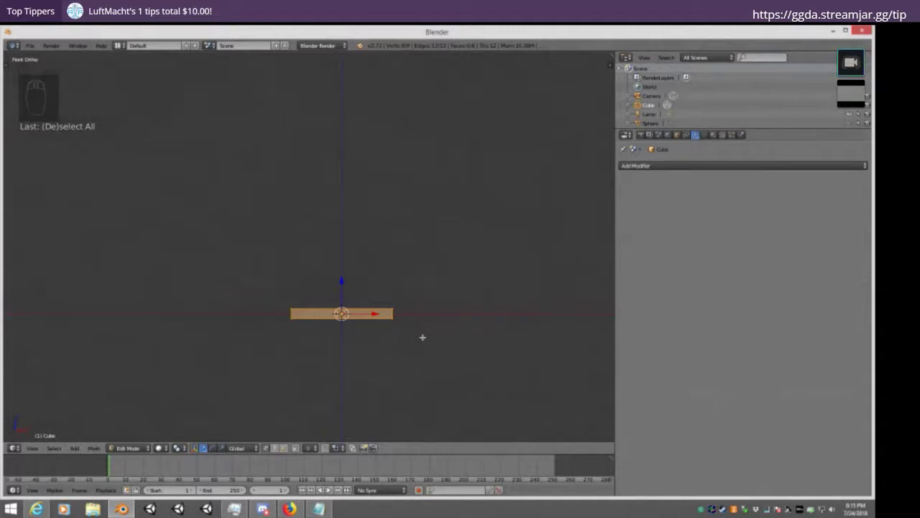
key("x")
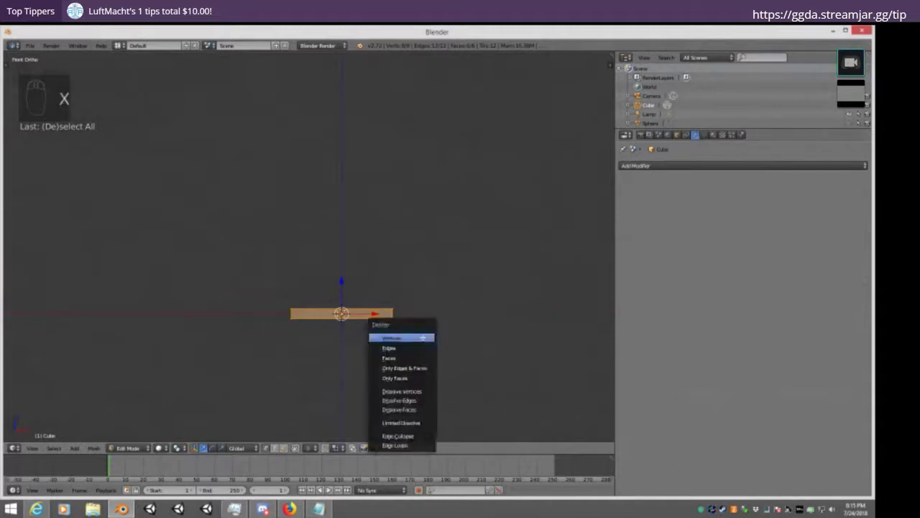
left_click(422, 337)
key("ctrl+z")
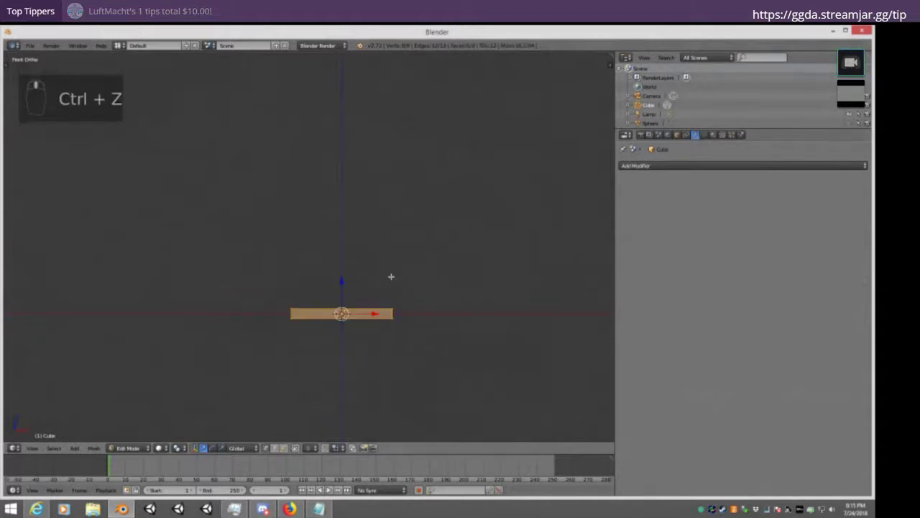
Try stretching the slab along the X axis into a long plank, and undo the scaling
middle_click_drag(390, 275, 402, 322)
key("s")
key("x")
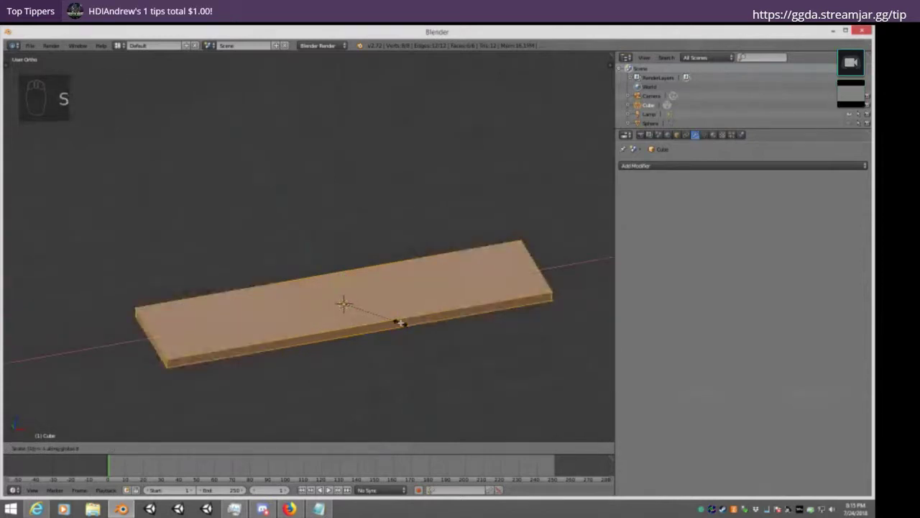
left_click(400, 325)
key("KP_1")
middle_click_drag(404, 327, 318, 279)
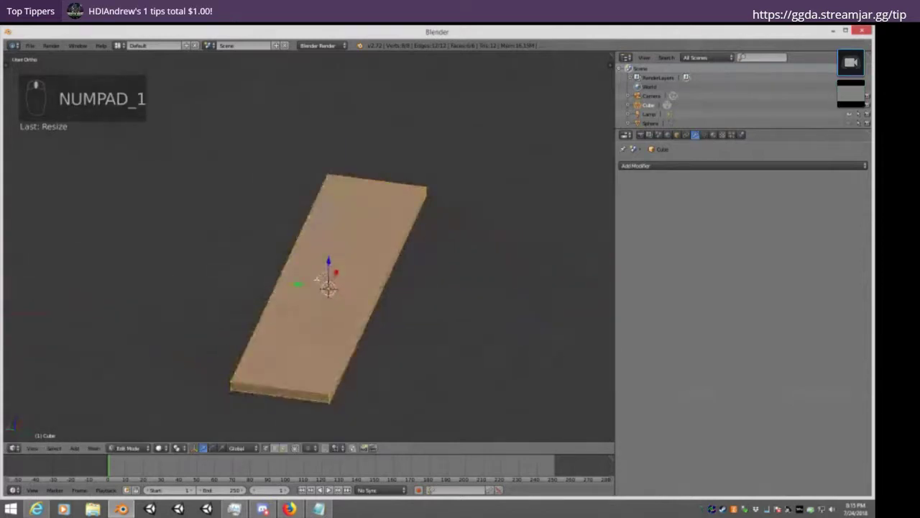
key("s")
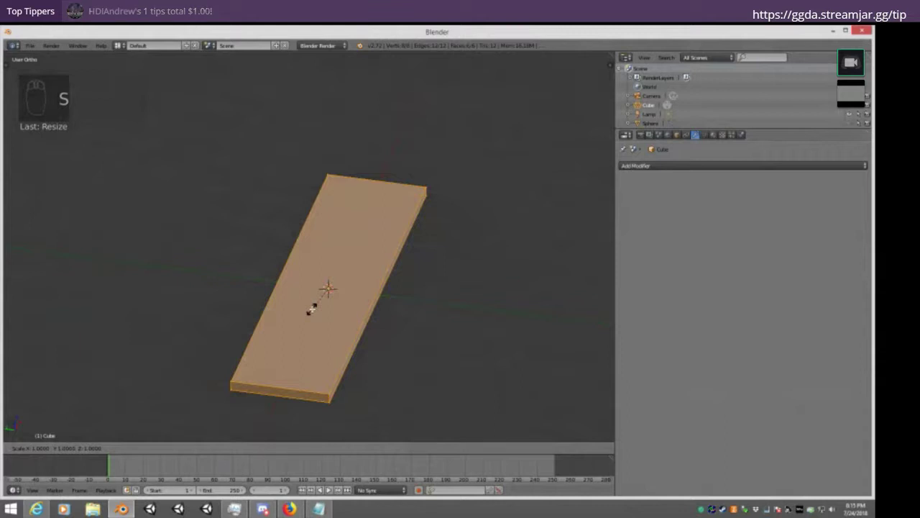
left_click(312, 309)
key("KP_1")
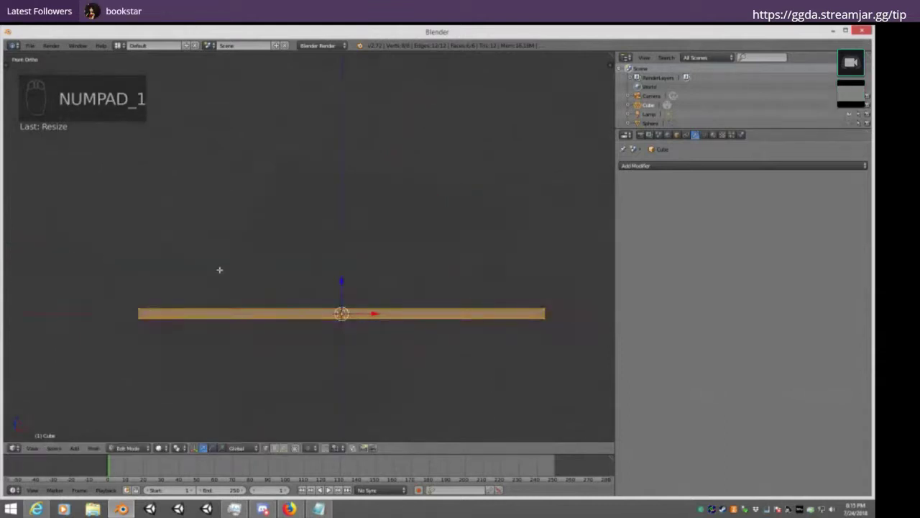
middle_click_drag(220, 269, 359, 304)
key("ctrl+z")
key("ctrl+z")
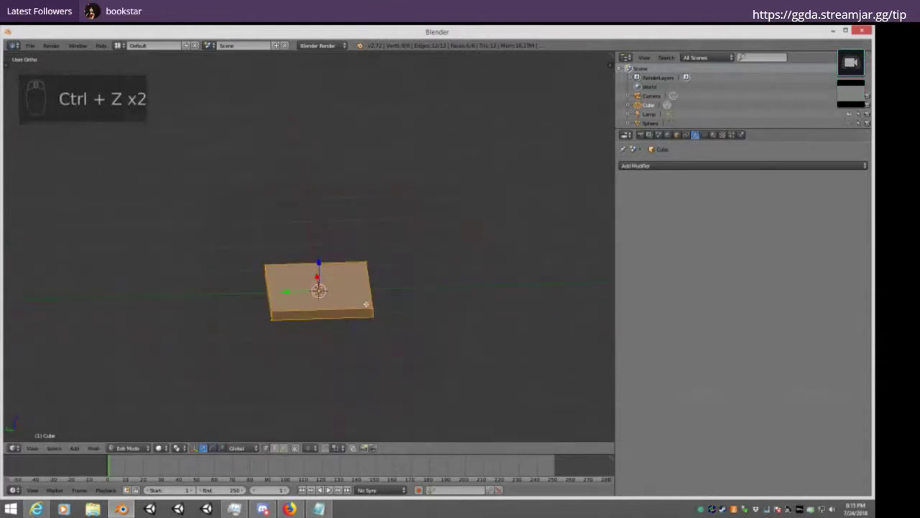
Narrow the slab along the X axis to about a quarter of its width in the front orthographic view
key("KP_1")
key("KP_1")
key("KP_3")
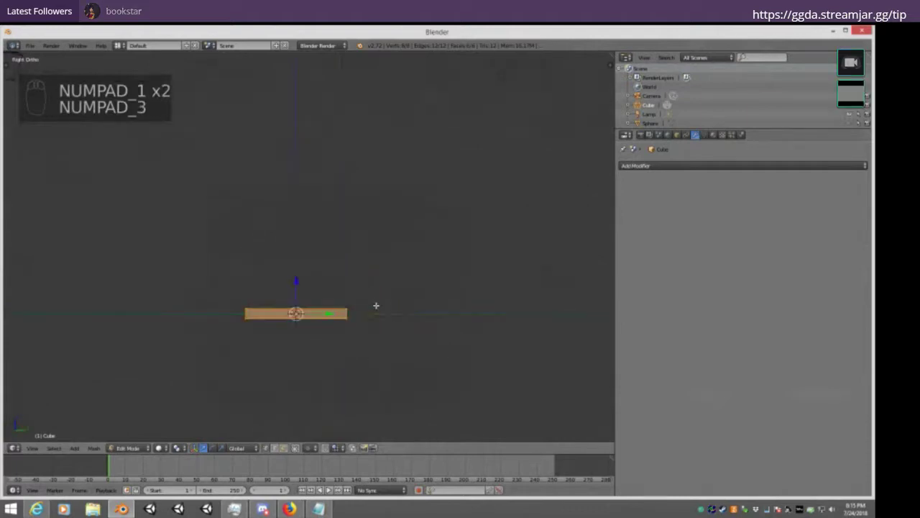
key("KP_1")
scroll(467, 328, "up", 4)
middle_click_drag(468, 333, 465, 269, "shift")
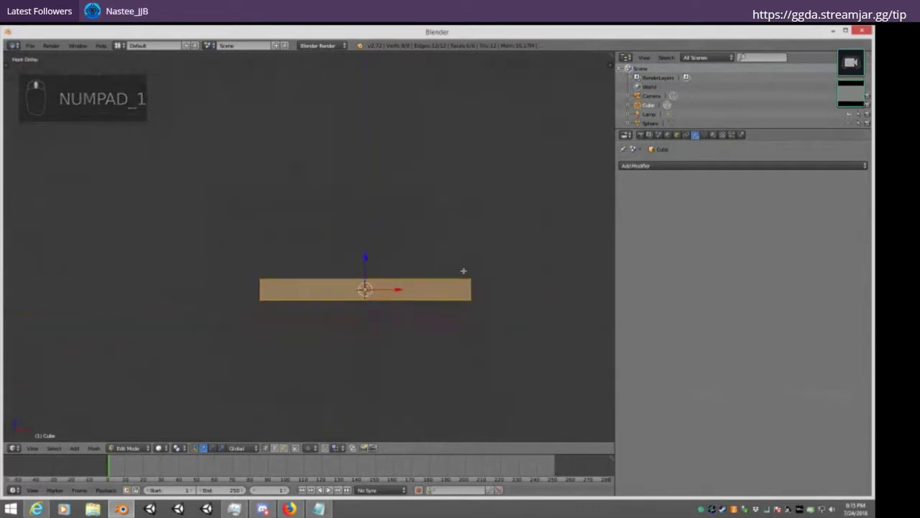
key("s")
left_click(526, 284)
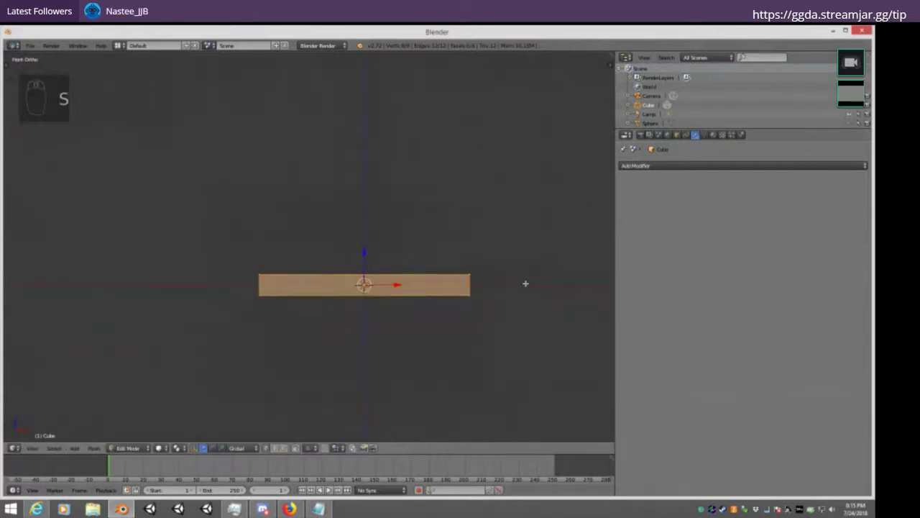
key("s")
middle_click(525, 284)
left_click(422, 277)
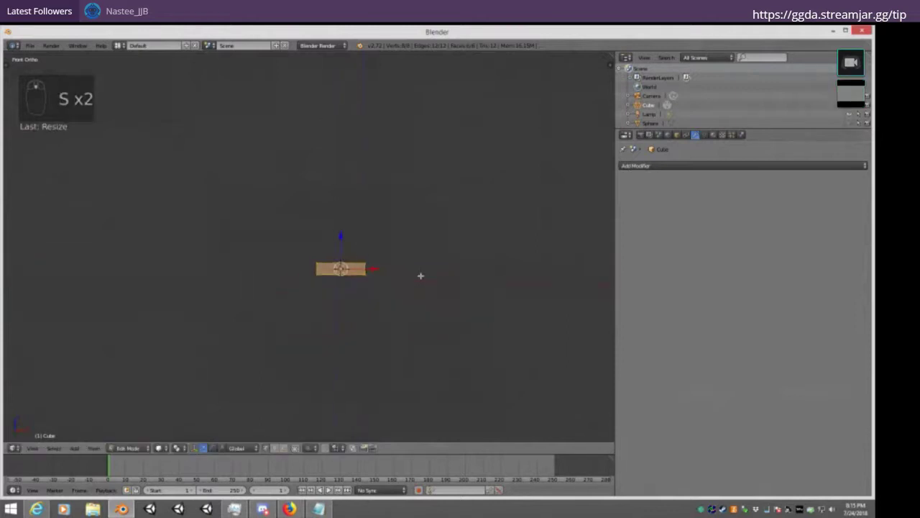
Add an Array modifier to the slab with a count of 5 and a relative X offset of 1.100
mouse_move(421, 276)
middle_mouse_down()
mouse_move(415, 267)
mouse_move(421, 281)
middle_mouse_up()
left_click(676, 167)
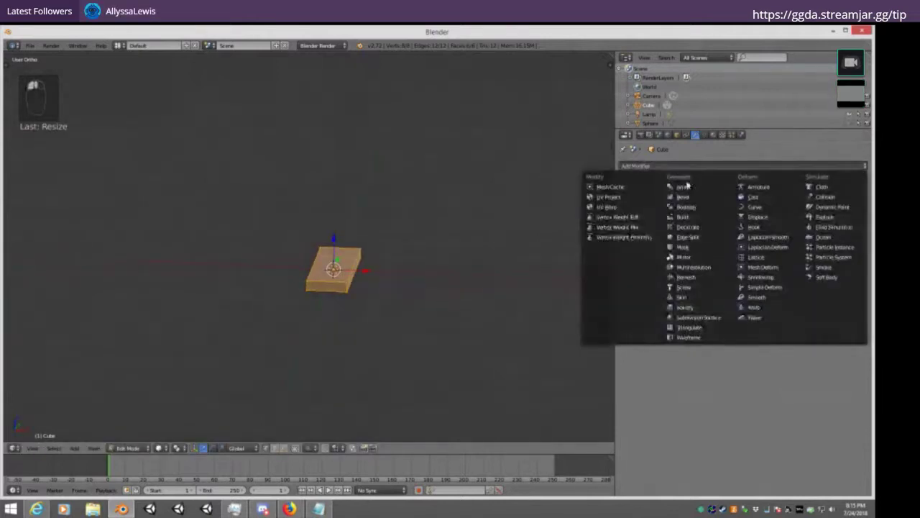
left_click(689, 188)
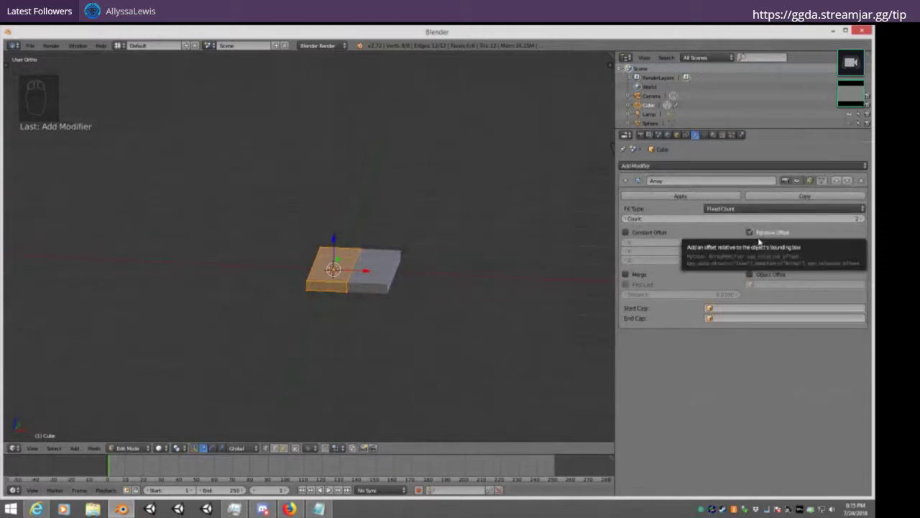
left_click(863, 242)
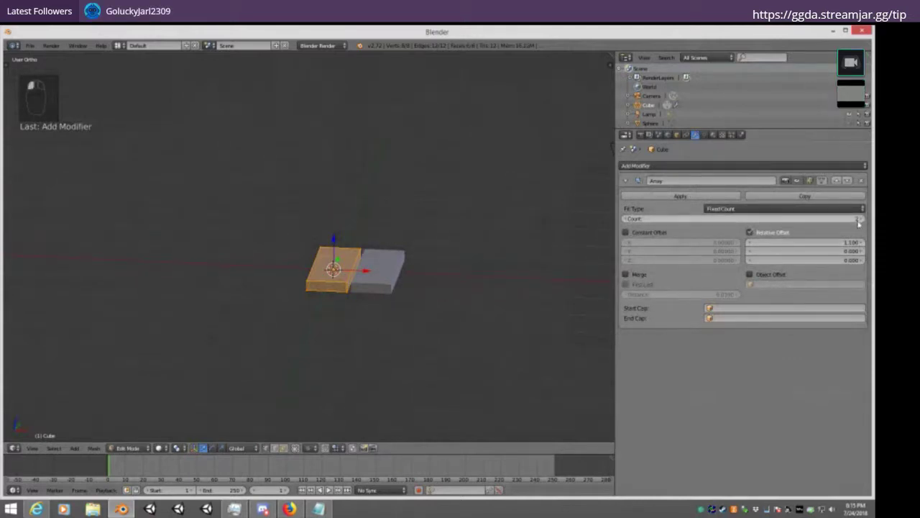
left_click(860, 219)
left_click(860, 219)
left_click(860, 219)
left_click(860, 220)
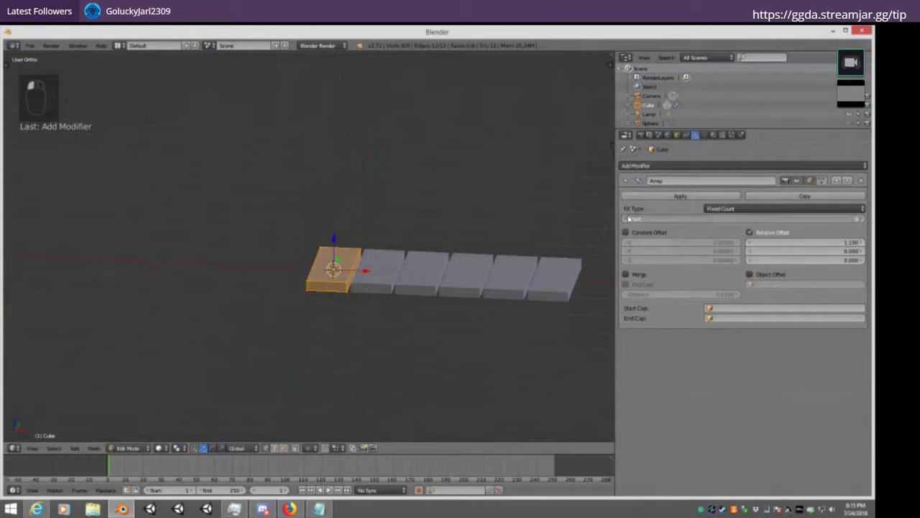
Move the slab mesh up and toward negative X so the row of planks sits roughly centered above the origin
key("KP_1")
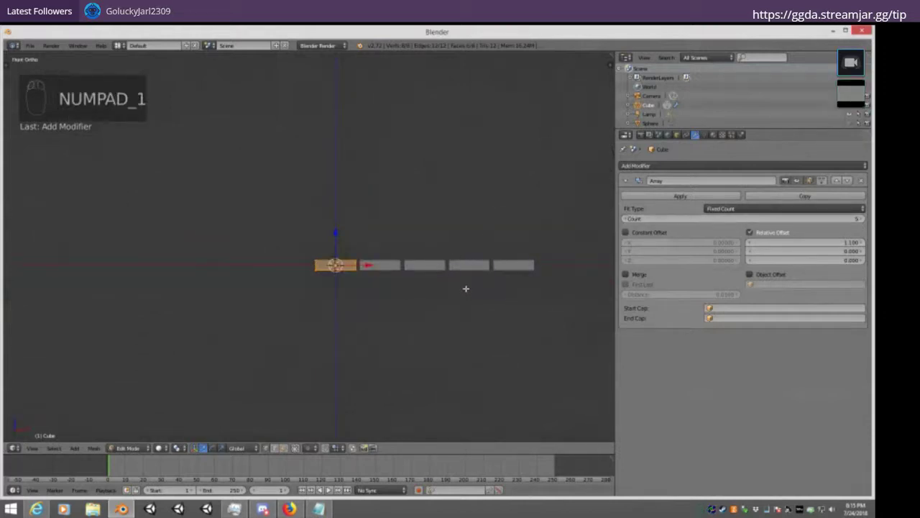
key("g")
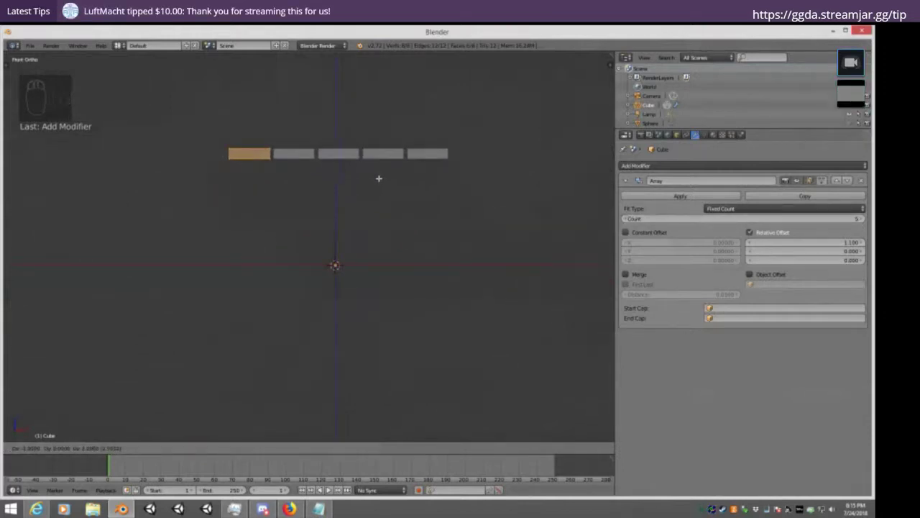
left_click(377, 178)
key("Tab")
key("KP_7")
key("KP_1")
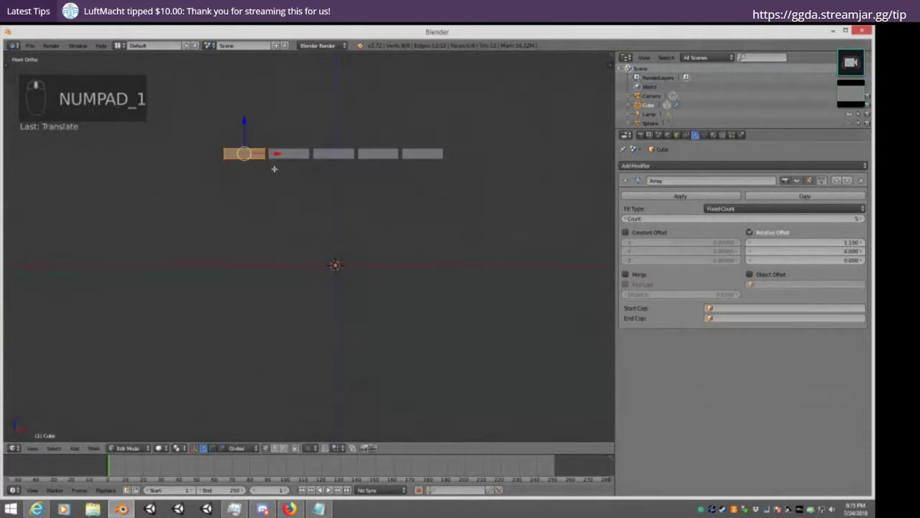
Select the first plank's end vertices facing the next plank and shift them slightly along X to widen the planks
key("a")
key("a")
key("b")
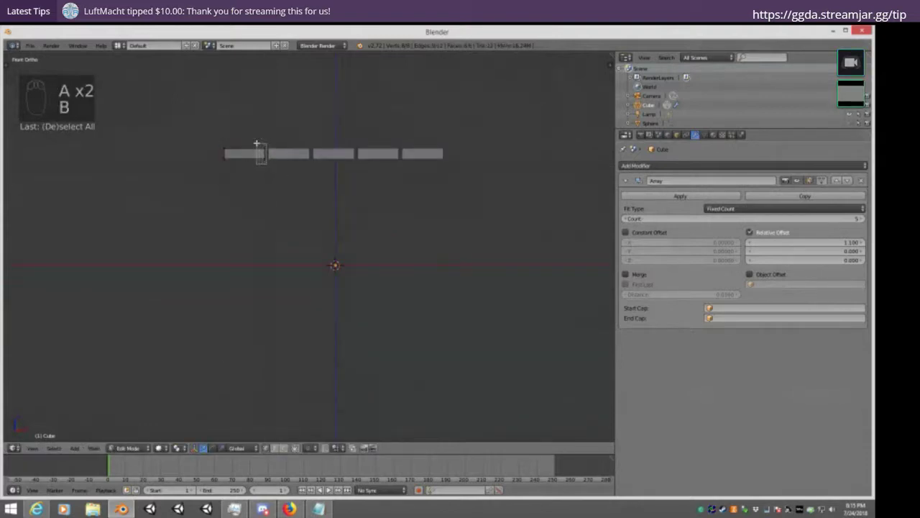
left_click_drag(241, 140, 279, 164)
scroll(284, 158, "up", 5)
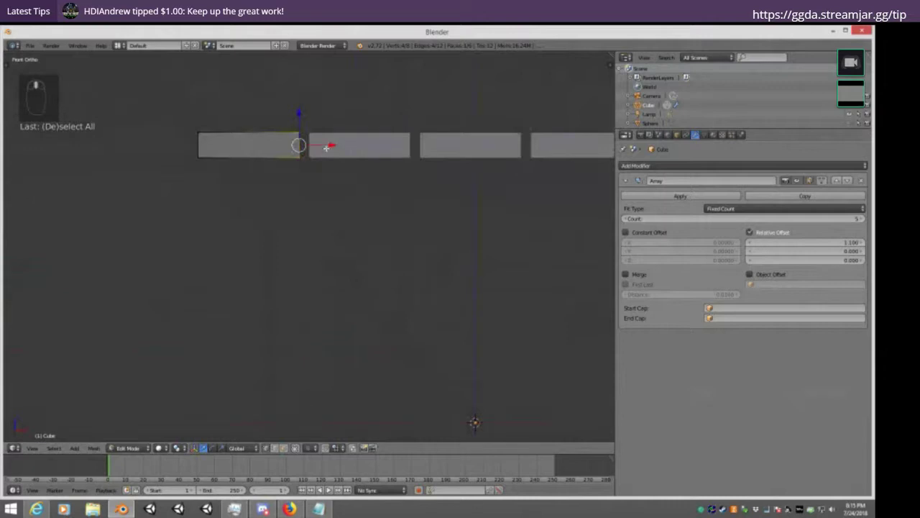
key("g")
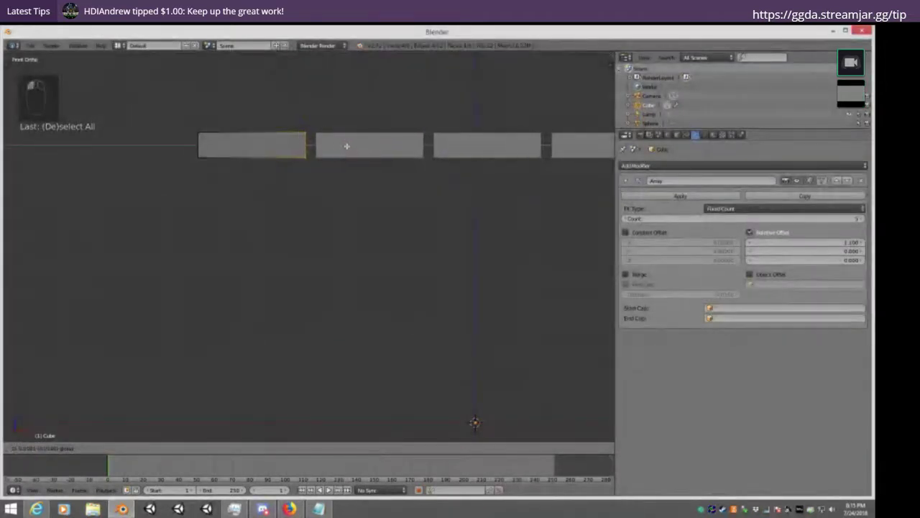
left_click(310, 144)
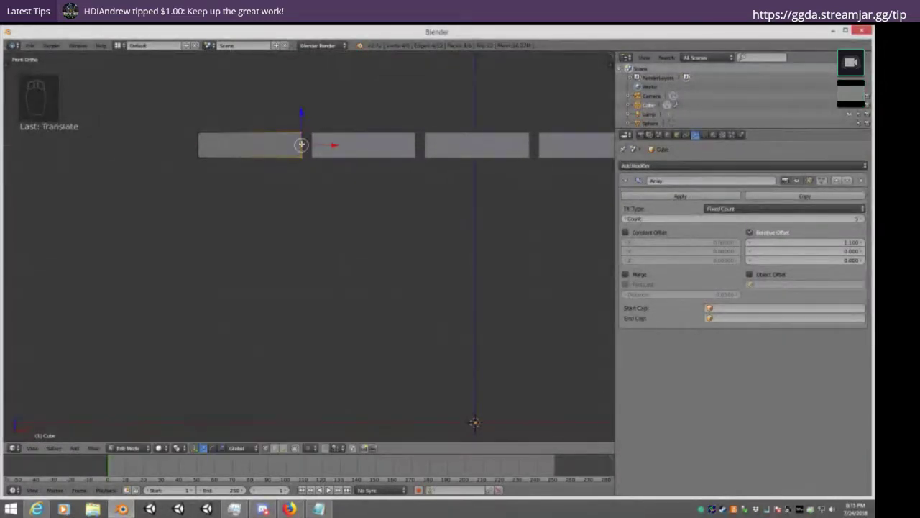
scroll(468, 171, "down", 3)
key("Tab")
middle_click_drag(513, 212, 396, 258)
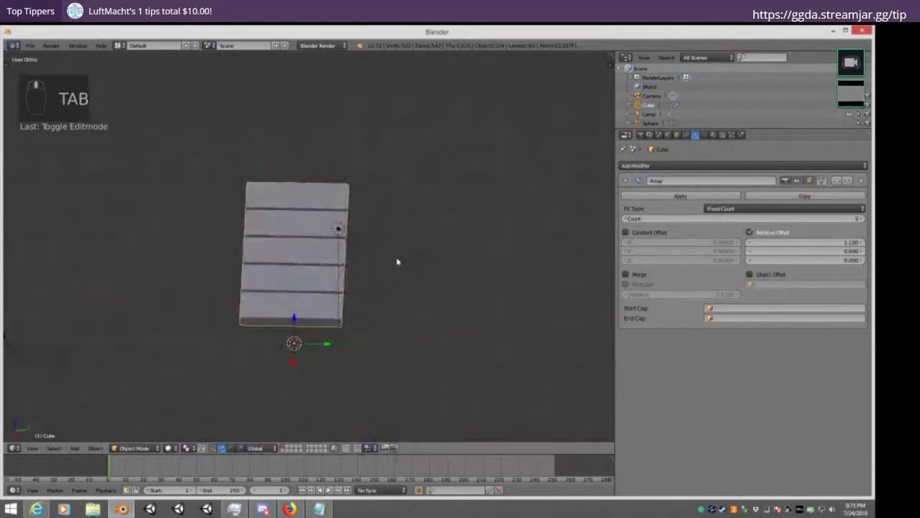
Select the first plank's positive-Y end vertices and move them outward along Y to lengthen all the planks
key("Tab")
key("a")
key("a")
key("a")
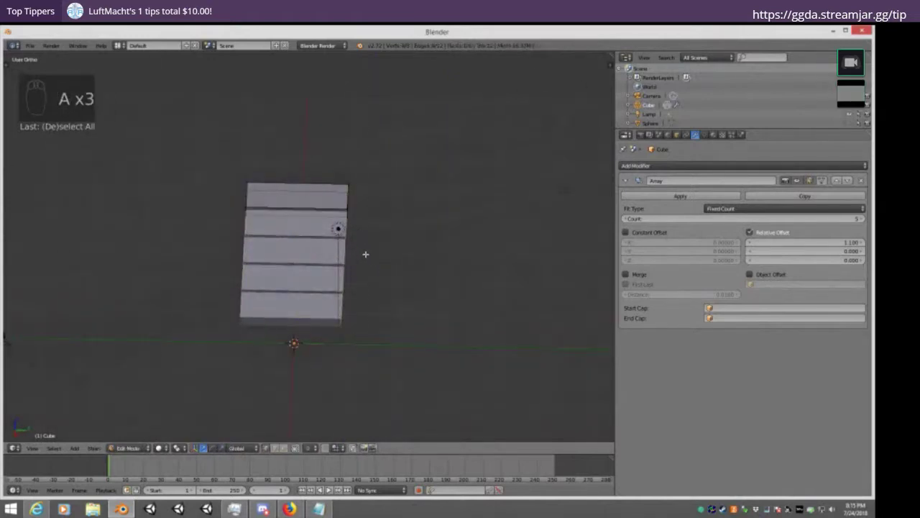
key("b")
left_click_drag(365, 254, 319, 171)
key("g")
key("y")
left_click(501, 214)
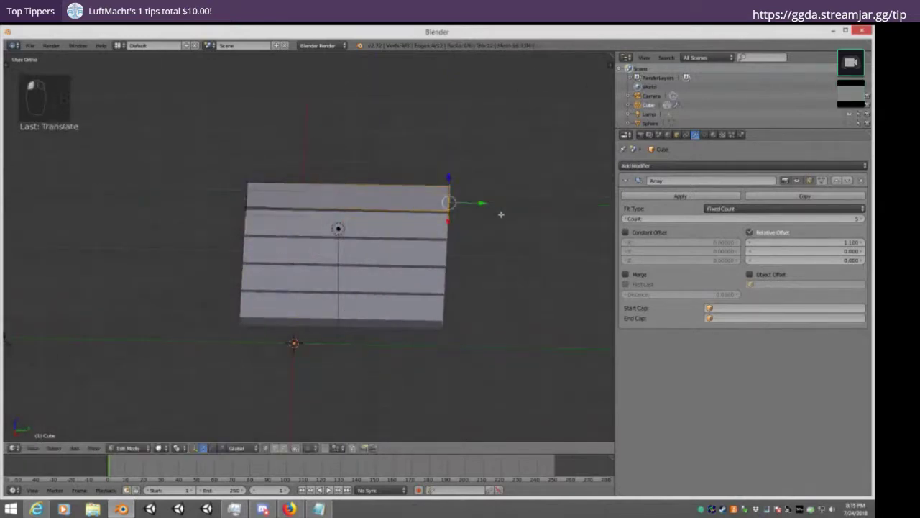
Extend the planks' negative-Y end outward until they are centered on the origin, and check from front and side
key("KP_1")
key("KP_3")
key("a")
key("a")
key("b")
left_click_drag(281, 256, 193, 149)
left_click_drag(275, 206, 176, 202)
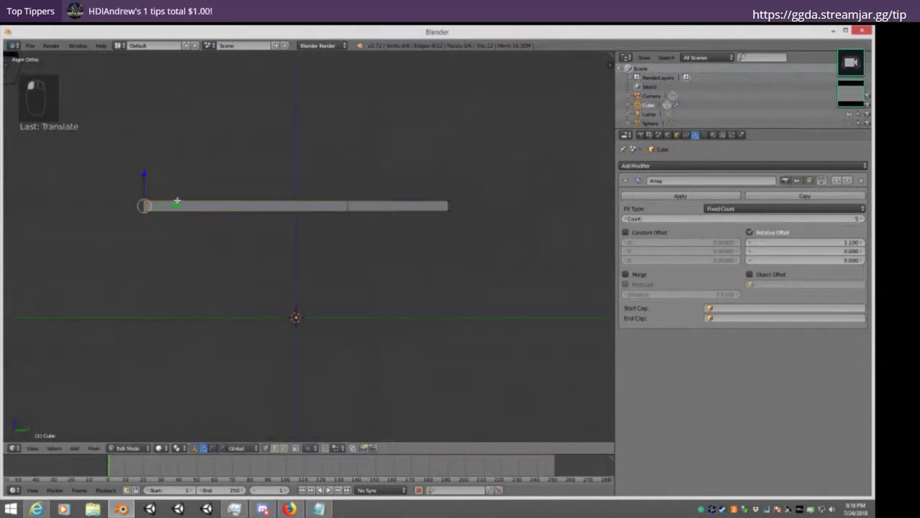
middle_click_drag(177, 202, 430, 250)
key("Tab")
key("KP_1")
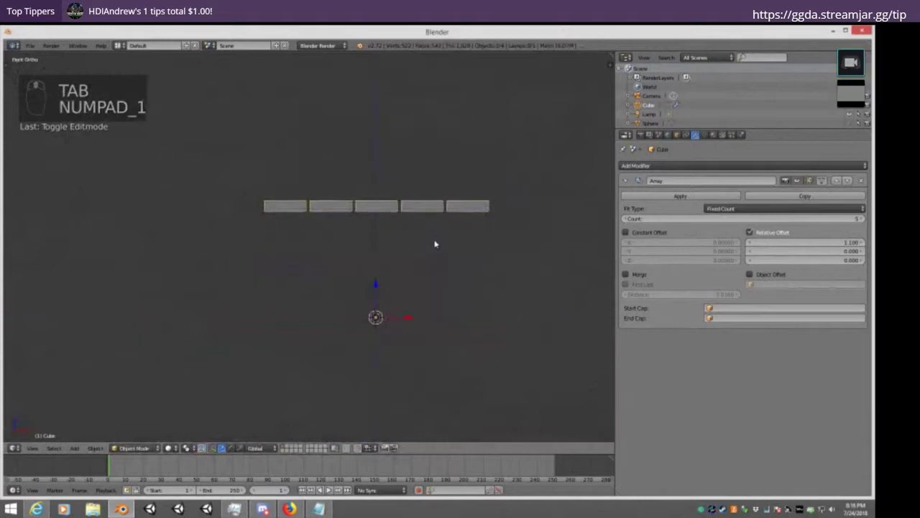
key("KP_3")
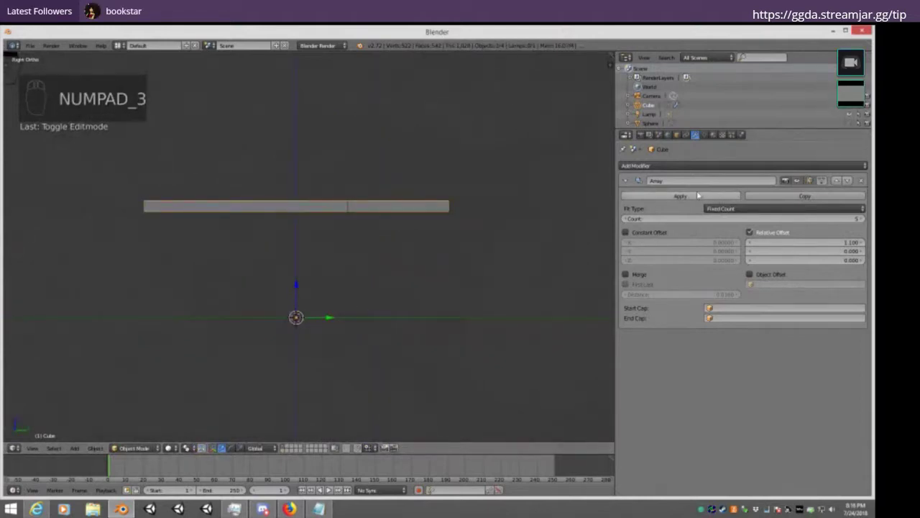
Apply the Array modifier in Object Mode to turn the five planks into real geometry
key("Tab")
middle_click_drag(310, 201, 326, 229)
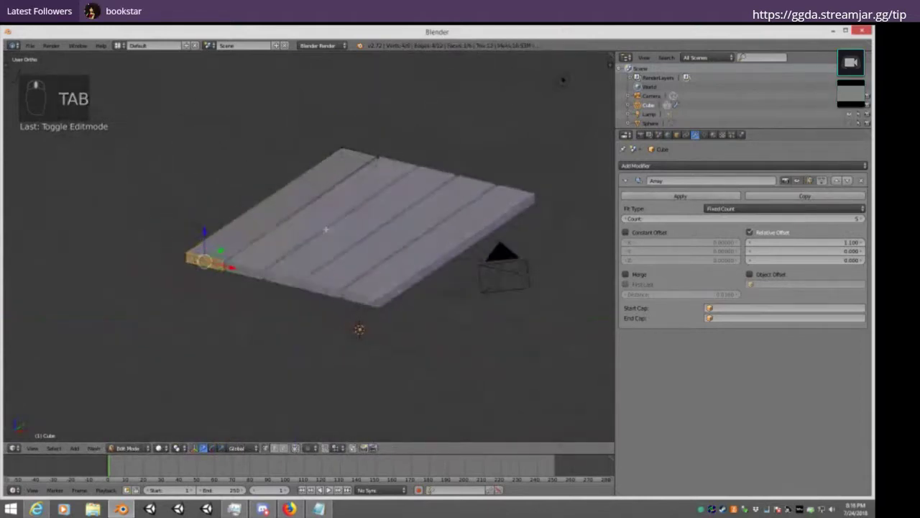
left_click(683, 196)
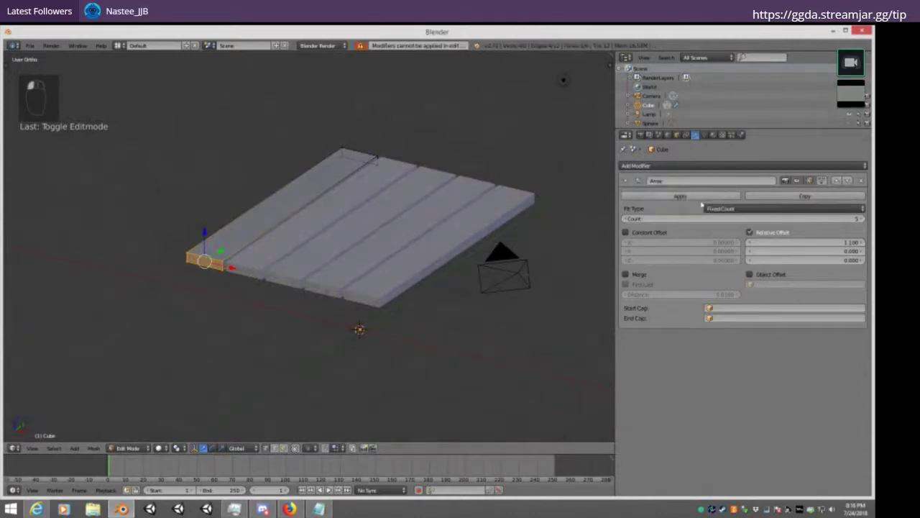
left_click(692, 198)
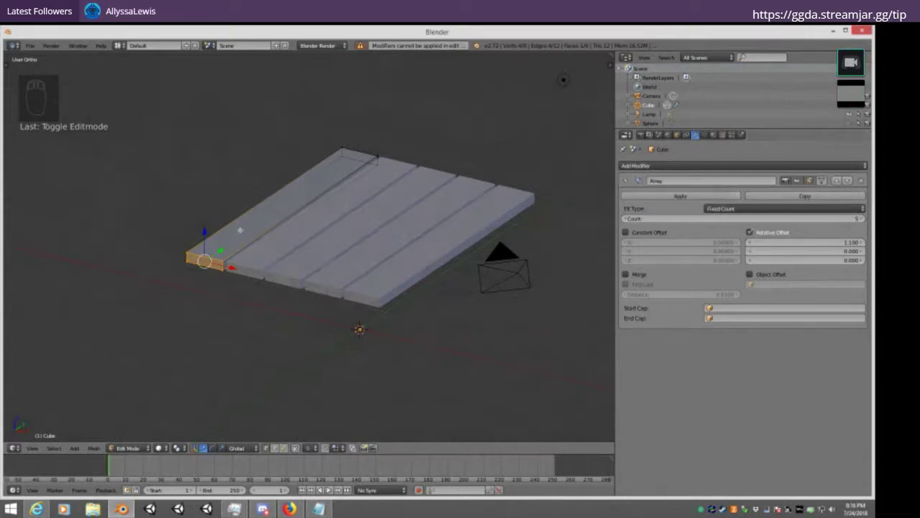
key("Tab")
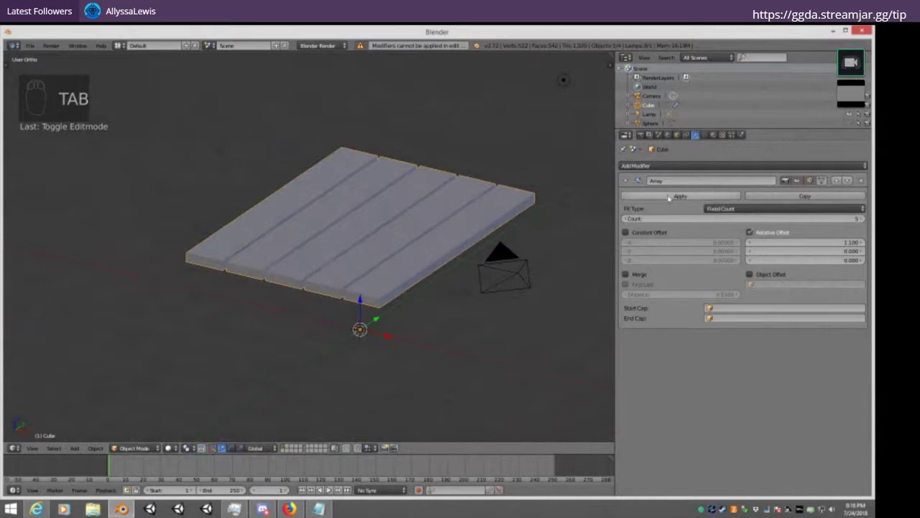
left_click(668, 197)
Try raising a single corner vertex of the last plank along Z in Edit Mode, and undo the move
key("Tab")
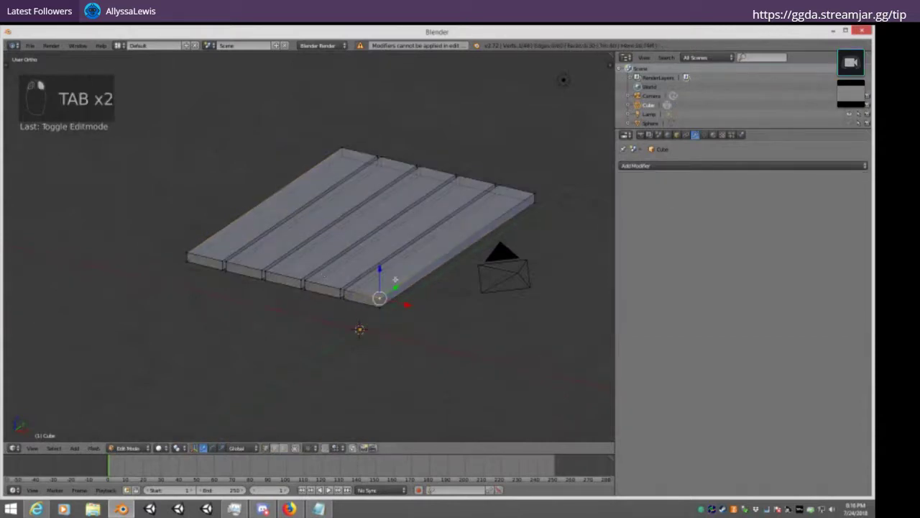
left_click_drag(379, 272, 381, 157)
key("ctrl+z")
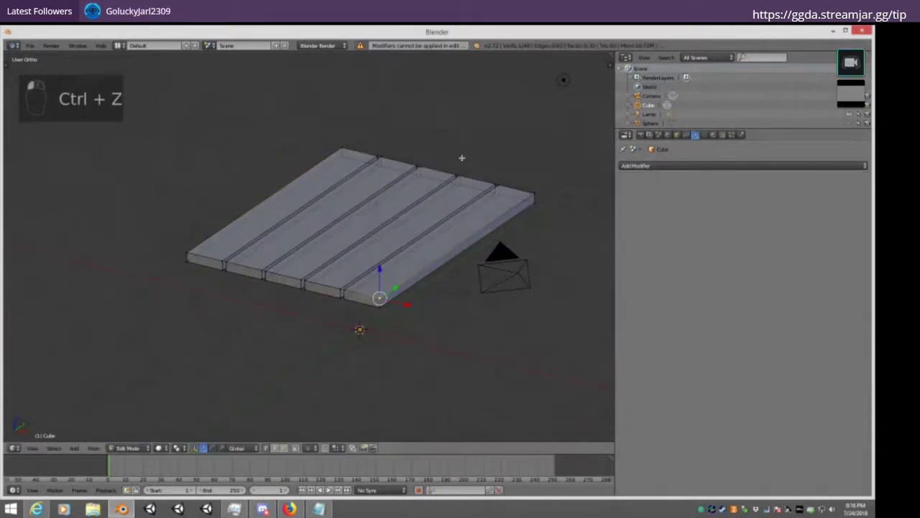
Select all the planks' geometry, raise it slightly along Z in the front view, and return to Object Mode
key("KP_1")
key("a")
key("a")
key("a")
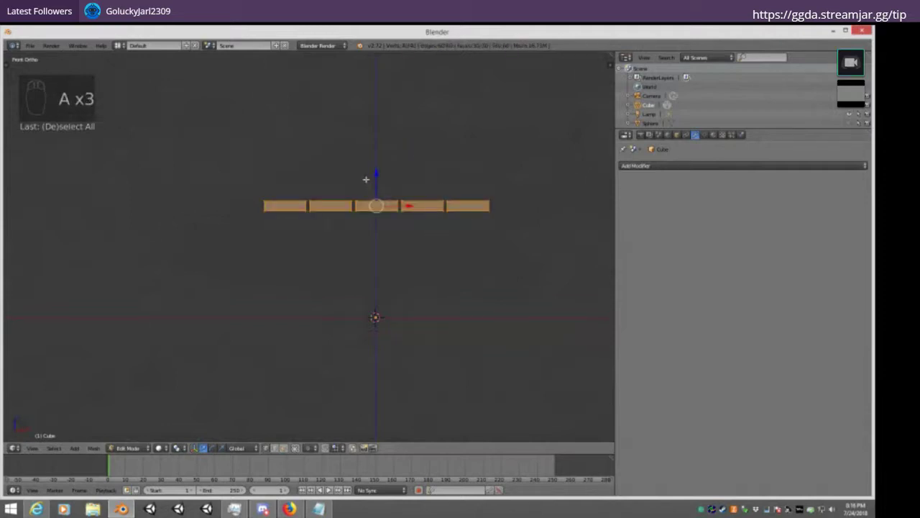
left_click_drag(377, 175, 376, 153)
key("Tab")
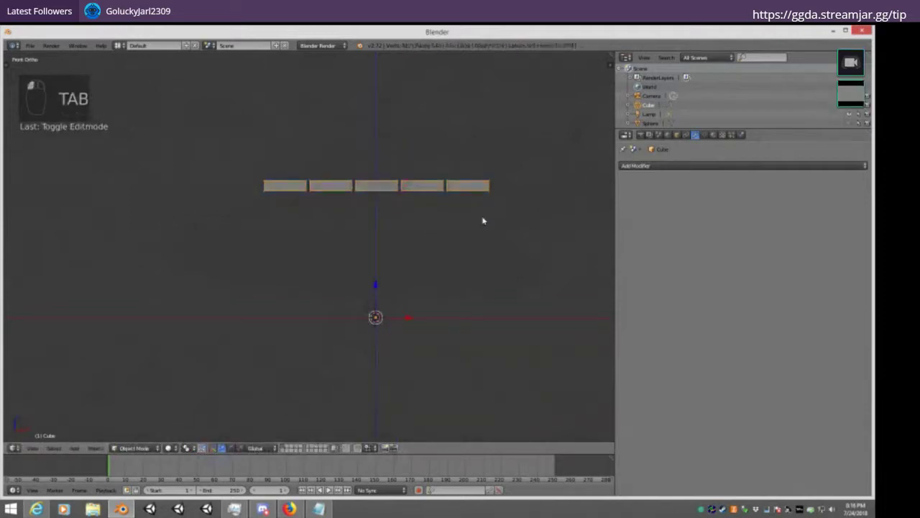
Add a new cube mesh at the 3D cursor below the planks in the right orthographic view
key("KP_1")
key("KP_3")
key("shift+a")
mouse_move(310, 319)
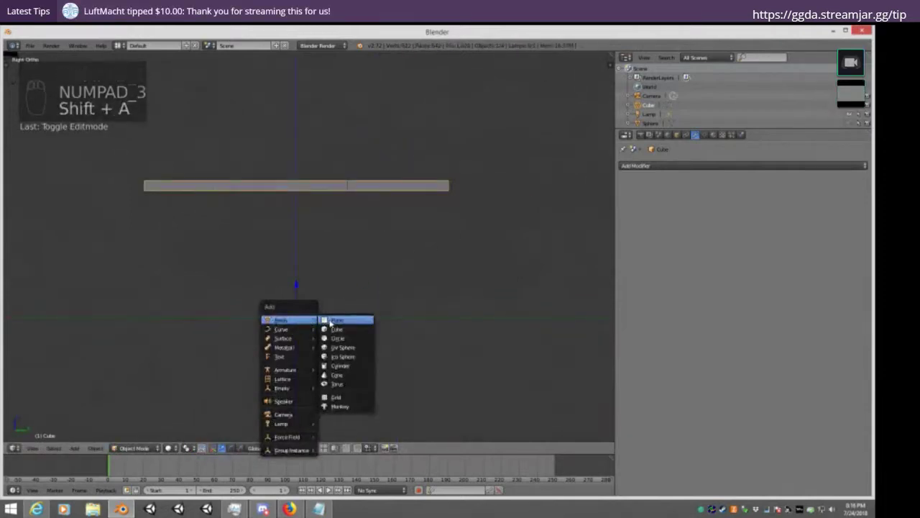
left_click(336, 328)
Move all of the new cube's geometry up in Edit Mode until its base rests at the origin's height
key("Tab")
key("a")
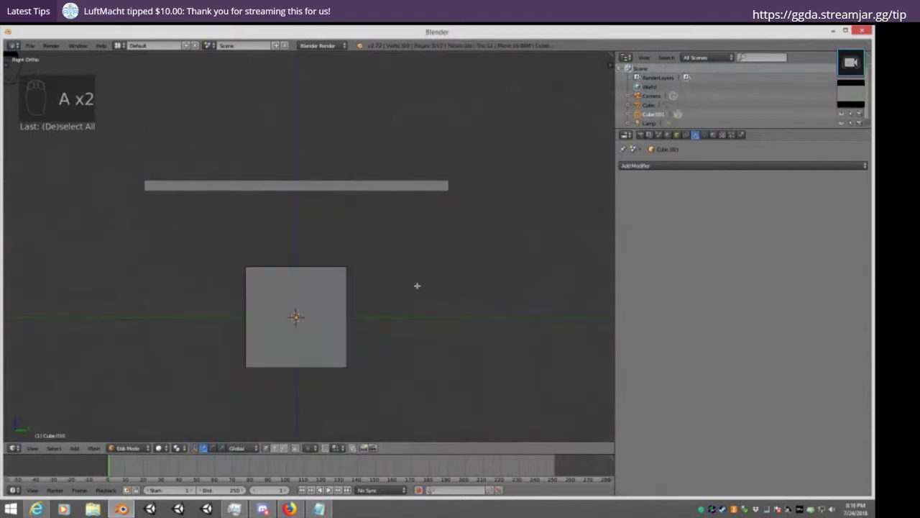
key("a")
key("g")
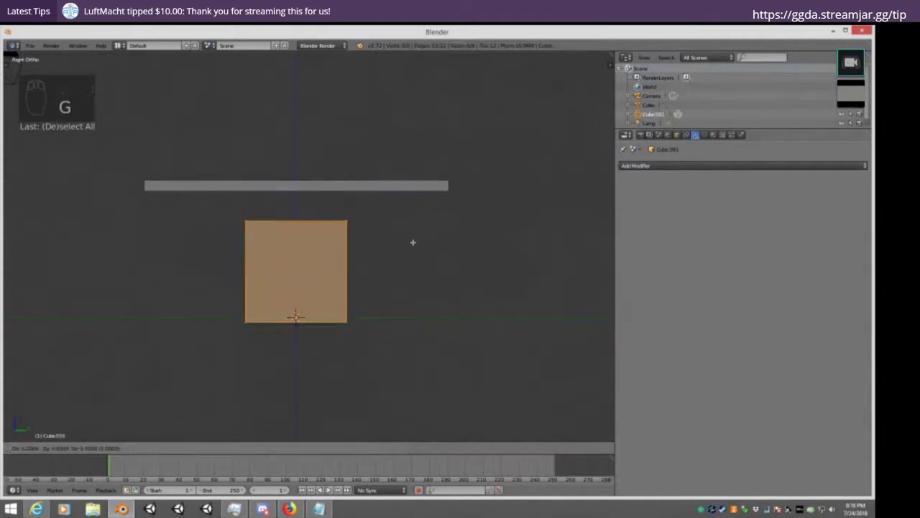
left_click(413, 241)
Scale the cube along Y into a thin post and move it along Y beneath the planks' negative-Y end
key("s")
key("y")
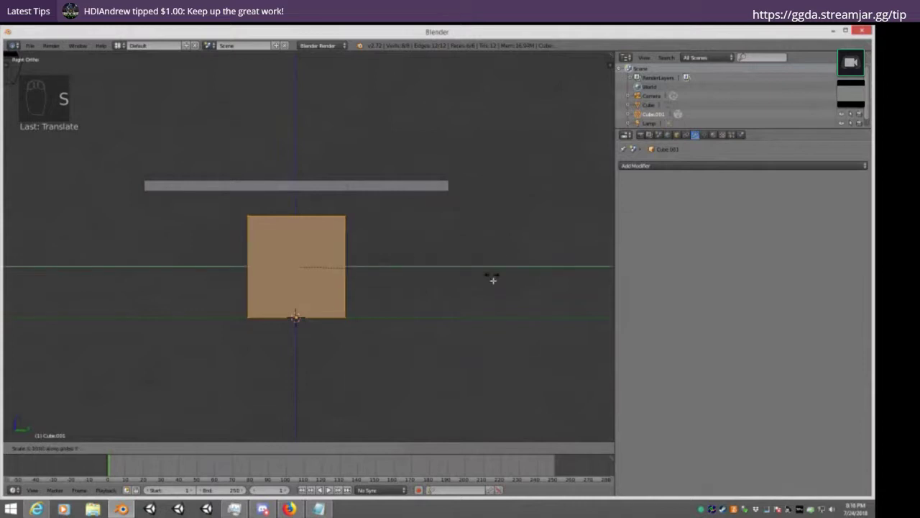
left_click(309, 270)
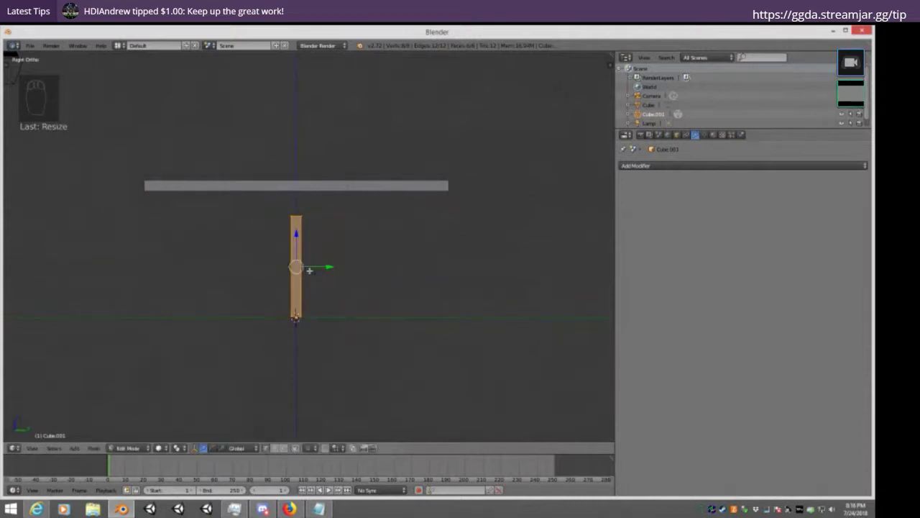
left_click_drag(327, 266, 199, 266)
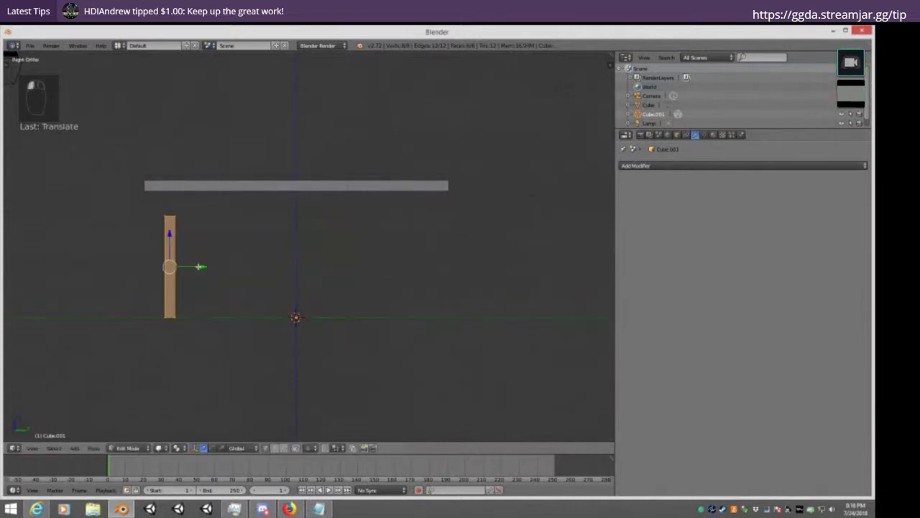
In the front view, move the post's negative-X side vertices along X toward the opposite side to narrow the post
key("KP_1")
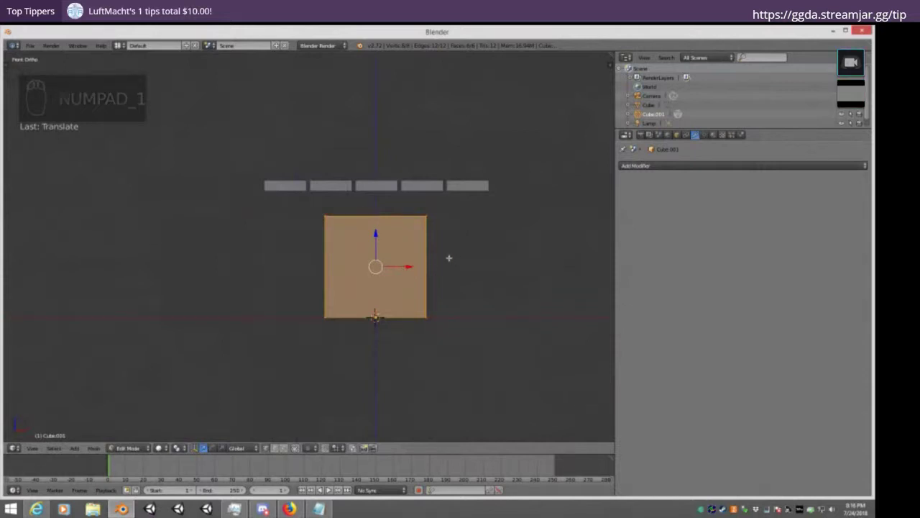
key("a")
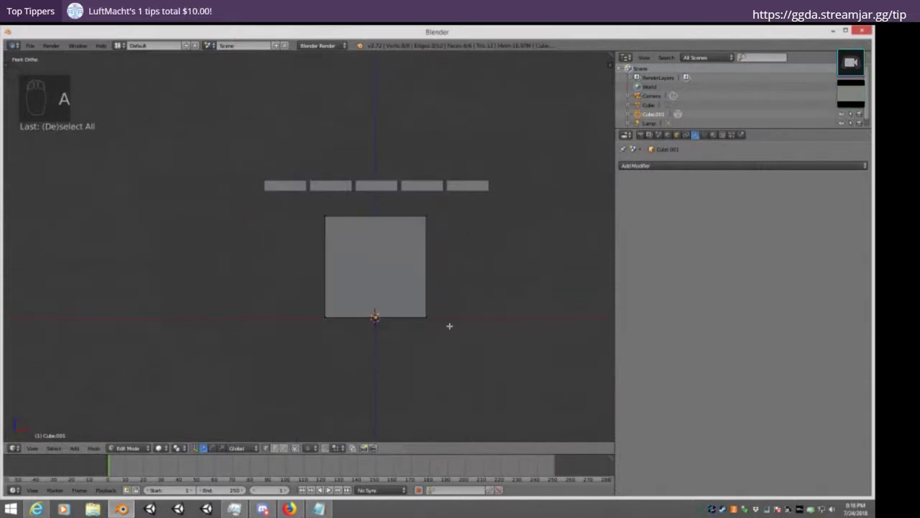
key("b")
left_click_drag(355, 353, 281, 155)
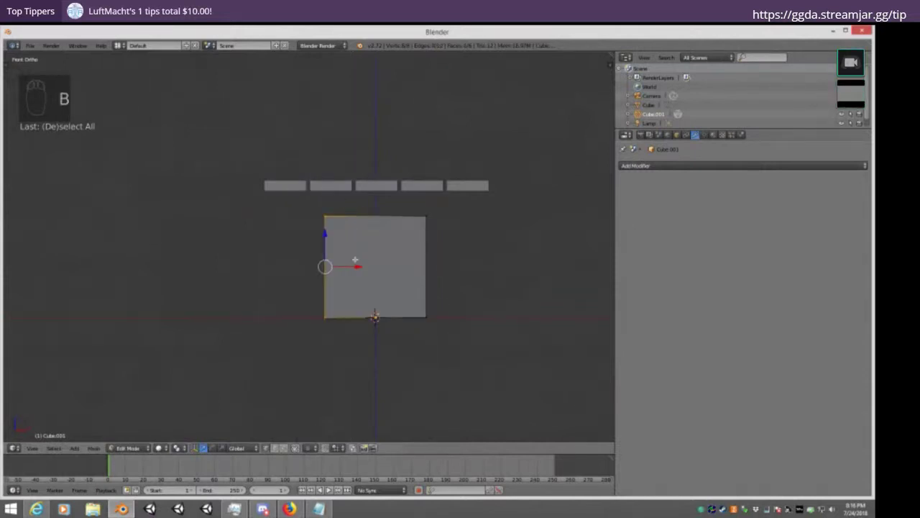
key("g")
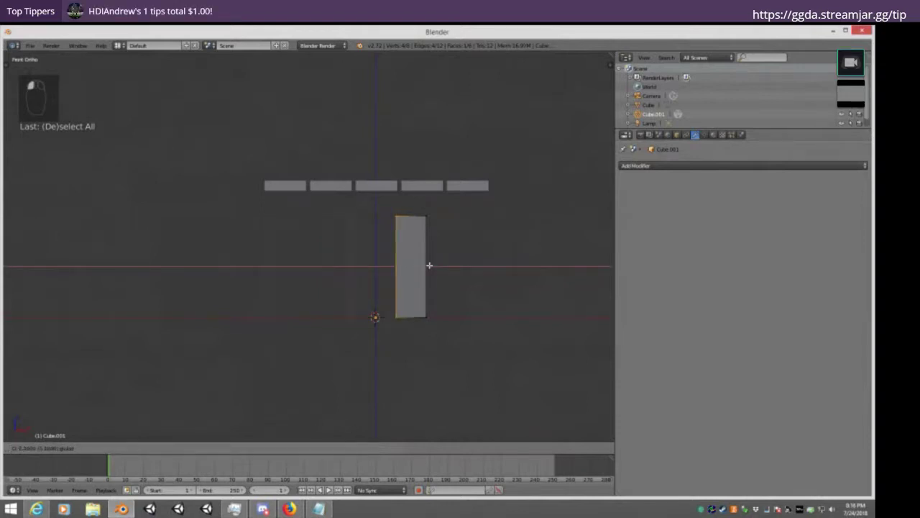
left_click(432, 264)
Move the post's top vertices up to the underside of the planks and slightly inward toward the center
key("a")
right_click(429, 222)
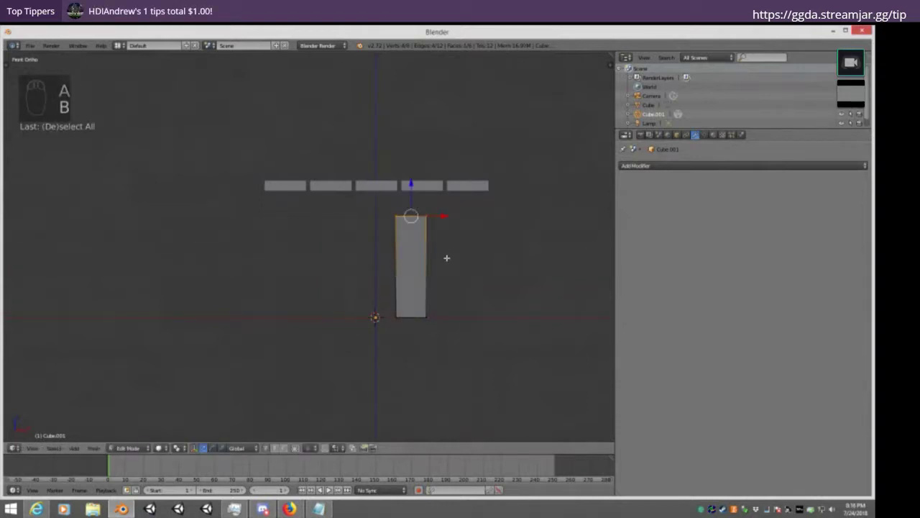
key("g")
left_click(430, 233)
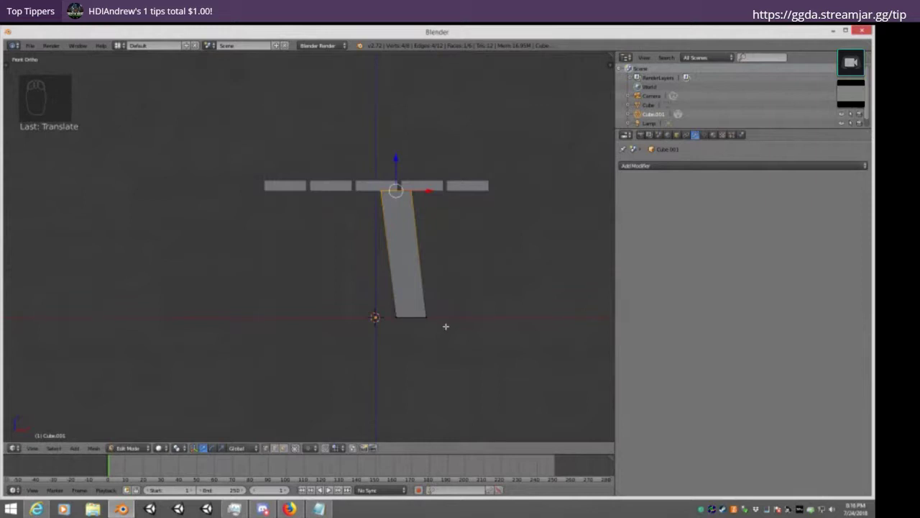
Move the post's bottom vertices outward along positive X so the post becomes a slanted leg
key("a")
key("b")
left_click_drag(363, 300, 495, 318)
middle_click_drag(530, 271, 446, 269)
key("KP_1")
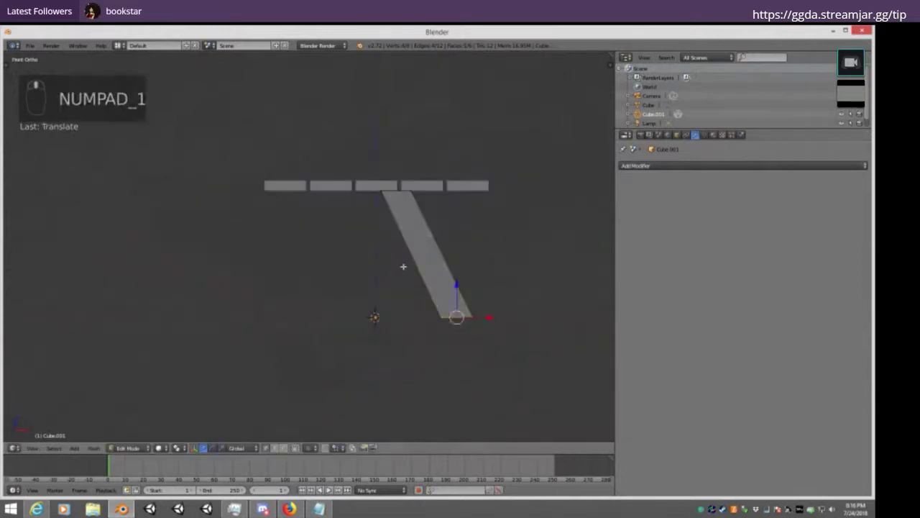
key("KP_3")
key("KP_1")
middle_click_drag(321, 247, 310, 267)
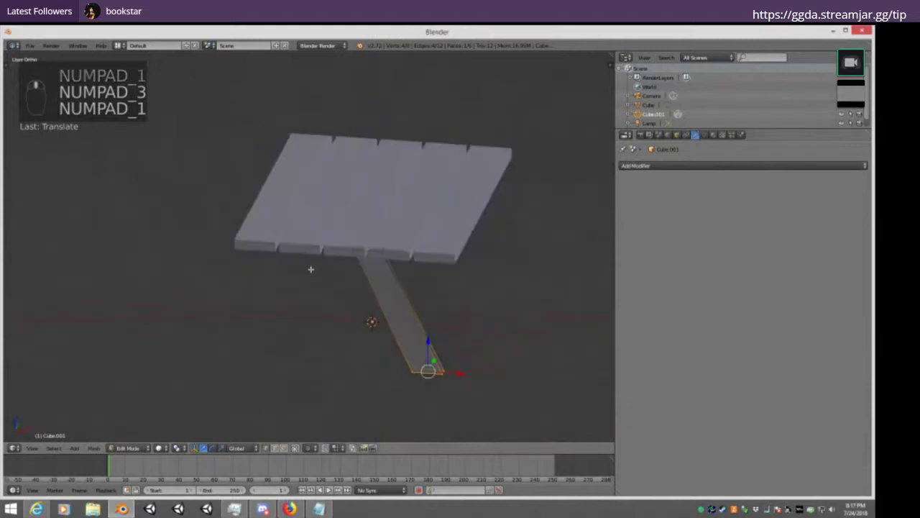
Add a Mirror modifier to the leg and enable mirroring on the Y axis in addition to X
left_click(661, 165)
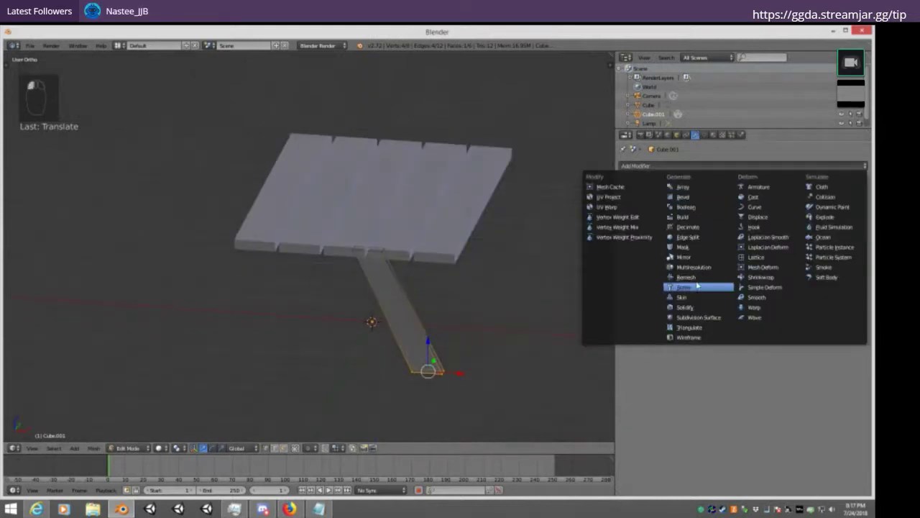
left_click(683, 257)
middle_click_drag(428, 336, 359, 285)
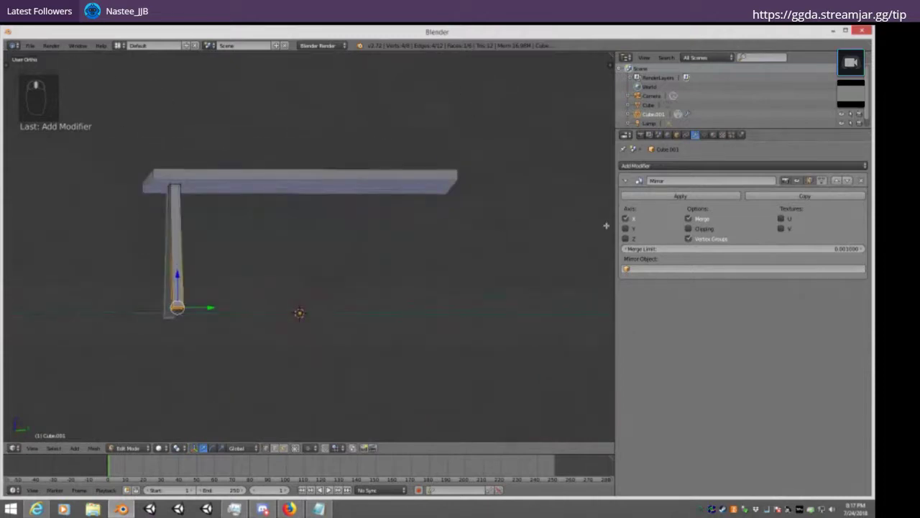
left_click(626, 228)
middle_click_drag(248, 190, 352, 257)
Move the leg's top vertices slightly inward along X to meet the mirrored leg, and return to Object Mode
key("Tab")
key("Tab")
key("KP_1")
key("a")
key("a")
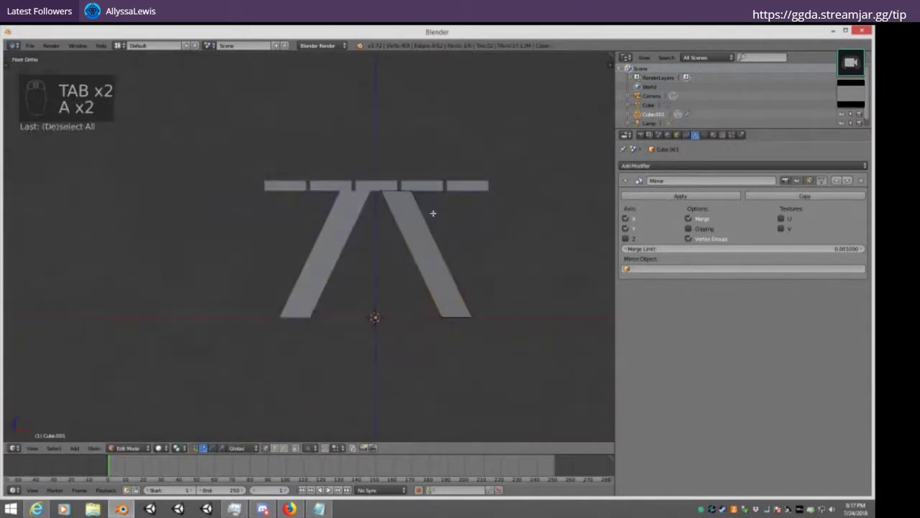
key("b")
left_click_drag(433, 210, 361, 173)
left_click_drag(420, 189, 415, 189)
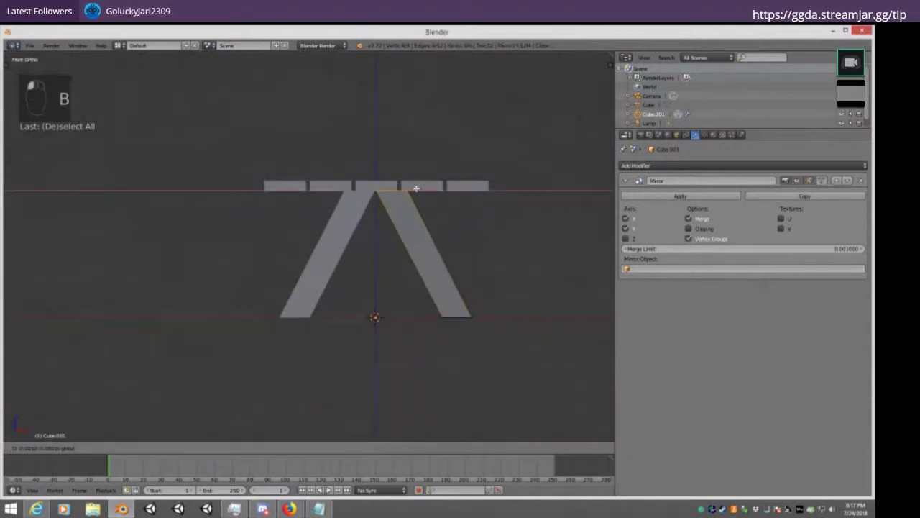
middle_click_drag(415, 189, 278, 275)
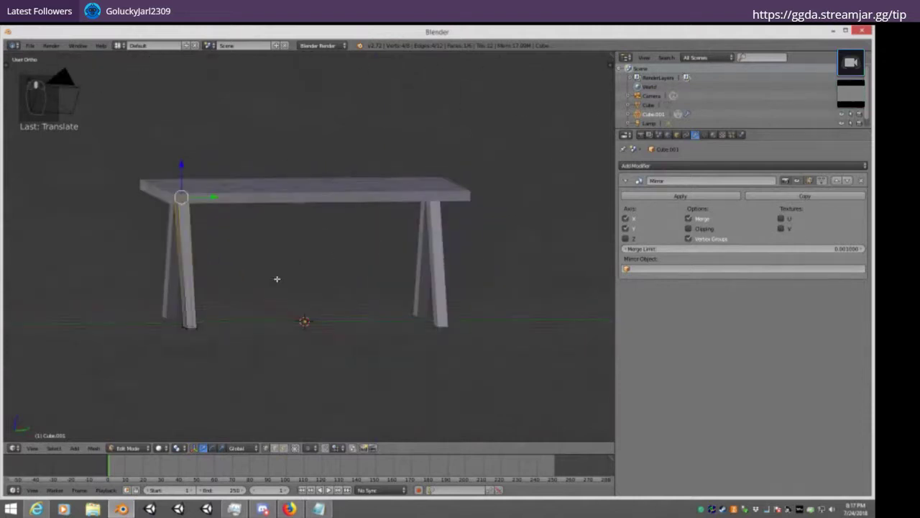
right_click(197, 329)
key("KP_1")
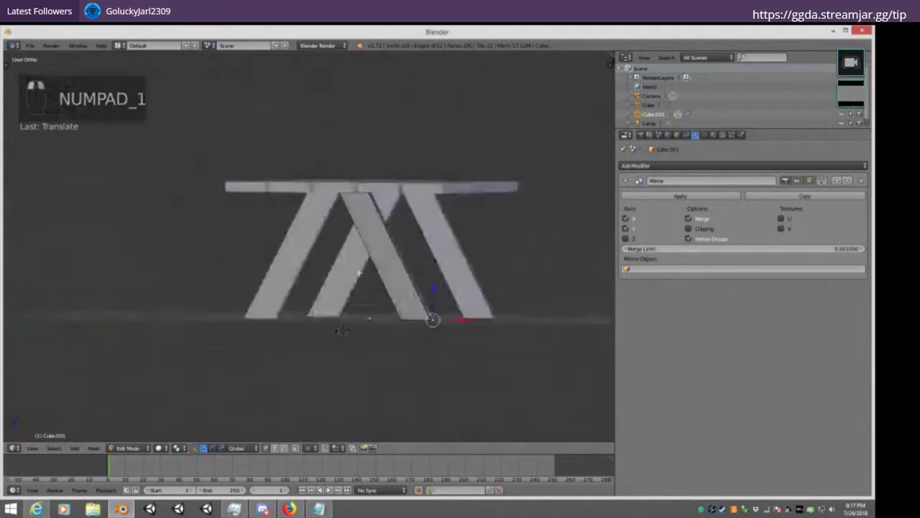
middle_click_drag(510, 232, 452, 255)
key("Tab")
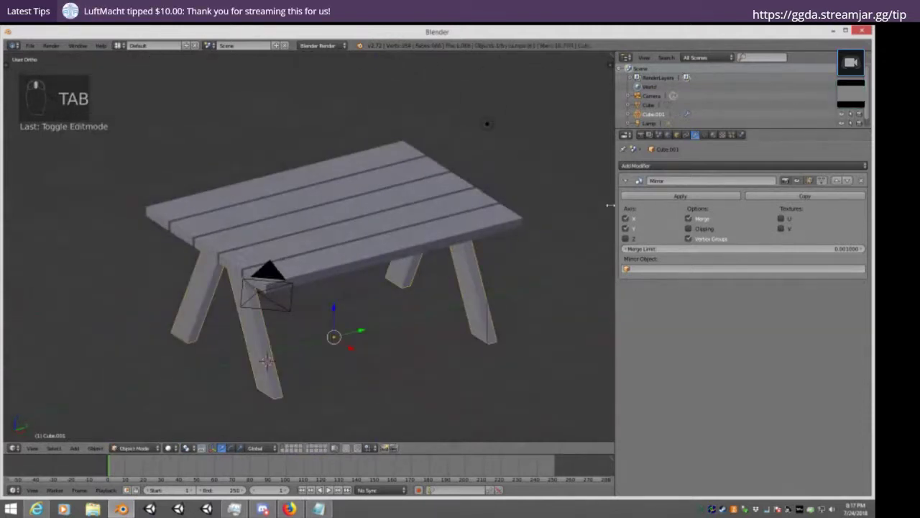
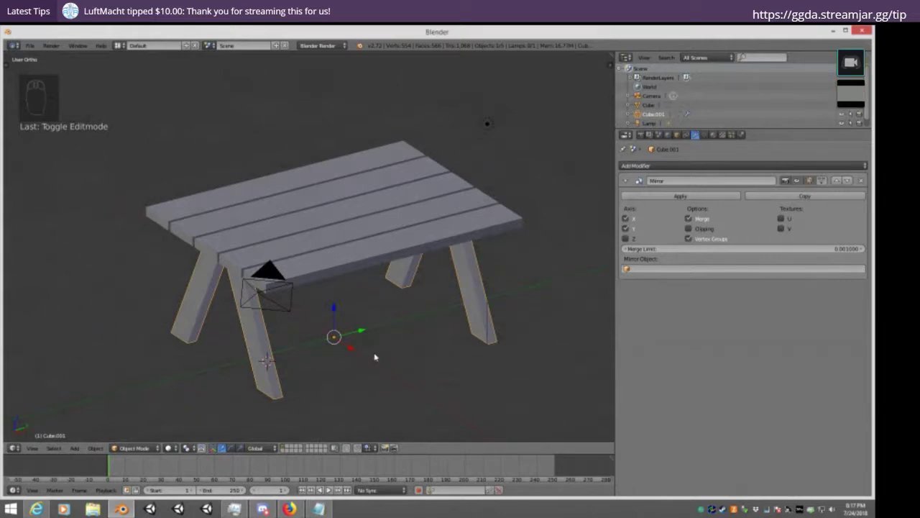
Select the whole leg in Edit Mode and shift it slightly inward along X
middle_click_drag(450, 306, 392, 293)
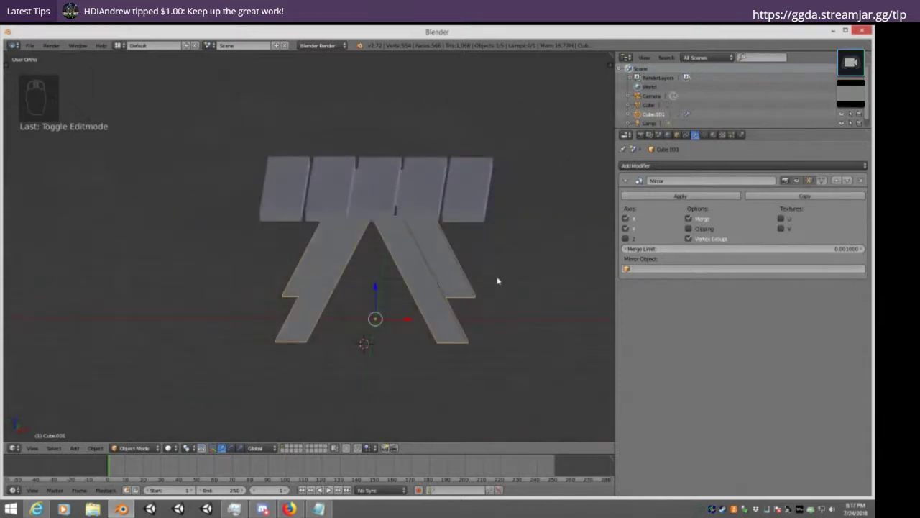
middle_click_drag(497, 281, 383, 329)
key("Tab")
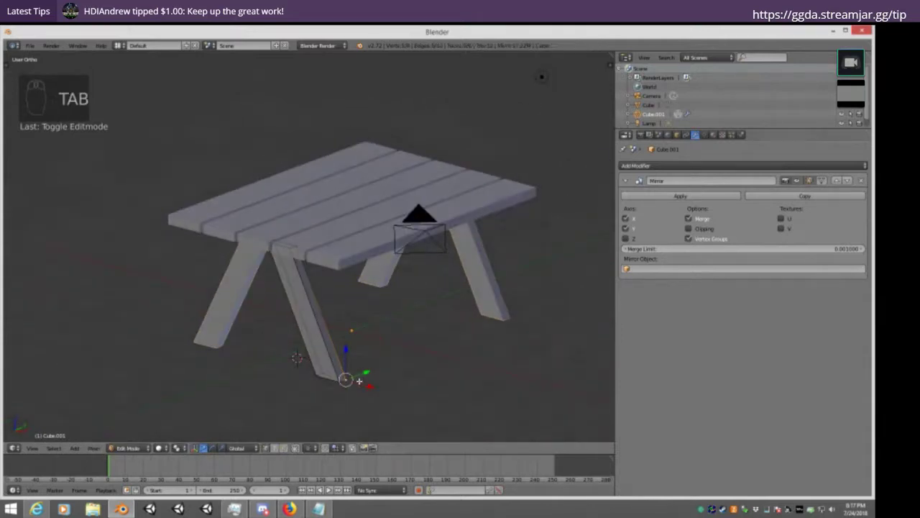
key("a")
key("a")
key("a")
key("a")
key("g")
key("x")
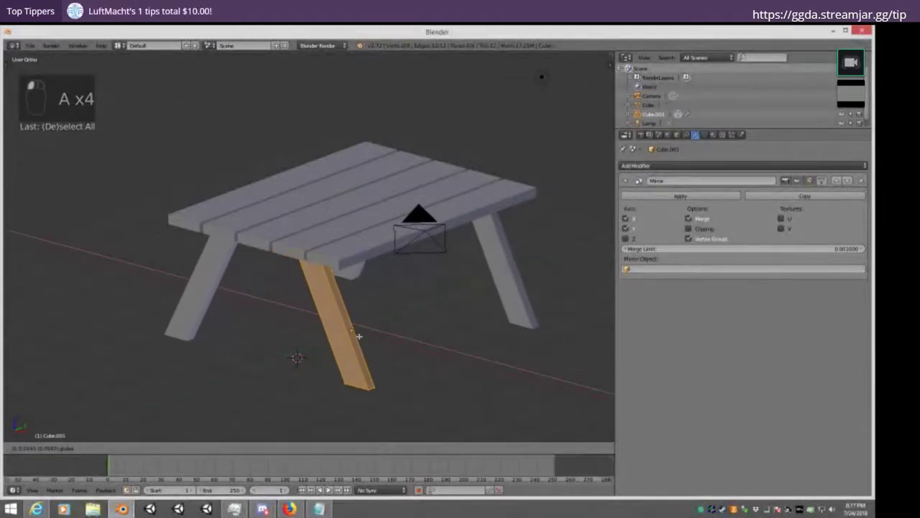
left_click(328, 334)
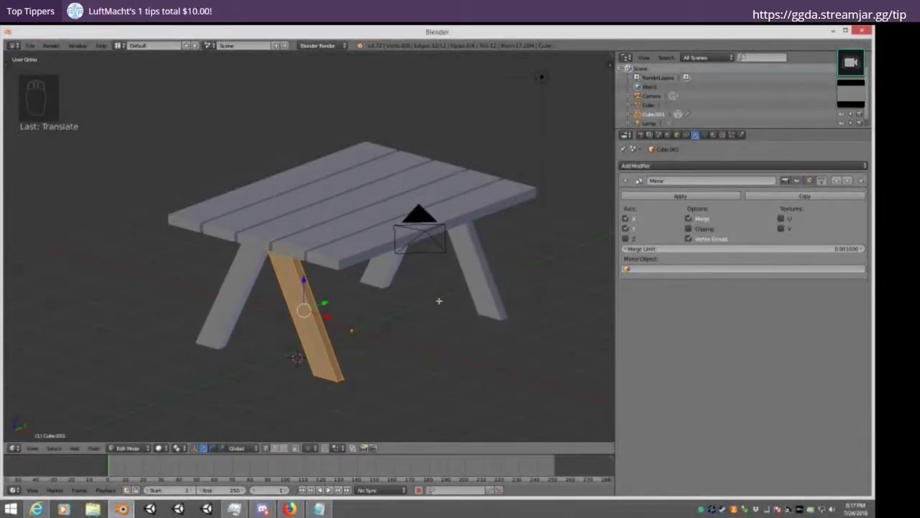
Add a cube inside the leg mesh at the 3D cursor and try moving it along X
key("KP_1")
key("KP_3")
middle_click_drag(370, 290, 295, 254)
key("KP_1")
key("KP_3")
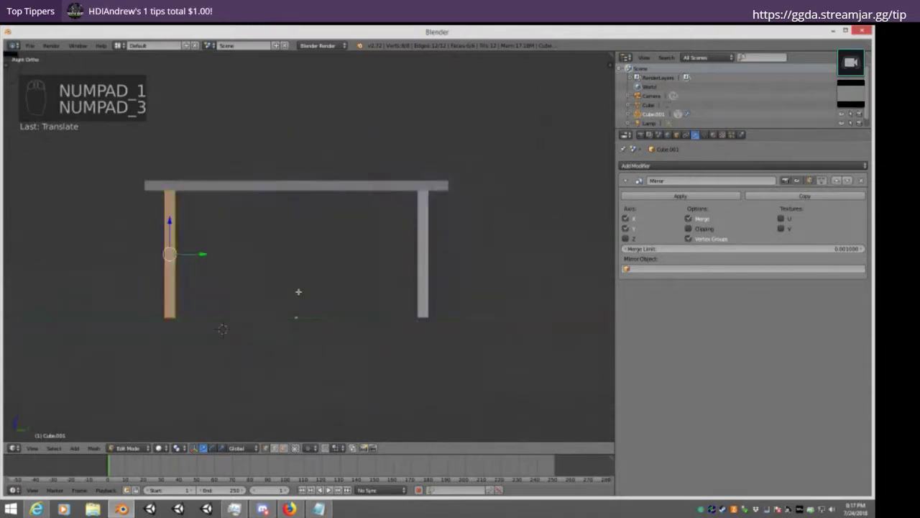
key("shift+a")
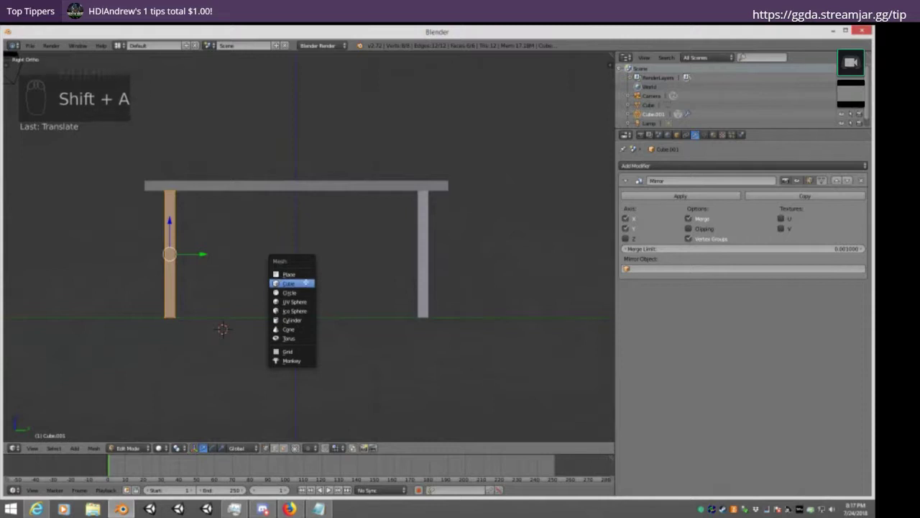
left_click(285, 282)
middle_click_drag(308, 335, 354, 355)
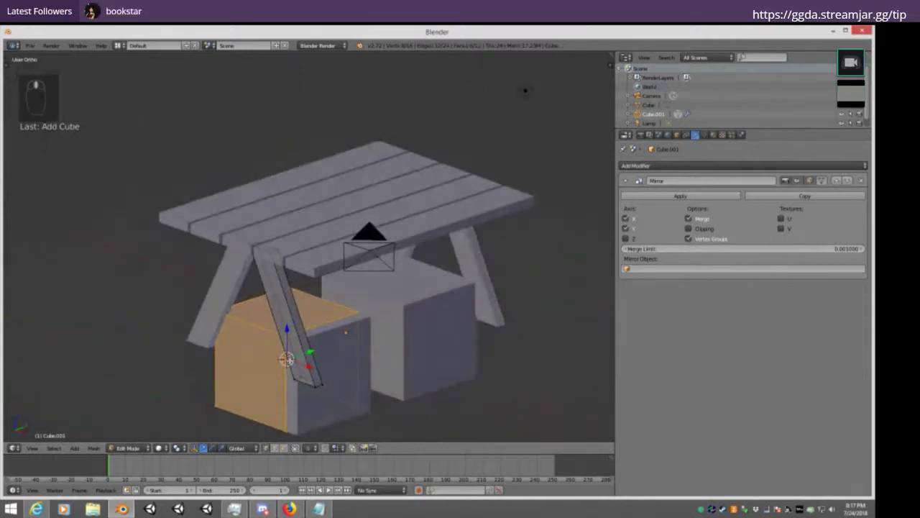
left_click_drag(307, 366, 238, 350)
key("ctrl+z")
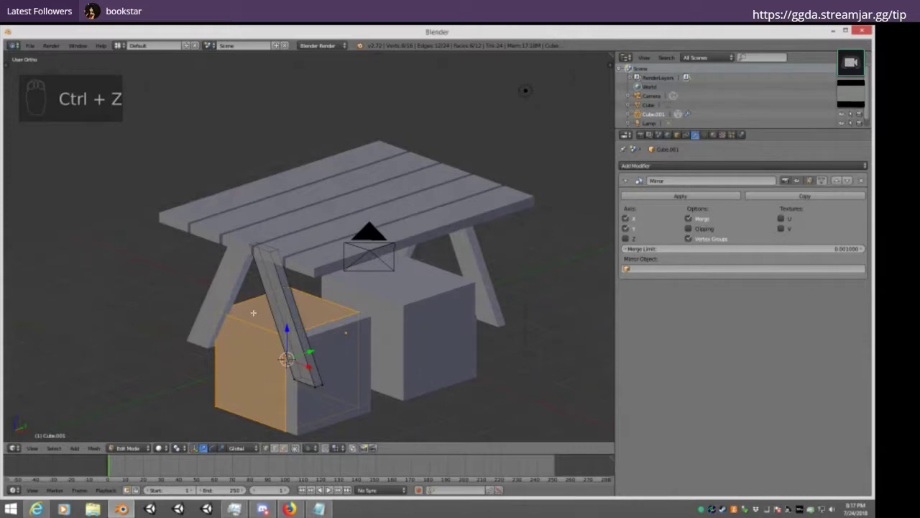
Try deleting only the added cube's edges and faces, and undo back to the leg mesh without the cube
key("x")
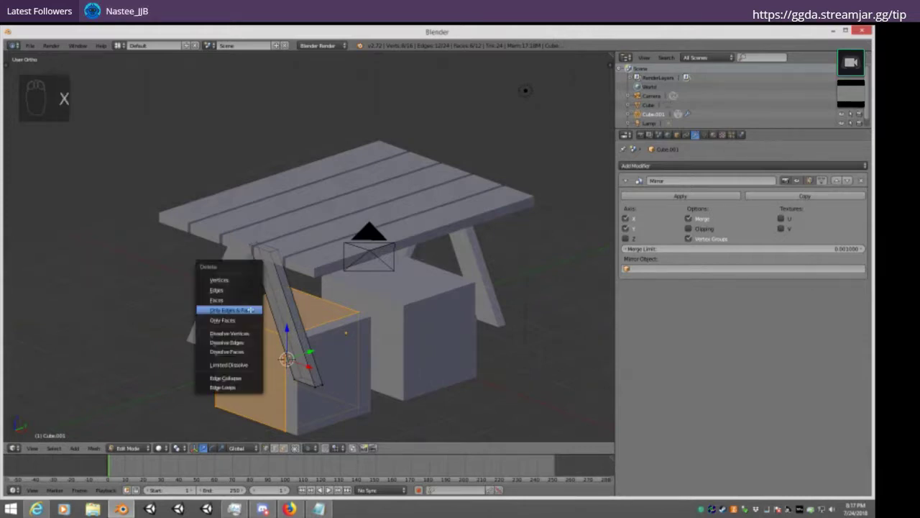
left_click(249, 311)
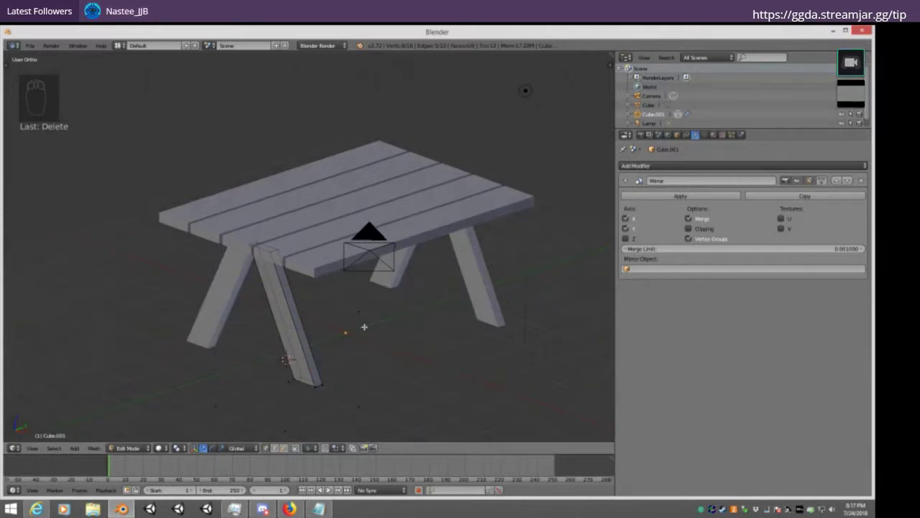
key("KP_1")
key("a")
key("a")
key("ctrl+z")
key("ctrl+z")
key("ctrl+z")
key("ctrl+z")
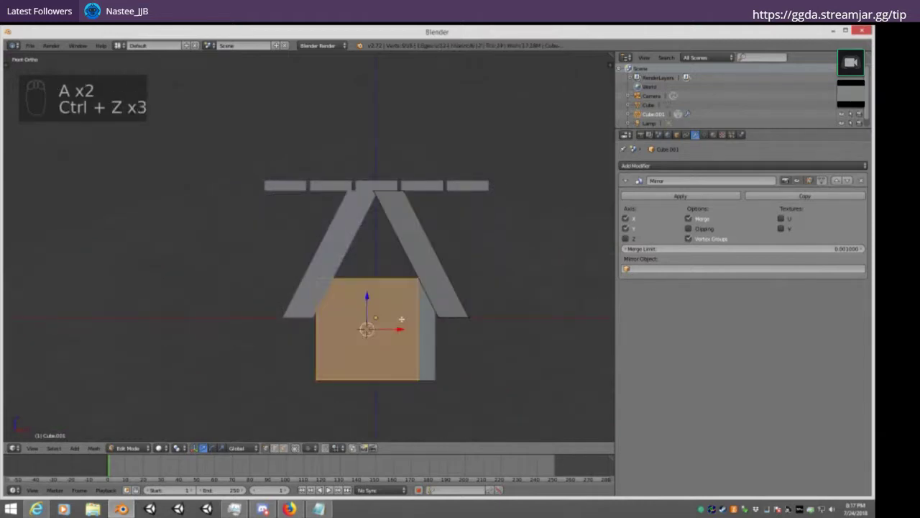
key("KP_1")
key("KP_3")
middle_click_drag(454, 288, 391, 289)
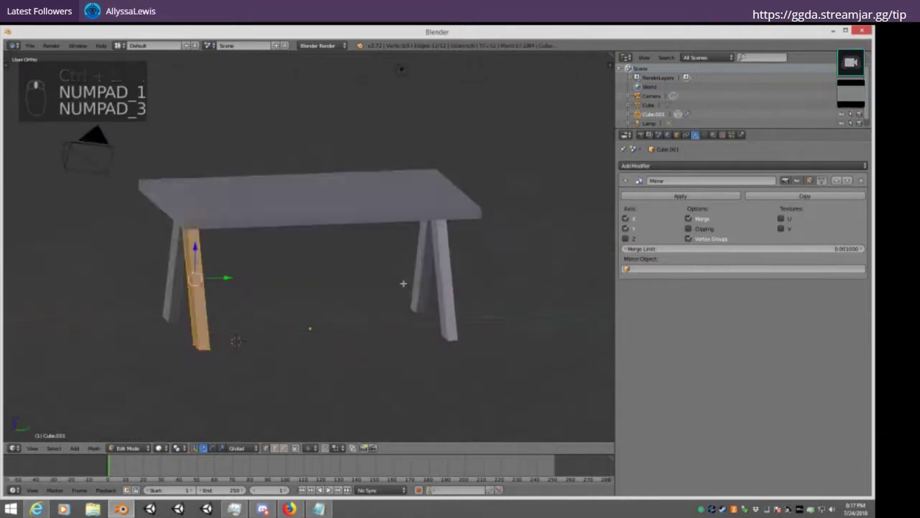
Try adding a separate cube object at the off-center 3D cursor in the right view, and undo it
key("Tab")
key("KP_1")
key("KP_3")
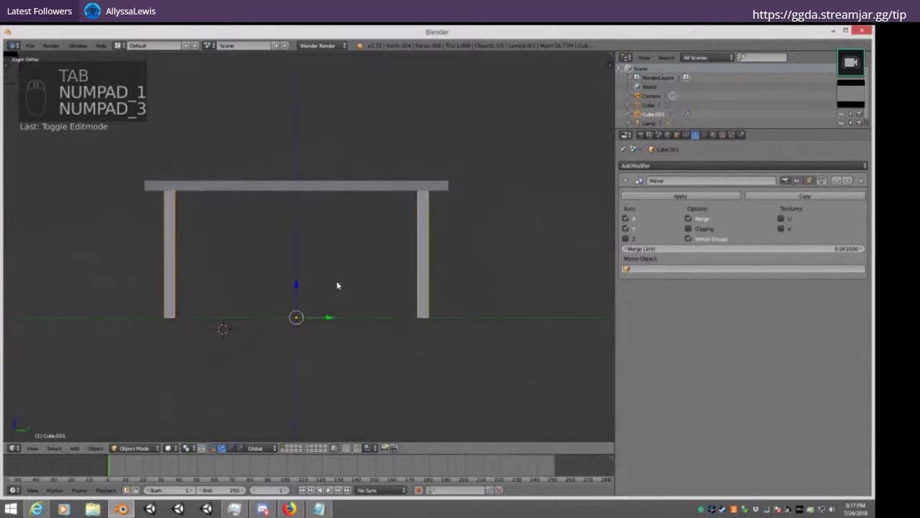
key("shift+a")
mouse_move(309, 281)
left_click(376, 292)
key("Tab")
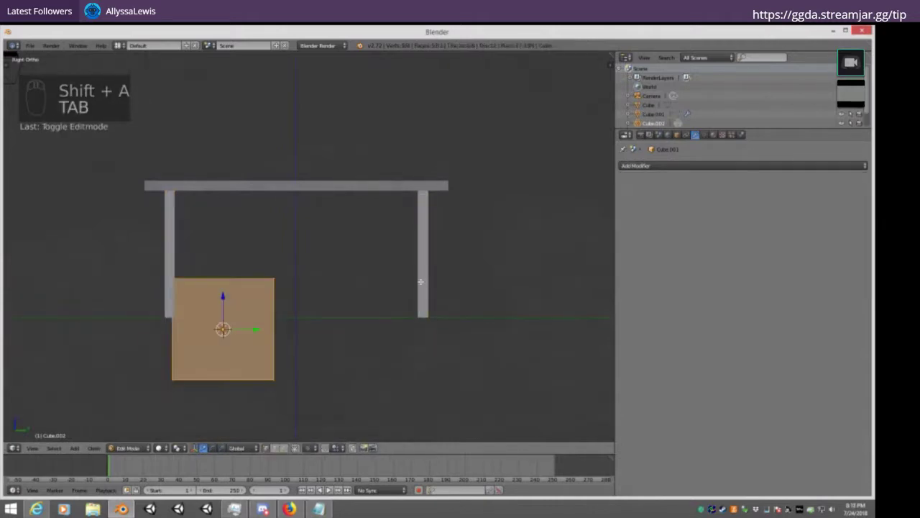
key("ctrl+z")
key("ctrl+z")
key("ctrl+z")
Reset the 3D cursor to the world origin and delete the leftover empty cube object
key("shift+c")
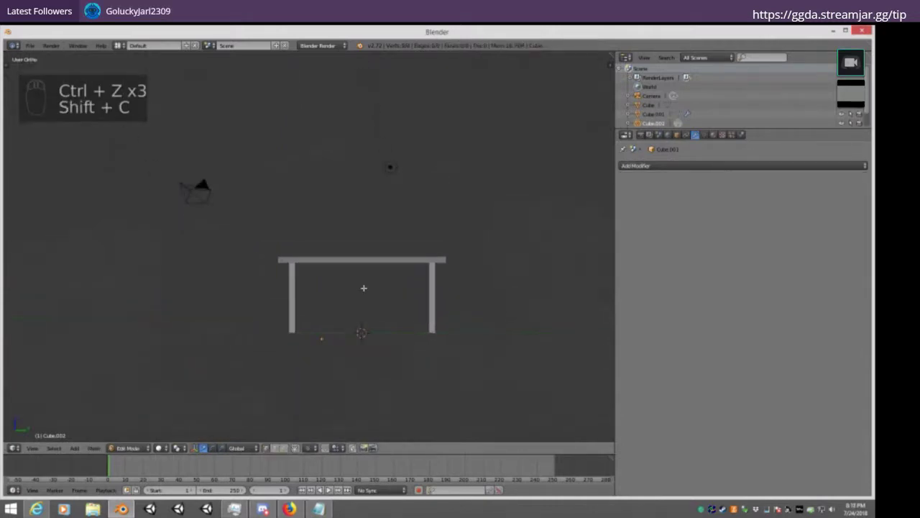
scroll(363, 309, "up", 3)
scroll(355, 232, "down", 2)
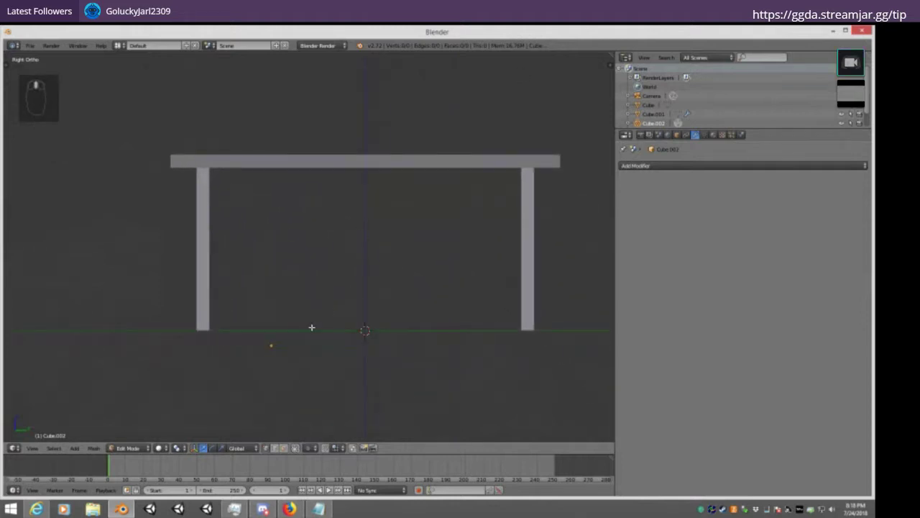
key("Tab")
key("x")
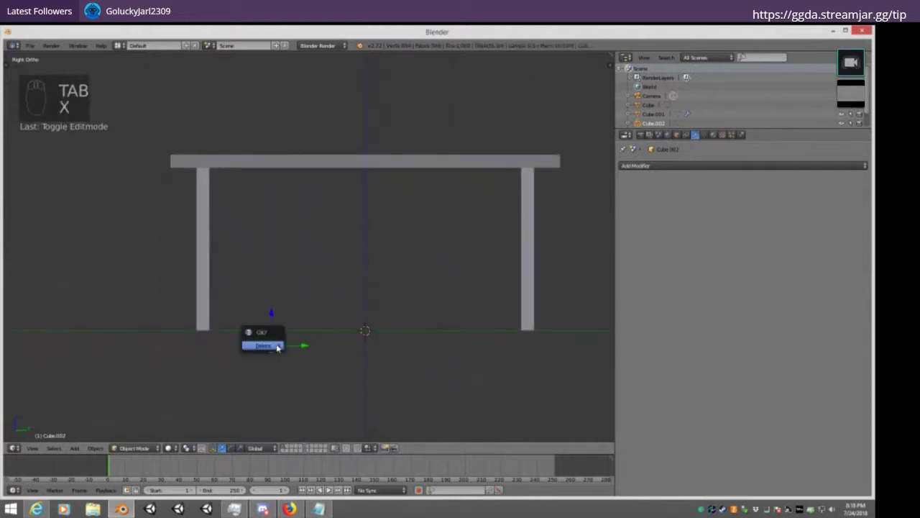
left_click(277, 344)
Add a new cube mesh at the world origin and enter Edit Mode on it
key("shift+a")
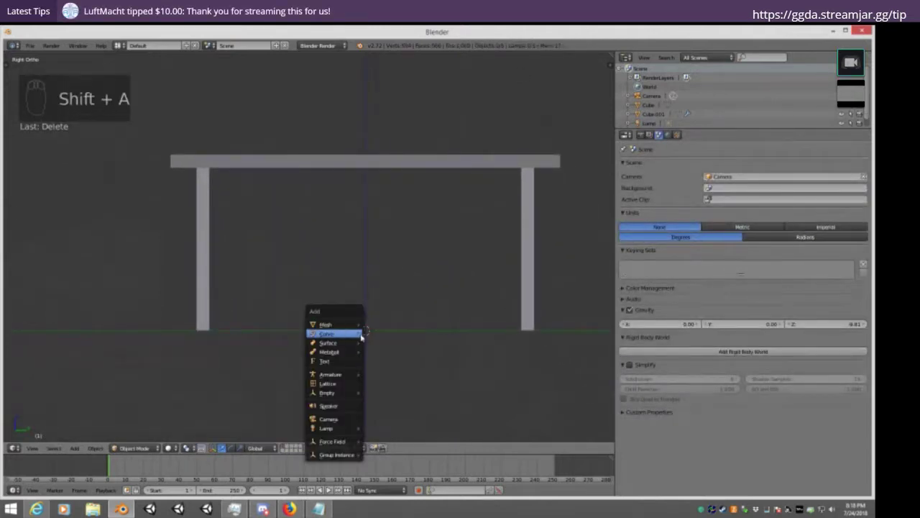
left_click(375, 334)
key("Tab")
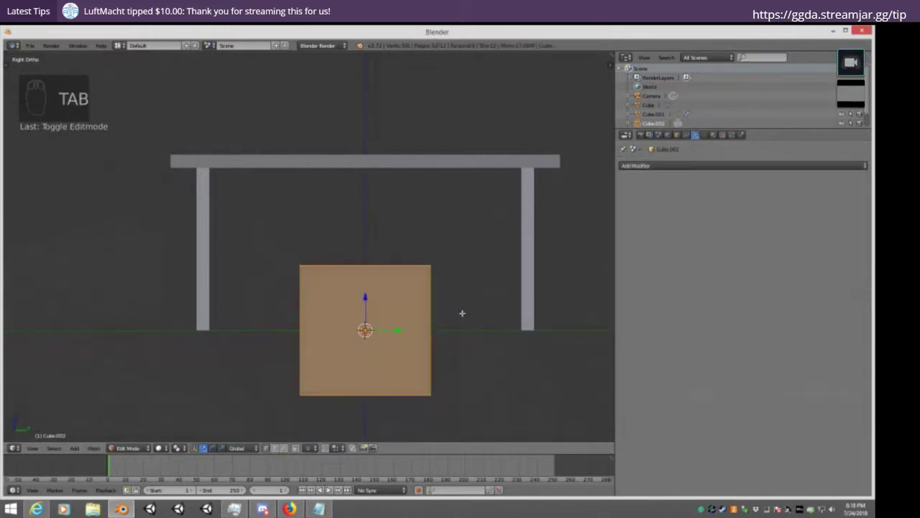
Scale the cube down along Y and Z into a crossbar and move it to the outer side of the legs at the negative Y end
key("s")
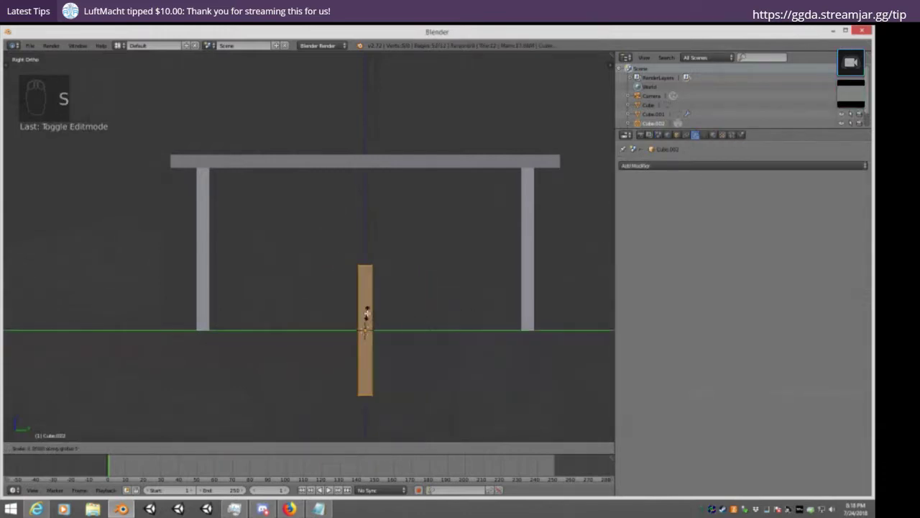
left_click(374, 316)
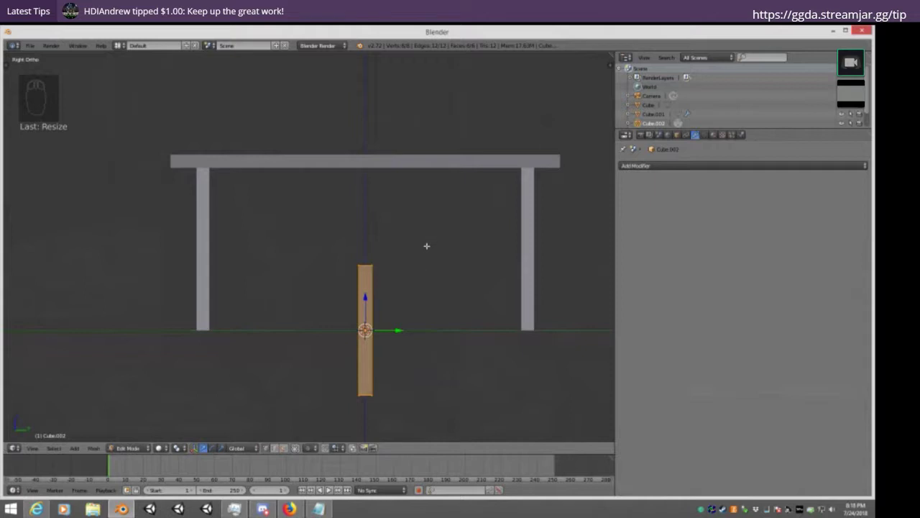
key("s")
left_click(383, 313)
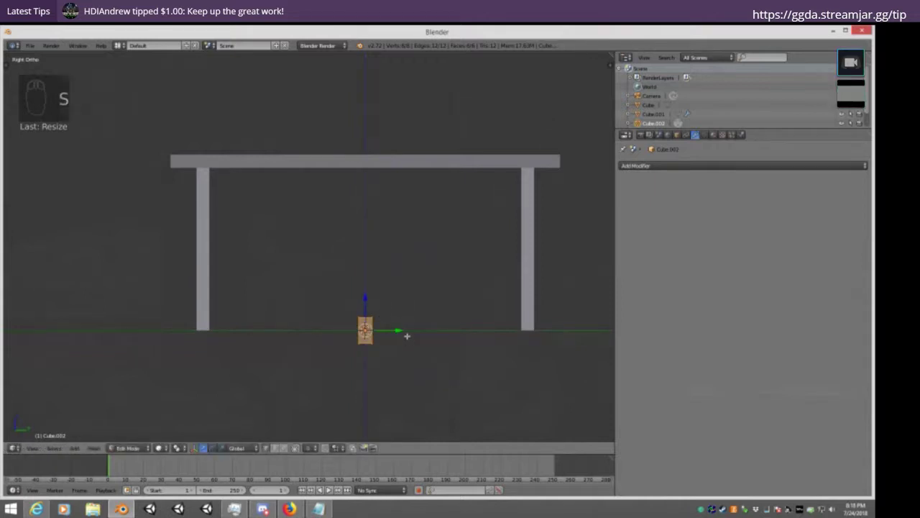
key("g")
left_click(224, 269)
In the front view, lengthen the crossbar along X to span both slanted legs and lower it slightly
key("KP_1")
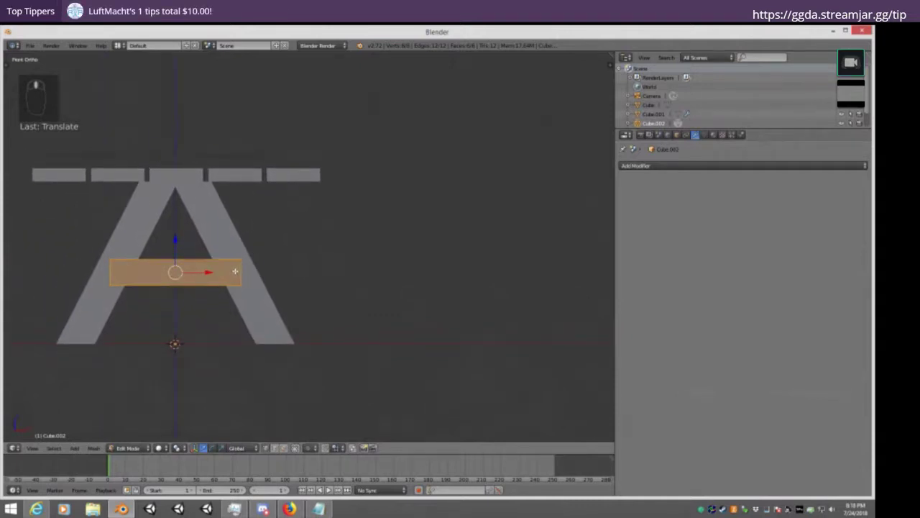
key("s")
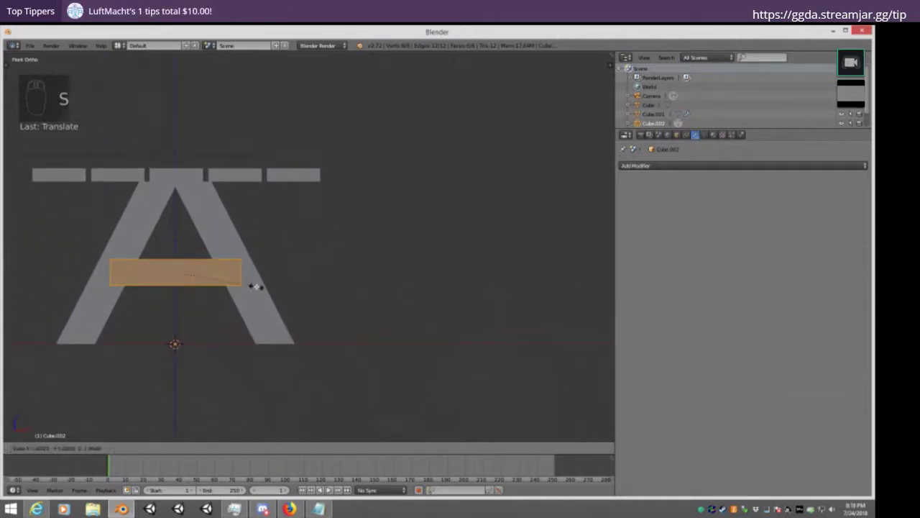
left_click(314, 287)
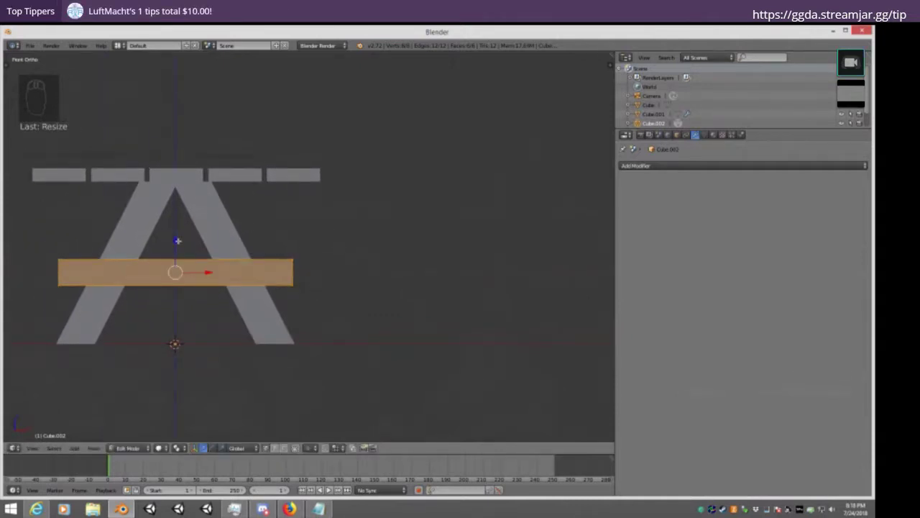
left_click_drag(176, 240, 350, 251)
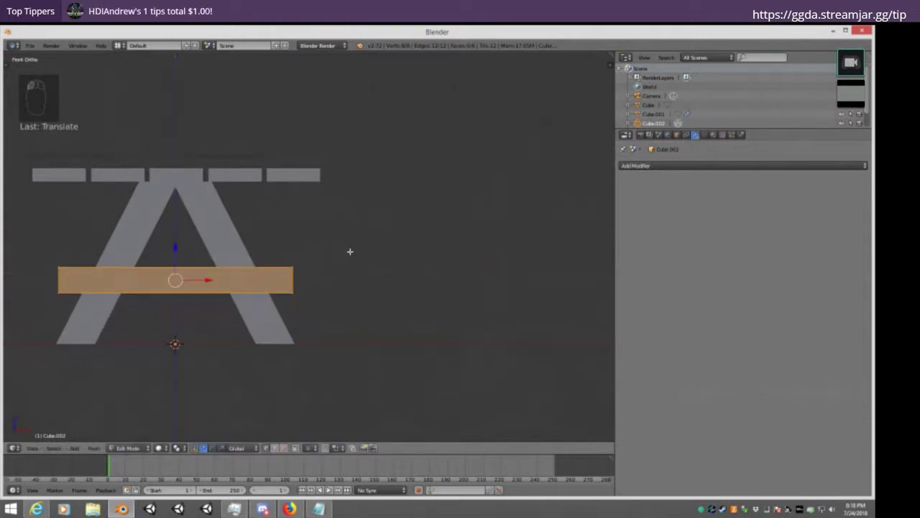
key("s")
left_click(319, 273)
Add a Mirror modifier to the crossbar, mirroring along Y instead of X, and return to Object Mode
middle_click_drag(406, 215, 501, 251)
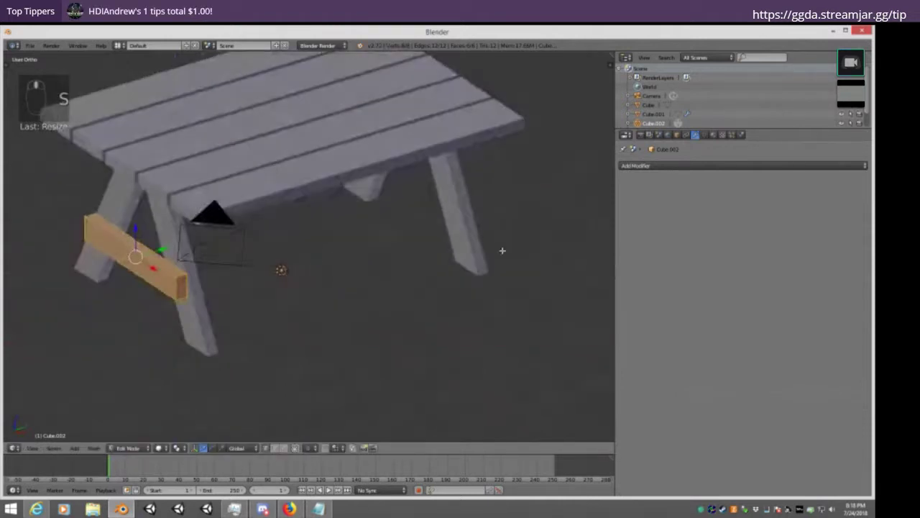
left_click(698, 166)
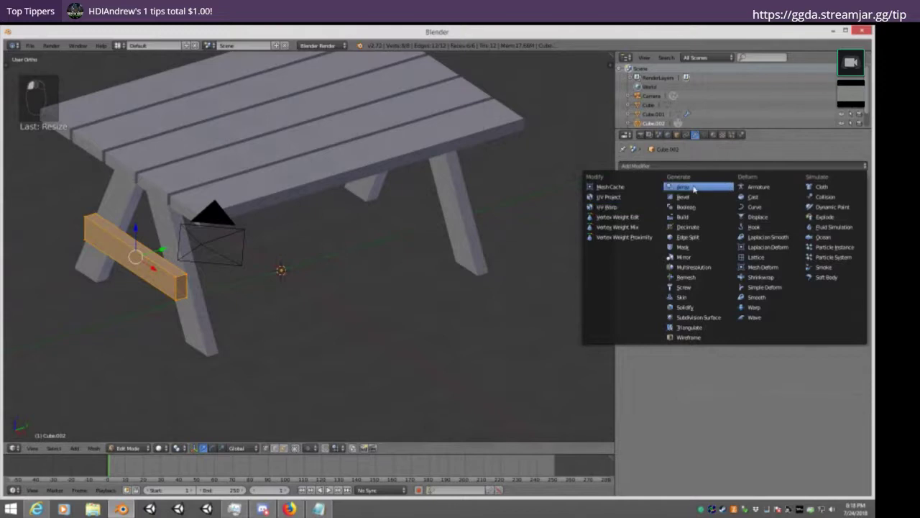
left_click(686, 257)
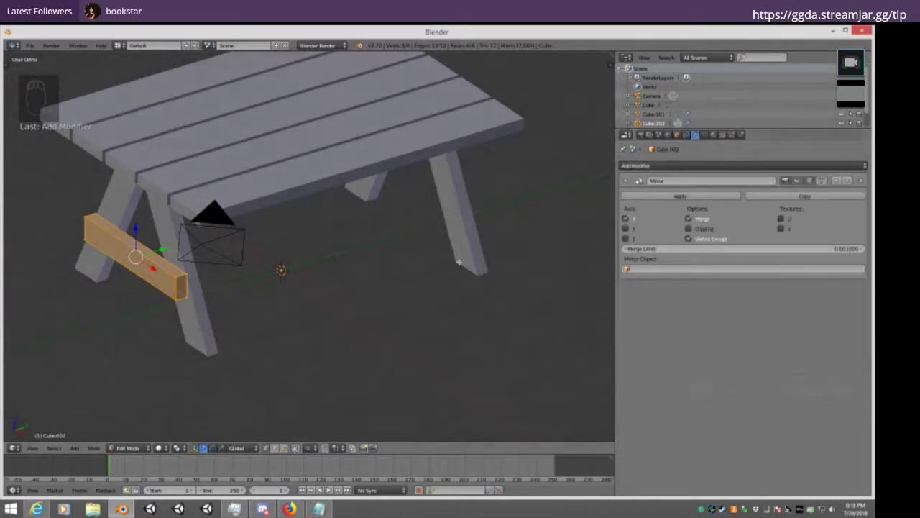
left_click(625, 229)
middle_click_drag(441, 264, 344, 232)
key("Tab")
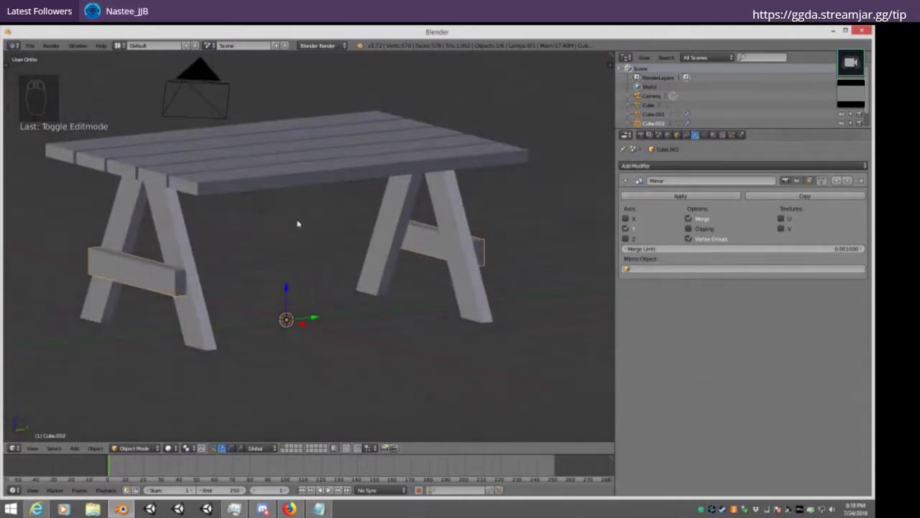
scroll(297, 222, "down", 2)
Apply the Mirror modifiers on the crossbars and on the legs
right_click(300, 192)
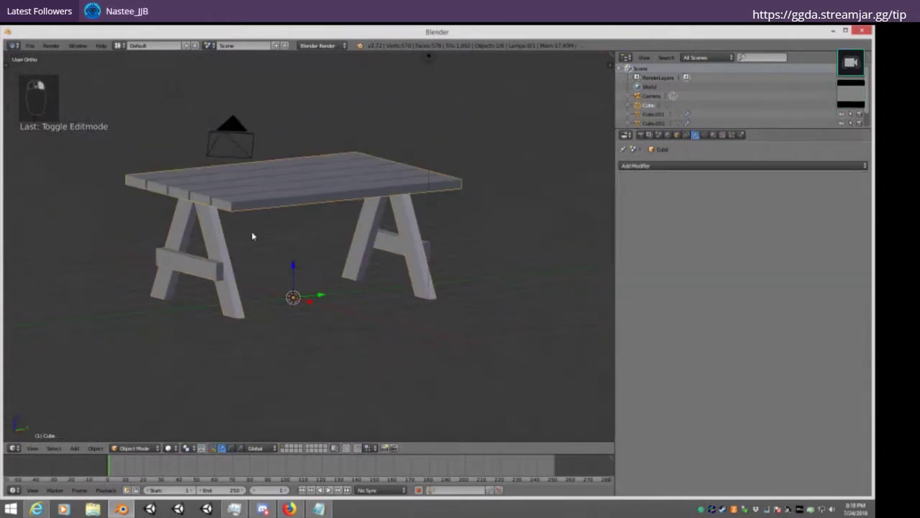
right_click(219, 259)
key("g")
left_click(216, 267)
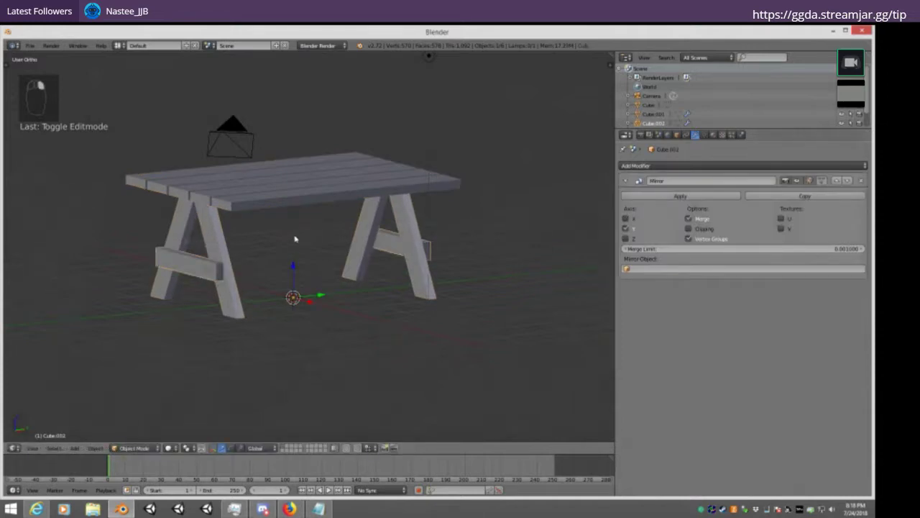
middle_click_drag(295, 240, 222, 230)
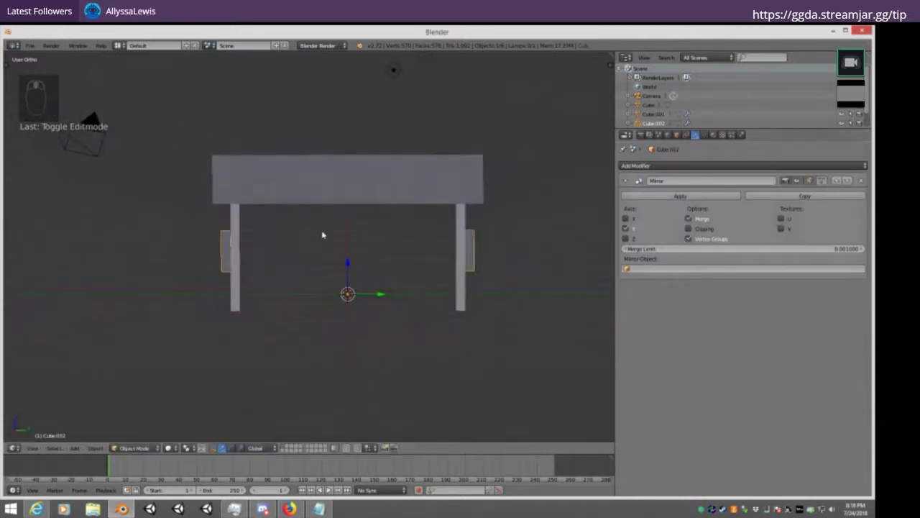
middle_click_drag(401, 188, 295, 191)
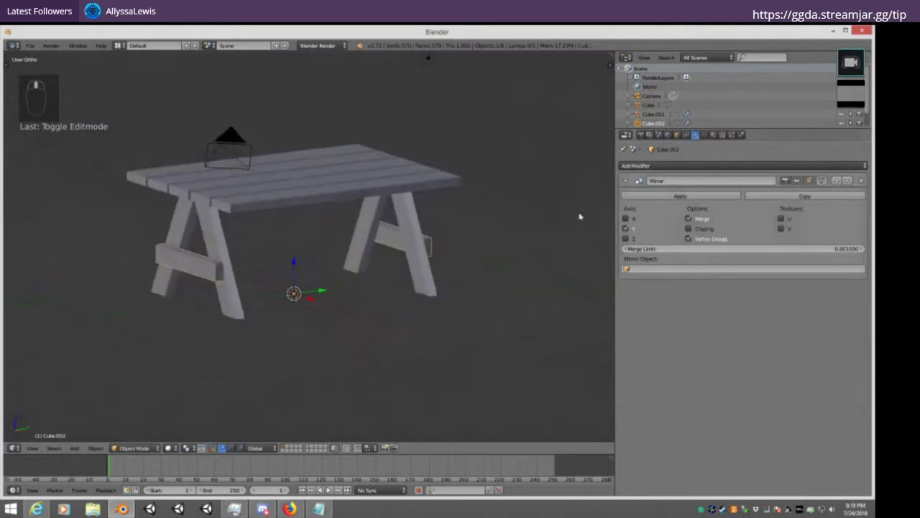
left_click(680, 197)
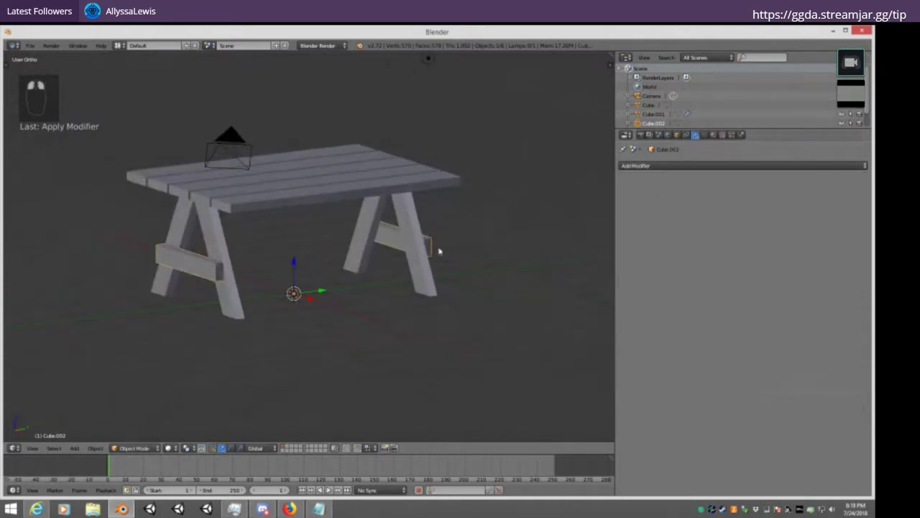
key("ctrl+z")
key("ctrl+shift+z")
middle_click_drag(267, 220, 353, 230)
right_click(487, 241)
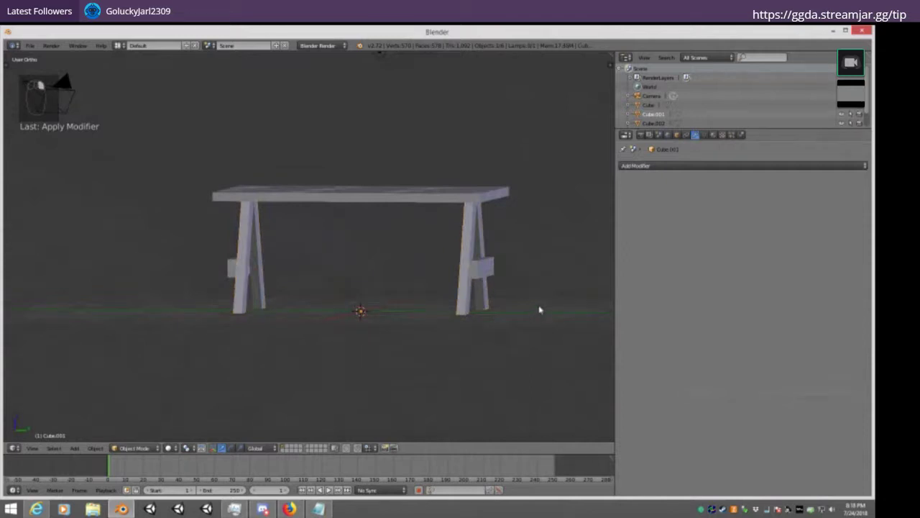
Box-select the tabletop, legs and crossbars and join them into a single object
key("b")
left_click_drag(547, 326, 417, 142)
middle_click_drag(400, 142, 324, 220)
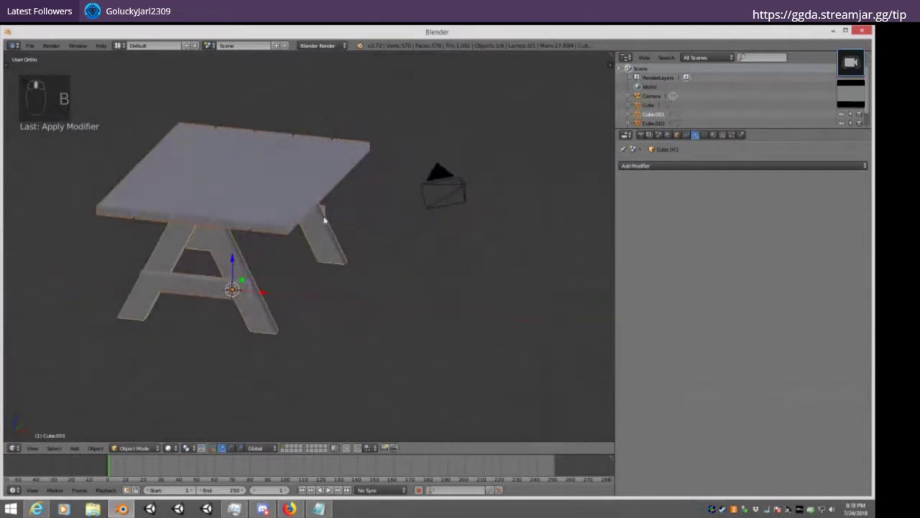
key("ctrl+j")
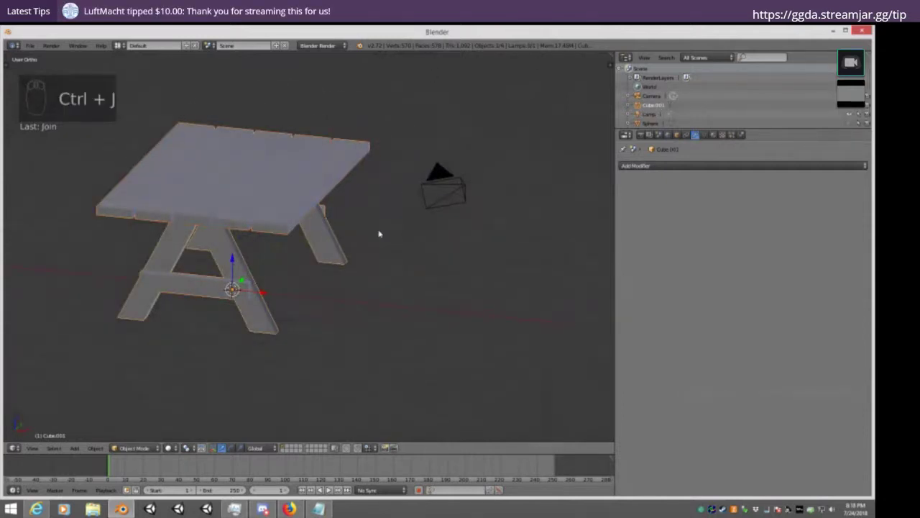
Enter Edit Mode on the joined table and view its mesh from the front and right sides
key("Tab")
middle_click_drag(302, 218, 192, 208)
key("KP_1")
key("KP_3")
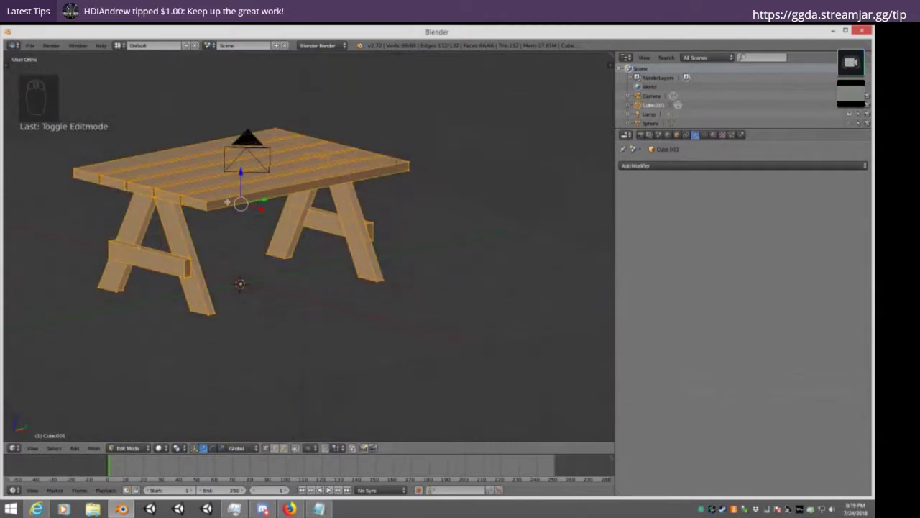
Delete the entire wooden table object from the scene
key("Tab")
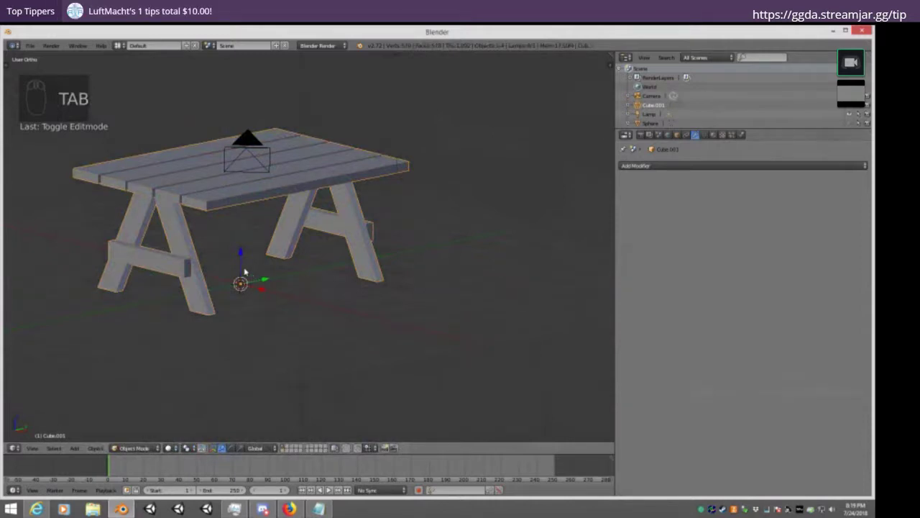
left_click_drag(242, 262, 295, 201)
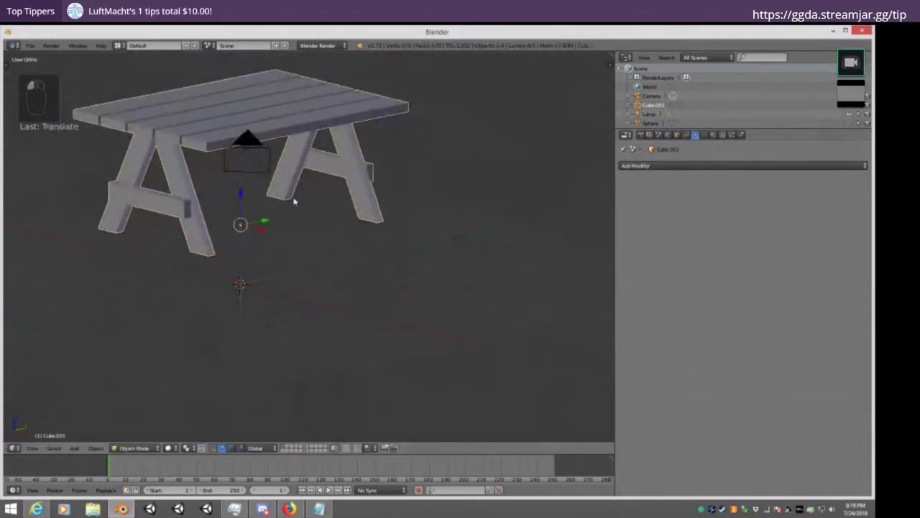
key("ctrl+z")
key("x")
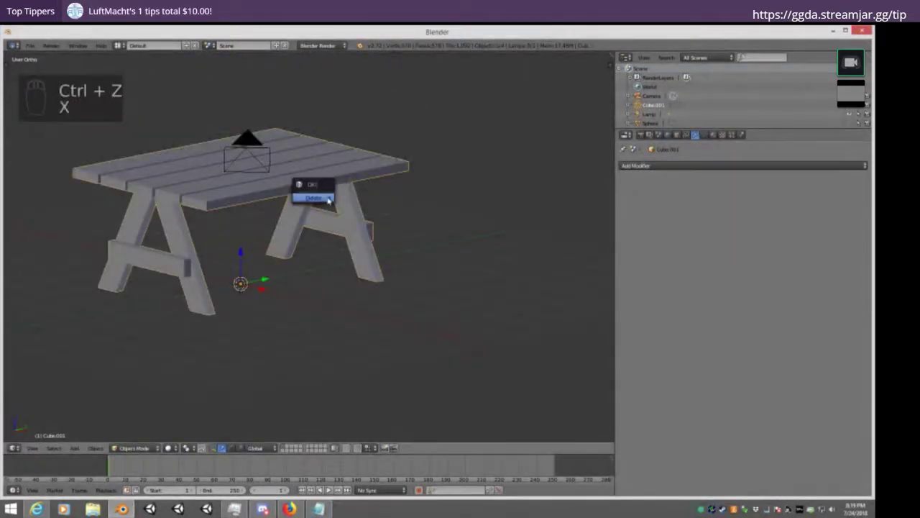
left_click(309, 199)
Add a cube mesh at the scene origin while in front view
middle_click_drag(421, 256, 405, 261, "shift")
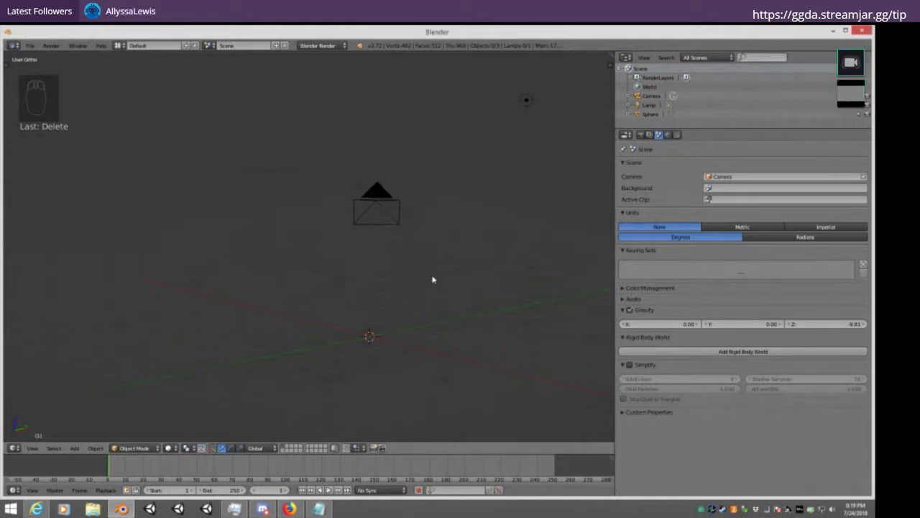
key("KP_1")
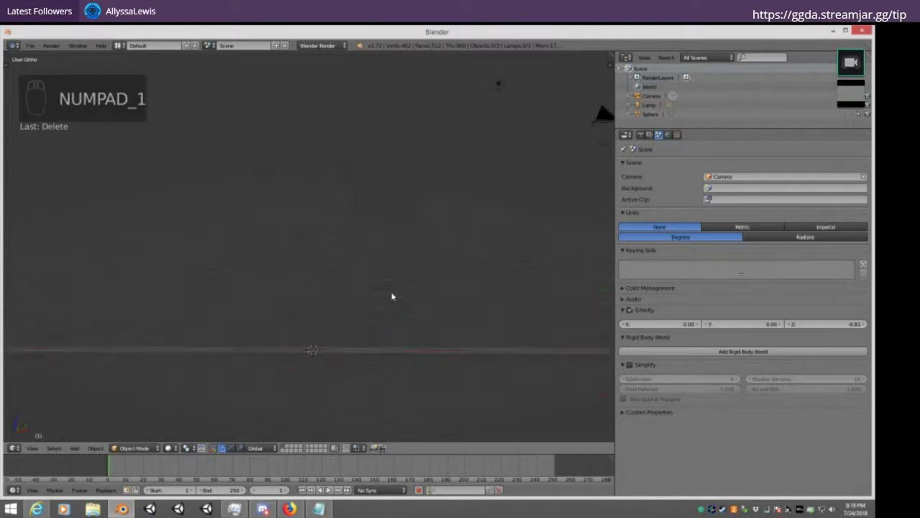
middle_click_drag(426, 208, 395, 222, "shift")
key("shift+a")
mouse_move(395, 223)
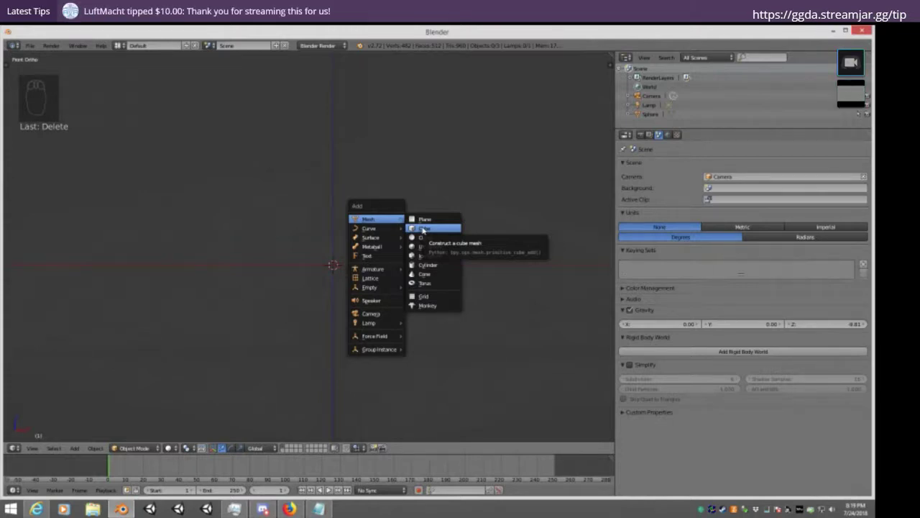
left_click(424, 229)
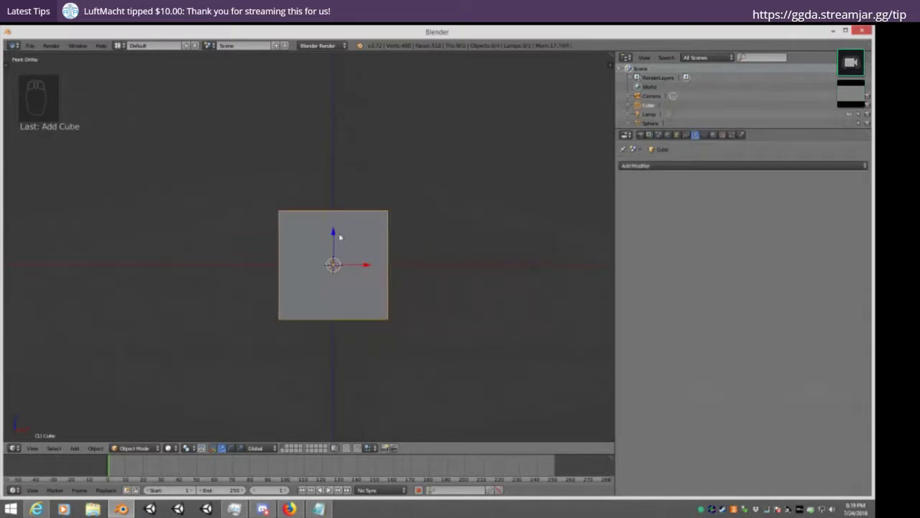
In Edit Mode, raise the cube's four bottom vertices to the height of the origin, halving its height
key("Tab")
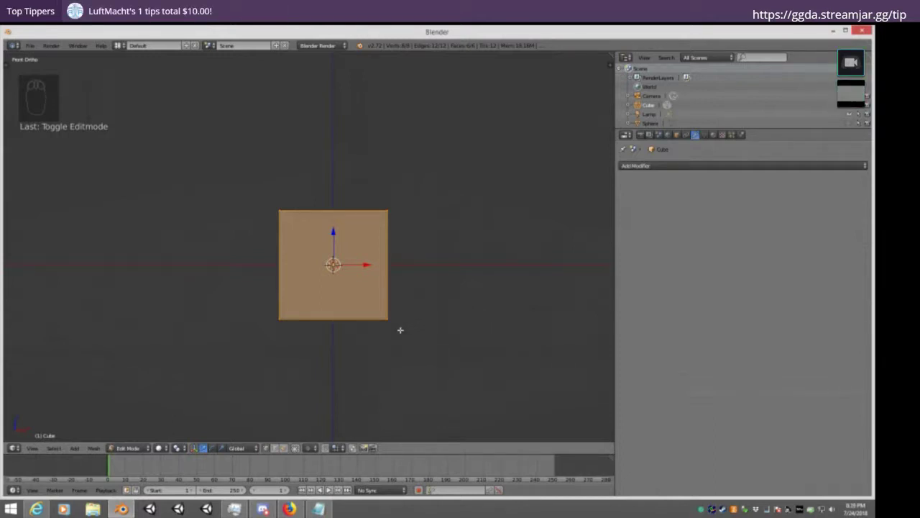
key("Tab")
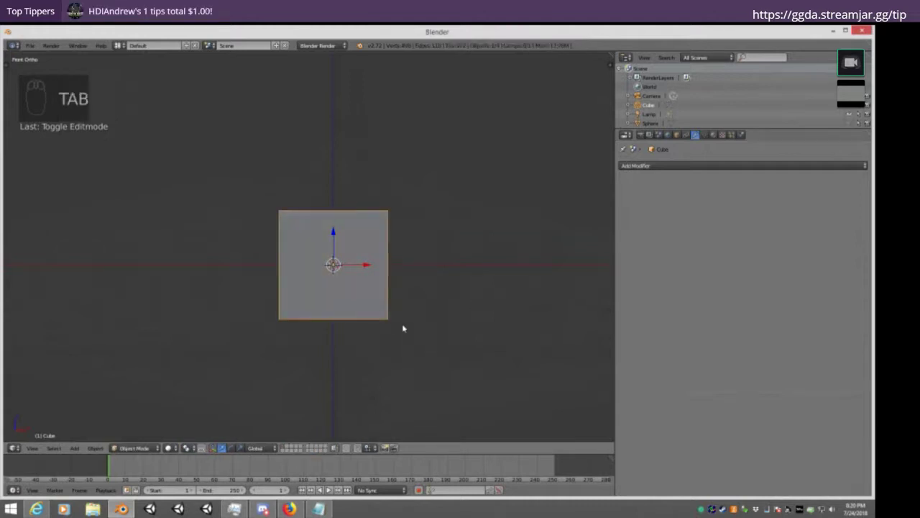
key("Tab")
key("a")
key("a")
key("a")
key("b")
left_click_drag(403, 333, 208, 291)
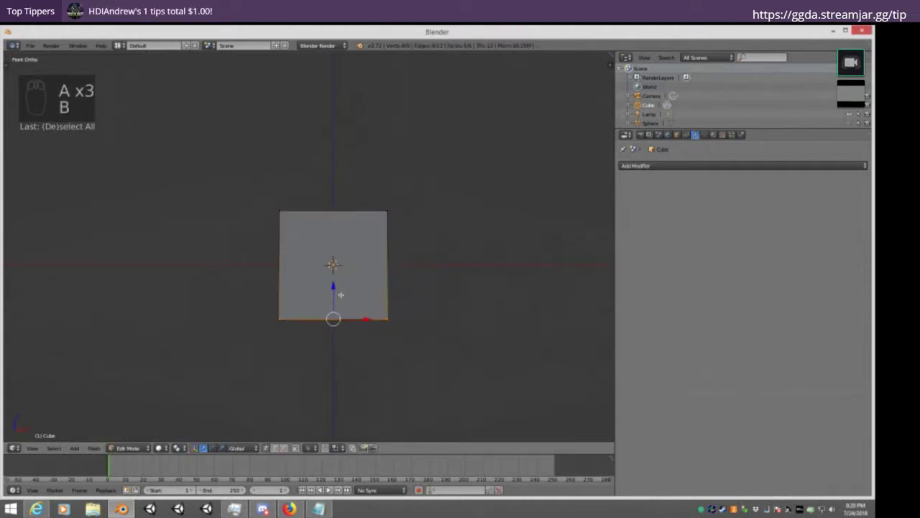
left_click_drag(341, 293, 344, 238)
key("a")
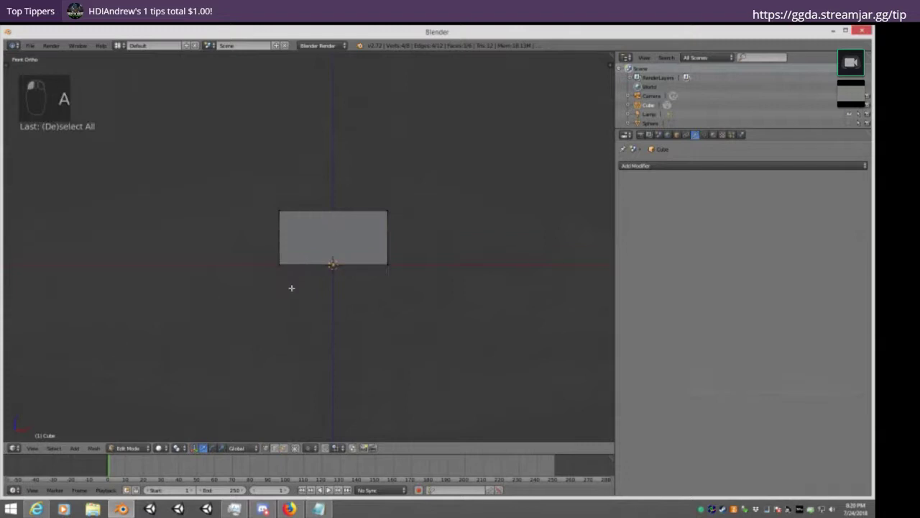
Move the four vertices on the cube's negative X side to the vertical Z axis, halving its width
key("b")
left_click_drag(306, 300, 274, 188)
left_click_drag(311, 239, 366, 246)
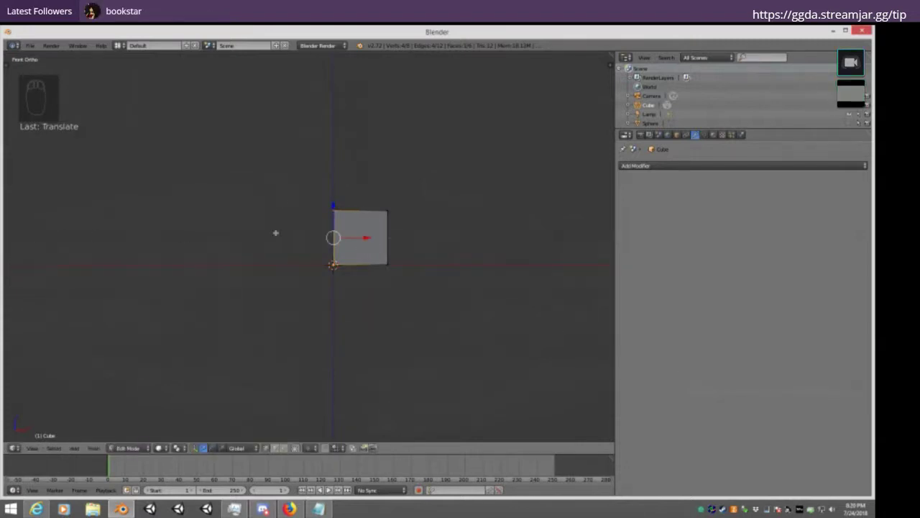
key("a")
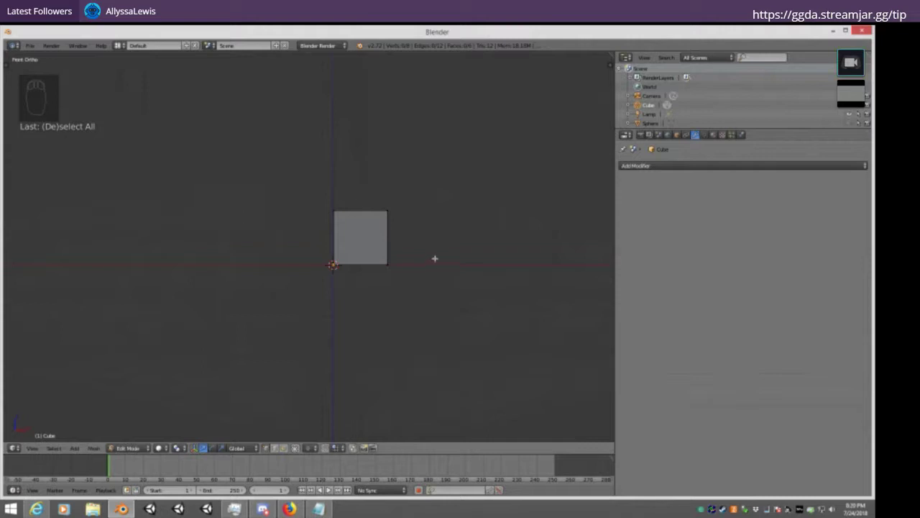
Undo the moves of the cube's bottom and negative X side vertices and redo them
middle_click_drag(434, 258, 433, 291)
middle_click_drag(403, 233, 353, 208)
key("KP_1")
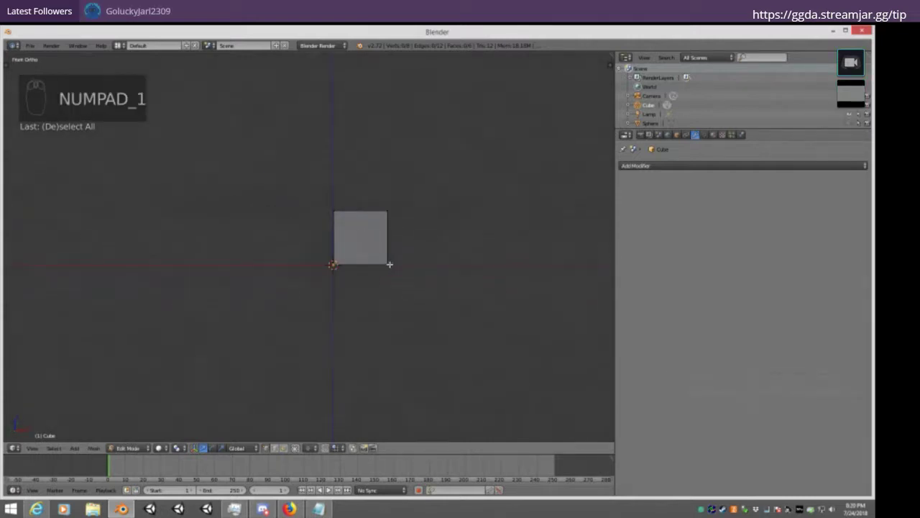
key("ctrl+z")
key("ctrl+z")
key("ctrl+z")
key("ctrl+z")
key("ctrl+z")
key("ctrl+z")
key("ctrl+z")
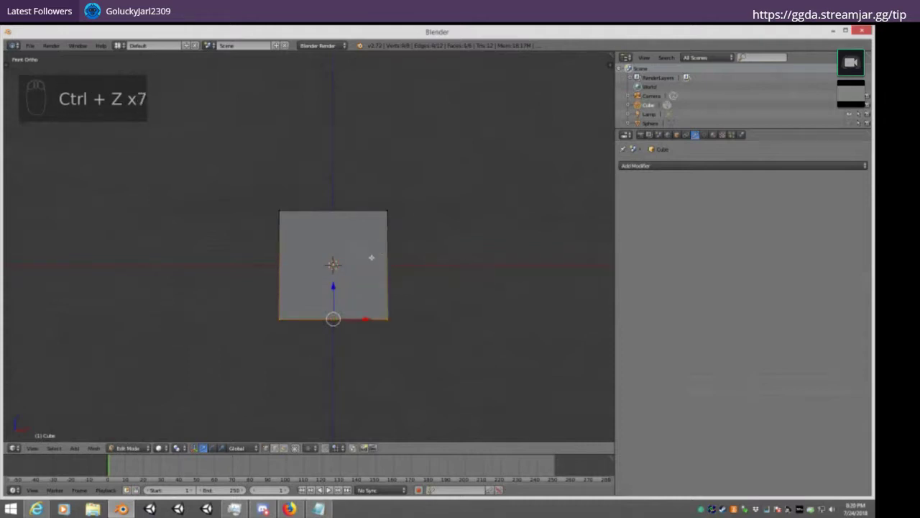
key("ctrl+shift+z")
key("ctrl+shift+z")
key("ctrl+shift+z")
key("ctrl+shift+z")
key("ctrl+shift+z")
key("ctrl+shift+z")
key("ctrl+shift+z")
key("ctrl+shift+z")
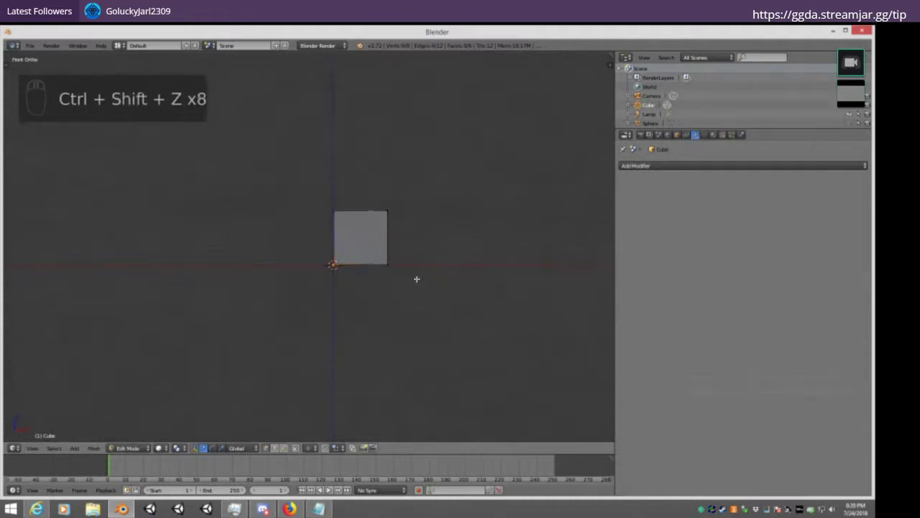
Examine the reshaped box in front and right orthographic views and from several perspective angles
middle_click_drag(417, 279, 461, 261)
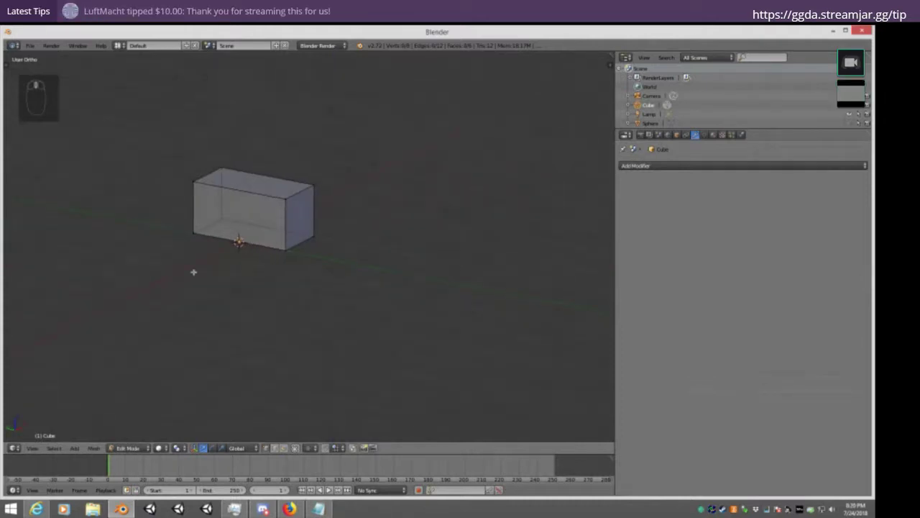
key("KP_1")
key("KP_3")
key("KP_1")
key("a")
key("a")
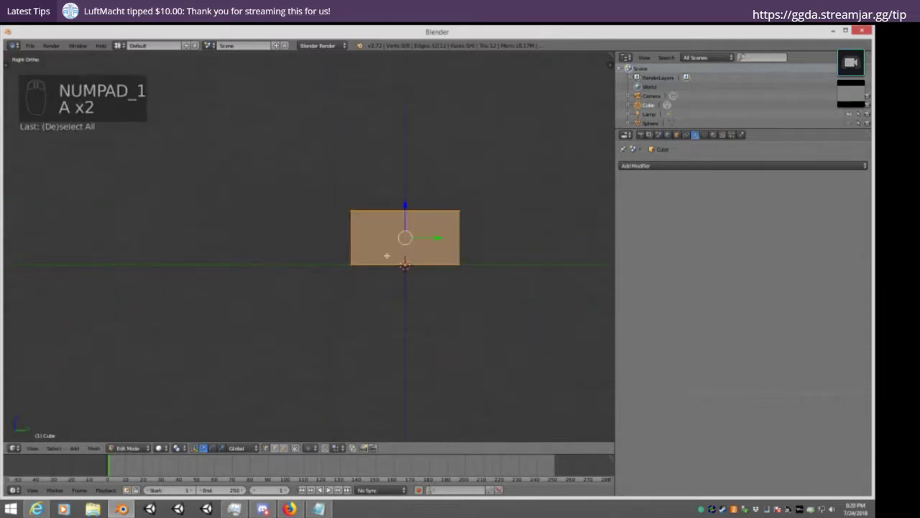
middle_click_drag(391, 257, 367, 241)
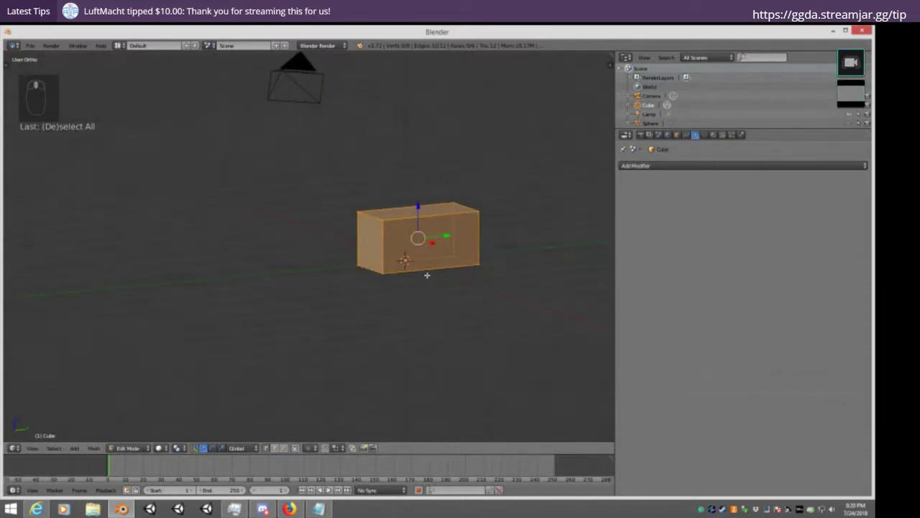
middle_click_drag(464, 256, 364, 276)
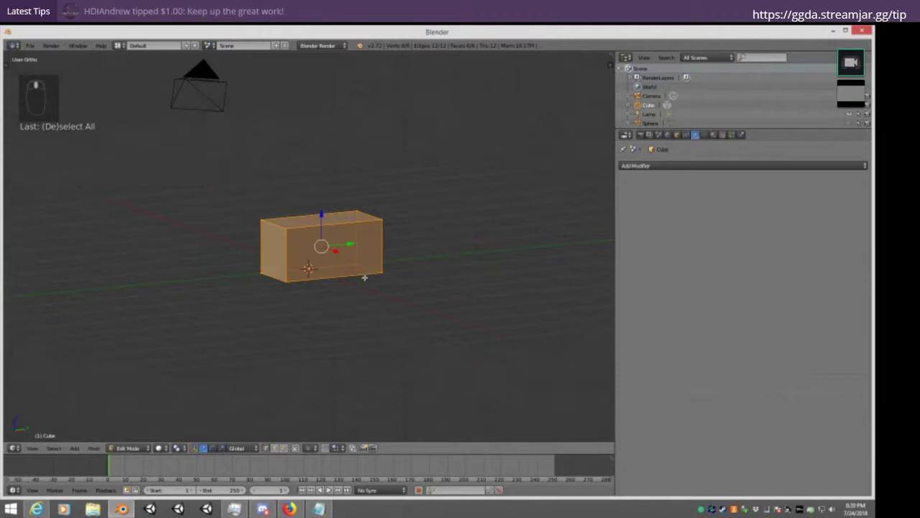
key("KP_1")
key("KP_3")
key("KP_1")
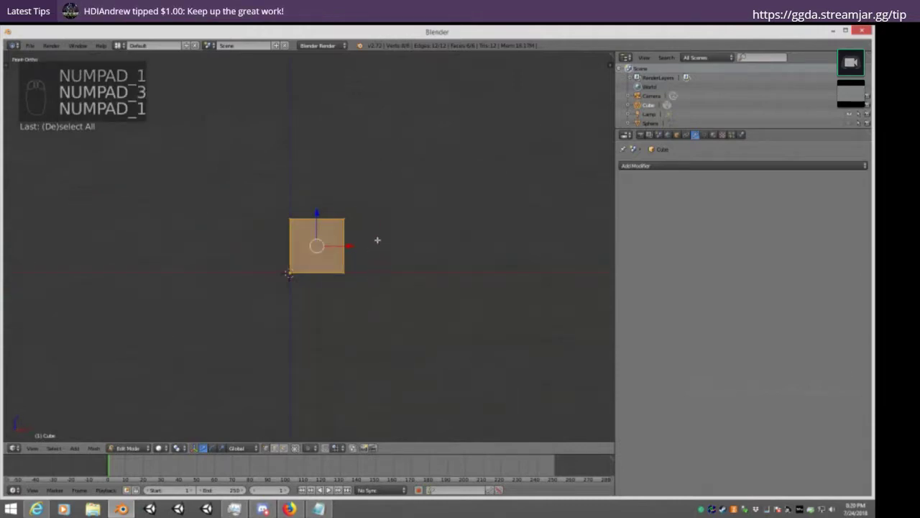
key("KP_1")
key("KP_3")
middle_click_drag(271, 246, 325, 264)
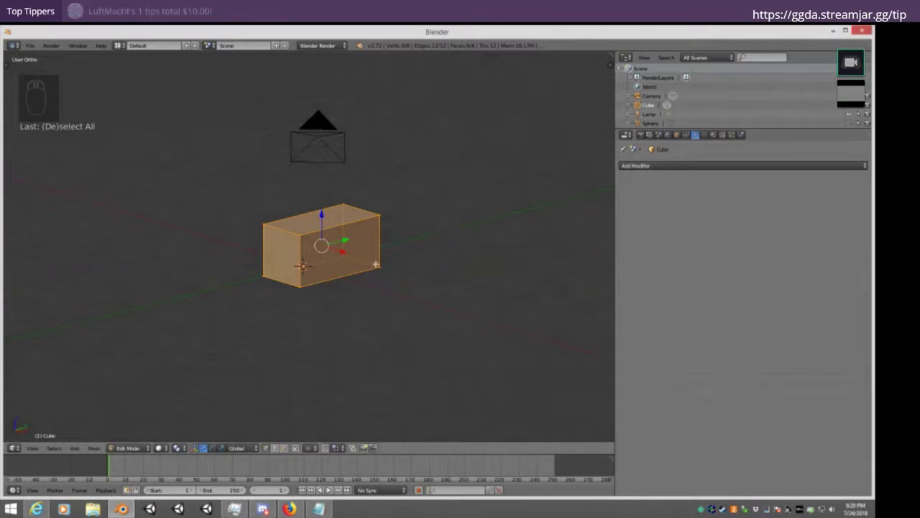
key("KP_1")
key("KP_2")
key("KP_1")
key("KP_3")
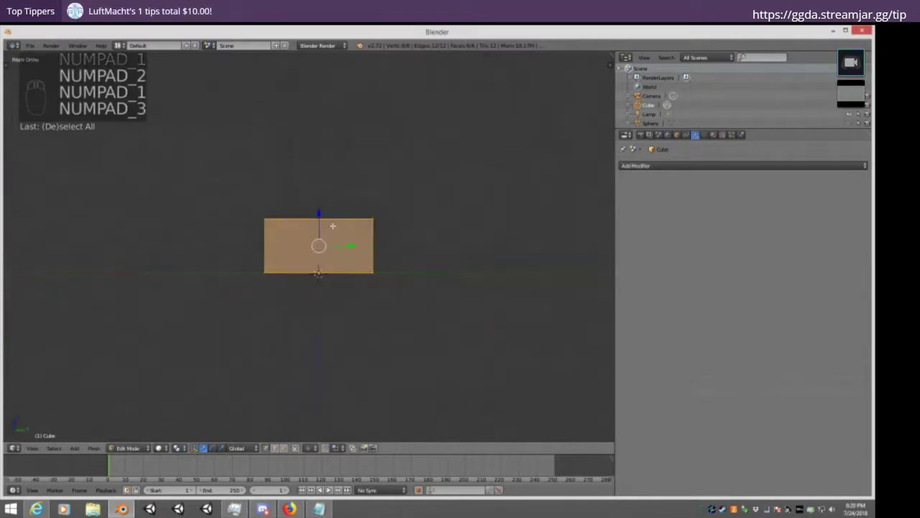
mouse_move(374, 262)
middle_mouse_down()
mouse_move(325, 253)
mouse_move(386, 249)
middle_mouse_up()
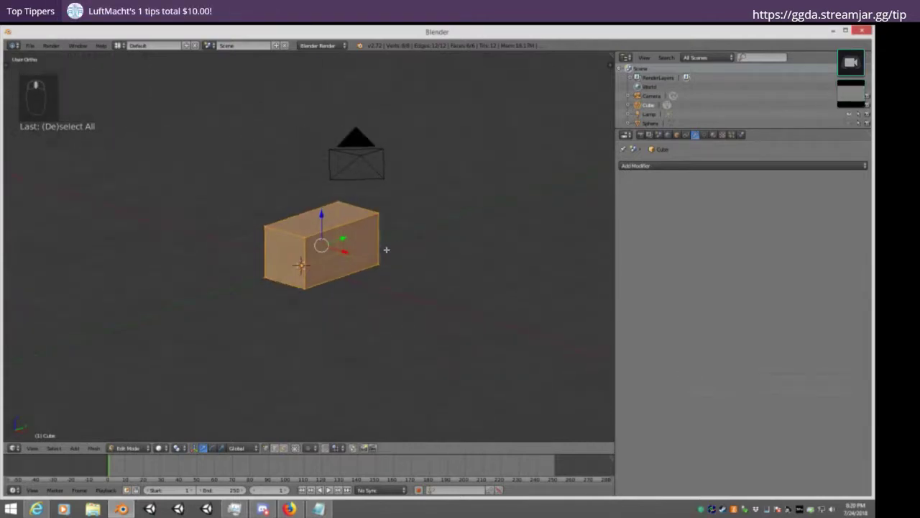
key("KP_1")
key("a")
key("a")
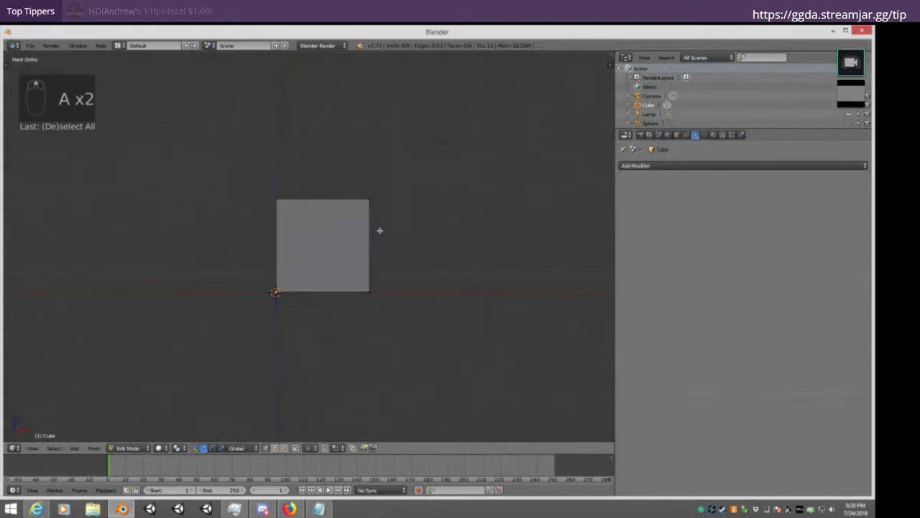
key("KP_1")
key("KP_3")
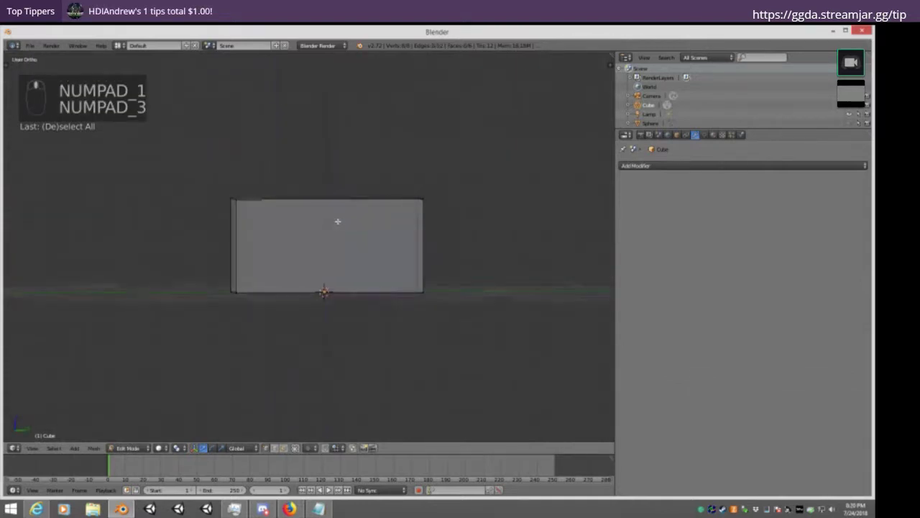
Scale the whole box along the global Y axis to make it a longer block
middle_click_drag(338, 220, 335, 236)
key("a")
key("s")
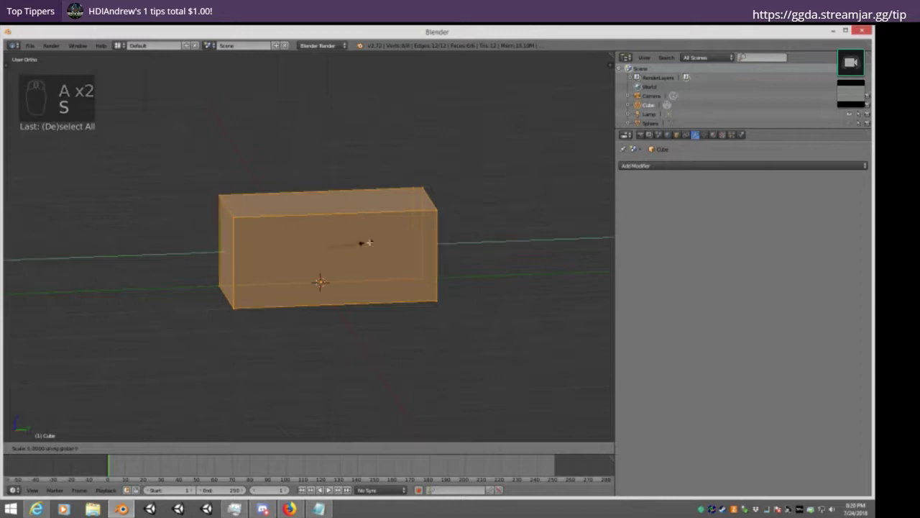
left_click(381, 240)
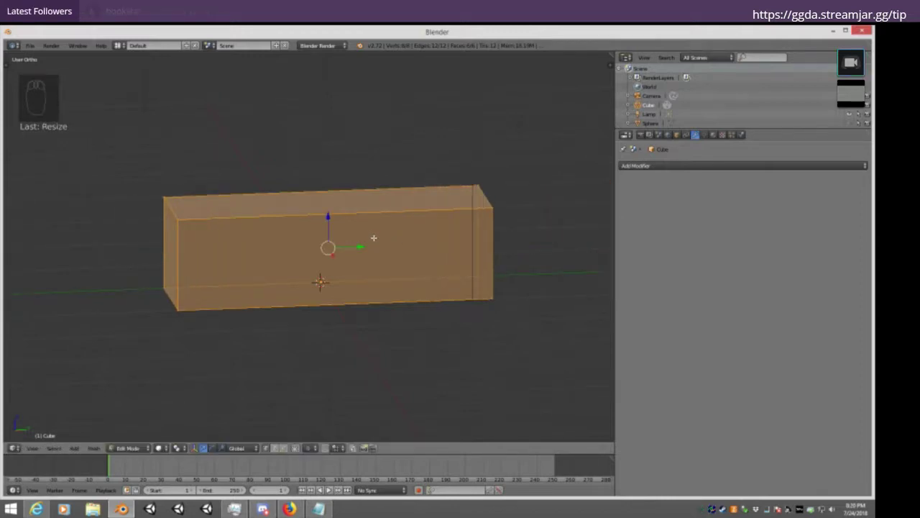
Try a horizontal loop cut around the long box, slid up close to its top face
key("KP_1")
middle_click_drag(345, 216, 371, 267)
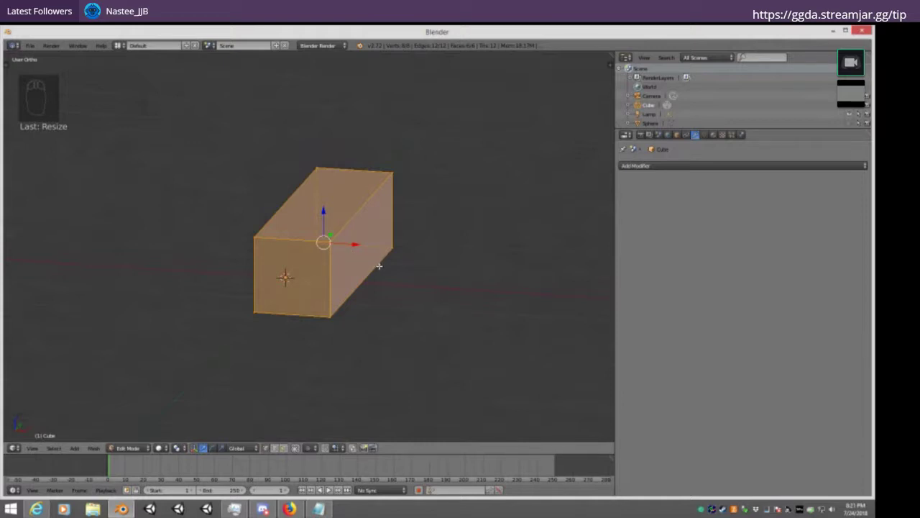
key("a")
scroll(322, 281, "up", 2)
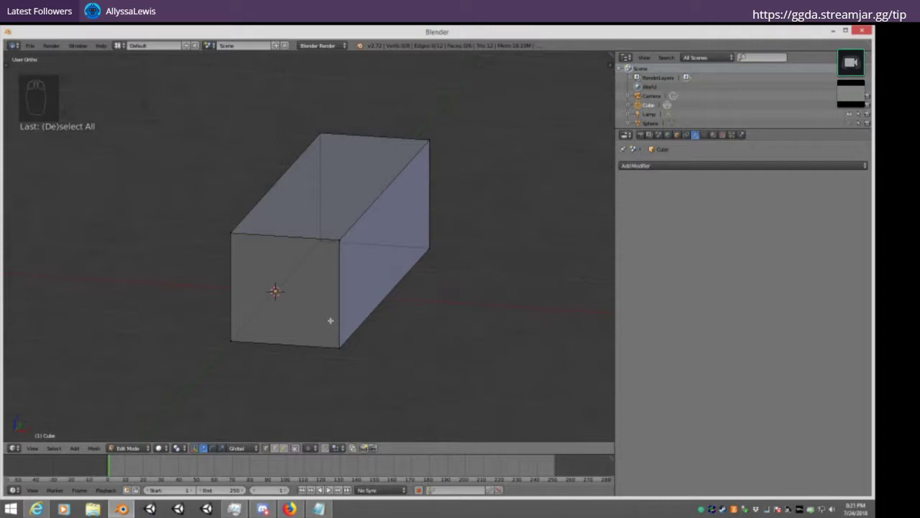
key("ctrl+r")
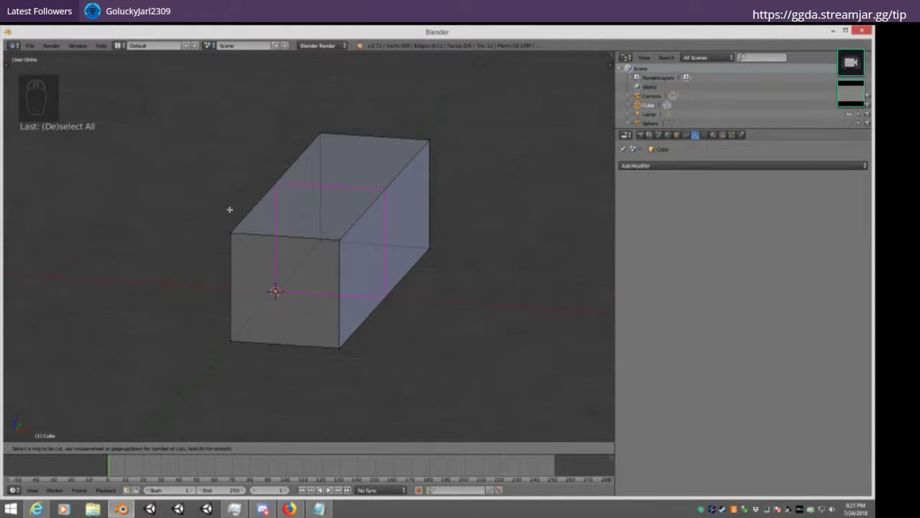
left_click(331, 284)
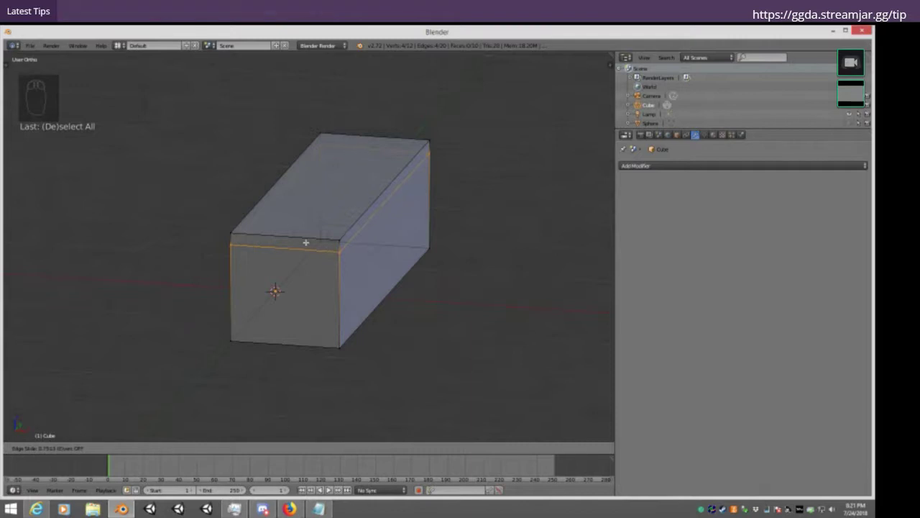
left_click(306, 243)
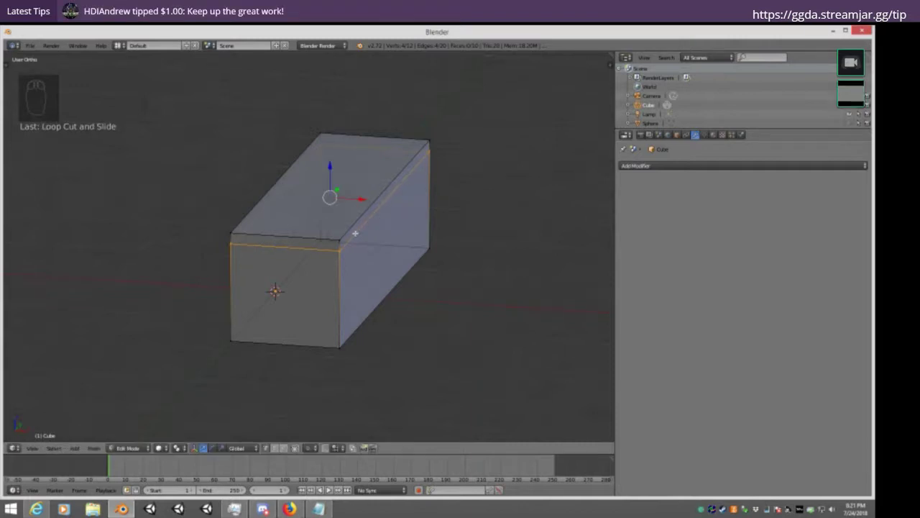
key("ctrl+z")
key("ctrl+z")
key("ctrl+z")
Try a horizontal loop cut centred around the long box, and undo it
key("ctrl+r")
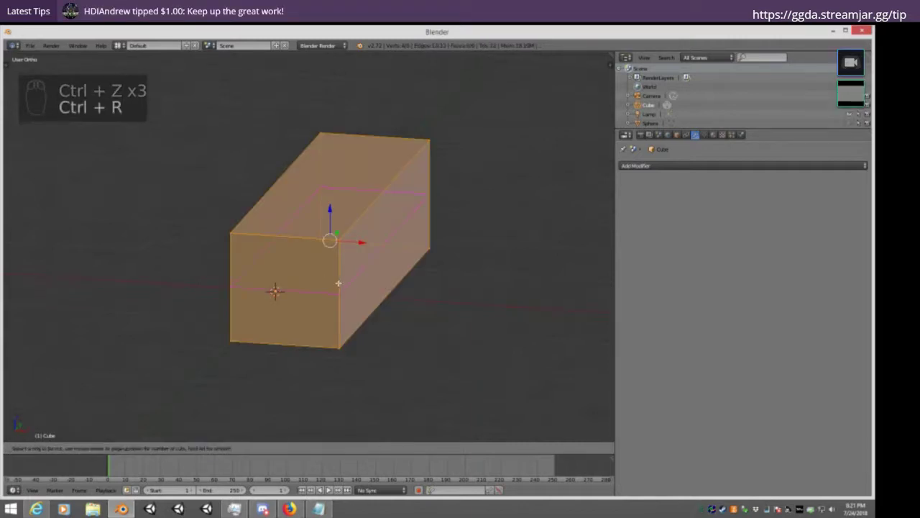
left_click(339, 285)
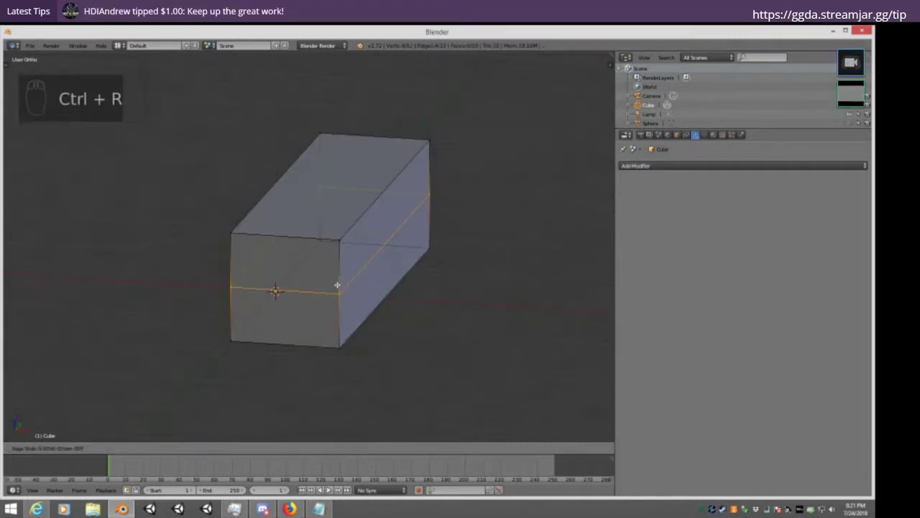
right_click(329, 240)
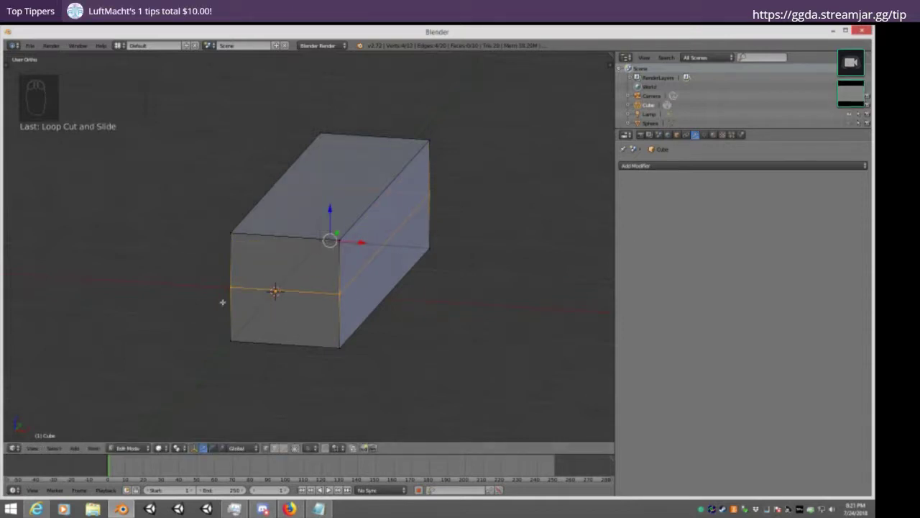
key("ctrl+z")
Try a horizontal loop cut slid up above the middle of the box, and undo it
key("ctrl+r")
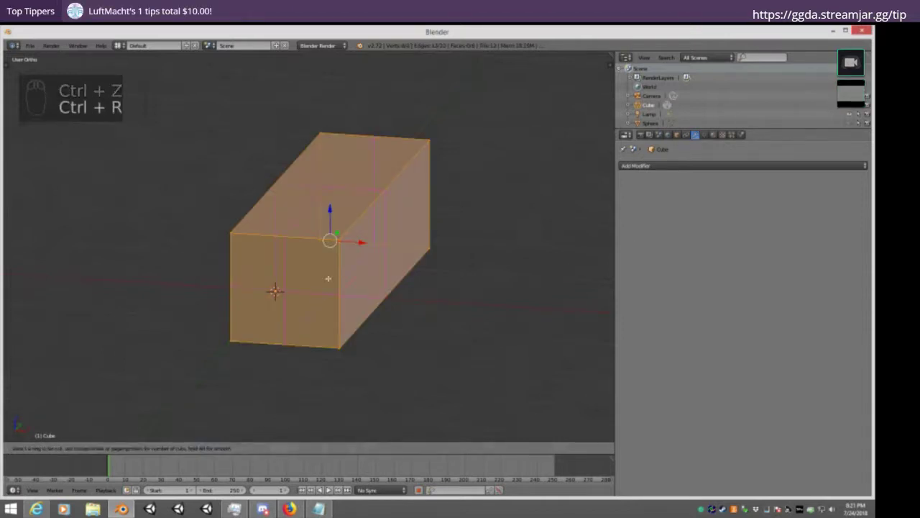
left_click(338, 286)
left_click(514, 256)
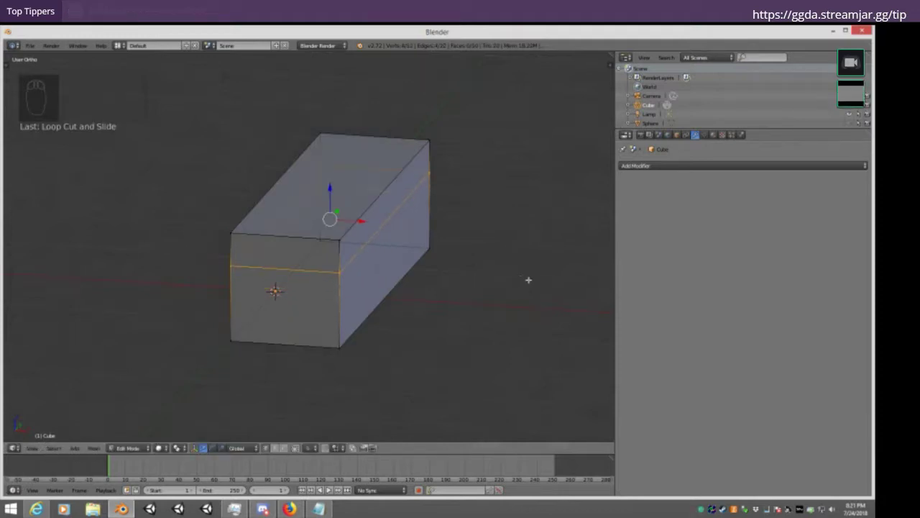
key("ctrl+z")
Deselect the mesh and cut the box with four evenly spaced horizontal edge loops, without sliding them
left_click(501, 292)
key("a")
key("ctrl+r")
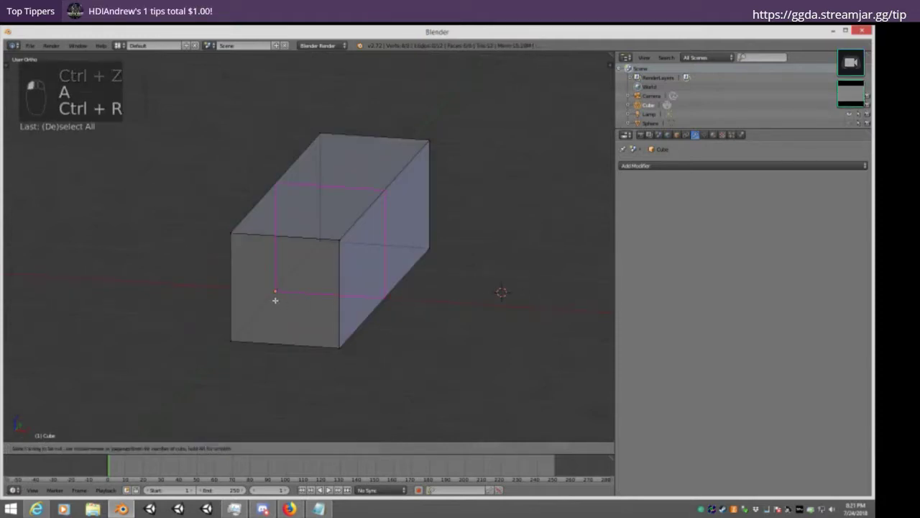
scroll(339, 282, "up", 10)
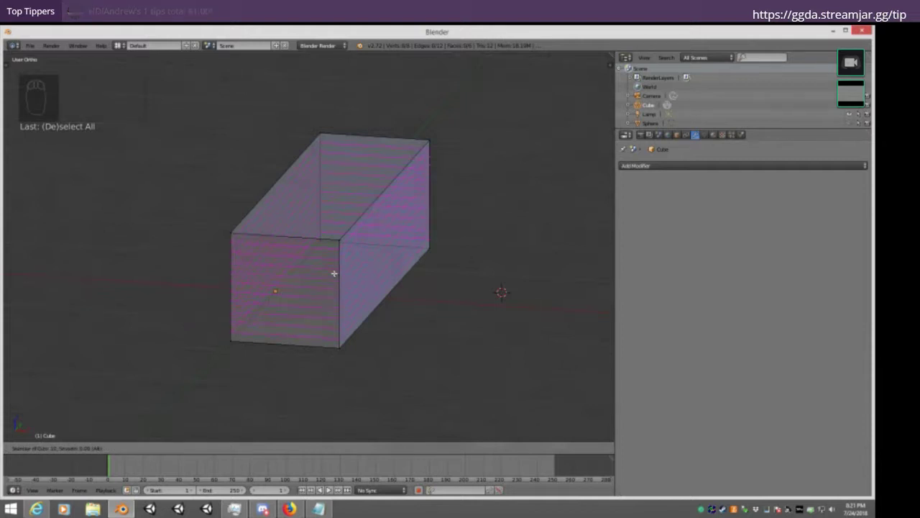
scroll(336, 278, "down", 5)
scroll(333, 274, "down", 4)
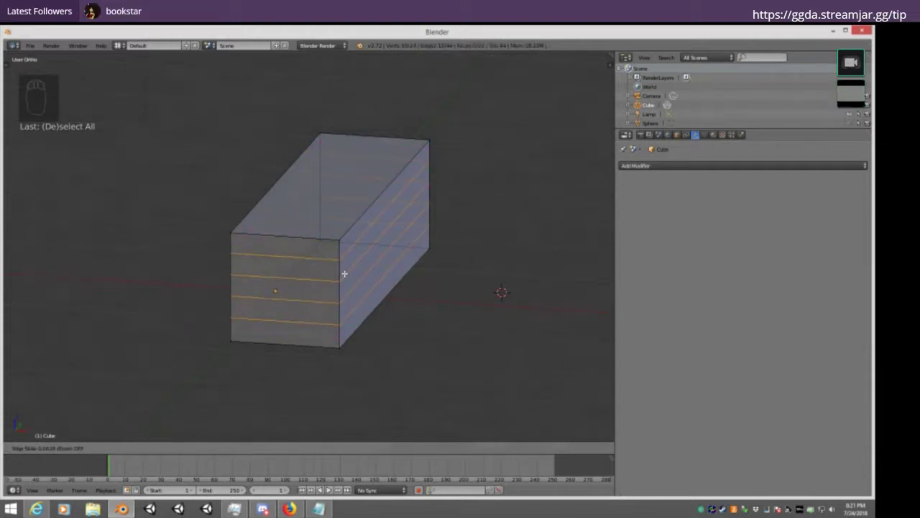
left_click(343, 273)
right_click(343, 273)
key("KP_1")
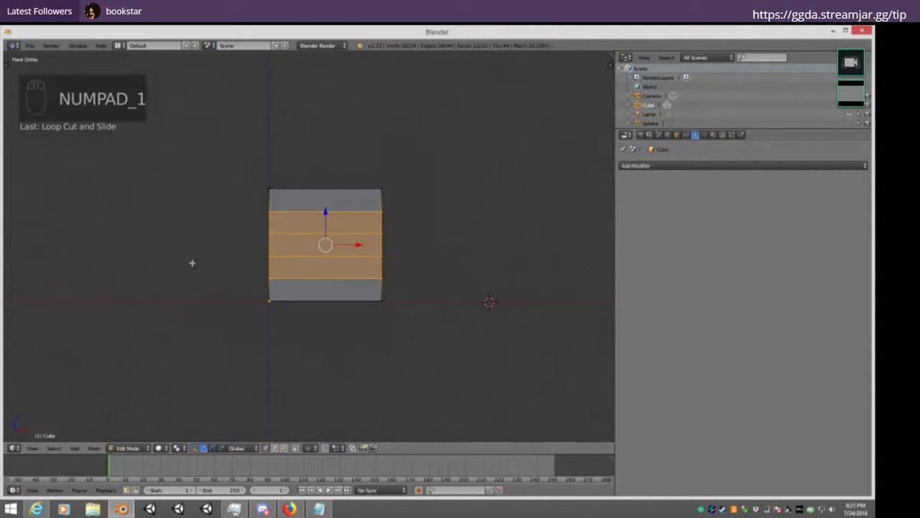
Bow the box sideways by moving the four cut loops slightly along positive X and the two middle loops further
scroll(410, 259, "up", 2)
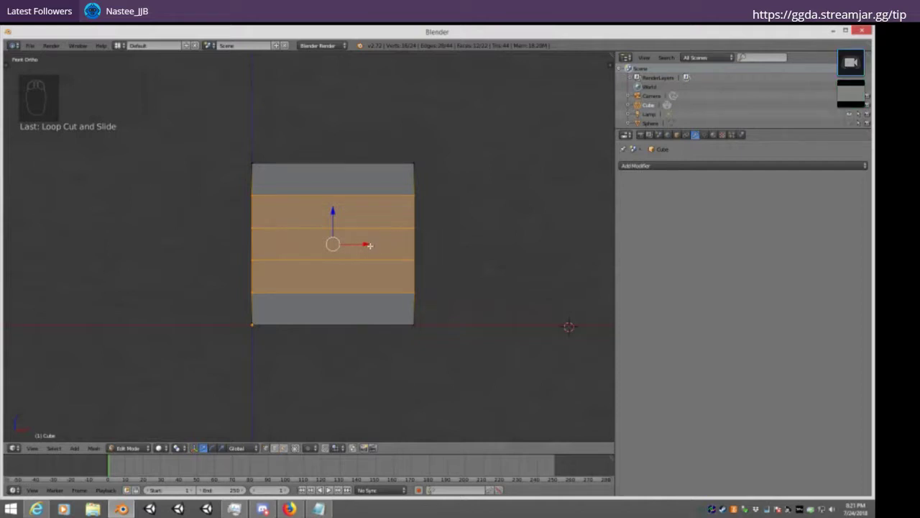
left_click_drag(368, 245, 376, 246)
key("a")
key("b")
left_click_drag(435, 269, 281, 228)
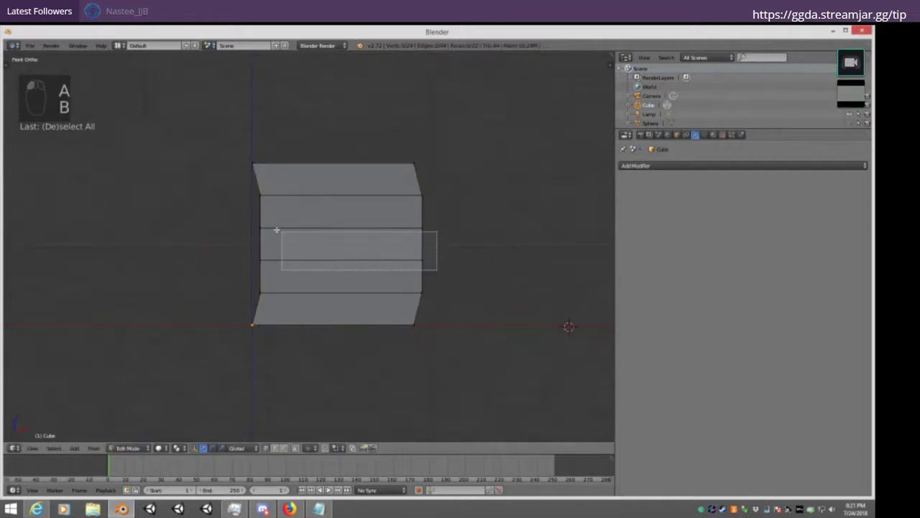
left_click_drag(363, 243, 373, 243)
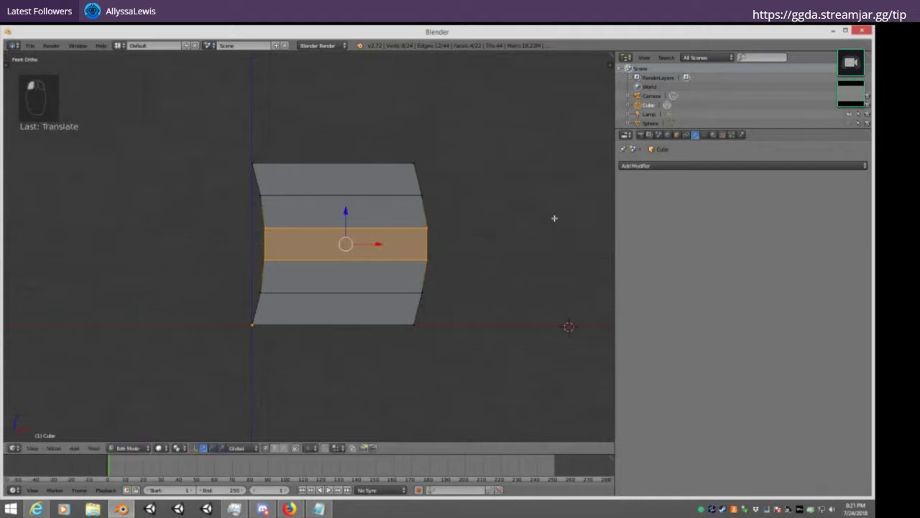
Undo the sideways loop moves and the four horizontal loop cuts to restore the plain box
middle_click_drag(553, 218, 495, 228)
key("ctrl+z")
key("ctrl+z")
key("ctrl+z")
key("ctrl+z")
key("ctrl+z")
key("ctrl+z")
key("ctrl+z")
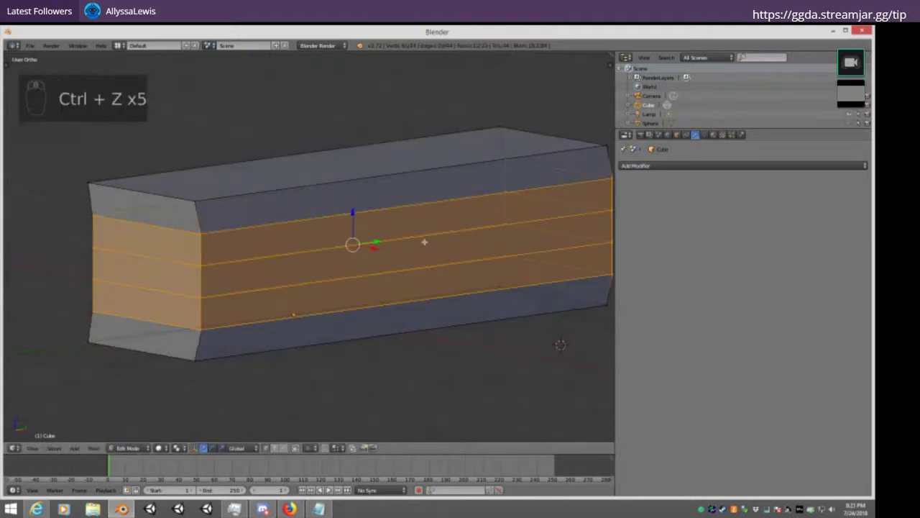
Try a horizontal loop cut slid near the box's top face in front view, and undo it
key("KP_1")
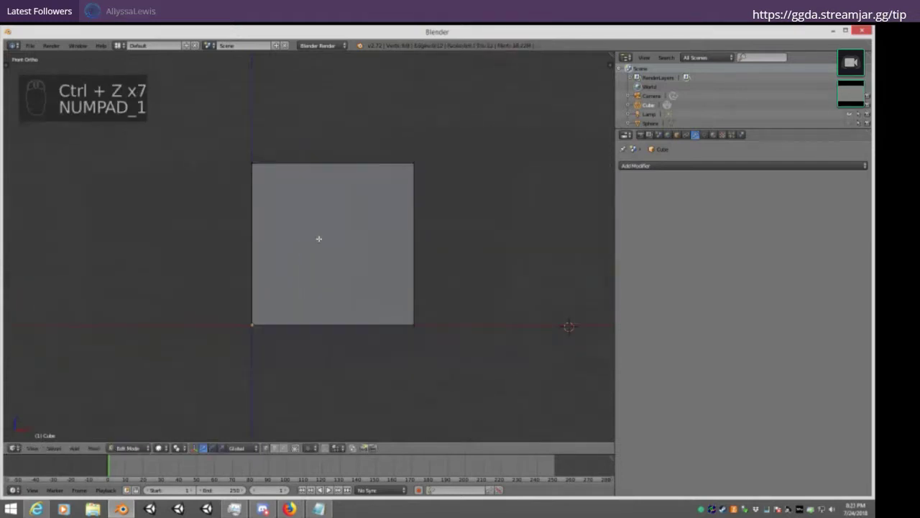
key("ctrl+r")
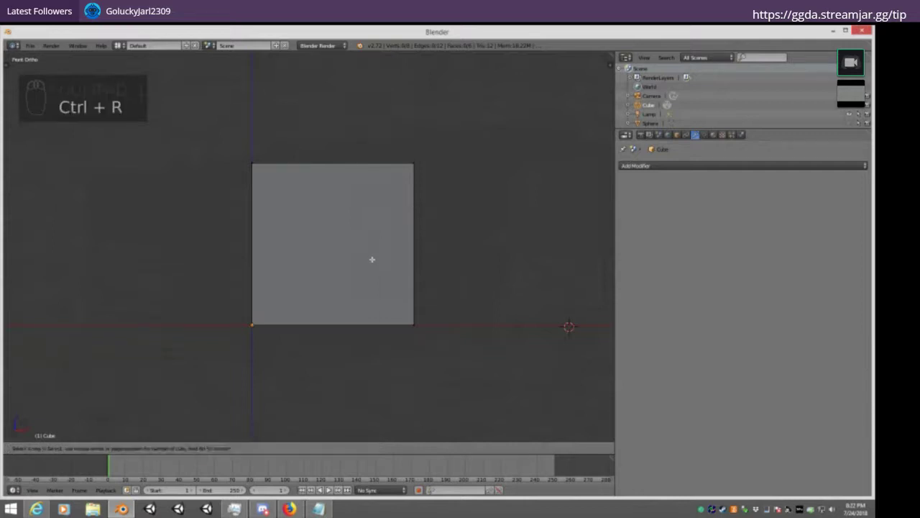
left_click(420, 251)
left_click(414, 180)
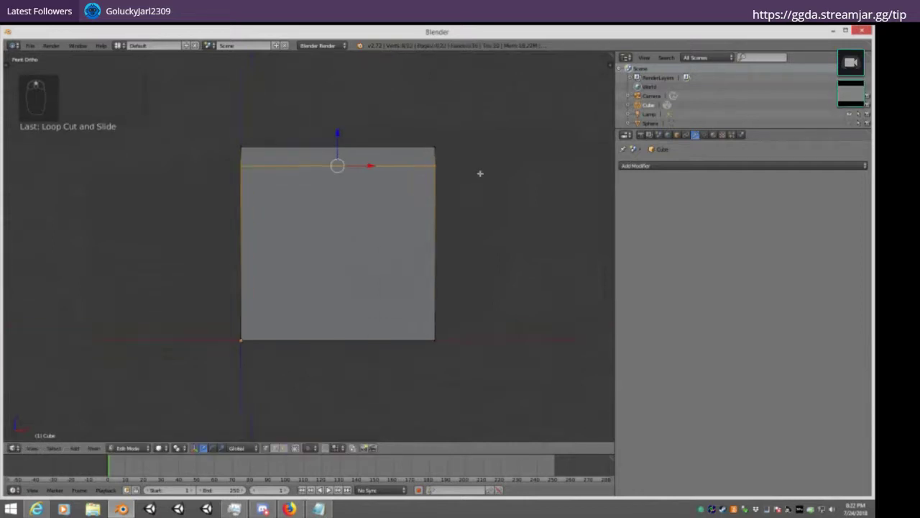
key("a")
mouse_move(437, 177)
middle_mouse_down()
mouse_move(462, 189)
mouse_move(453, 187)
middle_mouse_up()
key("ctrl+z")
key("ctrl+z")
key("ctrl+z")
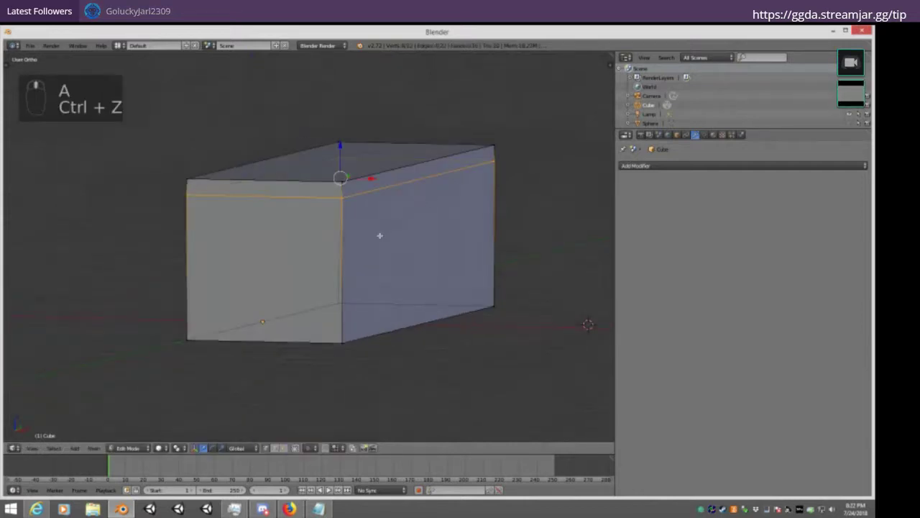
Cut a horizontal edge loop around the box and slide it up close to the top face
key("KP_1")
key("ctrl+r")
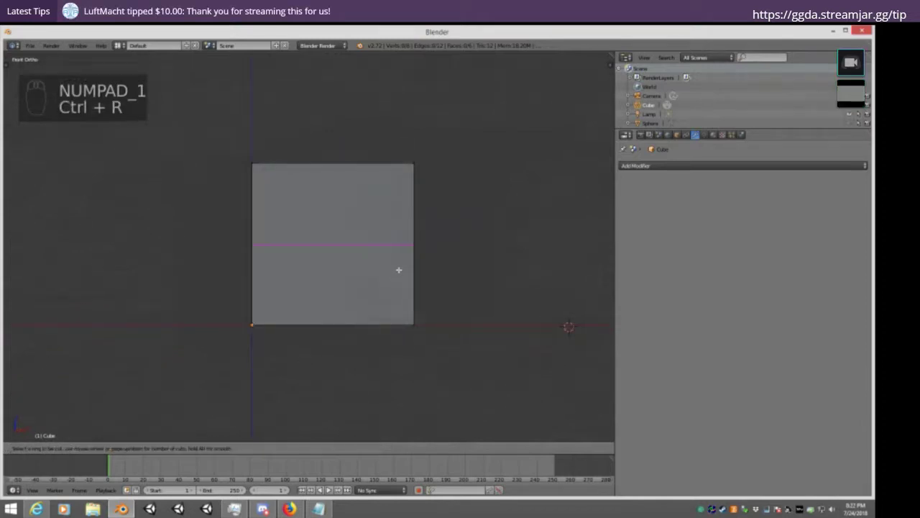
left_click(394, 256)
left_click(390, 209)
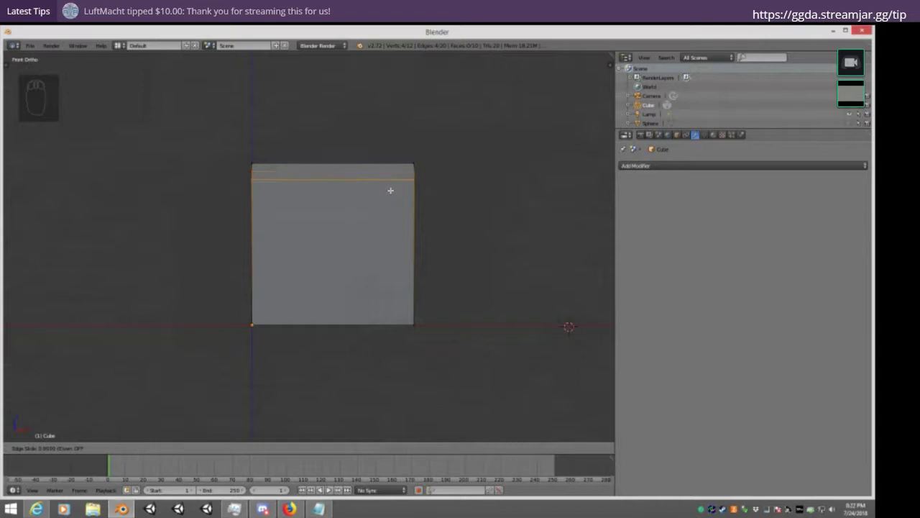
left_click(391, 190)
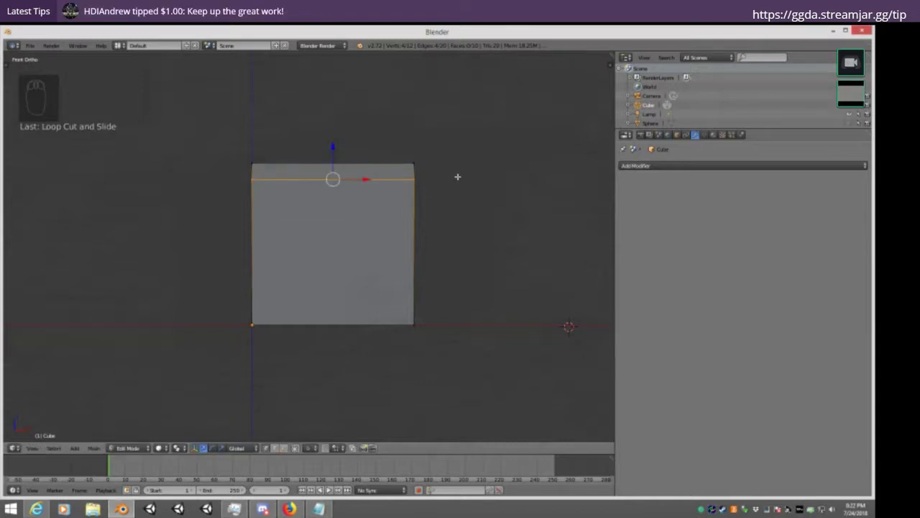
Extrude the narrow top strip on the box's positive X side slightly outward as a lip, and return to Object Mode
key("a")
key("b")
left_click_drag(424, 185, 397, 154)
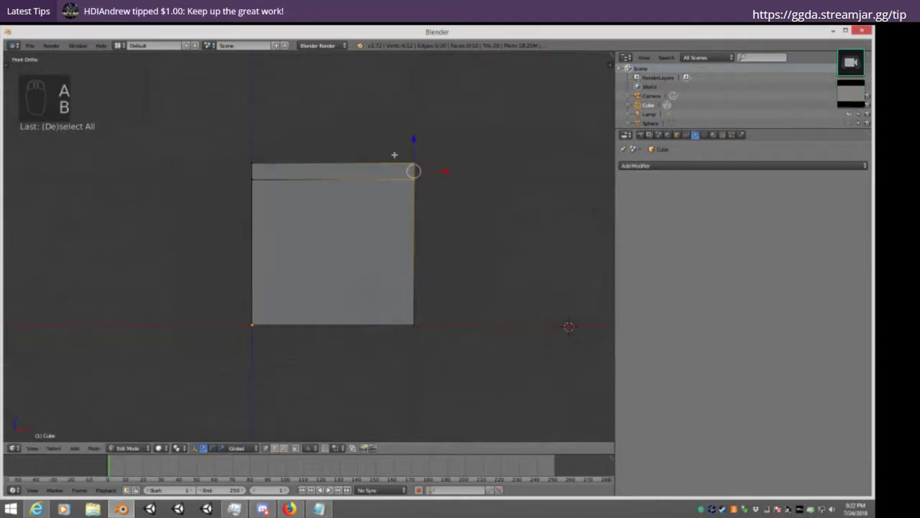
middle_click_drag(396, 154, 471, 171)
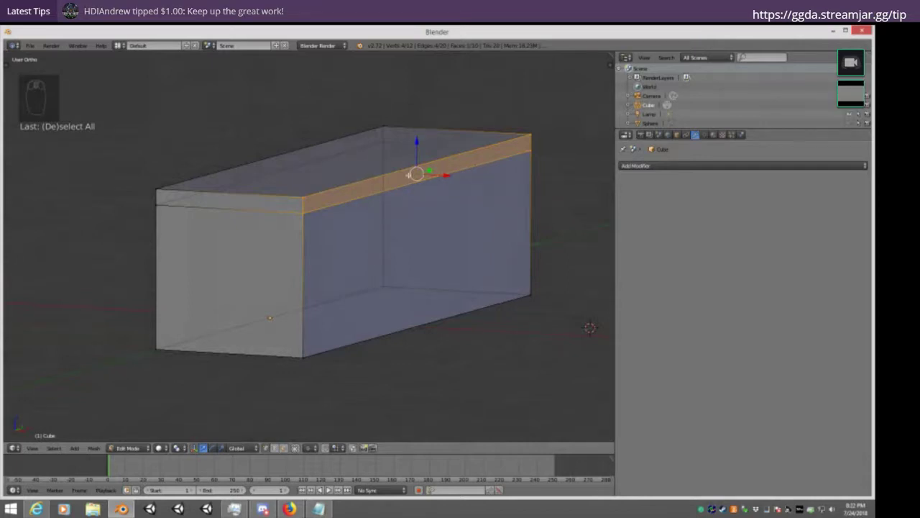
key("KP_1")
key("e")
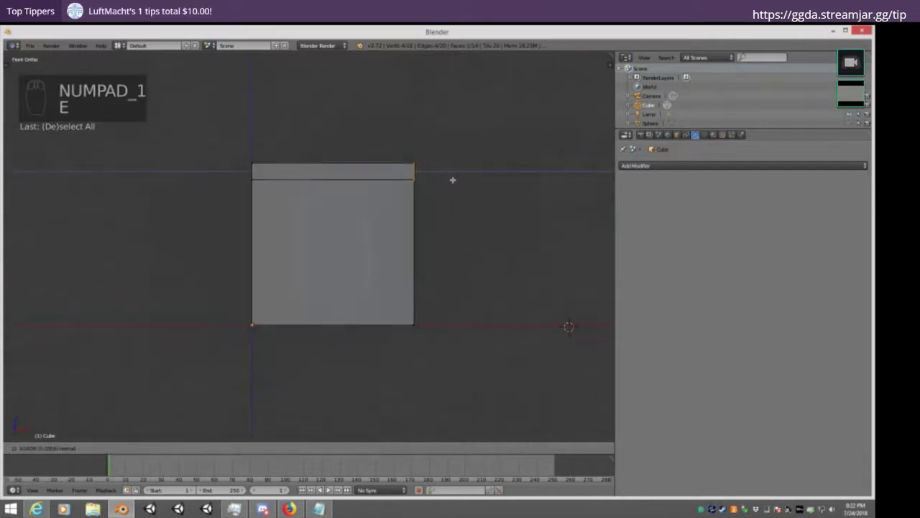
left_click(457, 182)
middle_click_drag(457, 181, 487, 201)
key("Tab")
Lower the box's top vertices, including the lip, along Z to make the block shorter, and return to Object Mode
scroll(467, 192, "down", 4)
key("KP_1")
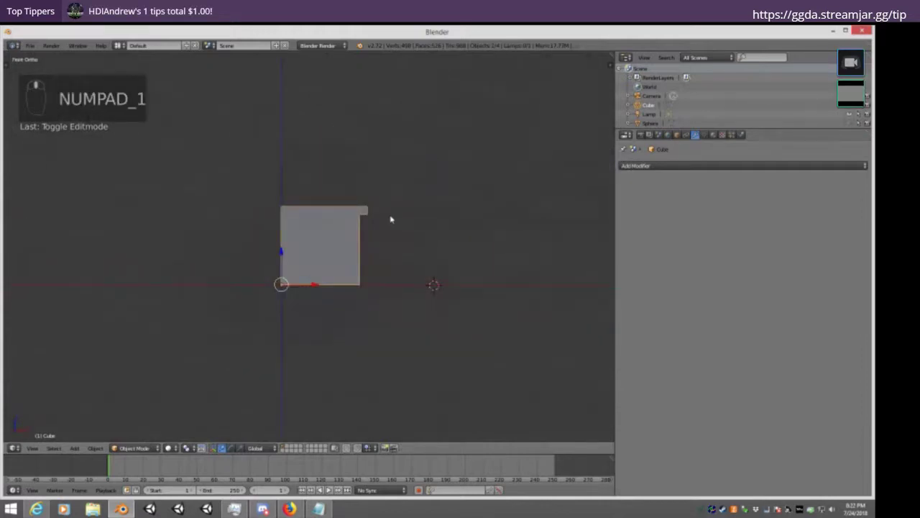
key("Tab")
key("a")
key("a")
key("b")
left_click_drag(267, 198, 378, 220)
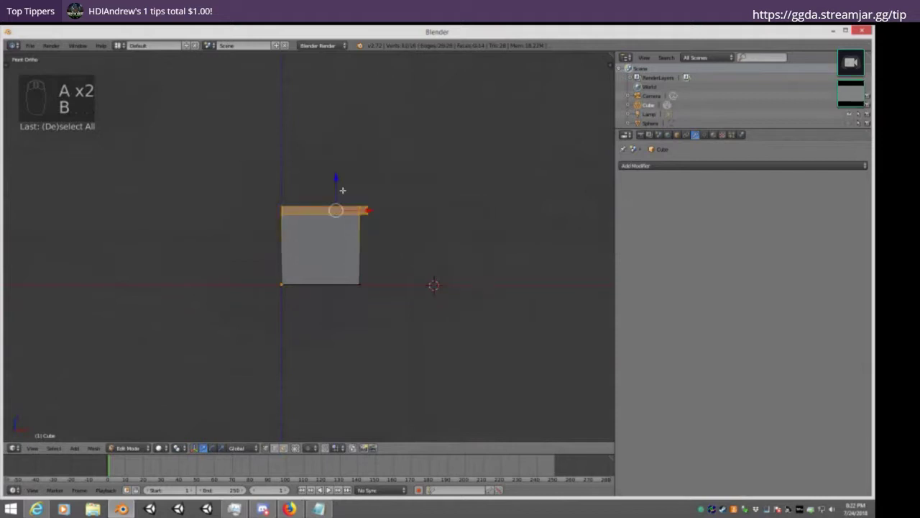
left_click_drag(343, 190, 339, 199)
key("Tab")
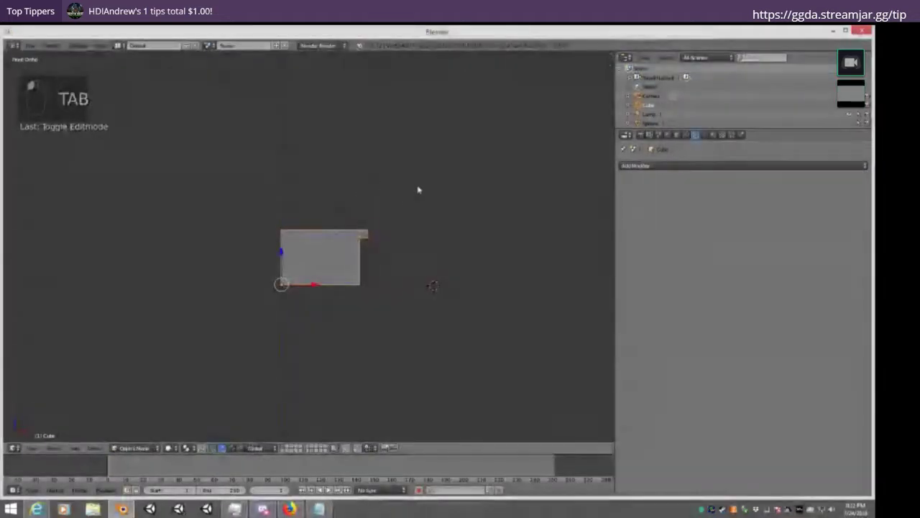
middle_click_drag(418, 190, 329, 205)
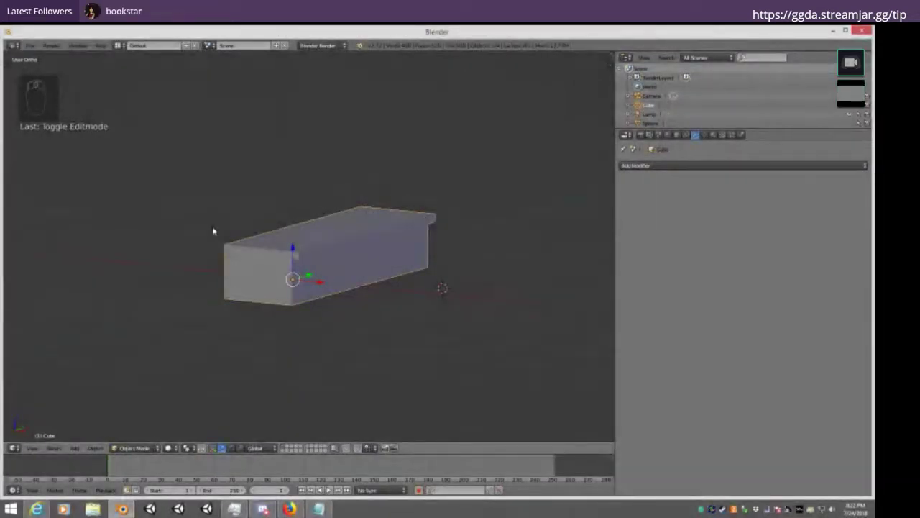
Add an Array modifier to the block and switch it from relative offset to constant offset
left_click(651, 166)
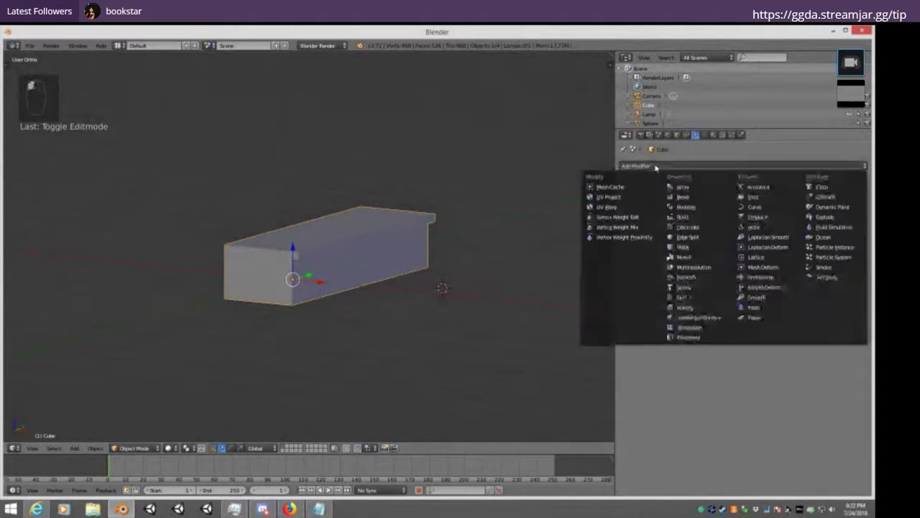
left_click(697, 189)
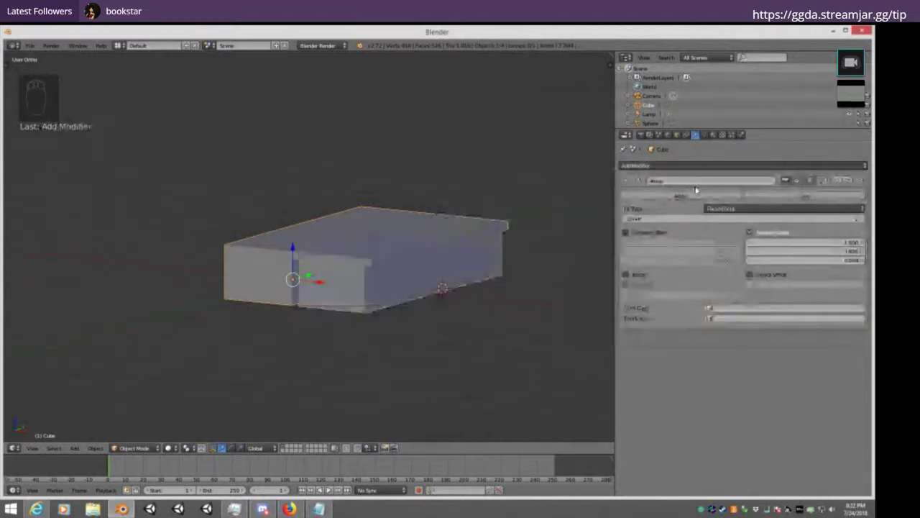
middle_click_drag(287, 192, 447, 226)
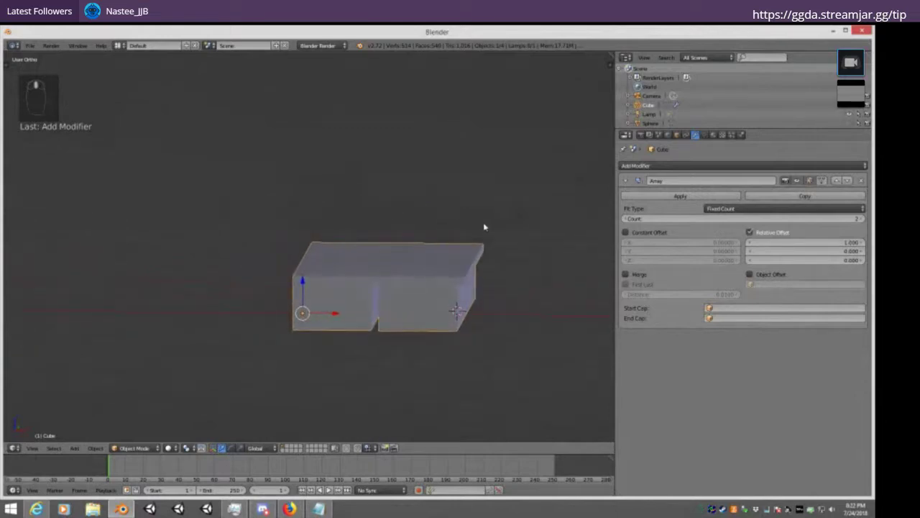
left_click(750, 232)
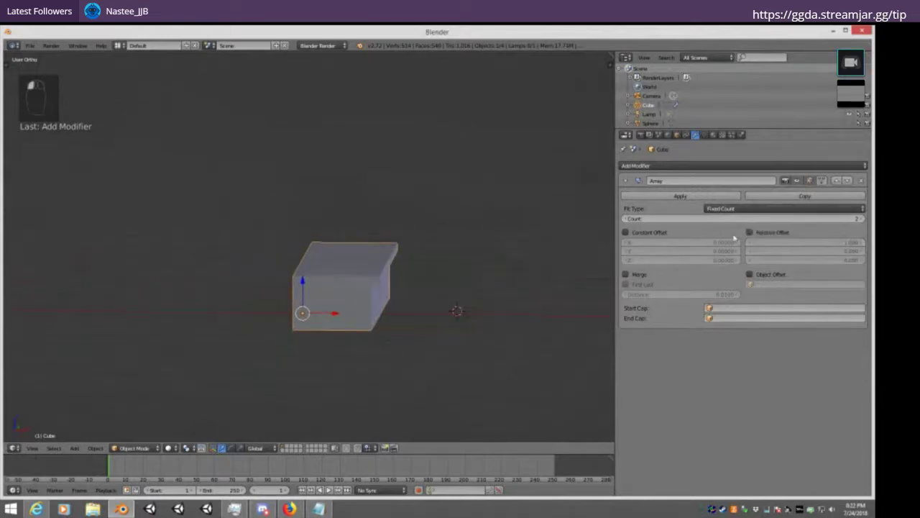
left_click(626, 233)
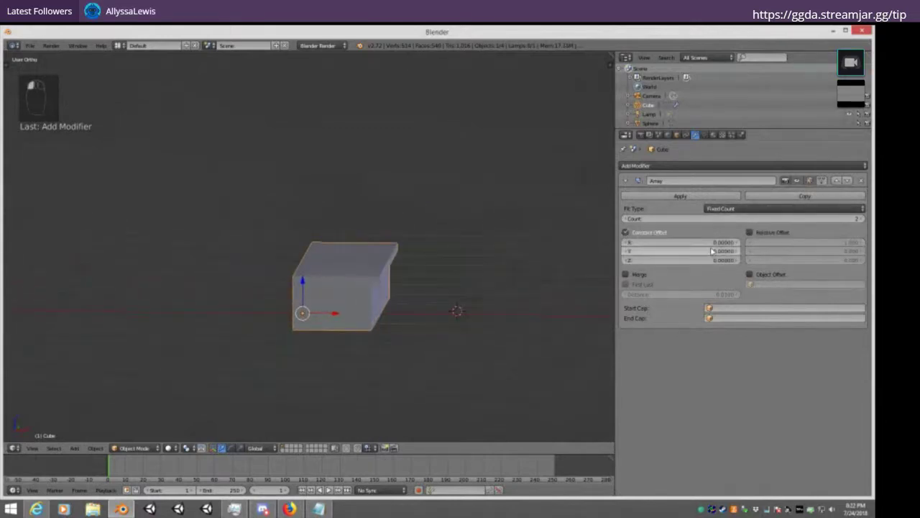
Set the array's constant X offset to -1 and fine-tune it to -1.08
left_click(670, 244)
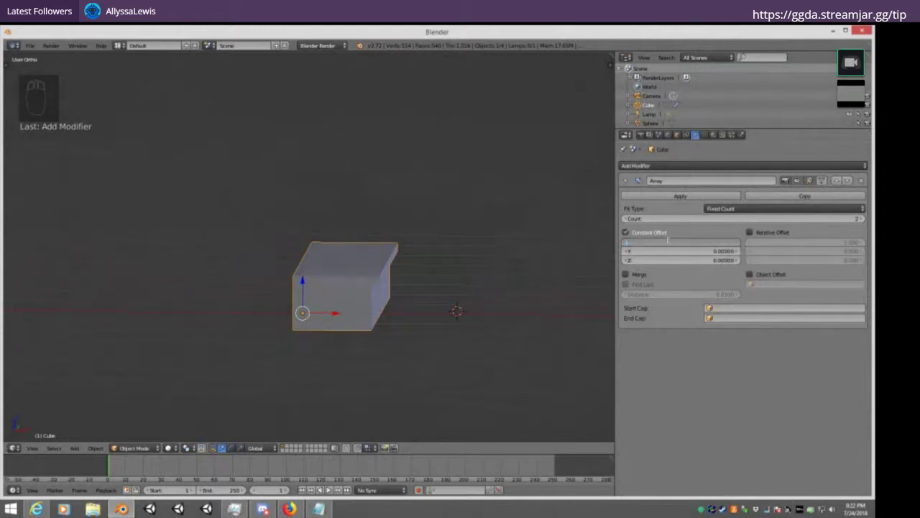
type("-1")
key("Return")
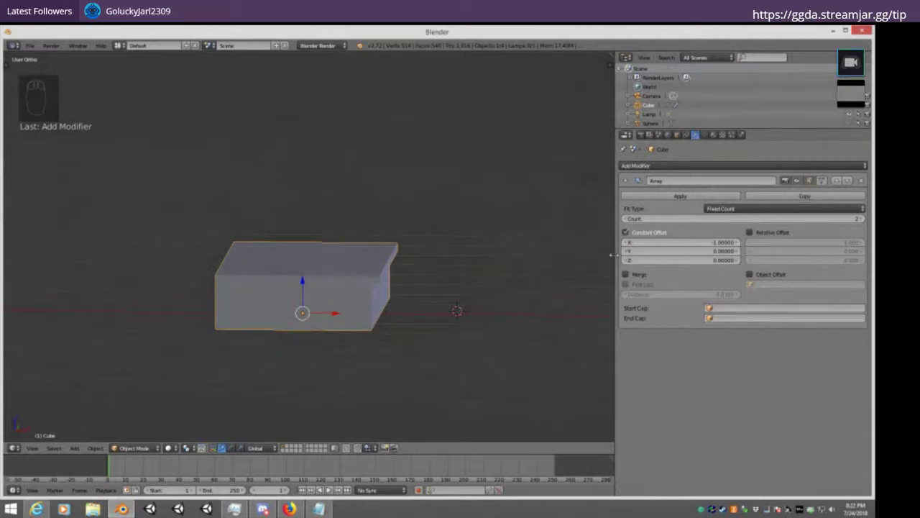
left_click_drag(627, 245, 627, 245)
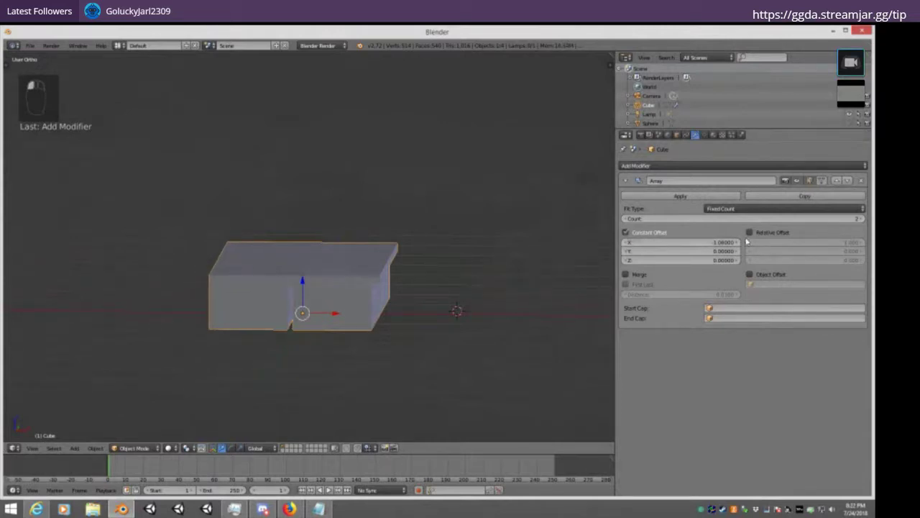
Set the array's constant X offset back to -1 and its Z offset to 1
left_click_drag(746, 242, 729, 261)
left_click(671, 260)
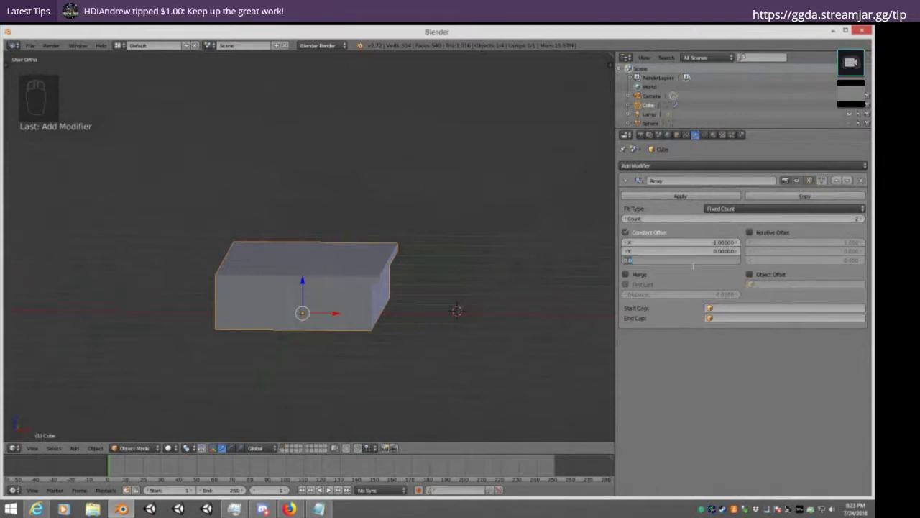
type("1")
key("Return")
middle_click_drag(247, 241, 230, 232)
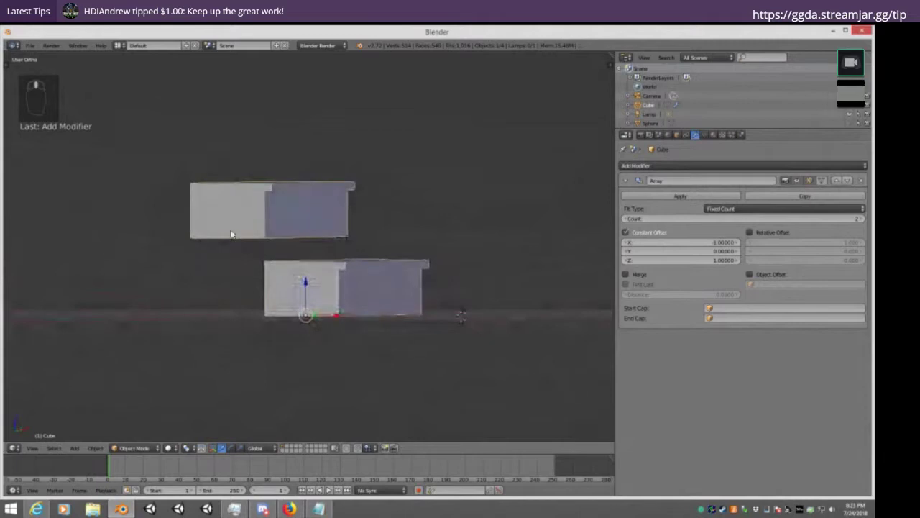
Raise the array count to 3 and set the constant Z offset to 0.7 to form connected stair steps
left_click(853, 219)
middle_click_drag(314, 139, 350, 146)
key("KP_1")
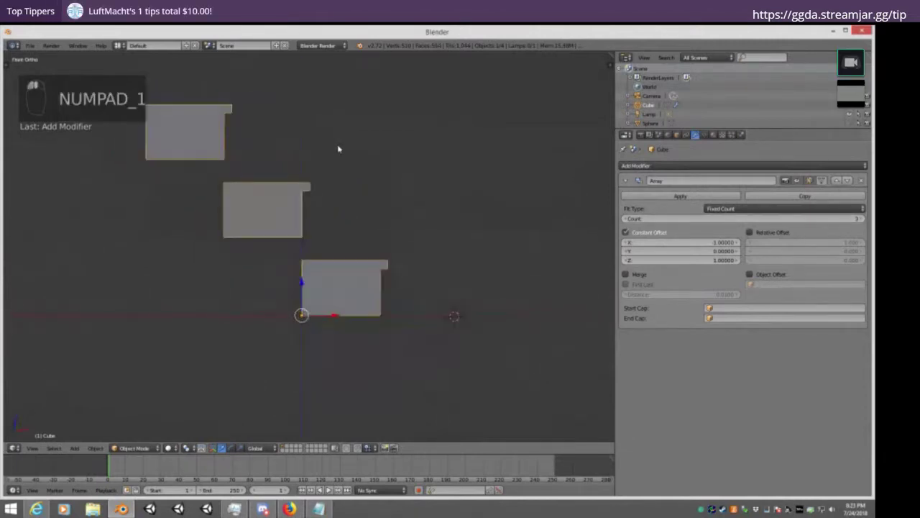
left_click(719, 259)
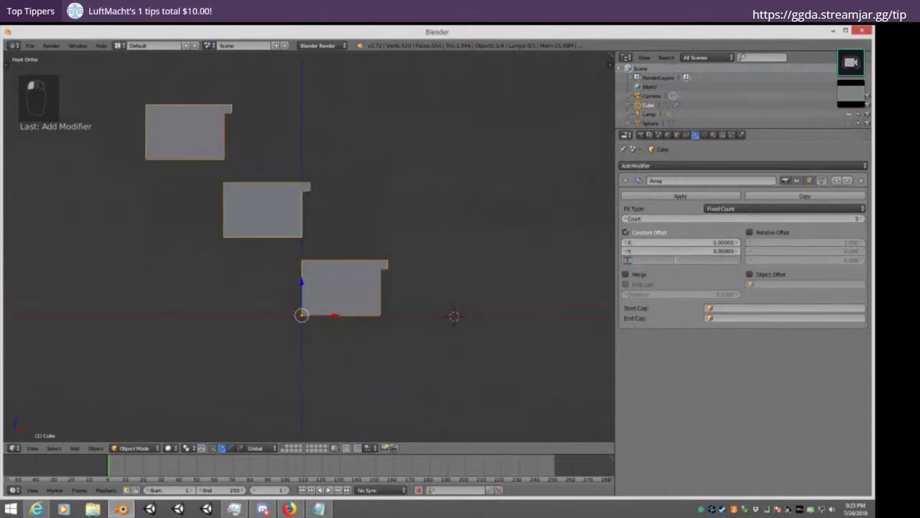
type("0.7")
key("Return")
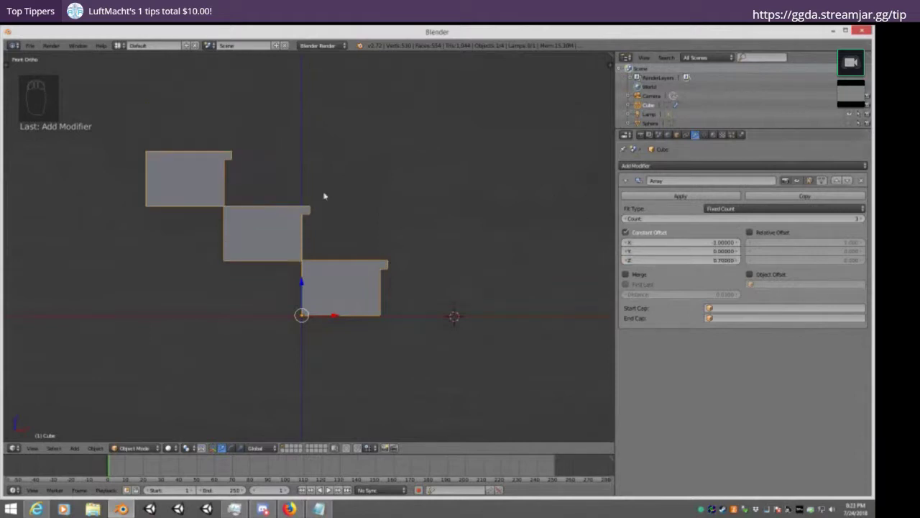
middle_click_drag(324, 195, 213, 231)
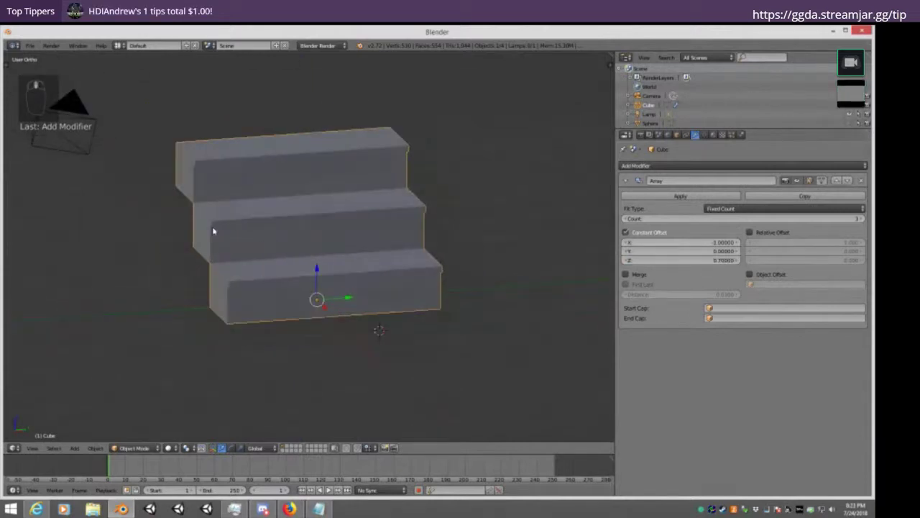
middle_click_drag(159, 207, 252, 218)
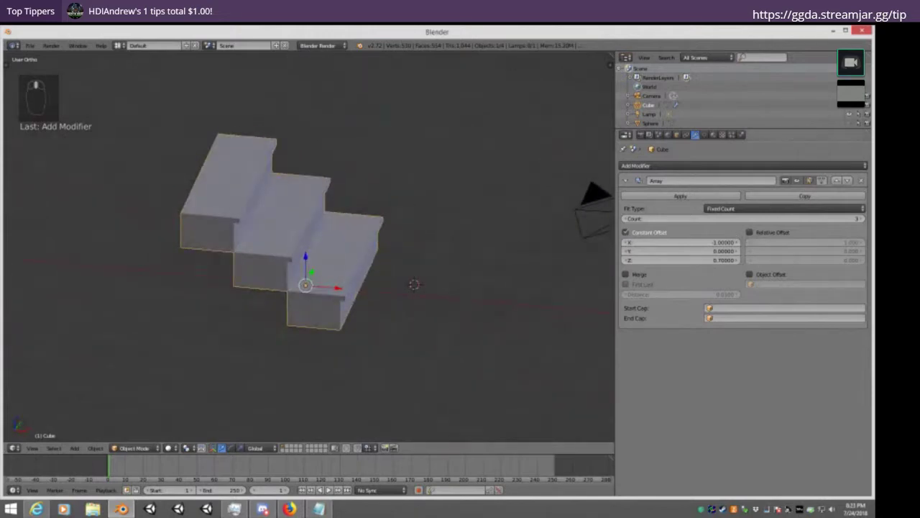
Switch the array's fit type to Fit Length and set the length to 6
mouse_move(633, 218)
left_mouse_down()
mouse_move(676, 218)
mouse_move(622, 222)
left_mouse_up()
middle_click_drag(419, 285, 398, 265)
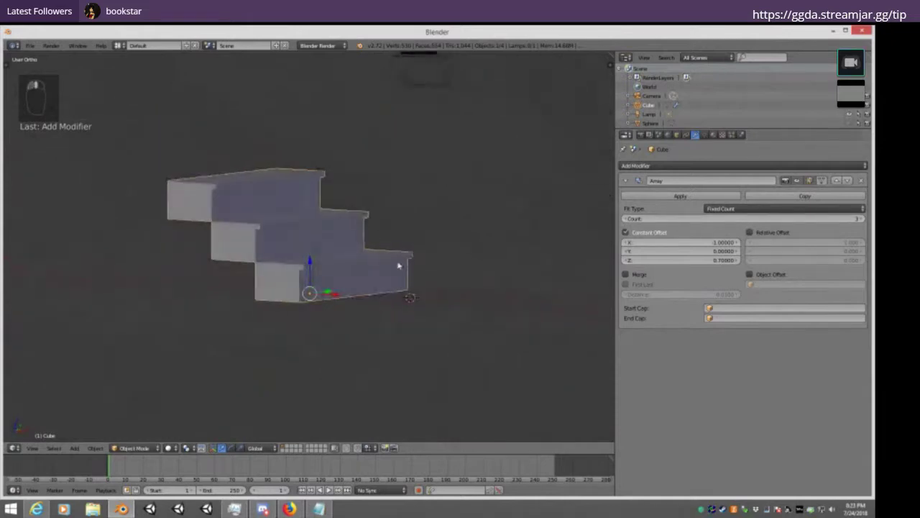
left_click(756, 208)
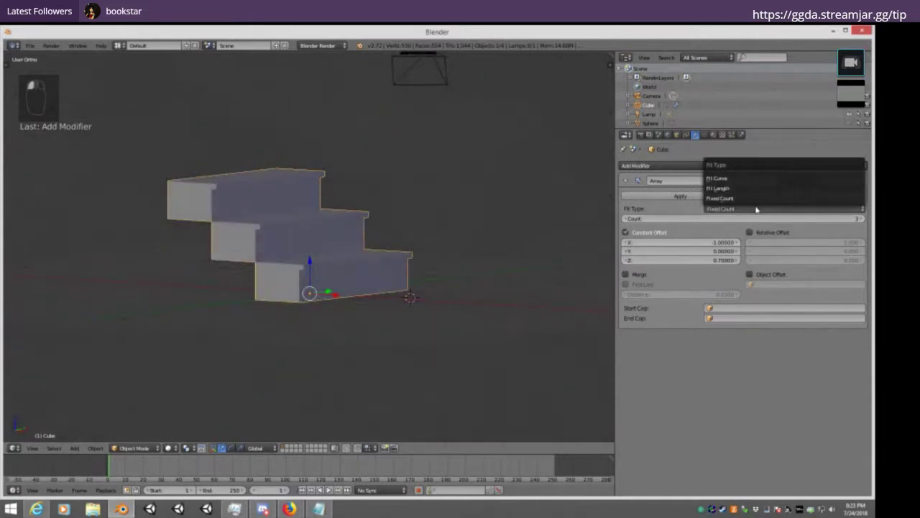
left_click(742, 209)
left_click(740, 209)
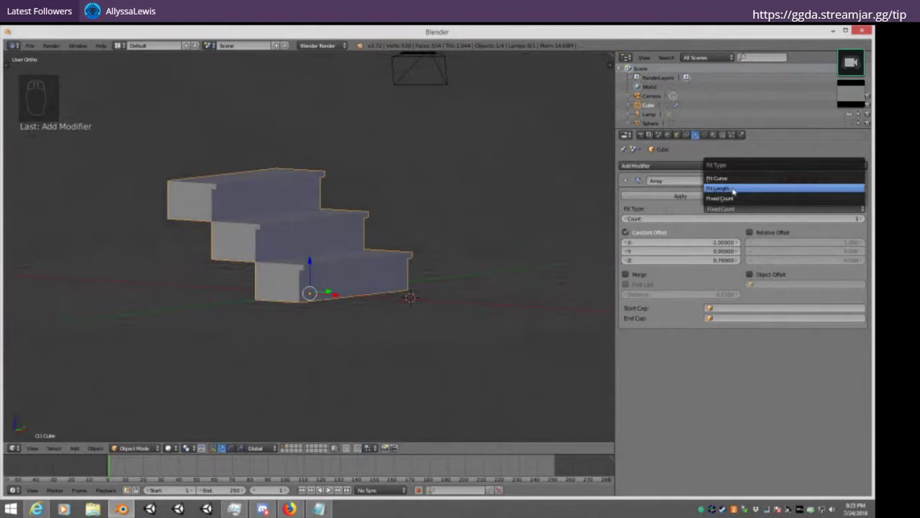
left_click(734, 188)
left_click_drag(816, 219, 696, 220)
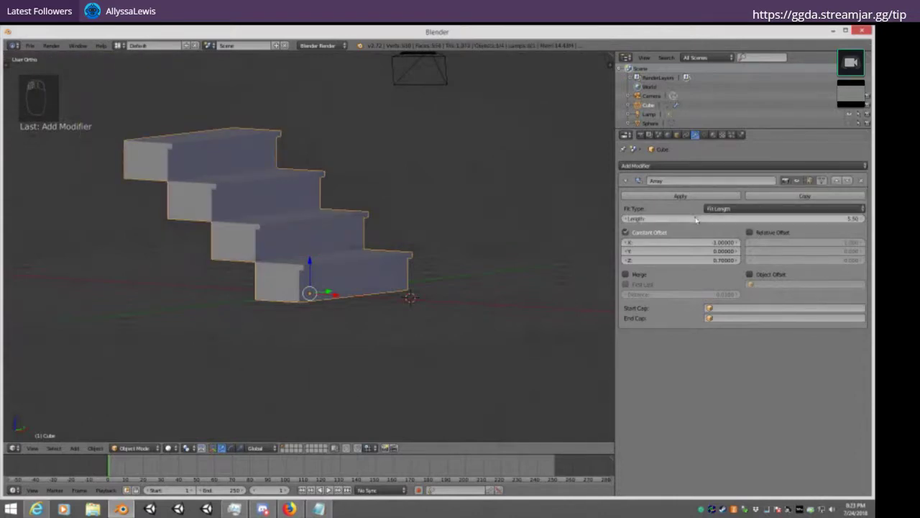
left_click(784, 220)
type("6")
key("Return")
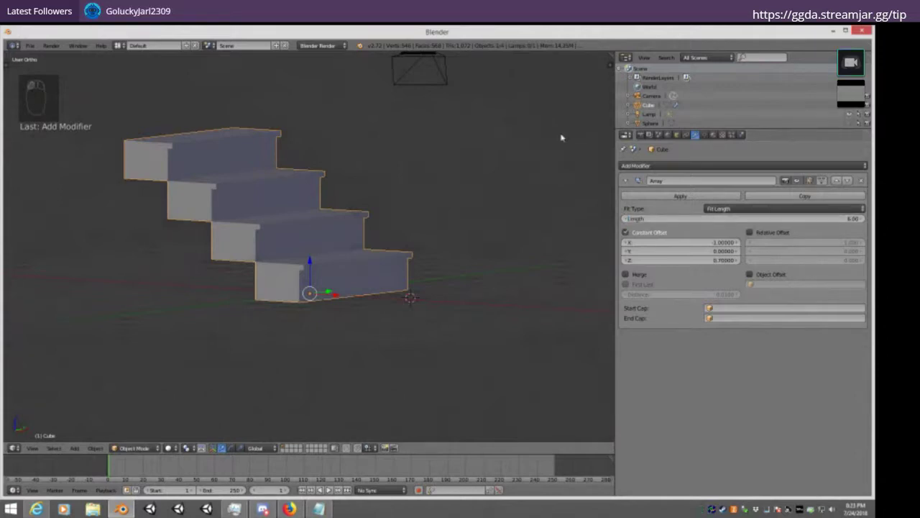
Increase the array's fit length to 6.20 to add another stair step
middle_click_drag(350, 233, 374, 236)
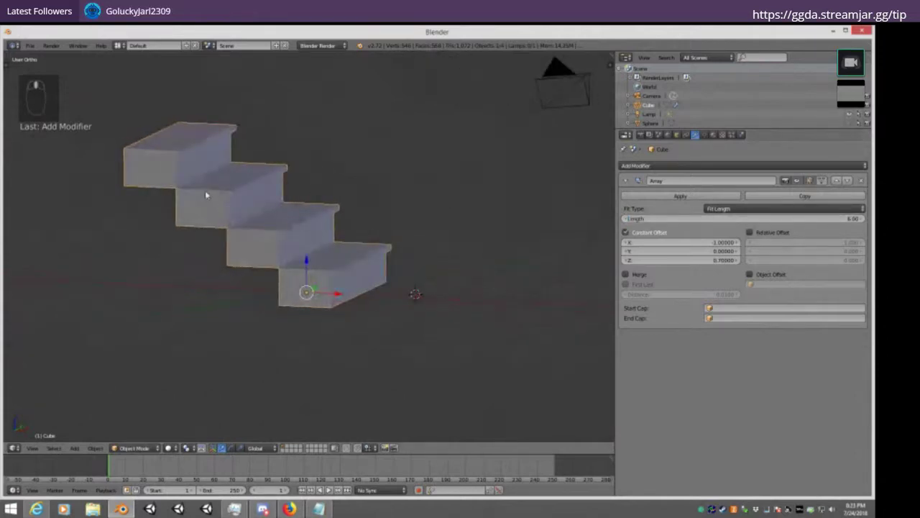
key("KP_1")
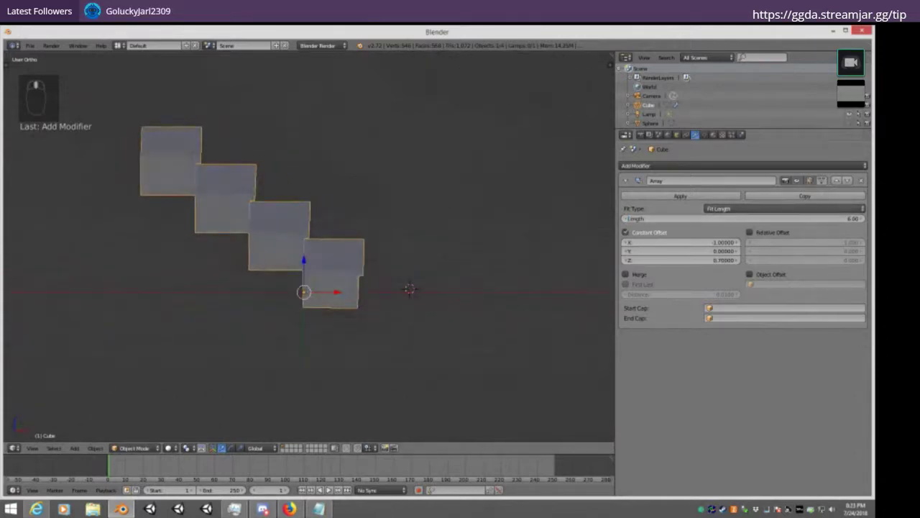
left_click_drag(868, 224, 862, 221)
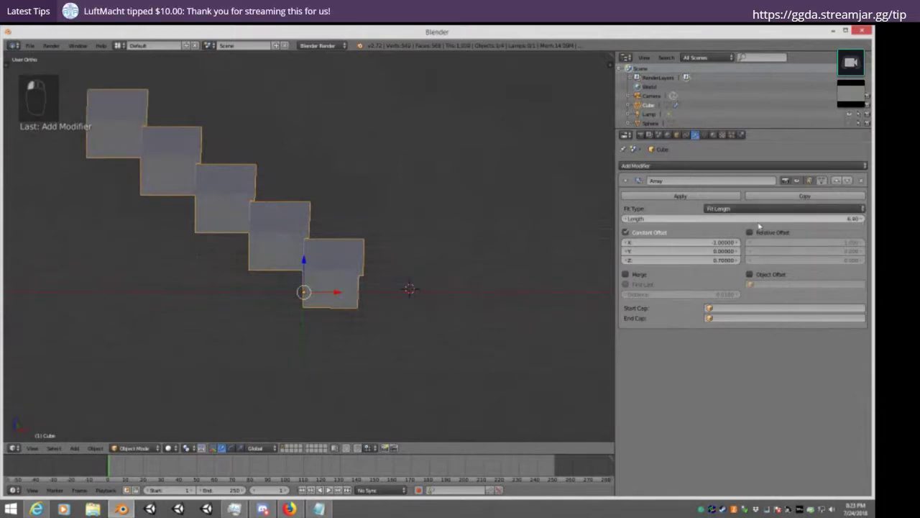
middle_click_drag(277, 230, 255, 247)
scroll(180, 279, "down", 2)
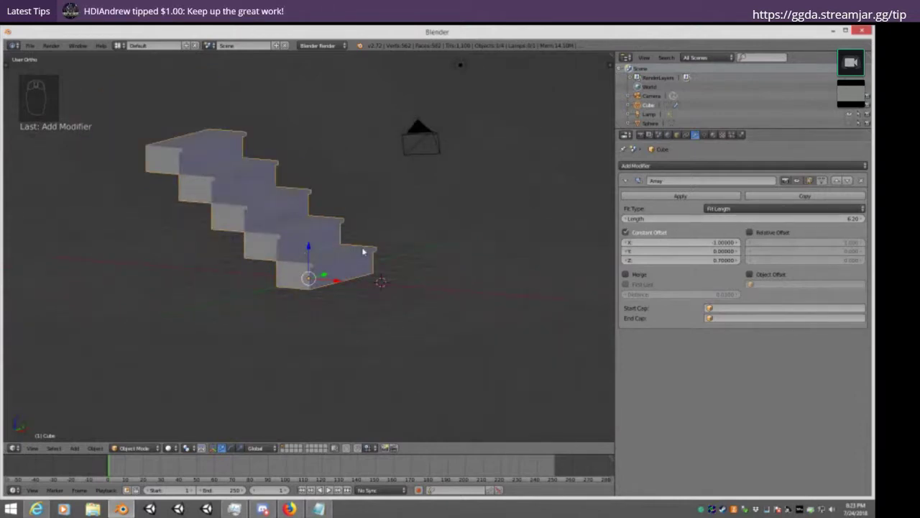
key("a")
key("Tab")
key("a")
key("a")
key("a")
key("a")
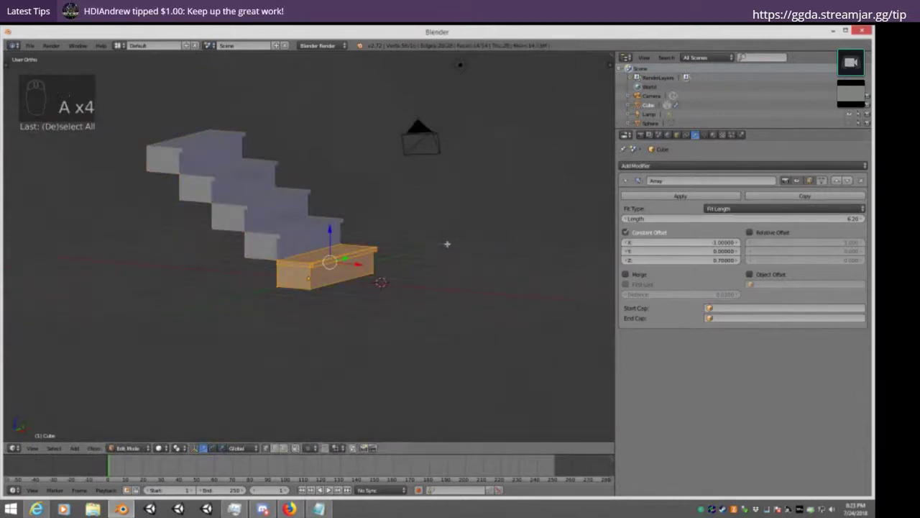
key("KP_1")
key("s")
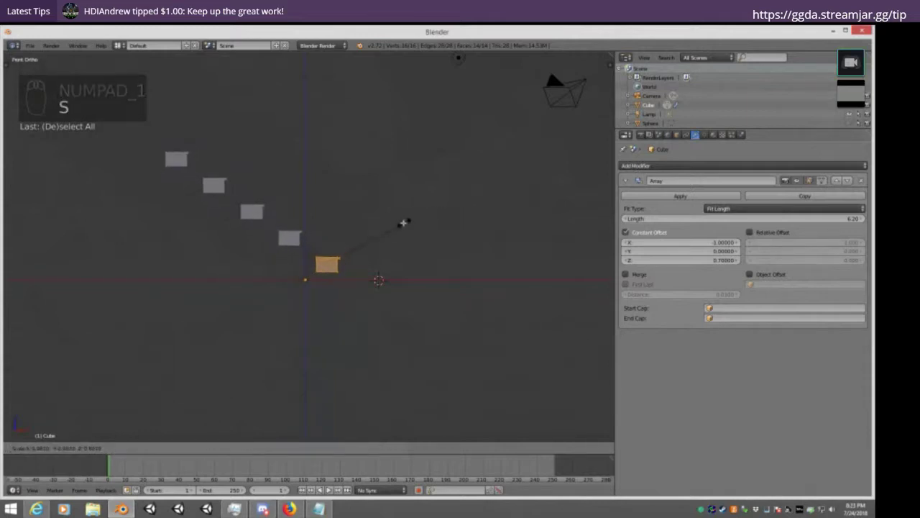
right_click(381, 226)
key("grave")
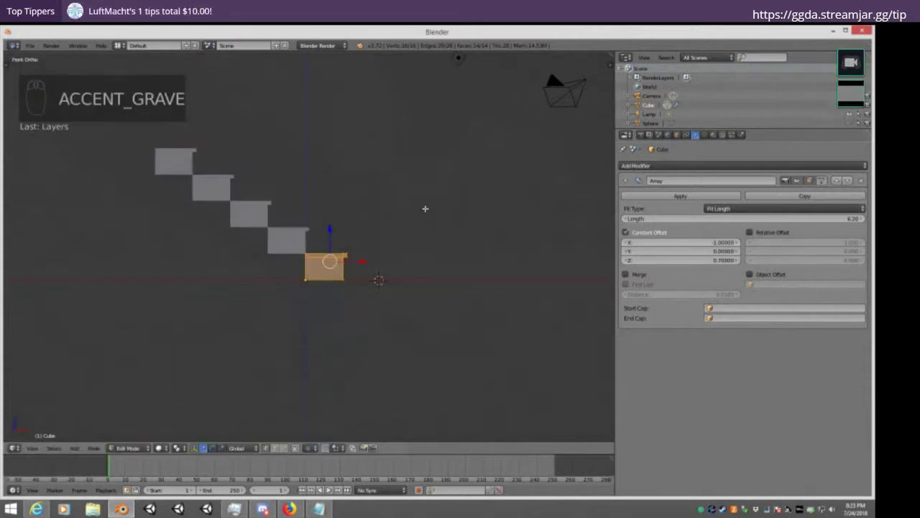
key("Tab")
middle_click_drag(499, 203, 530, 204)
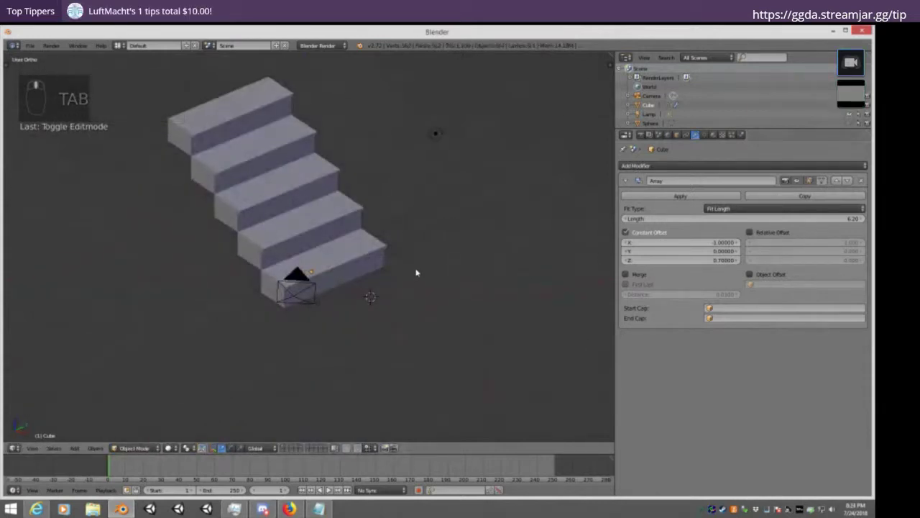
mouse_move(317, 234)
middle_mouse_down()
mouse_move(396, 223)
mouse_move(298, 226)
mouse_move(314, 216)
middle_mouse_up()
key("Tab")
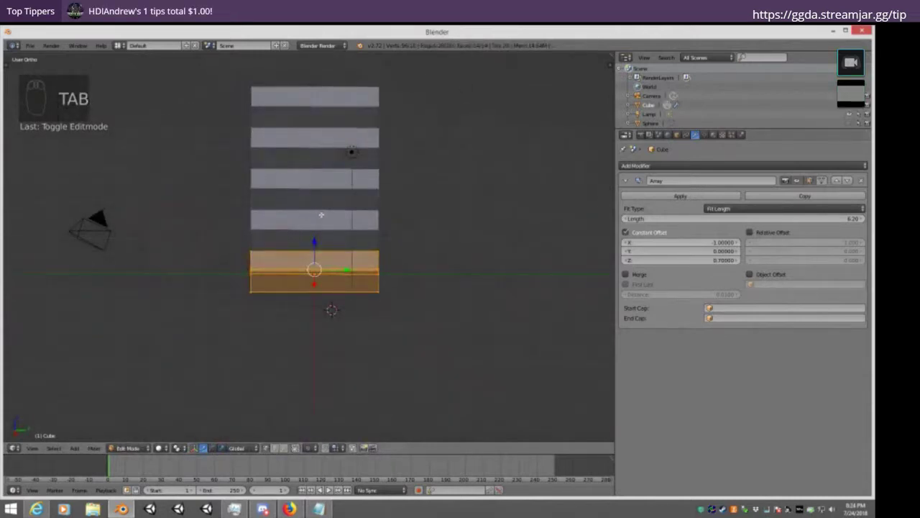
key("Tab")
Reset the 3D cursor to the world origin at the base of the stairs
key("shift+a")
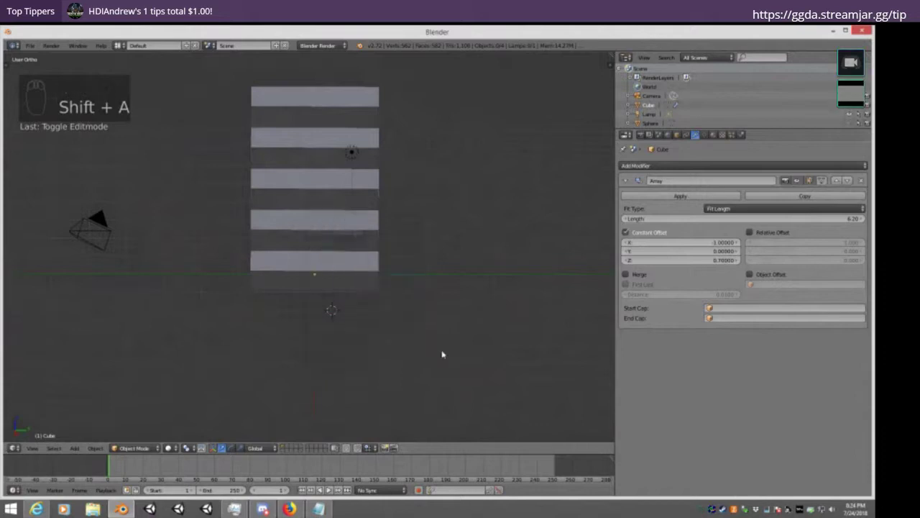
key("shift+c")
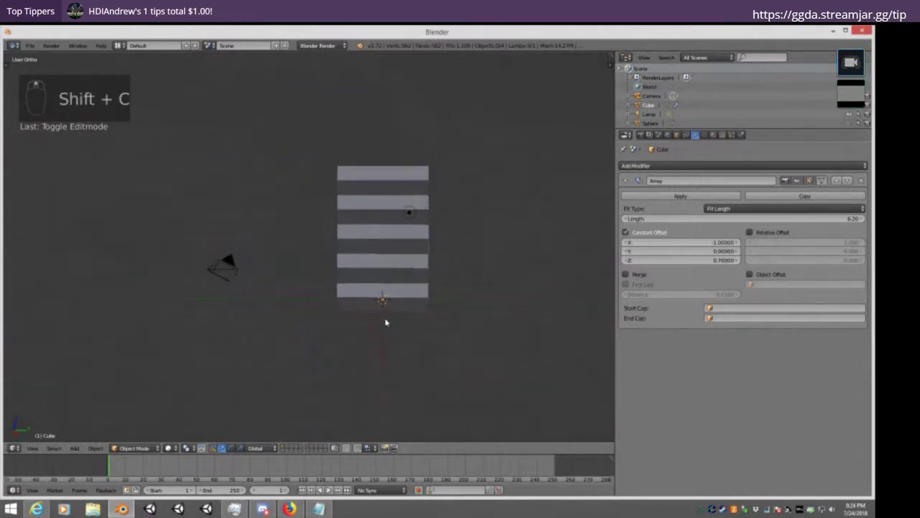
key("KP_1")
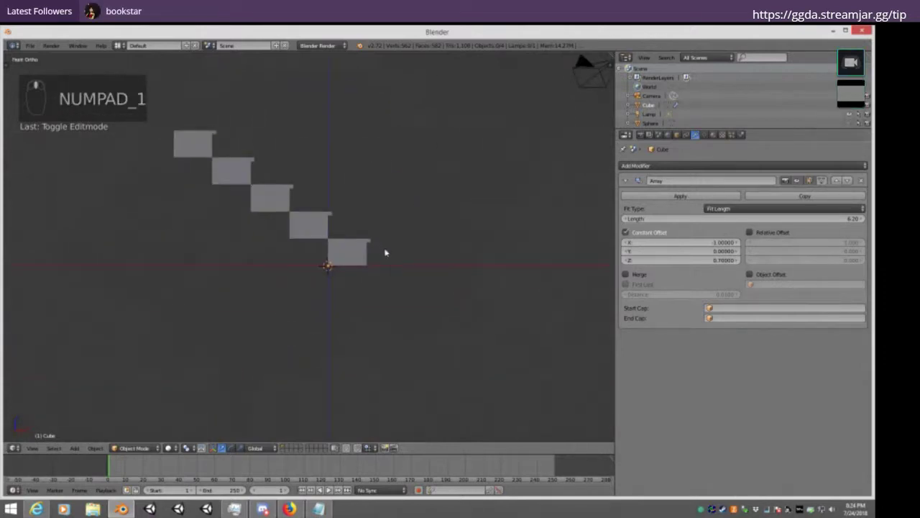
key("KP_1")
key("KP_3")
key("KP_1")
middle_click_drag(391, 253, 430, 245)
middle_click_drag(377, 212, 393, 238)
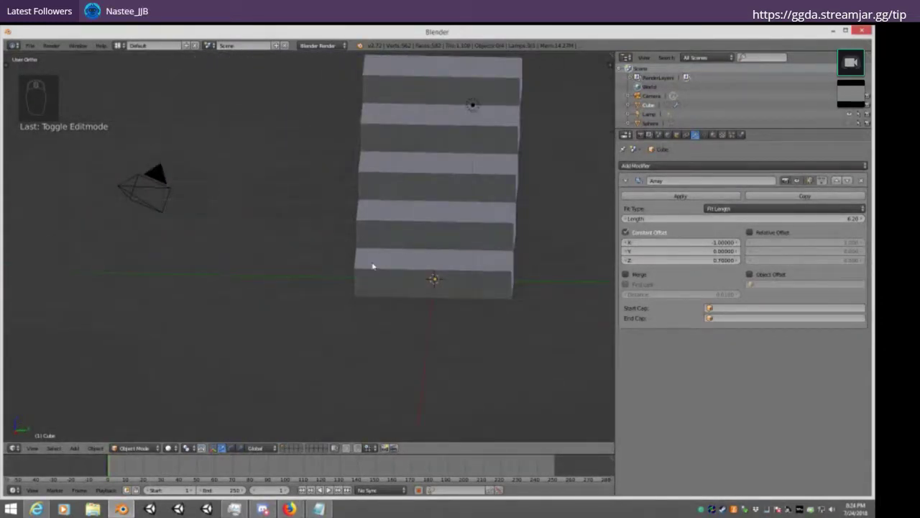
middle_click_drag(291, 275, 395, 251)
Add a cube at the 3D cursor and display the scene as wireframe in the right orthographic view
key("shift+a")
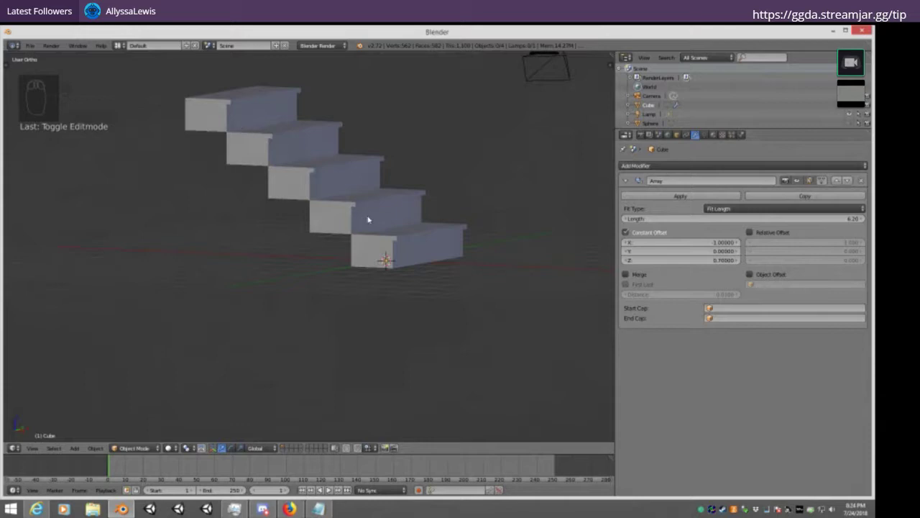
key("shift+a")
mouse_move(368, 218)
left_click(401, 226)
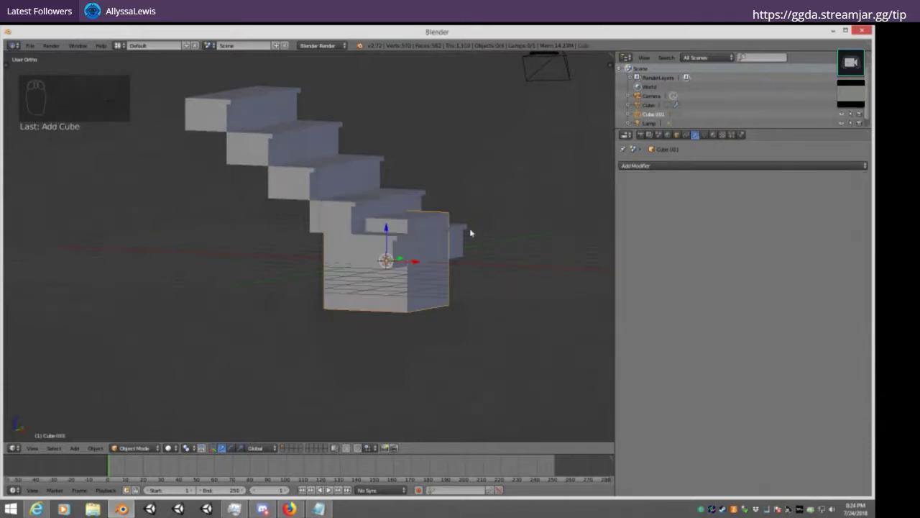
key("KP_1")
key("KP_3")
key("z")
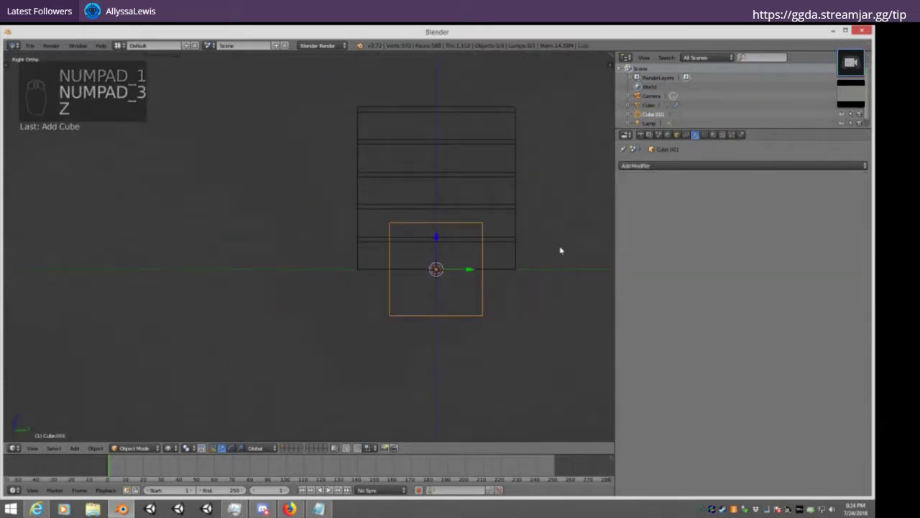
In Edit Mode, move the new cube's geometry straight up to about mid-height of the staircase
key("Tab")
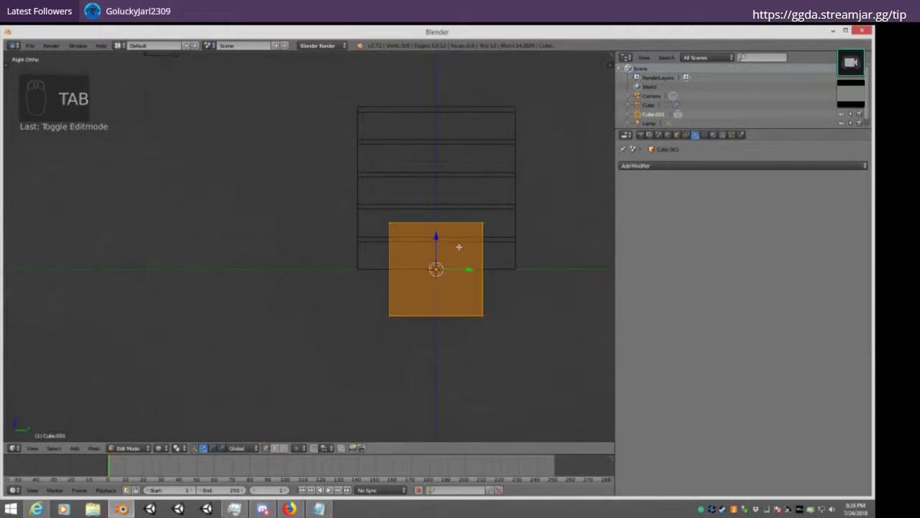
key("g")
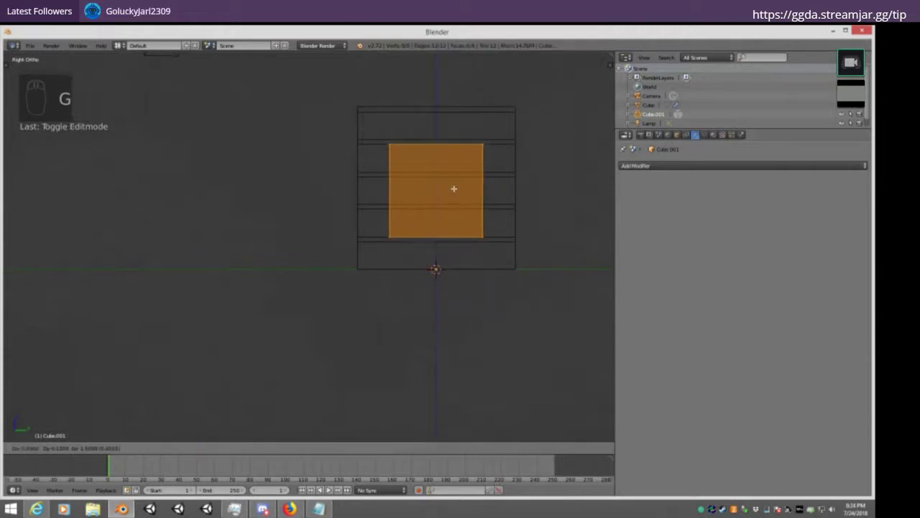
left_click(453, 188)
Scale the cube along Y in two passes until it is a very thin upright slab
key("s")
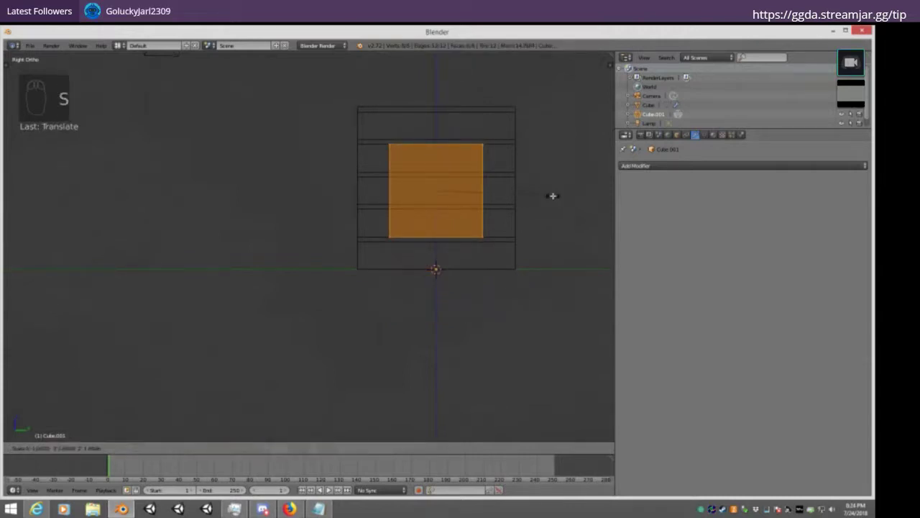
key("y")
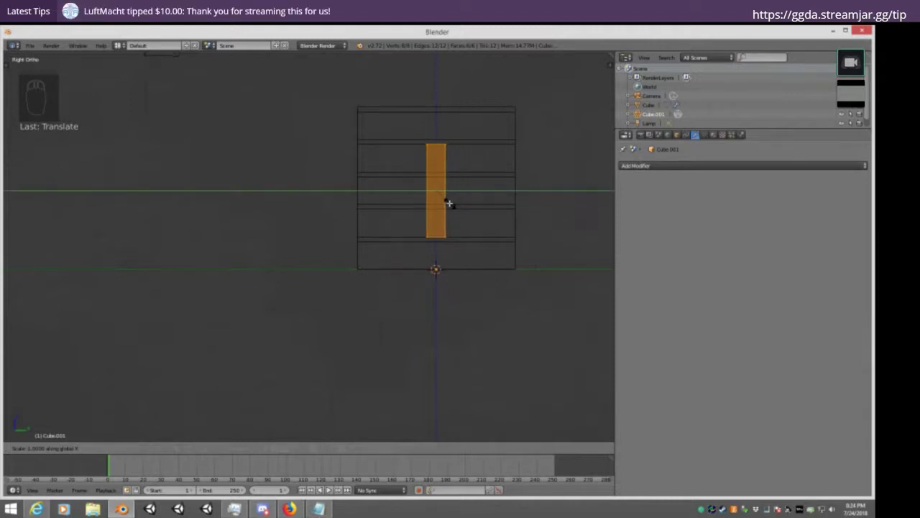
left_click(441, 201)
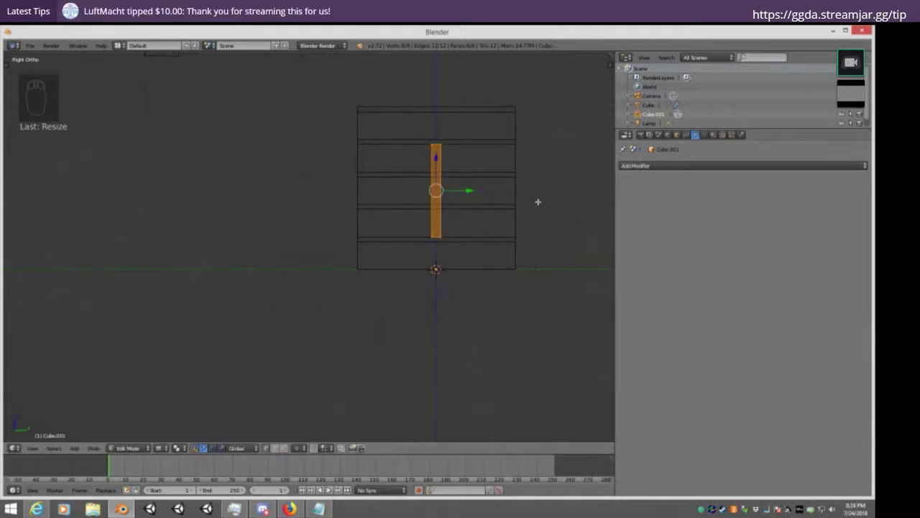
key("s")
key("y")
left_click(466, 193)
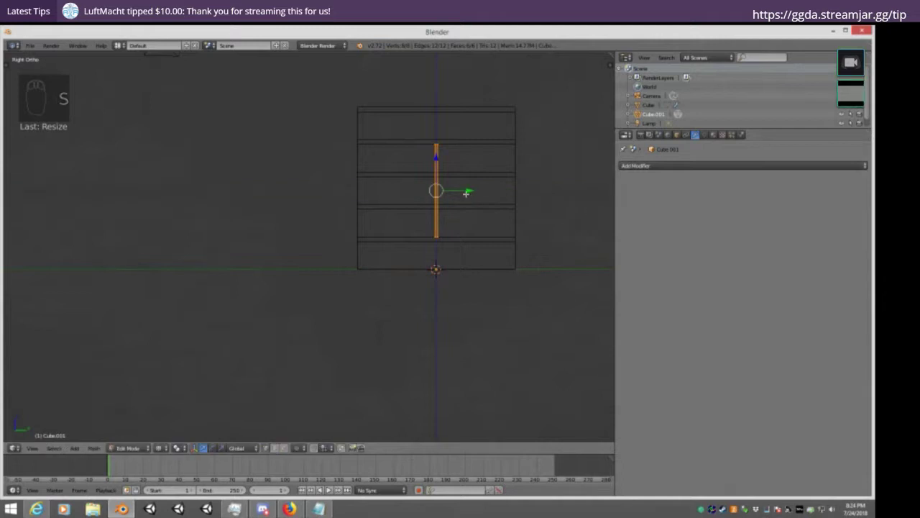
Move the thin slab along Y until it stands just inside one side edge of the stairs
key("g")
key("y")
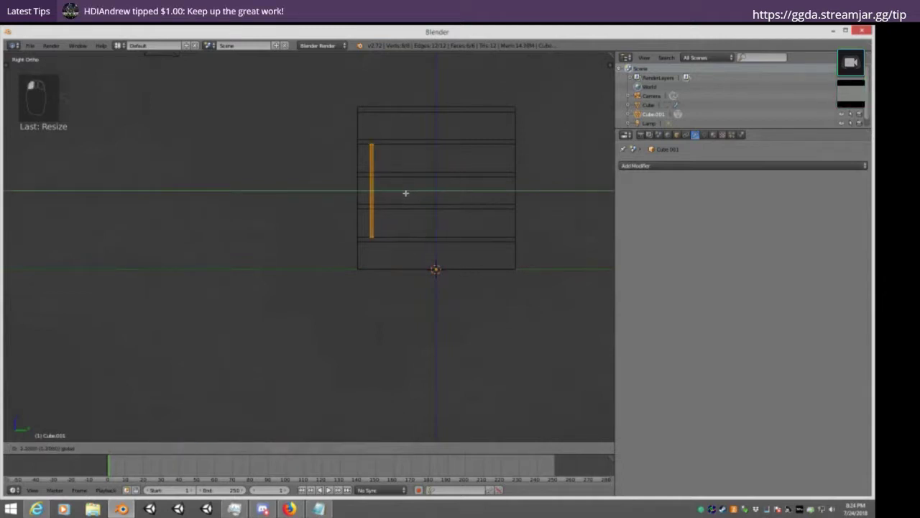
left_click(399, 193)
middle_click_drag(396, 194, 396, 224)
Scale the slab along X until it becomes a narrow upright post
key("KP_1")
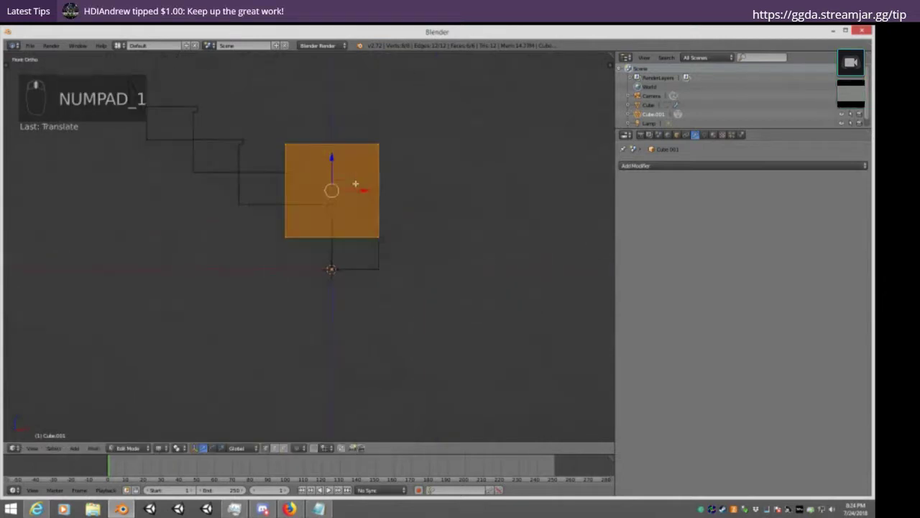
middle_click_drag(444, 158, 401, 189)
key("KP_5")
key("s")
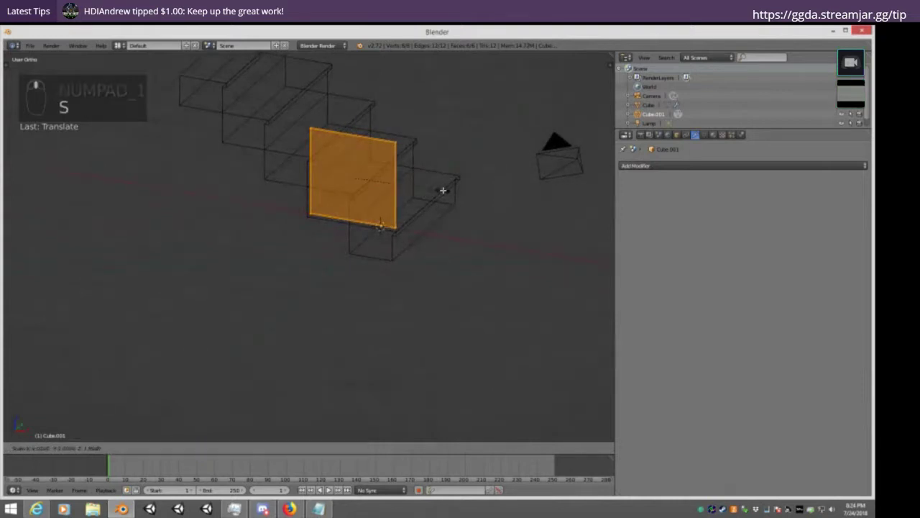
left_click(361, 179)
Move the post along X onto the lowest step's tread, then return to Object Mode with solid shading
key("g")
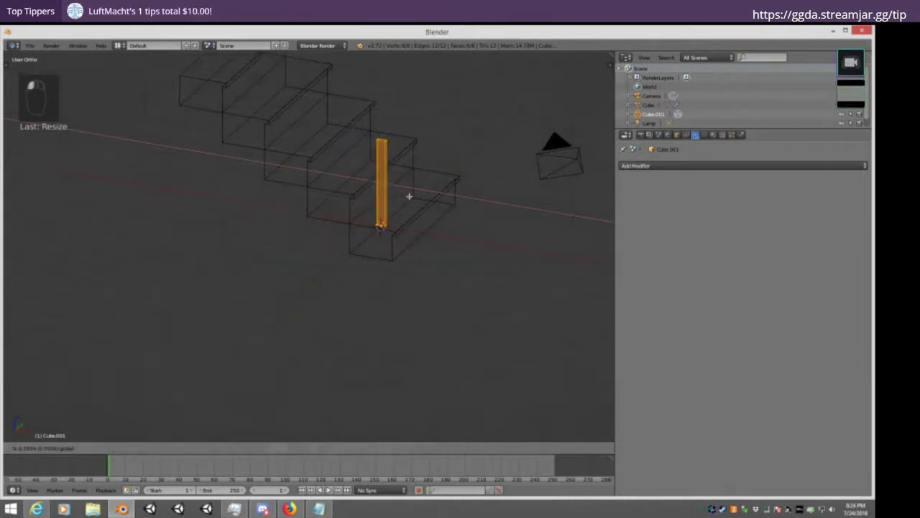
left_click(406, 196)
key("Tab")
key("z")
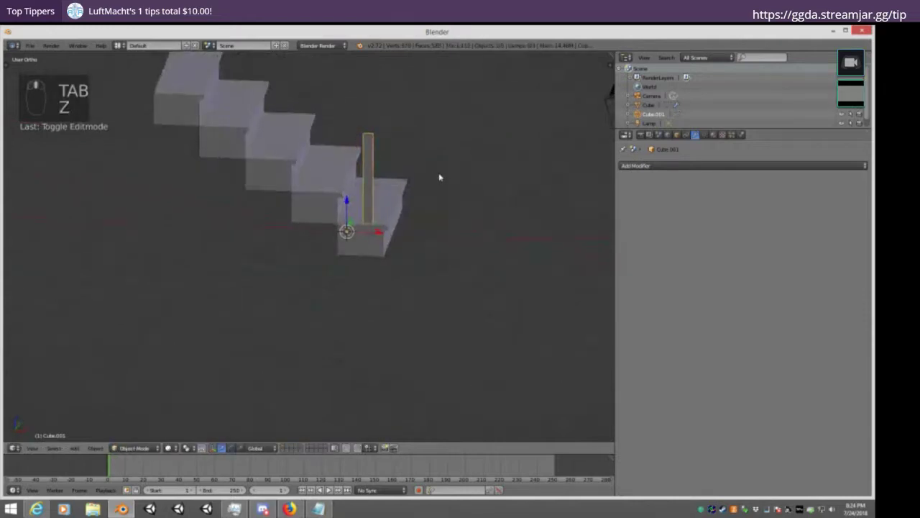
mouse_move(438, 175)
middle_mouse_down()
mouse_move(335, 179)
mouse_move(380, 172)
middle_mouse_up()
key("KP_1")
key("z")
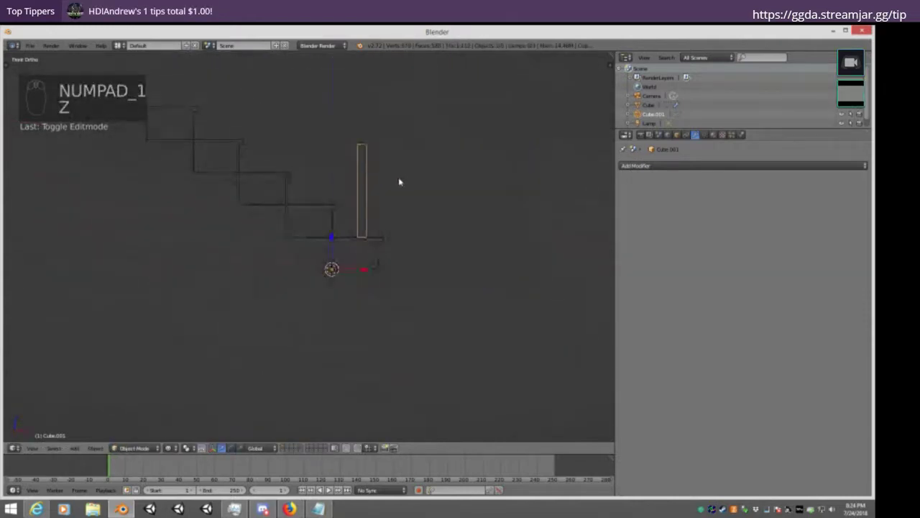
key("z")
middle_click_drag(441, 166, 577, 195)
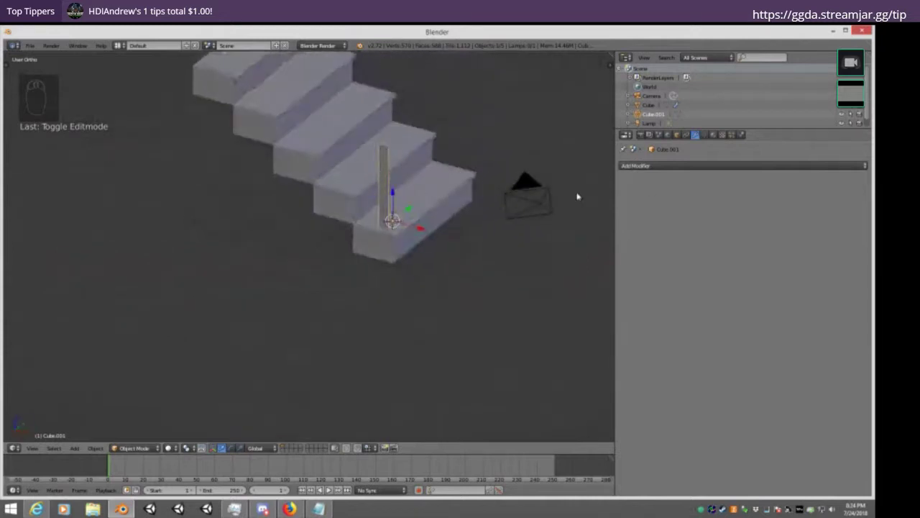
Add an Array modifier to the post, using Constant Offset instead of Relative Offset
left_click(735, 169)
left_click(683, 187)
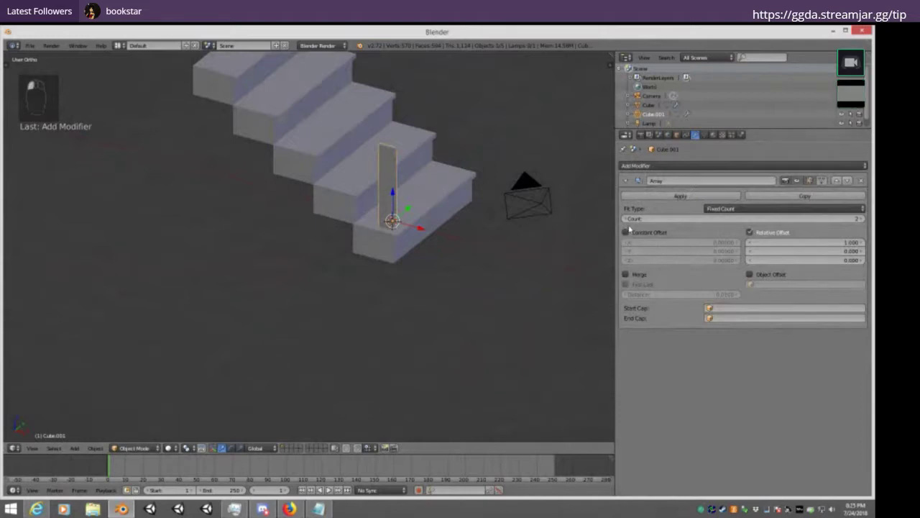
left_click(626, 233)
left_click(750, 233)
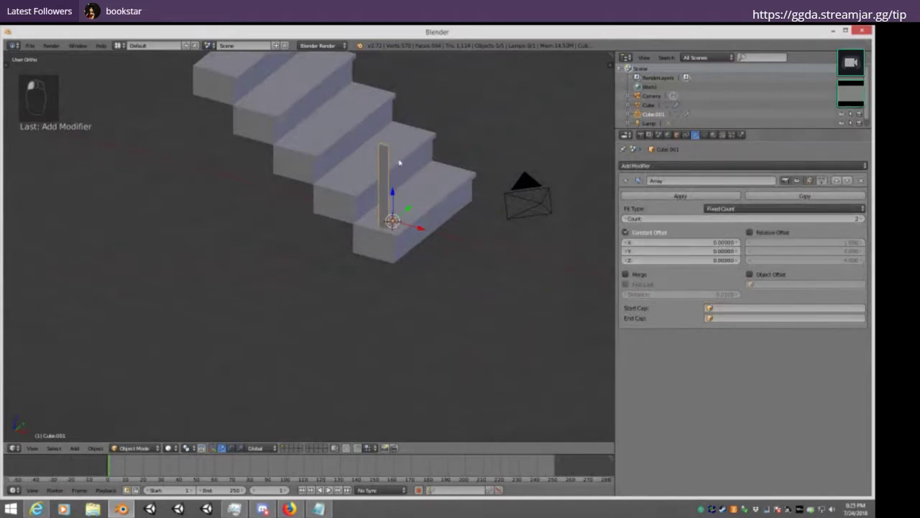
Set the post array's constant offset to X -1 and Z 0.7, with a count of 5
middle_click_drag(421, 123, 479, 195, "shift")
left_click(696, 242)
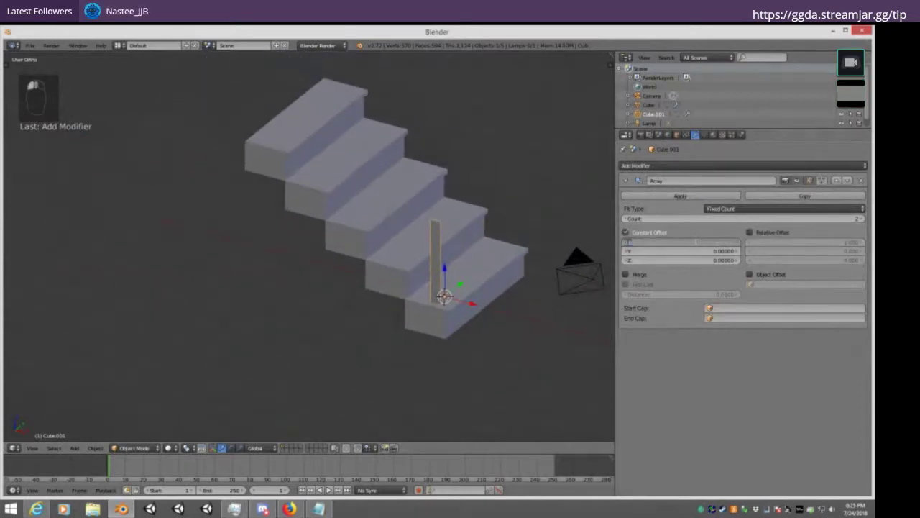
type("1")
key("Return")
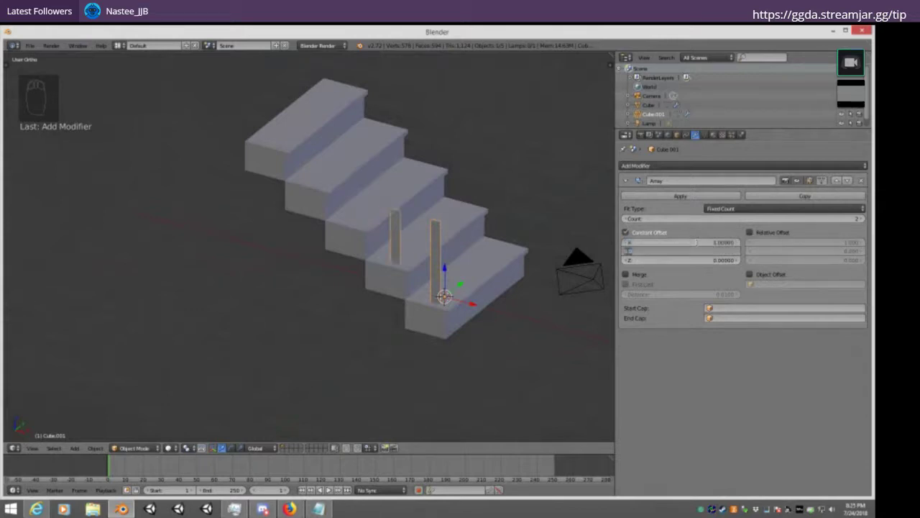
key("Tab")
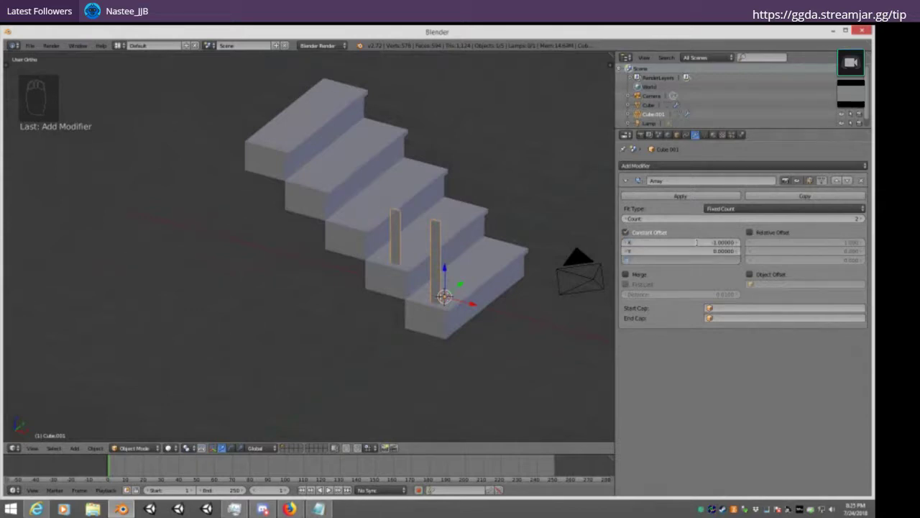
type("0.7")
key("Return")
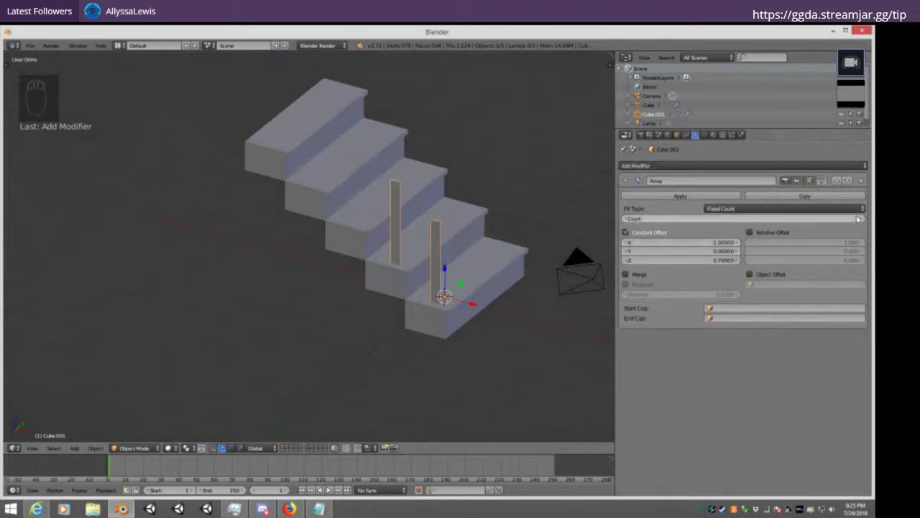
left_click(862, 223)
left_click(862, 223)
left_click(862, 223)
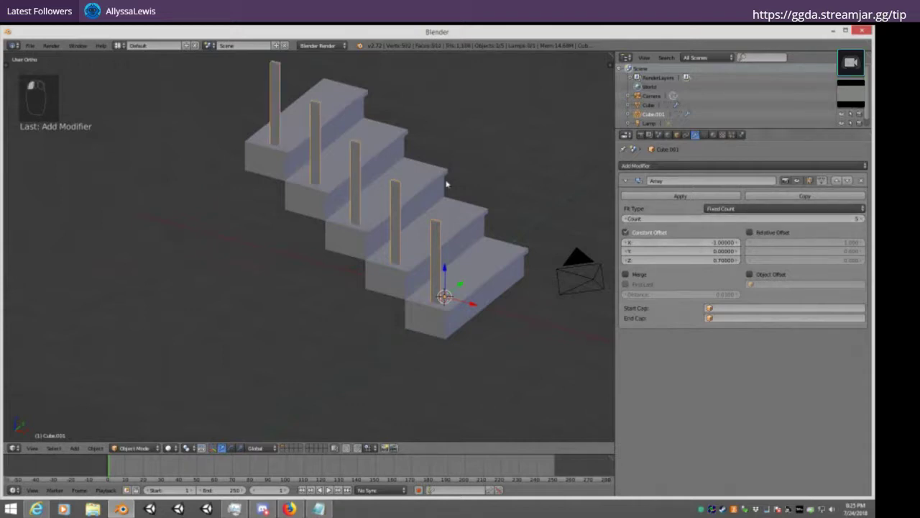
Change the staircase array's fit type to Fixed Count with a count of 5
right_click(391, 198)
left_click(773, 208)
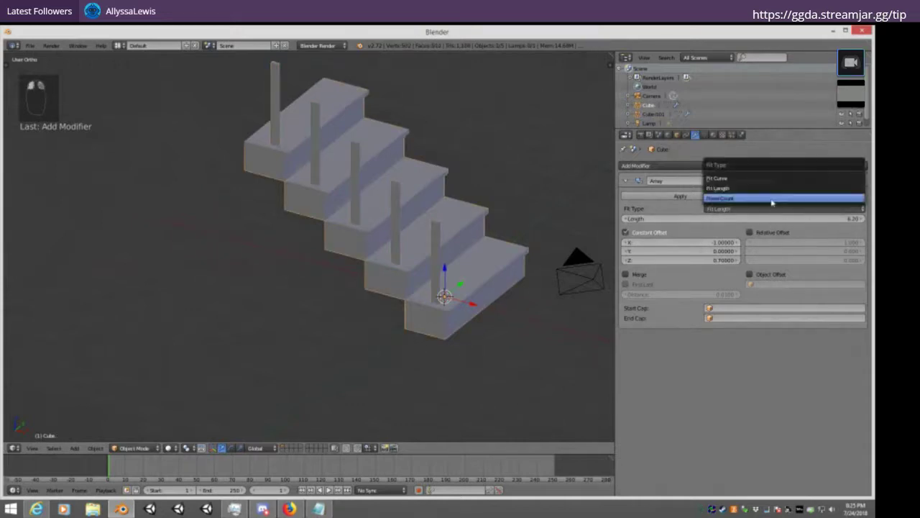
left_click(756, 198)
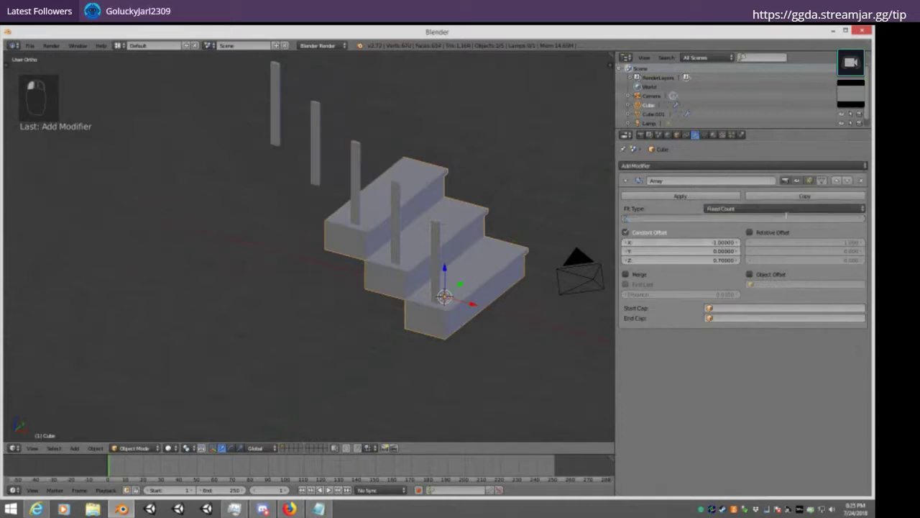
mouse_move(518, 238)
middle_mouse_down()
mouse_move(414, 224)
mouse_move(512, 238)
middle_mouse_up()
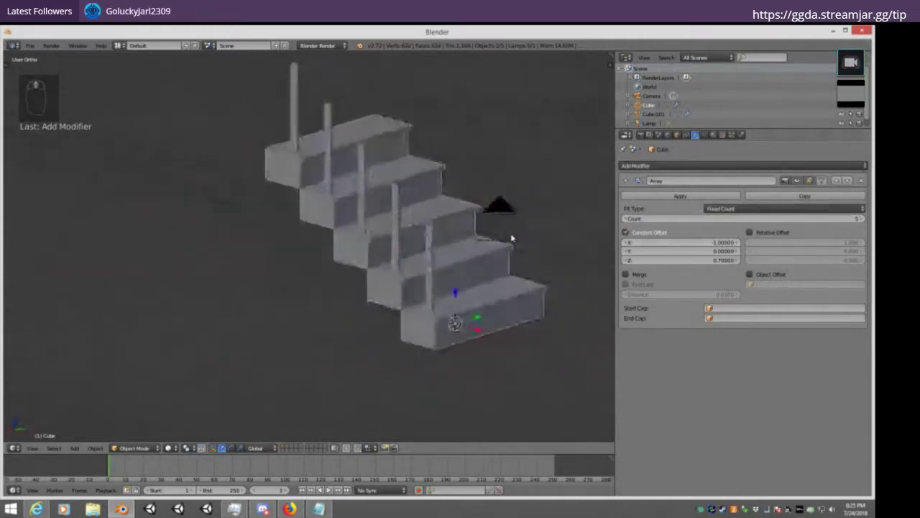
Select the posts, collapse their Array modifier and add a Mirror modifier
right_click(431, 252)
left_click(626, 180)
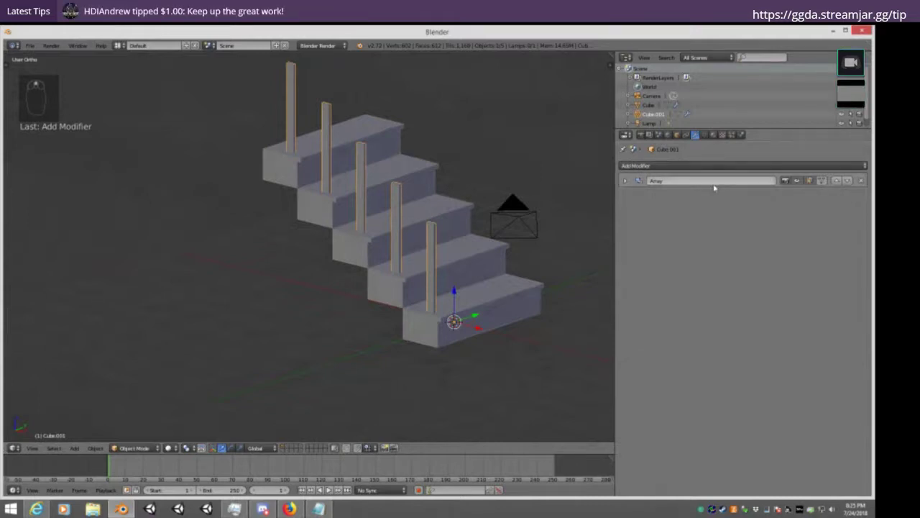
left_click(714, 170)
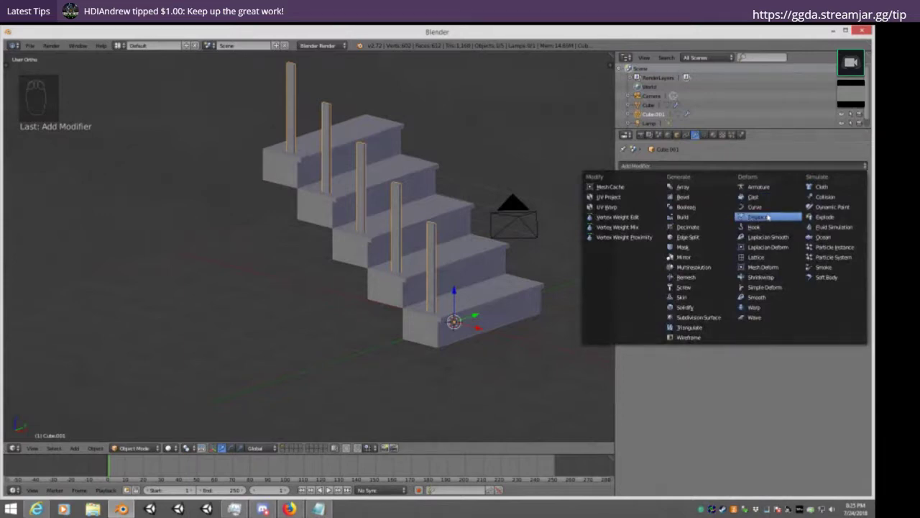
left_click(688, 257)
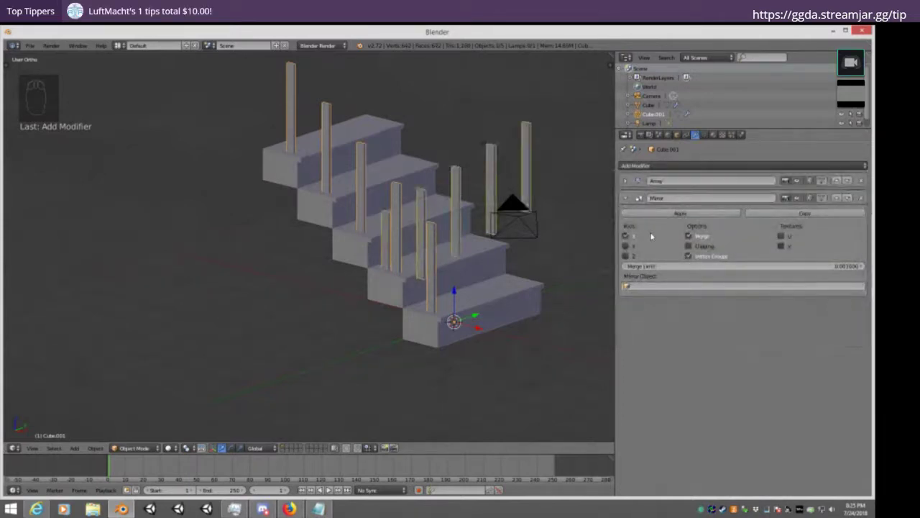
Mirror the posts across the Y axis instead of X so both sides of the stairs have them
middle_click_drag(504, 198, 554, 225)
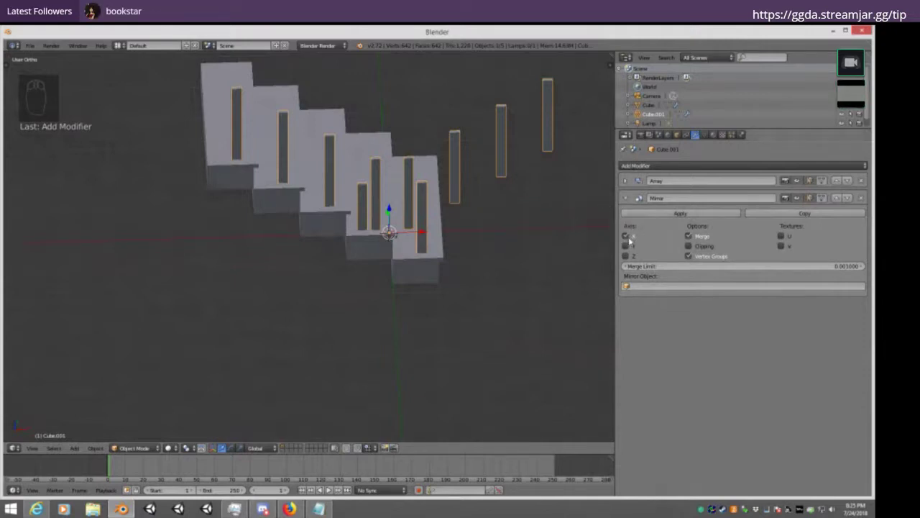
middle_click_drag(581, 220, 542, 268)
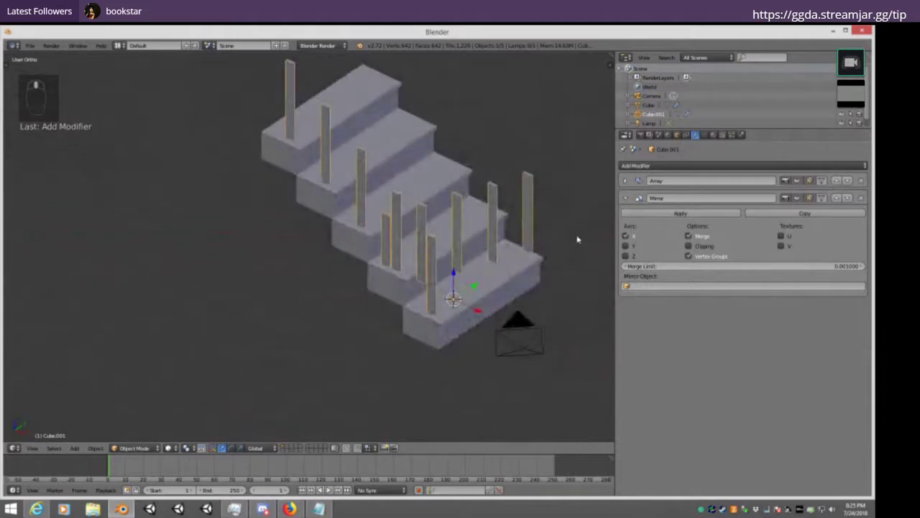
middle_click_drag(578, 239, 543, 247)
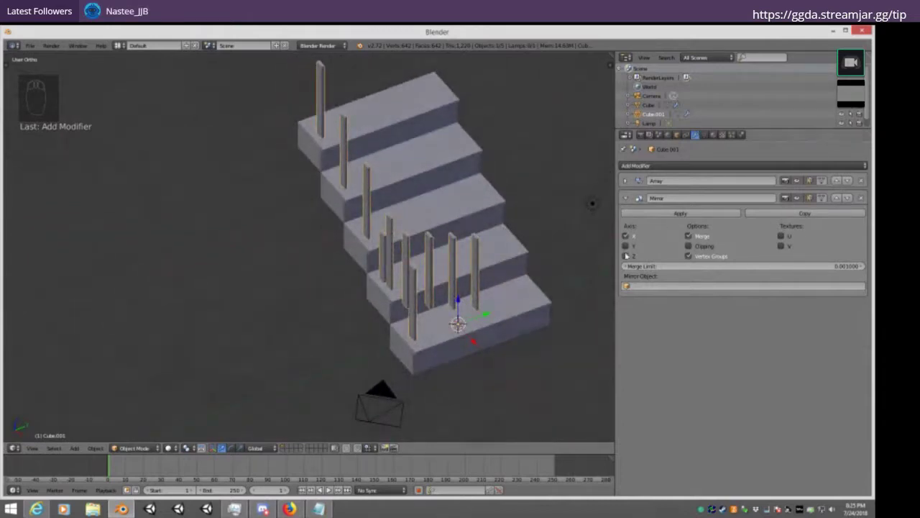
left_click(625, 236)
left_click(625, 245)
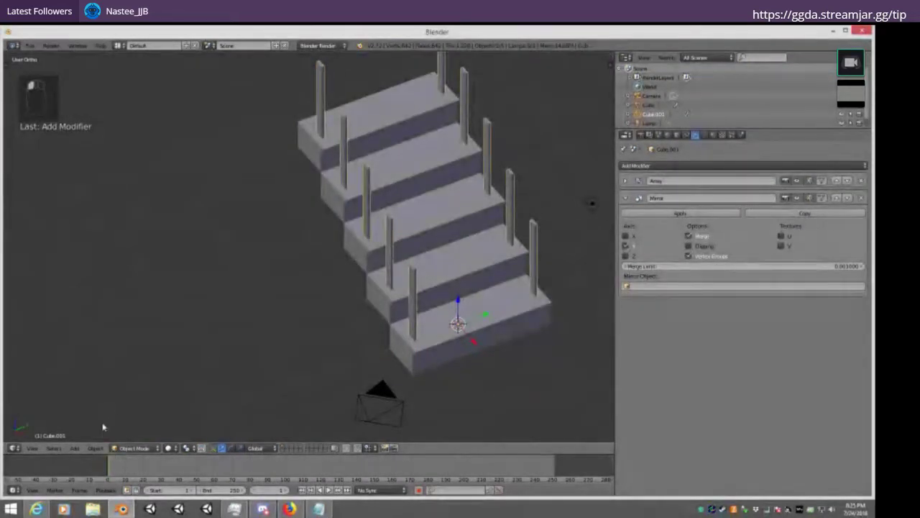
Add another cube at the 3D cursor at the base of the stairs, working in the front orthographic view
middle_click_drag(466, 322, 422, 229)
middle_click_drag(424, 285, 473, 248)
key("KP_1")
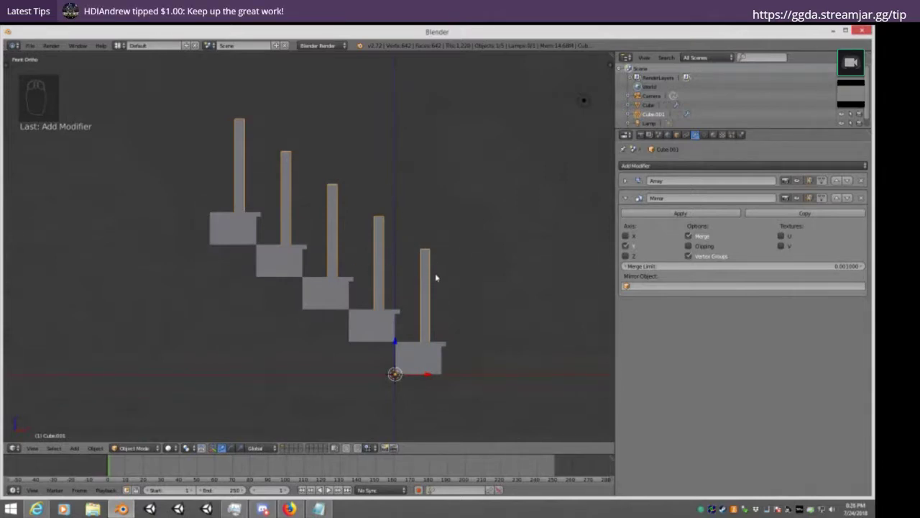
middle_click_drag(472, 307, 459, 288, "shift")
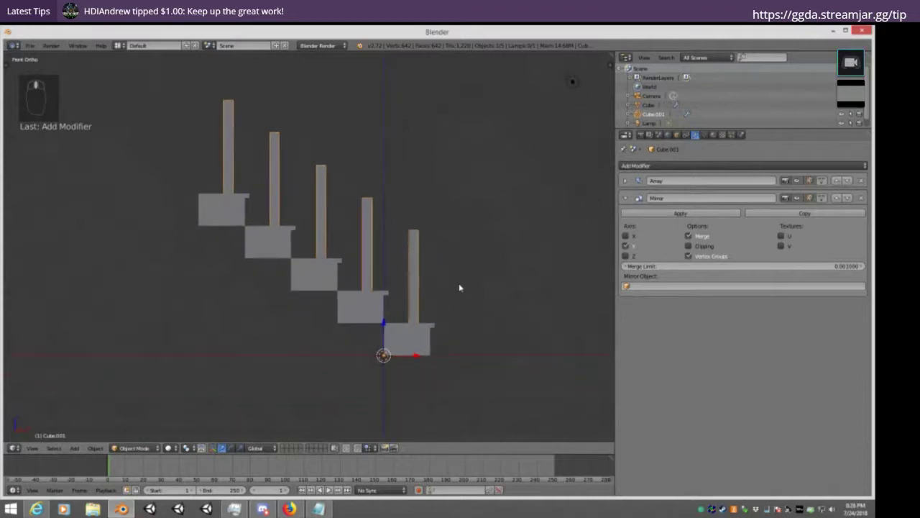
key("shift+a")
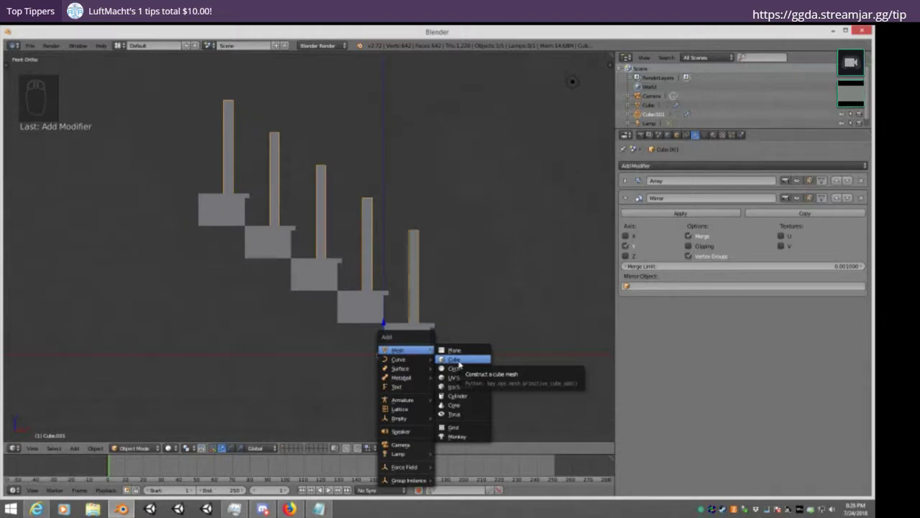
left_click(459, 364)
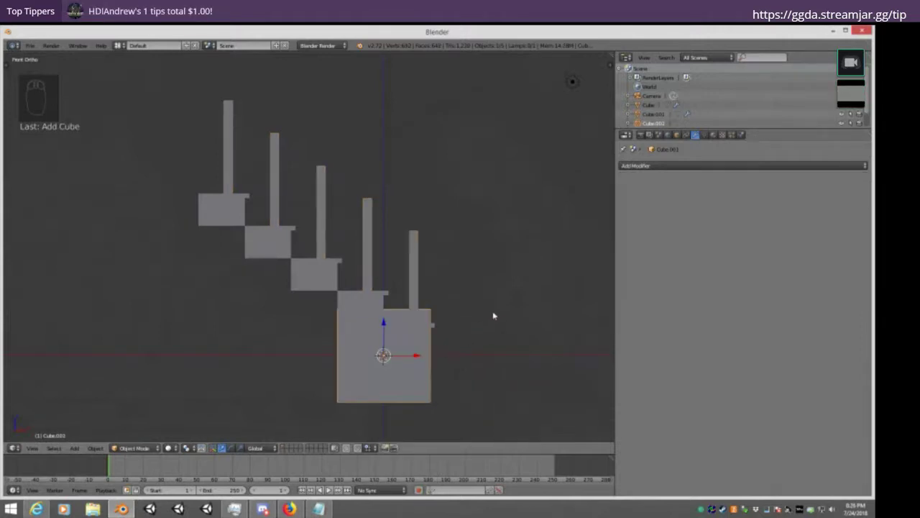
In Edit Mode, scale the new cube down uniformly to a small block about as wide as a post
key("Tab")
key("KP_1")
key("KP_3")
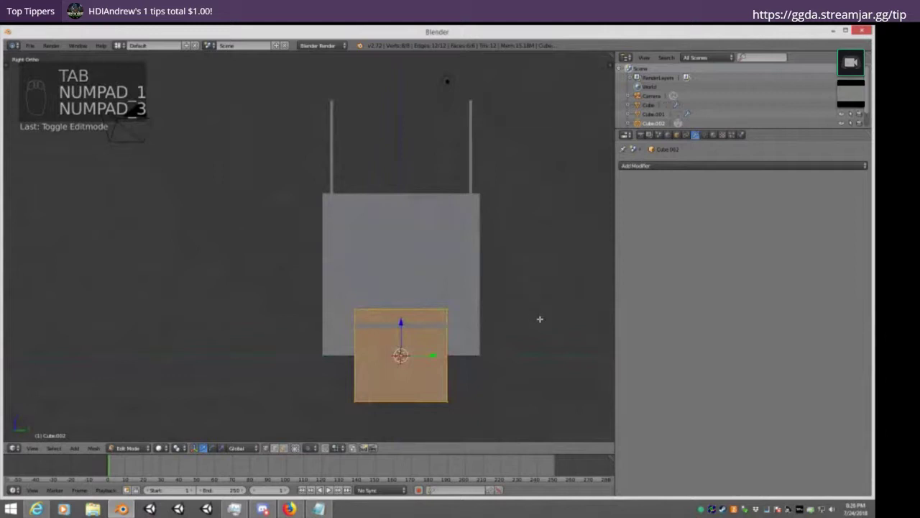
key("s")
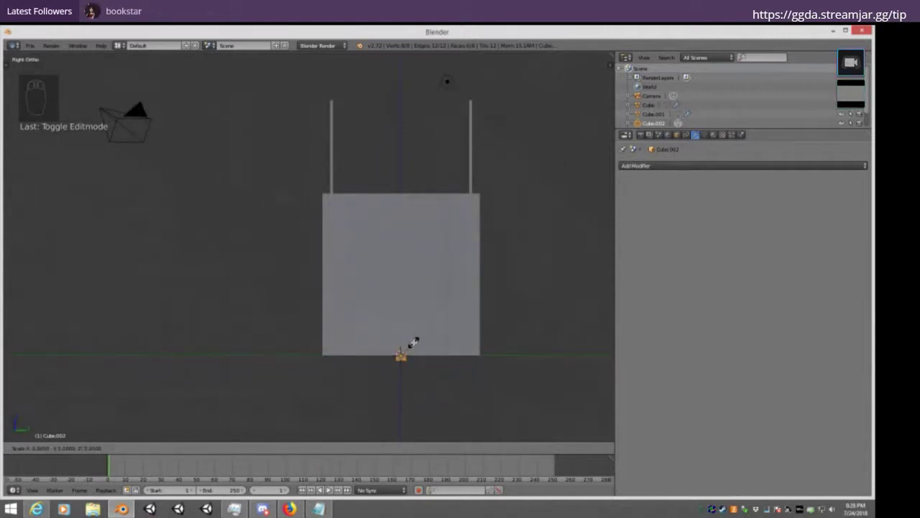
left_click(415, 342)
key("KP_1")
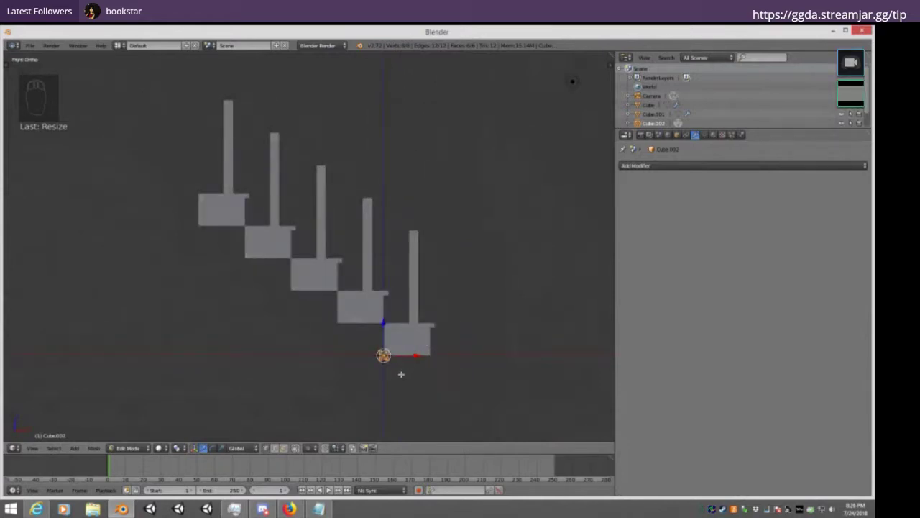
Switch the viewport to wireframe and examine the small cube against the stairs from the front, the right and an angle
scroll(421, 368, "up", 5)
key("KP_1")
key("KP_3")
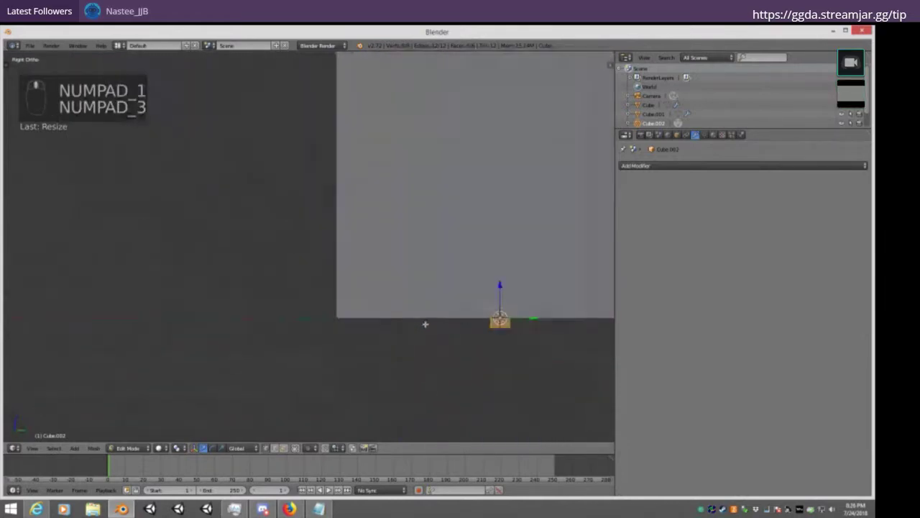
key("z")
key("KP_1")
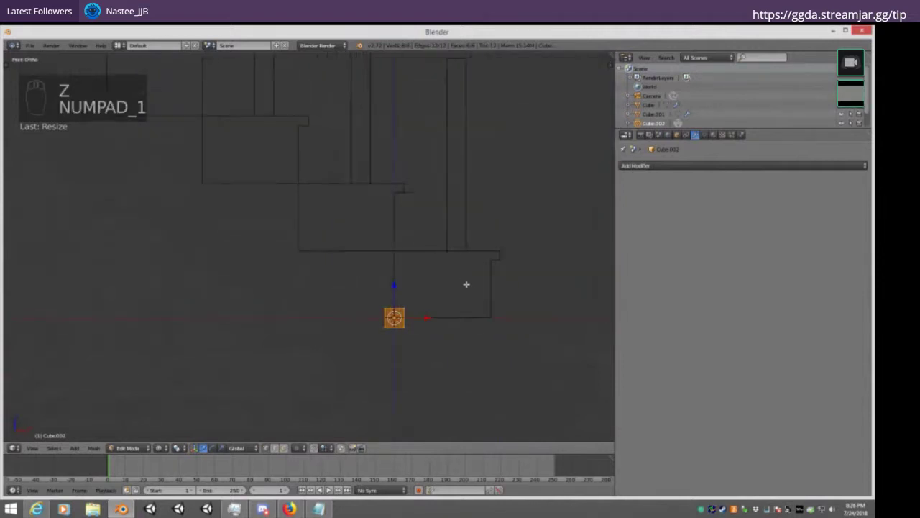
middle_click_drag(400, 231, 407, 294, "shift")
key("Tab")
scroll(419, 300, "down", 4)
key("Tab")
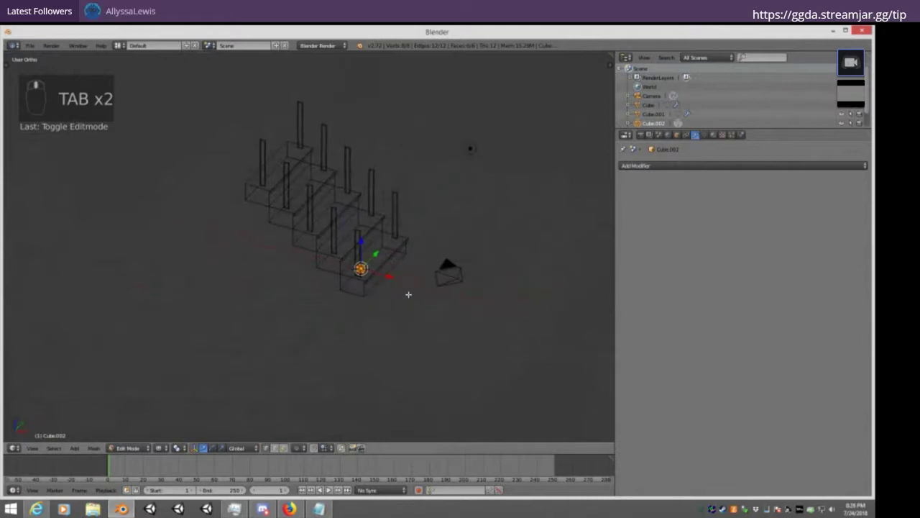
Return to Object Mode and add an Array modifier to the small cube
key("shift+a")
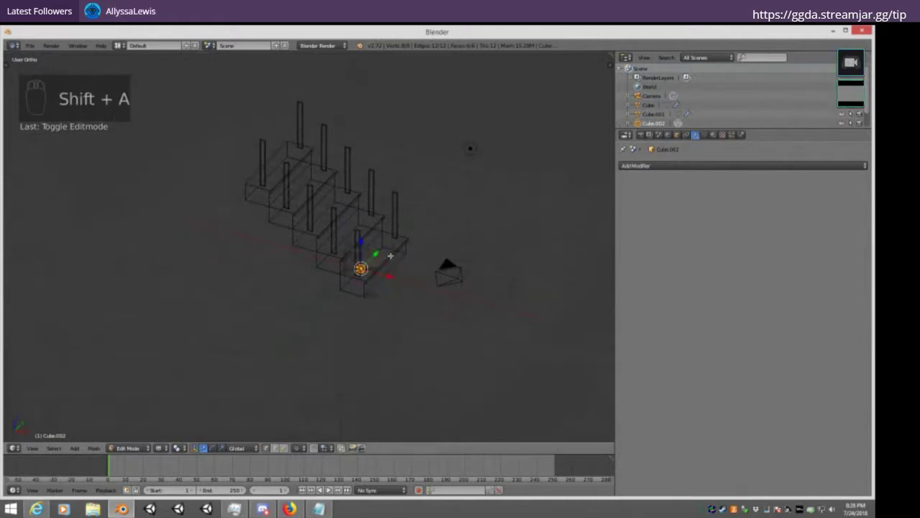
key("Tab")
left_click(675, 166)
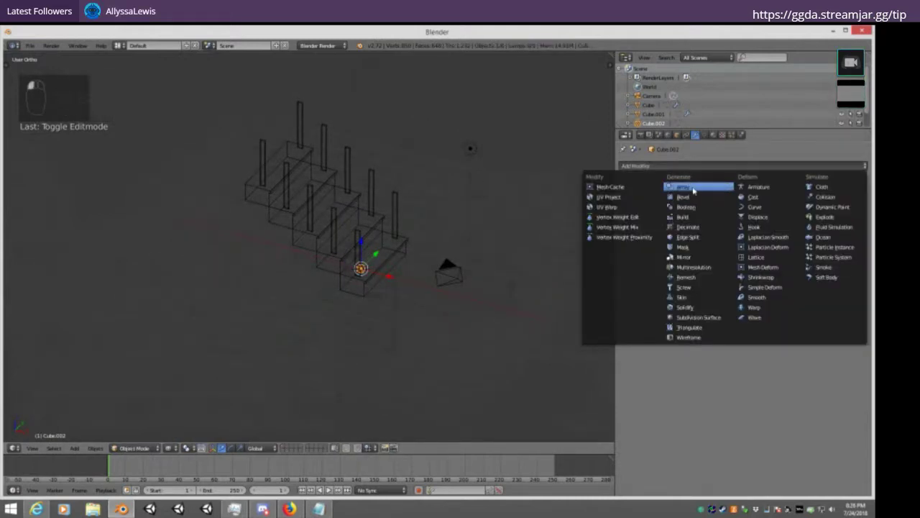
left_click(693, 191)
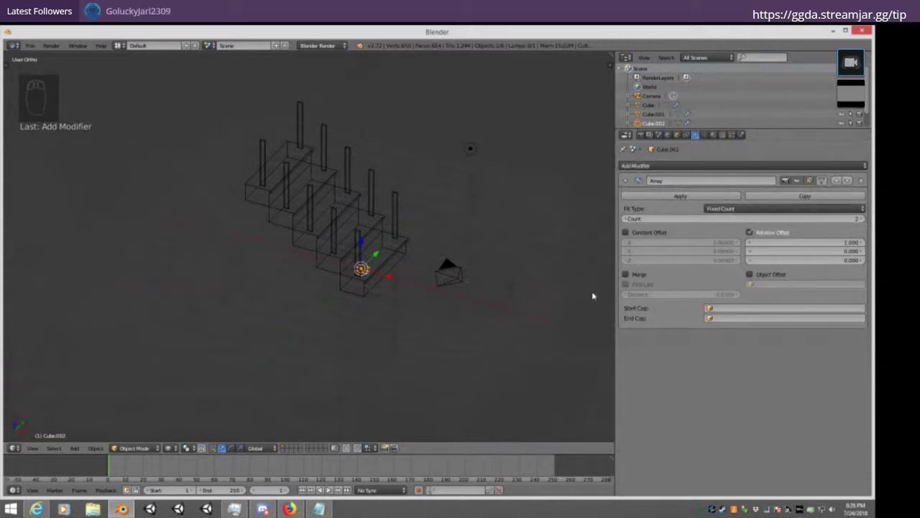
Add a Path curve at the 3D cursor at the base of the stairs
key("shift+a")
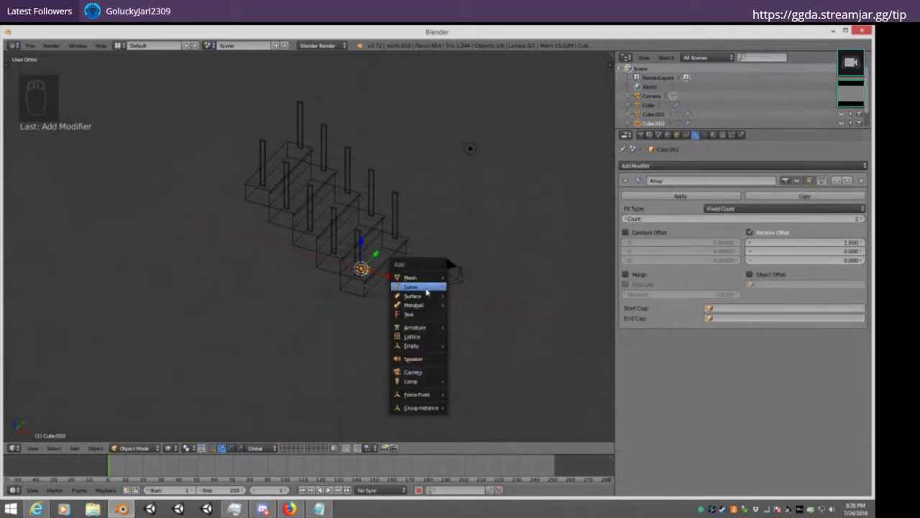
mouse_move(426, 288)
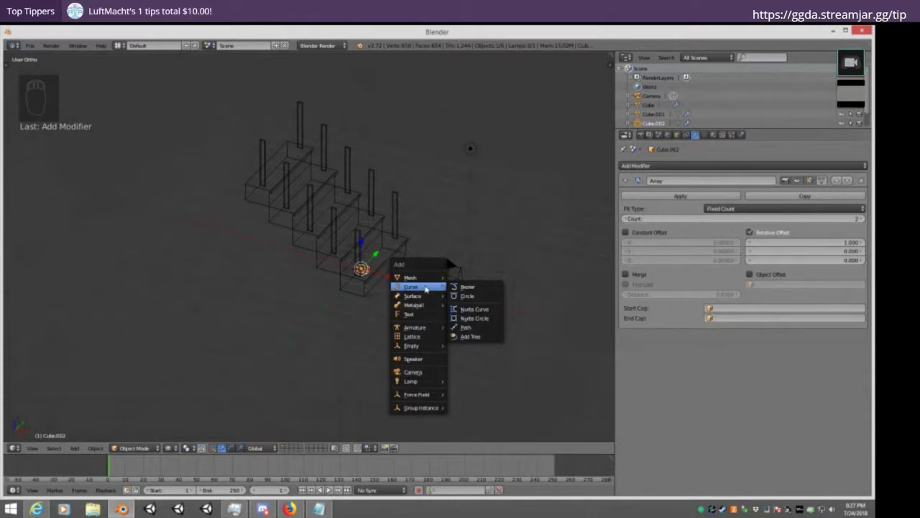
left_click(471, 330)
scroll(439, 304, "up", 3)
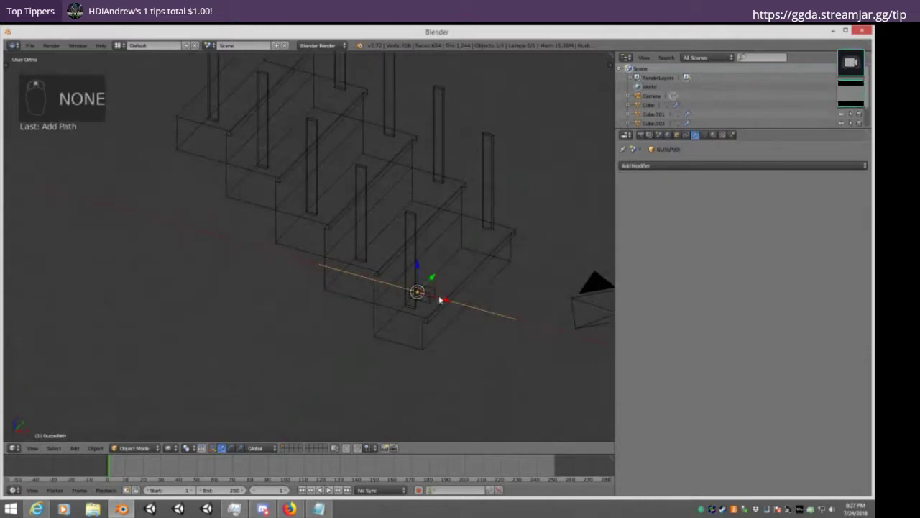
In Edit Mode, delete the path's three middle control points, keeping only the two end points
key("Tab")
key("a")
key("a")
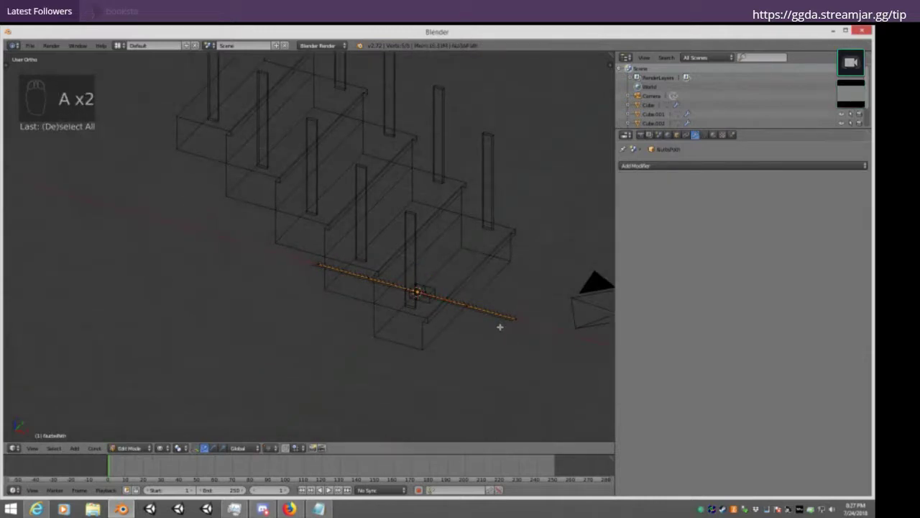
key("b")
left_click_drag(493, 332, 356, 203)
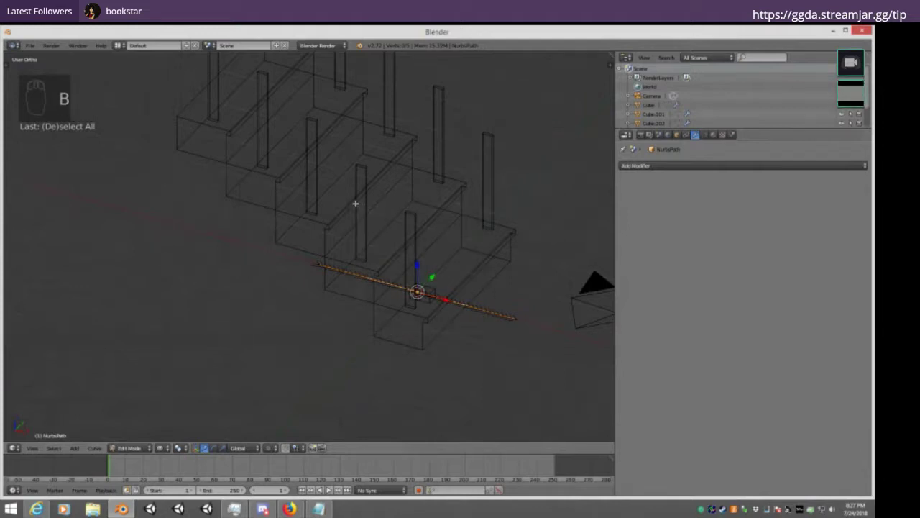
key("x")
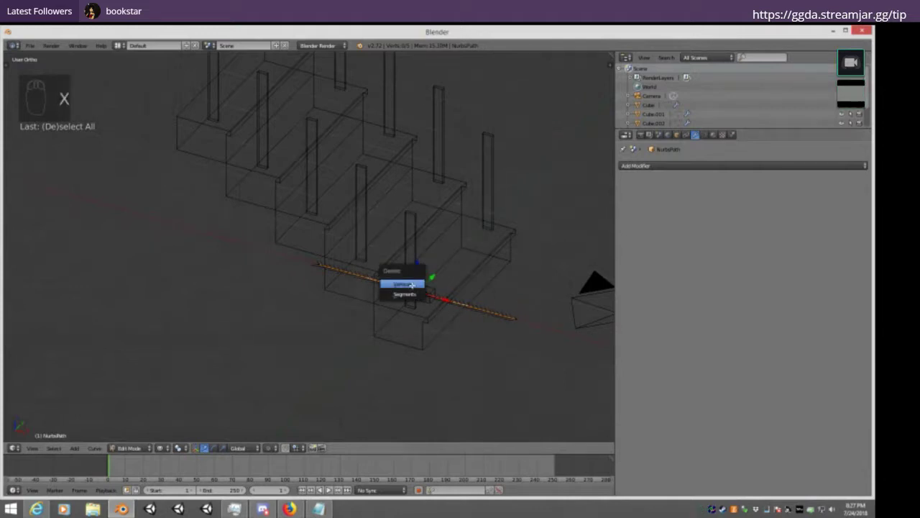
left_click(412, 285)
Try moving the path's end control point beyond the lowest step
key("a")
left_click(515, 321)
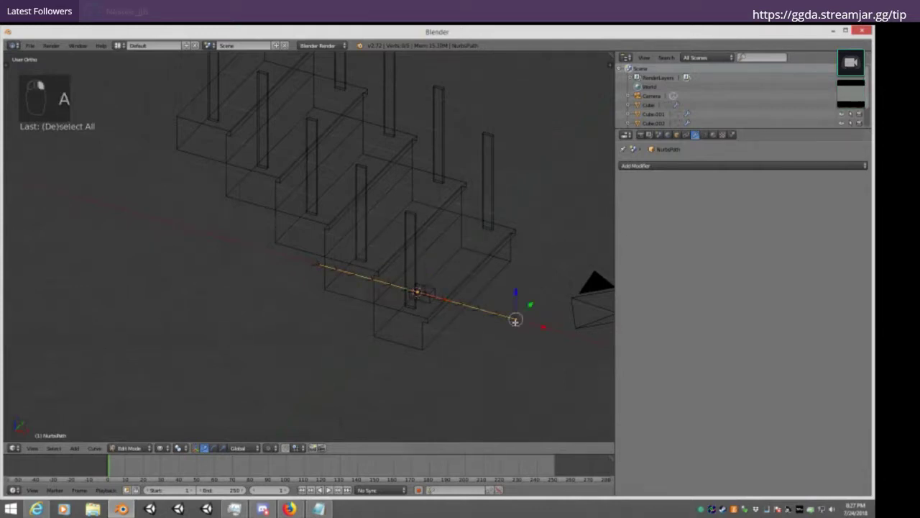
key("g")
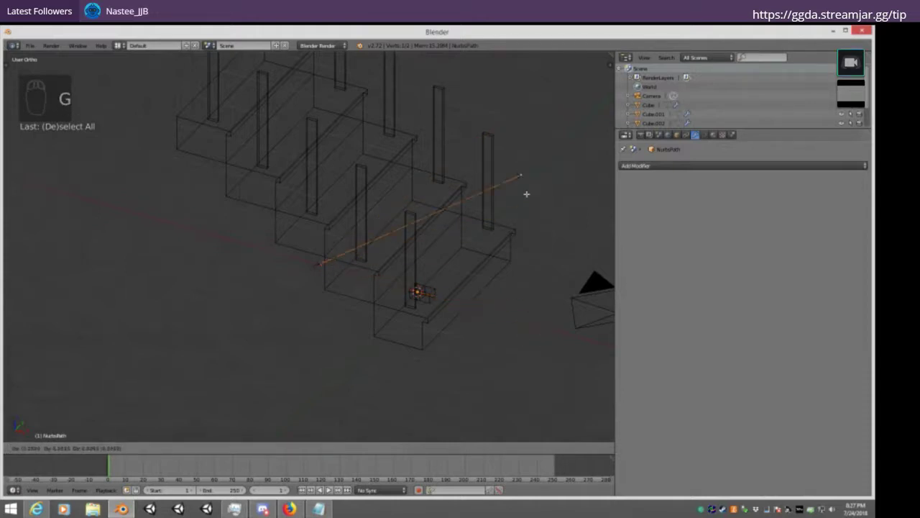
right_click(515, 318)
key("a")
Back in Object Mode, set the small cube's Array modifier to Fit Curve with NurbsPath as its curve
key("Tab")
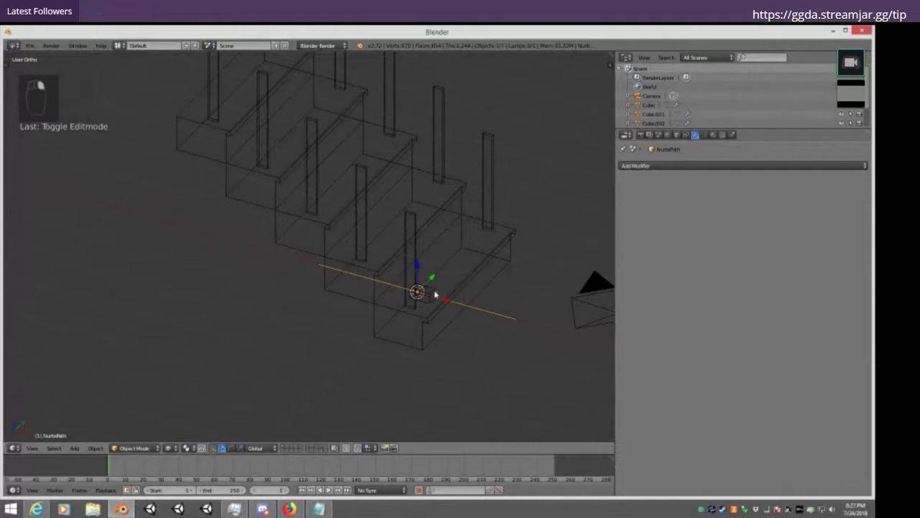
key("Tab")
key("Tab")
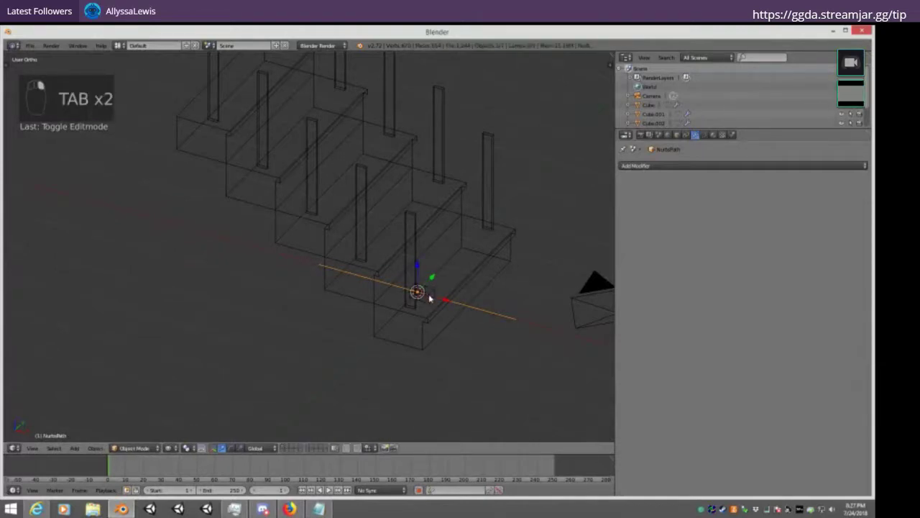
right_click(425, 292)
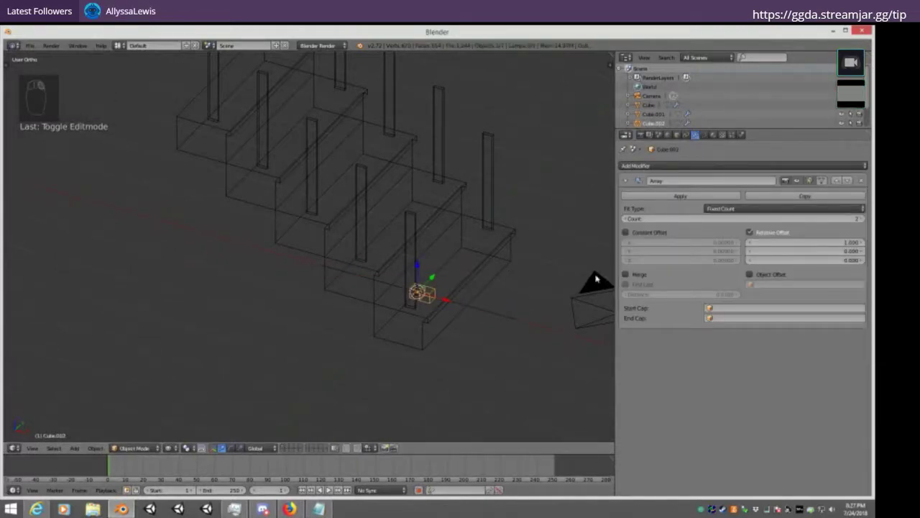
left_click(747, 209)
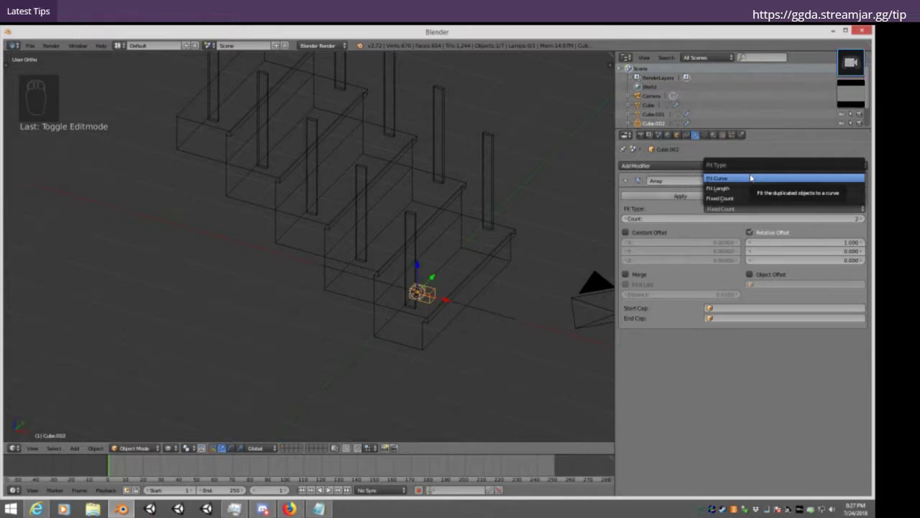
left_click(743, 181)
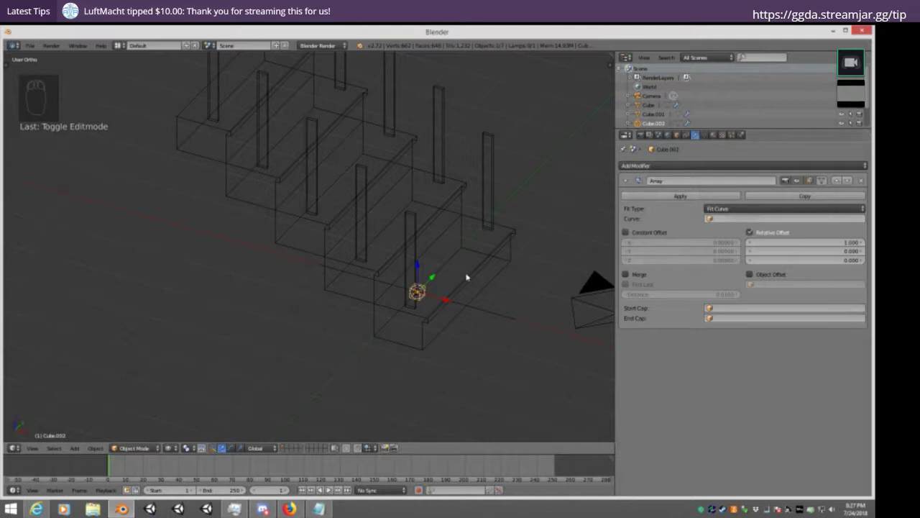
left_click(734, 219)
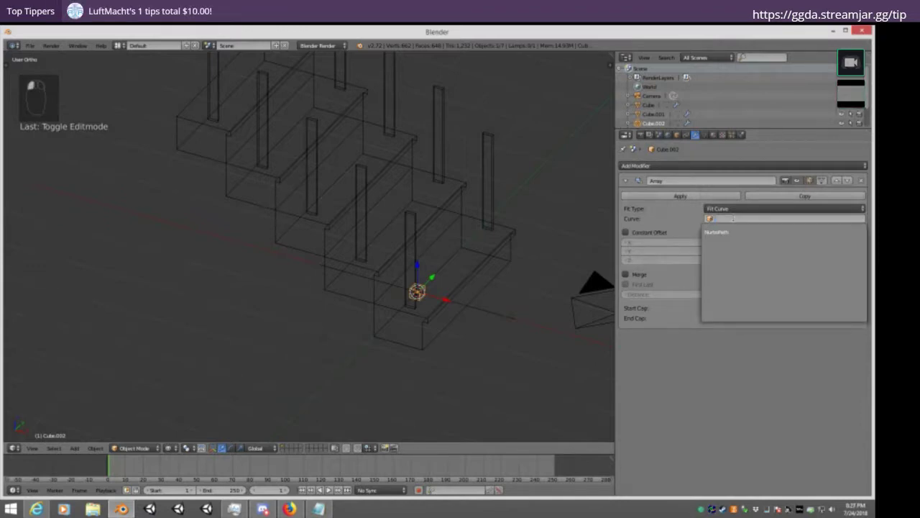
left_click(721, 232)
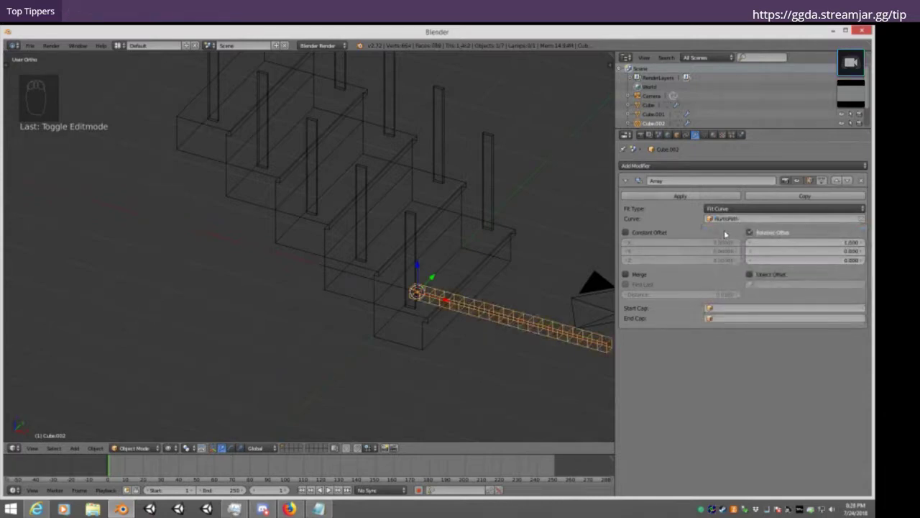
Try moving the path's other end control point to vary the array's length, viewing the stairs in solid shading
middle_click_drag(428, 308, 446, 310)
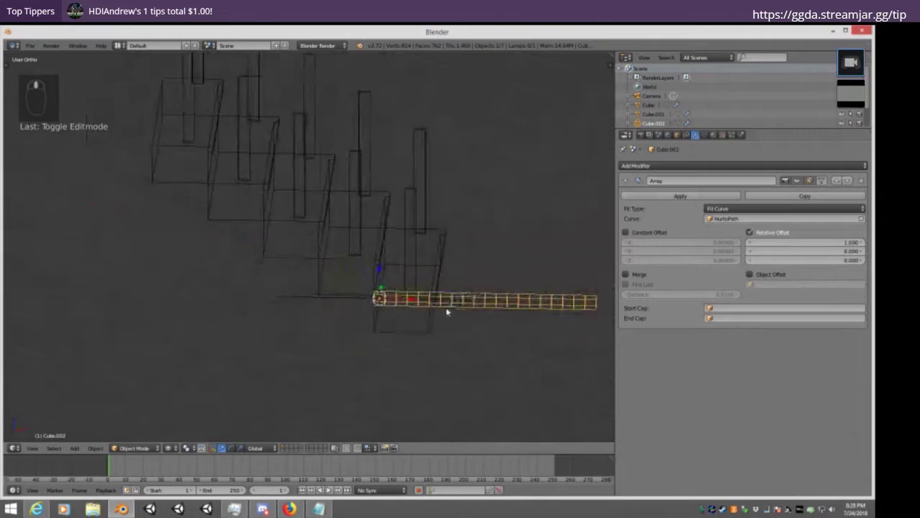
right_click(325, 306)
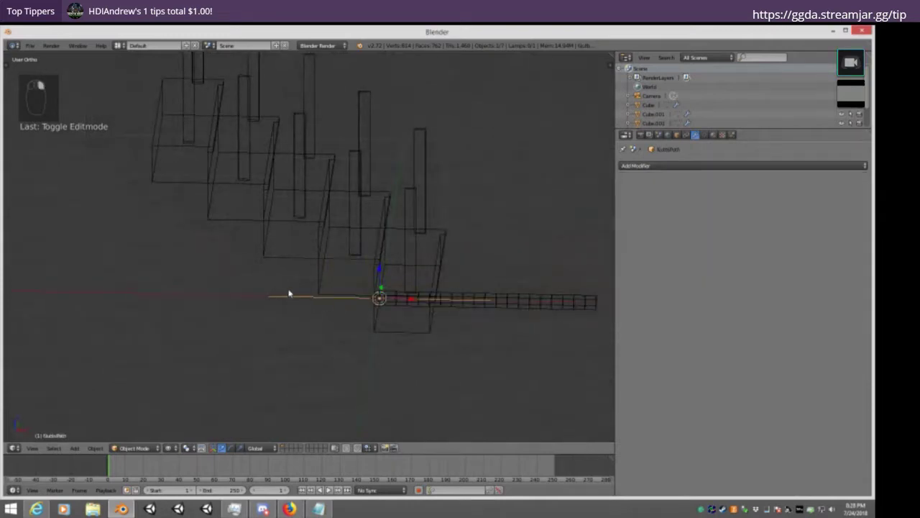
key("Tab")
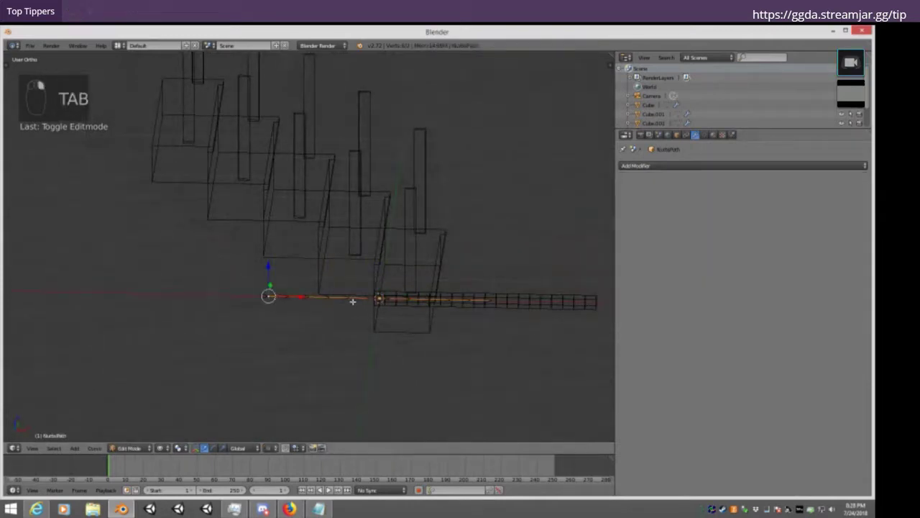
key("g")
right_click(355, 281)
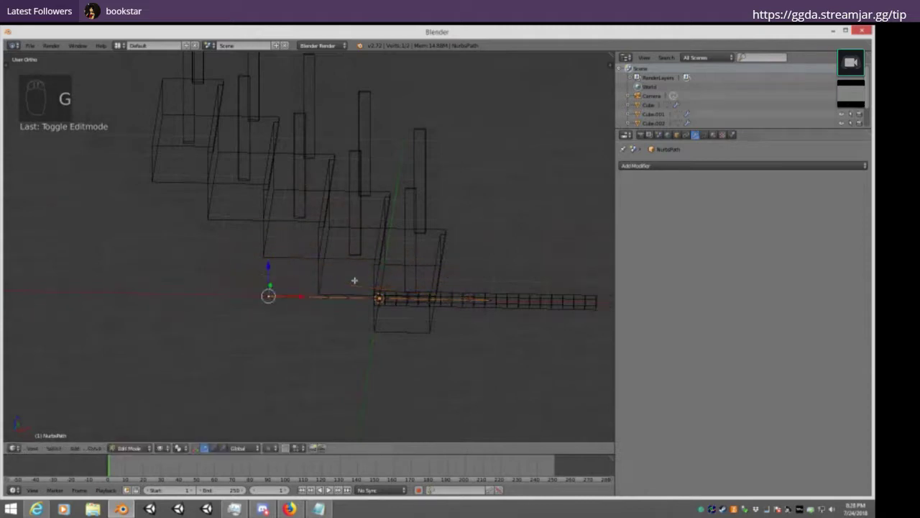
scroll(519, 264, "down", 2)
middle_click_drag(518, 264, 433, 255)
key("z")
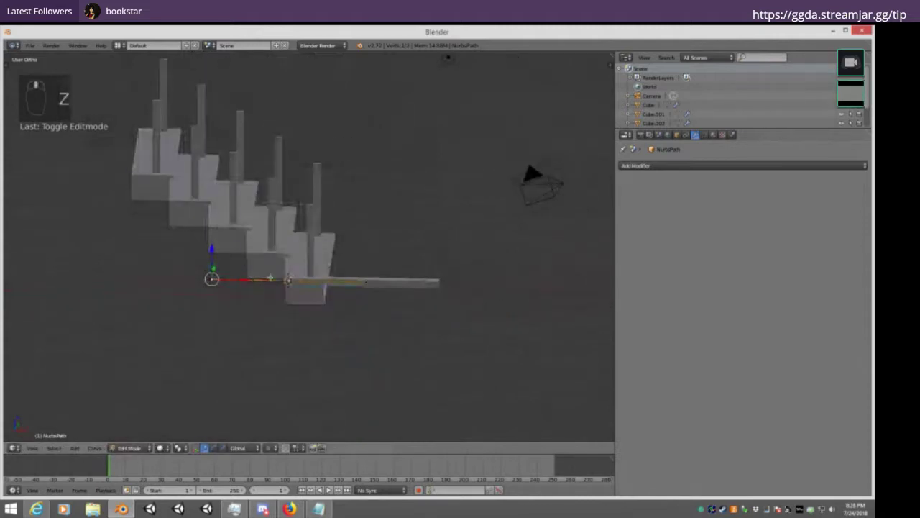
key("g")
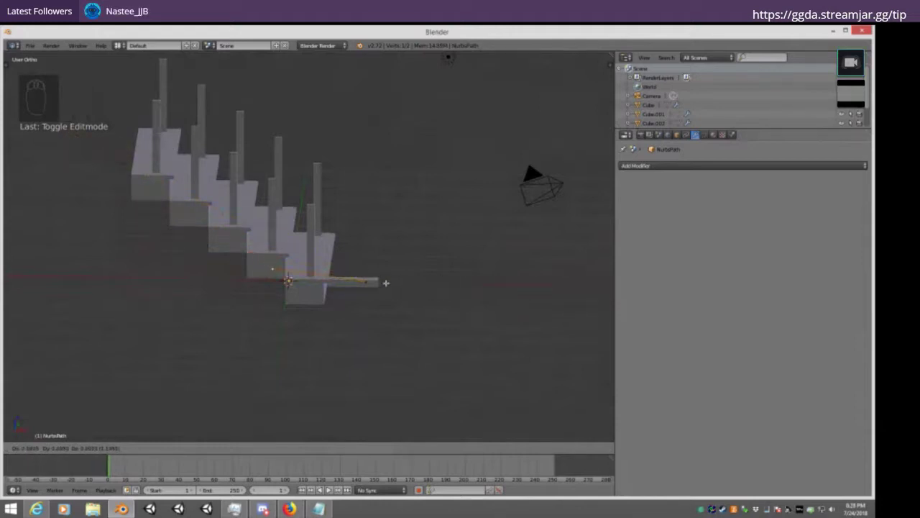
left_click(343, 276)
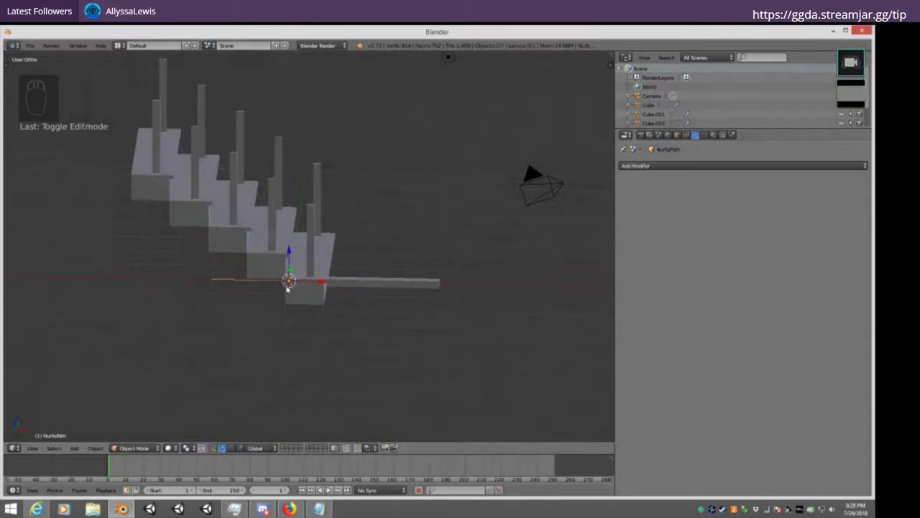
In the front orthographic view, move the whole path up to the top of the middle post
key("KP_1")
key("g")
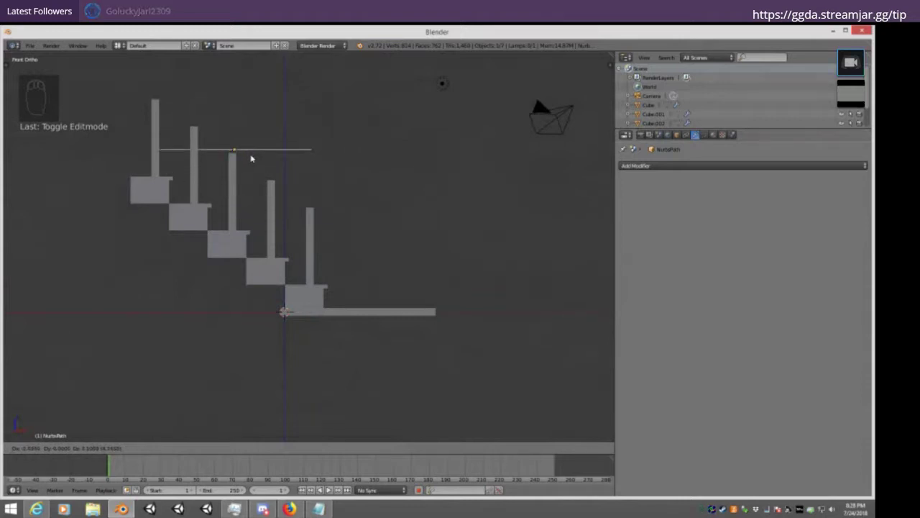
left_click(250, 156)
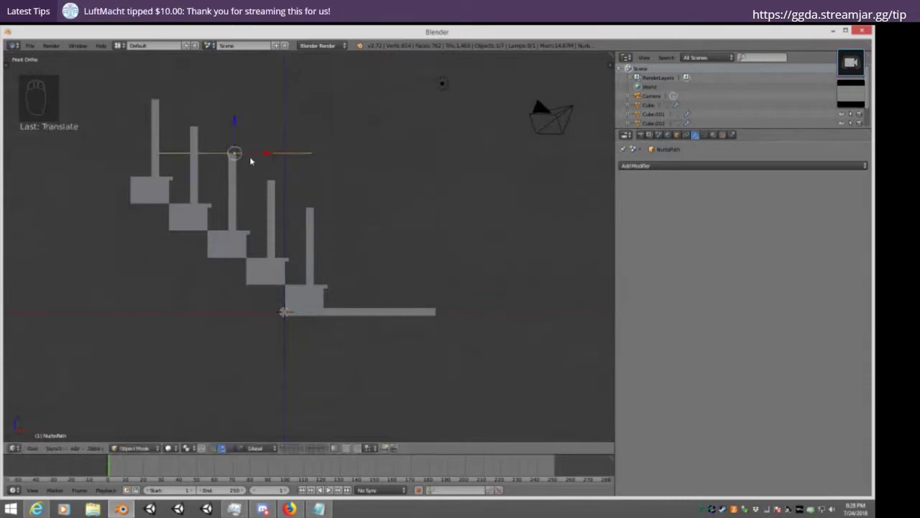
Add a Curve modifier to the small cube's array and set NurbsPath as its deforming object
right_click(382, 313)
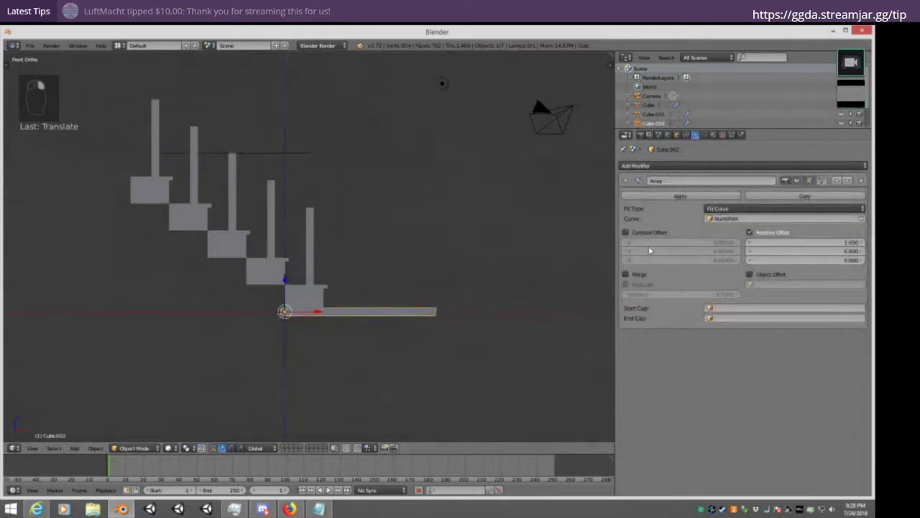
left_click(627, 181)
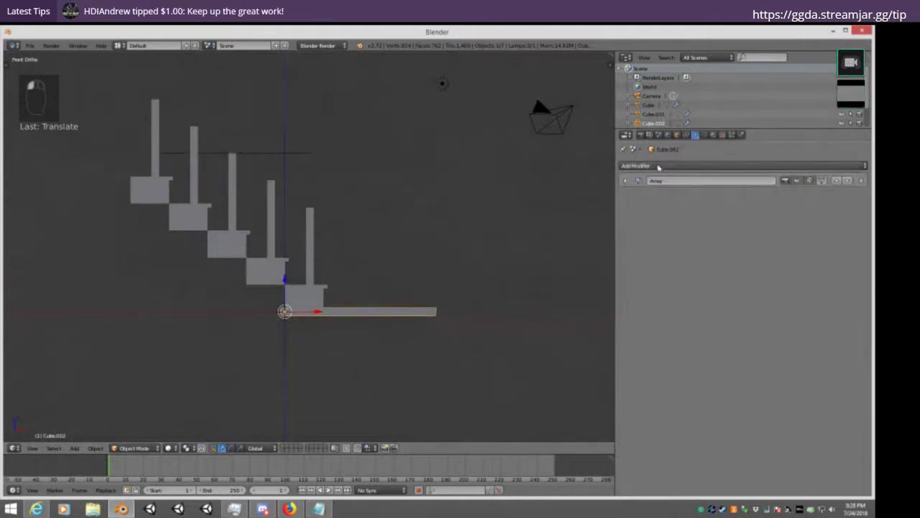
left_click(665, 166)
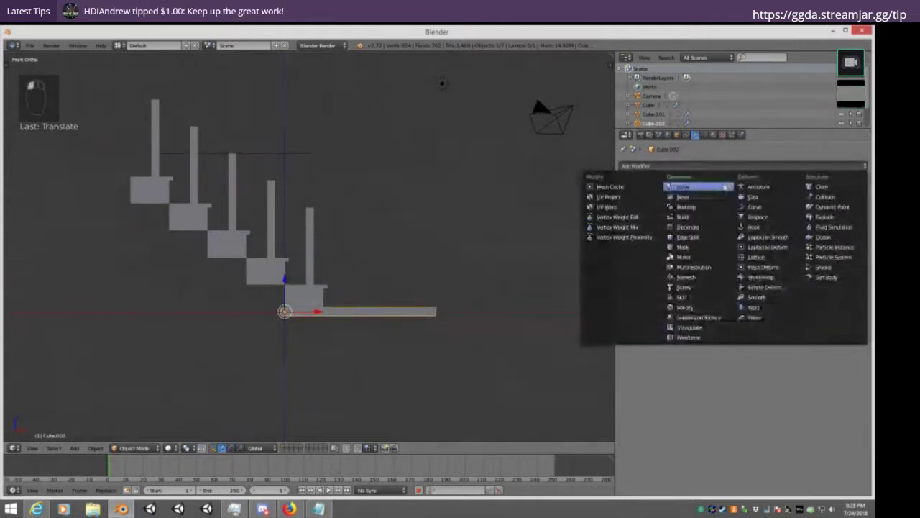
left_click(764, 208)
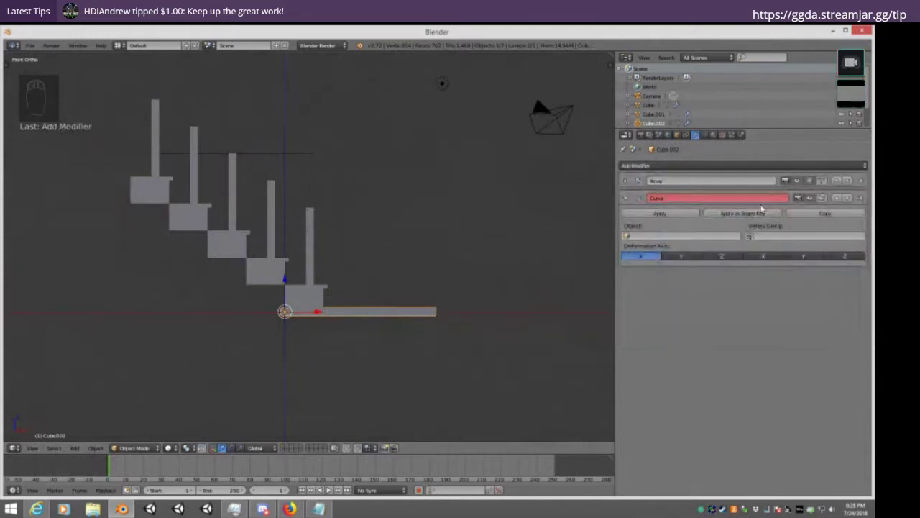
left_click(646, 237)
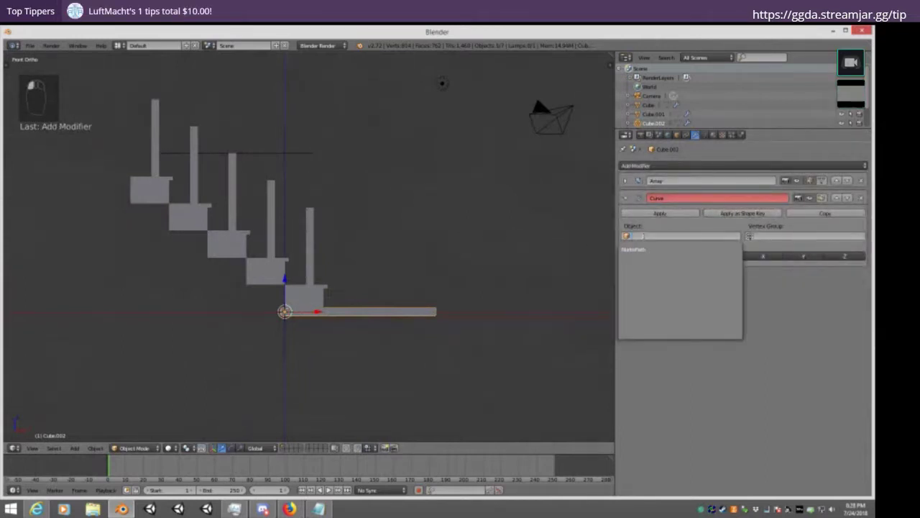
left_click(643, 249)
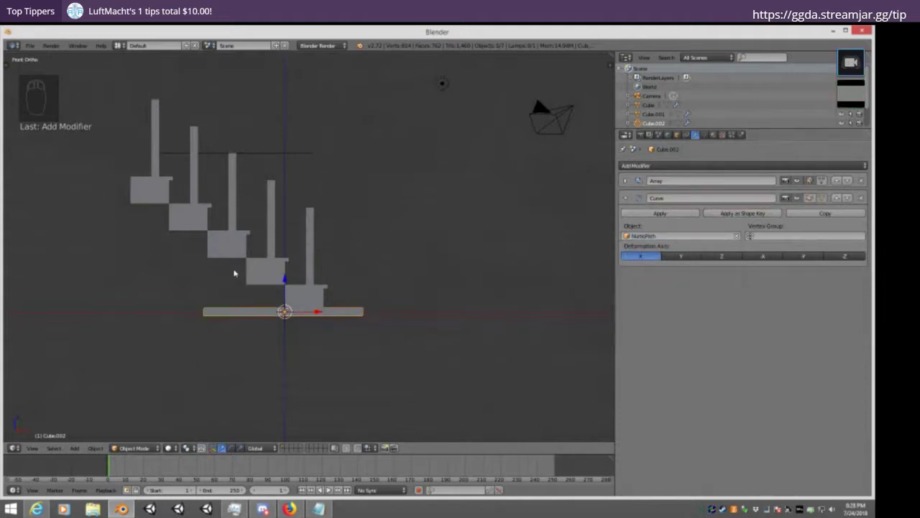
Try the Y and Z deformation axes on the Curve modifier and return it to X
left_click(680, 257)
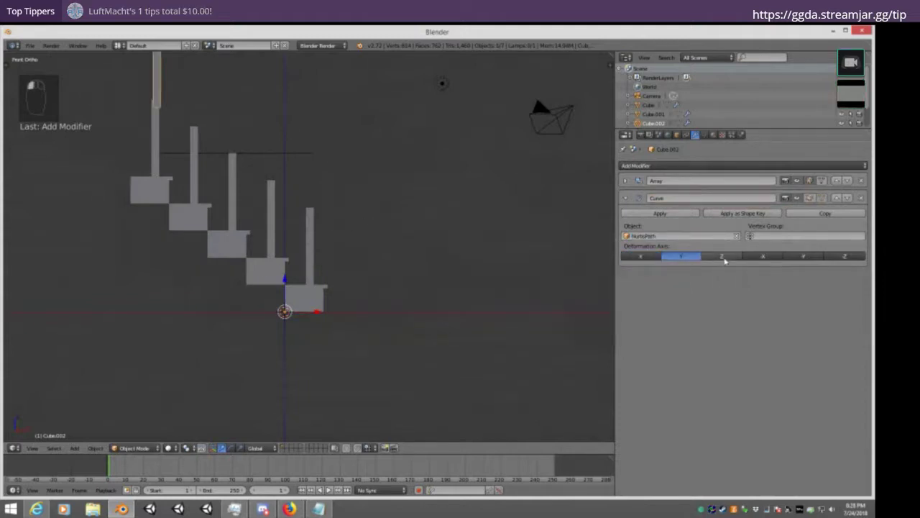
left_click(723, 259)
left_click(640, 257)
middle_click_drag(378, 253, 339, 259)
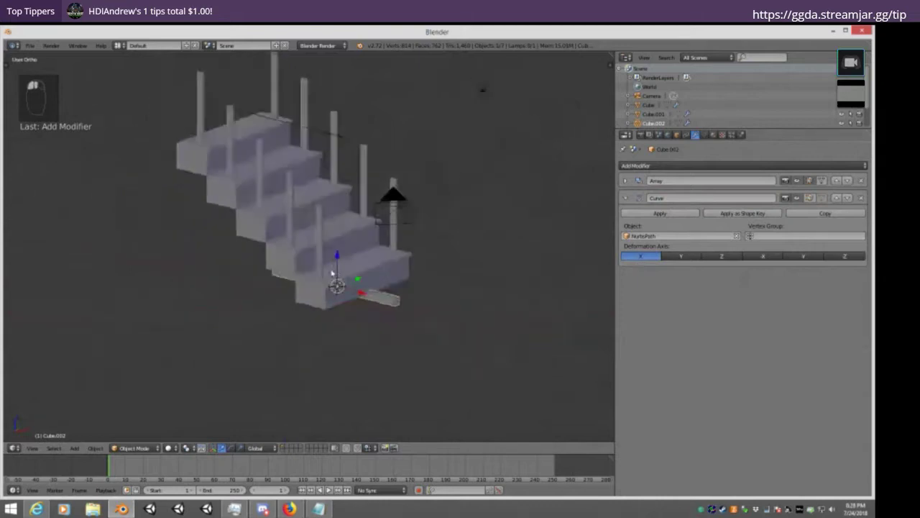
key("KP_1")
Move the path down from the middle post's top to the array at the foot of the stairs
right_click(296, 158)
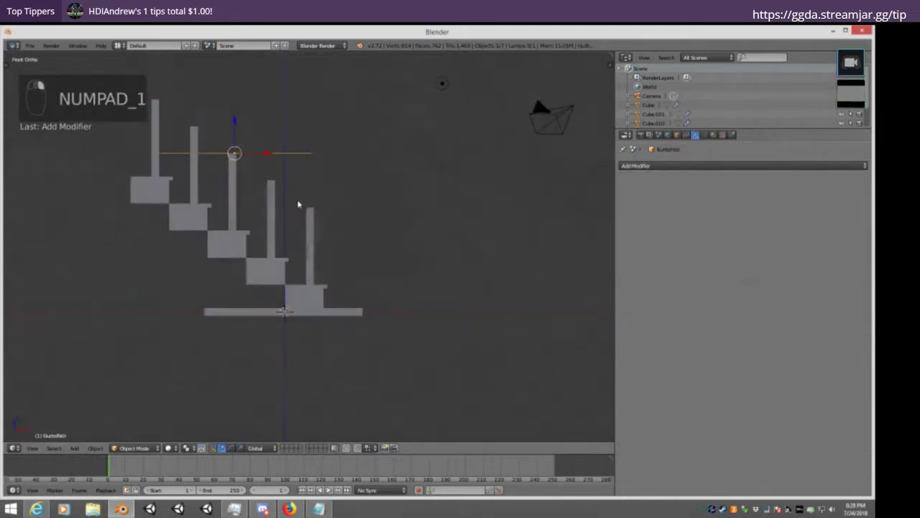
key("g")
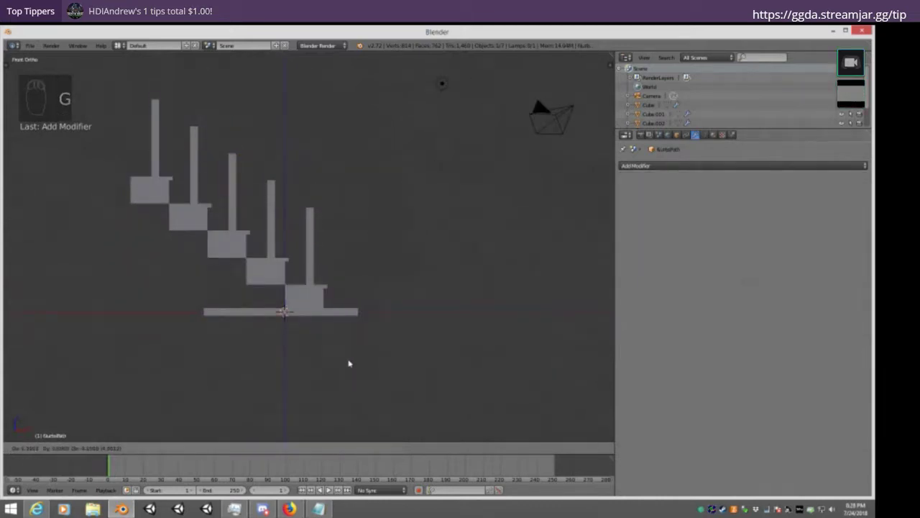
left_click(349, 363)
key("Tab")
key("Tab")
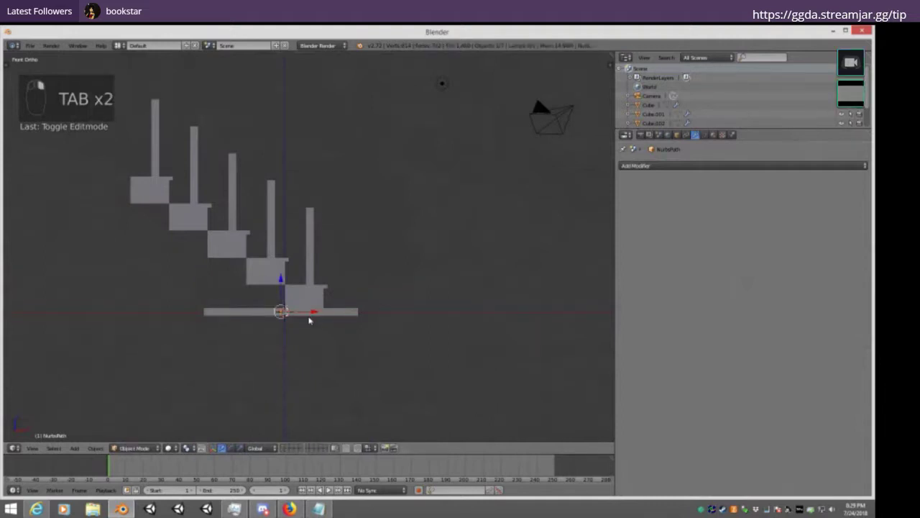
key("Tab")
key("Tab")
Try clearing the origin of the small cube's array and of the path
right_click(350, 313)
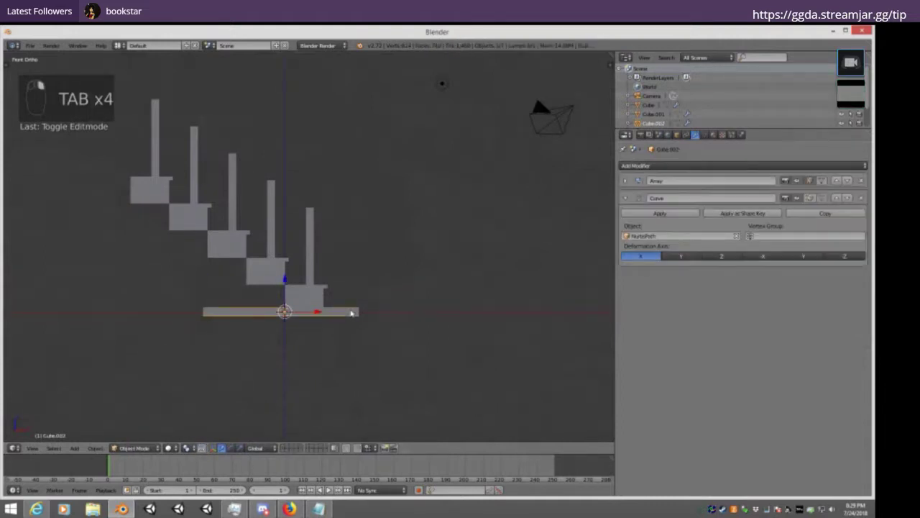
key("alt+o")
key("Tab")
key("Tab")
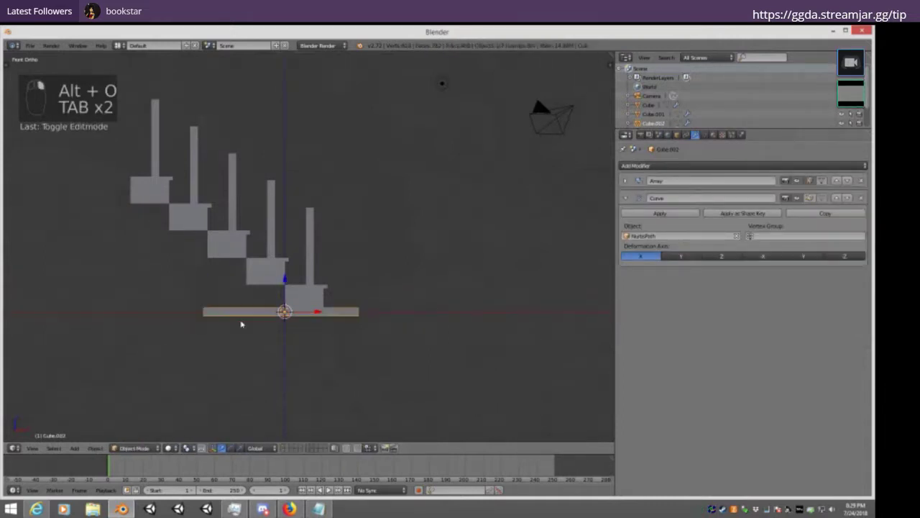
right_click(237, 315)
key("alt+o")
key("alt+p")
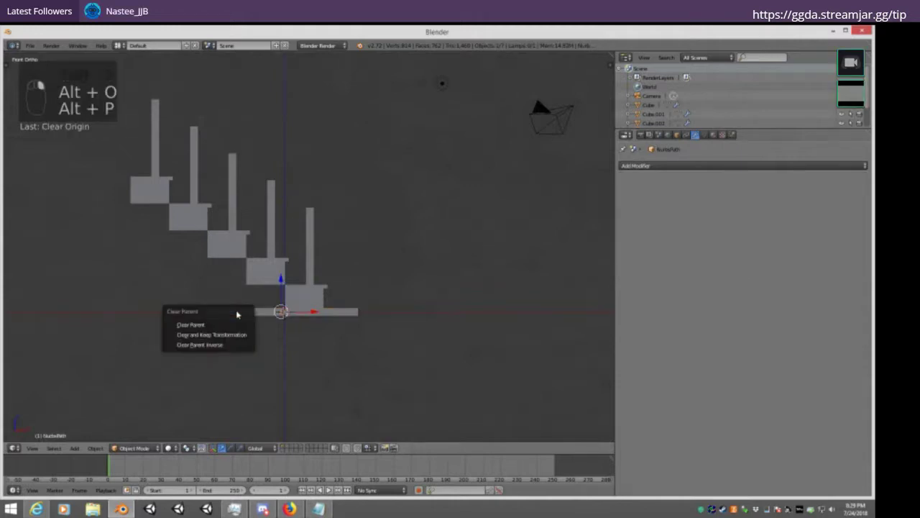
In Edit Mode, try raising one end control point of the path to tilt the rail
key("Tab")
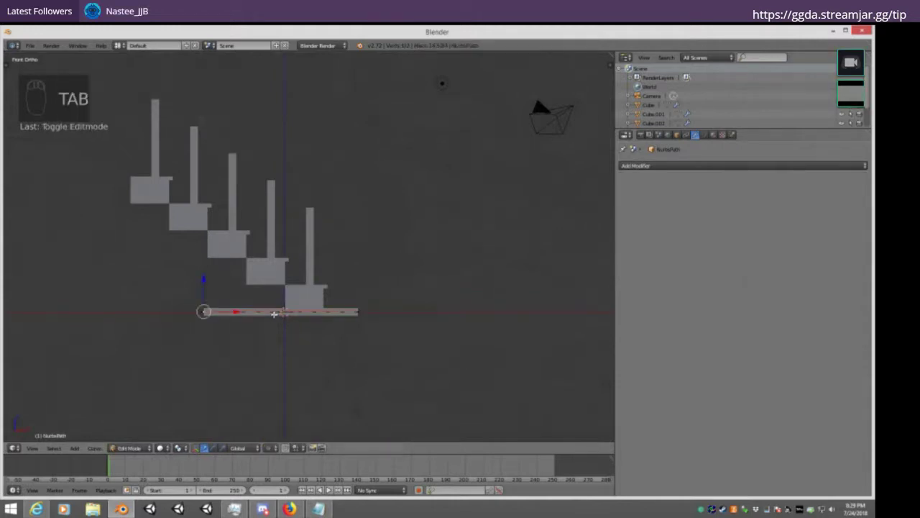
key("g")
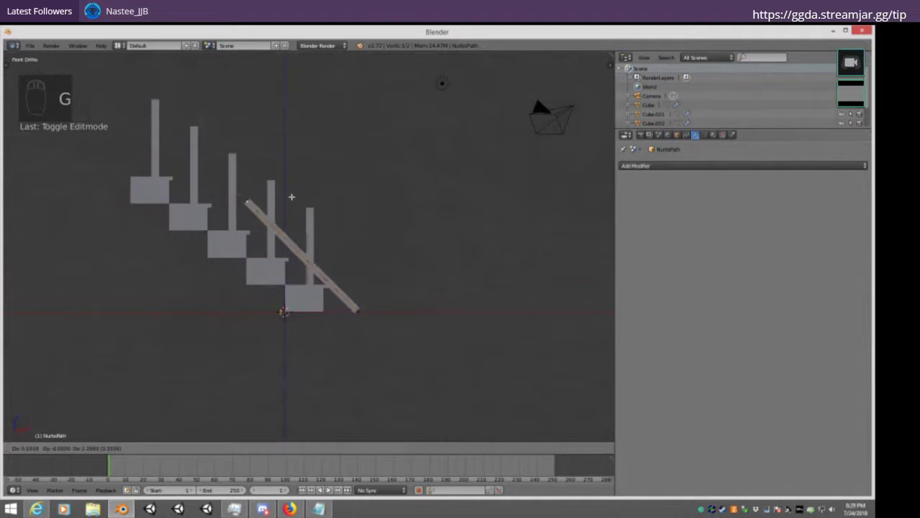
right_click(291, 201)
middle_click_drag(291, 201, 342, 302)
key("KP_1")
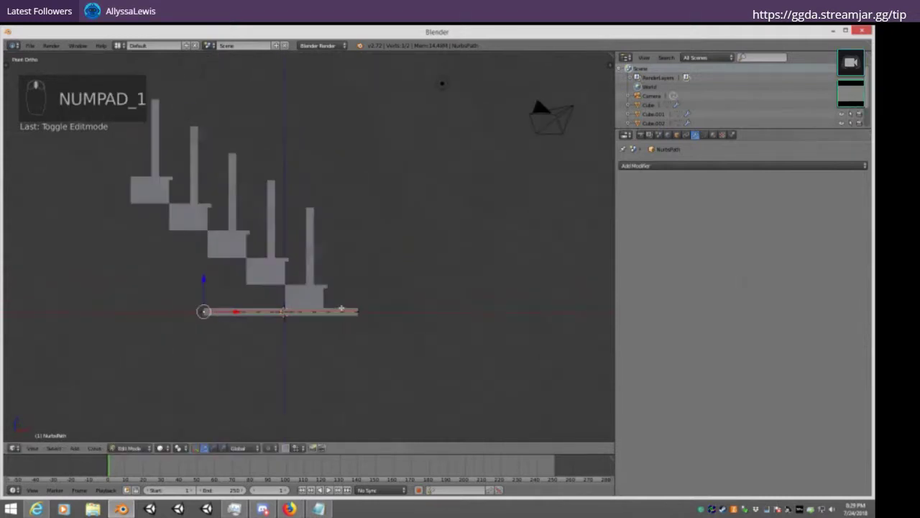
middle_click_drag(398, 243, 417, 269)
key("KP_1")
key("KP_3")
key("a")
key("a")
key("a")
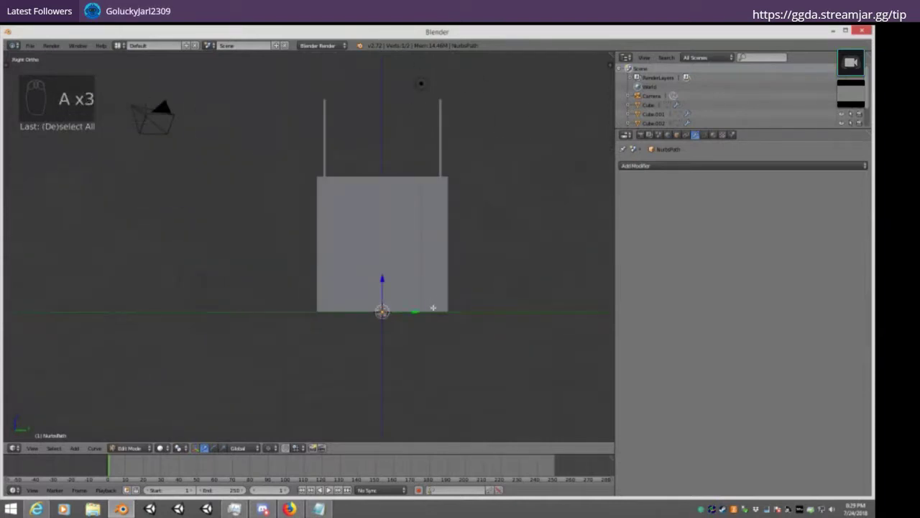
key("g")
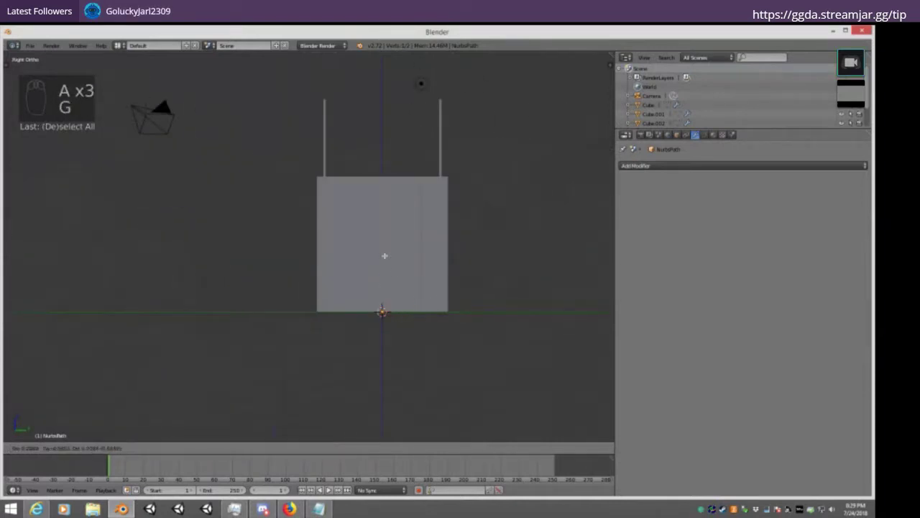
right_click(417, 295)
In wireframe front view, move all the path's control points up so one end meets the lowest post's top
key("z")
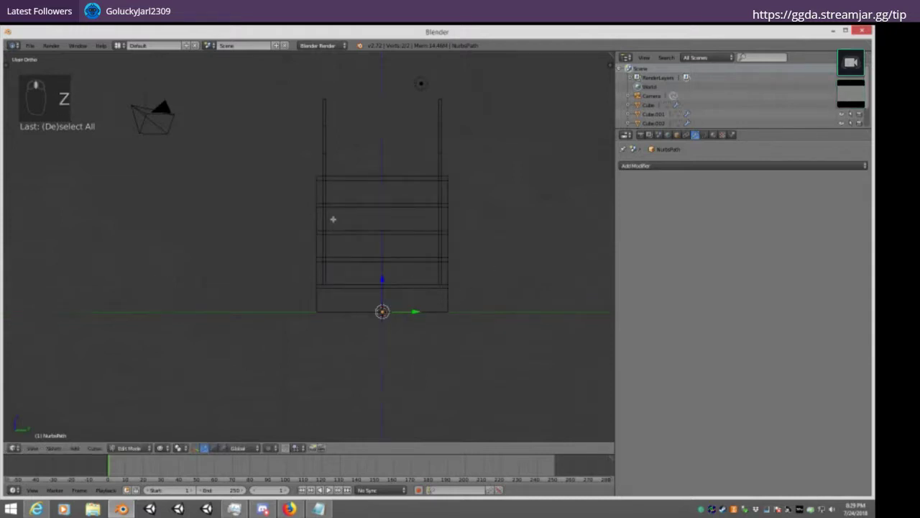
key("KP_1")
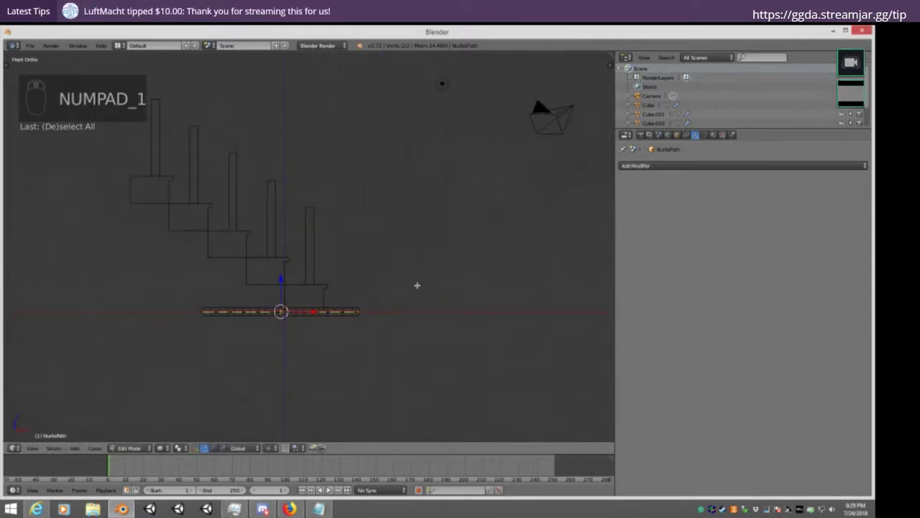
key("KP_1")
key("KP_3")
key("Tab")
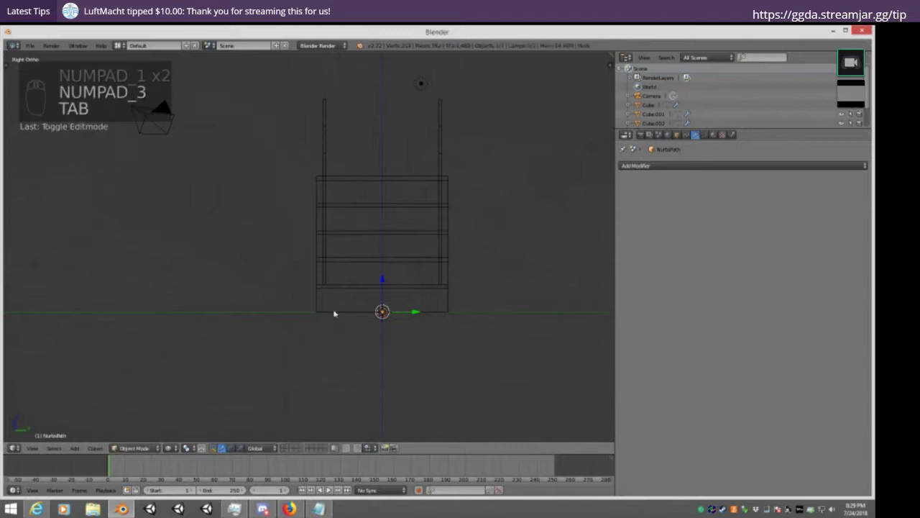
middle_click_drag(335, 312, 390, 309)
key("Tab")
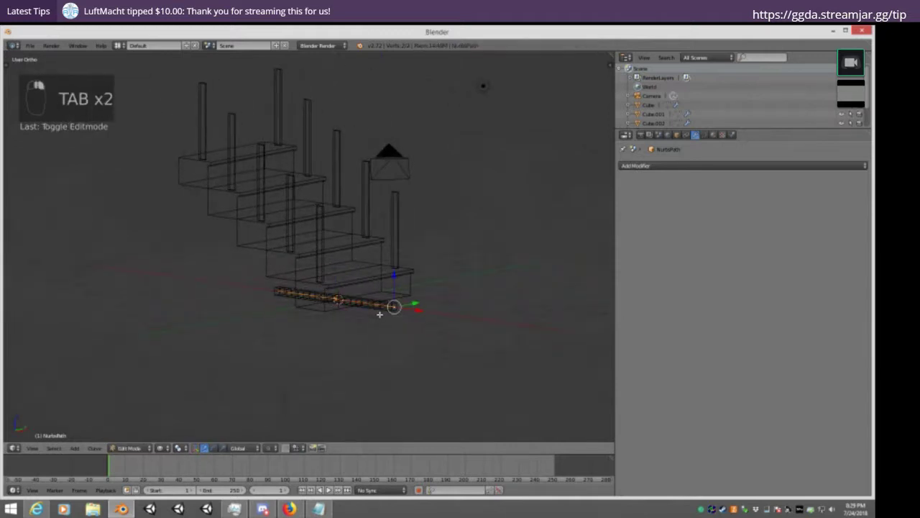
key("a")
key("a")
key("a")
key("a")
key("a")
key("KP_1")
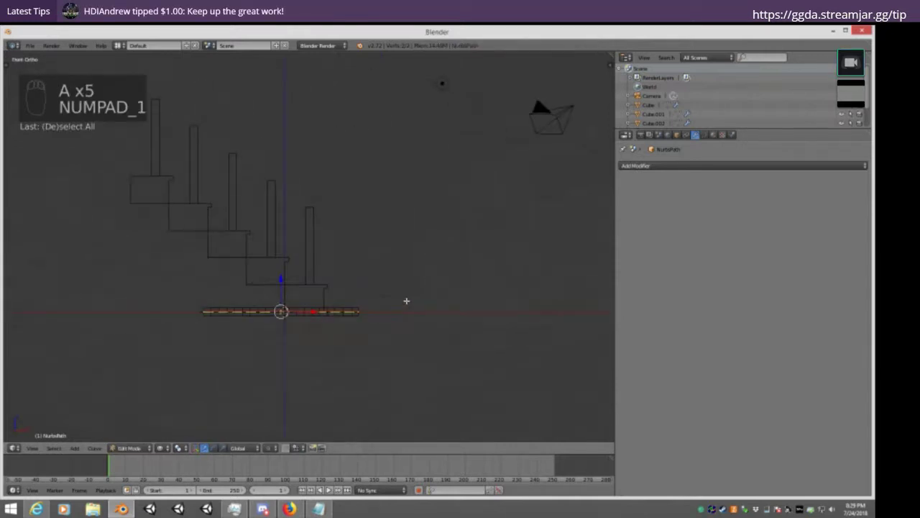
key("g")
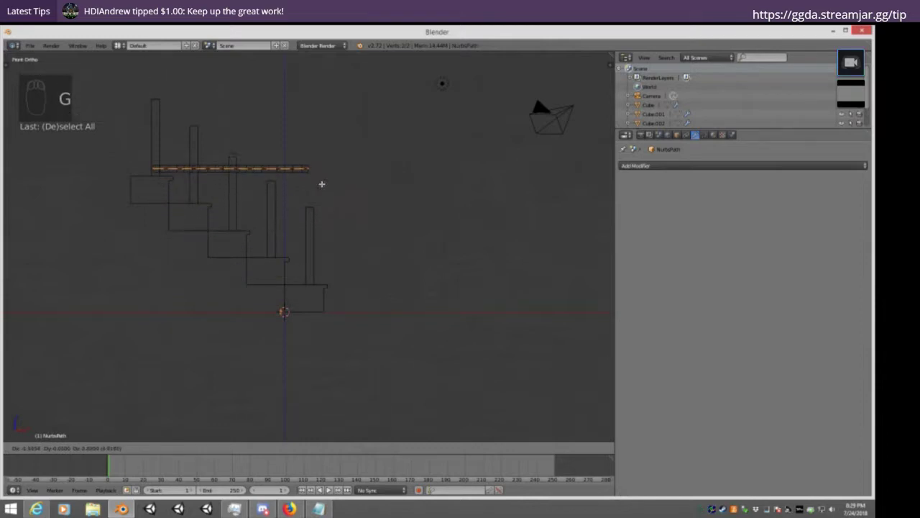
left_click(327, 215)
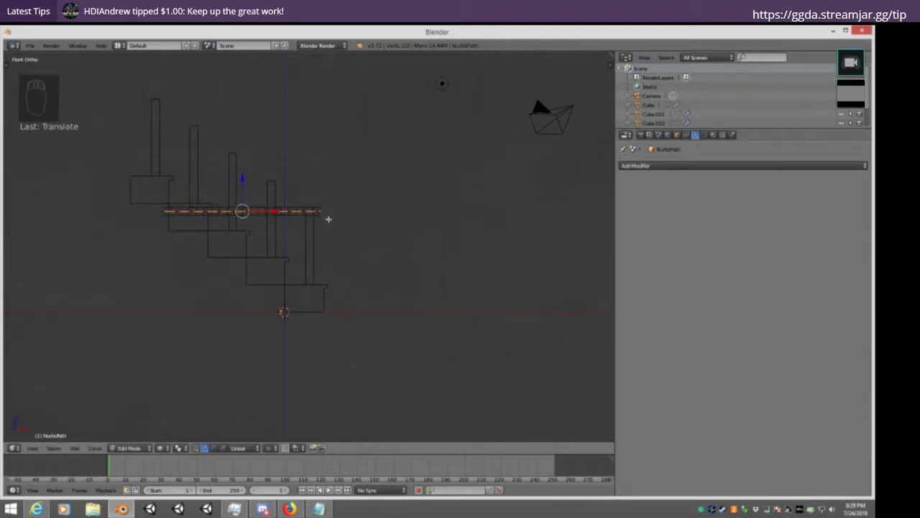
Move the path's other end control point to the top of the highest post to slope the rail
middle_click_drag(326, 215, 359, 216)
key("KP_1")
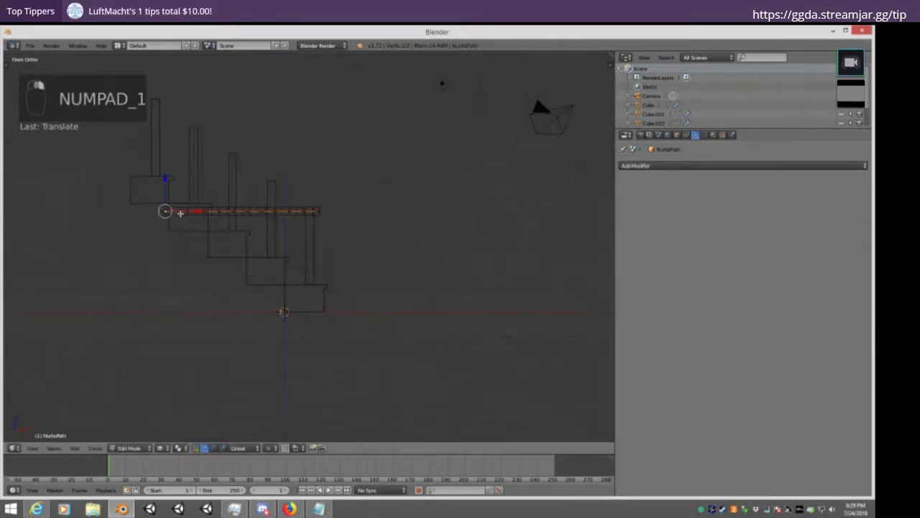
key("g")
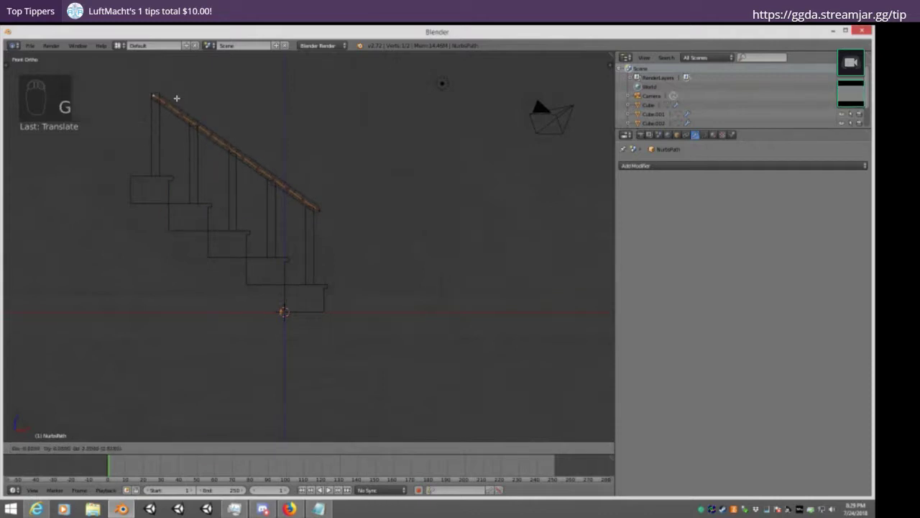
left_click(176, 97)
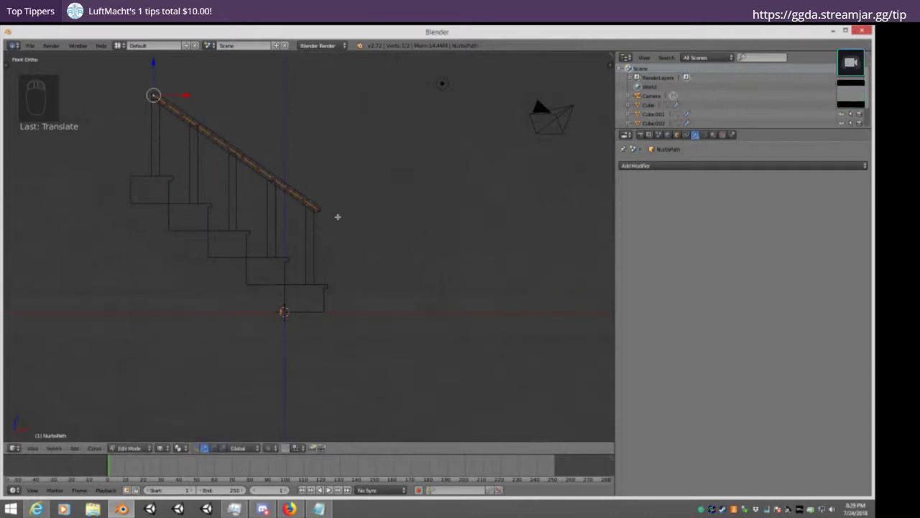
In the right orthographic view, move the whole path along Y onto the negative-Y row of posts and restore solid shading
right_click(317, 209)
key("KP_1")
key("KP_3")
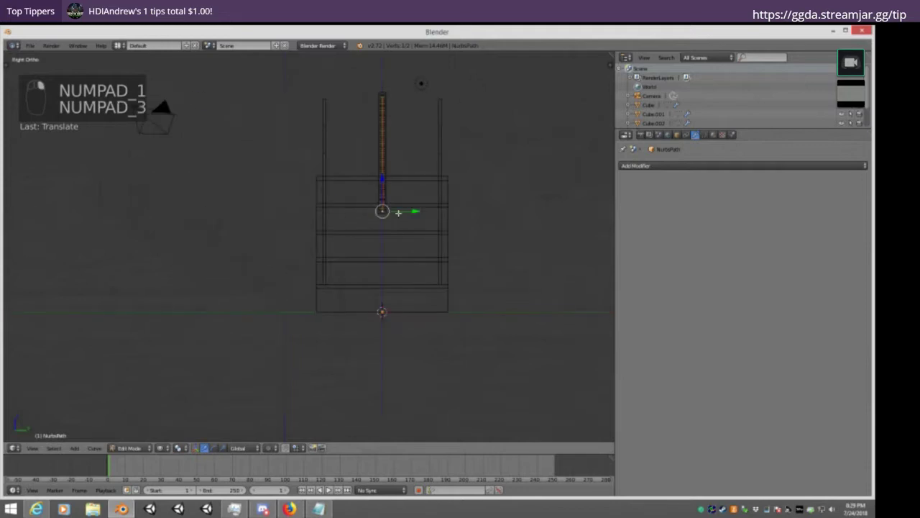
key("a")
key("a")
key("a")
key("a")
key("g")
key("y")
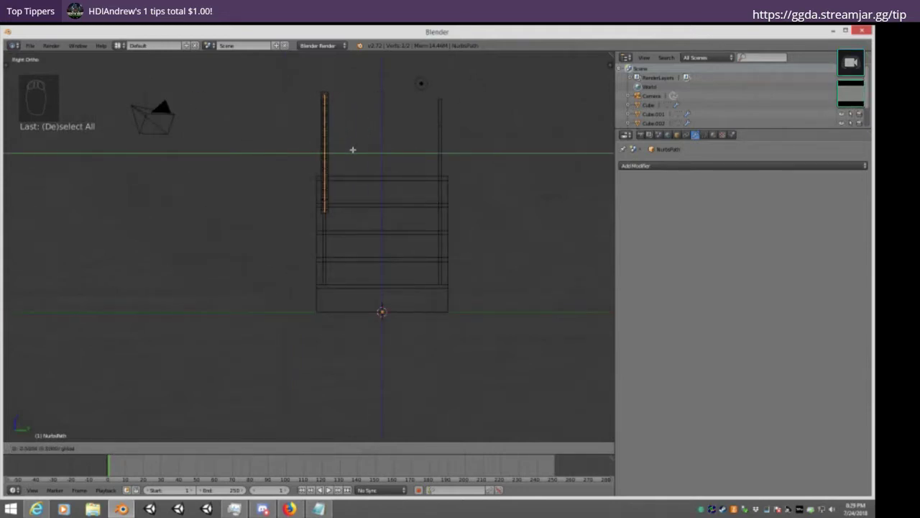
left_click(352, 150)
key("z")
Add a Mirror modifier to the path, mirroring on the Y axis only, and check the opposite row of posts
mouse_move(281, 160)
middle_mouse_down()
mouse_move(261, 117)
mouse_move(277, 108)
mouse_move(542, 203)
middle_mouse_up()
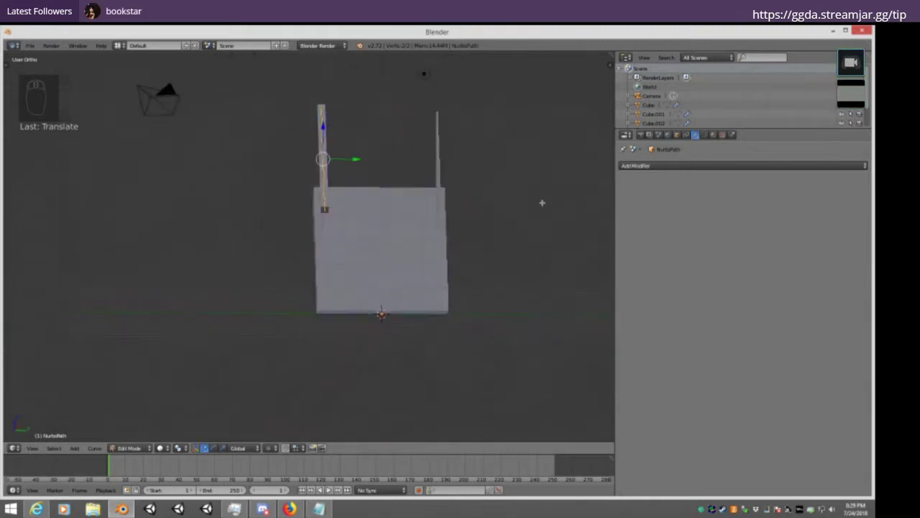
left_click(719, 167)
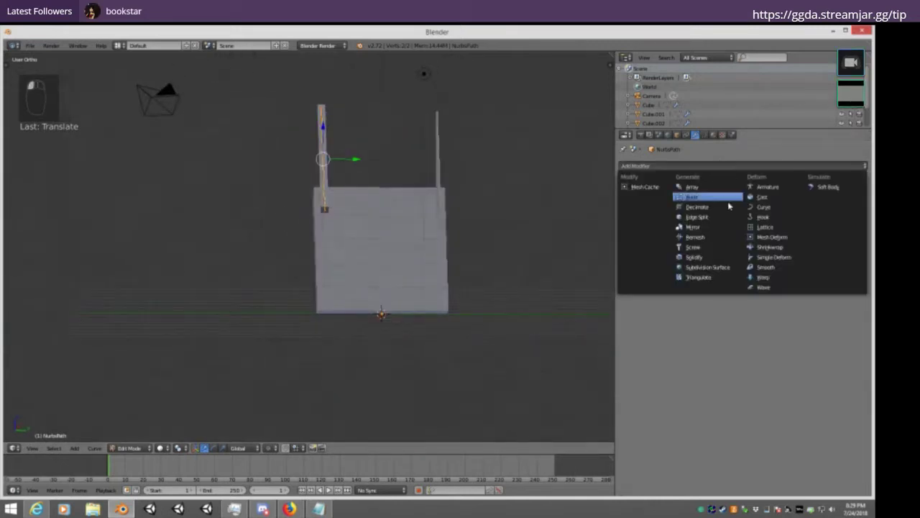
left_click(702, 229)
left_click(625, 228)
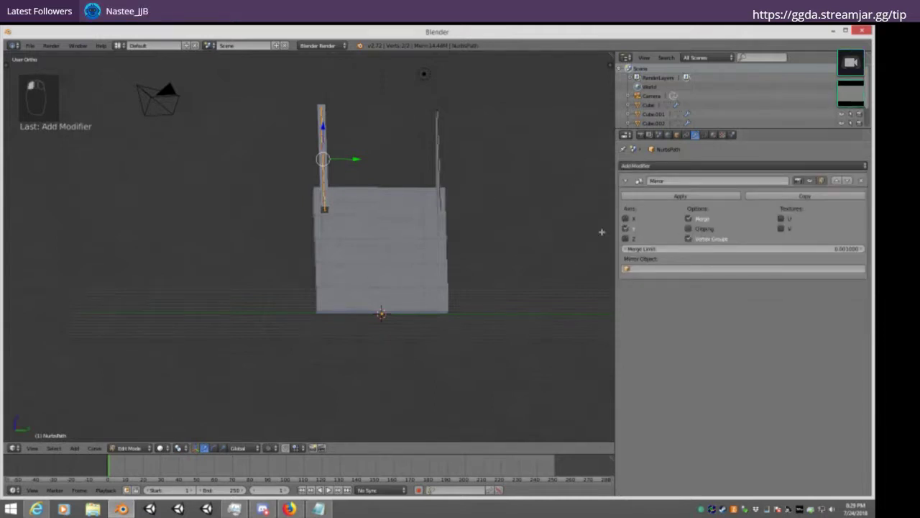
middle_click_drag(604, 232, 488, 140)
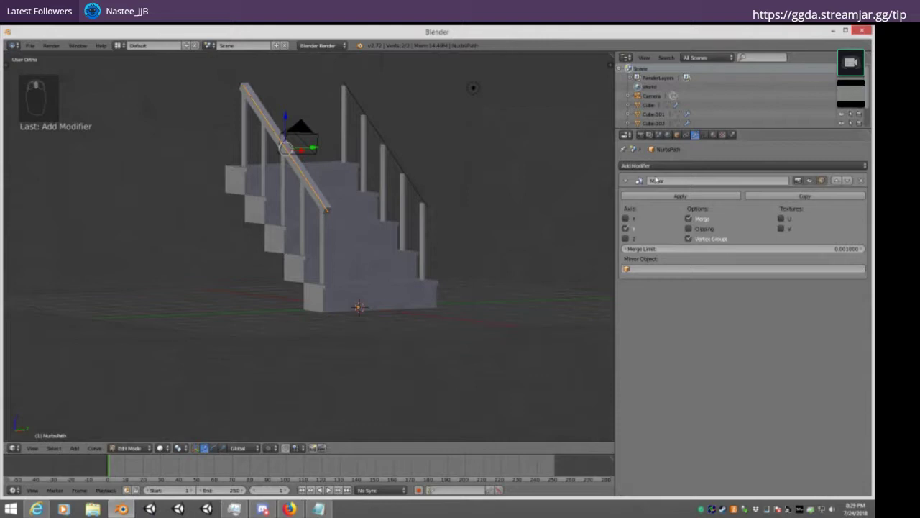
Remove the Mirror modifier from the path curve and return to Object Mode
left_click(861, 179)
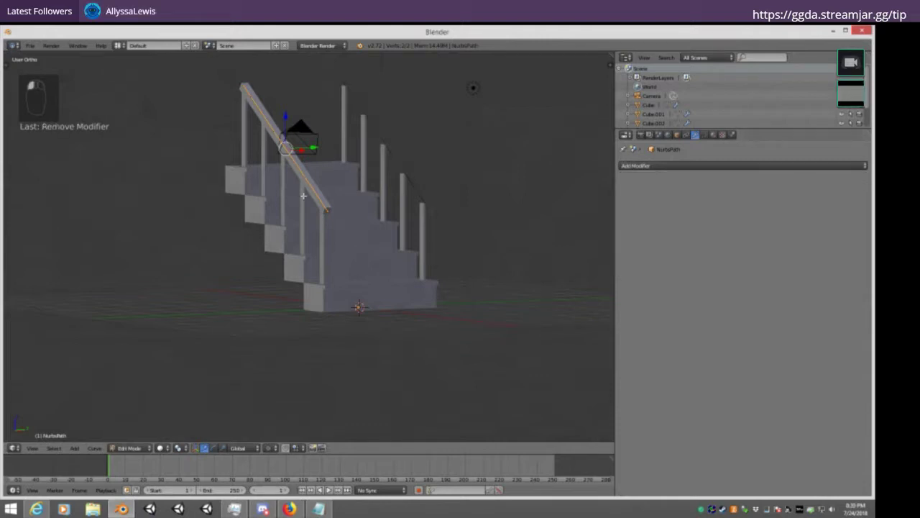
key("Tab")
key("Tab")
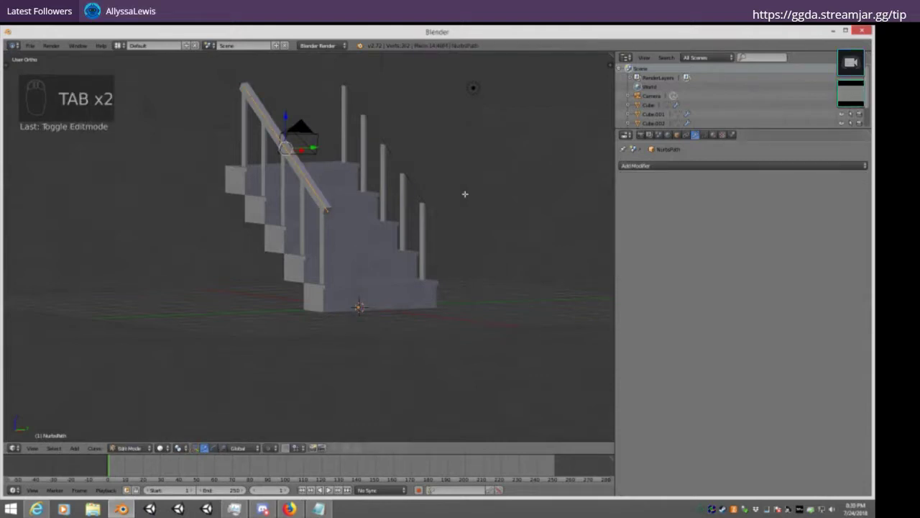
key("Tab")
Add a Mirror modifier after the handrail mesh's Array and Curve modifiers, mirroring on the Y axis only
right_click(320, 205)
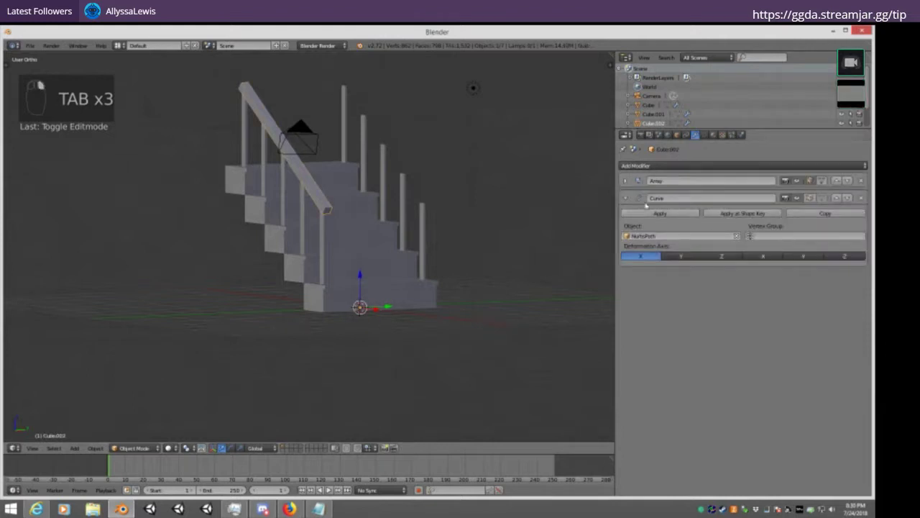
left_click(626, 199)
middle_click_drag(319, 175, 302, 158)
left_click(665, 166)
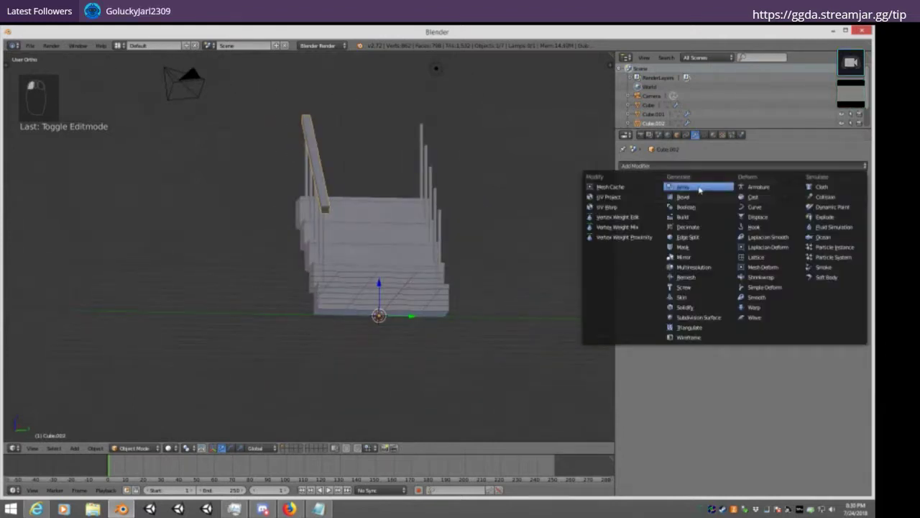
left_click(696, 256)
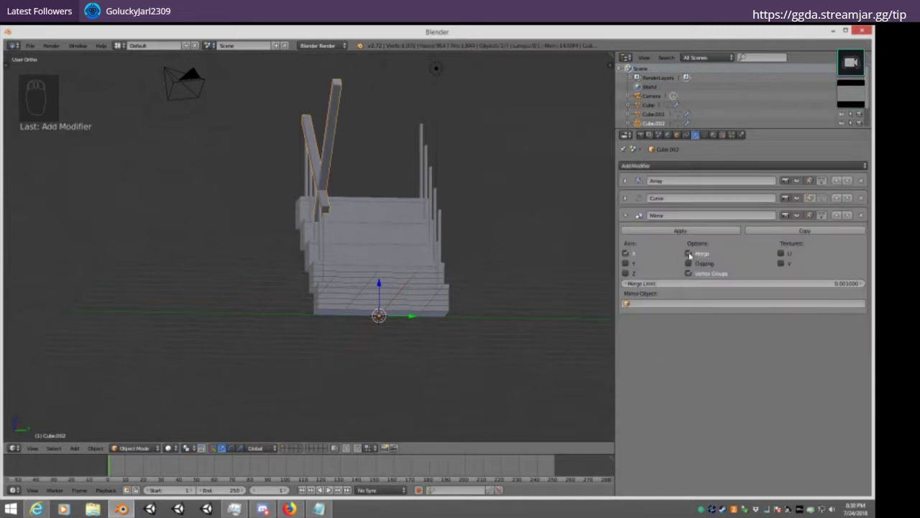
left_click(690, 256)
left_click(626, 263)
middle_click_drag(432, 187, 472, 206)
scroll(450, 221, "up", 3)
In the front view, extrude the path's lower end point slightly past the lowest post, continuing the rail's slope
key("KP_1")
key("Tab")
key("Tab")
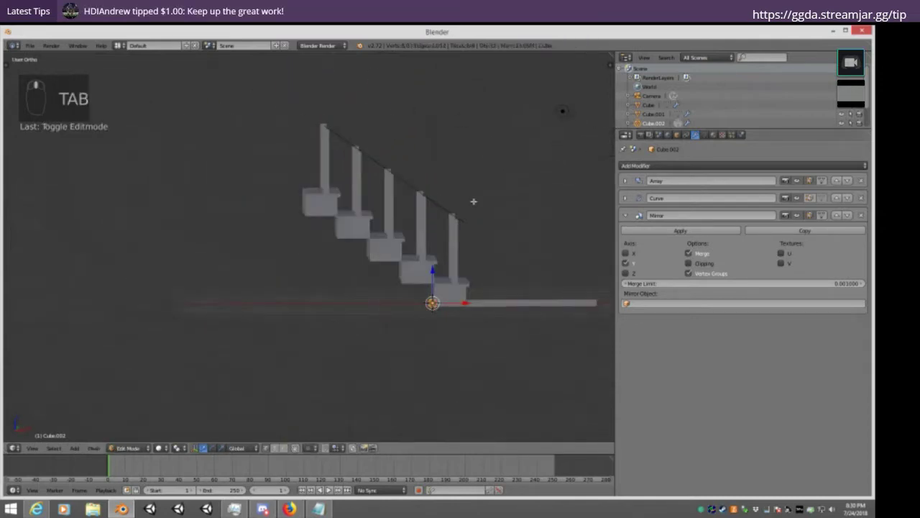
key("KP_1")
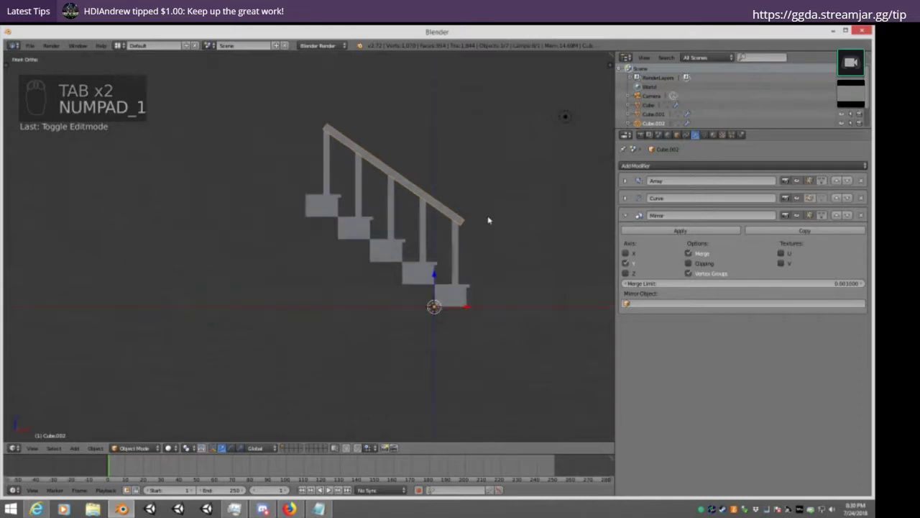
scroll(464, 205, "up", 3)
key("Tab")
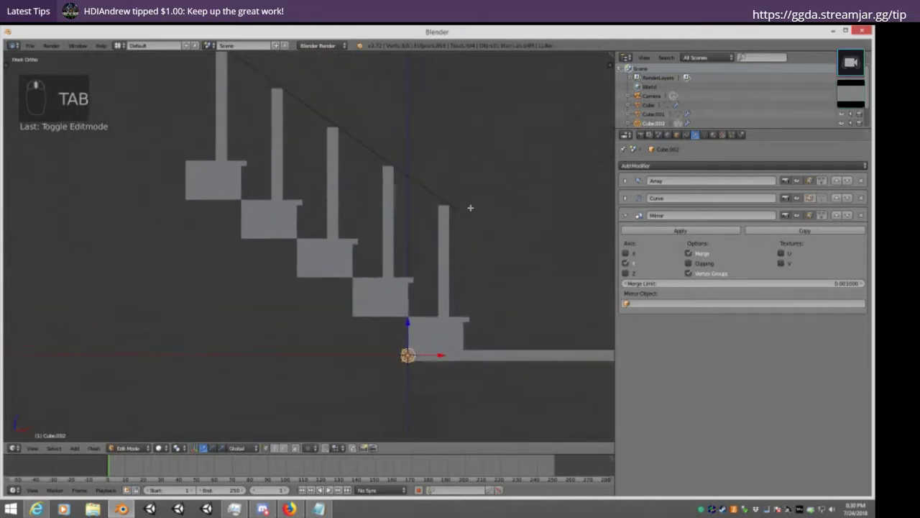
key("Tab")
right_click(459, 210)
key("Tab")
scroll(558, 205, "up", 3)
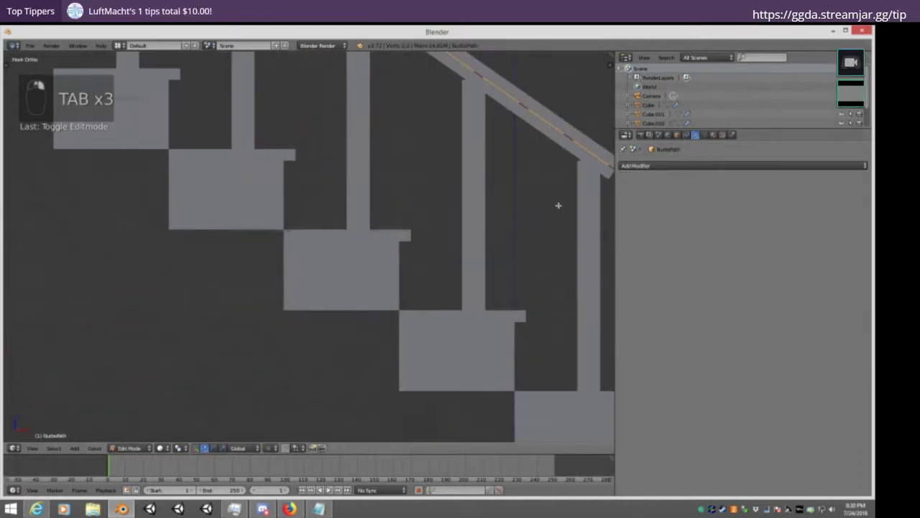
middle_click_drag(558, 206, 372, 223, "shift")
right_click(433, 194)
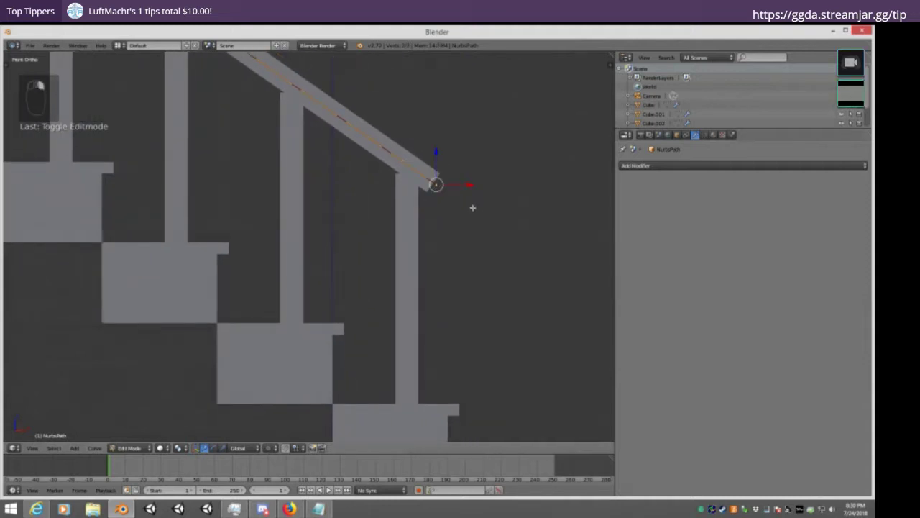
key("e")
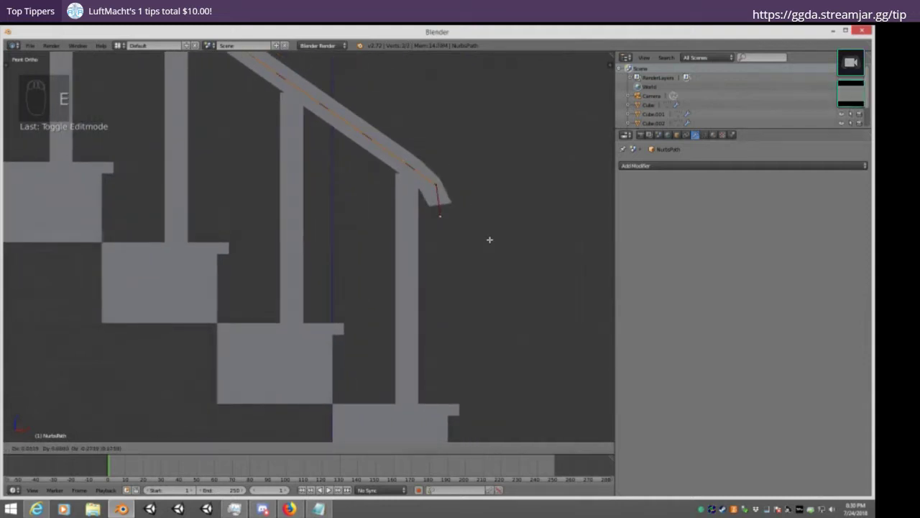
left_click(507, 225)
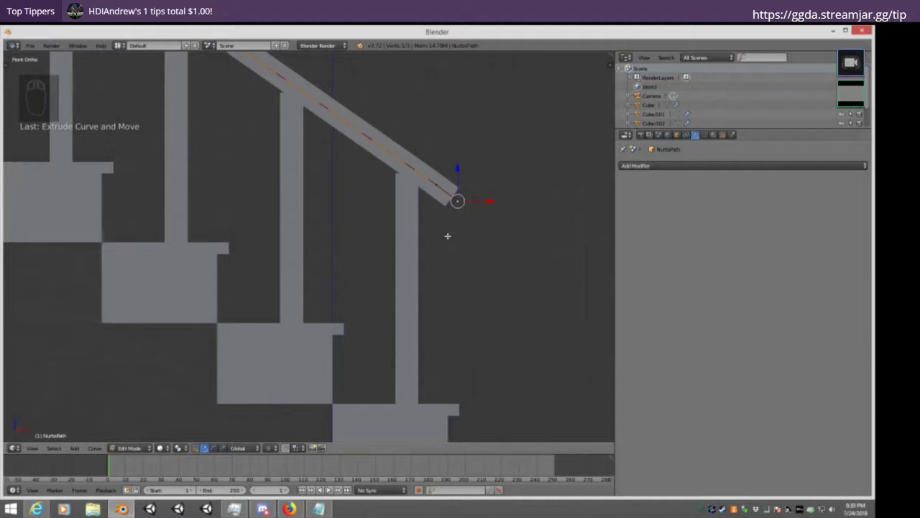
Extrude three more control points from the path's lower end, curling down and back towards the lowest post
key("alt+r")
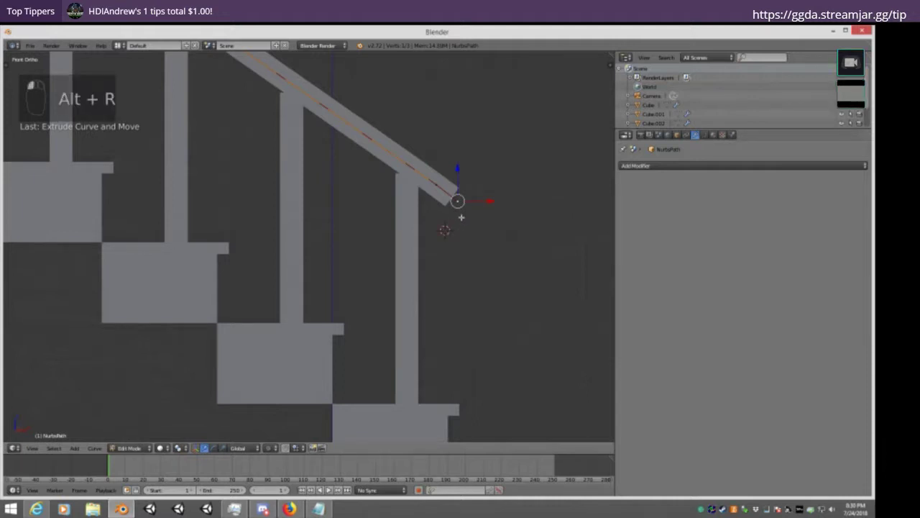
key("e")
left_click(471, 234)
key("e")
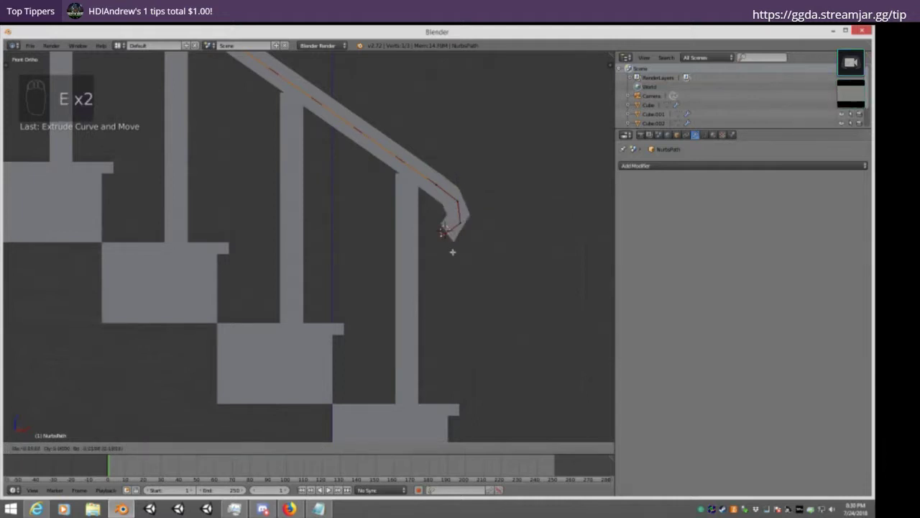
left_click(451, 251)
key("e")
left_click(438, 236)
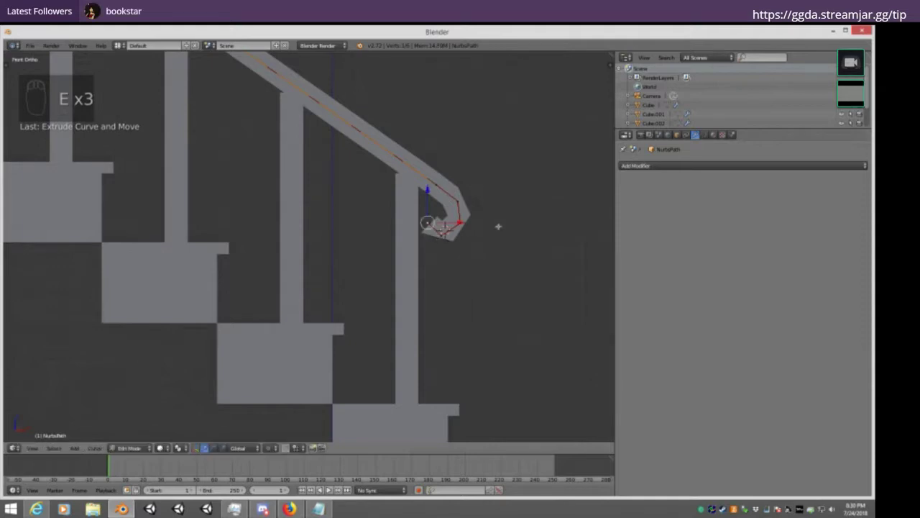
Extrude the path's upper end point a short way horizontally beyond the highest post and return to Object Mode
middle_click_drag(440, 232, 435, 203)
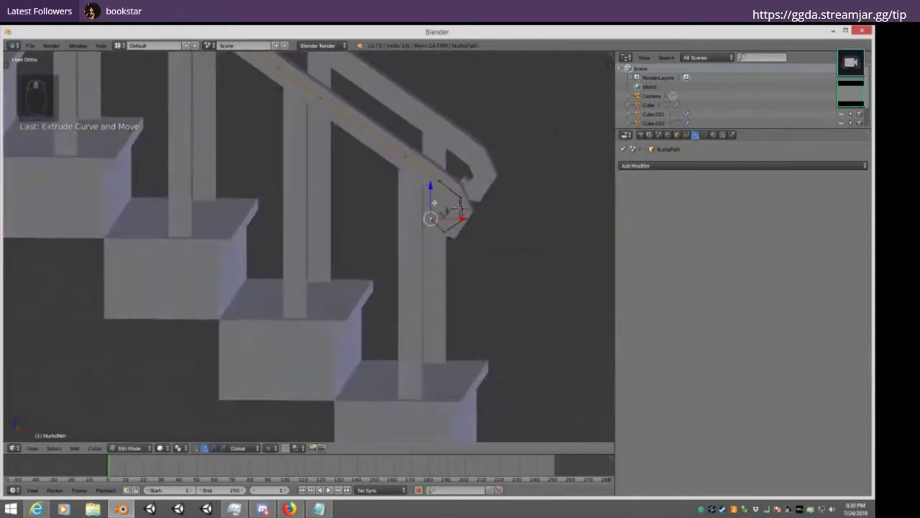
middle_click_drag(300, 122, 359, 161)
scroll(292, 139, "down", 5)
middle_click_drag(292, 140, 310, 178, "shift")
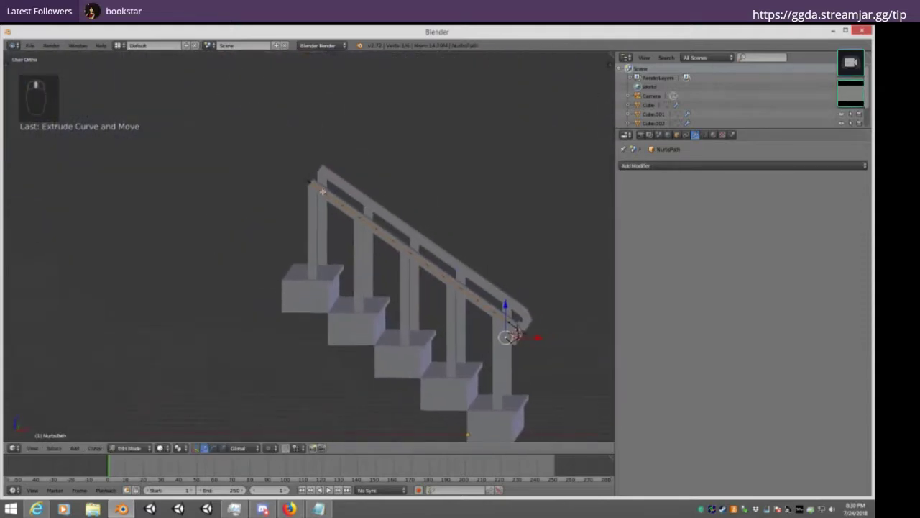
right_click(310, 180)
key("KP_1")
scroll(310, 180, "up", 2)
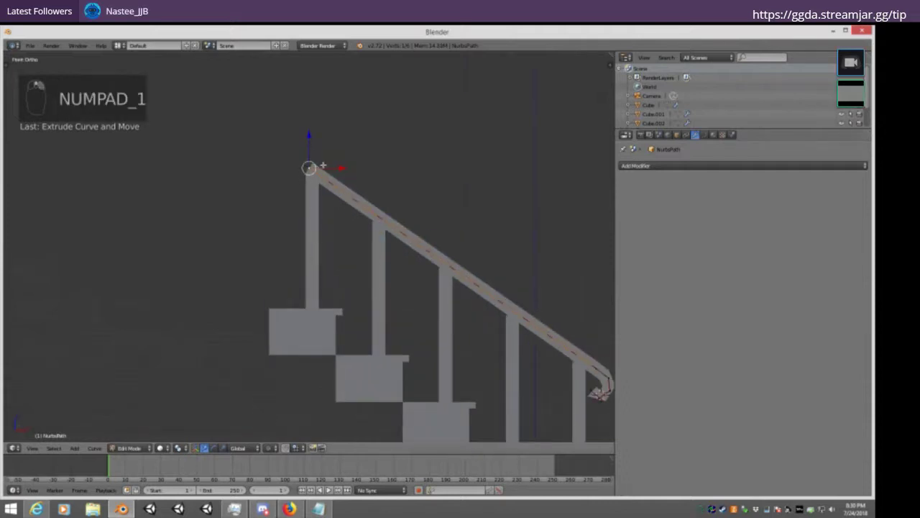
key("e")
left_click(340, 193)
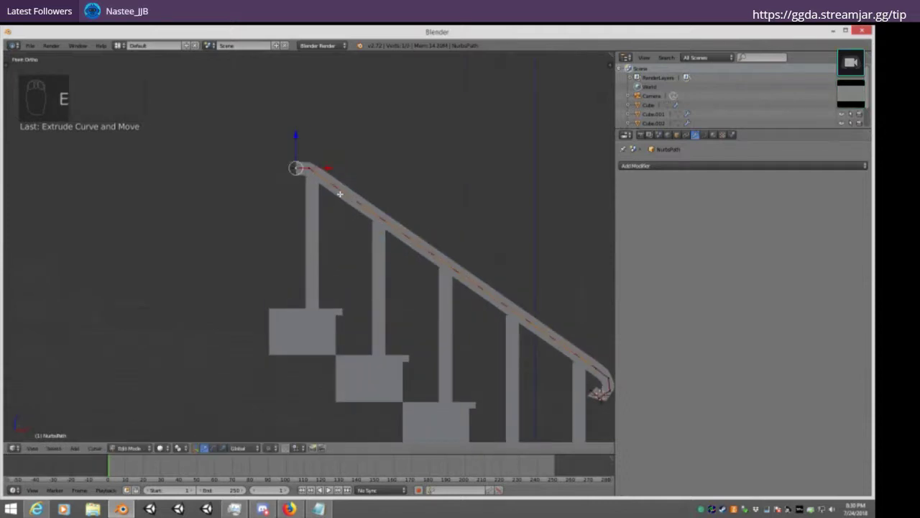
key("Tab")
middle_click_drag(510, 263, 353, 177, "shift")
scroll(353, 177, "down", 3)
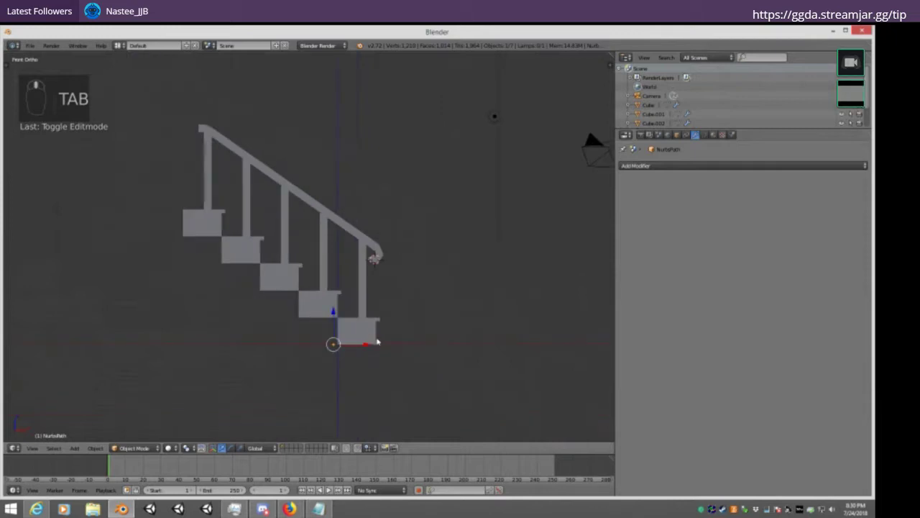
Select Cube.002 and flatten its source cube along Z to less than half its height, making the handrails thinner
key("Tab")
key("Tab")
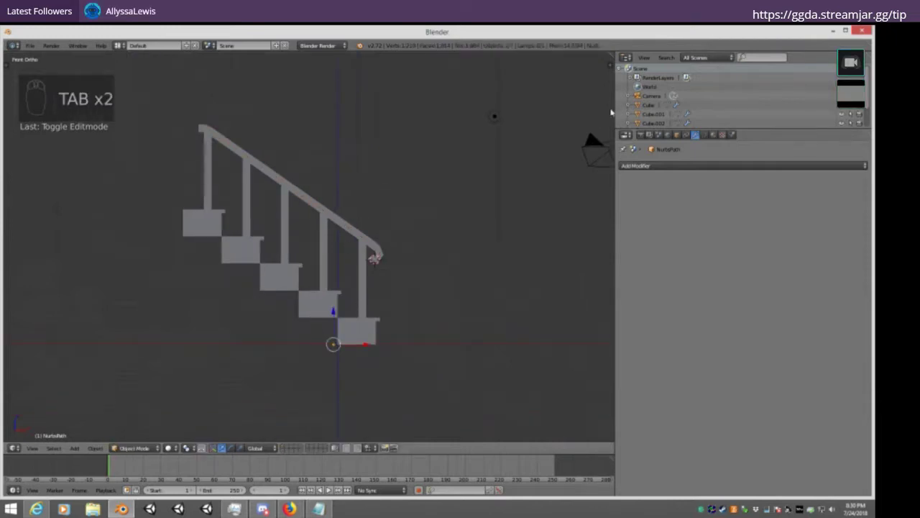
scroll(699, 118, "down", 2)
left_click(651, 96)
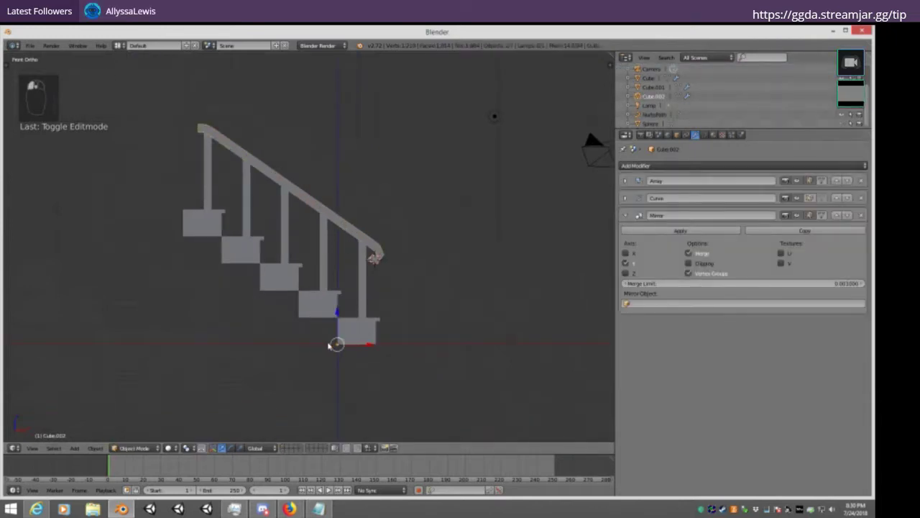
key("Tab")
scroll(403, 343, "up", 5)
scroll(437, 335, "down", 2)
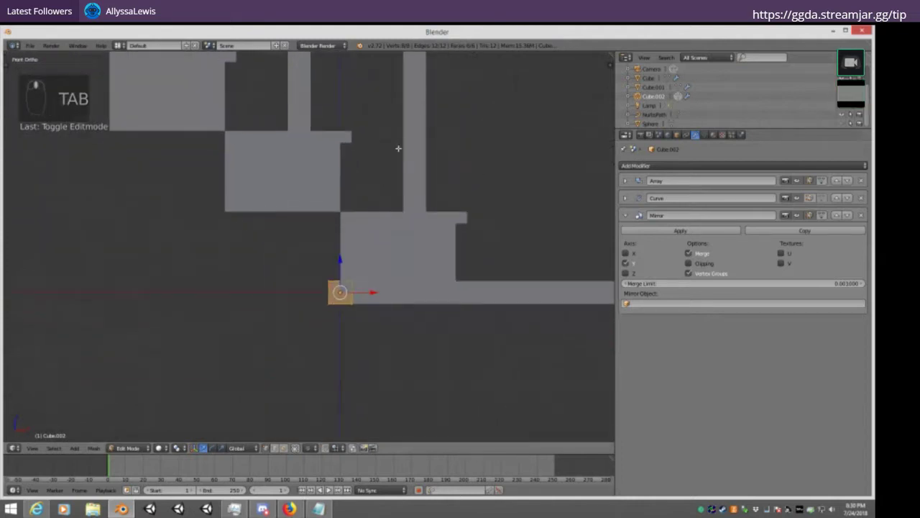
key("KP_1")
key("KP_3")
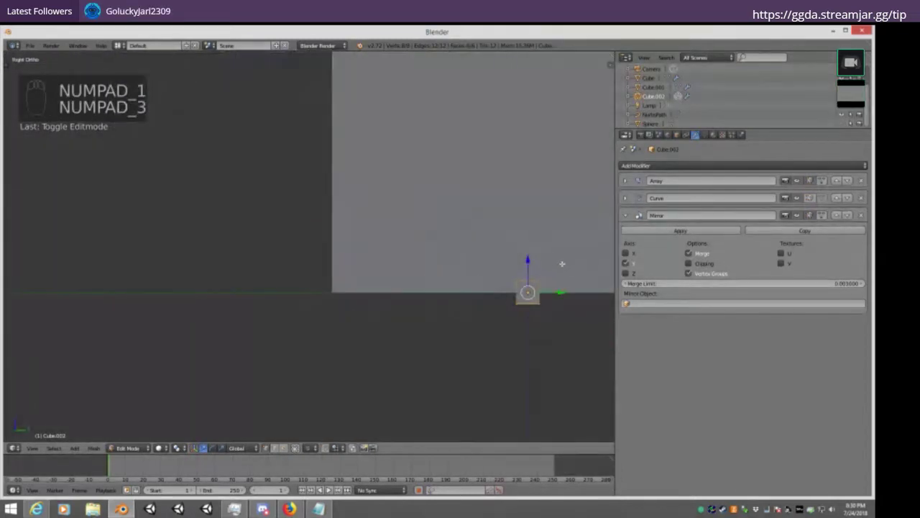
key("KP_1")
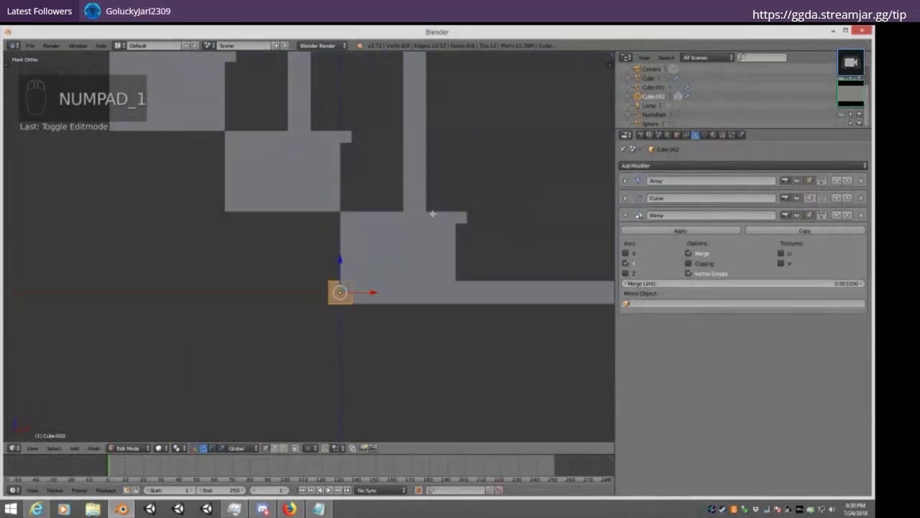
key("s")
left_click(361, 199)
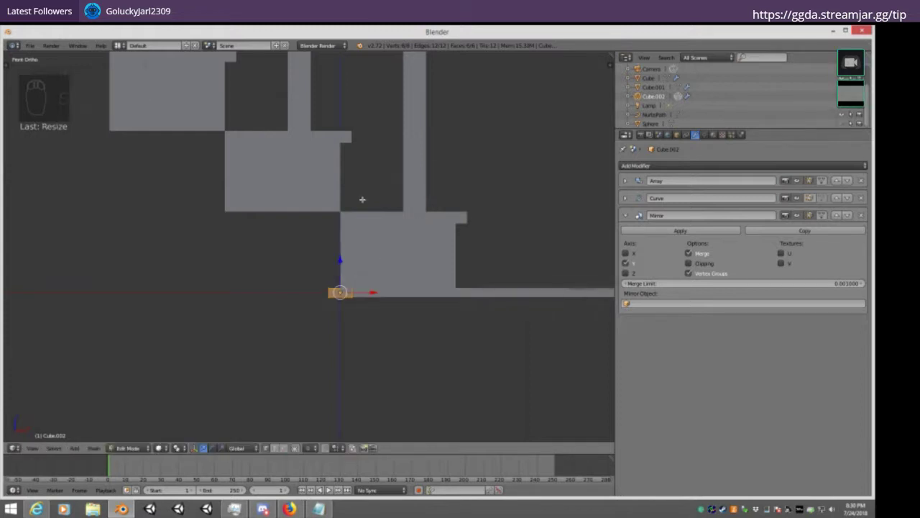
scroll(352, 152, "down", 3)
middle_click_drag(411, 119, 434, 187, "shift")
key("Tab")
scroll(503, 188, "up", 4)
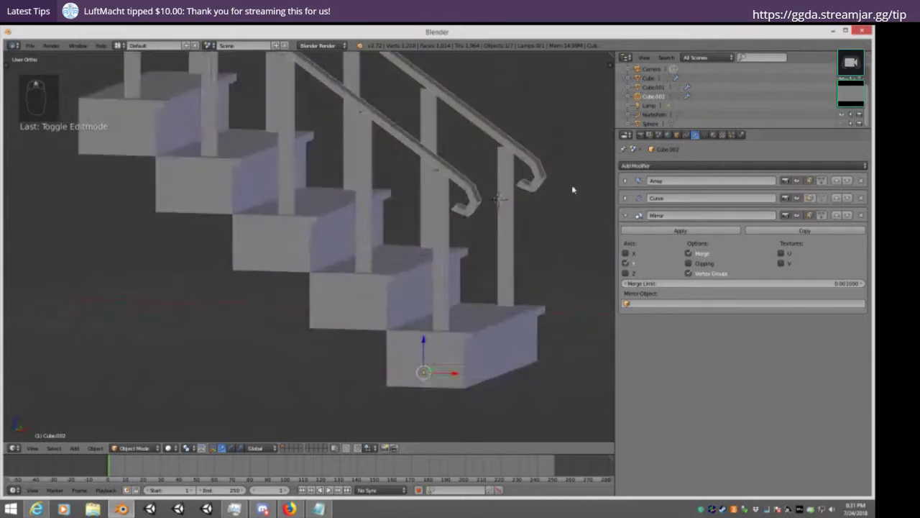
Examine the handrail's Array and Curve modifier settings and compare the rail in Edit Mode and Object Mode
left_click(626, 199)
left_click(625, 180)
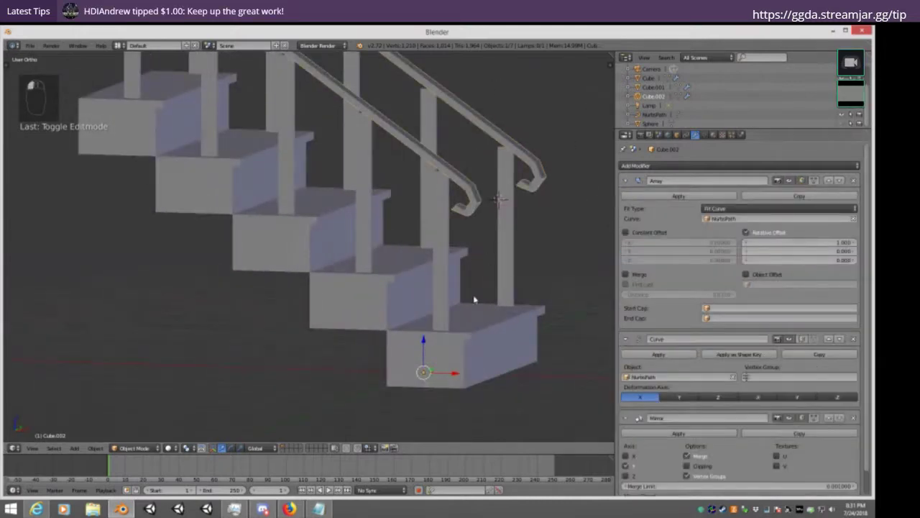
key("Tab")
middle_click_drag(484, 310, 381, 317)
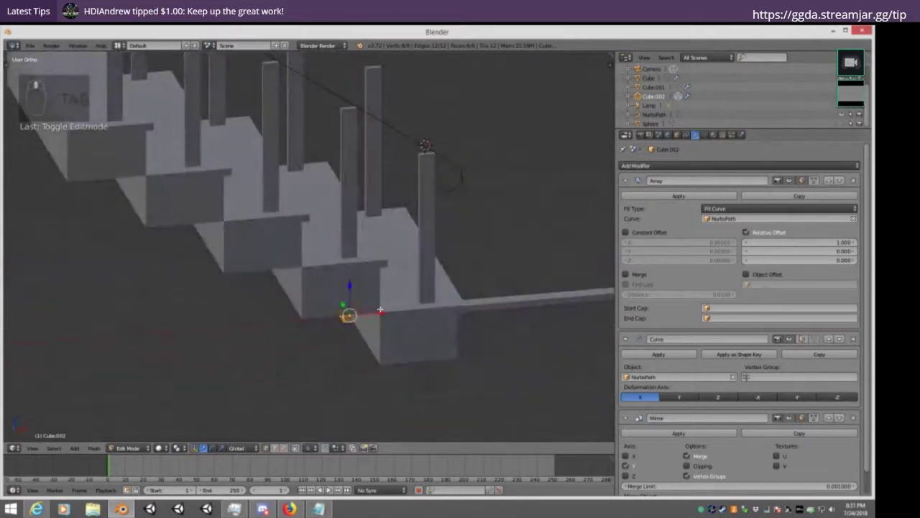
key("z")
key("z")
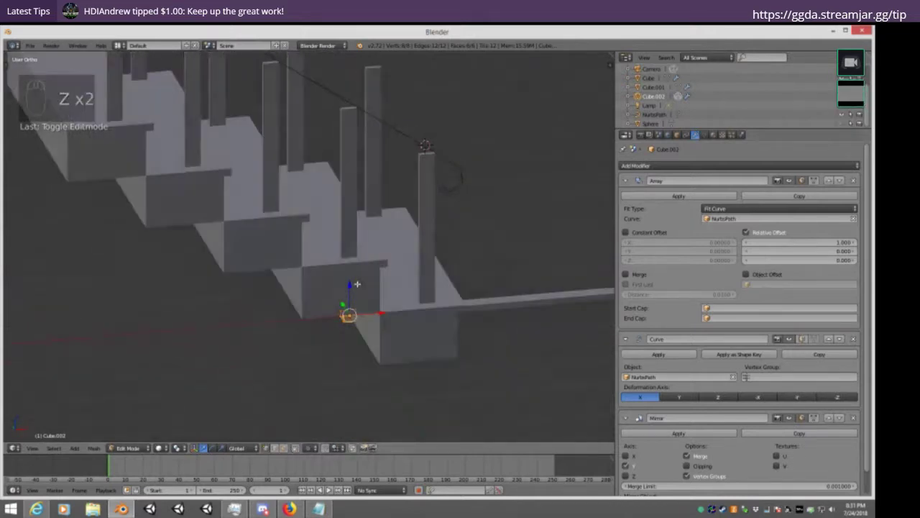
mouse_move(471, 221)
middle_mouse_down()
mouse_move(517, 201)
mouse_move(441, 206)
middle_mouse_up()
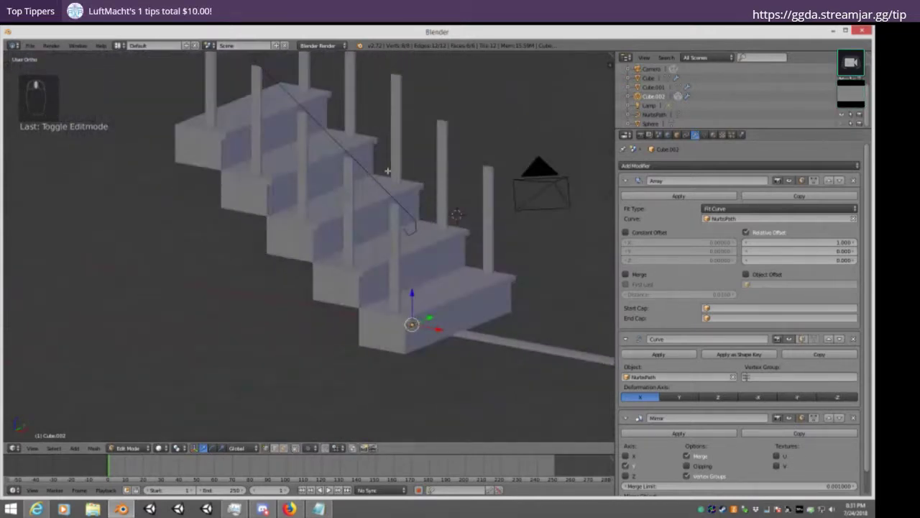
key("Tab")
middle_click_drag(401, 168, 450, 208)
key("Tab")
key("Tab")
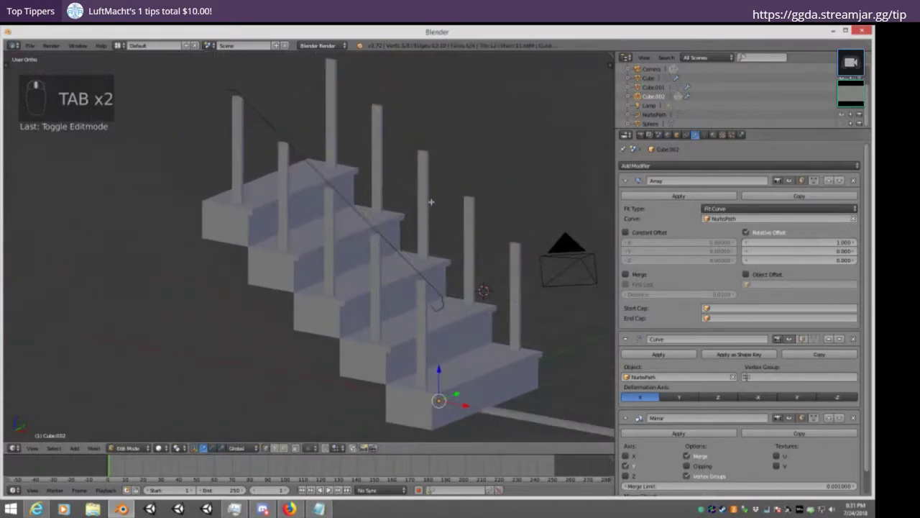
key("Tab")
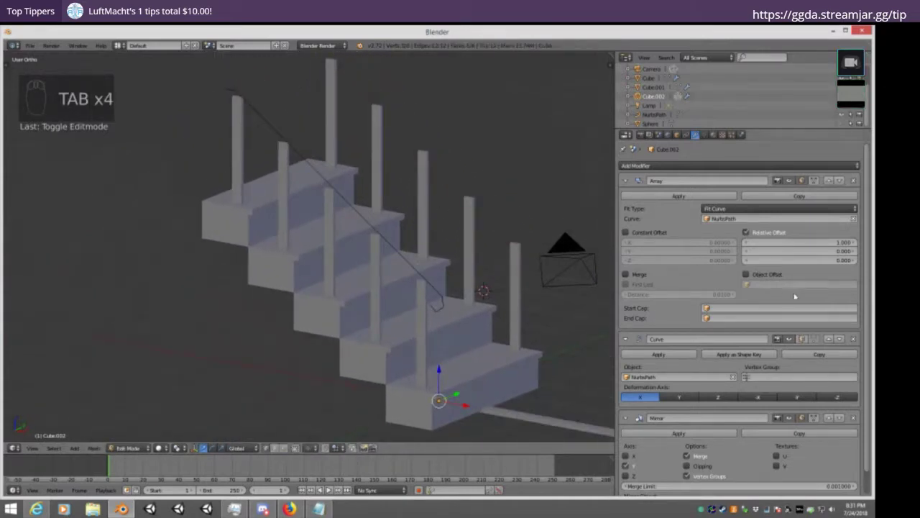
key("Tab")
left_click(626, 180)
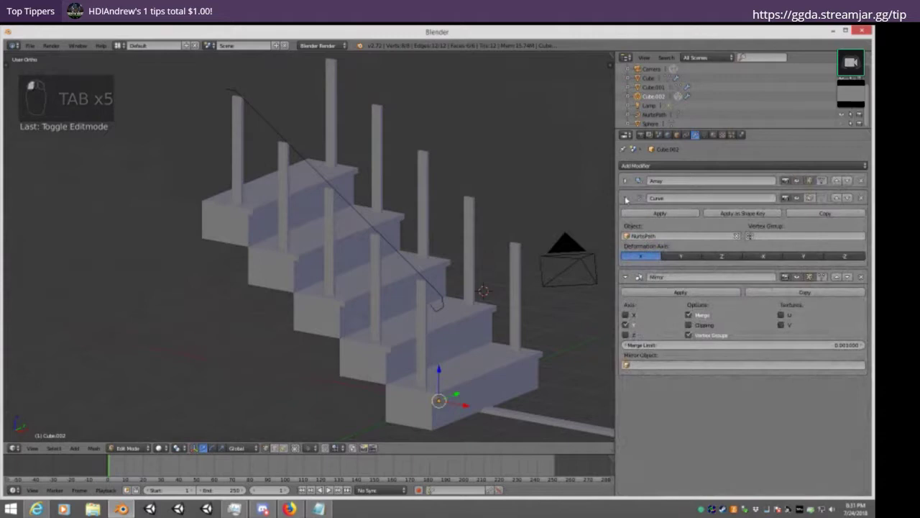
left_click(626, 199)
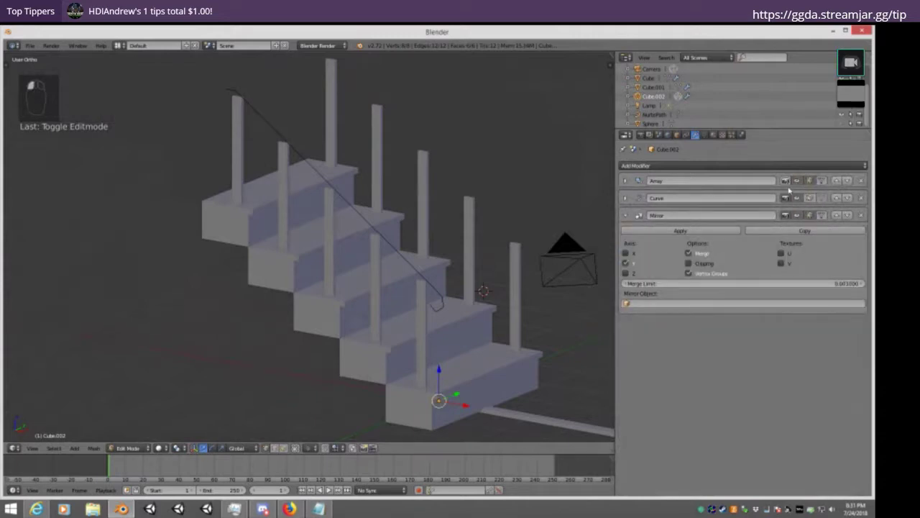
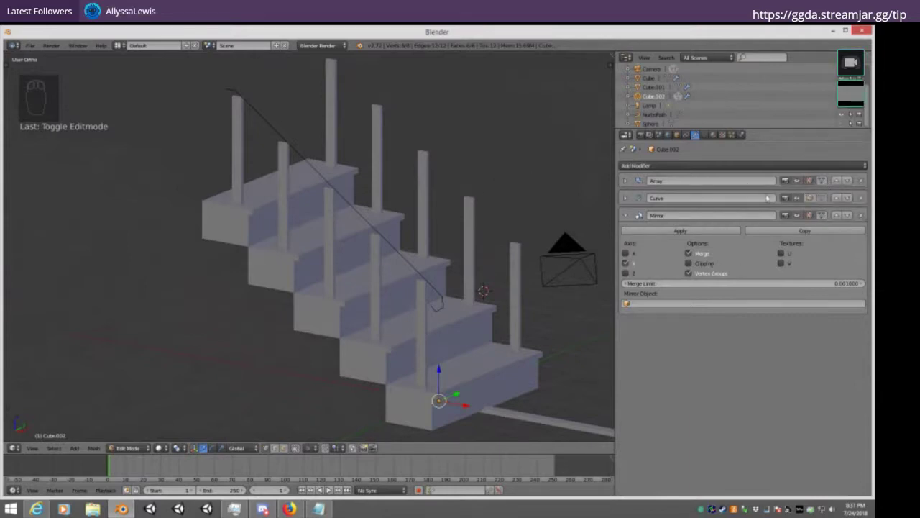
Turn on Edit Mode display for the handrail's Curve modifier and on-cage editing for its Mirror modifier
key("Tab")
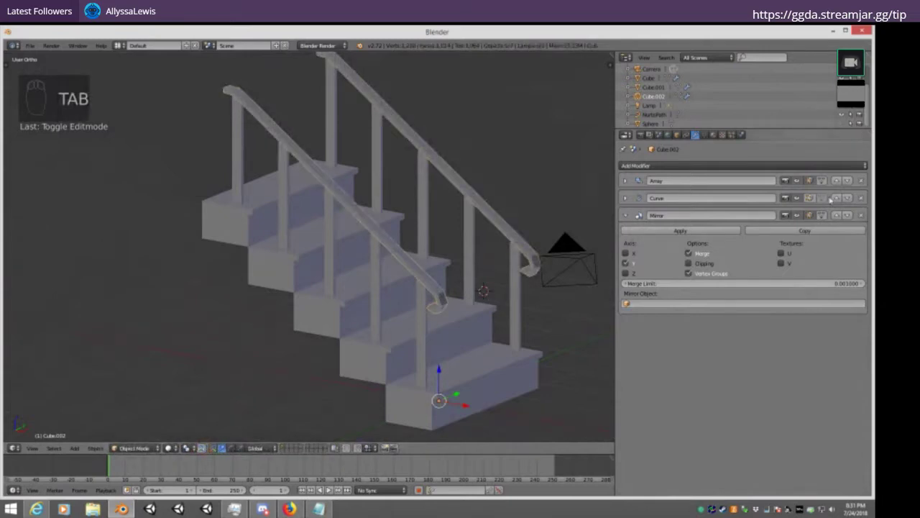
key("Tab")
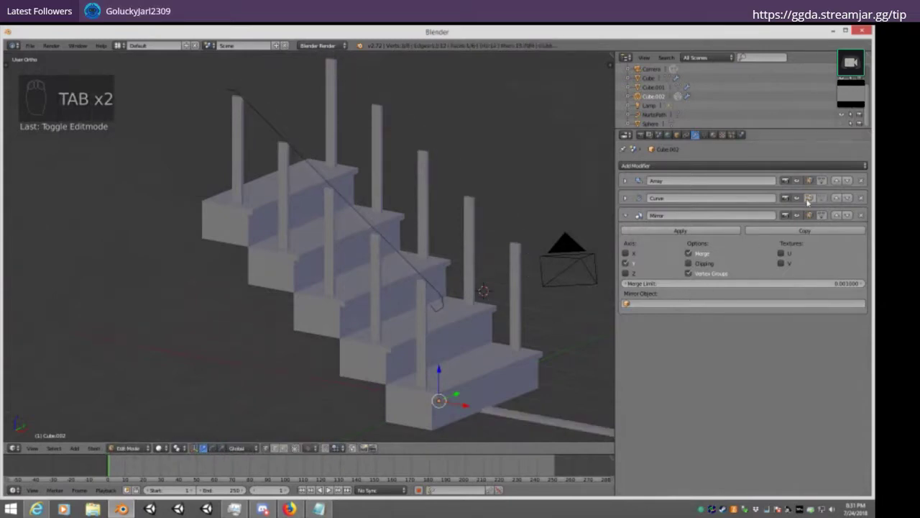
left_click(824, 216)
left_click(811, 199)
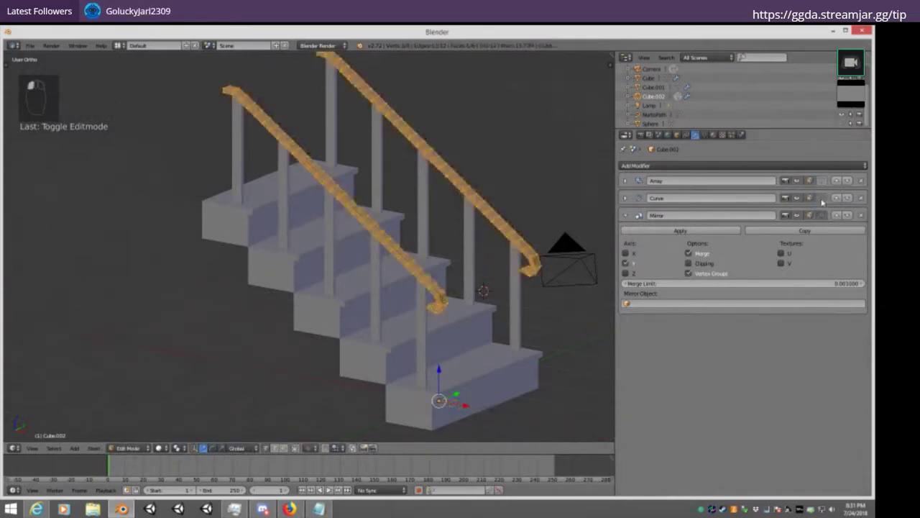
key("Tab")
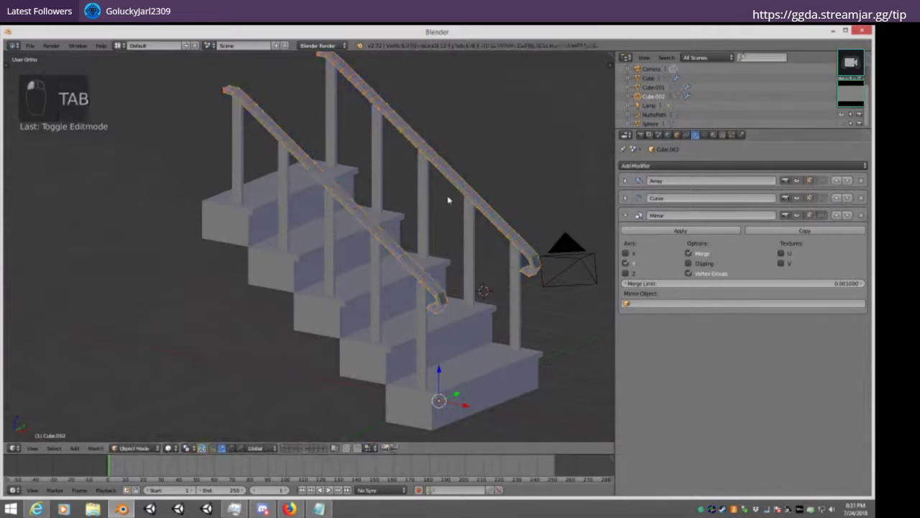
key("Tab")
mouse_move(446, 197)
middle_mouse_down()
mouse_move(403, 201)
mouse_move(451, 196)
middle_mouse_up()
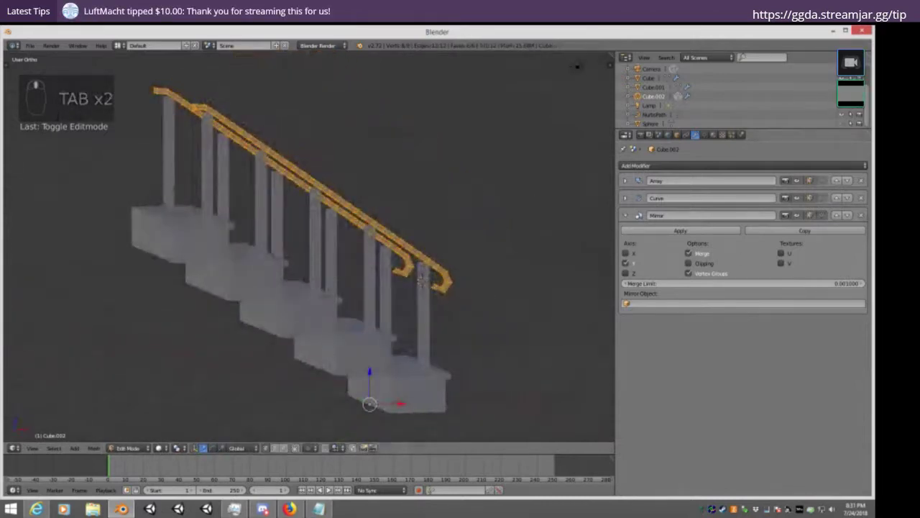
Compare the handrail in Edit Mode with the Mirror modifier's Edit Mode display off and on, leaving it on and all geometry selected
left_click(824, 216)
left_click(809, 216)
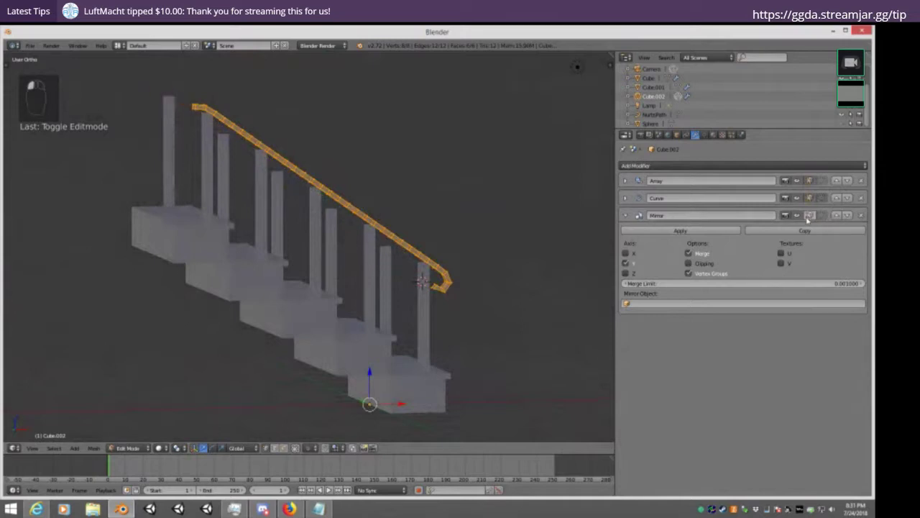
left_click(809, 215)
middle_click_drag(464, 225, 448, 246)
key("Tab")
key("Tab")
key("a")
key("a")
key("a")
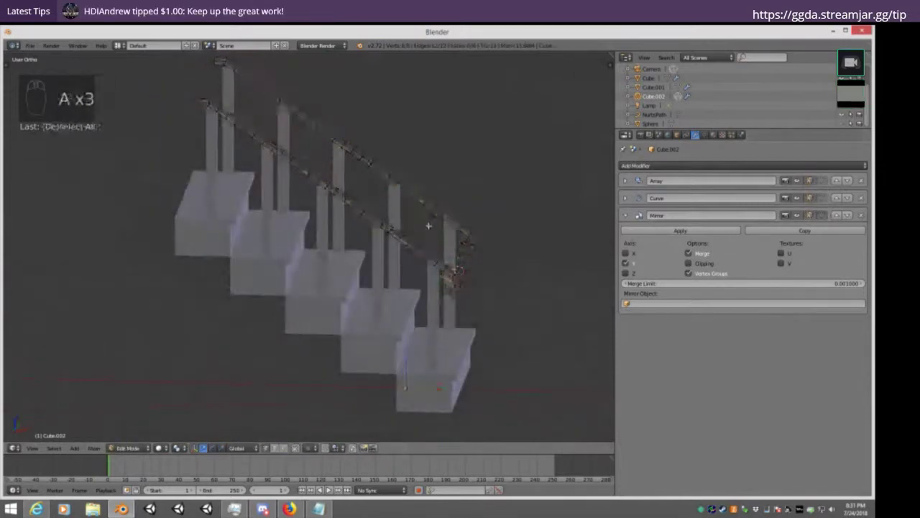
key("a")
Turn off on-cage editing for the handrail's Mirror, Curve and Array modifiers
left_click(823, 216)
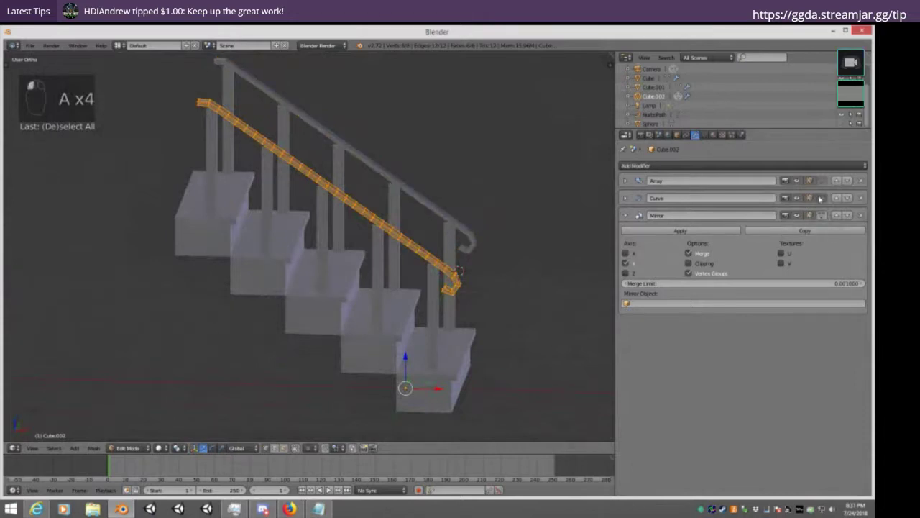
left_click(820, 198)
left_click(821, 183)
left_click(822, 182)
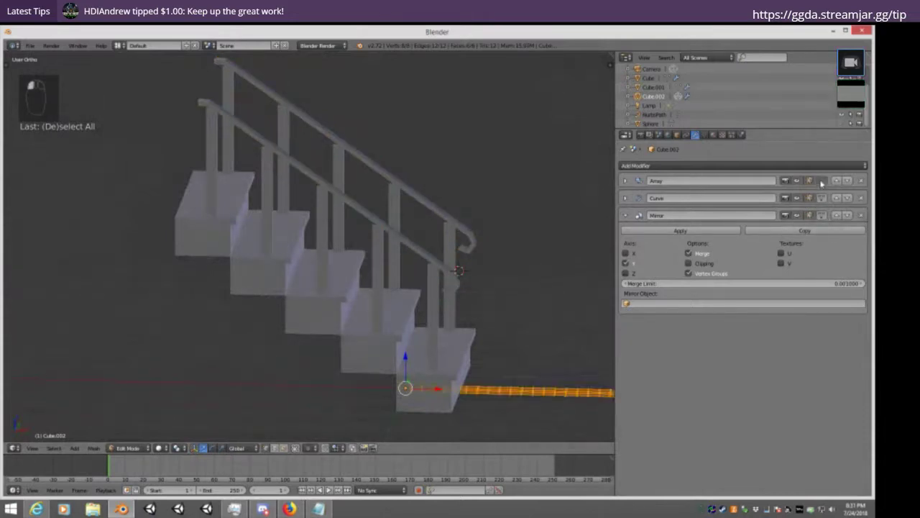
left_click(822, 183)
Scale the handrail's source cube down along Z and Y to make the rails thinner and narrower
middle_click_drag(485, 329, 469, 300)
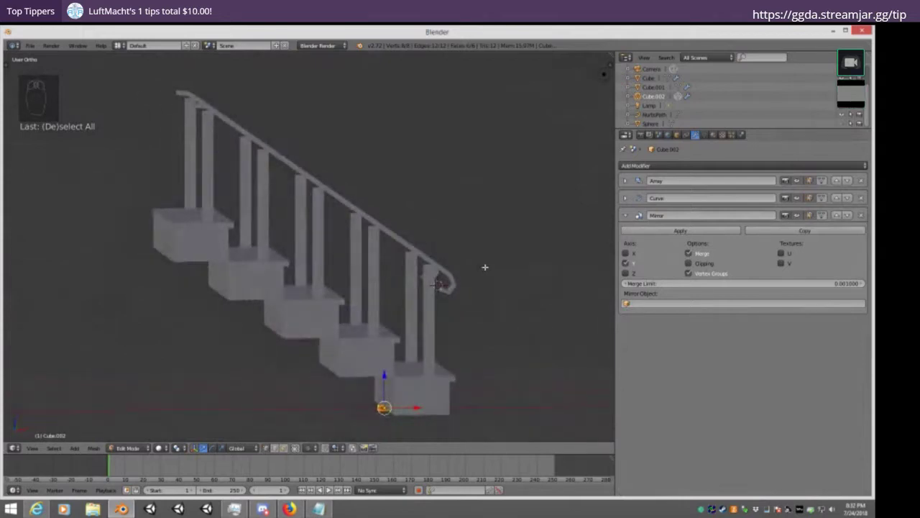
key("s")
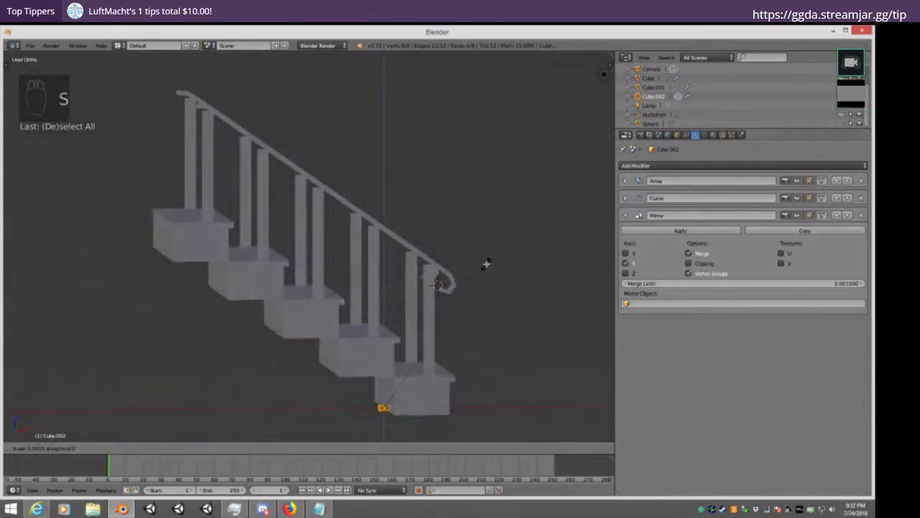
left_click(459, 288)
middle_click_drag(455, 290, 502, 371)
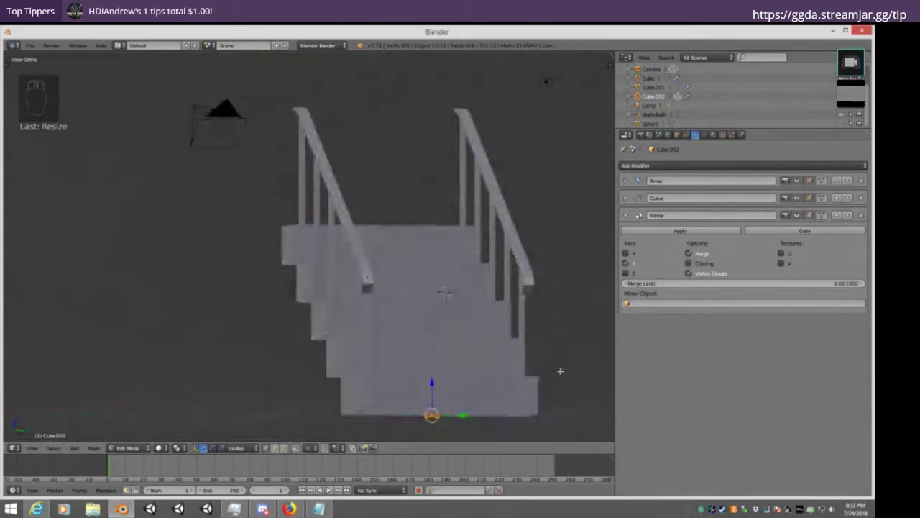
key("s")
key("y")
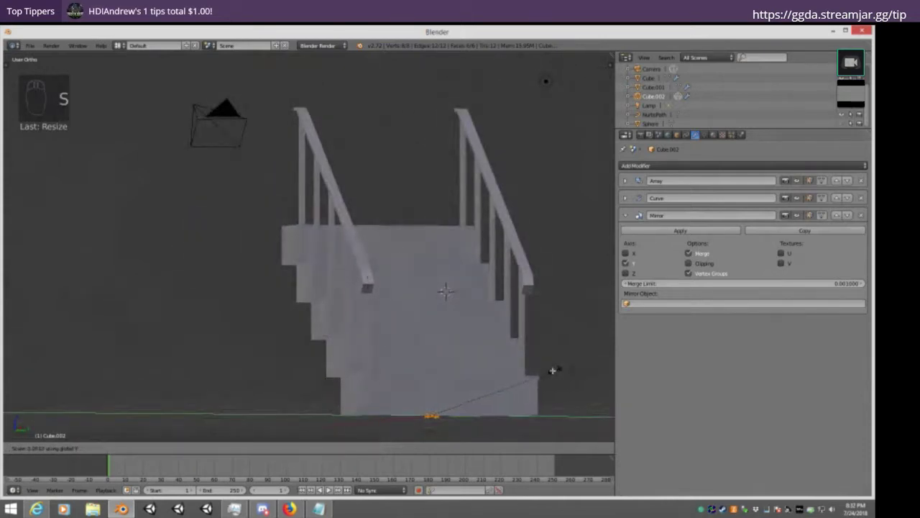
left_click(503, 381)
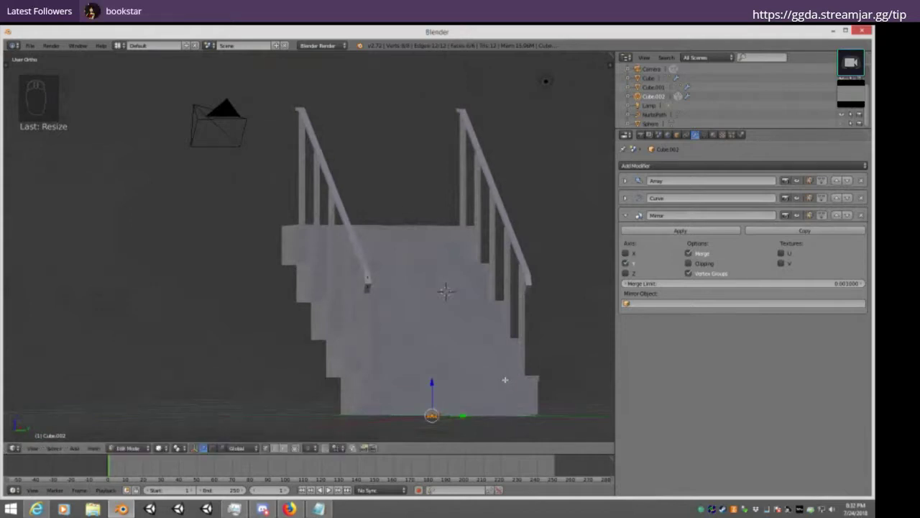
Shorten the handrail's source cube along X so the arrayed rail follows the lower curl more smoothly
middle_click_drag(503, 381, 405, 268)
key("KP_1")
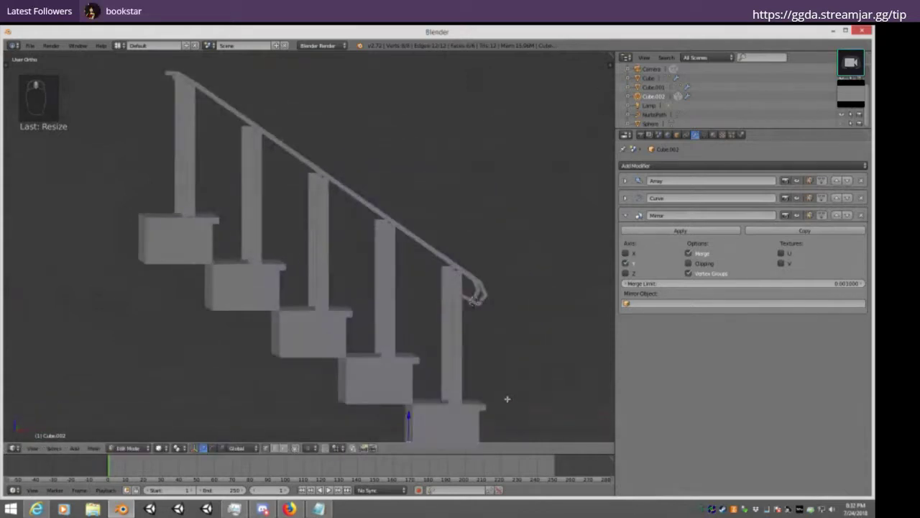
middle_click_drag(515, 366, 460, 288, "shift")
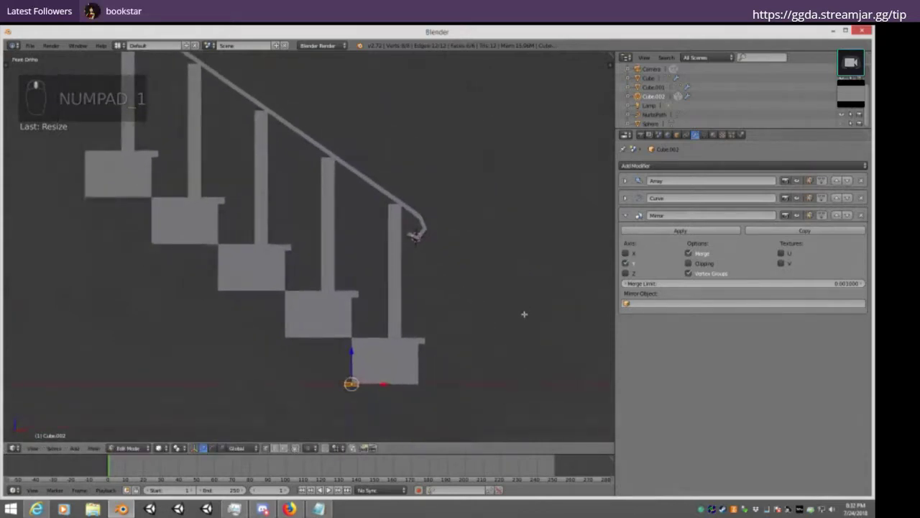
key("s")
key("x")
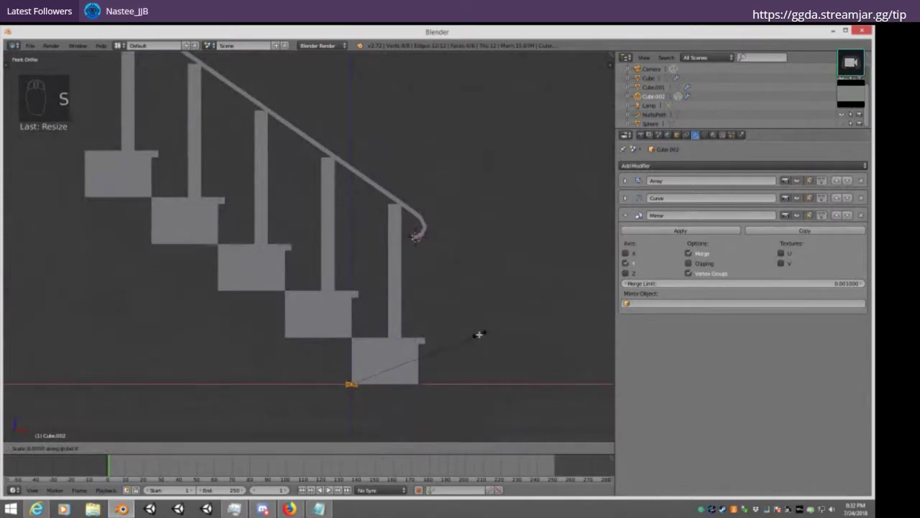
left_click(439, 342)
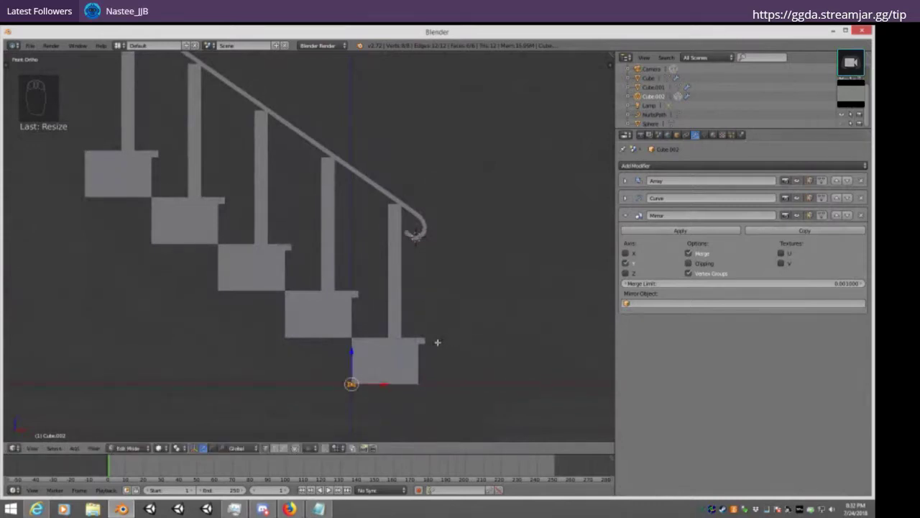
Examine the handrail's segments along the path in wireframe, comparing Edit Mode and Object Mode
key("z")
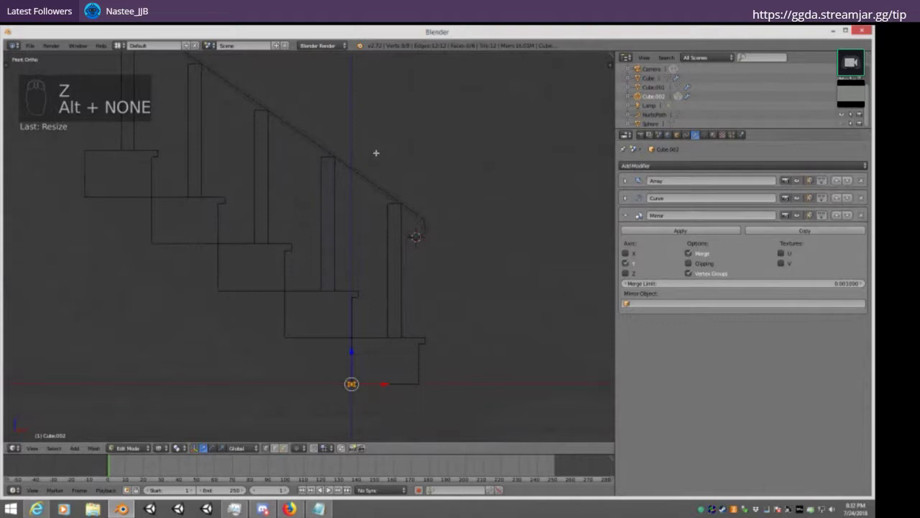
middle_click_drag(387, 220, 460, 315, "shift")
scroll(376, 254, "up", 2)
key("Tab")
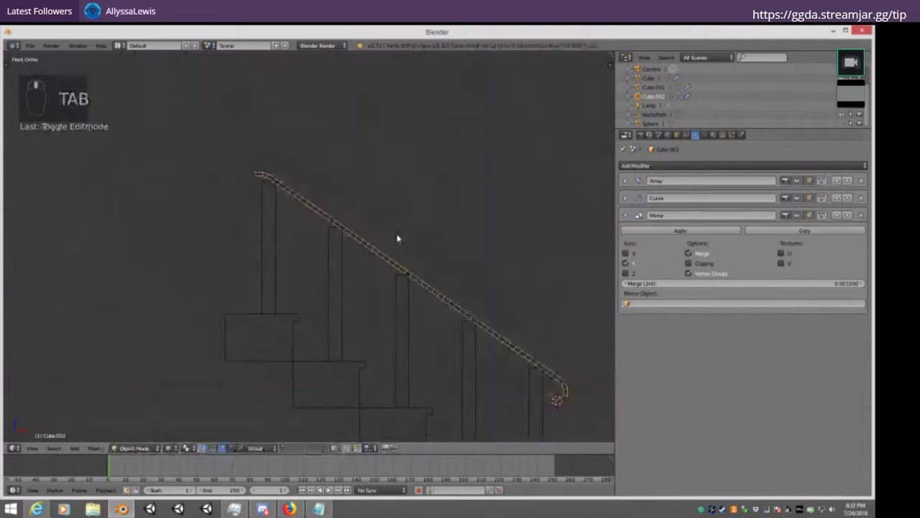
middle_click_drag(415, 259, 478, 261)
key("Tab")
key("KP_1")
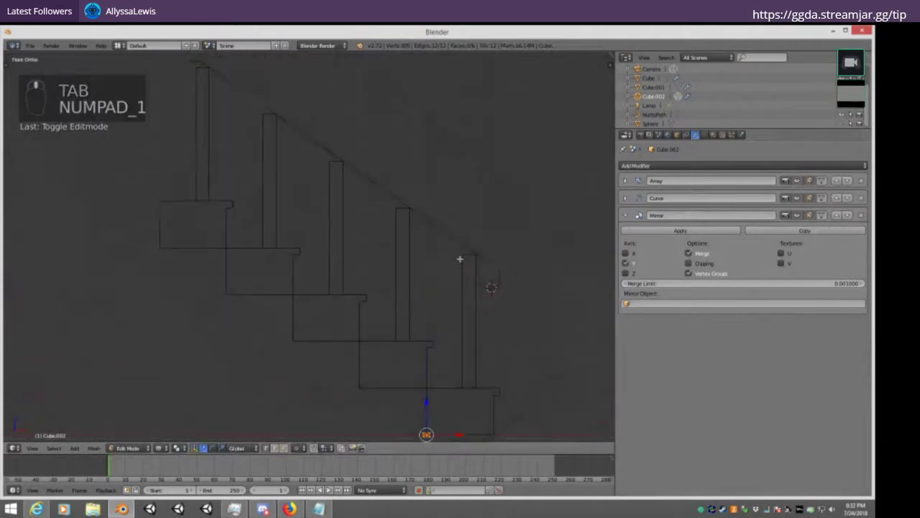
key("Tab")
key("Tab")
key("Tab")
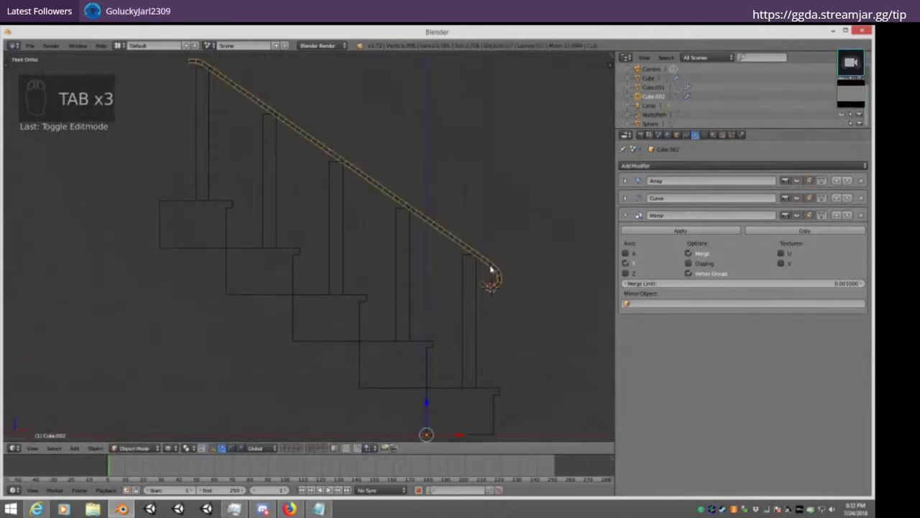
Select the handrail's NurbsPath, return to solid shading and enter Edit Mode in the front view
right_click(491, 270)
key("z")
middle_click_drag(489, 237, 431, 242)
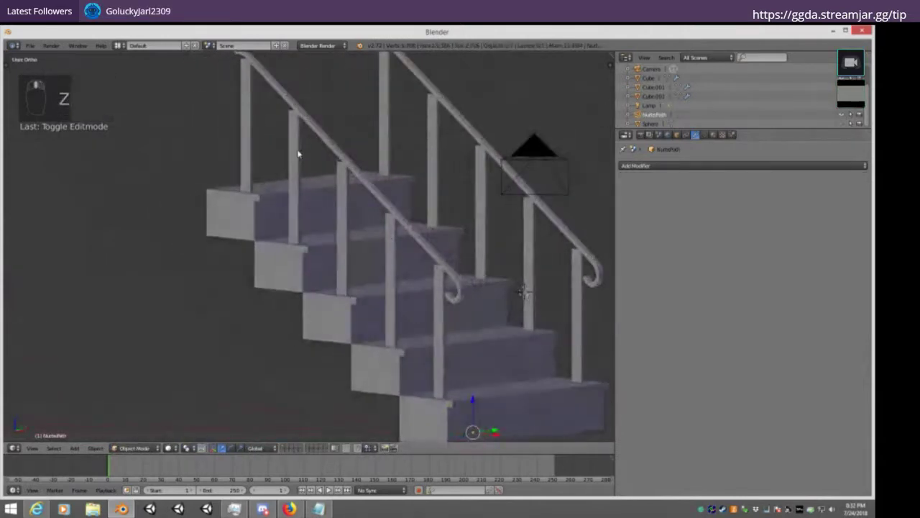
key("KP_1")
middle_click_drag(298, 154, 388, 289)
key("KP_1")
right_click(275, 199)
right_click(274, 189)
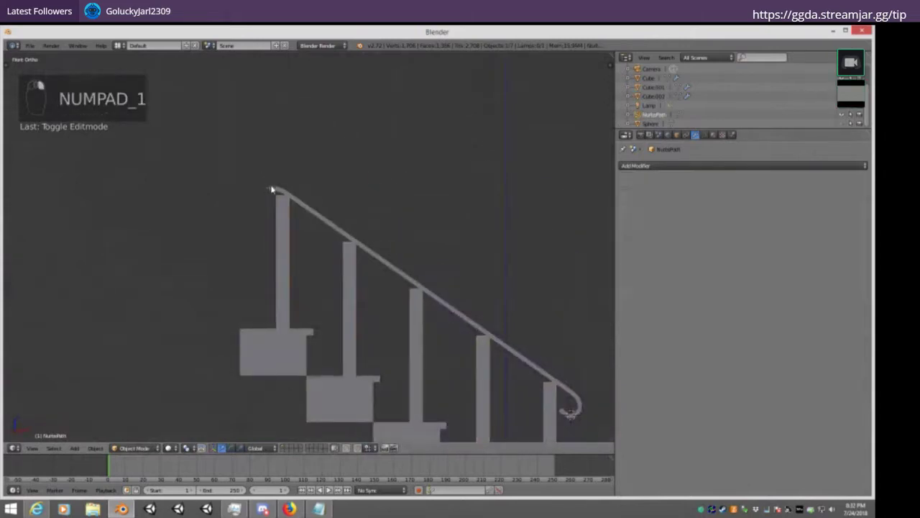
key("Tab")
Extrude three more control points from the path's upper end, curling down and back towards the highest post, and return to Object Mode
key("e")
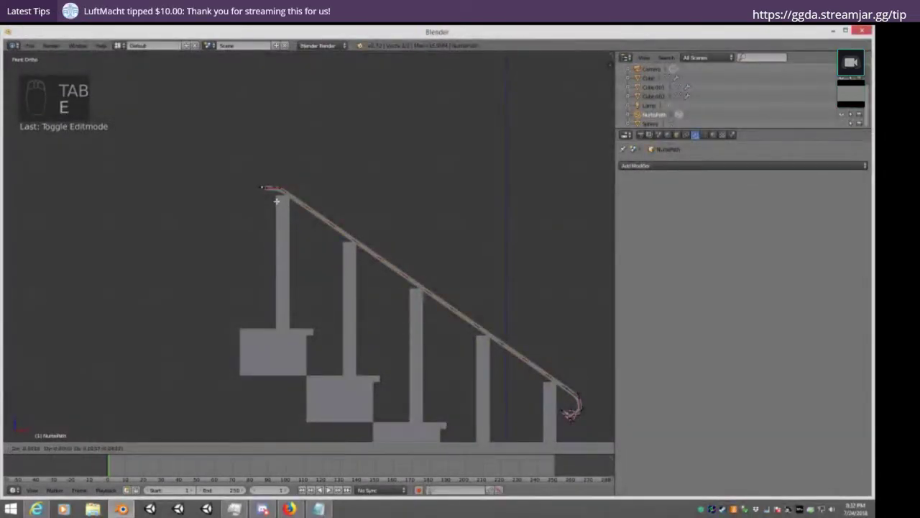
left_click(272, 205)
key("e")
left_click(275, 218)
key("e")
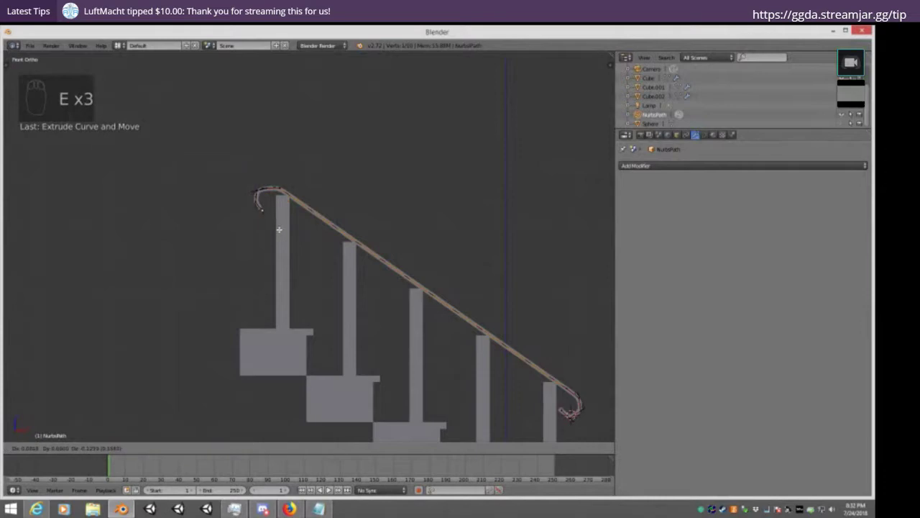
left_click(280, 226)
key("Tab")
middle_click_drag(280, 226, 403, 255)
key("KP_1")
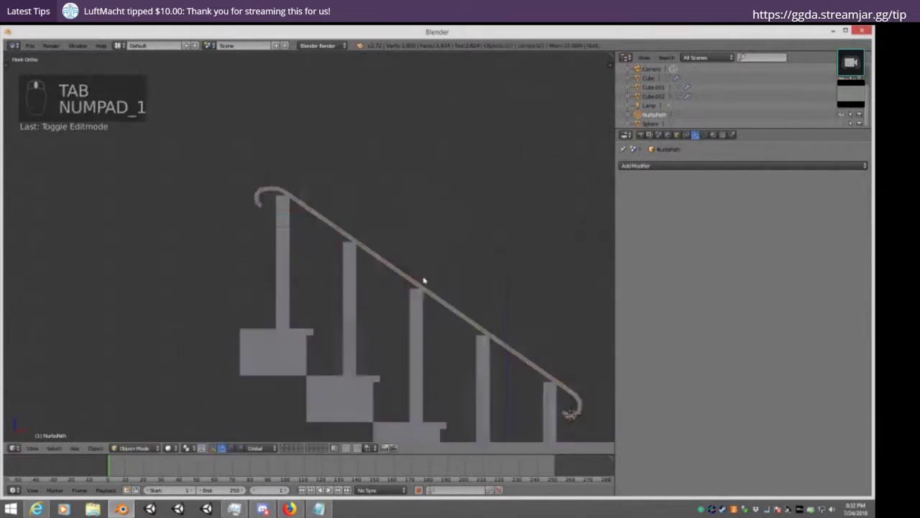
Select the posts object Cube.001 and enter Edit Mode near the lowest post
middle_click_drag(475, 297, 411, 263, "shift")
key("Tab")
key("Tab")
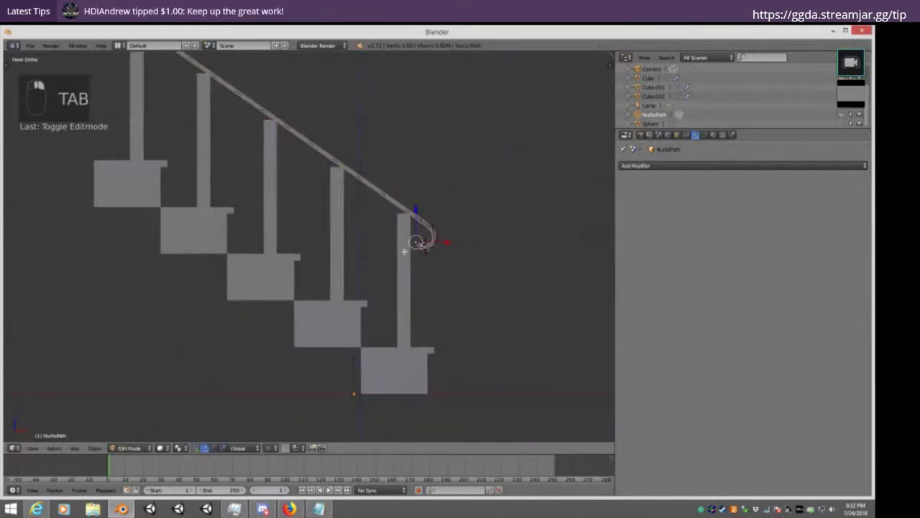
right_click(403, 252)
key("Tab")
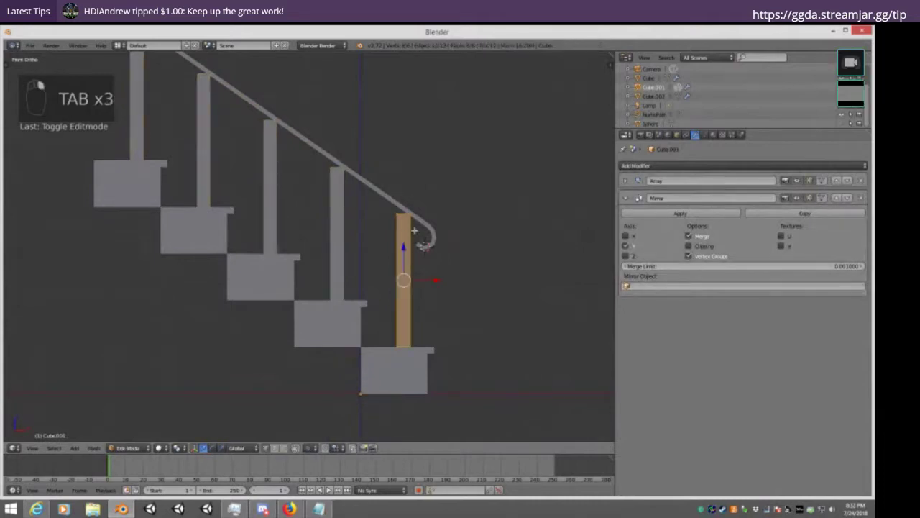
Raise the uphill top edge of the lowest post along Z to meet the sloping handrail and return to Object Mode
right_click(397, 217)
key("a")
key("a")
key("a")
key("a")
key("b")
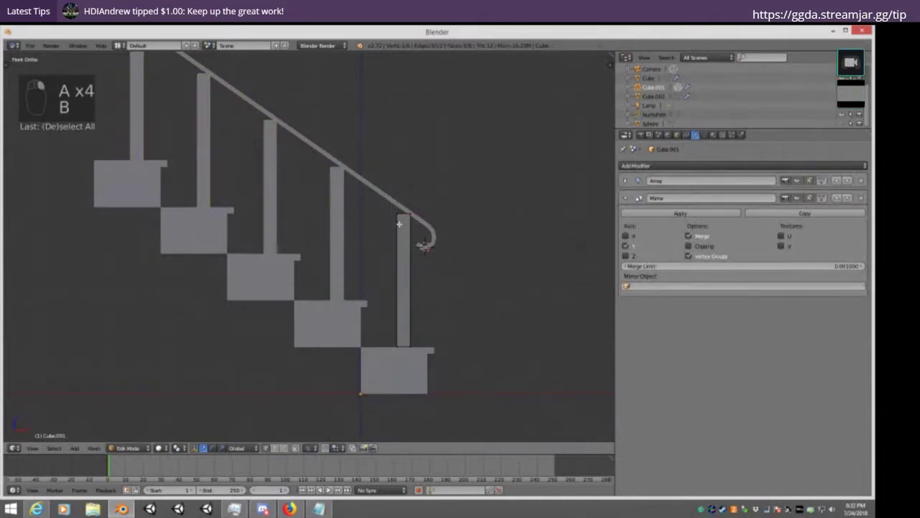
middle_click_drag(332, 144, 409, 220, "shift")
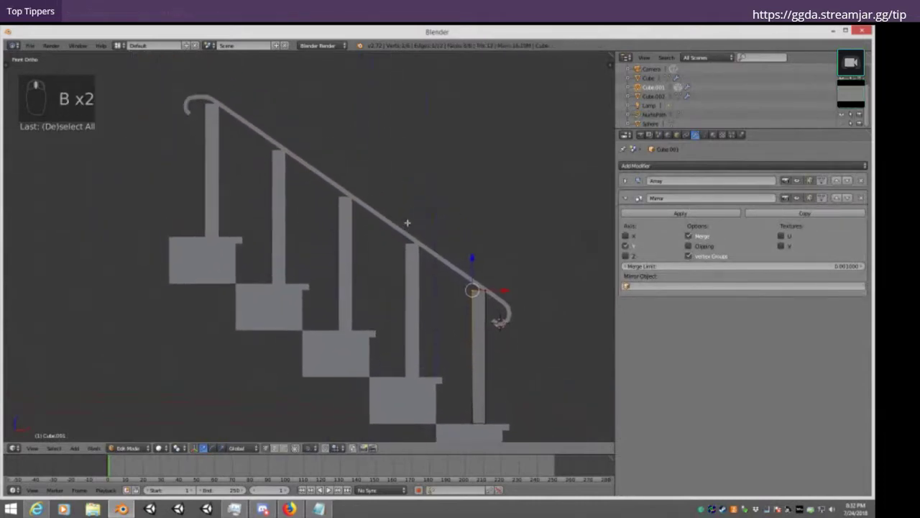
left_click(472, 255)
key("Tab")
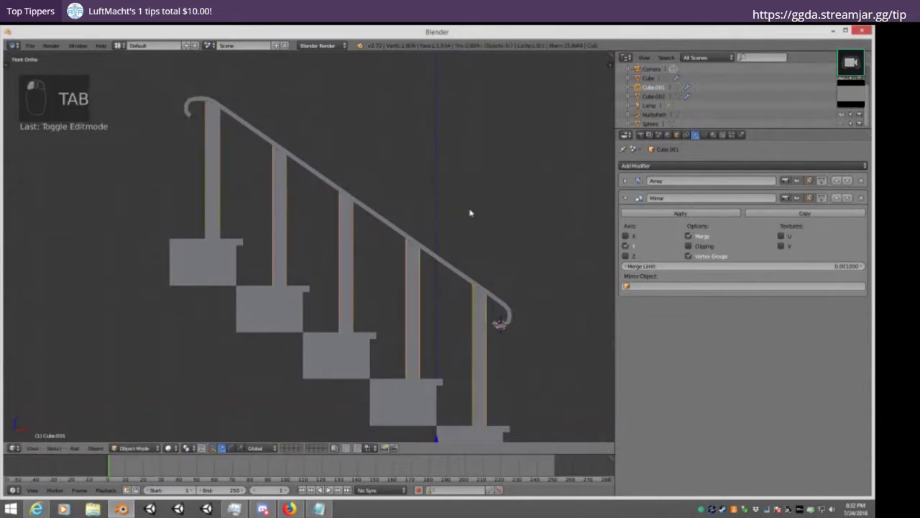
middle_click_drag(470, 211, 456, 266)
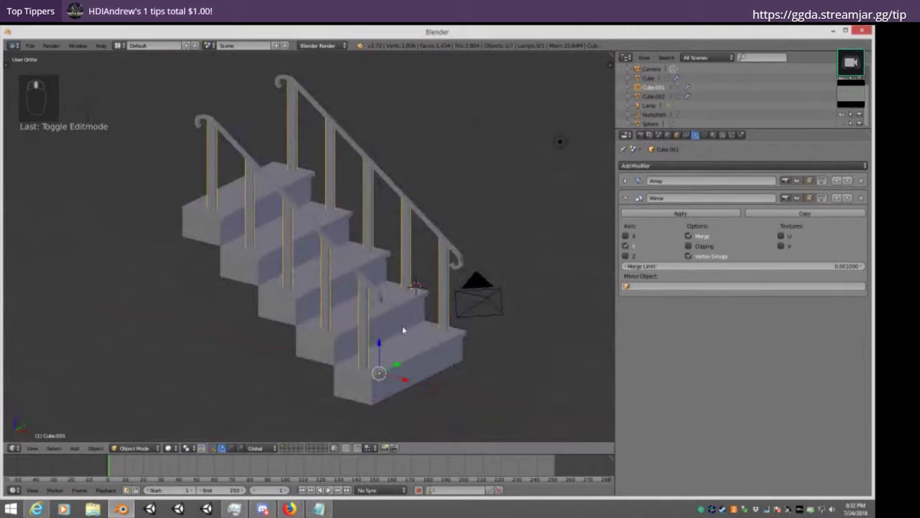
key("KP_1")
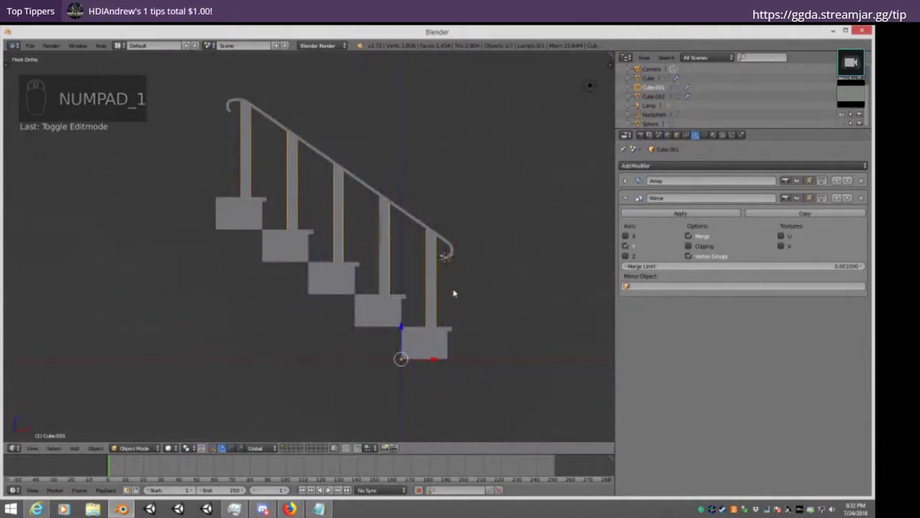
scroll(482, 291, "up", 2)
middle_click_drag(507, 290, 410, 288, "shift")
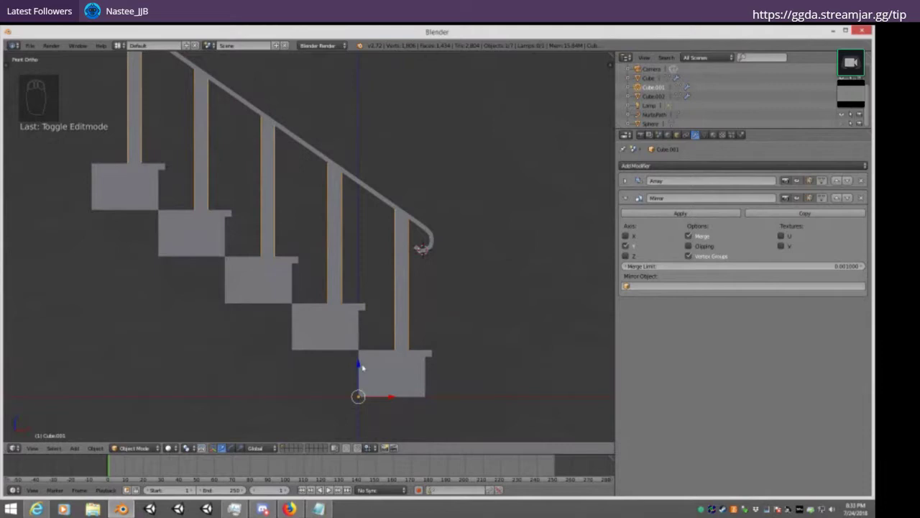
key("shift+a")
mouse_move(337, 355)
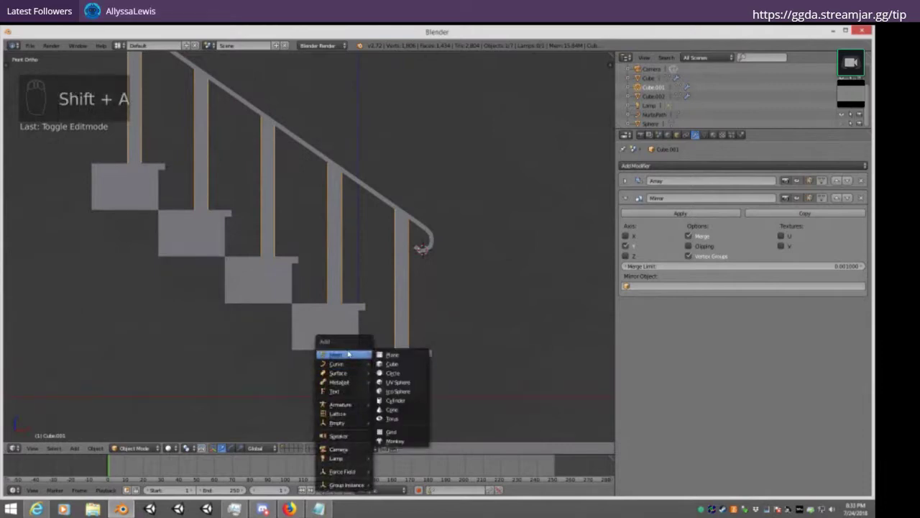
left_click(412, 364)
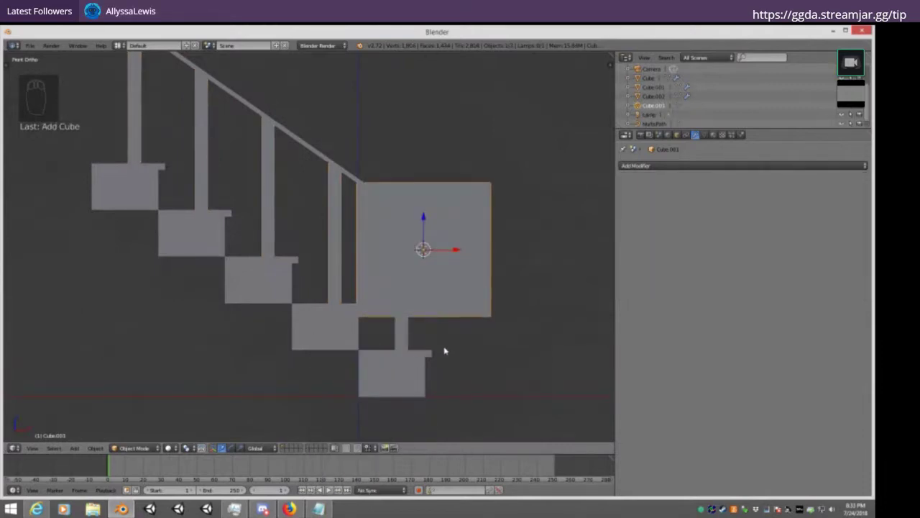
key("x")
left_click(439, 345)
key("shift+x")
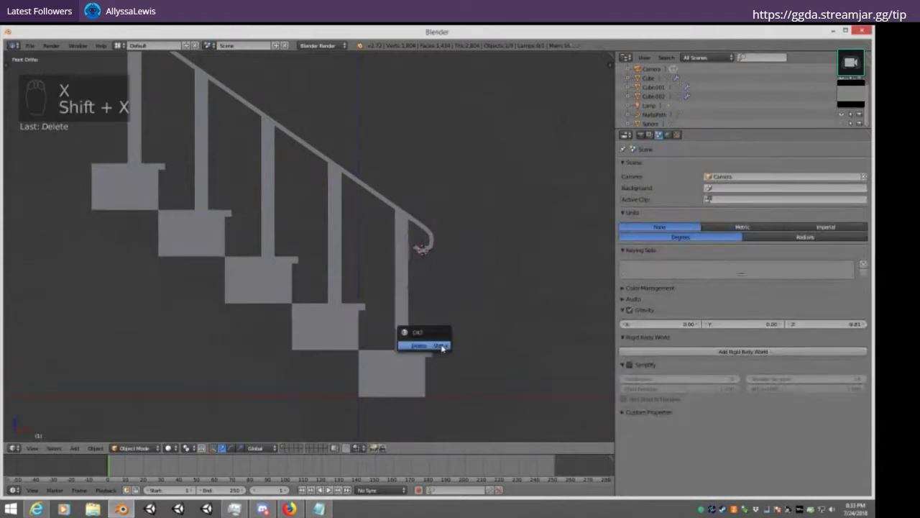
Reset the 3D cursor to the world origin
key("shift+c")
scroll(413, 243, "up", 5)
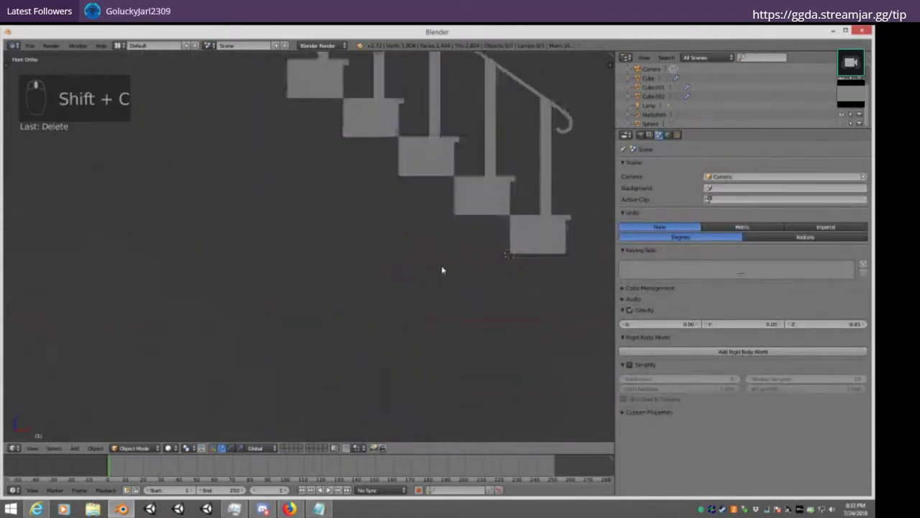
middle_click_drag(545, 189, 380, 273, "shift")
key("shift+a")
left_click(437, 296)
key("Tab")
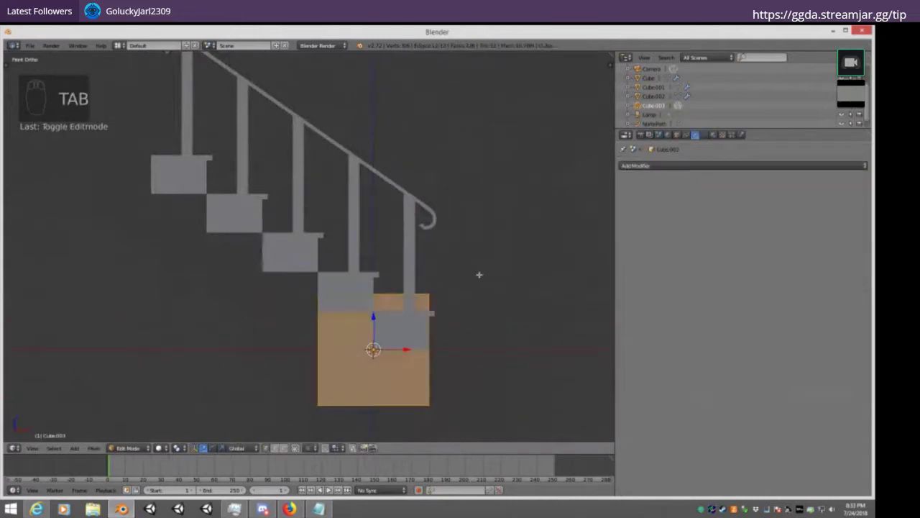
type("s")
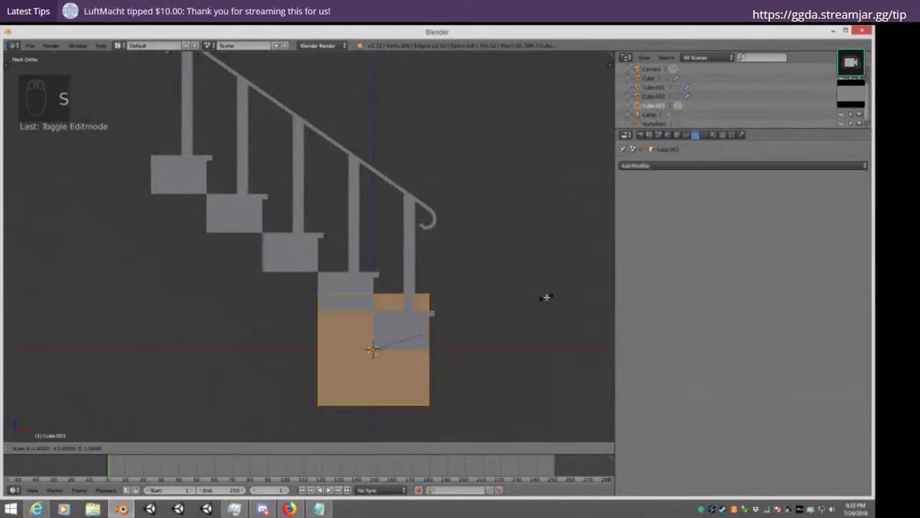
type(".1")
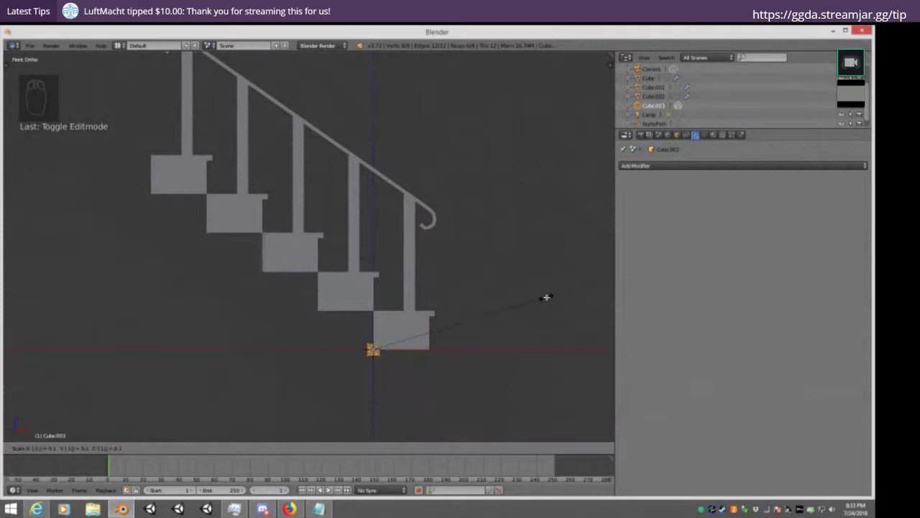
key("Return")
scroll(524, 324, "up", 3)
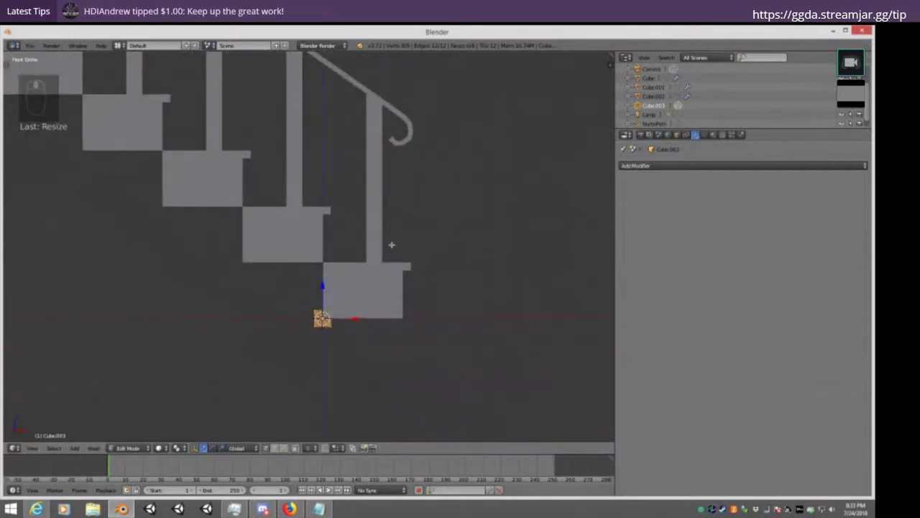
scroll(390, 246, "up", 3)
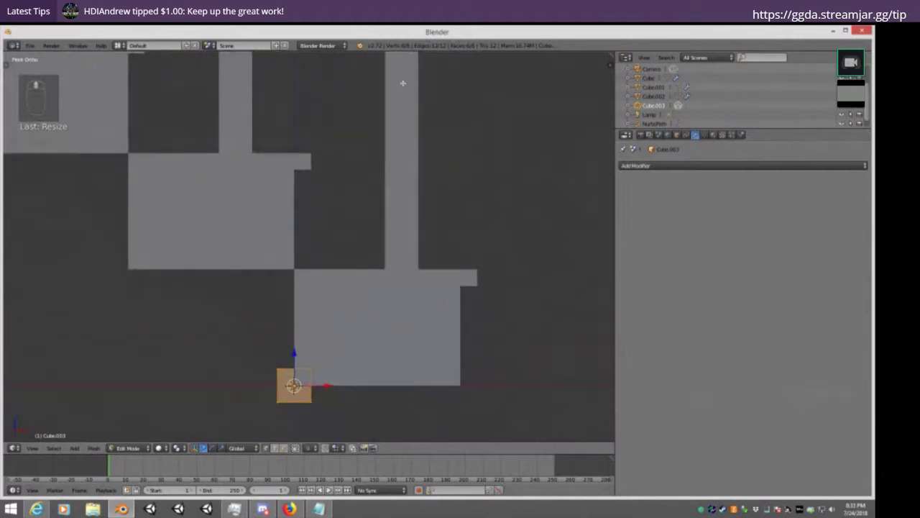
key("s")
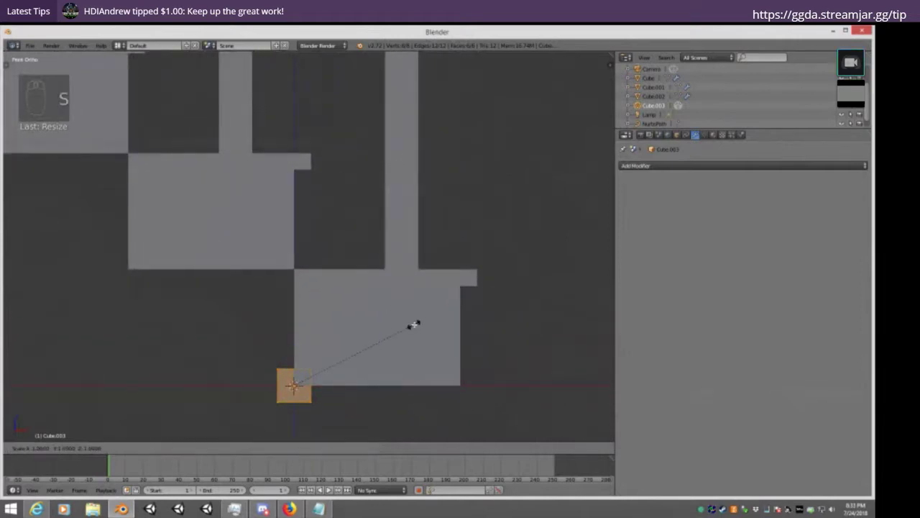
left_click(413, 325)
key("x")
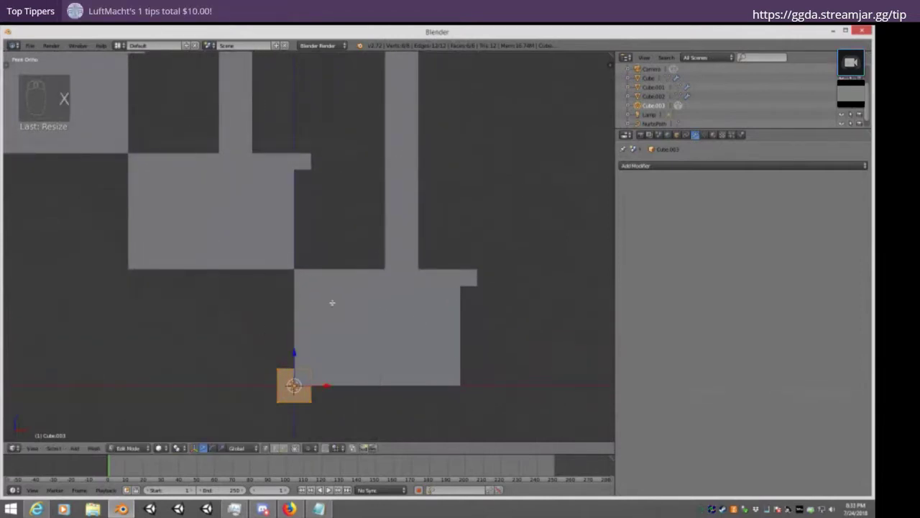
key("x")
left_click(313, 346)
scroll(329, 323, "down", 2)
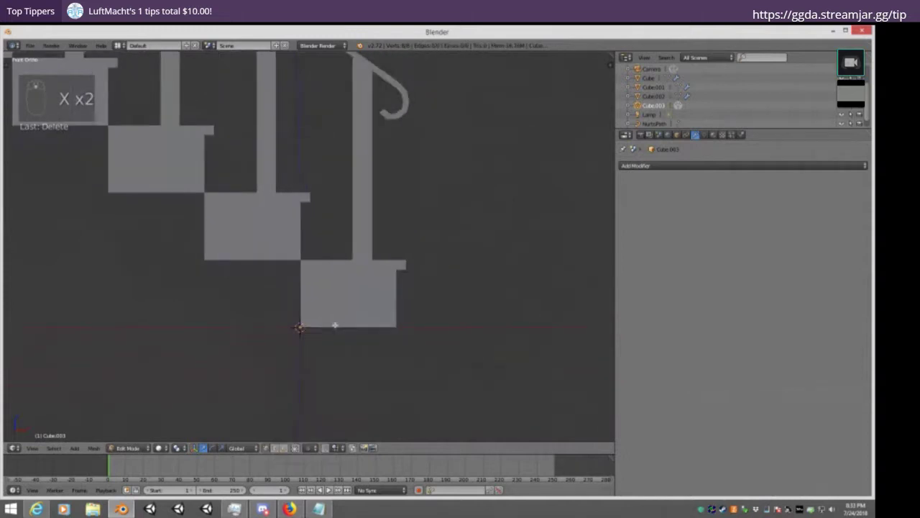
key("Tab")
key("x")
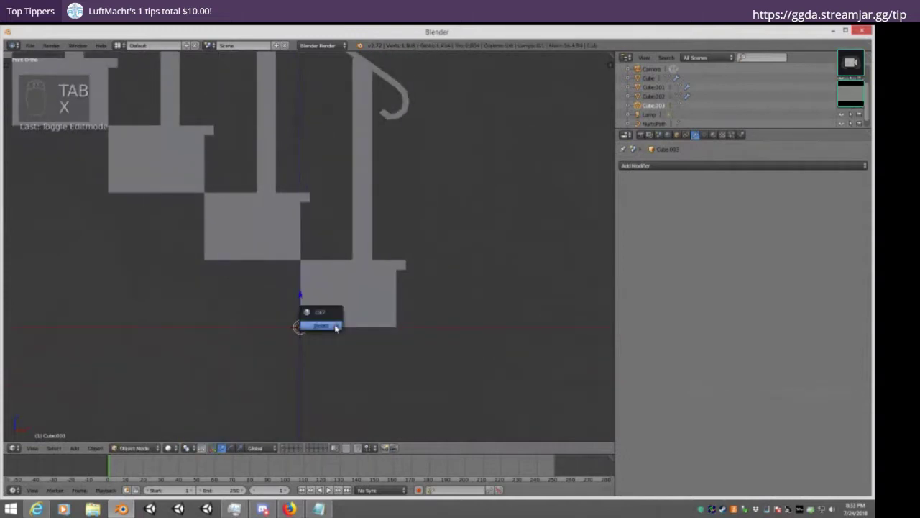
left_click(334, 325)
Add a cylinder at the origin and rotate it in the right view so its circular face points towards the front view
key("shift+a")
mouse_move(335, 326)
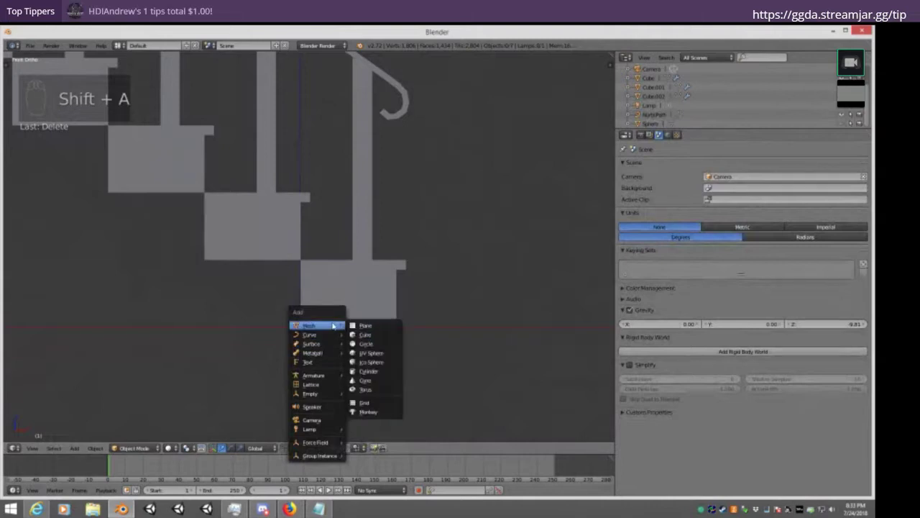
left_click(372, 370)
key("KP_1")
key("KP_3")
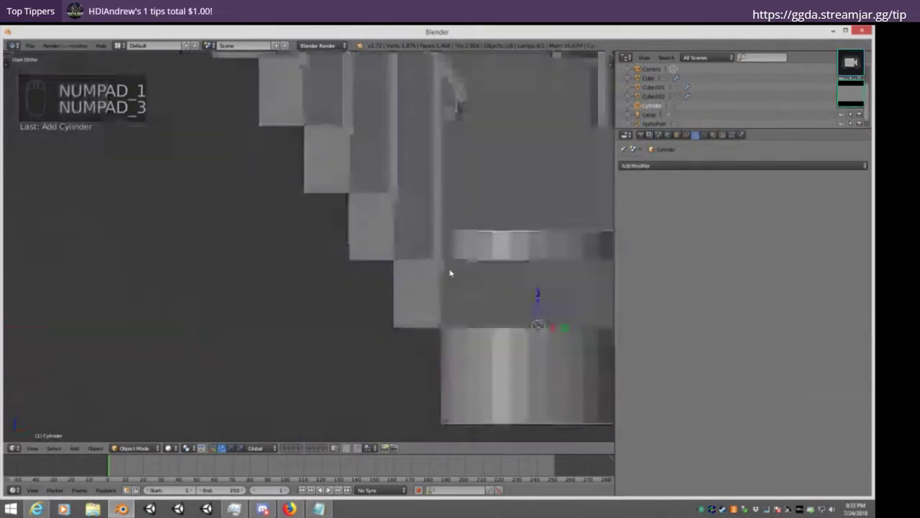
key("r")
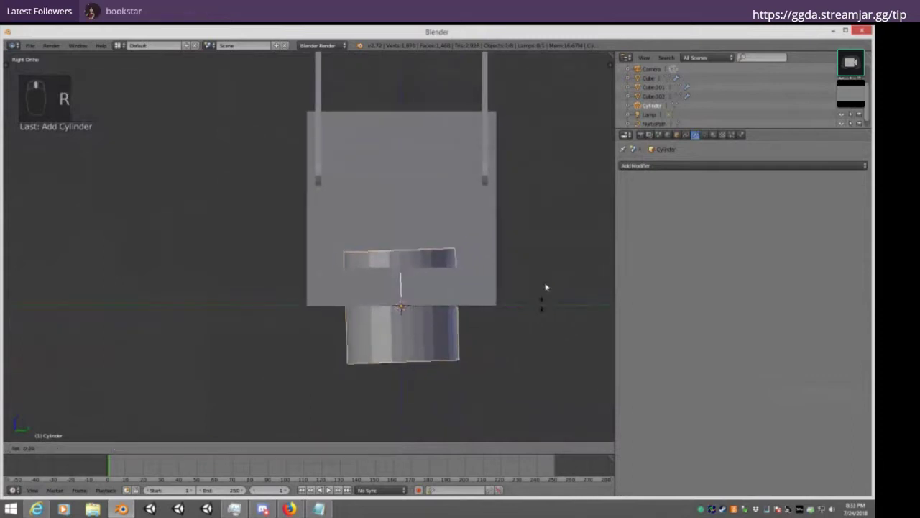
left_click(405, 174)
key("KP_1")
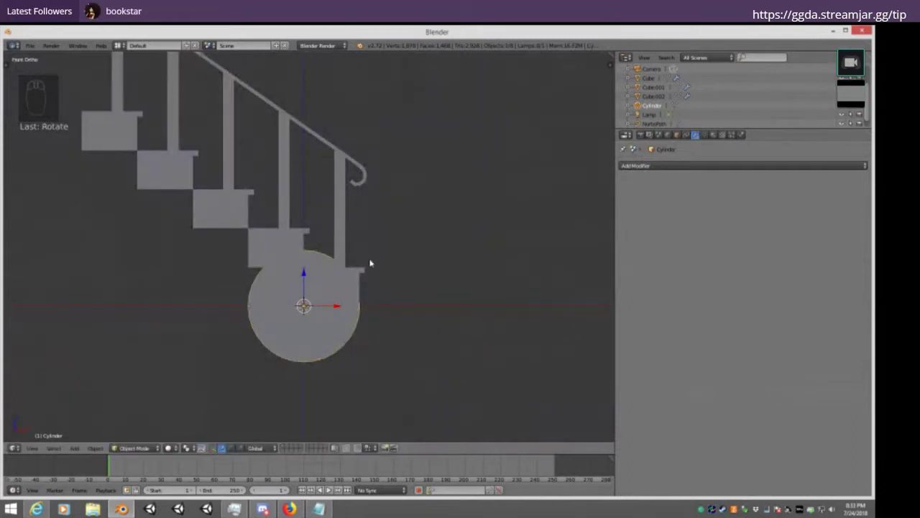
Scale the cylinder's mesh down in Edit Mode until its diameter is narrower than a stair post
key("s")
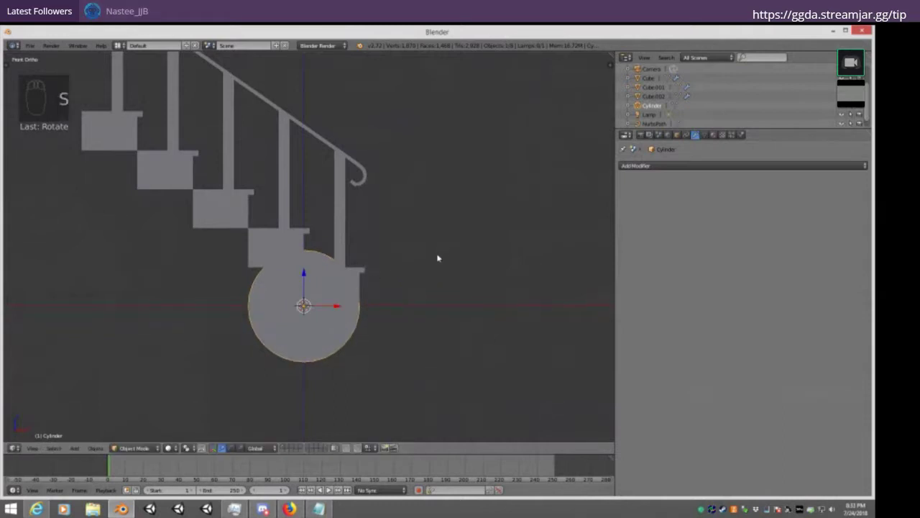
key("Tab")
key("s")
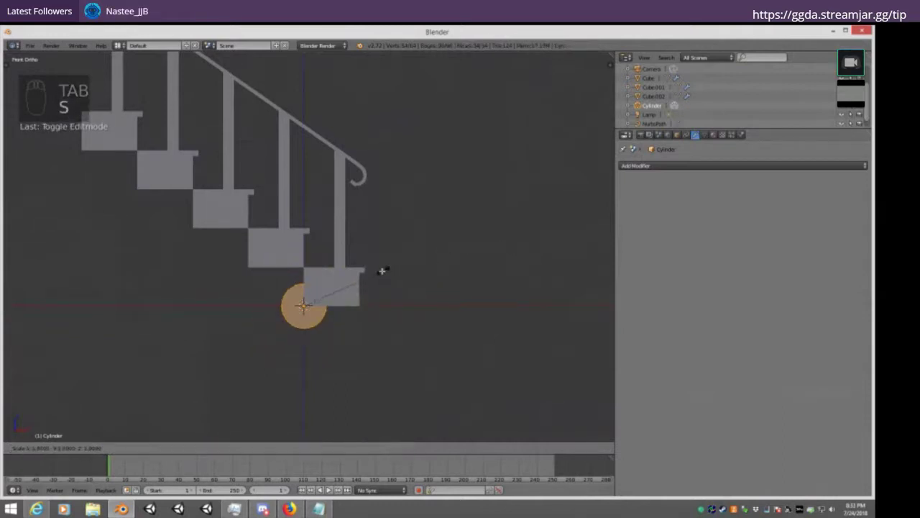
left_click(322, 299)
scroll(381, 275, "up", 5)
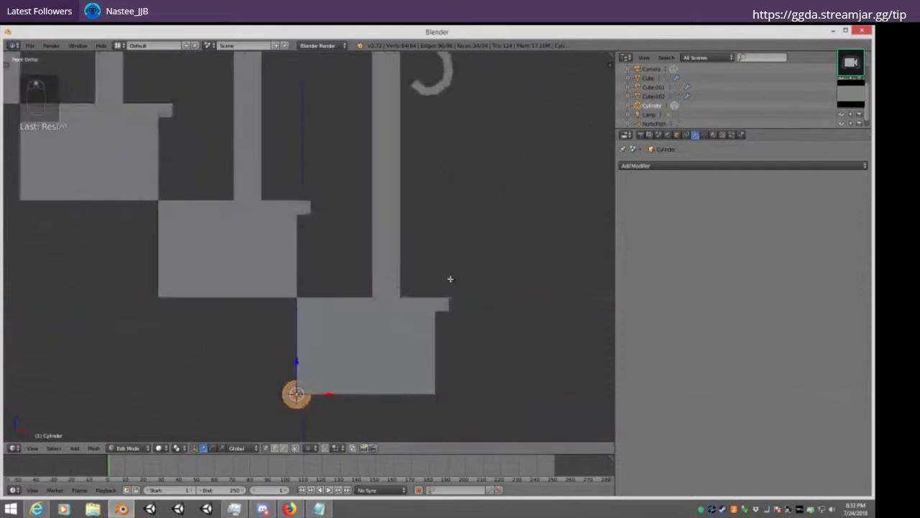
left_click(360, 322)
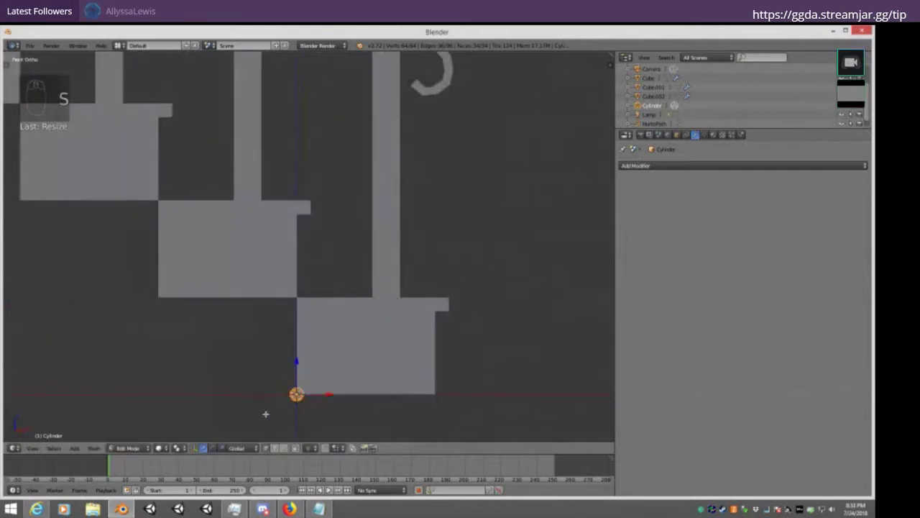
Move the small cylinder in the front view onto the lowest post, about 0.65 along X and 1.05 along Z
key("g")
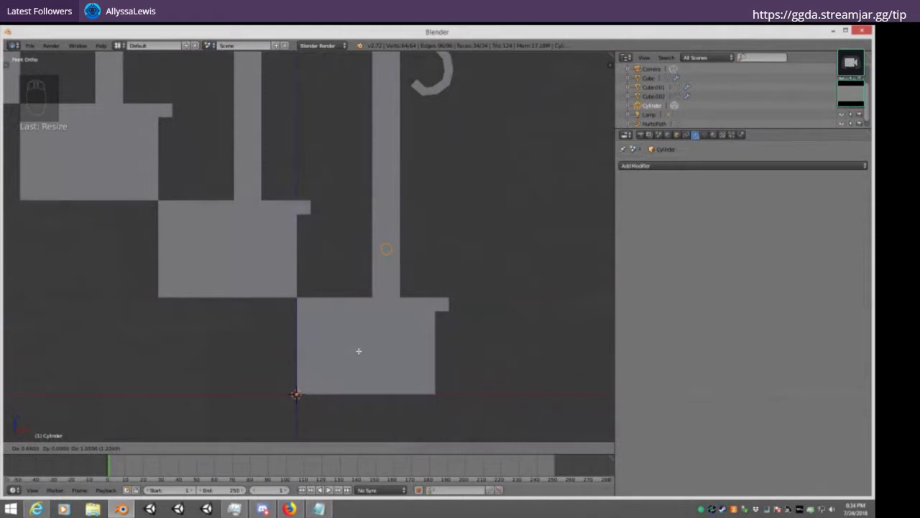
left_click(358, 351)
key("KP_1")
key("KP_3")
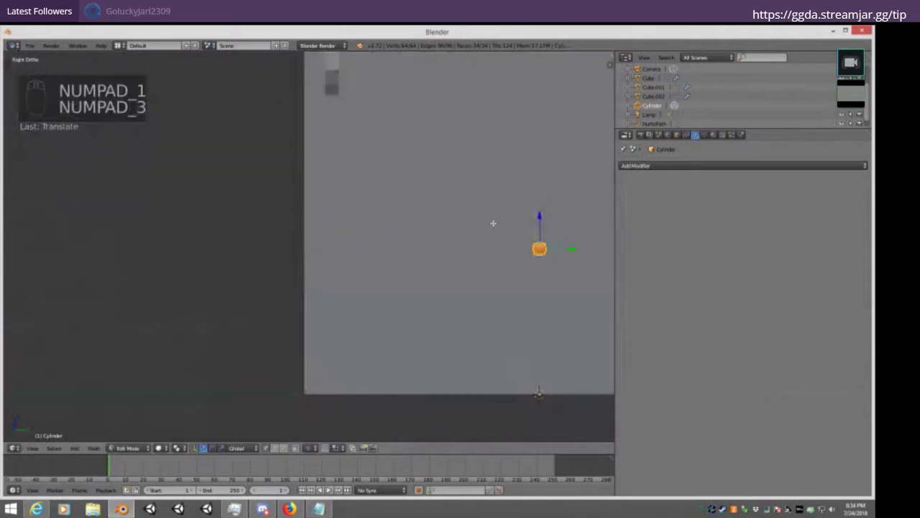
key("KP_1")
key("g")
key("x")
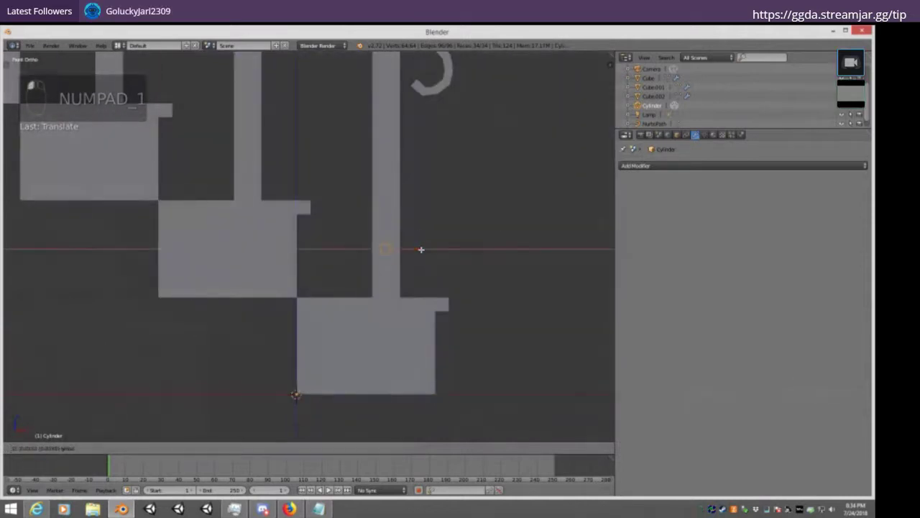
left_click(421, 249)
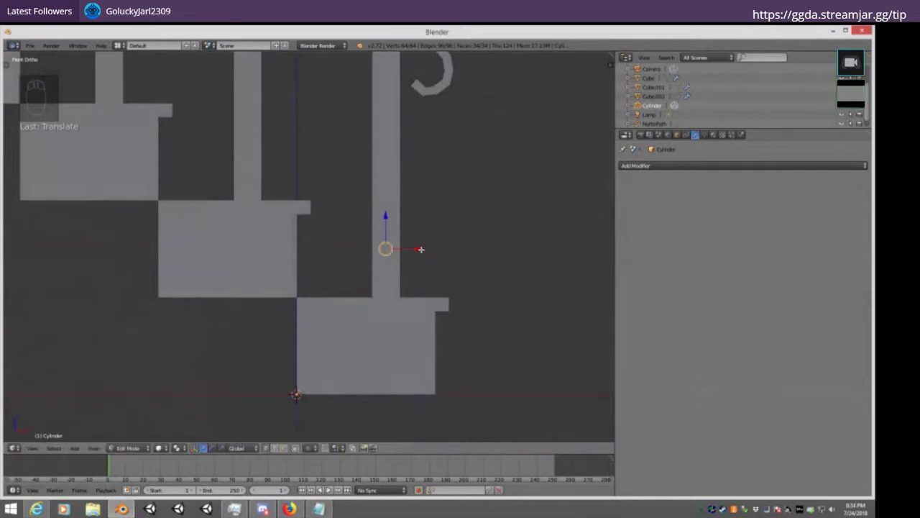
Move the cylinder along negative Y in the right wireframe view until it lines up with the post on that side
key("KP_3")
key("z")
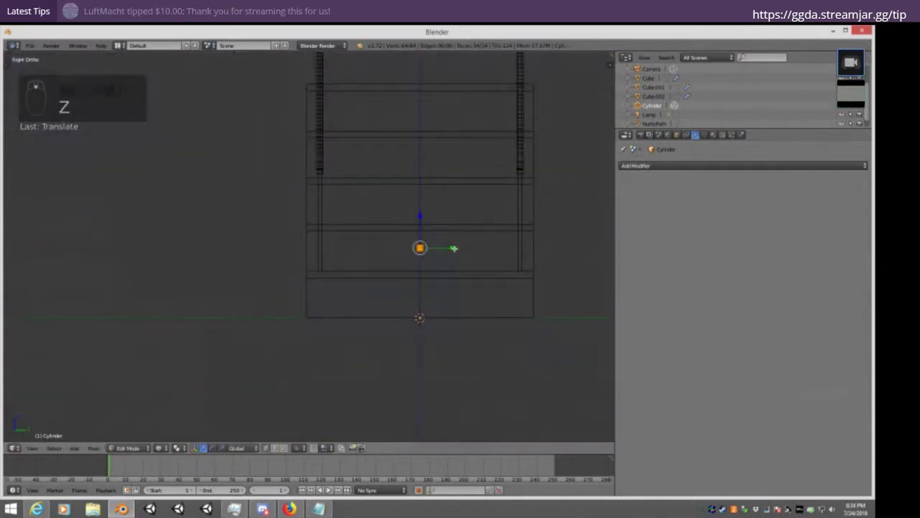
left_click_drag(441, 253, 354, 252)
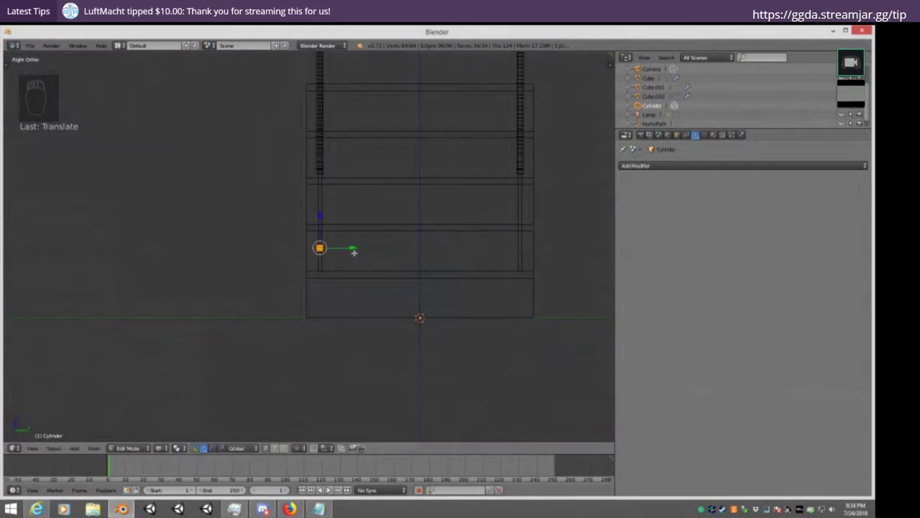
Scale the cylinder mesh along Y into a long rod crossing the railing post on the lowest stair step
key("s")
key("y")
left_click(36, 260)
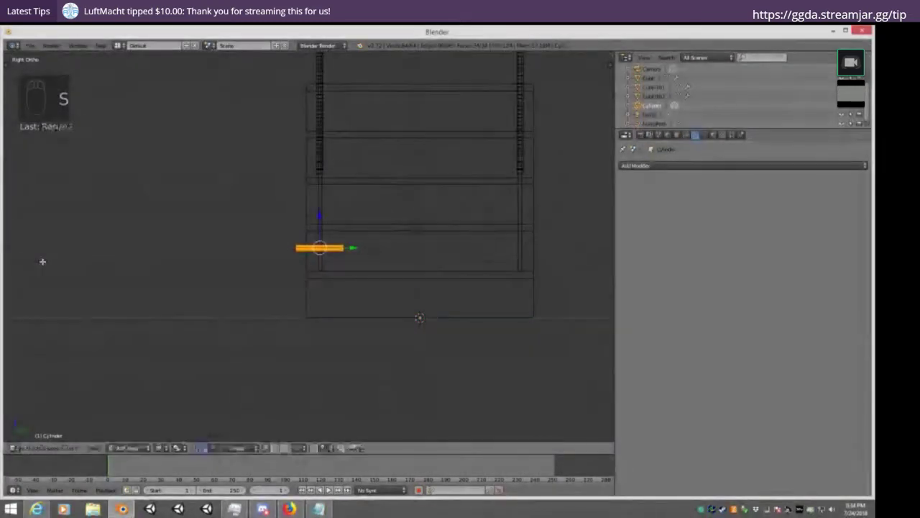
key("Tab")
mouse_move(277, 206)
middle_mouse_down()
mouse_move(415, 232)
mouse_move(317, 193)
mouse_move(281, 225)
mouse_move(373, 281)
middle_mouse_up()
key("Tab")
key("z")
scroll(413, 228, "up", 5)
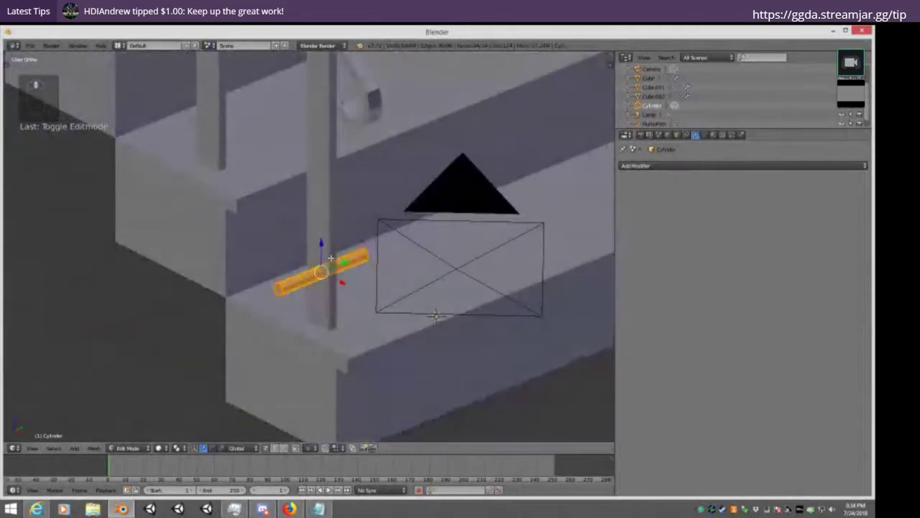
middle_click_drag(262, 211, 356, 297)
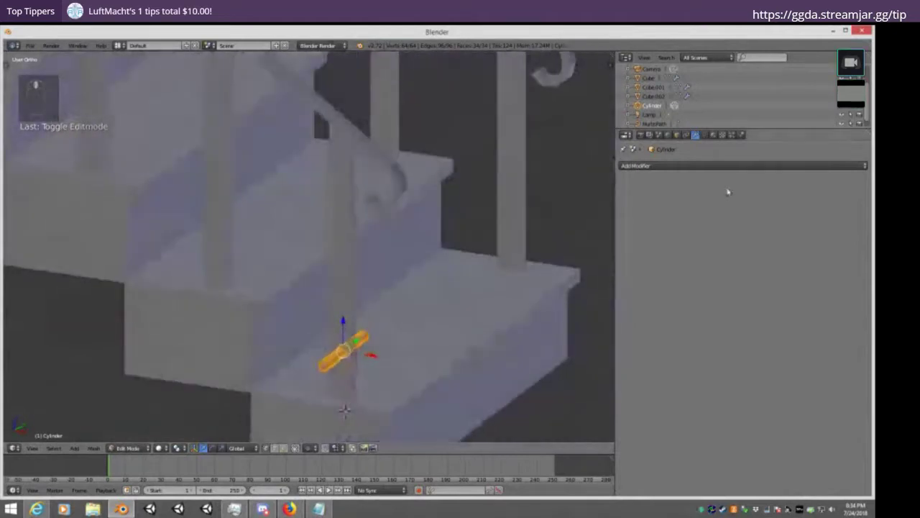
Add an Array modifier with relative offset enabled to the cylinder
left_click(665, 166)
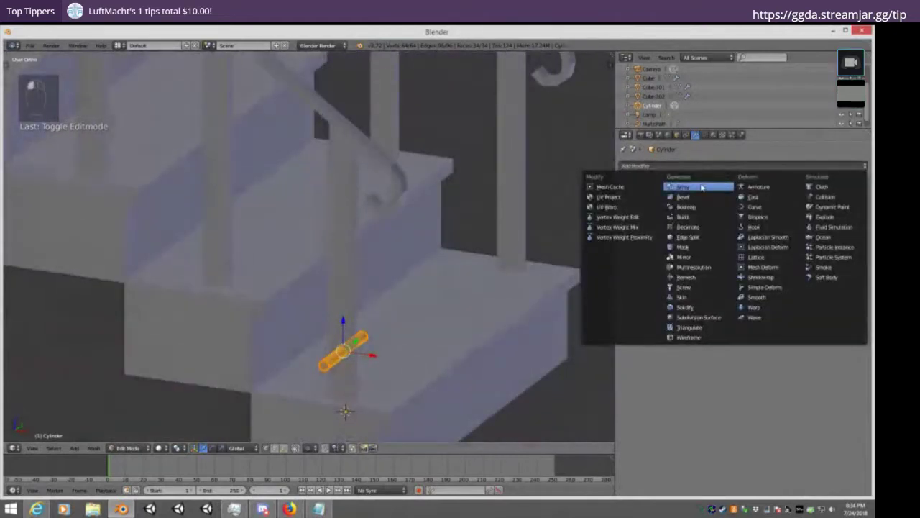
left_click(702, 188)
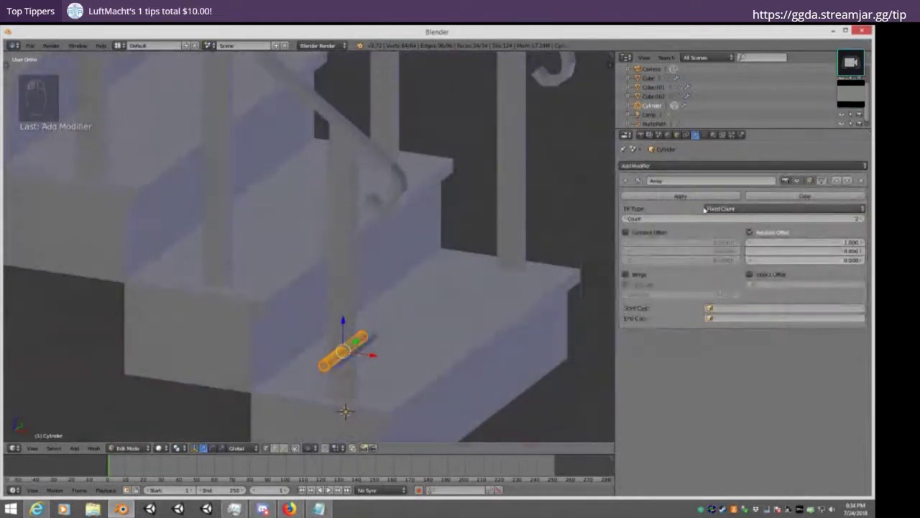
left_click(750, 233)
left_click(750, 233)
left_click(785, 242)
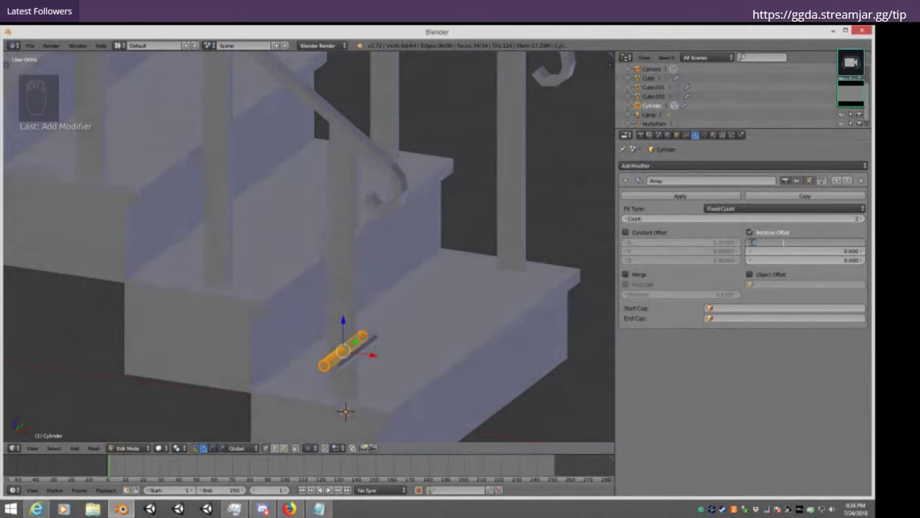
key("Return")
Set the array's relative offset to 2 on Z and 0 on X
left_click(804, 260)
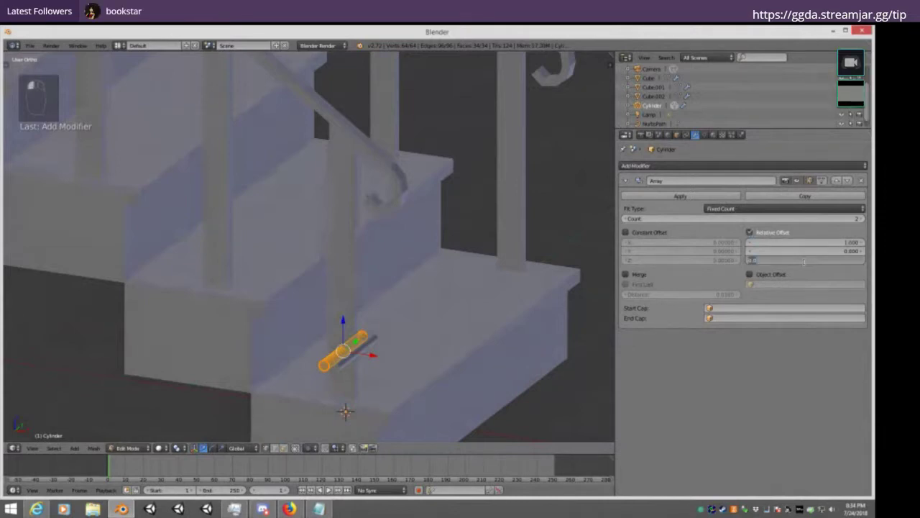
type("2")
key("Return")
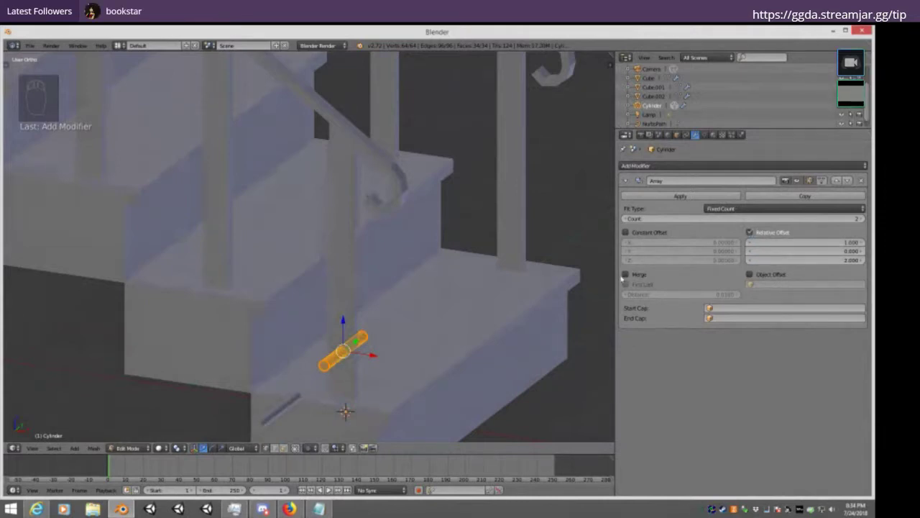
left_click(770, 243)
type("0")
key("Return")
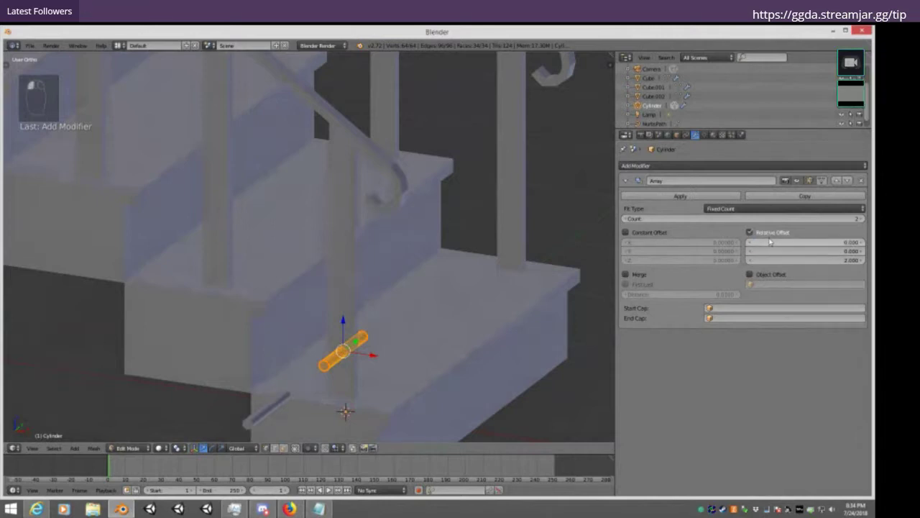
Try clearing the cylinder's rotation with the array's relative offset off, then undo it and re-enable the offset
key("KP_1")
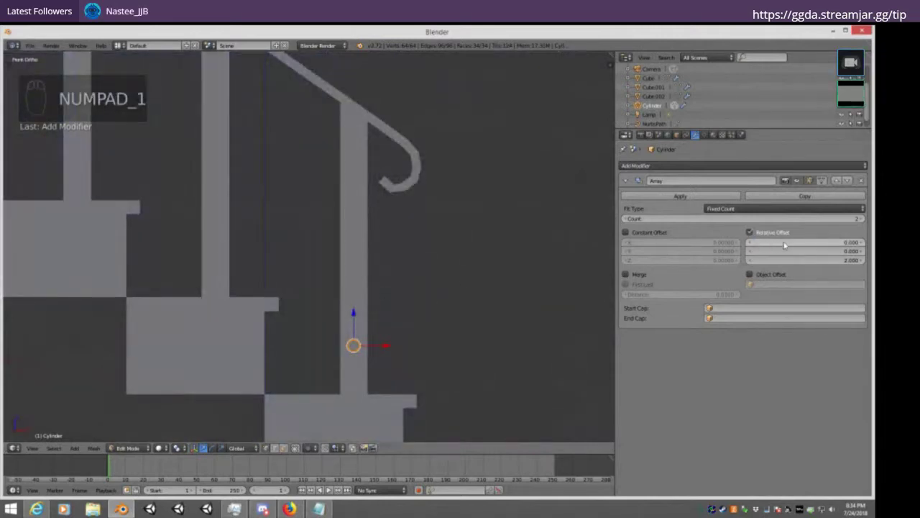
middle_click_drag(573, 254, 515, 253)
key("KP_1")
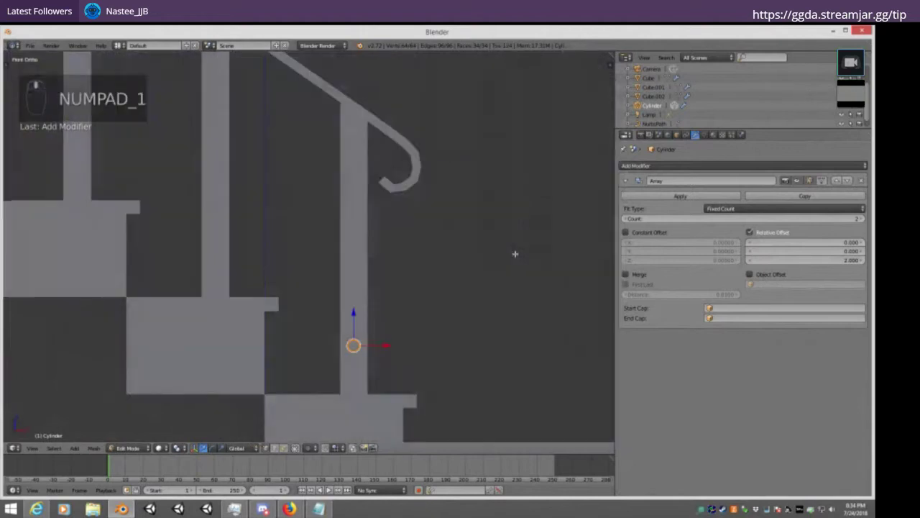
key("alt+r")
key("ctrl+z")
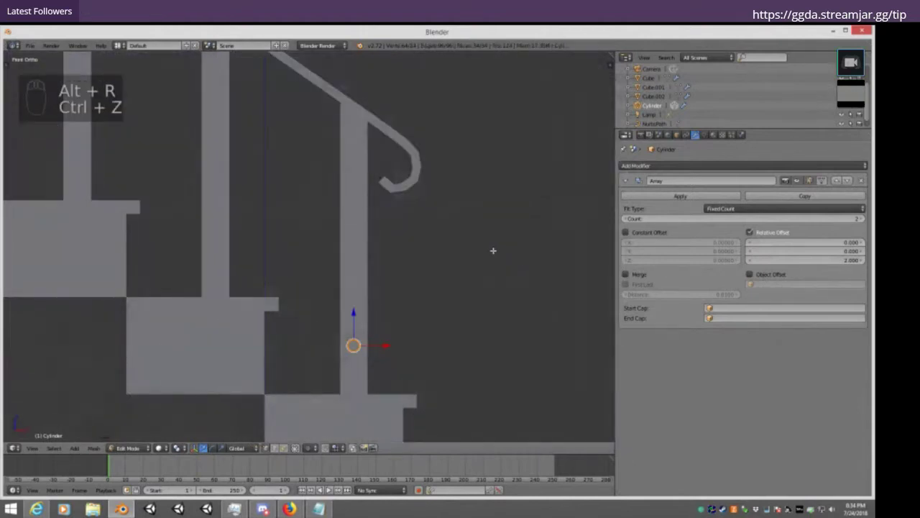
middle_click_drag(494, 251, 390, 263)
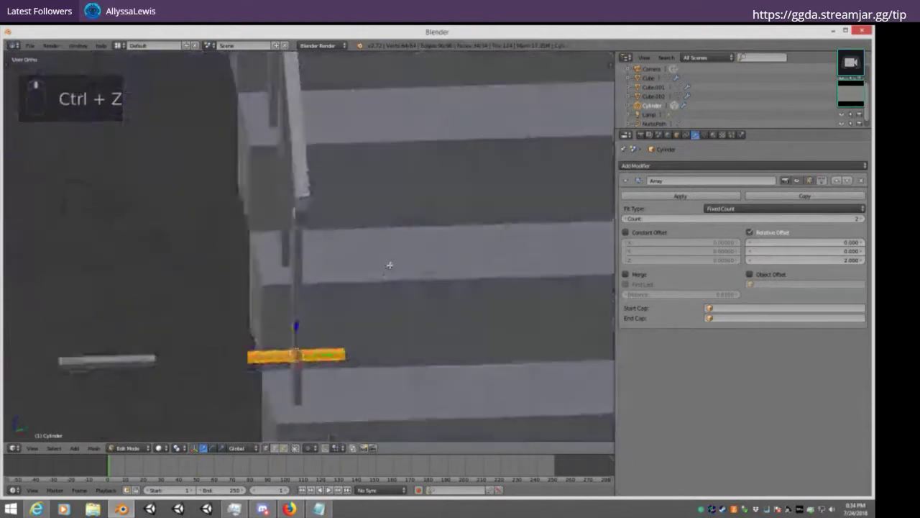
left_click(750, 232)
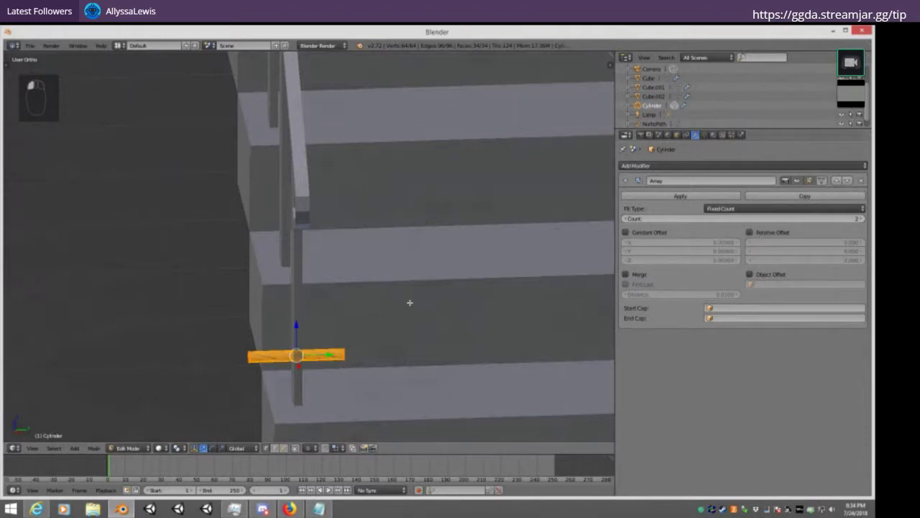
key("Tab")
key("alt+r")
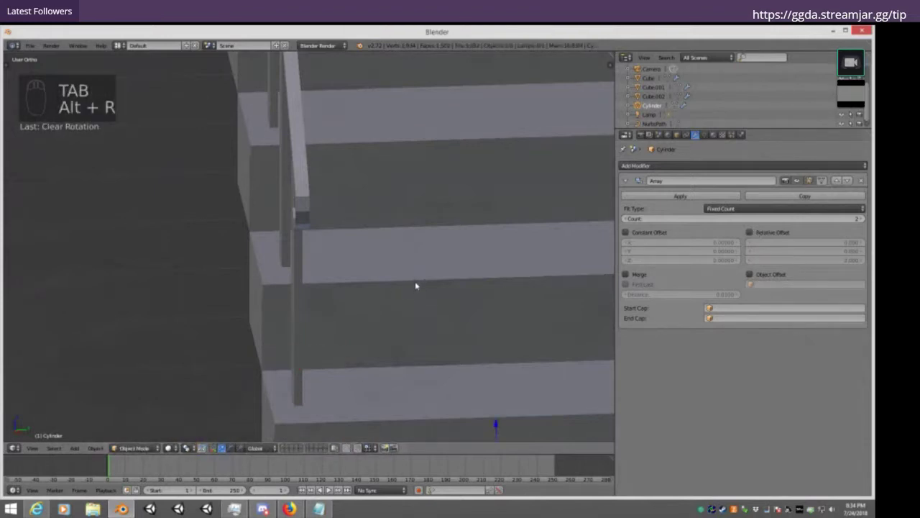
middle_click_drag(415, 281, 476, 282)
key("ctrl+z")
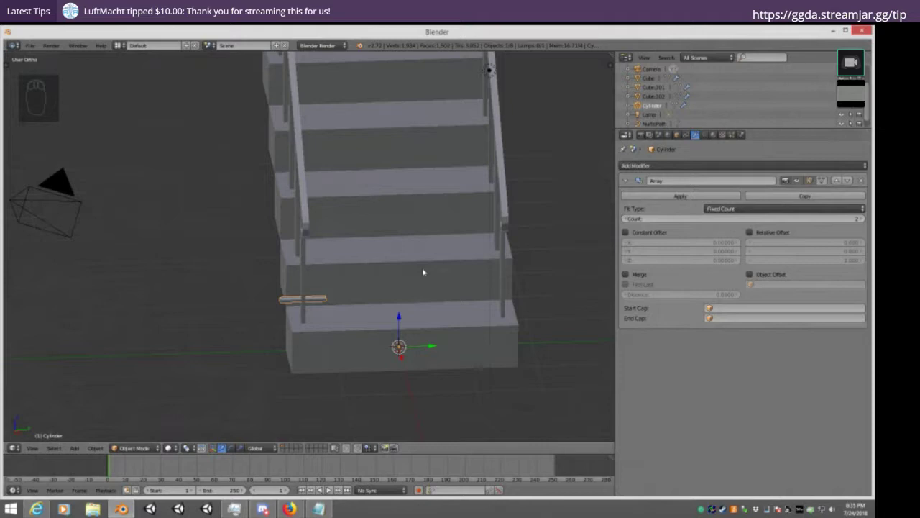
left_click(750, 233)
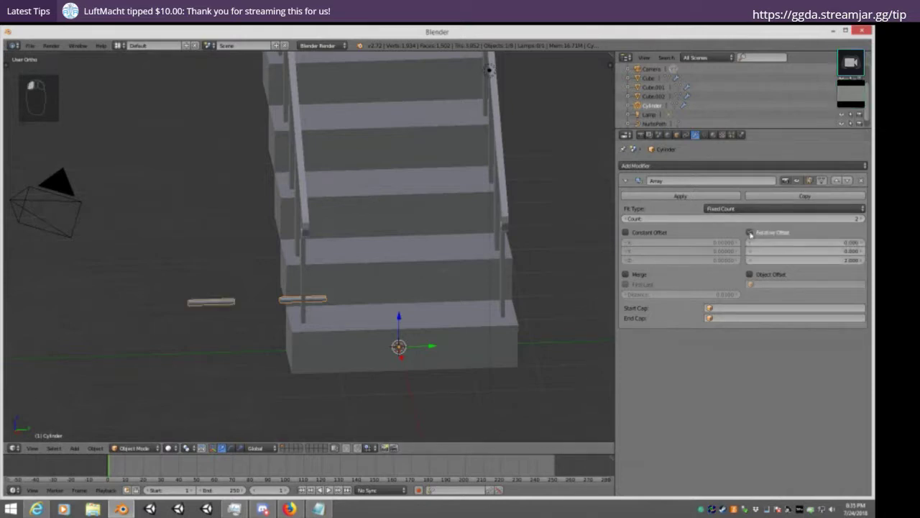
middle_click_drag(261, 292, 310, 294)
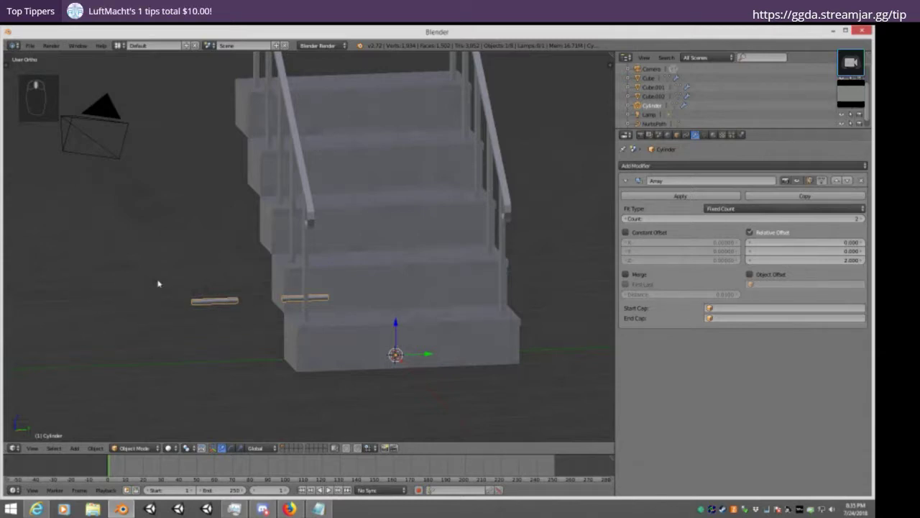
middle_click_drag(158, 284, 140, 295)
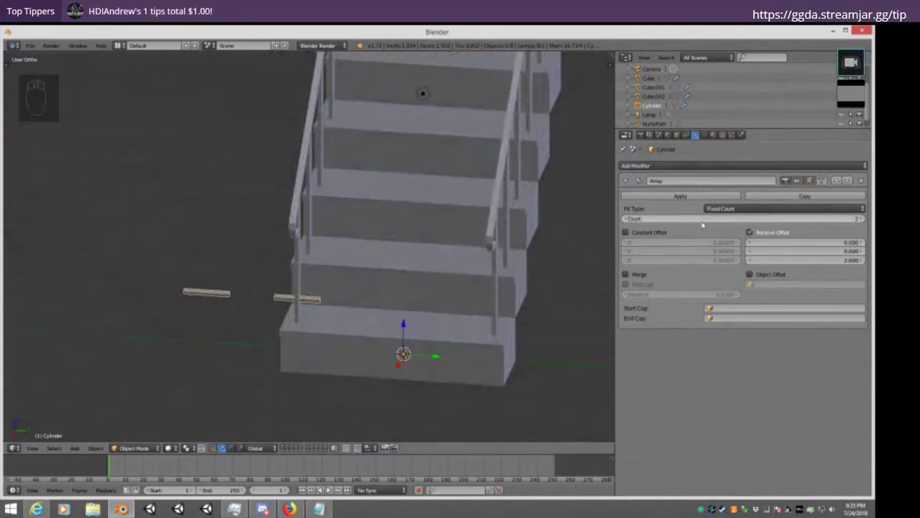
key("Tab")
key("Tab")
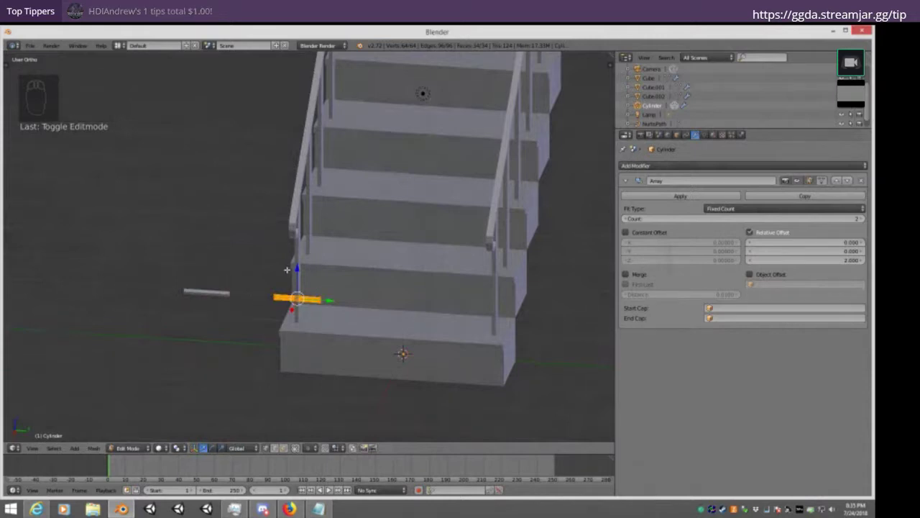
key("Tab")
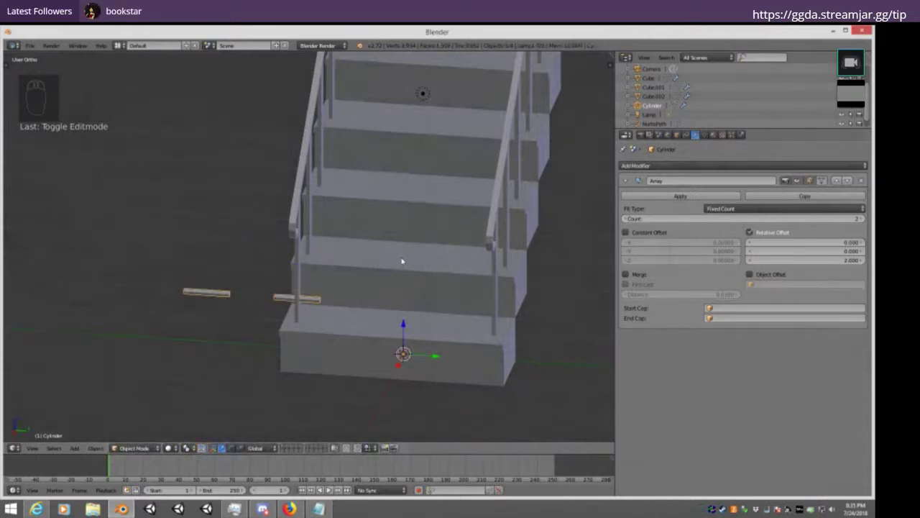
Try setting the cylinder object's X rotation to 0° in its transform values, and undo the change
key("n")
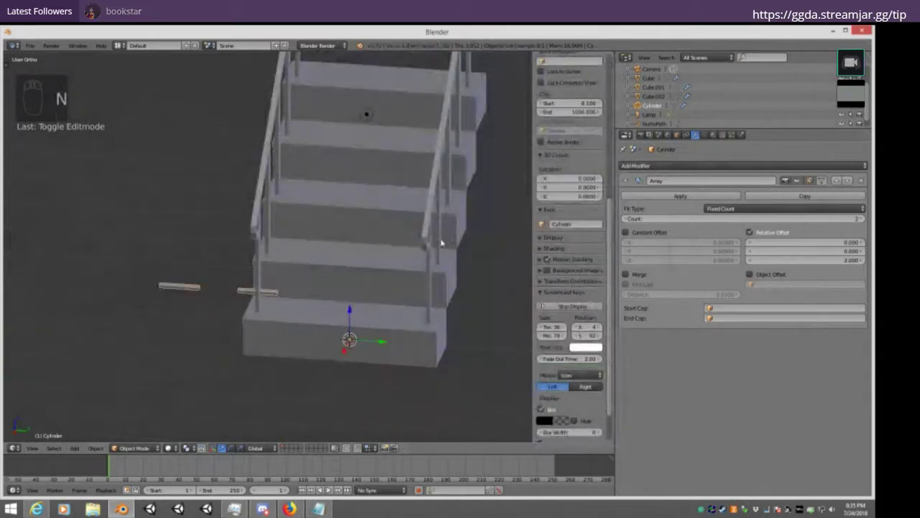
scroll(573, 237, "up", 8)
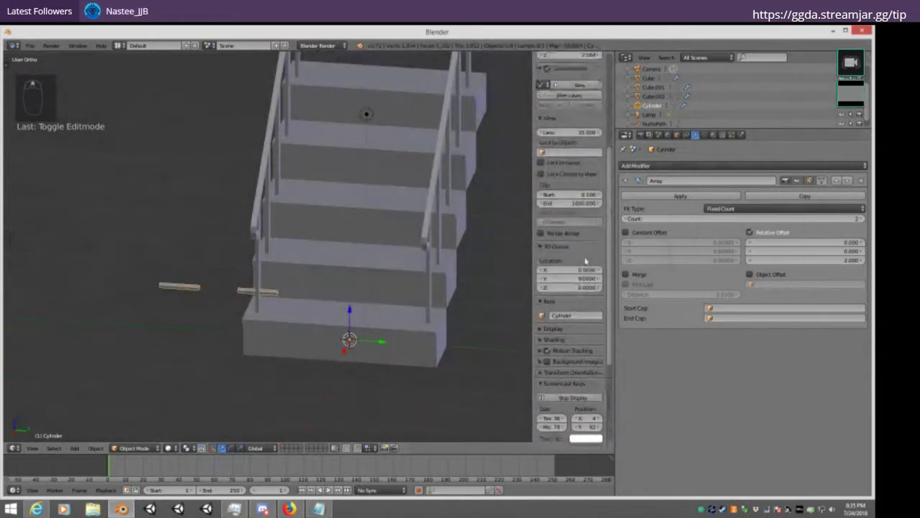
scroll(573, 238, "up", 2)
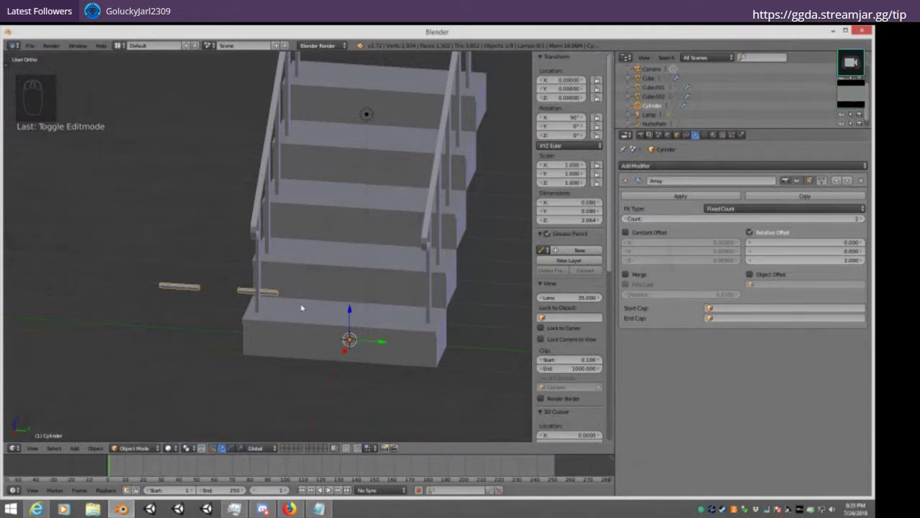
left_click(572, 117)
type("0")
key("Return")
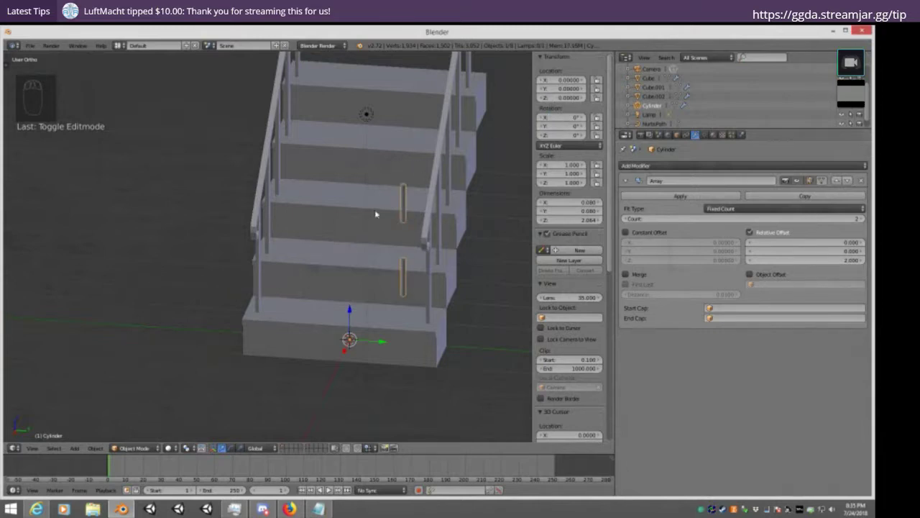
key("ctrl+z")
Clear the cylinder object's rotation in Object Mode
key("alt+r")
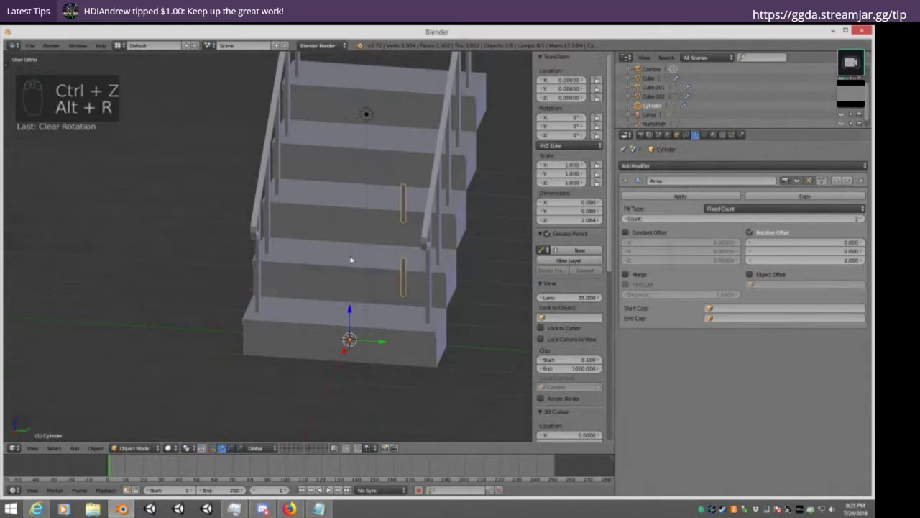
key("a")
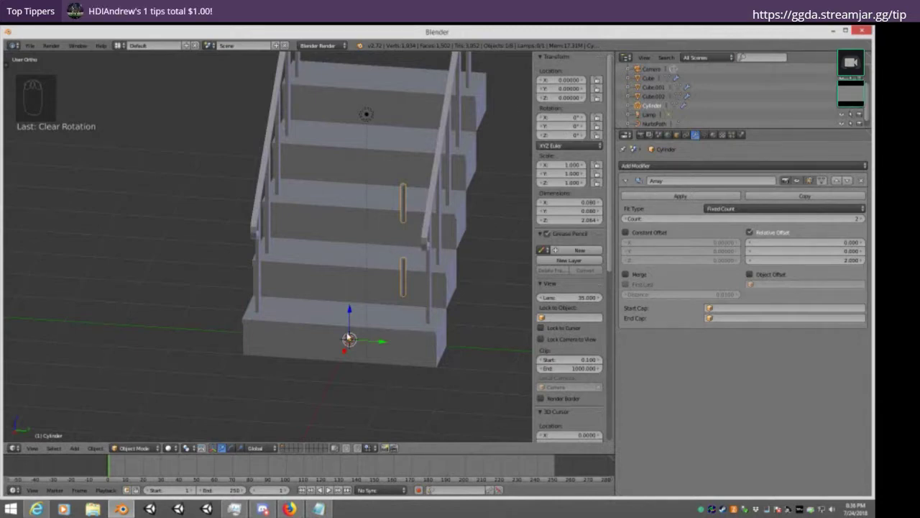
middle_click_drag(379, 293, 408, 266)
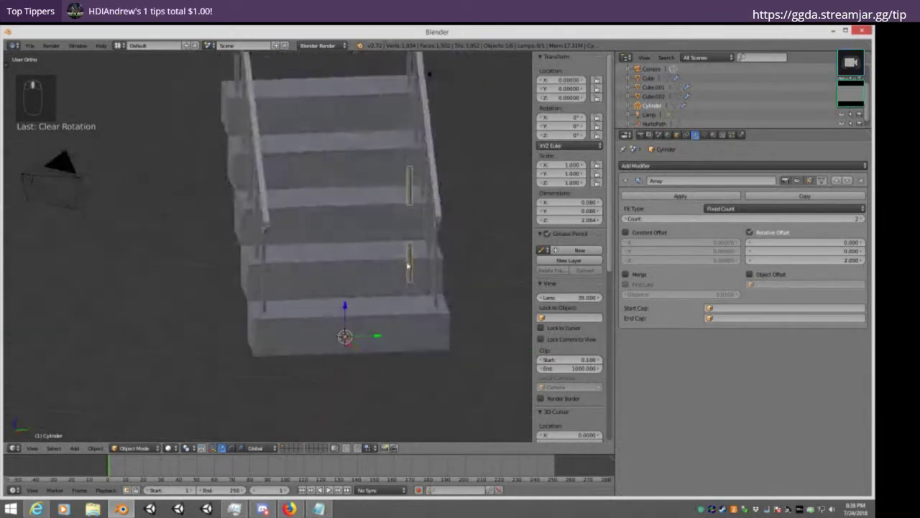
Rotate the cylinder's mesh in Edit Mode from the right side view so it lies horizontally along Y
key("Tab")
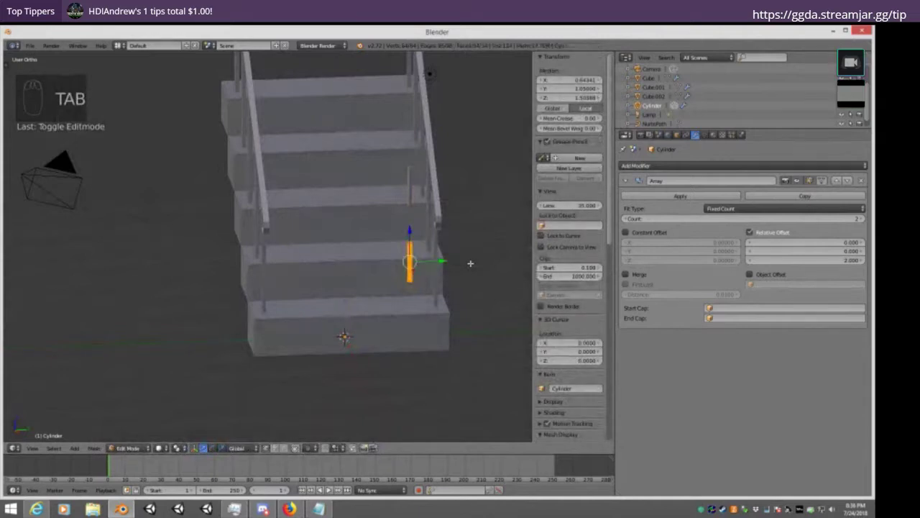
key("KP_1")
key("KP_3")
key("r")
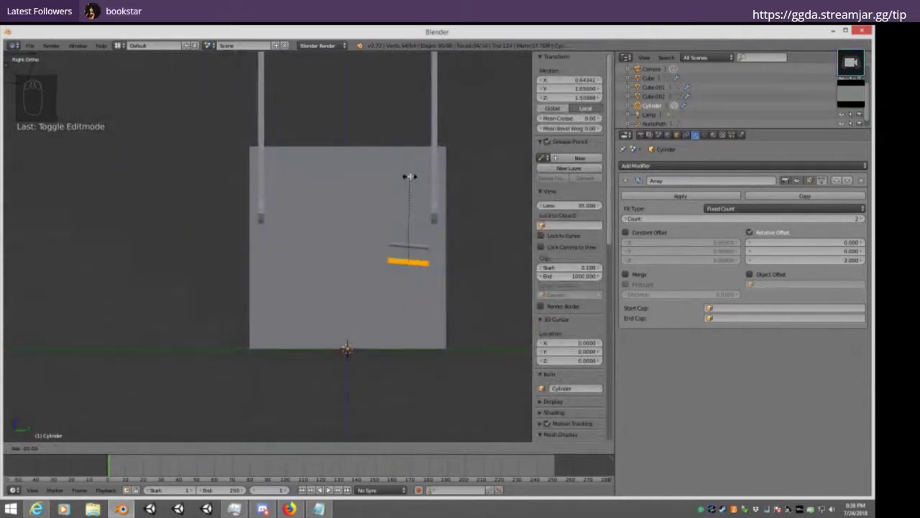
left_click(408, 176)
Move the horizontal cylinder mesh along Y across the stairs to the opposite railing's post
key("KP_1")
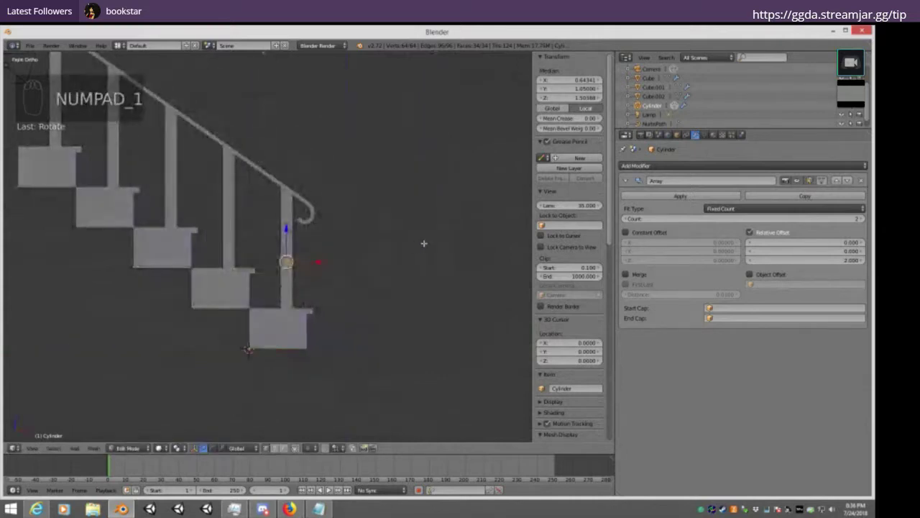
key("KP_3")
key("KP_1")
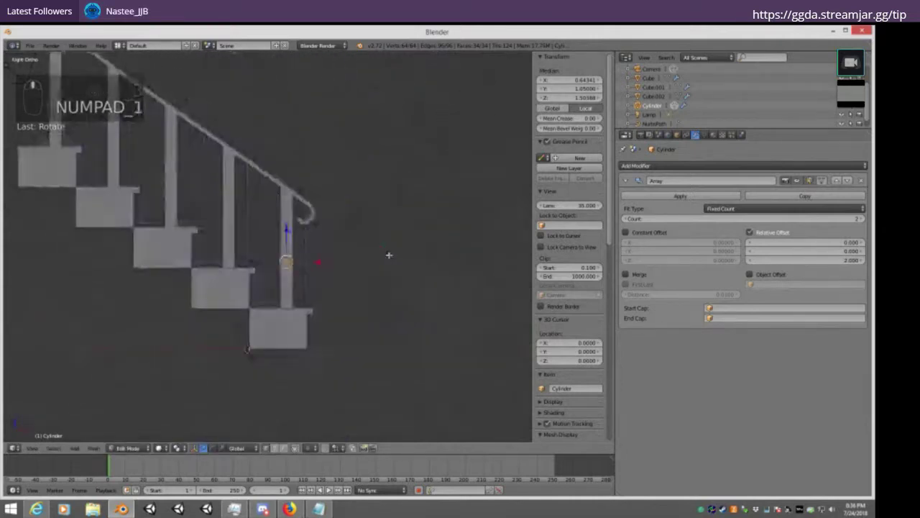
key("KP_3")
key("Tab")
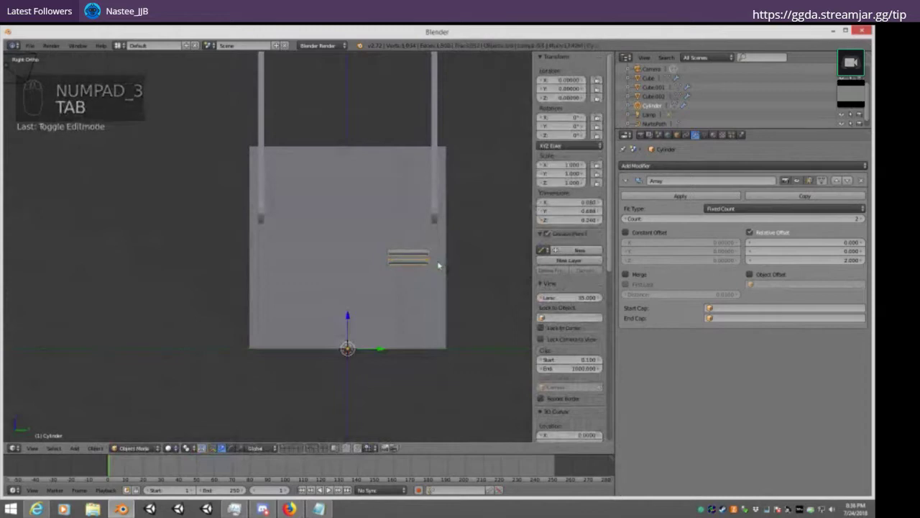
key("Tab")
left_click_drag(440, 262, 290, 256)
Scale the cylinder mesh along Z from the front view, stretching it into a tall, narrow oval within the post
key("KP_1")
scroll(345, 289, "up", 5)
key("z")
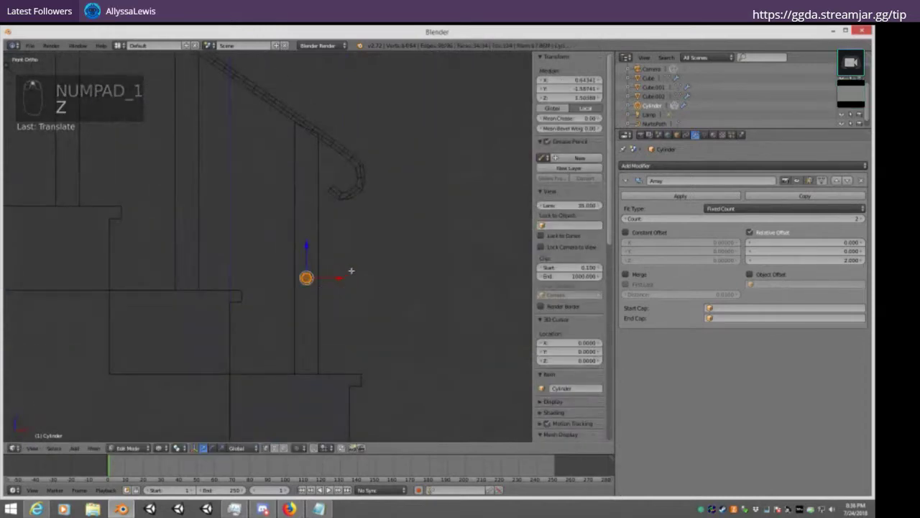
key("s")
key("z")
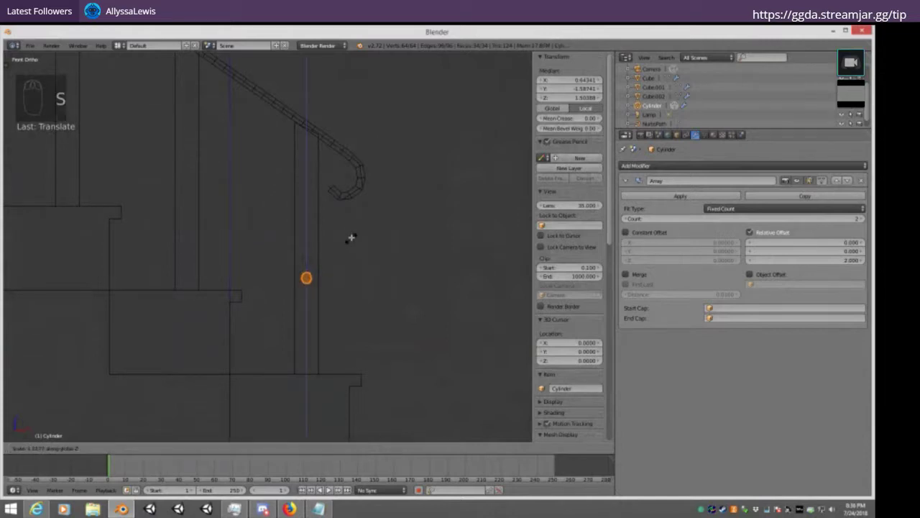
left_click(392, 414)
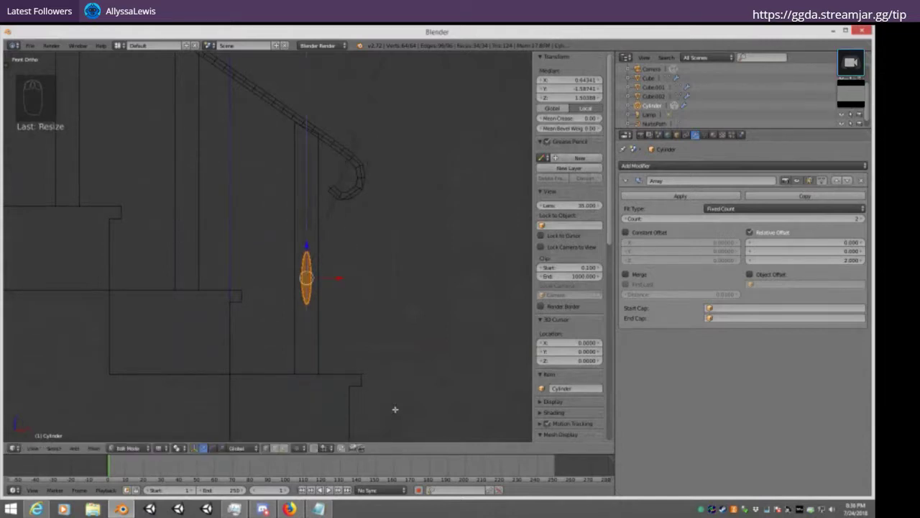
Move the stretched cylinder mesh down along Z within the post, check it in solid shading, and return to Object Mode
key("g")
key("z")
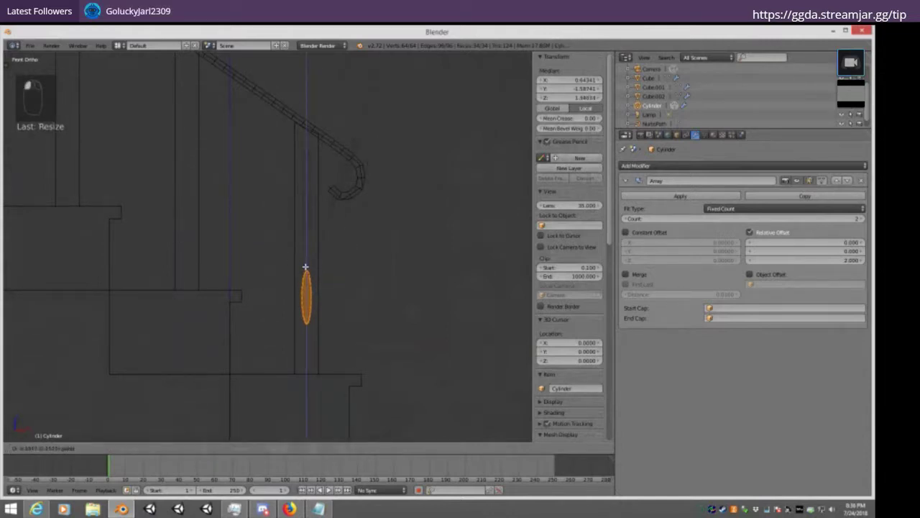
left_click(305, 273)
key("Tab")
middle_click_drag(339, 288, 224, 267)
key("Tab")
key("z")
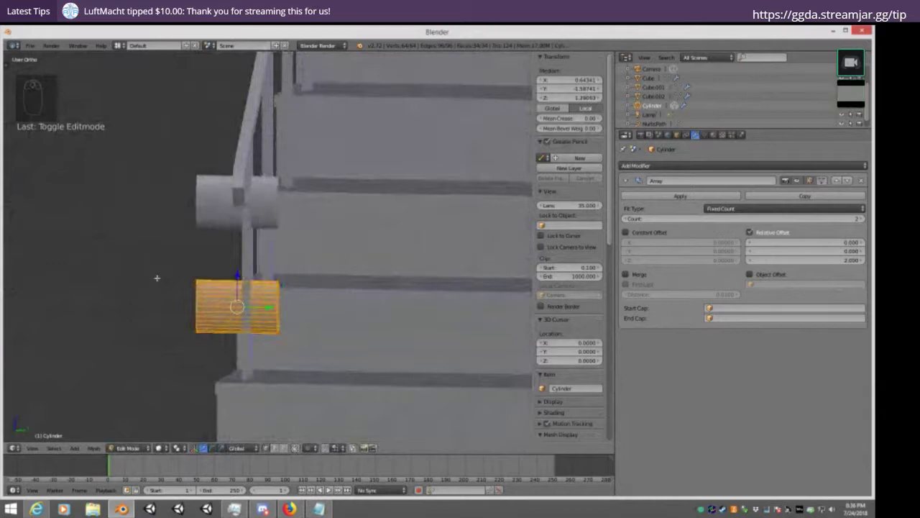
middle_click_drag(157, 278, 274, 270)
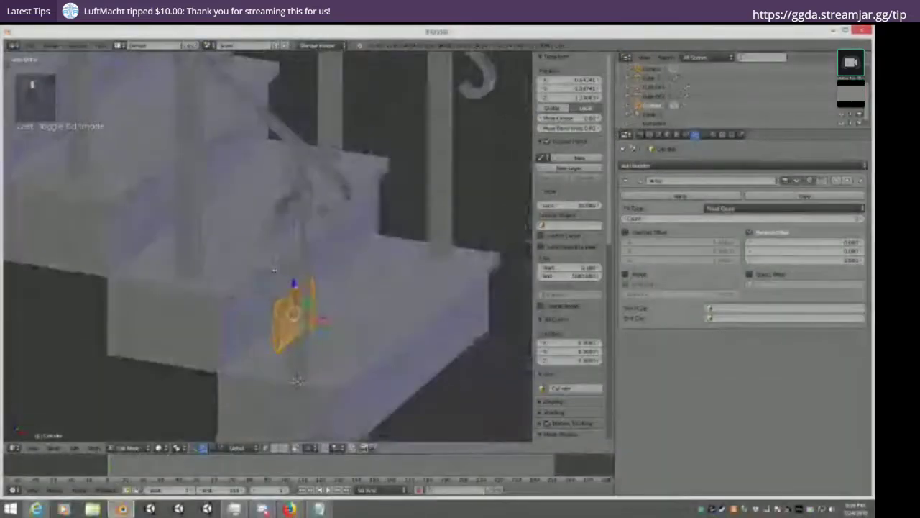
key("Tab")
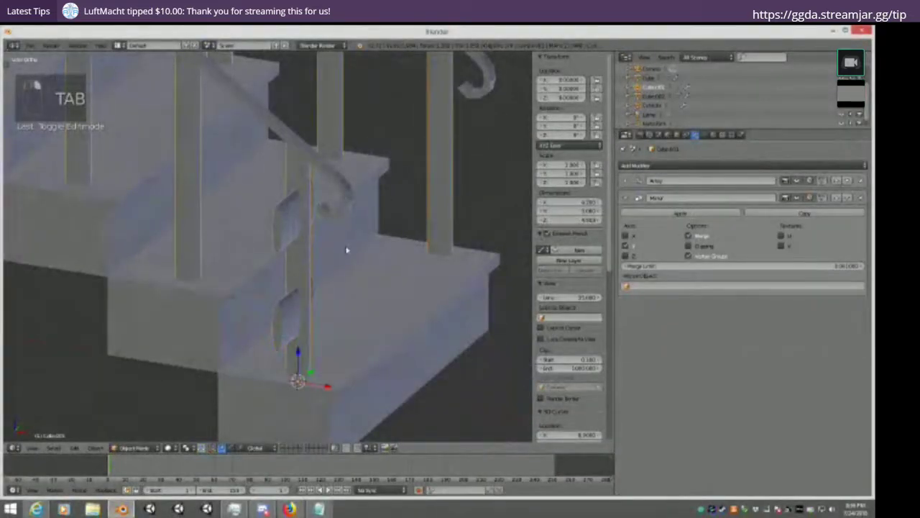
Add a Boolean modifier to the railing posts with Cylinder as its object
right_click(297, 223)
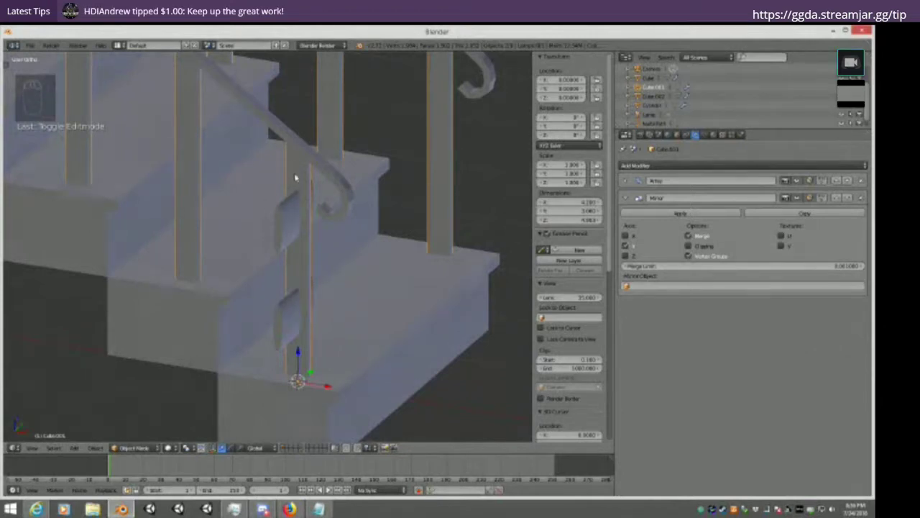
right_click(285, 221)
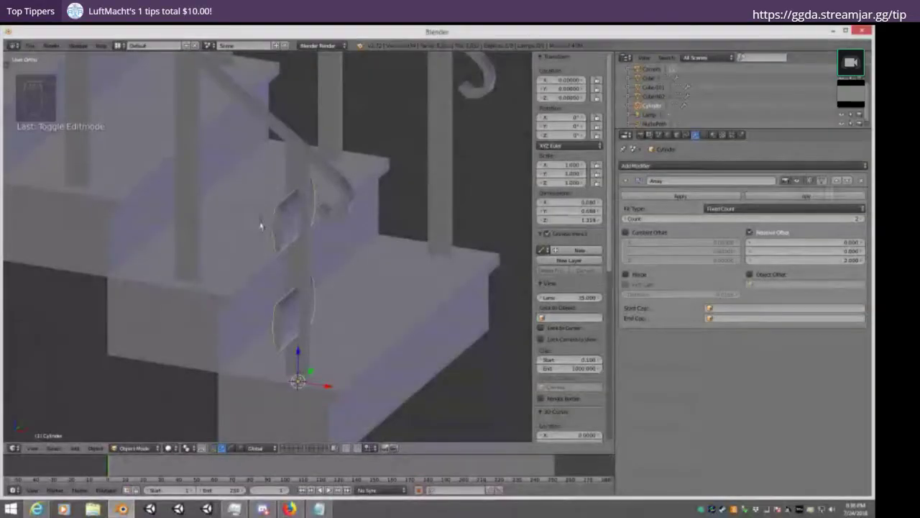
right_click(298, 174)
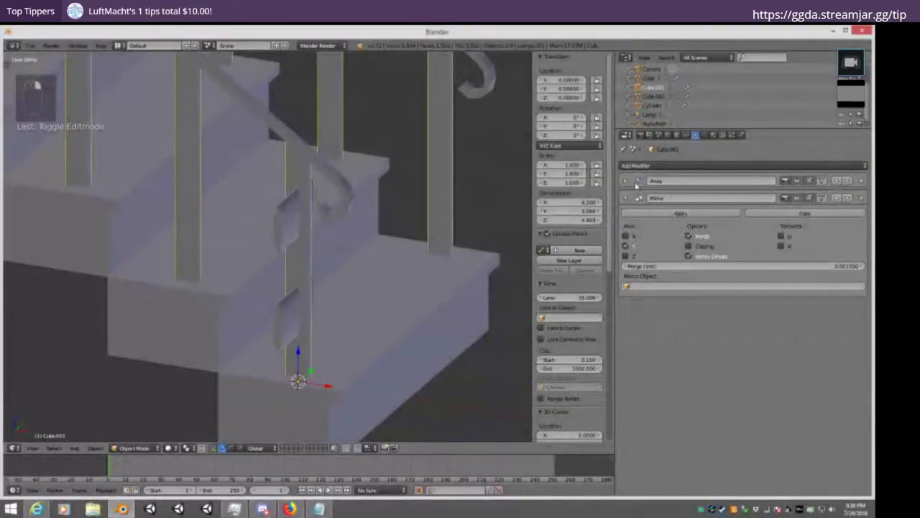
left_click(639, 166)
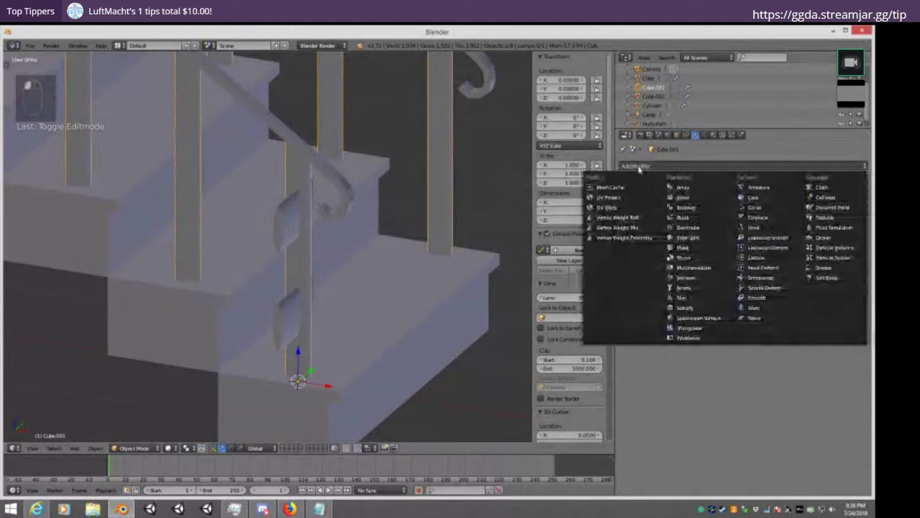
left_click(692, 207)
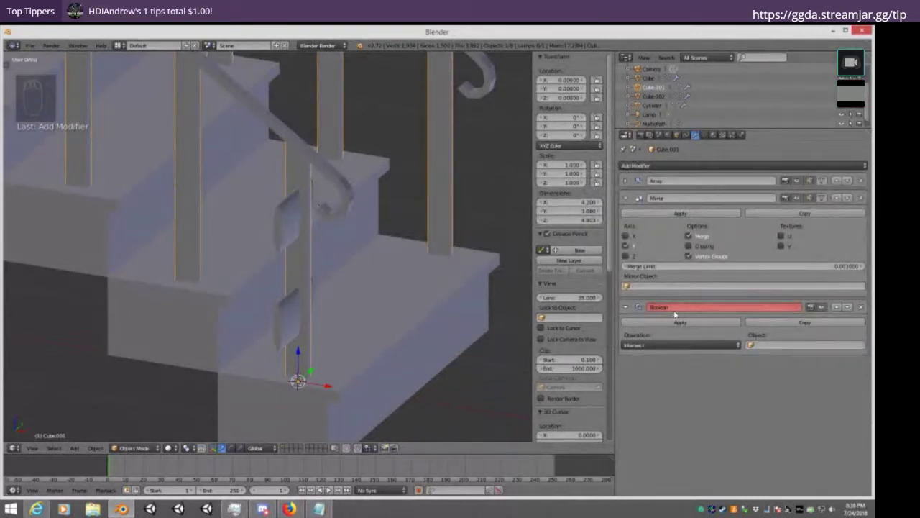
left_click(784, 346)
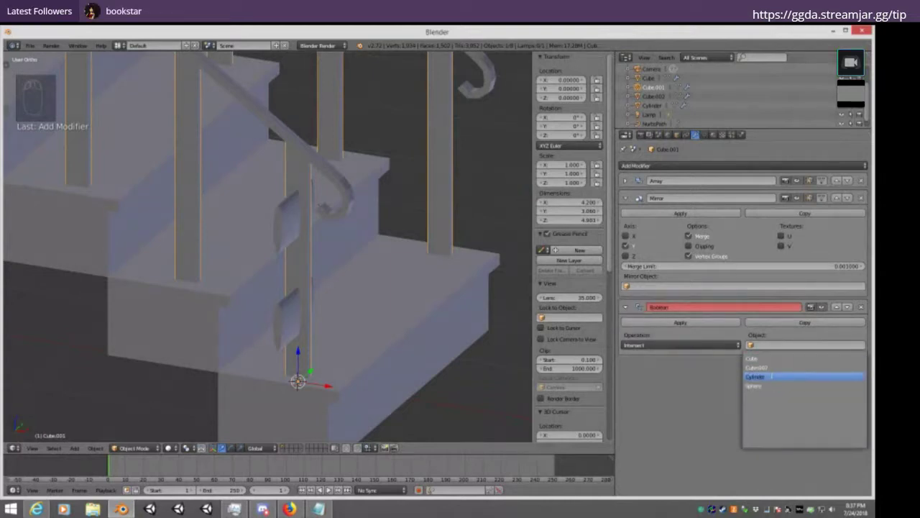
left_click(763, 377)
Set the posts' Boolean operation to Difference
left_click(647, 345)
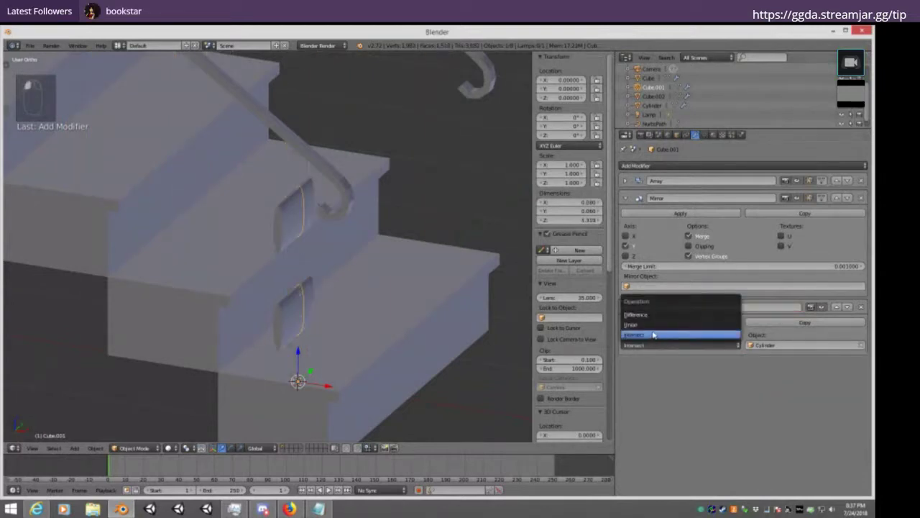
left_click(648, 342)
left_click(651, 346)
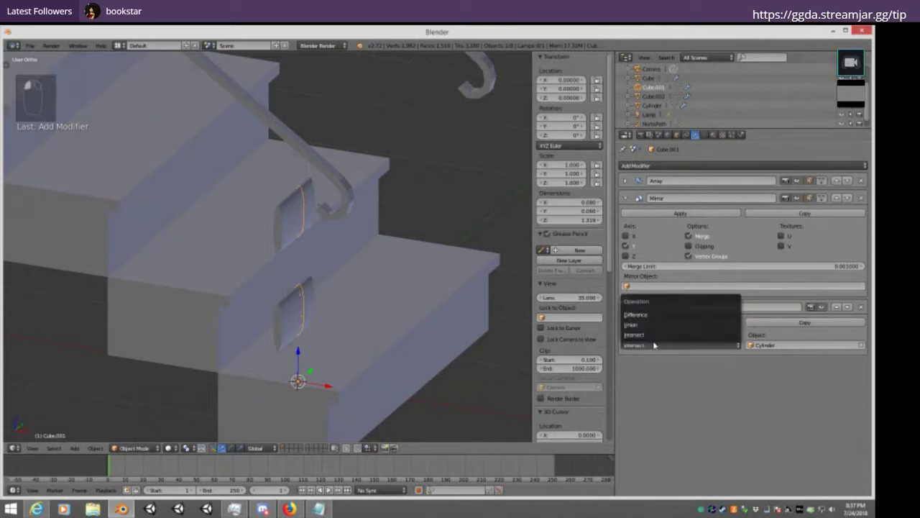
left_click(636, 314)
Hide the cylinder object and inspect the oval cutouts in the front post
right_click(281, 229)
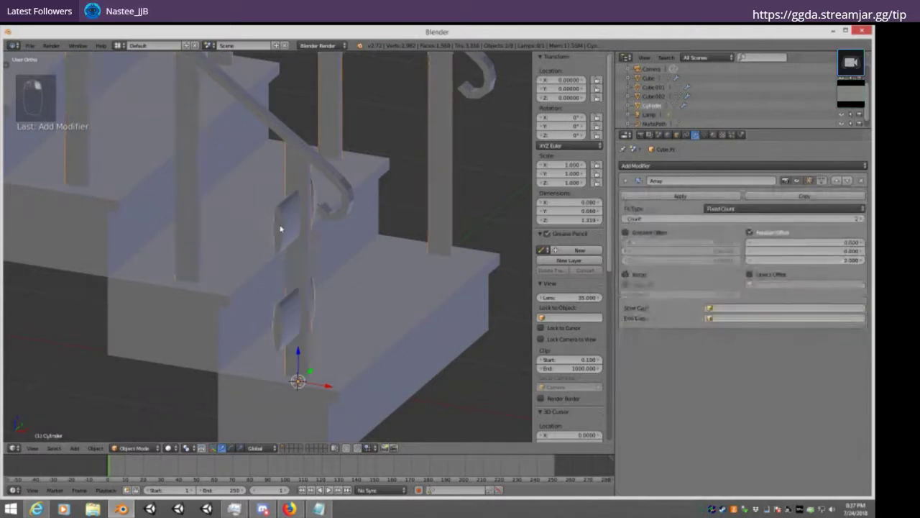
key("h")
middle_click_drag(350, 216, 400, 211)
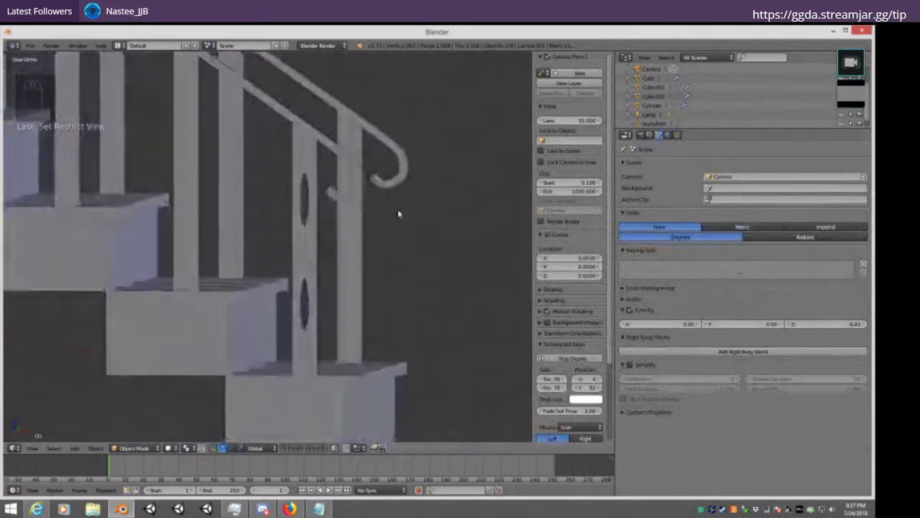
scroll(235, 191, "down", 5)
middle_click_drag(242, 113, 416, 196)
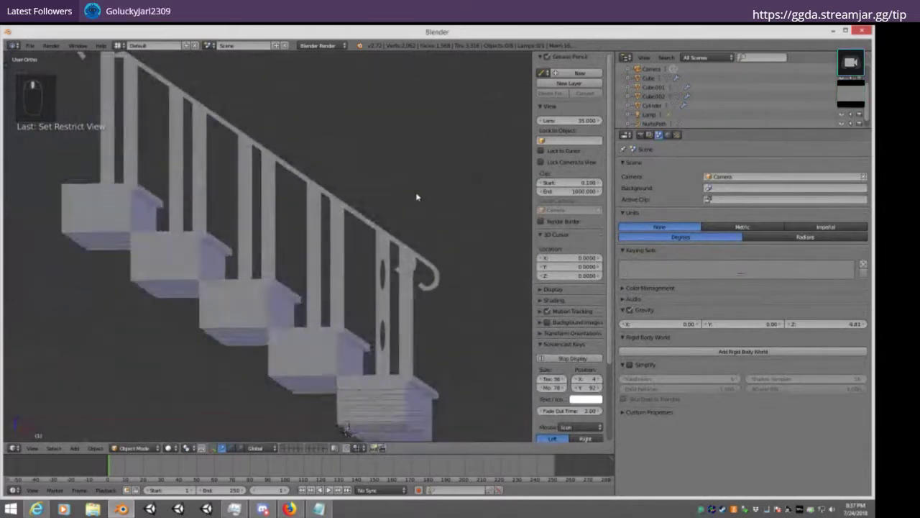
Select the railing posts and collapse their Mirror modifier's settings
right_click(396, 249)
middle_click_drag(398, 248, 435, 160)
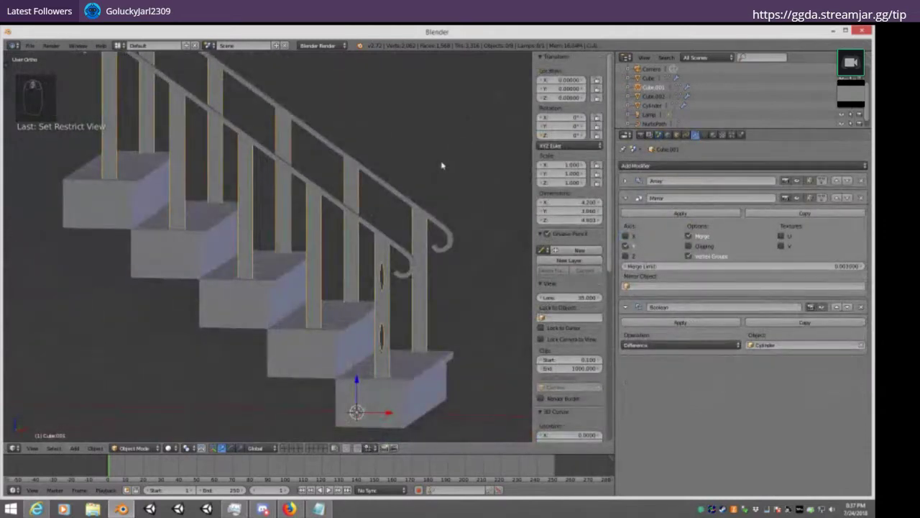
left_click(625, 198)
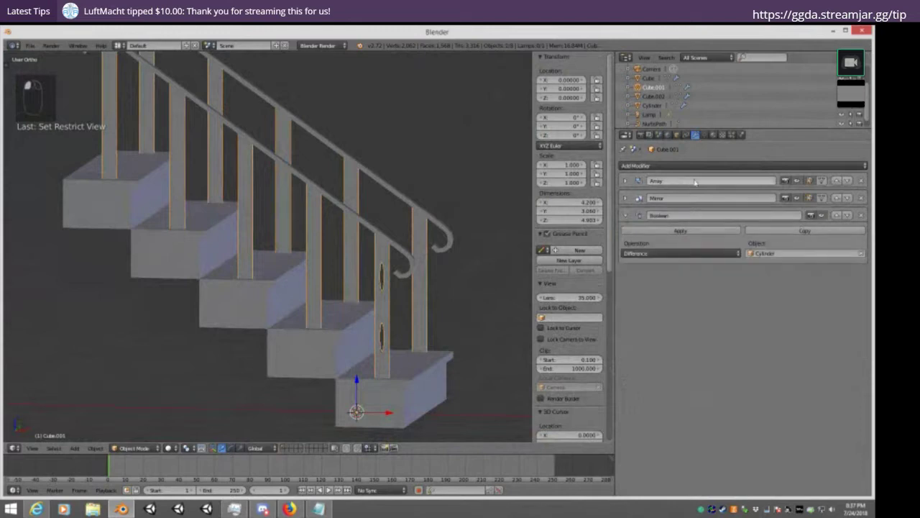
left_click(676, 215)
left_click(666, 180)
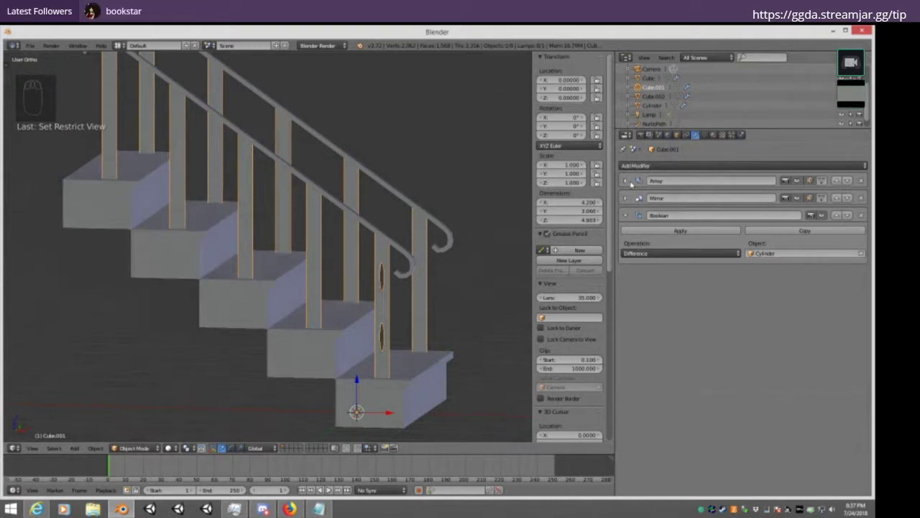
Set the posts' Array count to 1 and turn off viewport display of their Mirror and Boolean modifiers
left_click(632, 184)
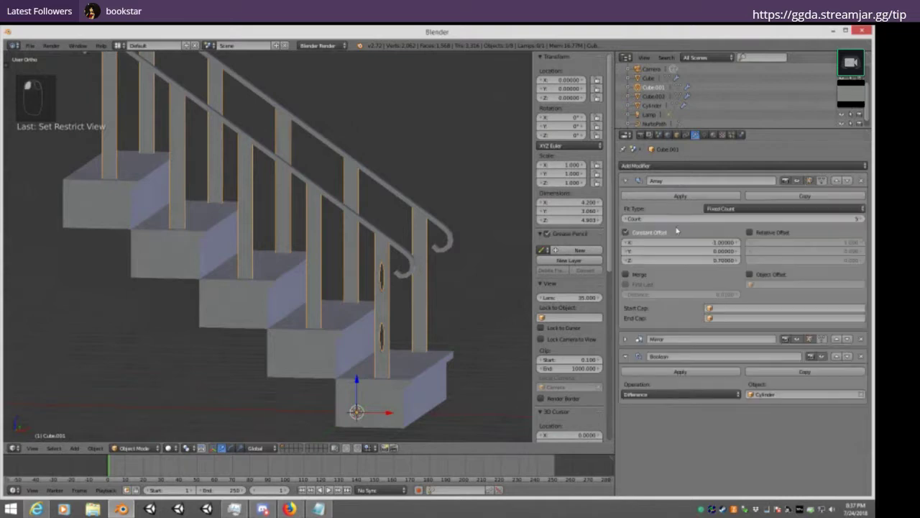
mouse_move(857, 219)
left_mouse_down()
mouse_move(837, 219)
mouse_move(863, 220)
left_mouse_up()
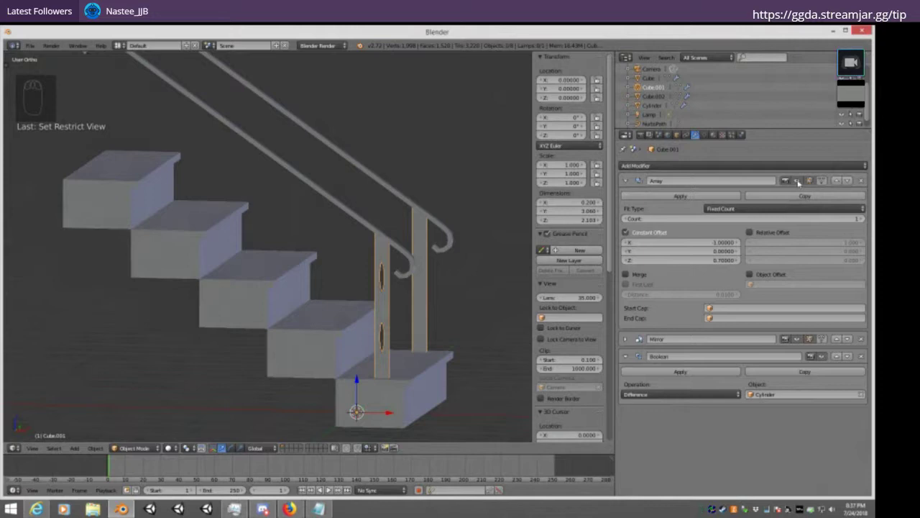
left_click(797, 340)
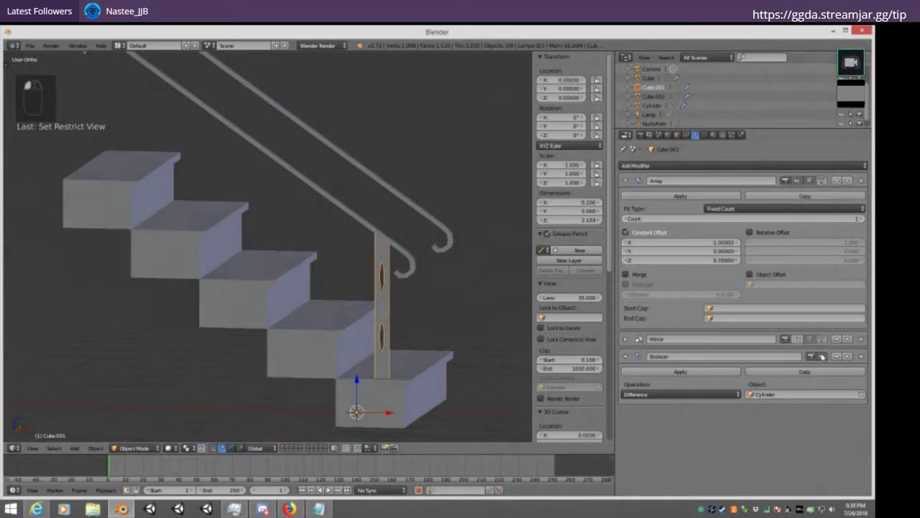
left_click(823, 356)
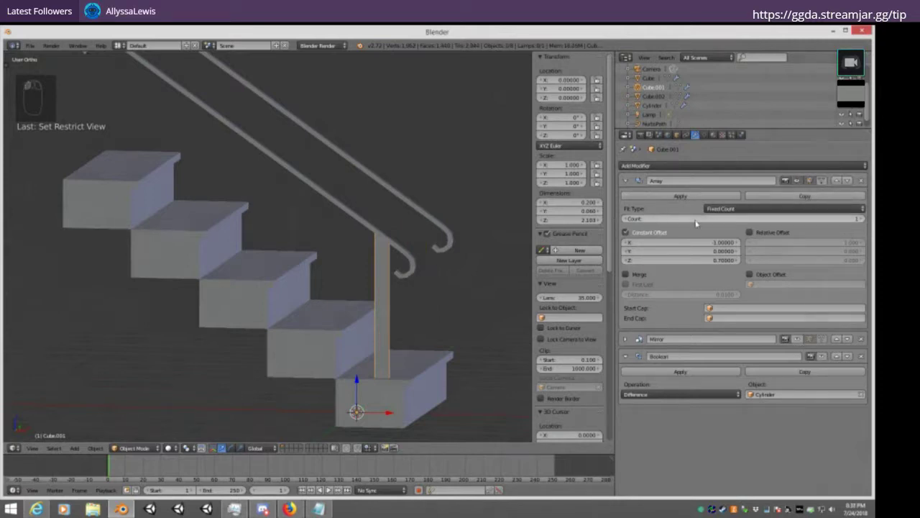
Set the posts' Array count to 5, re-enable the Mirror and Boolean modifiers in the viewport, and collapse the Array settings
left_click(855, 220)
left_click(854, 220)
left_click(854, 220)
left_click(855, 220)
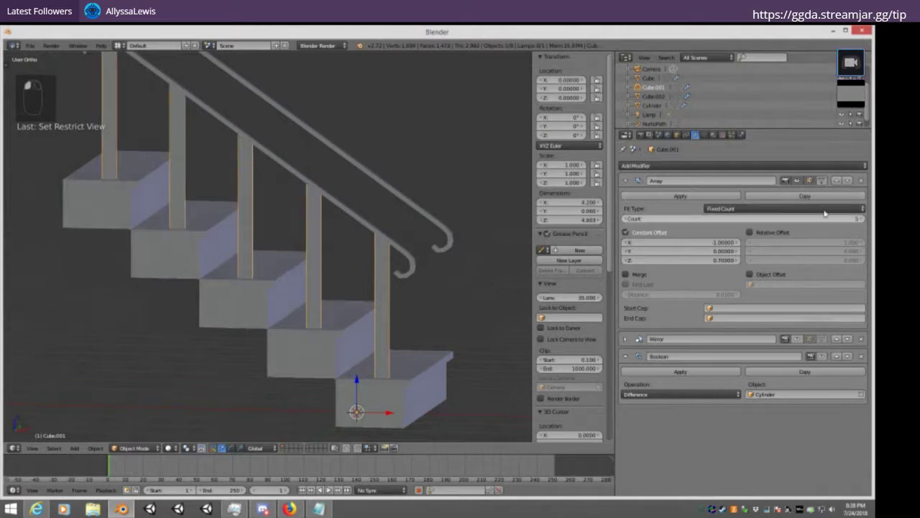
left_click(799, 339)
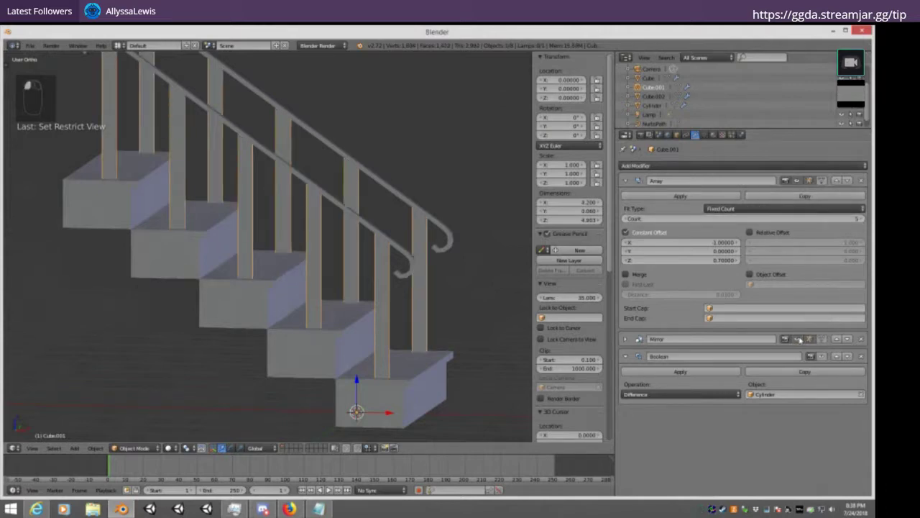
middle_click_drag(354, 152, 407, 213)
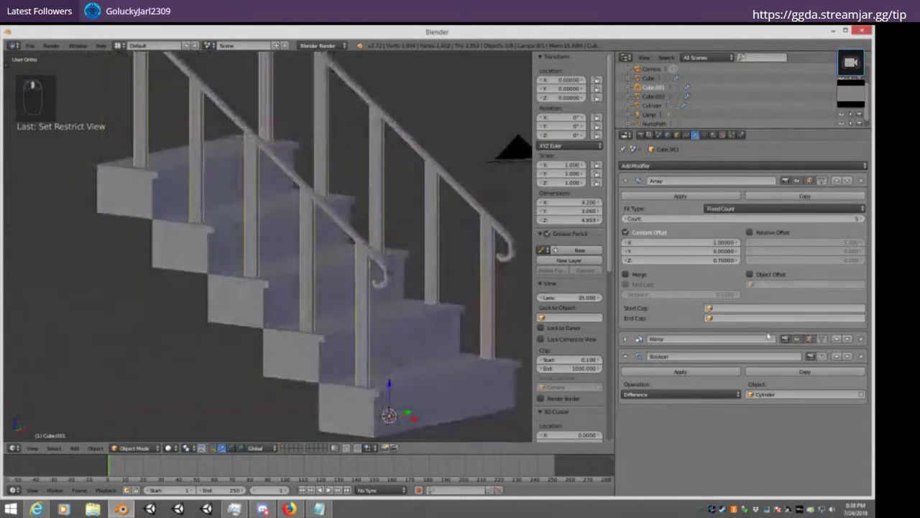
left_click(822, 356)
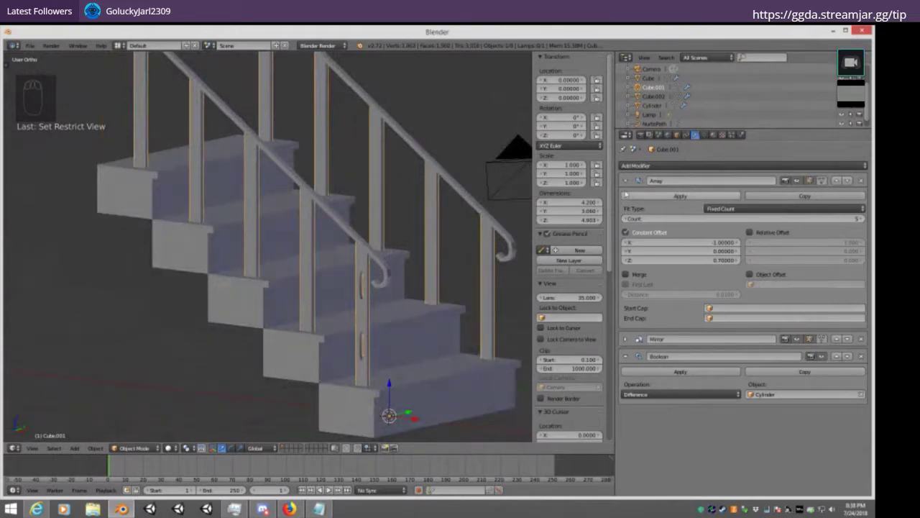
left_click(625, 181)
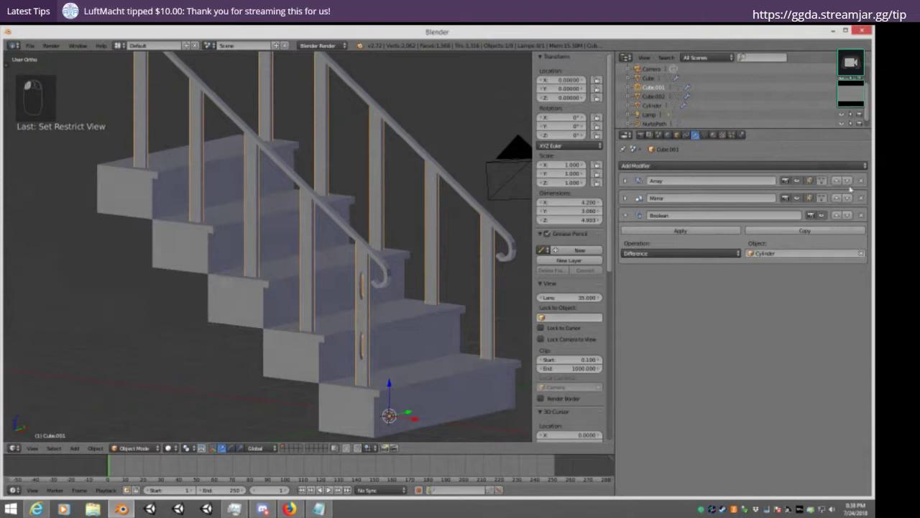
Move the posts' Boolean modifier up the stack, first above Mirror and then above Array, and inspect the staircase
middle_click_drag(505, 127, 475, 107)
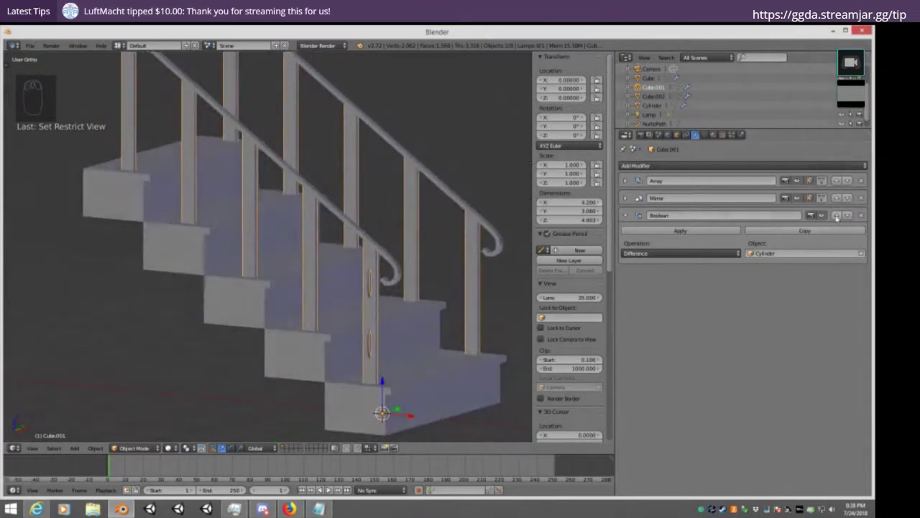
left_click(836, 215)
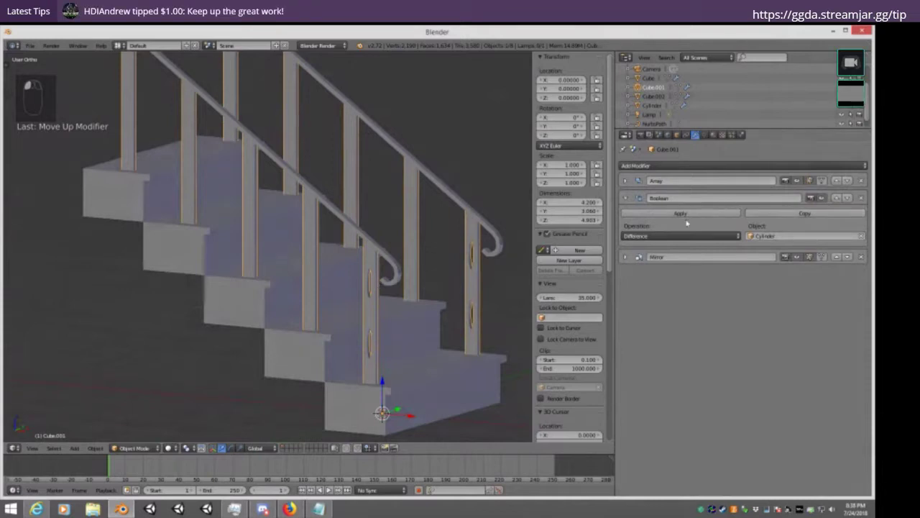
left_click(837, 198)
middle_click_drag(297, 154, 277, 233)
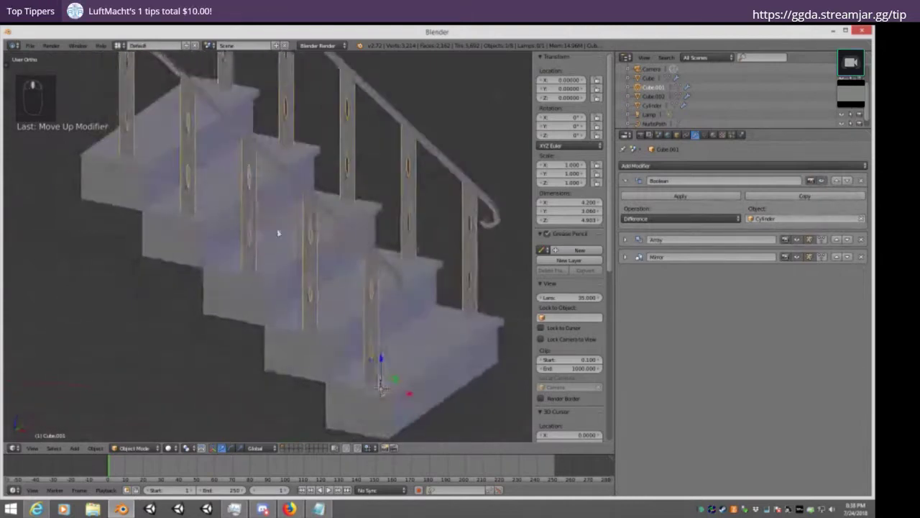
Move the posts' Boolean modifier back down the stack, below Array and Mirror
left_click(847, 181)
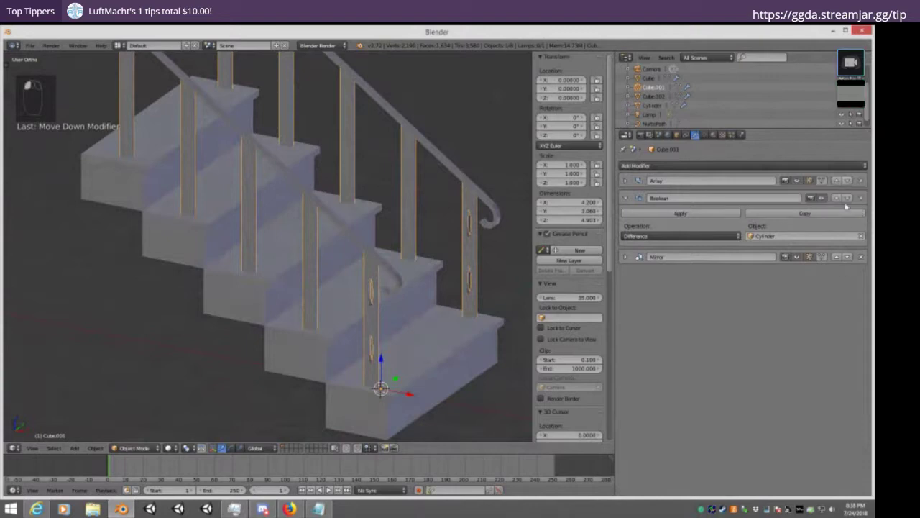
left_click(847, 198)
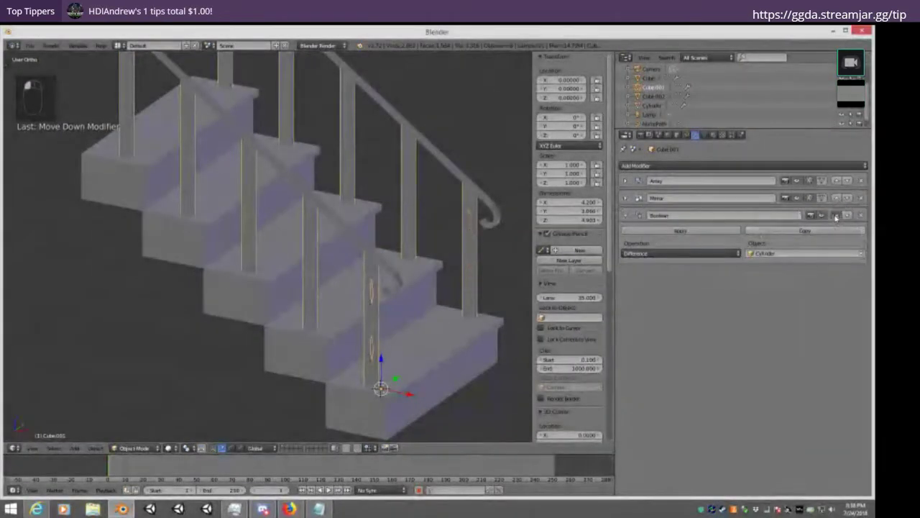
Move the posts' Boolean modifier to the top of the stack, above Mirror and Array
left_click(836, 216)
left_click(836, 199)
middle_click_drag(467, 113, 435, 205)
Compare the railing posts in Edit Mode and Object Mode, and examine the holes from several angles
key("Tab")
key("Tab")
key("Tab")
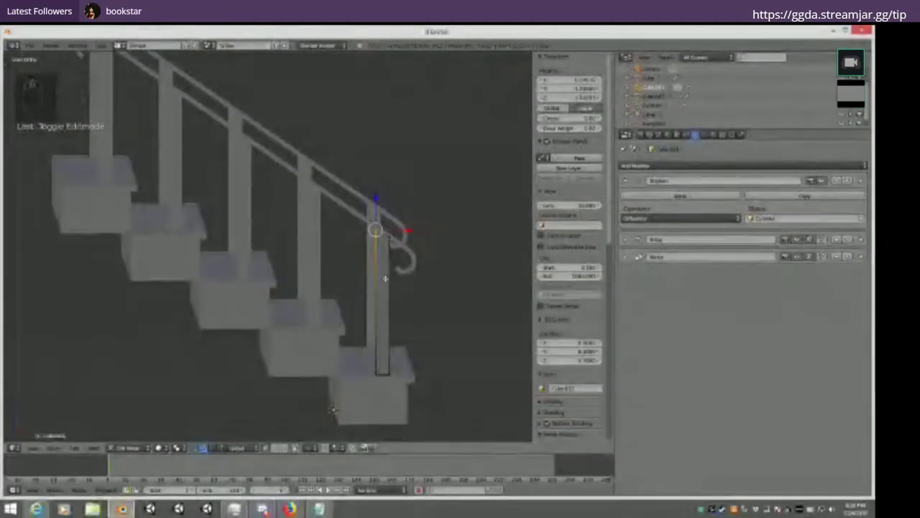
key("Tab")
mouse_move(378, 304)
middle_mouse_down()
mouse_move(403, 302)
mouse_move(389, 314)
middle_mouse_up()
key("Tab")
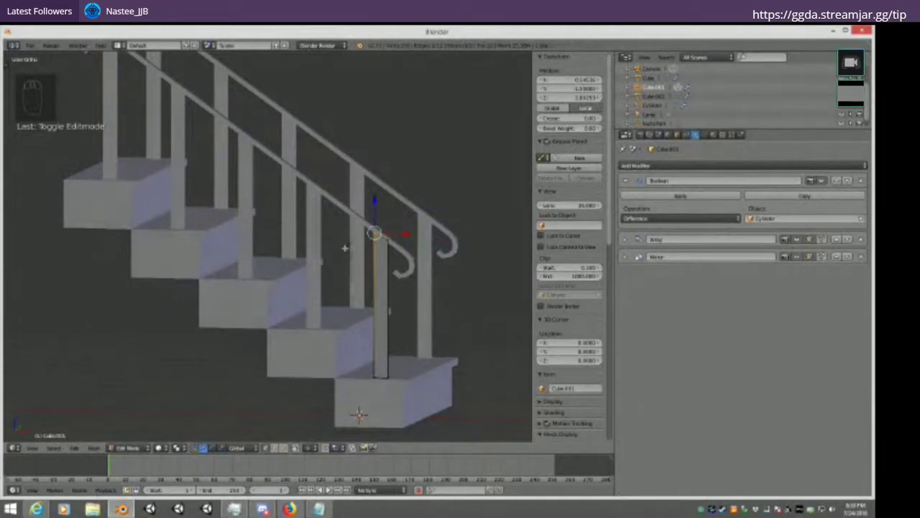
key("Tab")
middle_click_drag(329, 212, 360, 209)
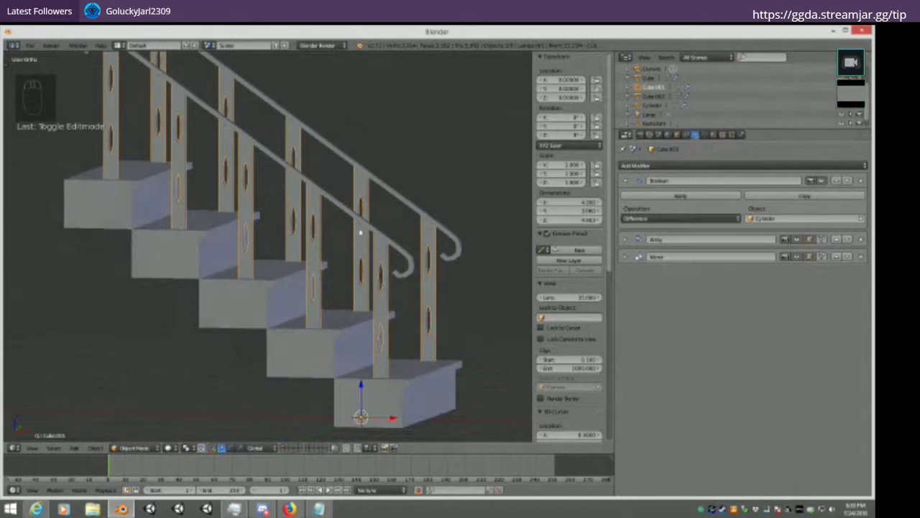
key("Tab")
middle_click_drag(360, 232, 346, 259)
key("Tab")
scroll(342, 220, "down", 4)
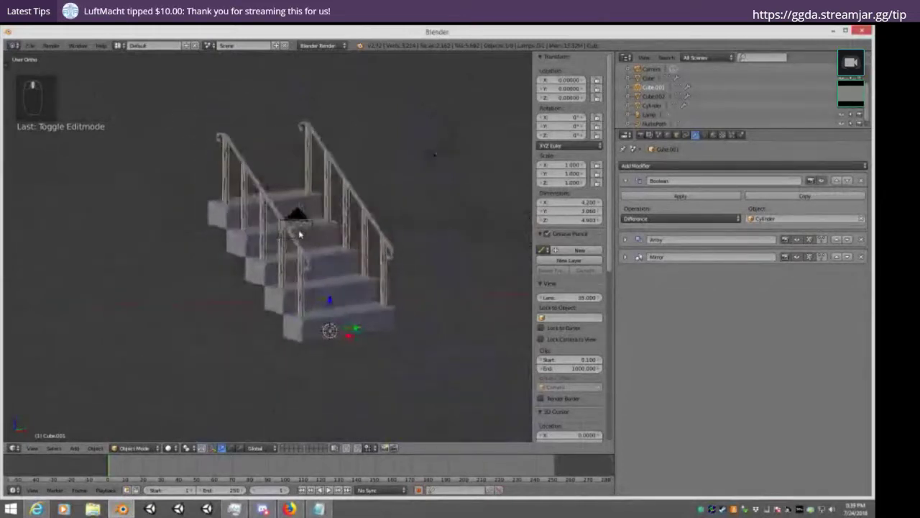
scroll(372, 273, "up", 2)
middle_click_drag(396, 304, 349, 232)
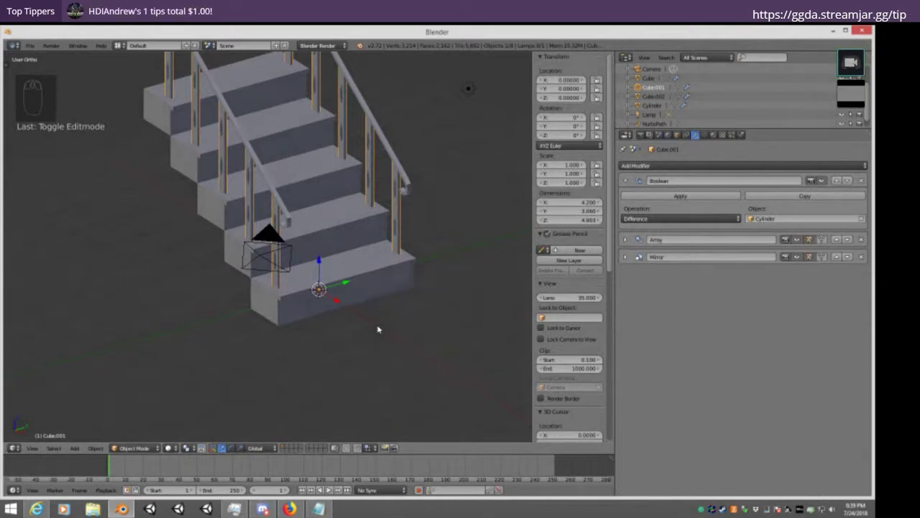
Show all scene layers and collapse the posts' Boolean modifier settings
key("grave")
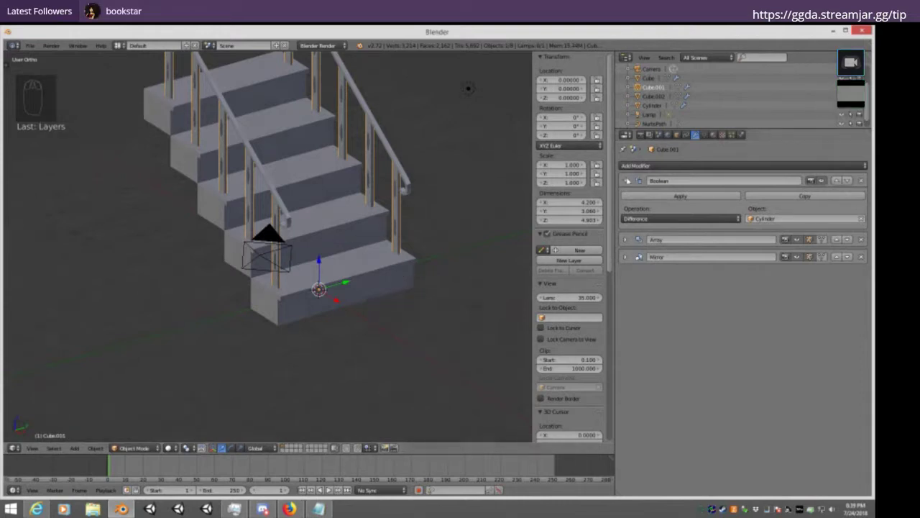
left_click(626, 180)
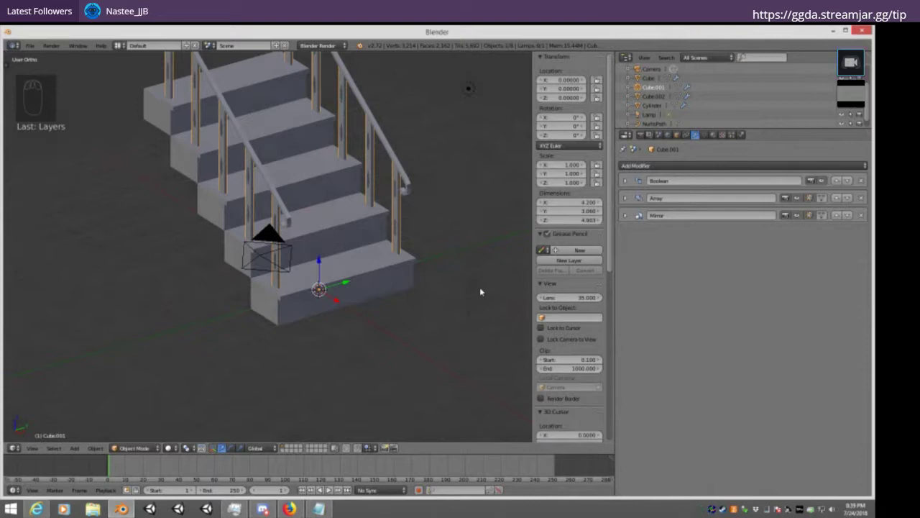
Widen the 3D viewport at the expense of the properties area and check the posts in front view
left_click(615, 263)
left_click_drag(615, 264, 673, 264)
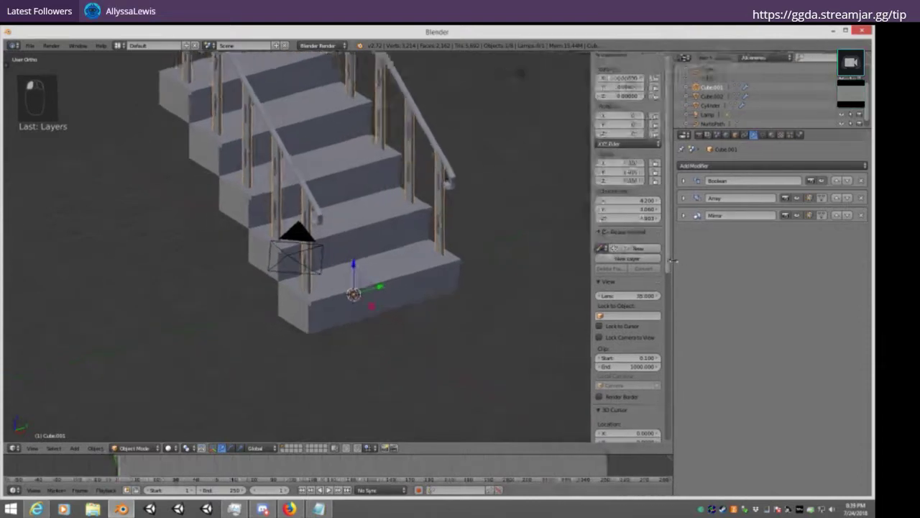
middle_click_drag(445, 189, 435, 282, "shift")
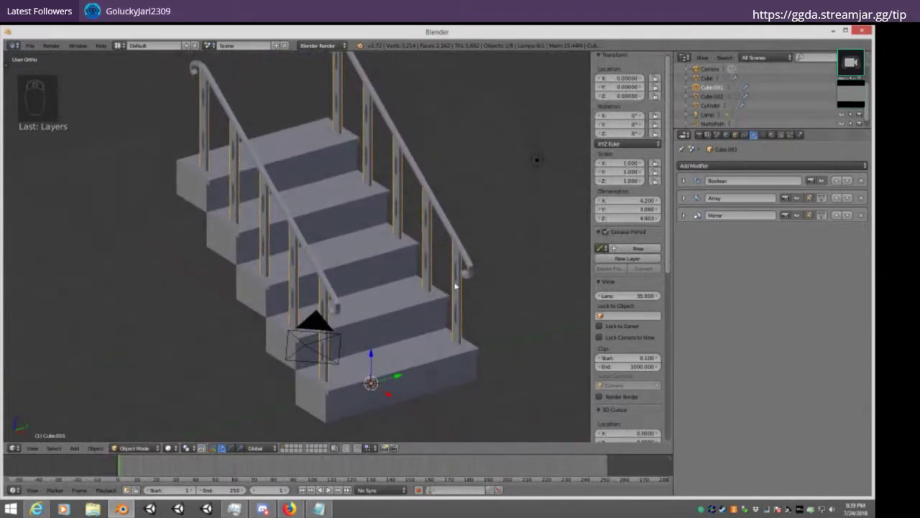
middle_click_drag(403, 331, 452, 298)
key("KP_1")
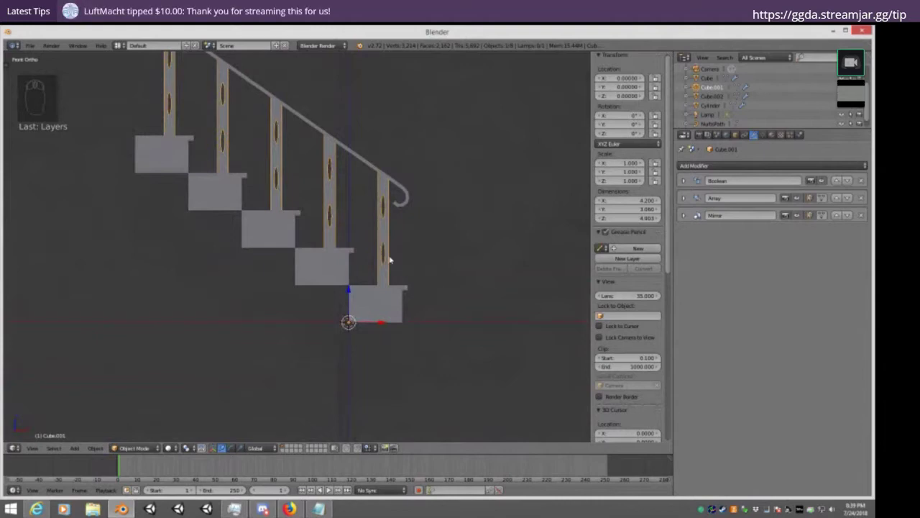
key("Tab")
key("Tab")
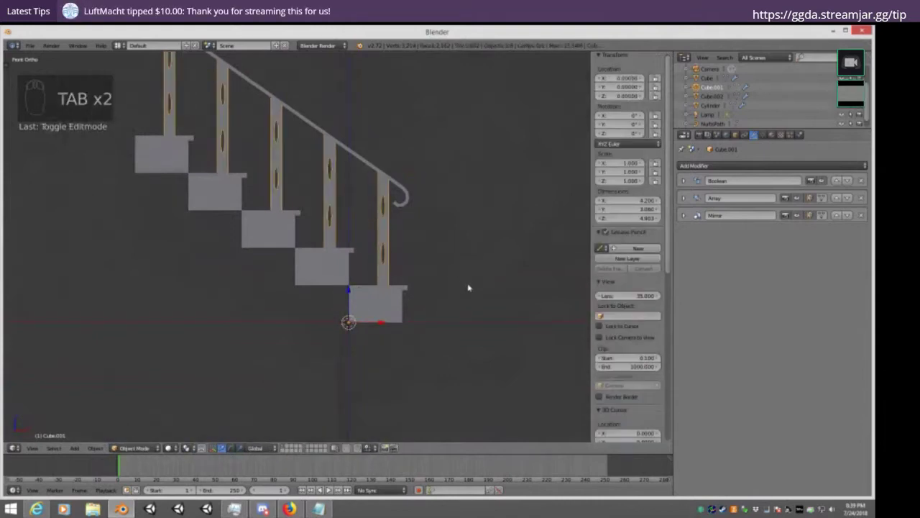
middle_click_drag(468, 288, 464, 315)
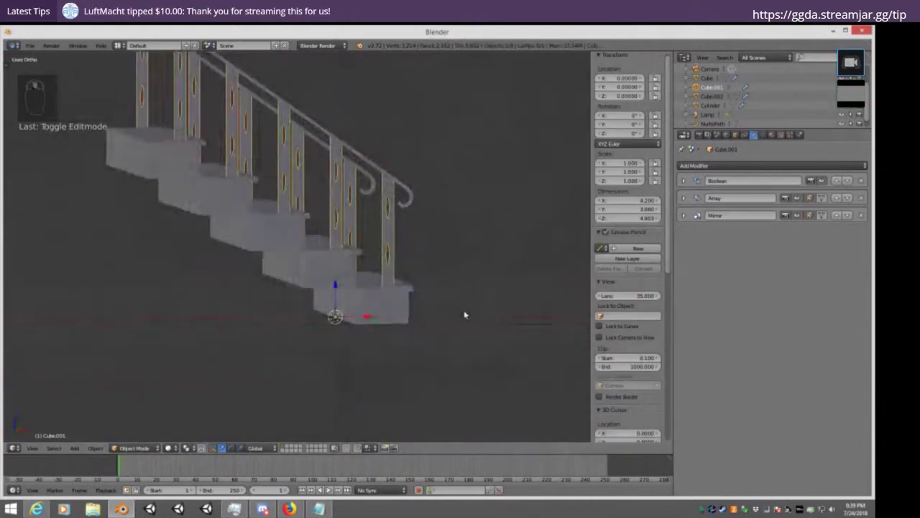
Deselect everything and add a Sphere-type empty at the 3D cursor
key("a")
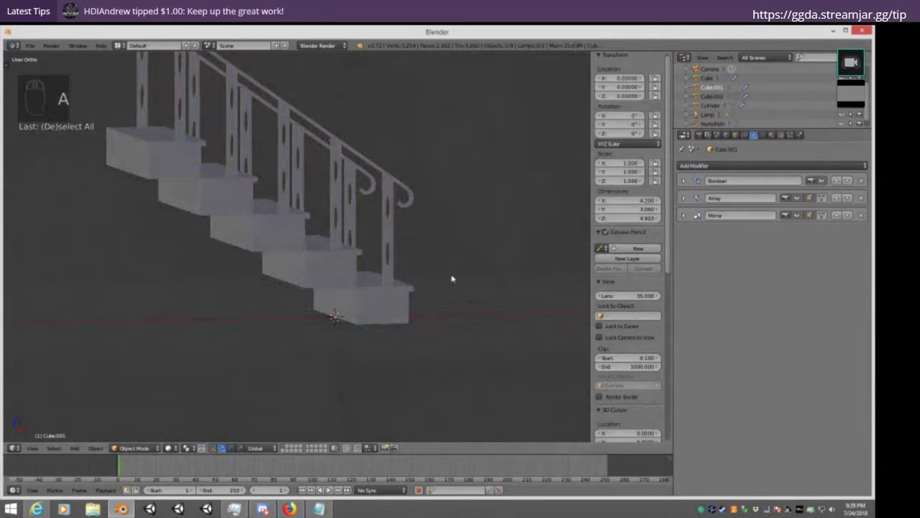
key("shift+a")
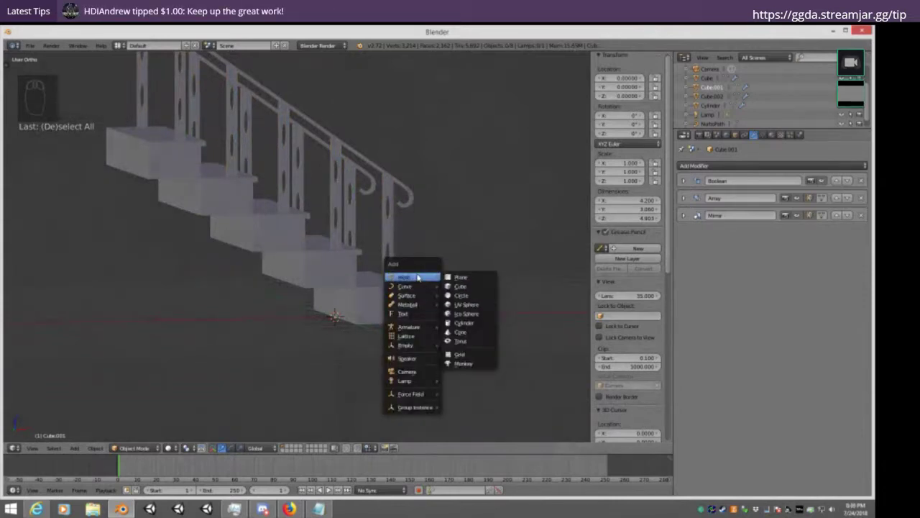
mouse_move(420, 346)
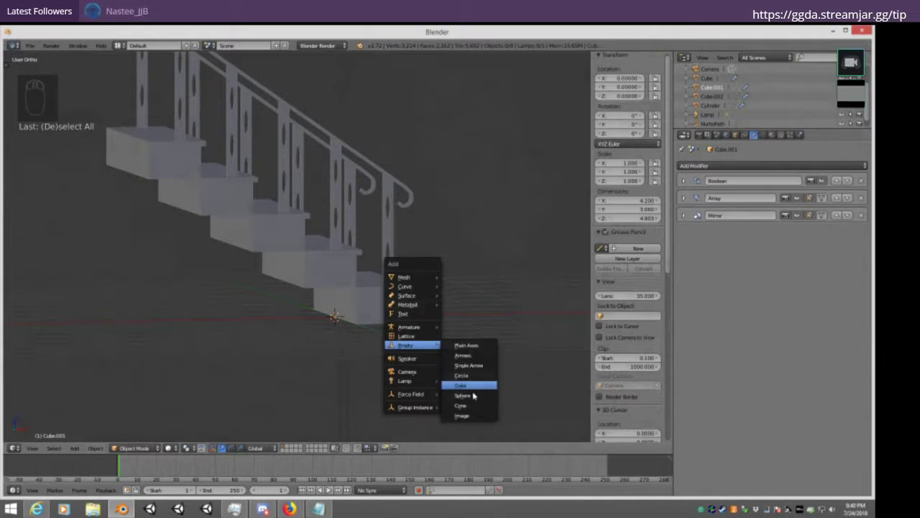
left_click(474, 395)
Try rotating the sphere empty and moving it along the Y and X axes, backing out of each transform
middle_click_drag(477, 290, 472, 356)
key("r")
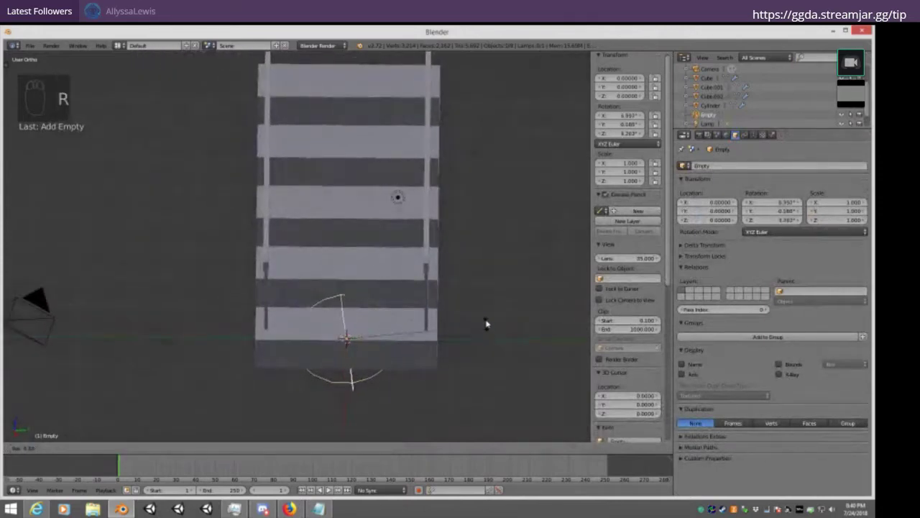
key("g")
key("y")
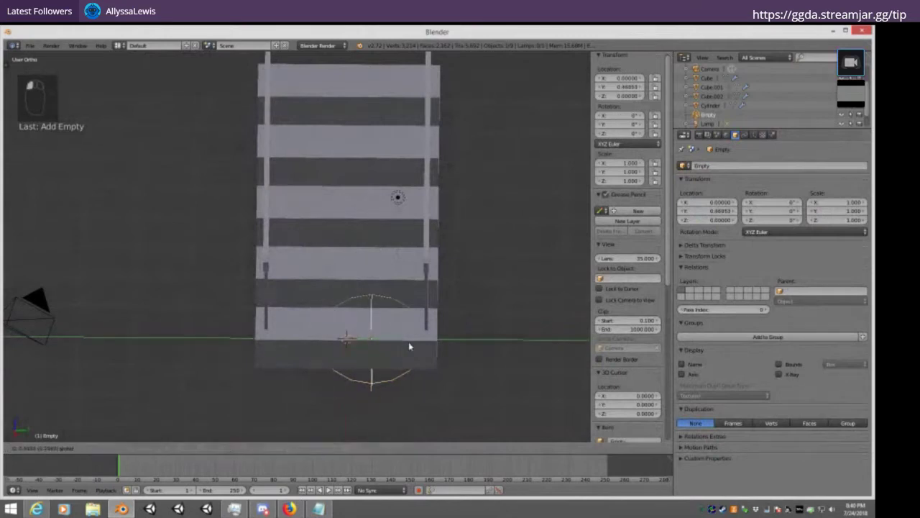
left_click(409, 347)
key("ctrl+z")
middle_click_drag(318, 290, 421, 314)
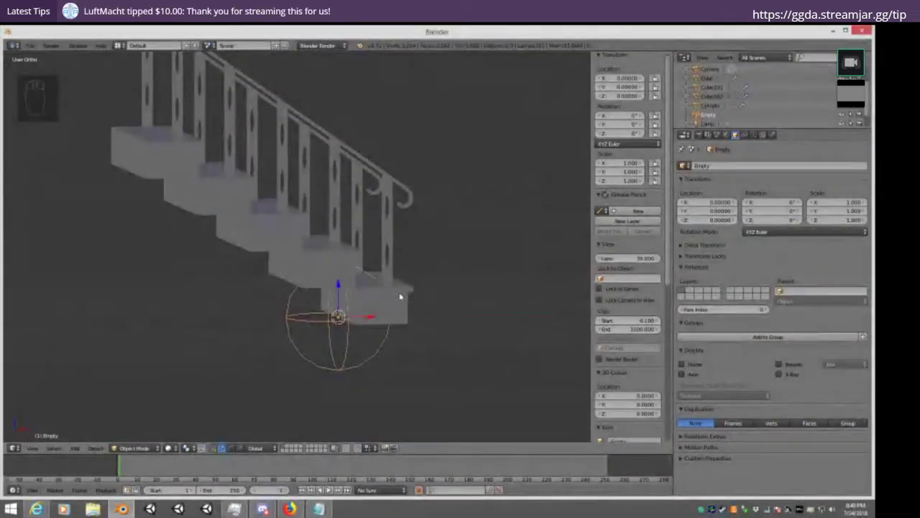
key("g")
key("x")
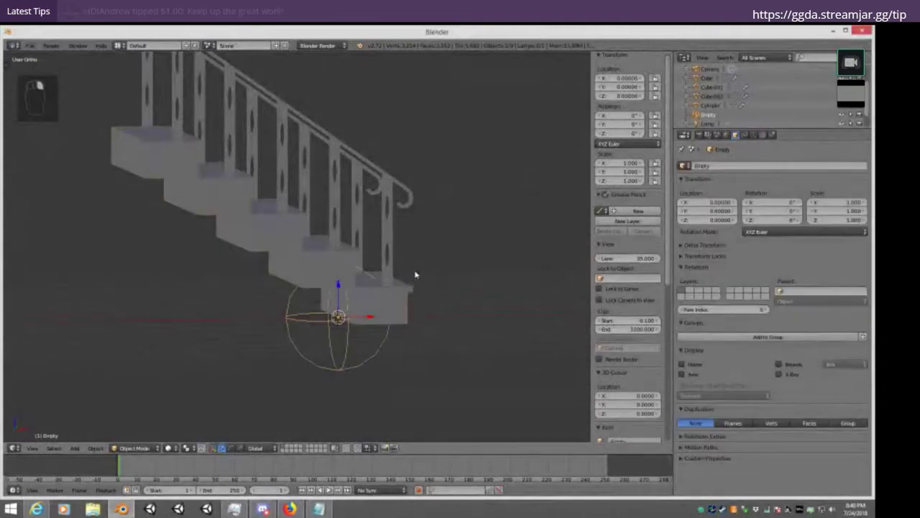
Hide the railing posts and the handrails so that only the steps and the empty remain in view
right_click(386, 297)
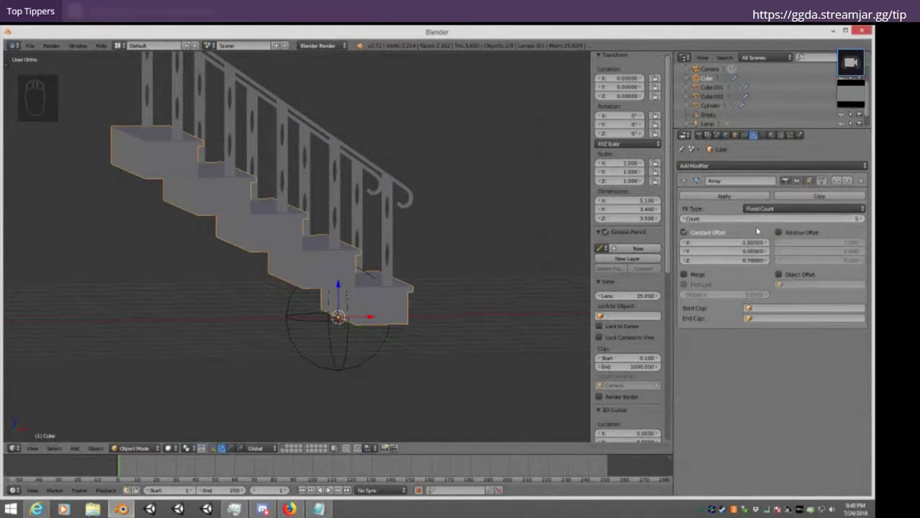
middle_click_drag(398, 241, 388, 230)
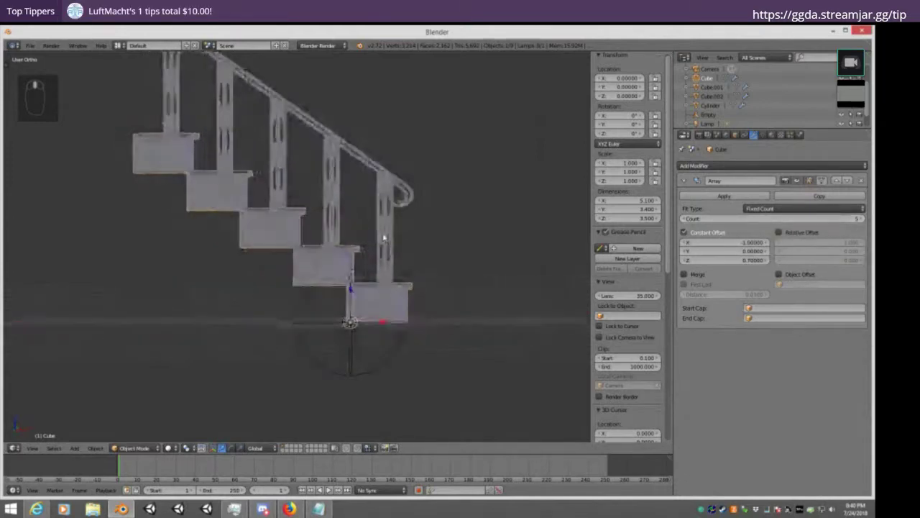
right_click(384, 242)
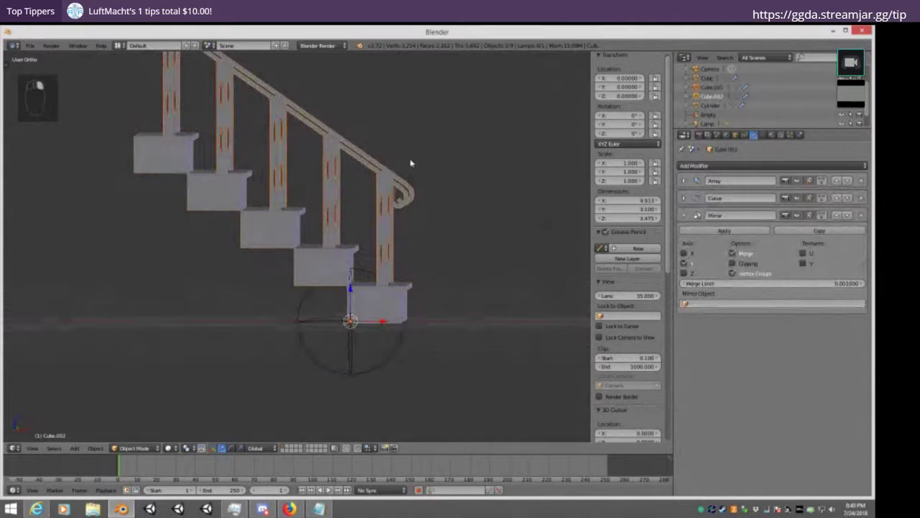
key("h")
middle_click_drag(417, 165, 304, 240)
right_click(355, 206)
right_click(361, 191)
key("h")
Enable Object Offset in the steps' Array modifier and assign Empty as its offset object
right_click(303, 242)
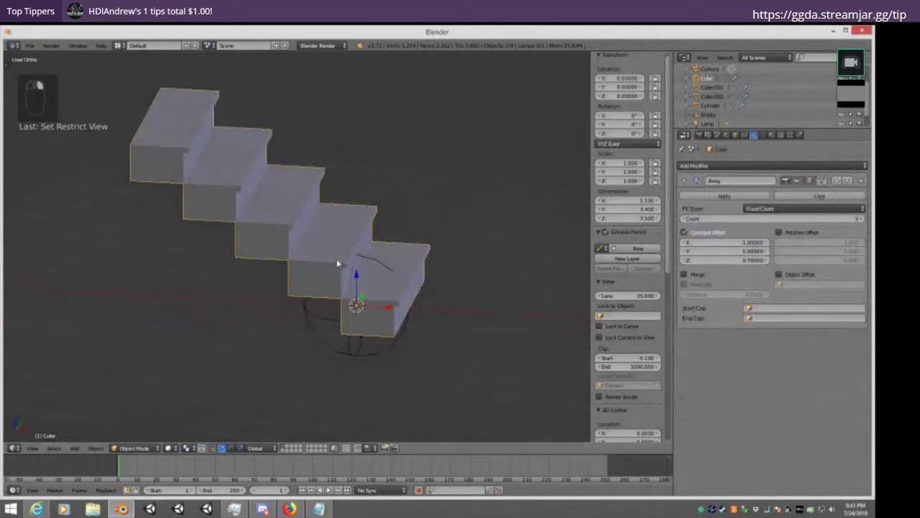
right_click(356, 332)
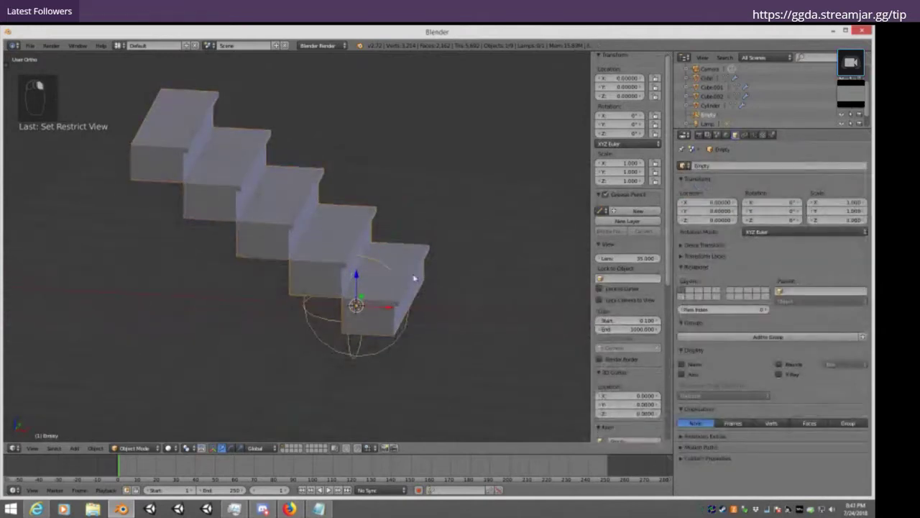
right_click(346, 316)
right_click(401, 286)
right_click(418, 258)
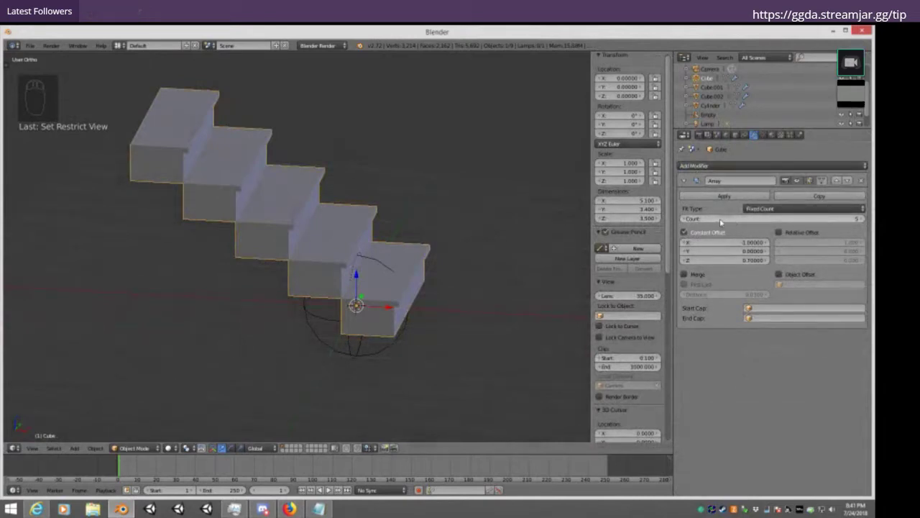
left_click(779, 274)
left_click(781, 284)
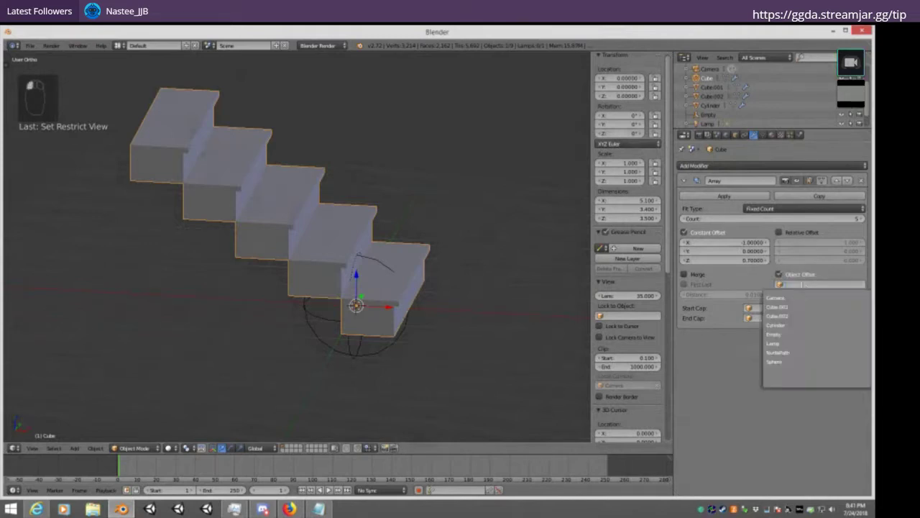
left_click(808, 335)
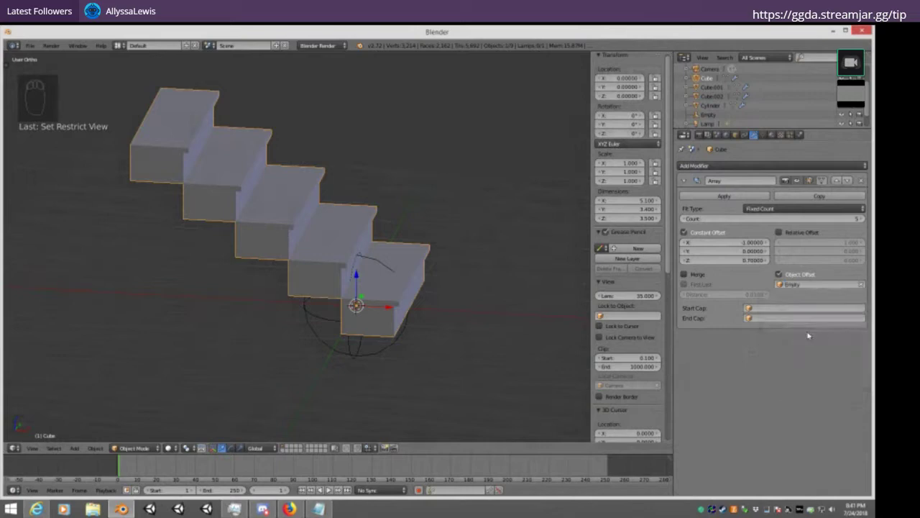
Toggle Constant Offset in the steps' Array modifier to compare the results, leaving it disabled
left_click(684, 232)
middle_click_drag(424, 253, 361, 285)
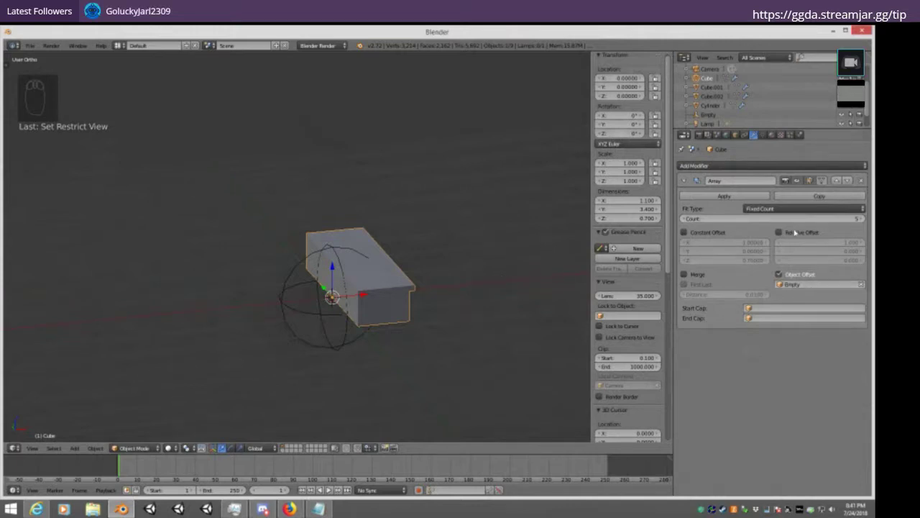
left_click(700, 236)
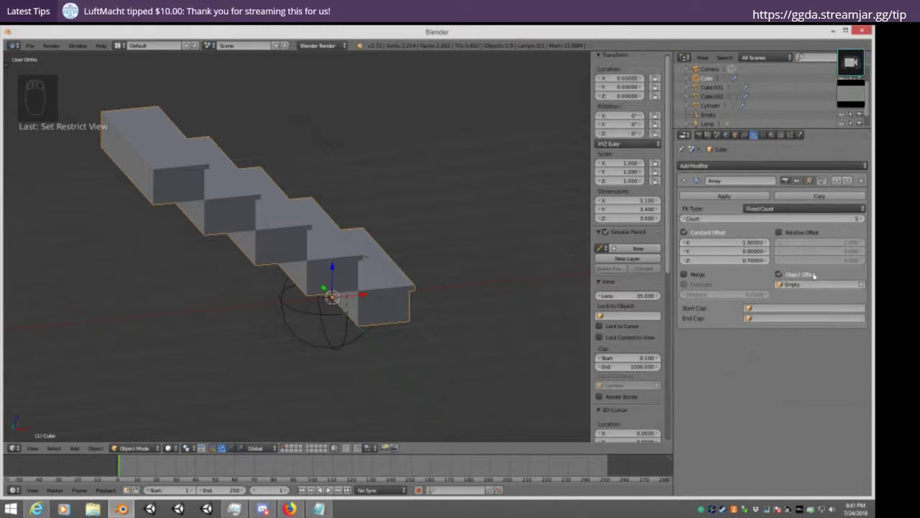
left_click(685, 233)
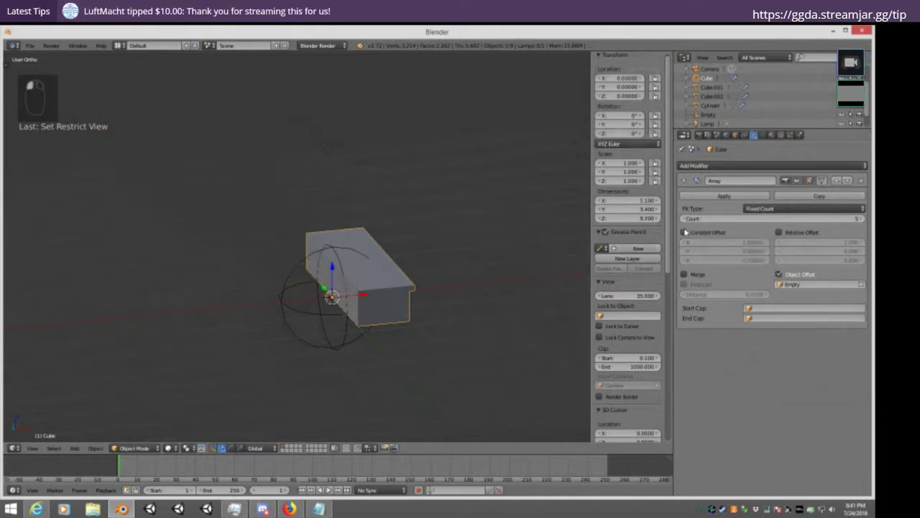
Try moving the empty to about X -1.67 and Z 1.38 to spread the arrayed steps, and undo the move
right_click(309, 309)
left_click_drag(368, 303, 273, 239)
middle_click_drag(436, 240, 338, 246)
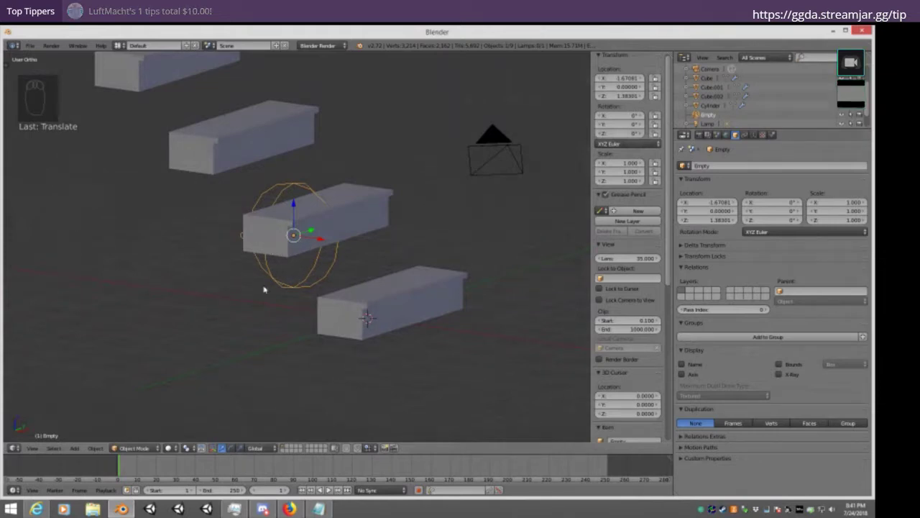
middle_click_drag(280, 249, 314, 249)
key("ctrl+z")
key("ctrl+z")
key("ctrl+z")
key("ctrl+z")
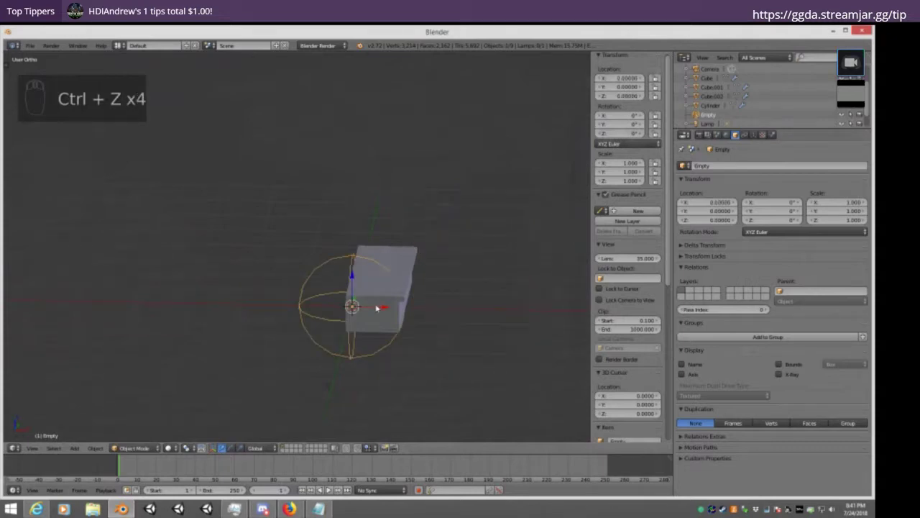
In front view, move the empty to X -1 and Z 0.7 so the arrayed steps line up as a staircase
key("KP_1")
left_click_drag(386, 323, 325, 324)
left_click_drag(293, 292, 289, 254)
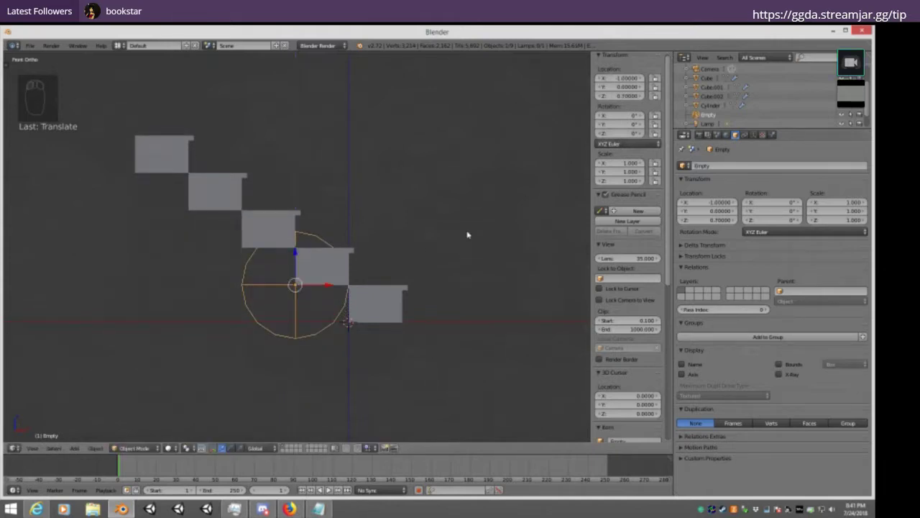
Rotate the empty about Z to about -23.7° so the arrayed steps fan out into a spiral
middle_click_drag(468, 235, 360, 237)
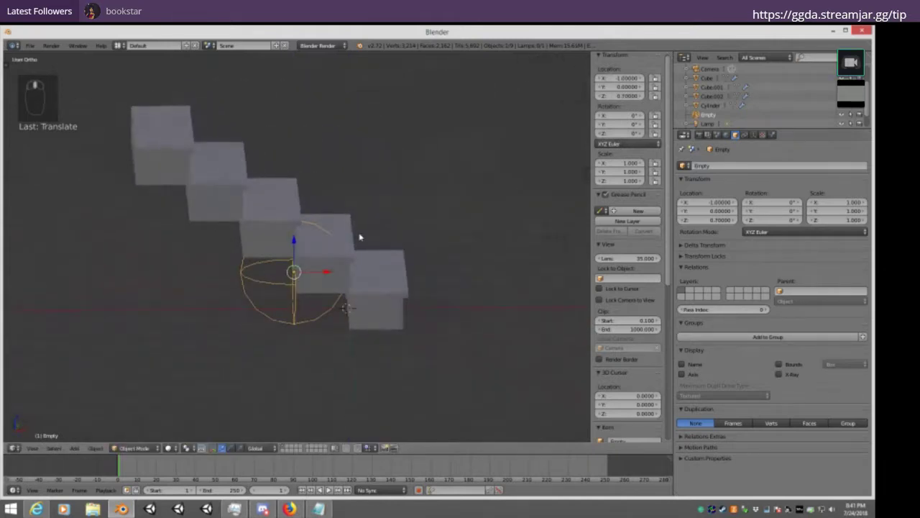
middle_click_drag(508, 232, 419, 249)
key("r")
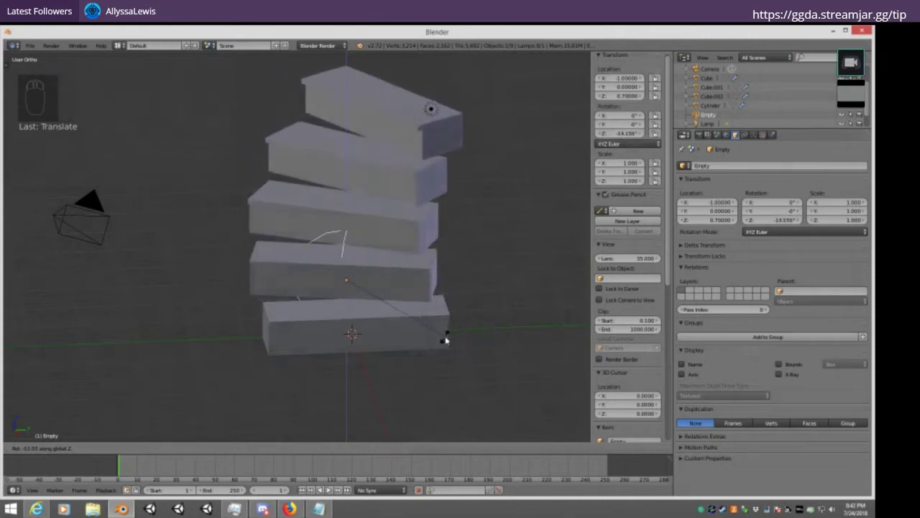
left_click(426, 348)
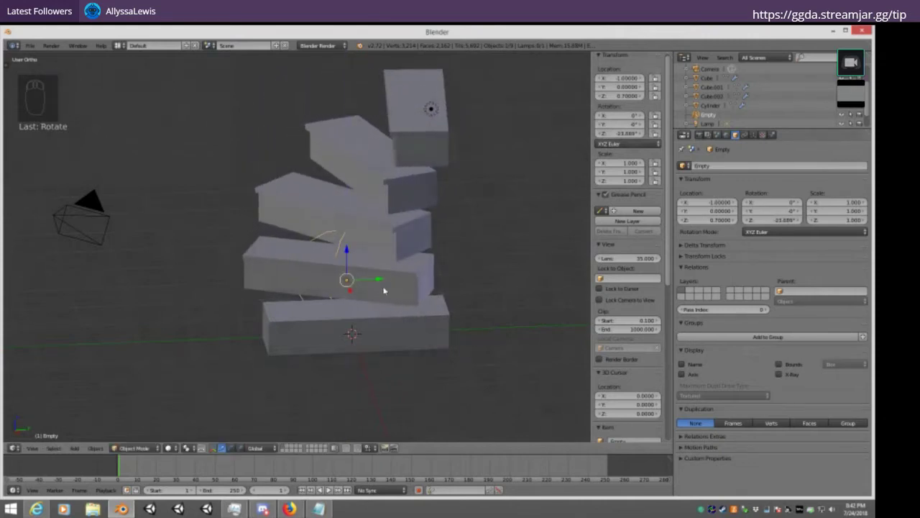
Shift the empty to about X -1.03 and Y 0.44 to adjust how the spiralling steps overlap
key("g")
key("y")
left_click(360, 266)
middle_click_drag(360, 266, 333, 250)
left_click_drag(363, 255, 366, 256)
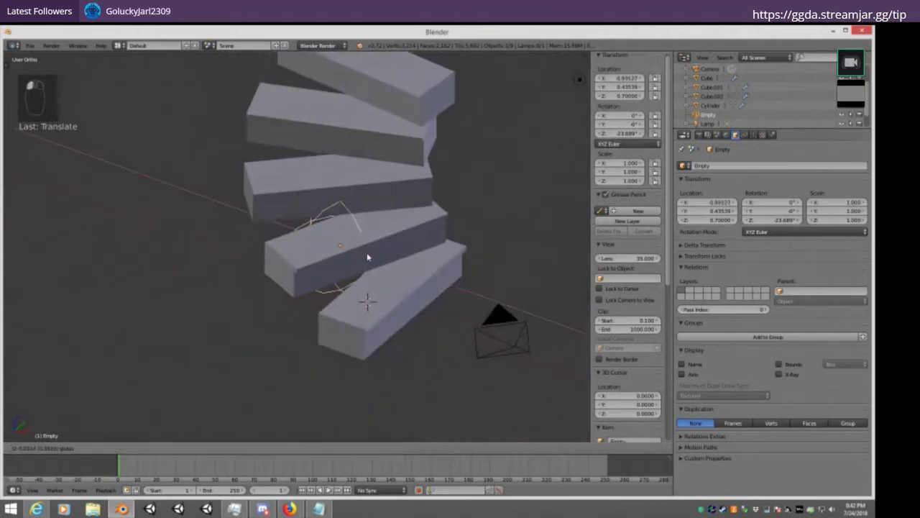
middle_click_drag(411, 274, 351, 271)
left_click_drag(351, 271, 346, 269)
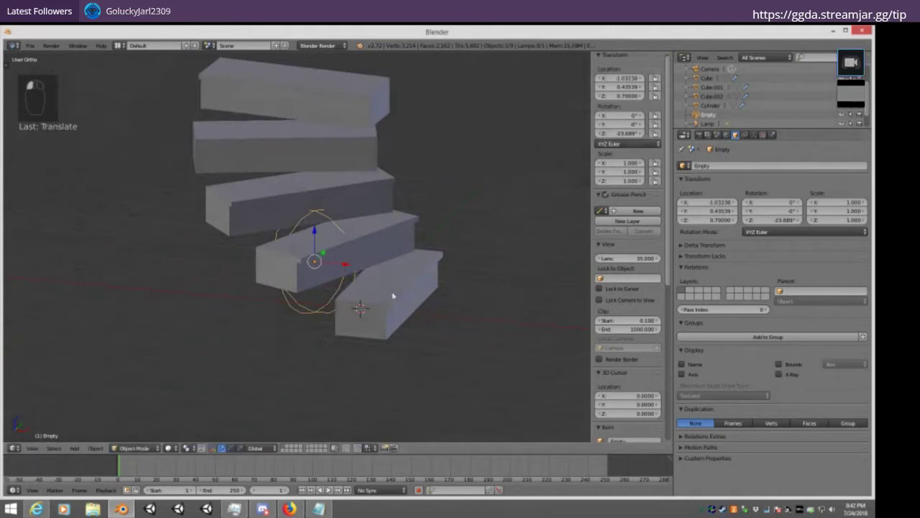
Edit the step mesh in top view, moving the lower-left corner vertices to about X -0.7 and Y -1.53 to widen that end
right_click(351, 302)
key("Tab")
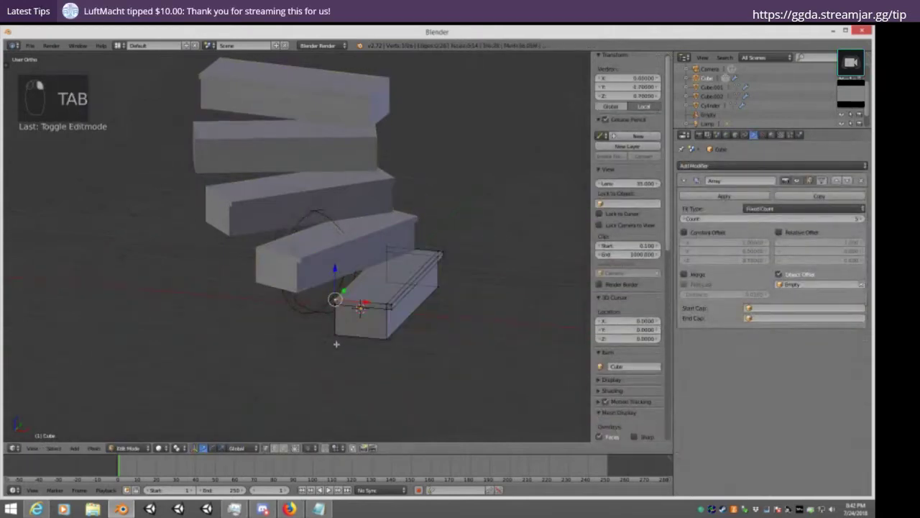
key("KP_7")
key("a")
key("a")
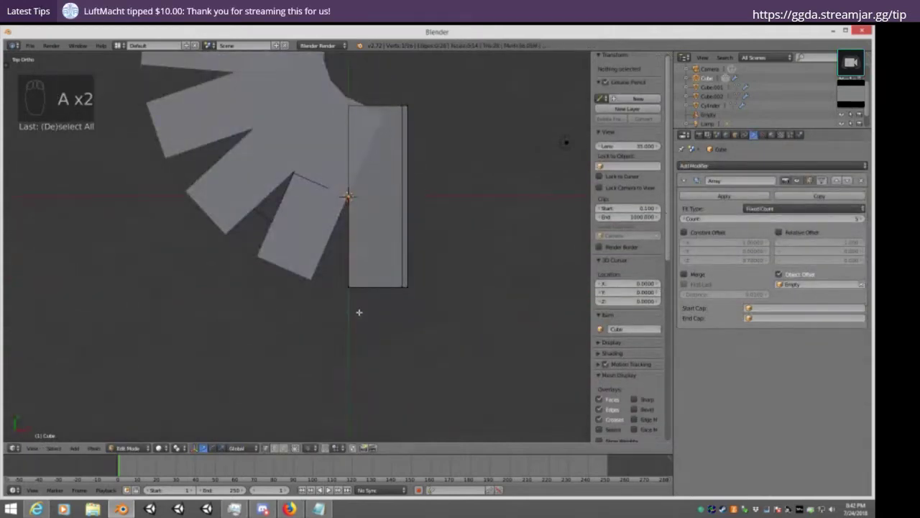
key("b")
left_click_drag(362, 313, 337, 252)
key("g")
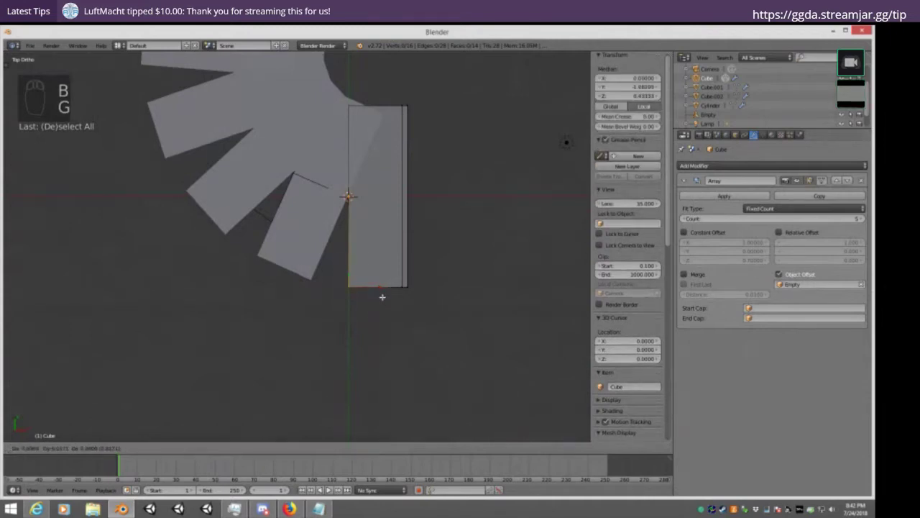
left_click(343, 288)
middle_click_drag(344, 288, 430, 222)
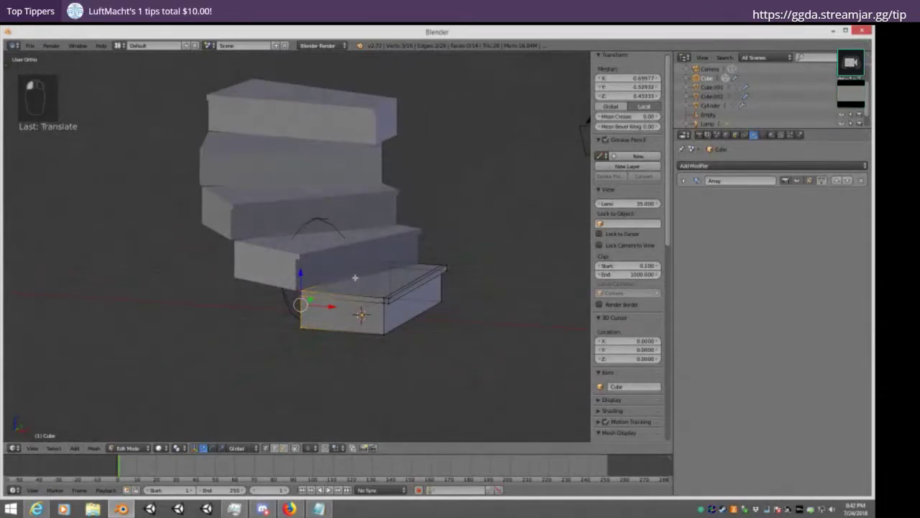
Leave edit mode, reveal the hidden railing objects, and delete the sphere
key("alt+h")
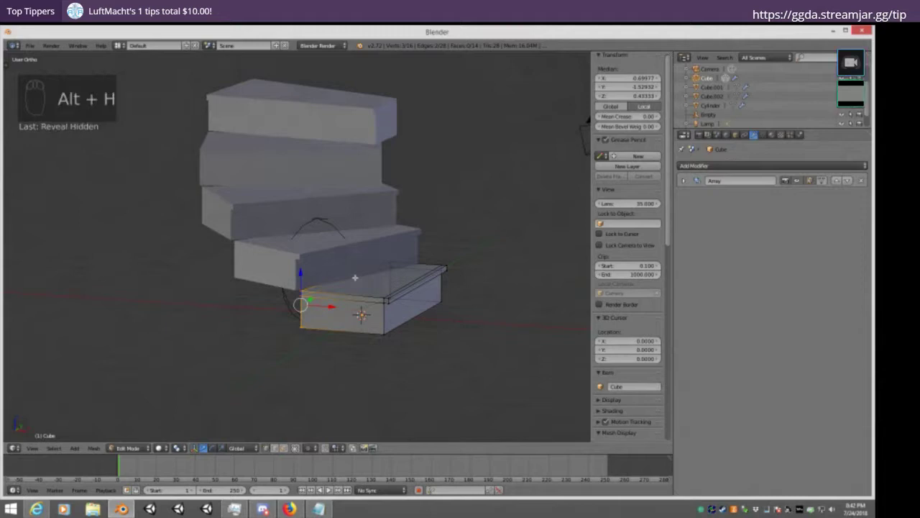
key("a")
key("Tab")
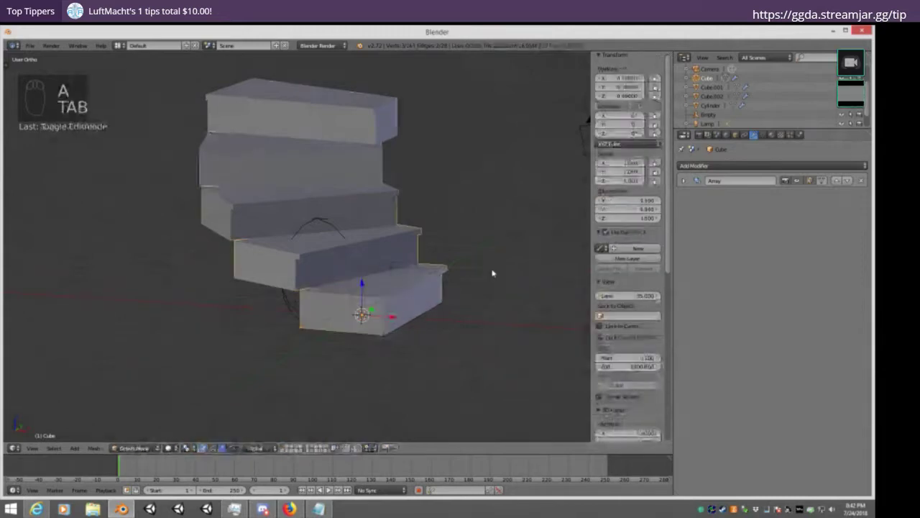
key("alt+h")
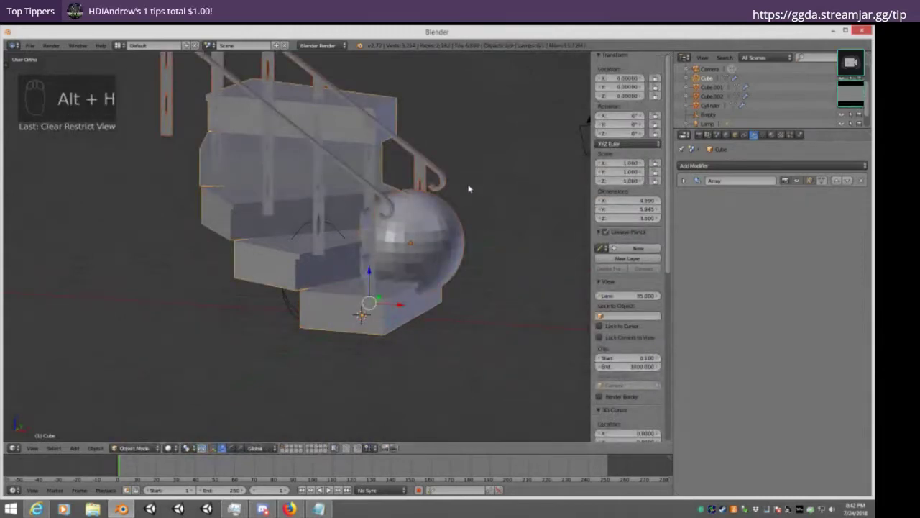
middle_click_drag(468, 190, 338, 224)
key("x")
left_click(414, 241)
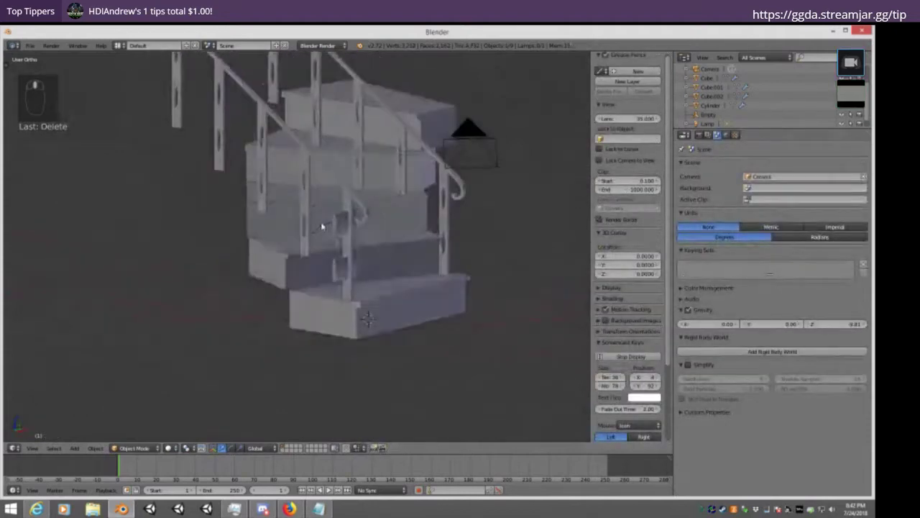
Hide the arrayed cylinder cutters on the lowest railing post
right_click(343, 227)
key("alt+h")
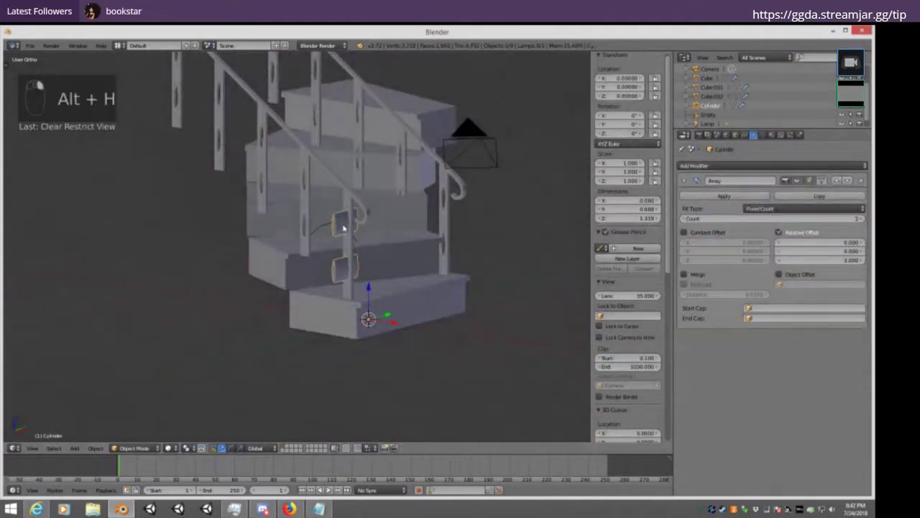
key("h")
middle_click_drag(343, 222, 437, 188)
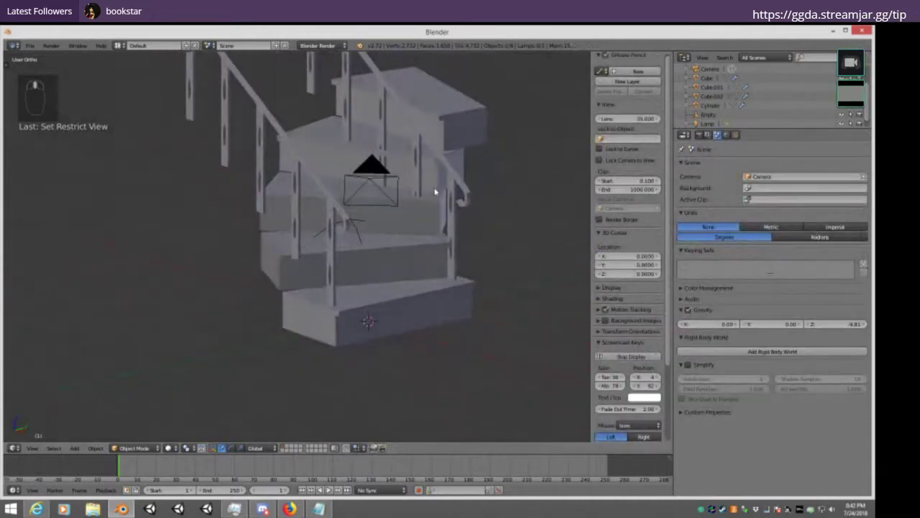
Undo the cylinder hiding, sphere deletion and step mesh edit, back to before the empty's last X adjustment
key("ctrl+z")
key("ctrl+z")
key("ctrl+z")
key("ctrl+z")
key("ctrl+z")
key("ctrl+z")
key("ctrl+z")
key("ctrl+z")
key("ctrl+z")
key("ctrl+z")
key("ctrl+z")
key("ctrl+z")
key("ctrl+z")
key("ctrl+z")
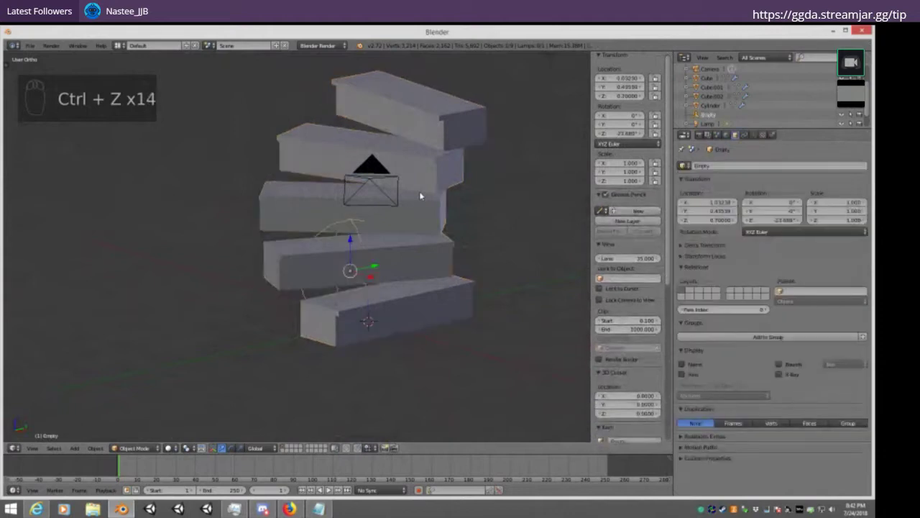
key("ctrl+z")
key("ctrl+z")
key("ctrl+z")
Clear the empty's rotation, move it back along Y in top view, and snap it to the grid at Y 0
key("alt+r")
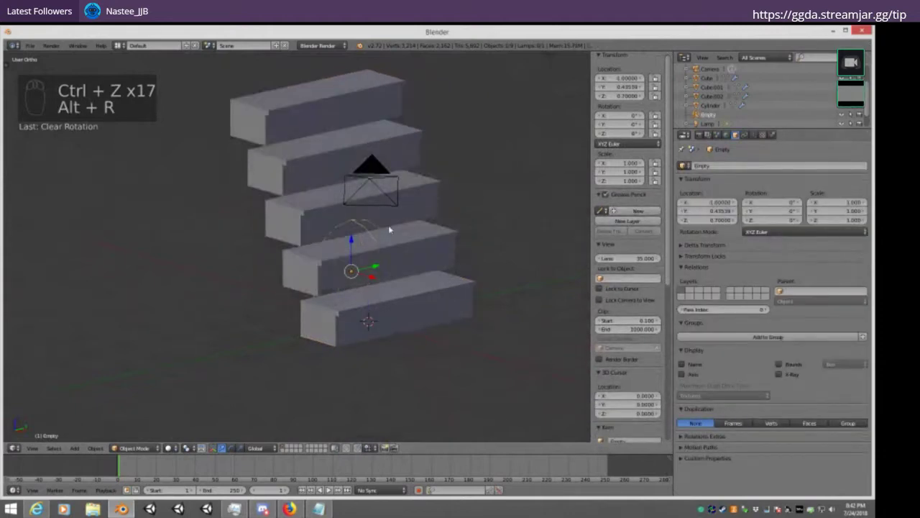
middle_click_drag(456, 230, 404, 271)
key("KP_8")
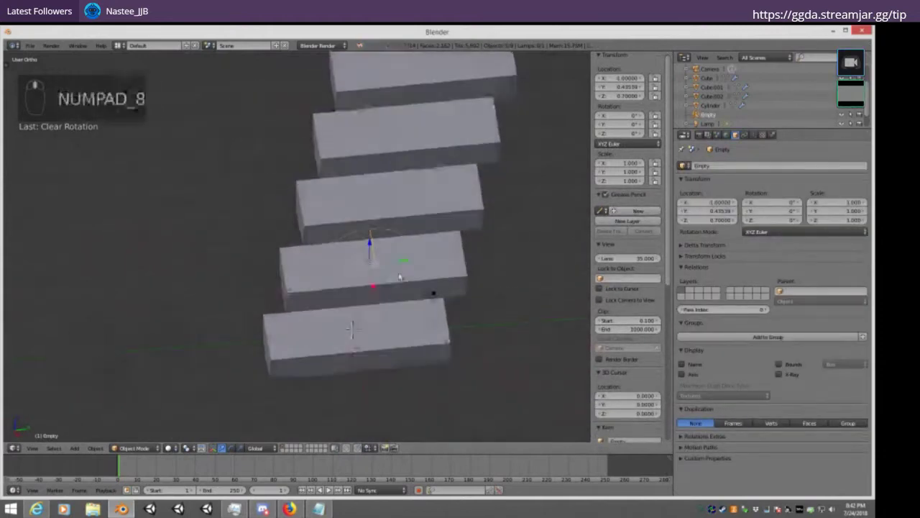
key("KP_7")
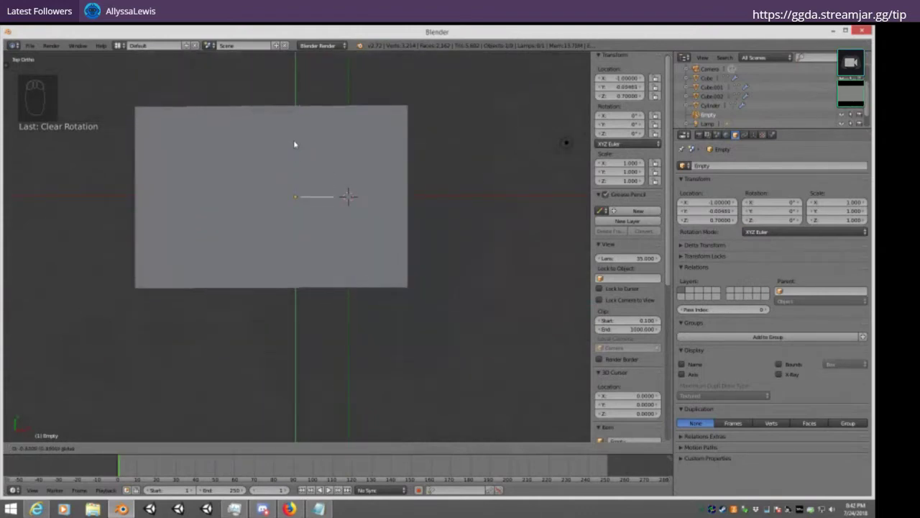
left_click(294, 144)
key("shift+s")
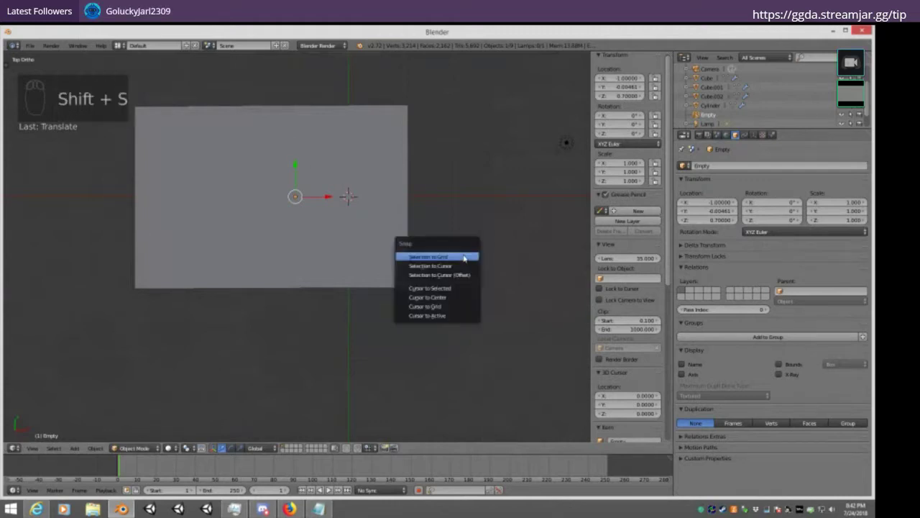
left_click(464, 258)
Unhide the handrails and the railing posts around the straight staircase
key("KP_1")
middle_click_drag(414, 239, 390, 247)
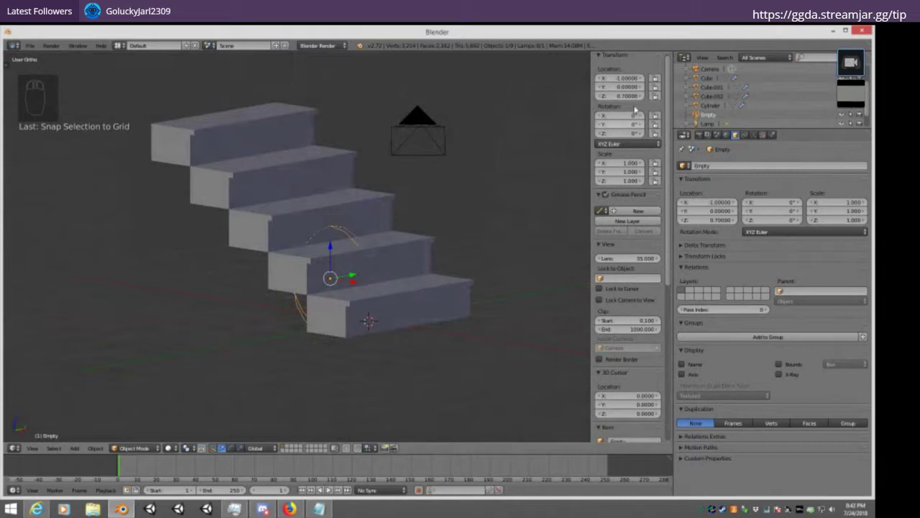
key("alt+h")
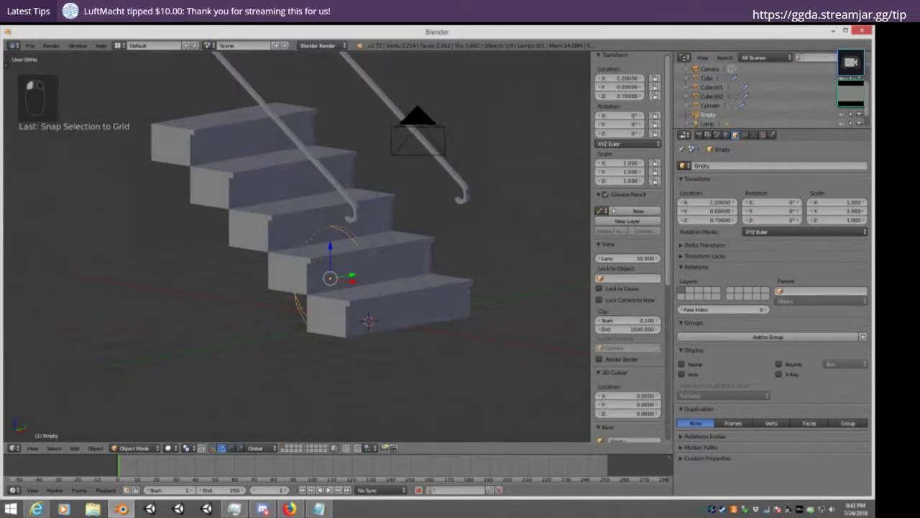
middle_click_drag(412, 177, 379, 193)
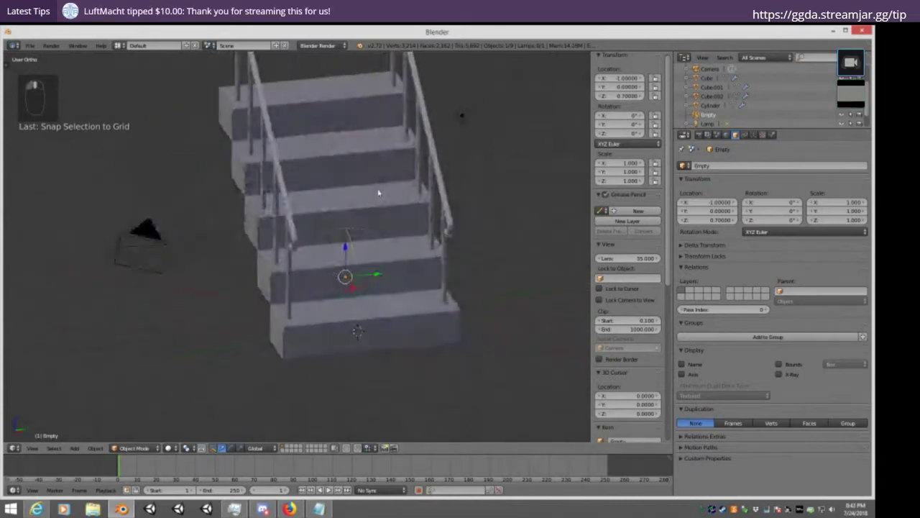
In the railing posts' Array modifier, disable Constant Offset and enable Object Offset with Empty as the offset object
right_click(288, 237)
middle_click_drag(309, 223, 362, 291)
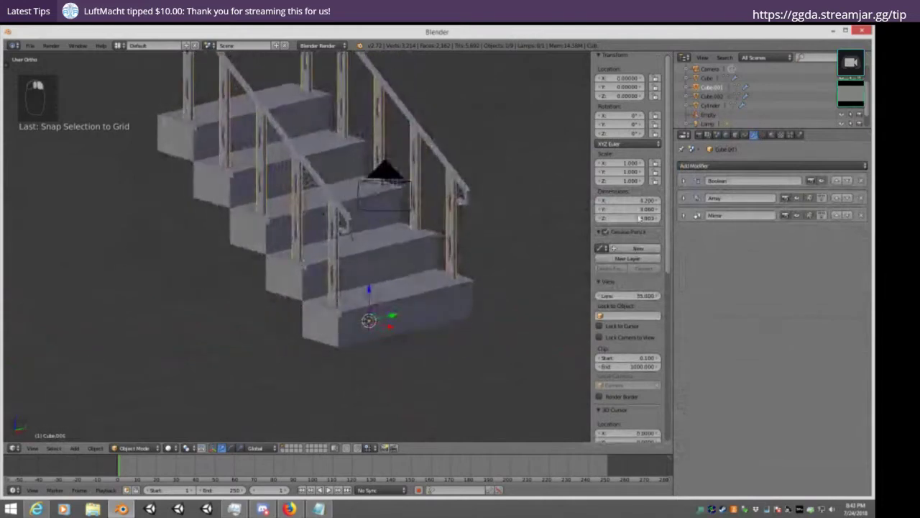
left_click(685, 199)
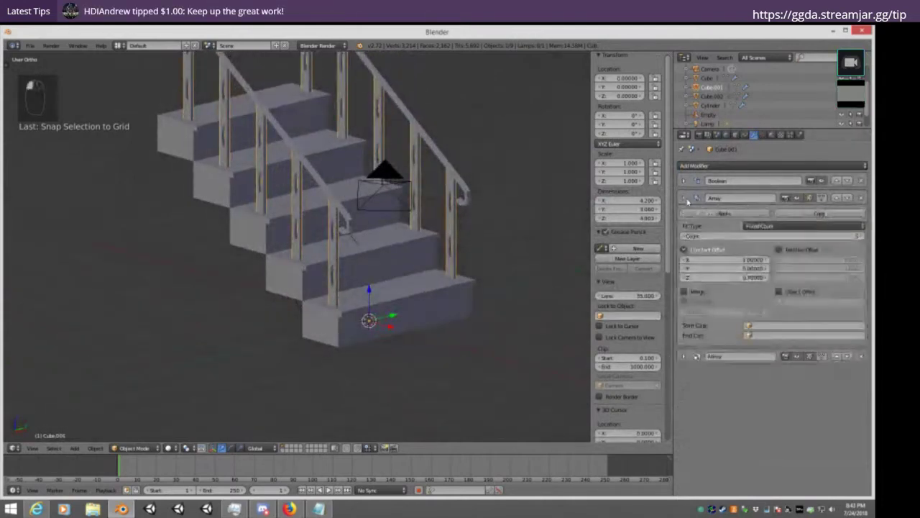
left_click(778, 291)
left_click(820, 301)
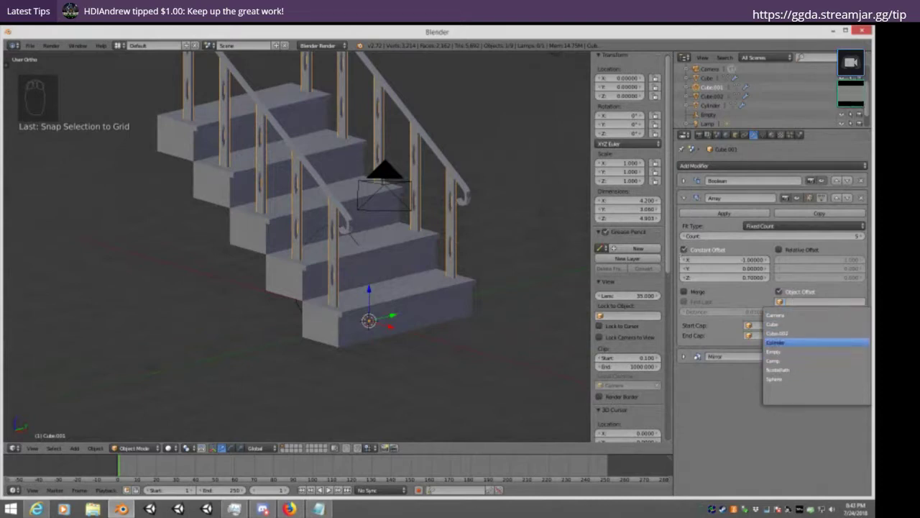
left_click(685, 249)
left_click(813, 302)
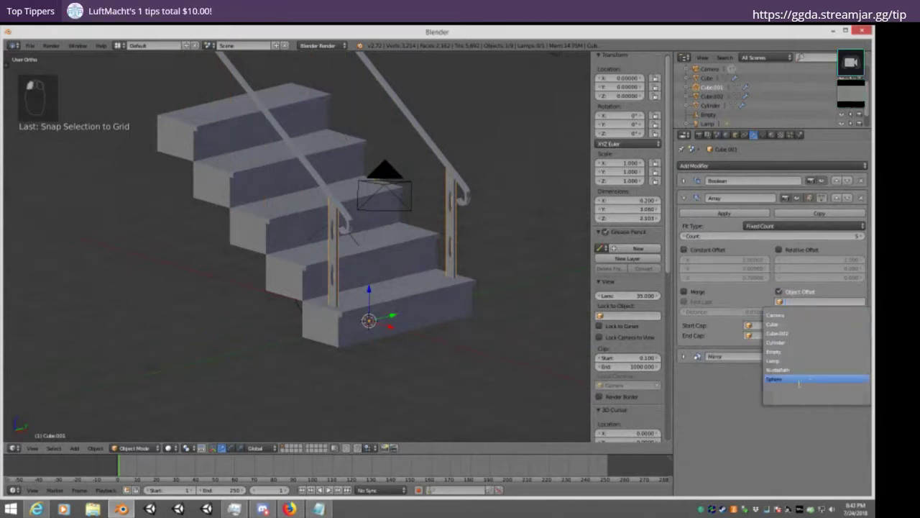
left_click(800, 351)
Try rotating the empty about Z to -15° to curve the steps and posts together, and undo the rotation
middle_click_drag(366, 191, 348, 242)
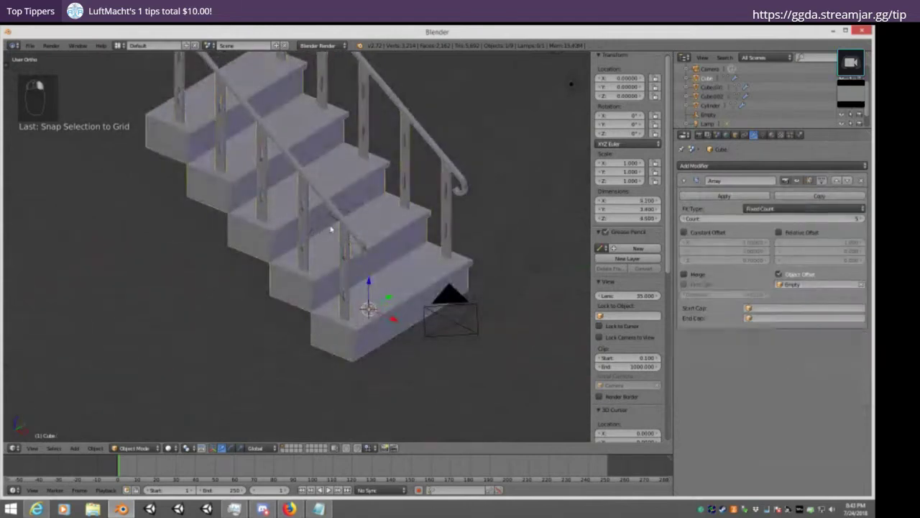
right_click(329, 230)
key("r")
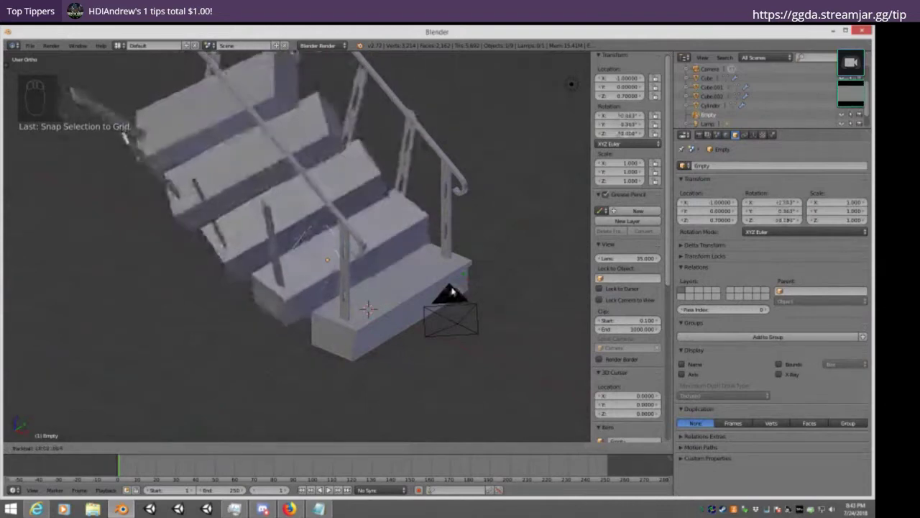
right_click(466, 277)
key("r")
key("z")
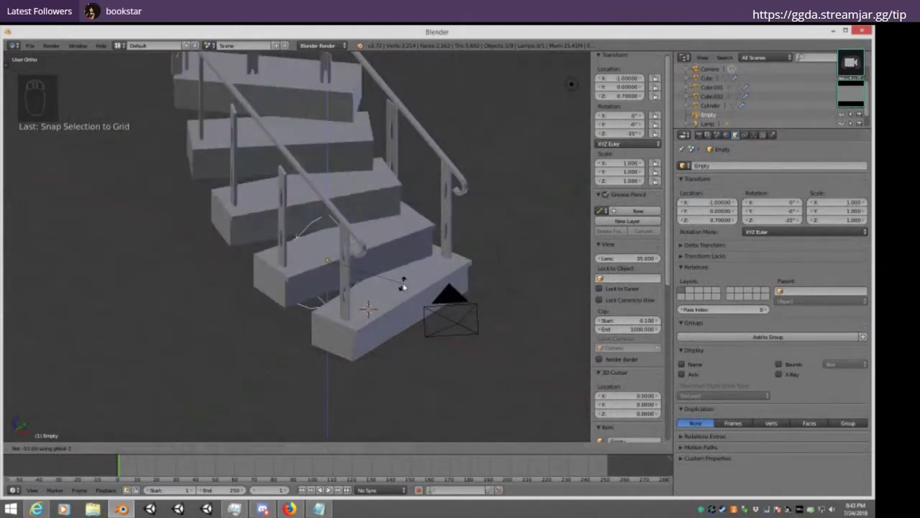
left_click(401, 283)
scroll(359, 170, "down", 1)
middle_click_drag(359, 170, 394, 179)
key("ctrl+z")
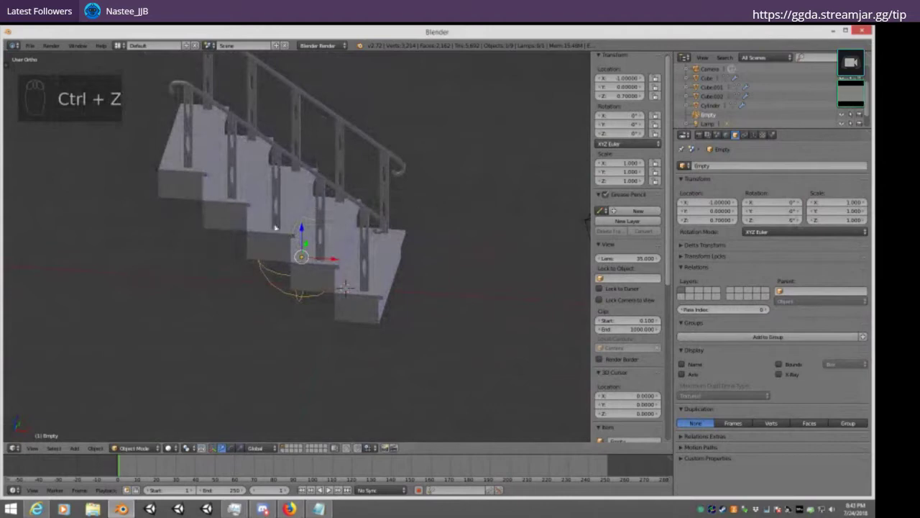
Review the Array modifier settings of the railing posts
right_click(320, 210)
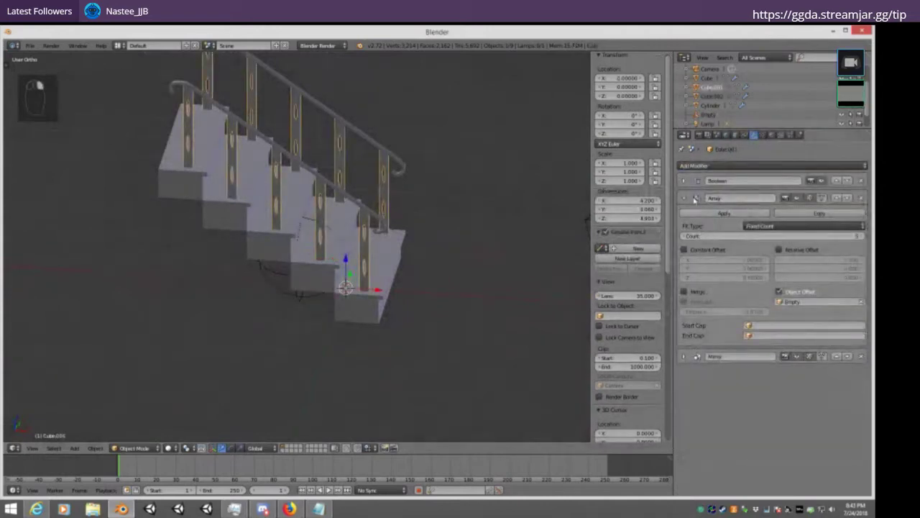
left_click(685, 199)
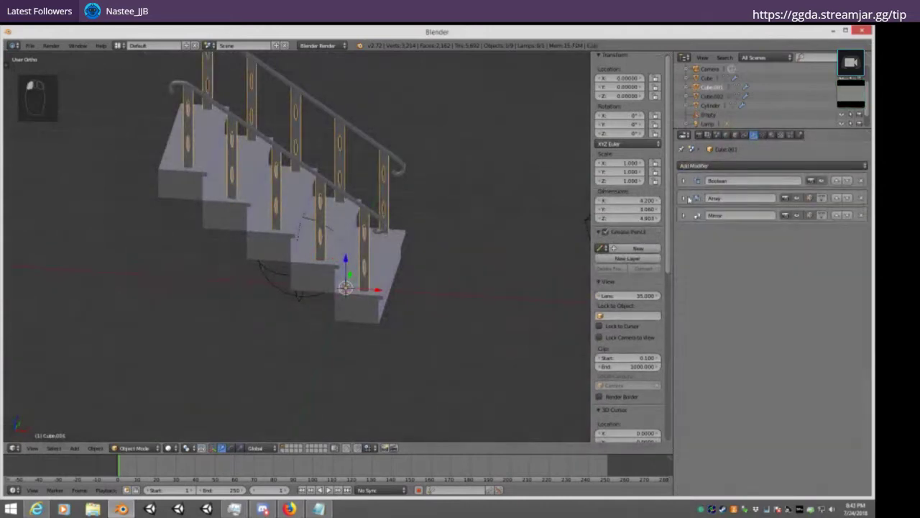
left_click(684, 198)
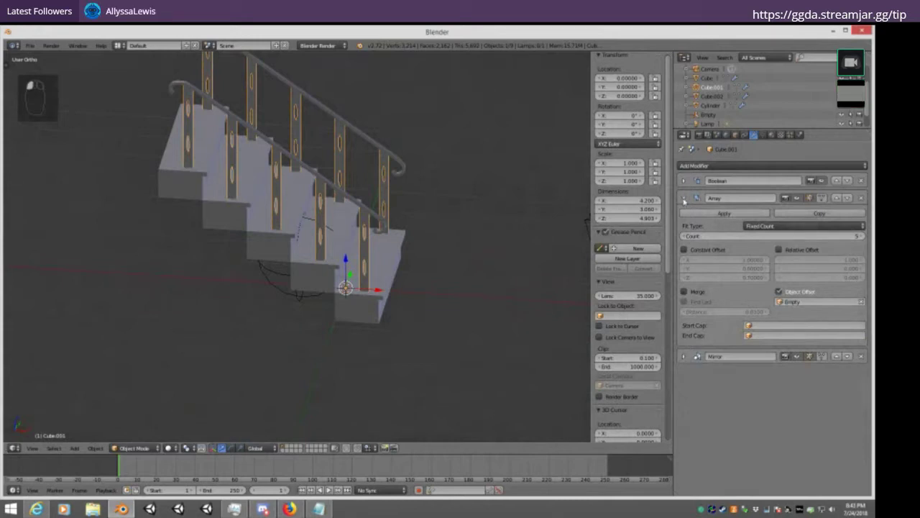
Rotate the empty about the Z axis to -15° to curve the steps and railing posts
right_click(323, 236)
key("r")
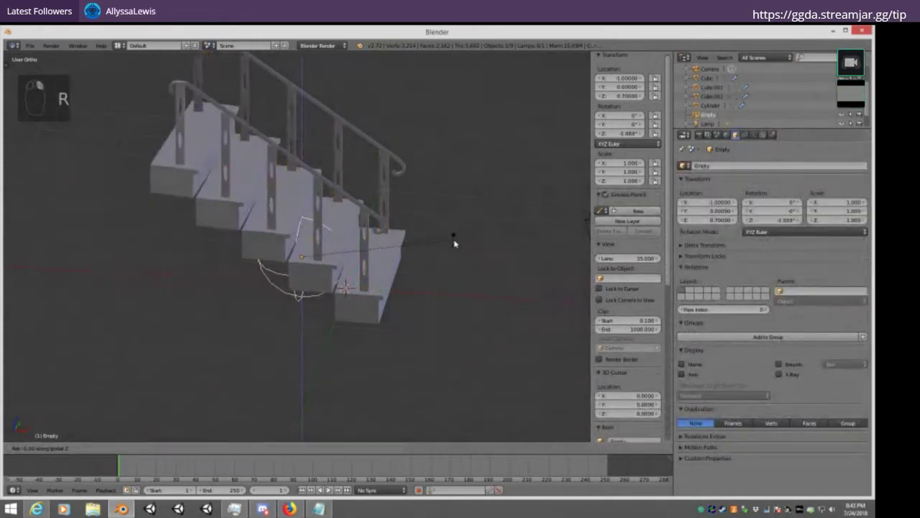
left_click(404, 271)
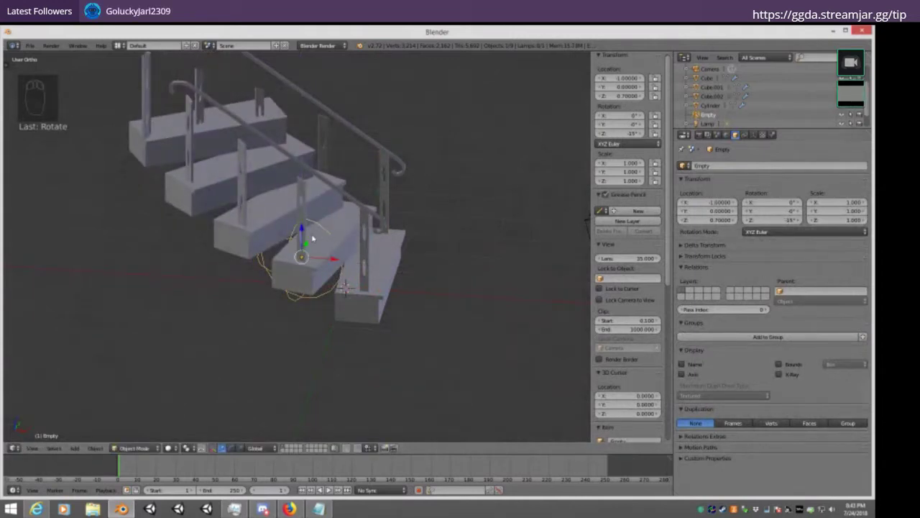
Move the railing posts' Array modifier below their Mirror modifier in the modifier stack
right_click(312, 199)
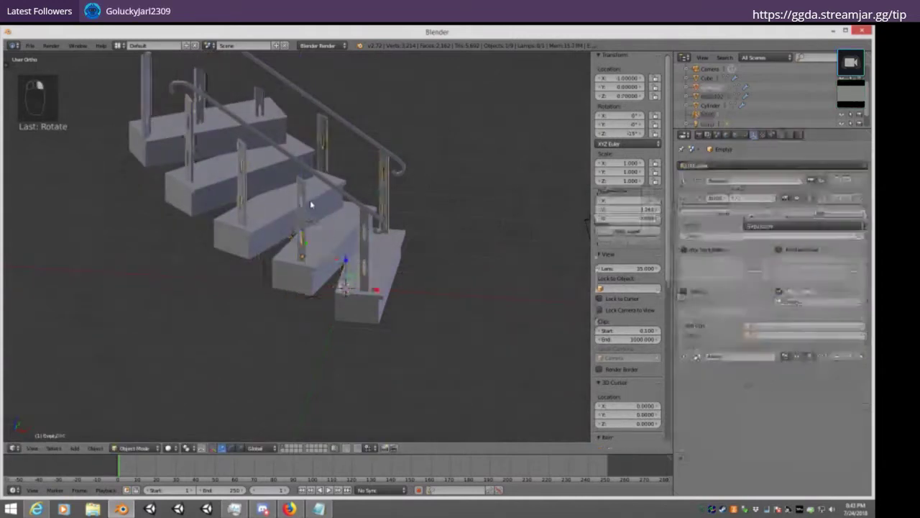
left_click(846, 199)
middle_click_drag(569, 189, 332, 288)
Try replacing Relative Offset with Object Offset using Empty in the handrails' Array modifier, and undo the offset changes
right_click(338, 275)
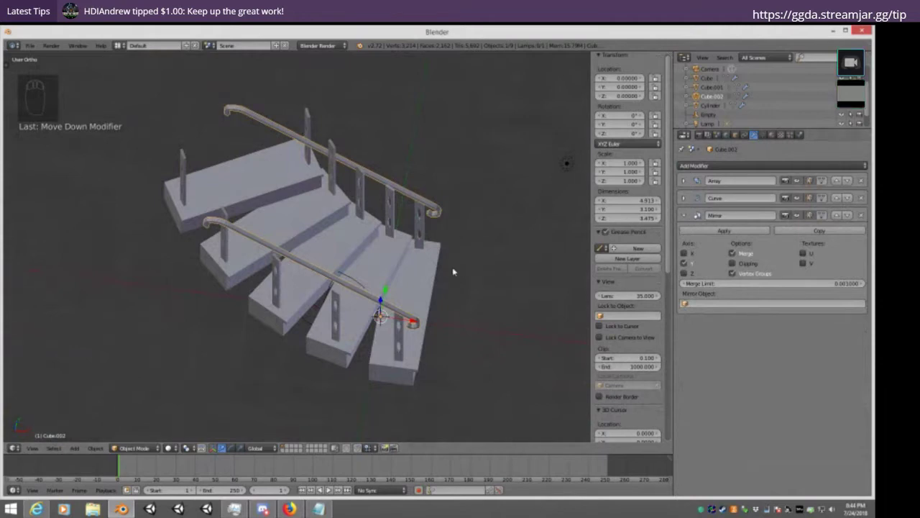
left_click(687, 180)
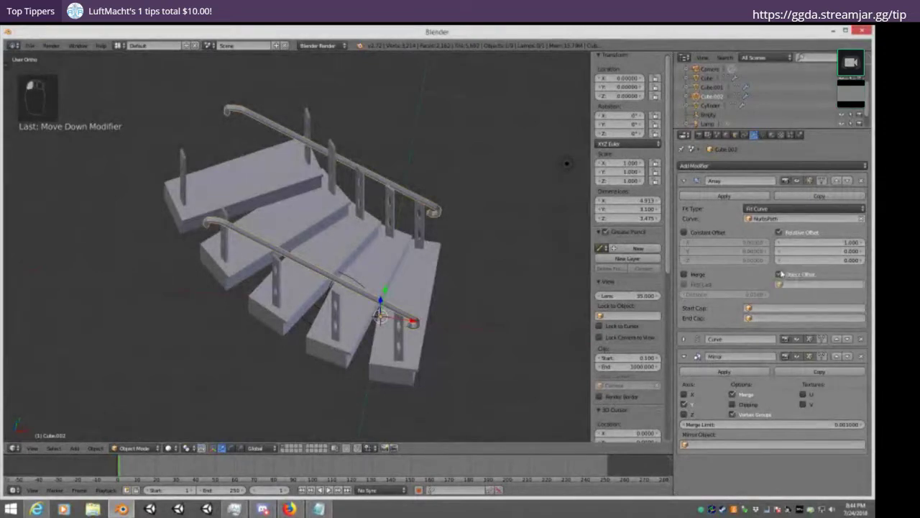
left_click(784, 284)
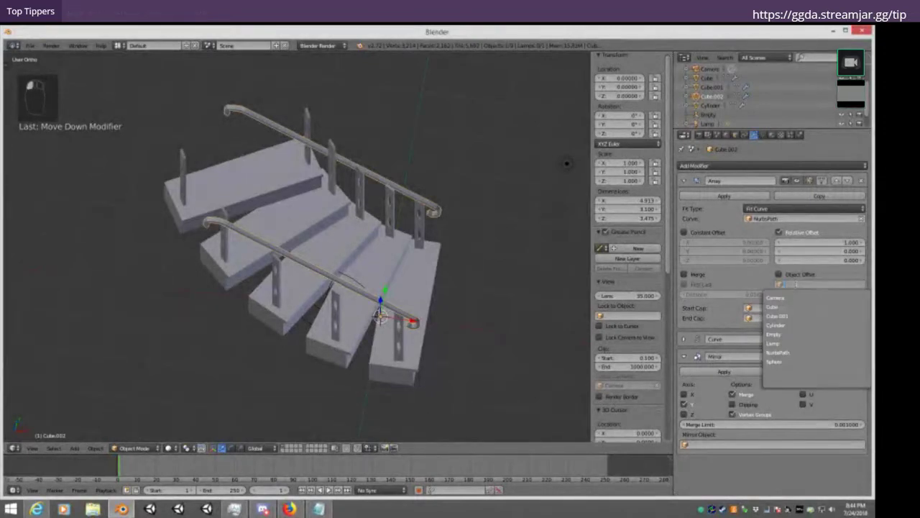
left_click(793, 335)
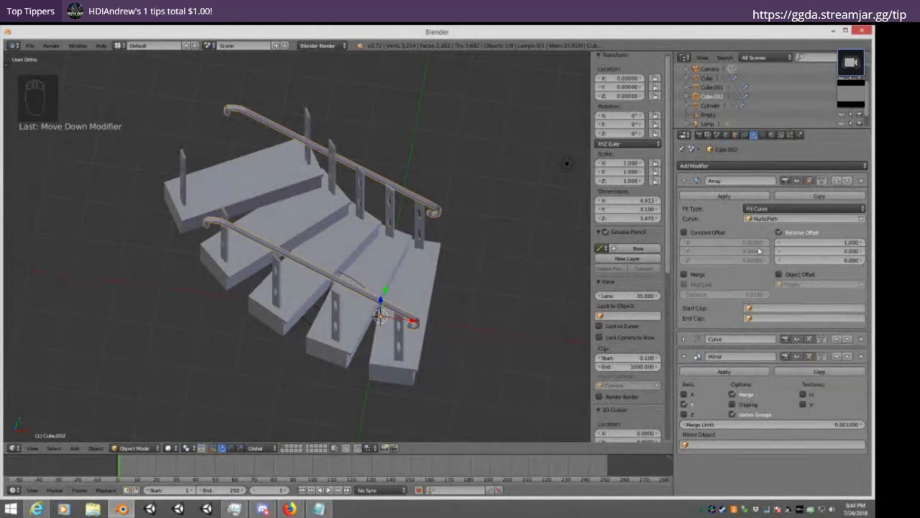
left_click(778, 232)
middle_click_drag(422, 369, 487, 288)
left_click(779, 275)
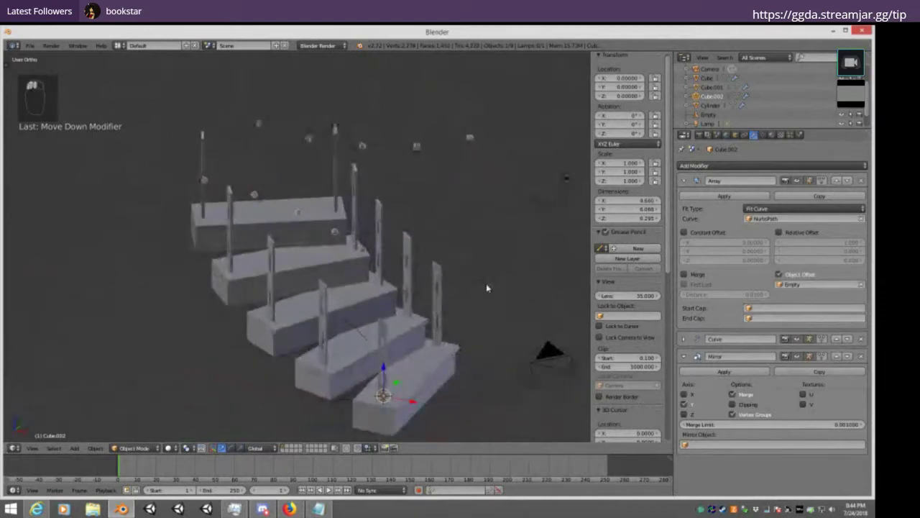
key("ctrl+z")
key("ctrl+z")
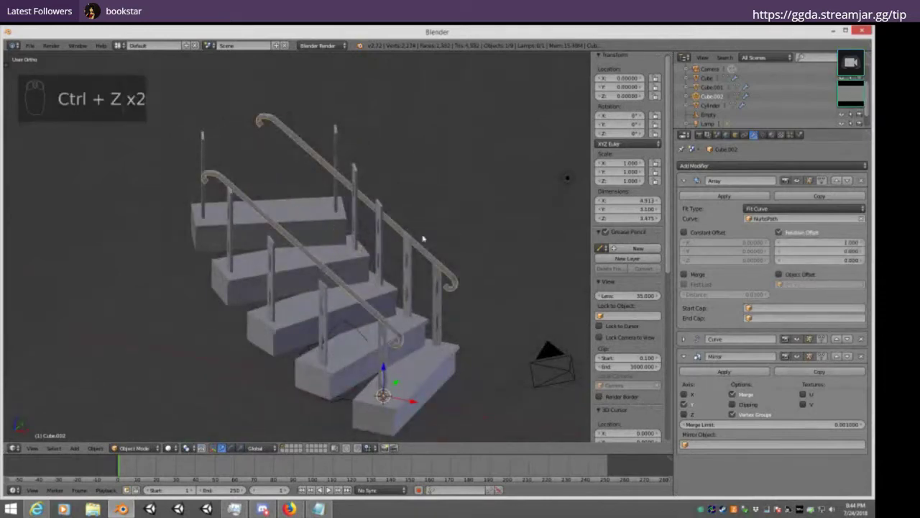
Undo the modifier reordering and the empty's rotation to restore the straight staircase
middle_click_drag(423, 238, 266, 348)
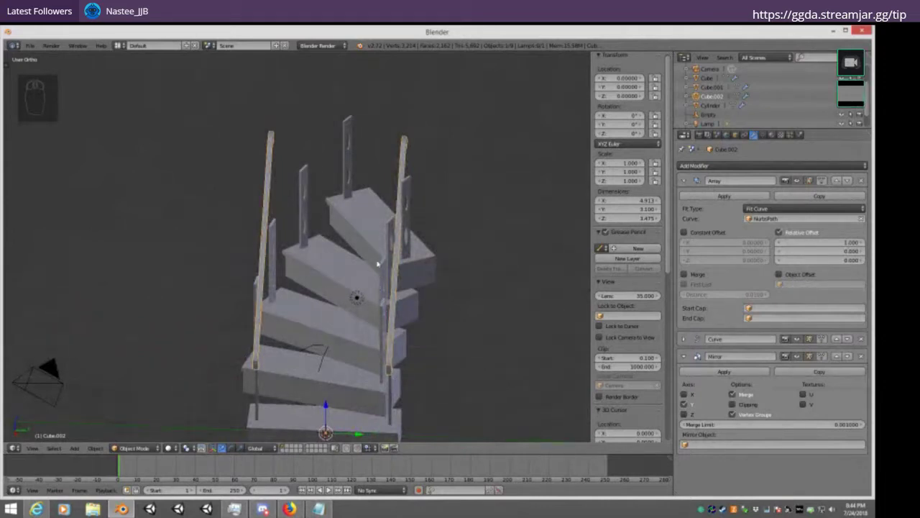
key("ctrl+z")
key("ctrl+z")
key("ctrl+z")
key("ctrl+z")
key("ctrl+z")
key("ctrl+z")
key("ctrl+z")
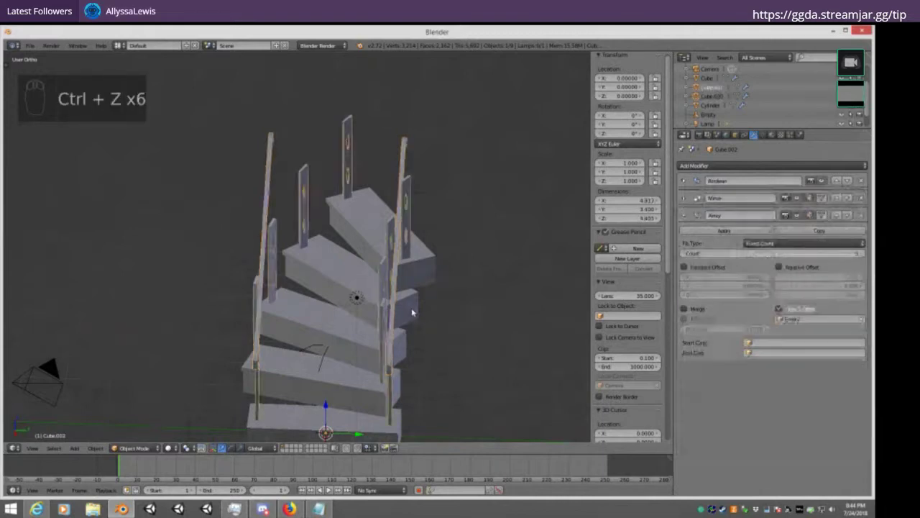
key("ctrl+z")
key("ctrl+z")
key("ctrl+z")
key("ctrl+z")
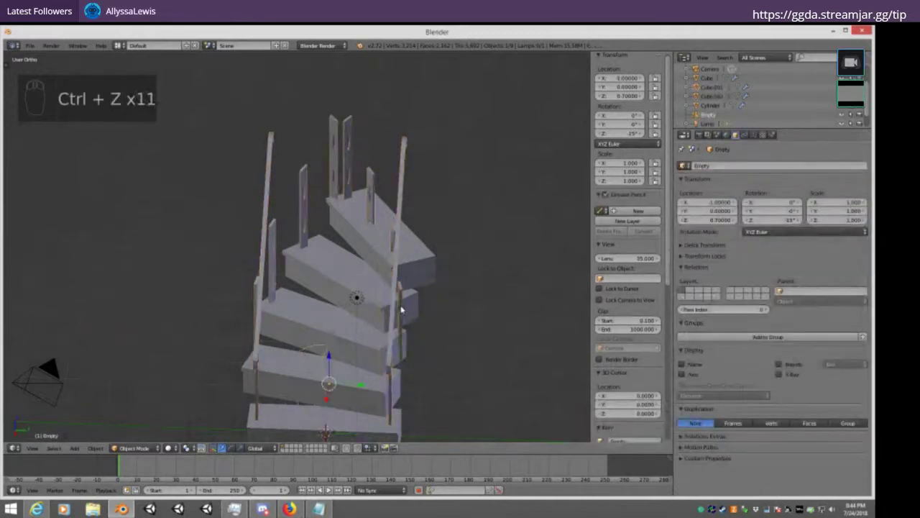
key("ctrl+z")
Examine the straight staircase and its railings from several angles
middle_click_drag(407, 314, 411, 294)
middle_click_drag(518, 392, 379, 354)
right_click(288, 320)
right_click(284, 315)
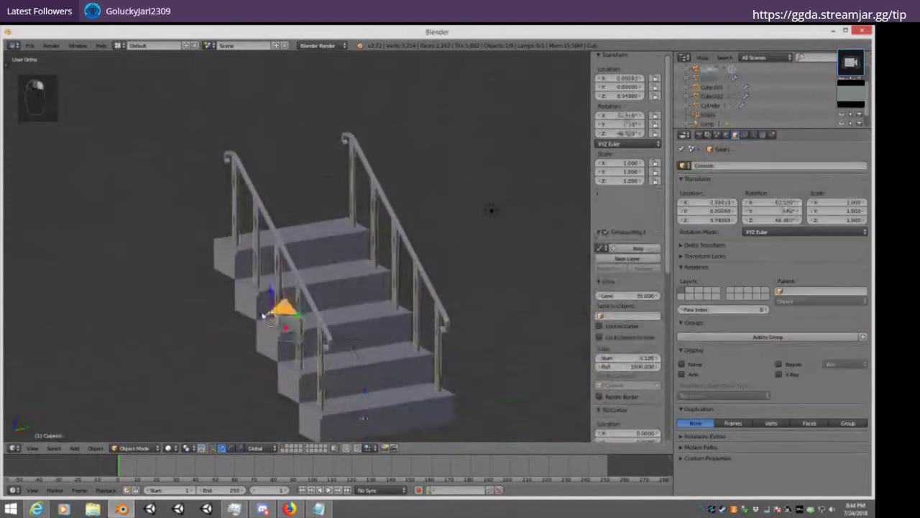
middle_click_drag(395, 225, 432, 214)
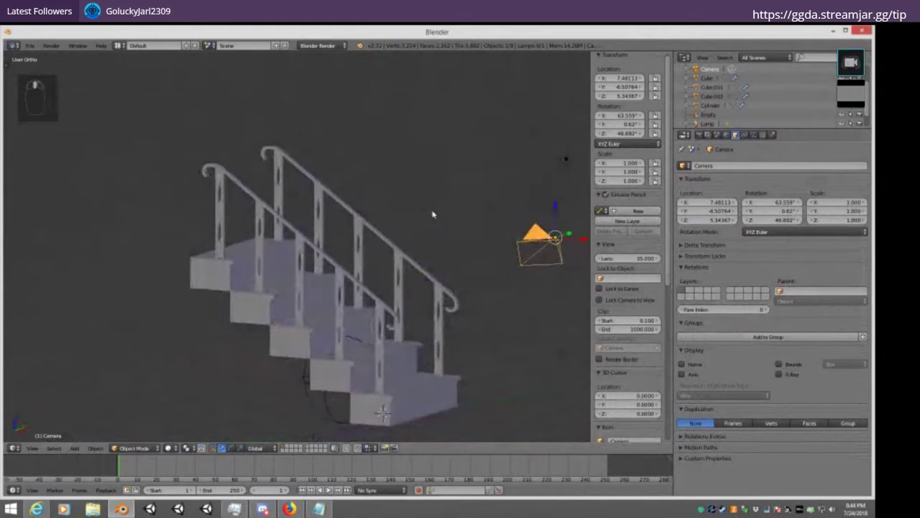
scroll(452, 265, "down", 3)
middle_click_drag(452, 264, 471, 277)
scroll(396, 289, "up", 3)
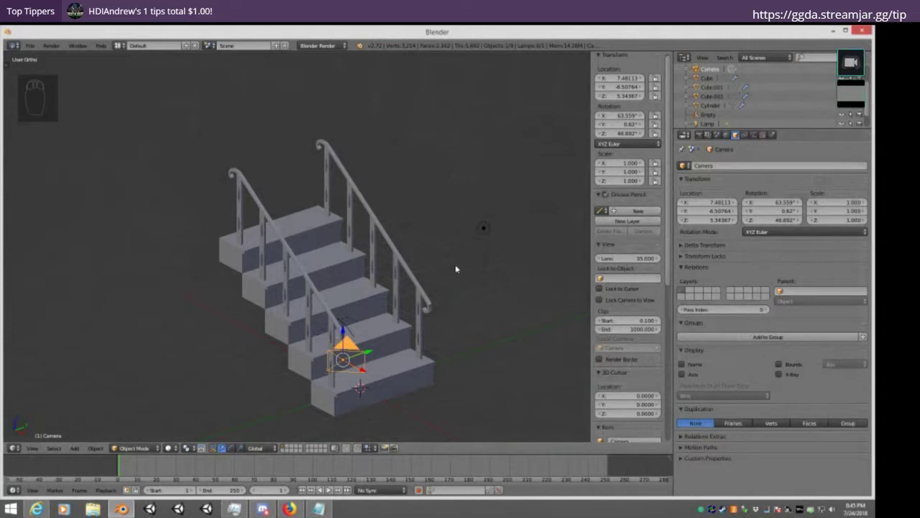
Select the camera and check how the staircase is framed in camera view
key("KP_0")
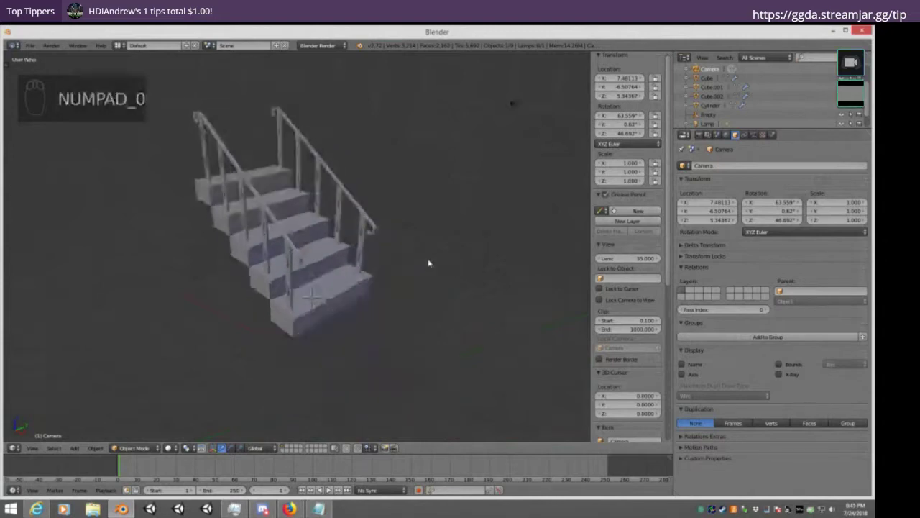
key("KP_0")
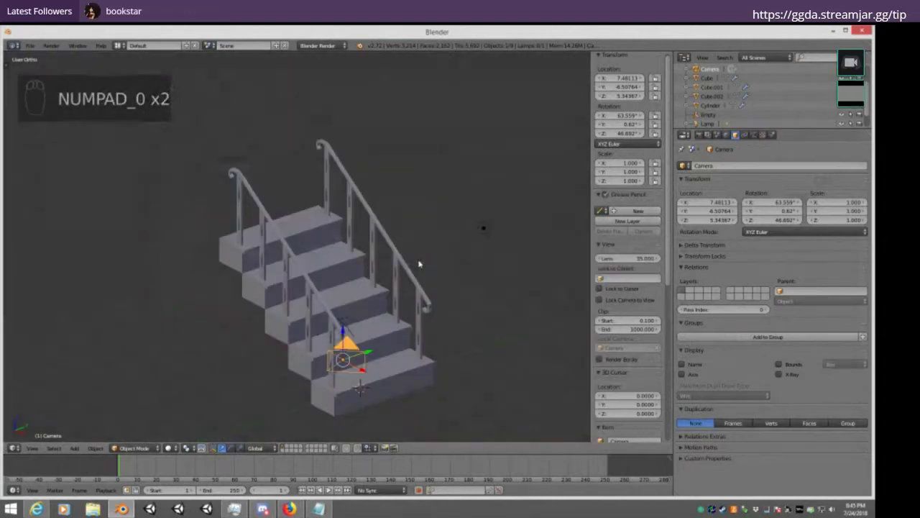
middle_click_drag(396, 255, 422, 323)
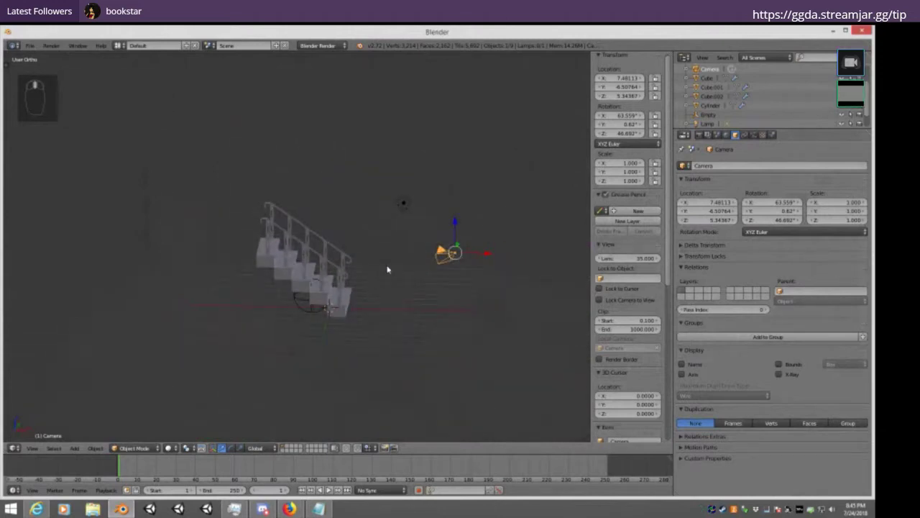
middle_click_drag(387, 263, 370, 276)
scroll(389, 284, "up", 2)
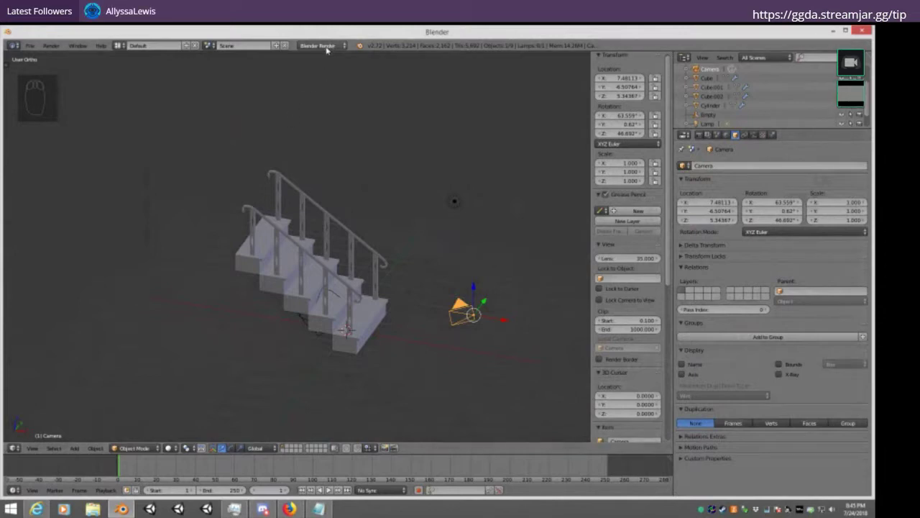
right_click(462, 314, "shift")
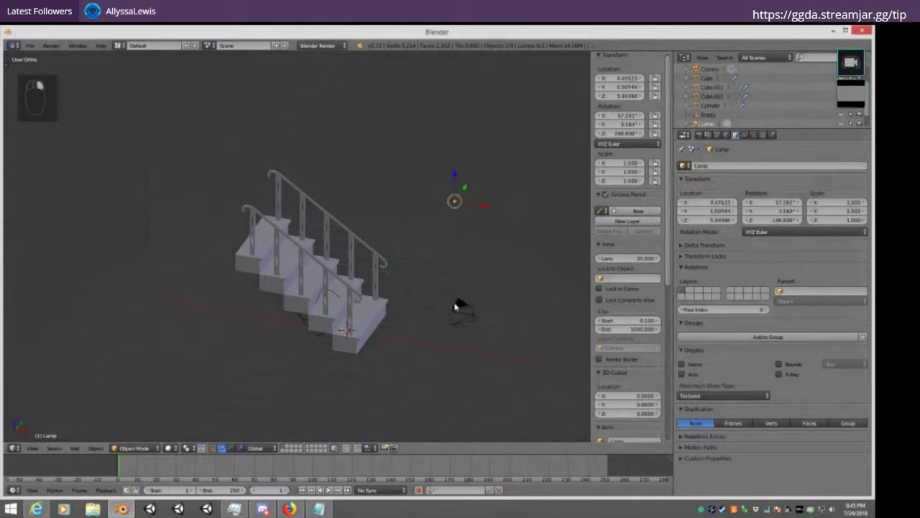
right_click(458, 309)
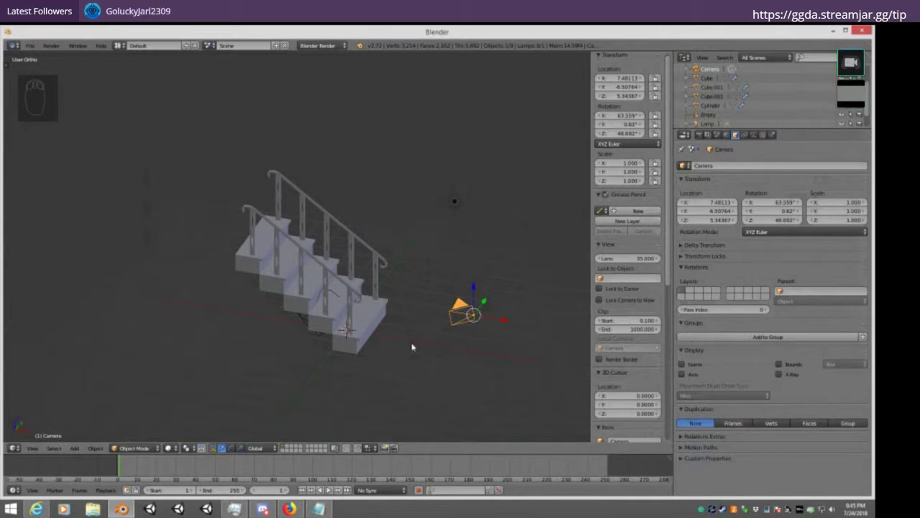
key("KP_0")
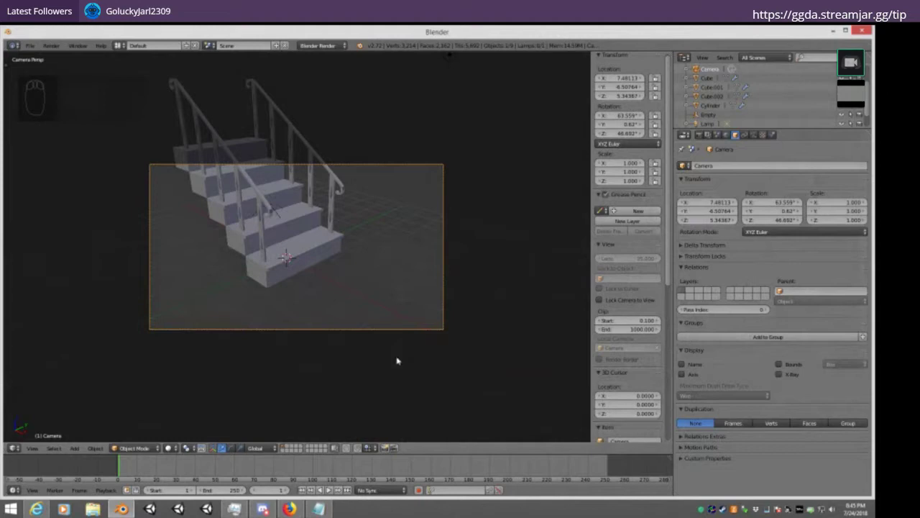
Move the camera along each axis to about X 5.20, Y -1.81 and Z 3.53, closer to the front of the staircase
key("KP_1")
key("g")
key("x")
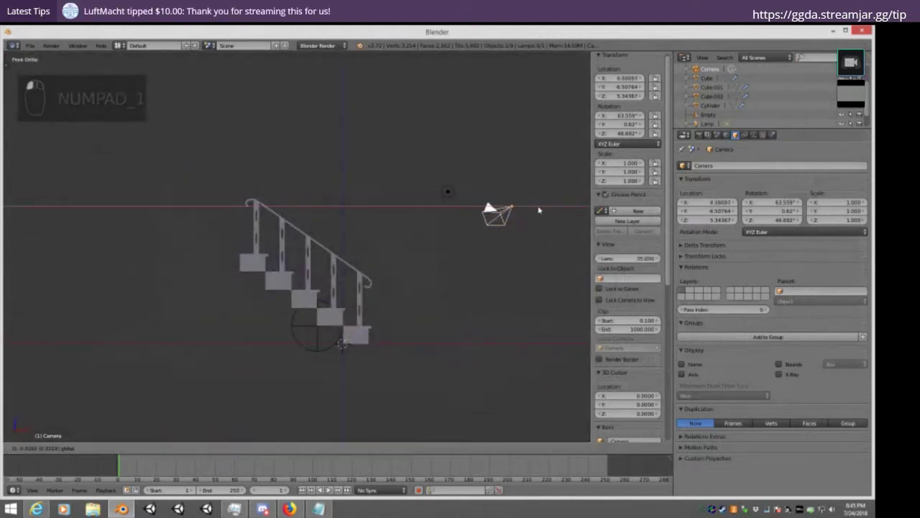
left_click(497, 216)
middle_click_drag(497, 215, 421, 251)
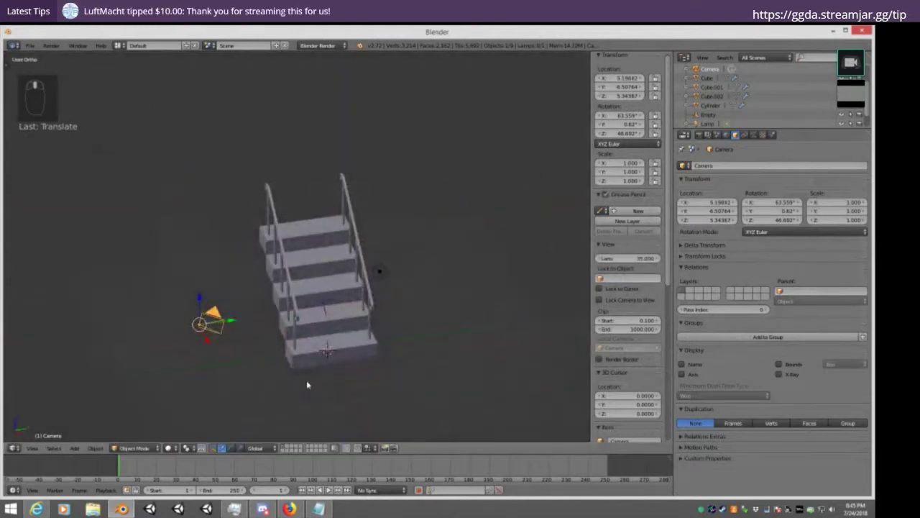
key("g")
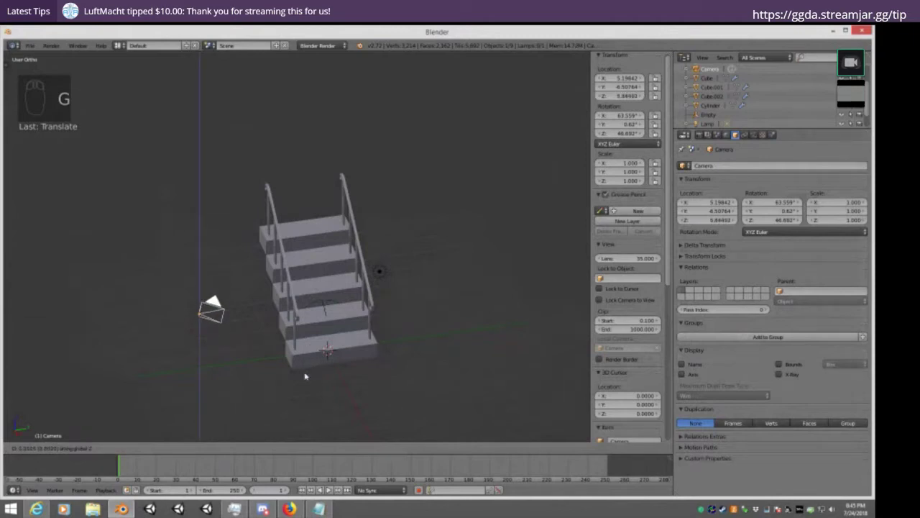
left_click(309, 423)
key("g")
key("y")
left_click(387, 361)
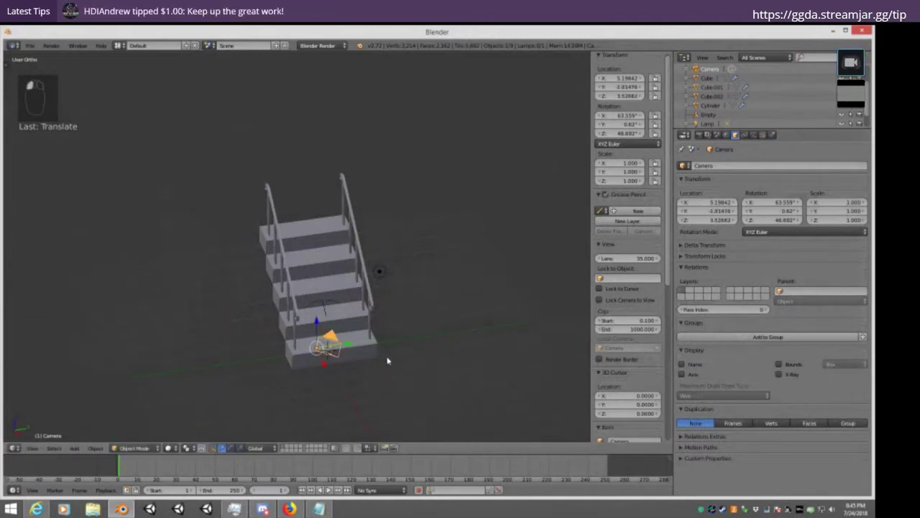
Rotate the camera in the top view to about 78° about Z so it faces the staircase
key("KP_7")
key("r")
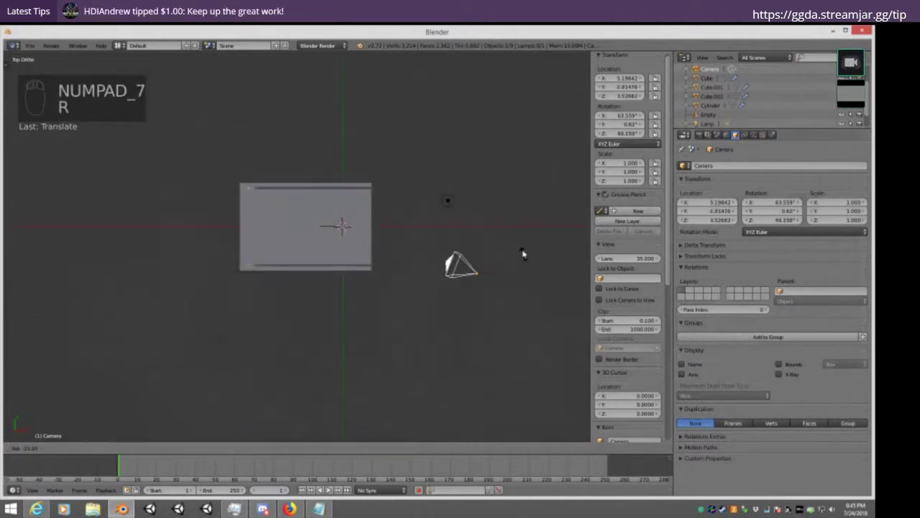
left_click(518, 255)
Fly the camera back to about X 11.53, Y -7.35, Z 6.03 so the whole staircase fits in the camera frame
key("KP_0")
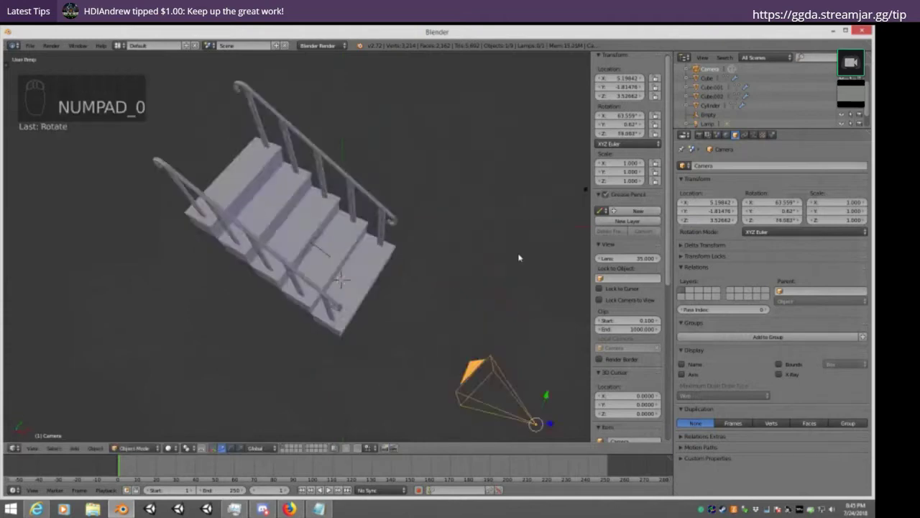
key("shift+f")
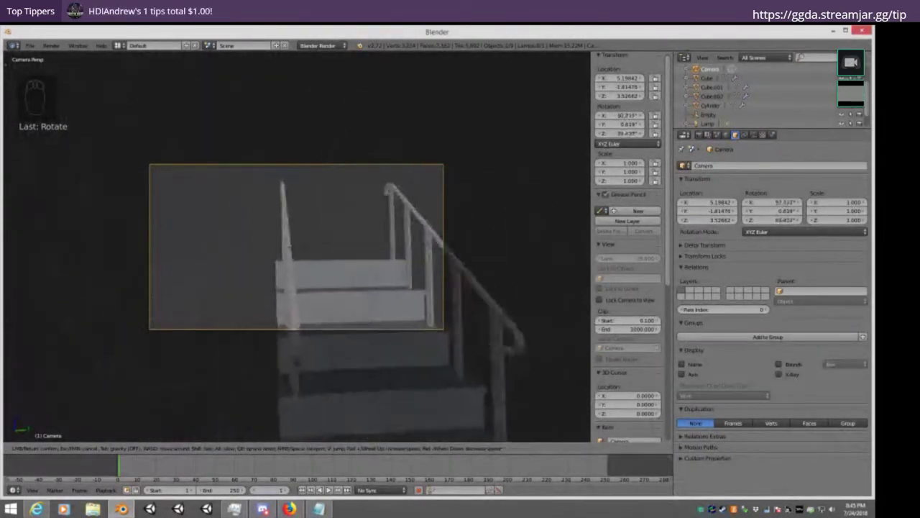
key("s")
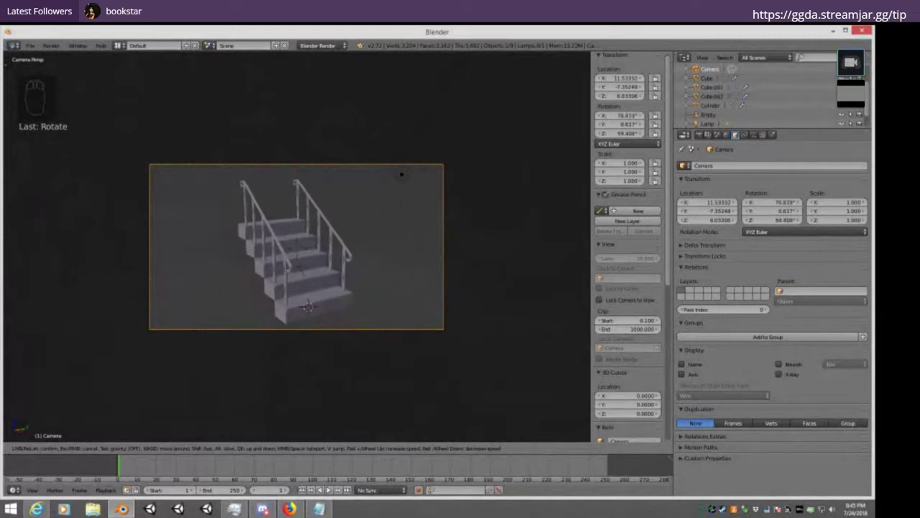
left_click(297, 249)
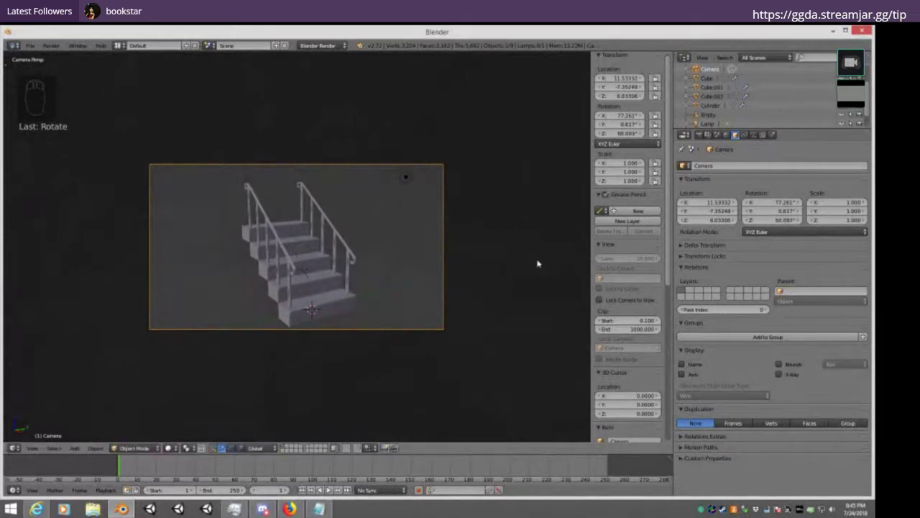
key("KP_0")
key("KP_0")
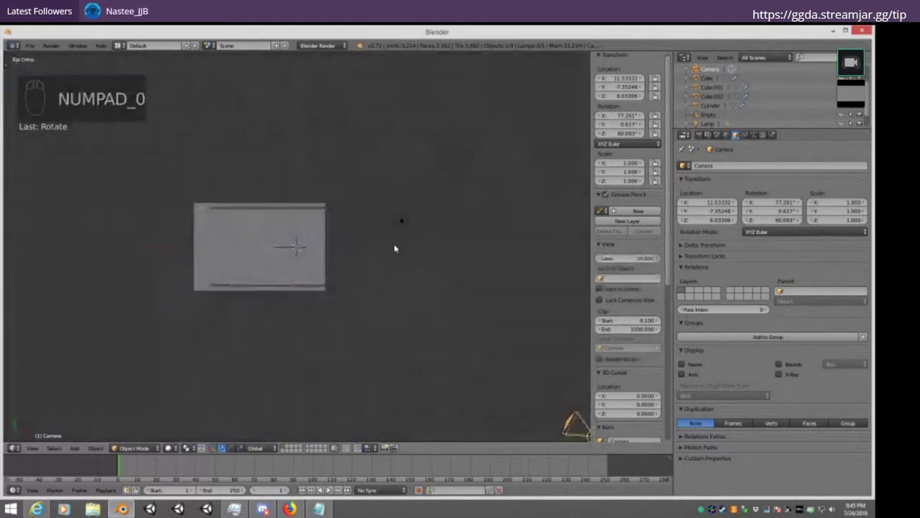
Select the lamp beside the staircase and open its light settings
right_click(417, 178)
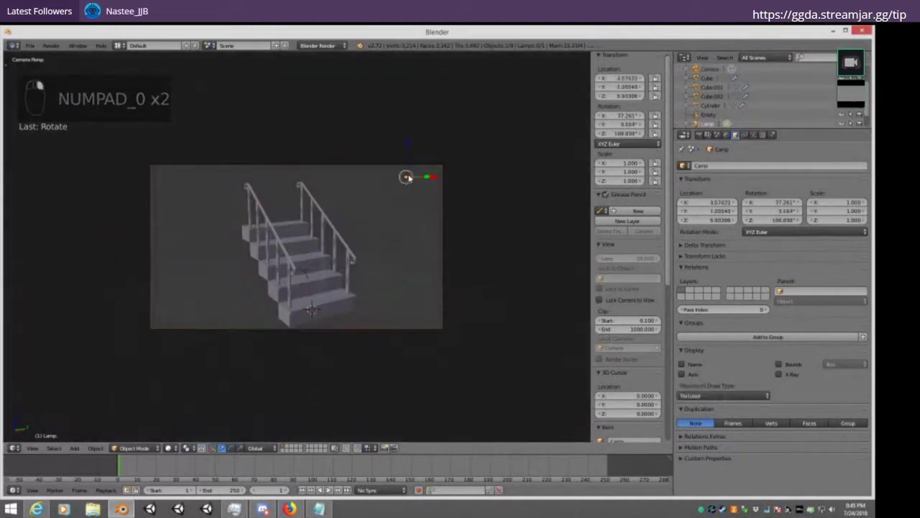
middle_click_drag(505, 187, 461, 211)
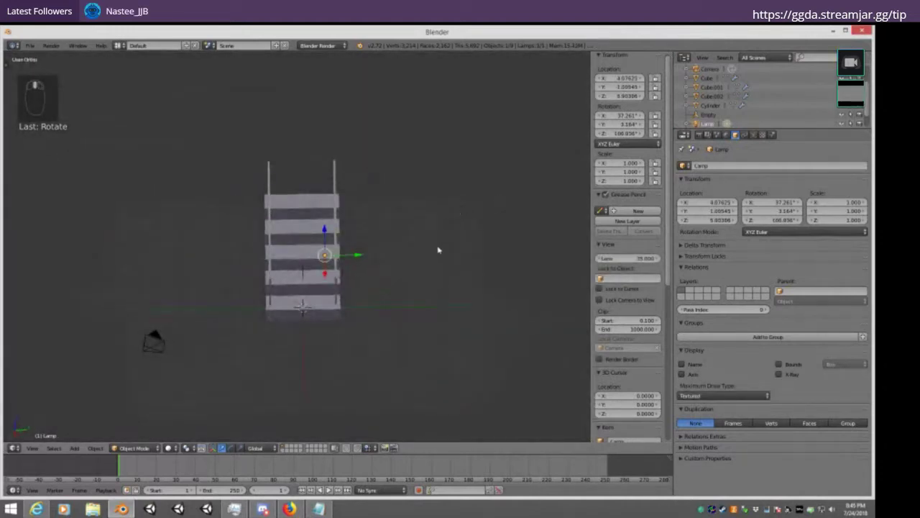
key("KP_7")
mouse_move(417, 269)
middle_mouse_down("shift")
mouse_move(421, 295)
mouse_move(413, 269)
mouse_move(403, 273)
middle_mouse_up("shift")
left_click(755, 135)
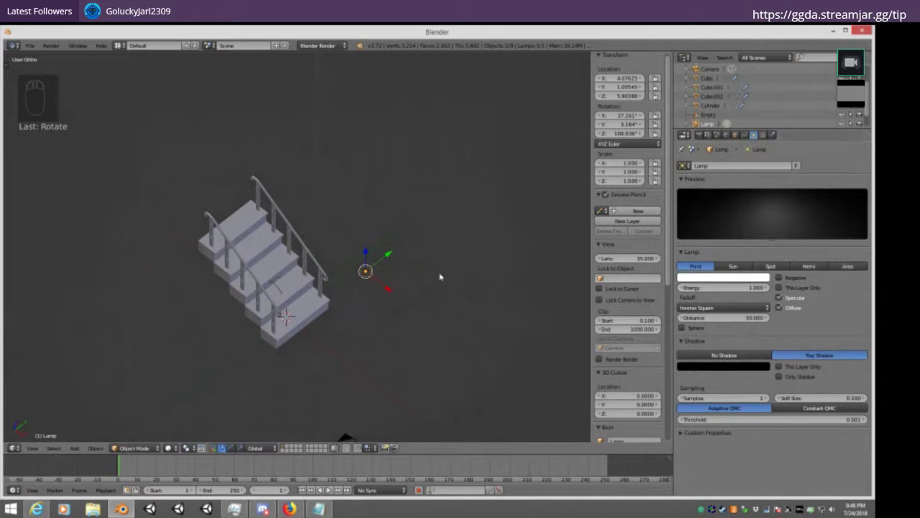
Move the lamp along the Y axis to about 3.73, farther from the staircase
middle_click_drag(386, 290, 391, 314)
left_click(391, 244)
key("KP_7")
Duplicate the lamp and place the copy across the staircase at about X 1.08, Y -4.27
key("shift+d")
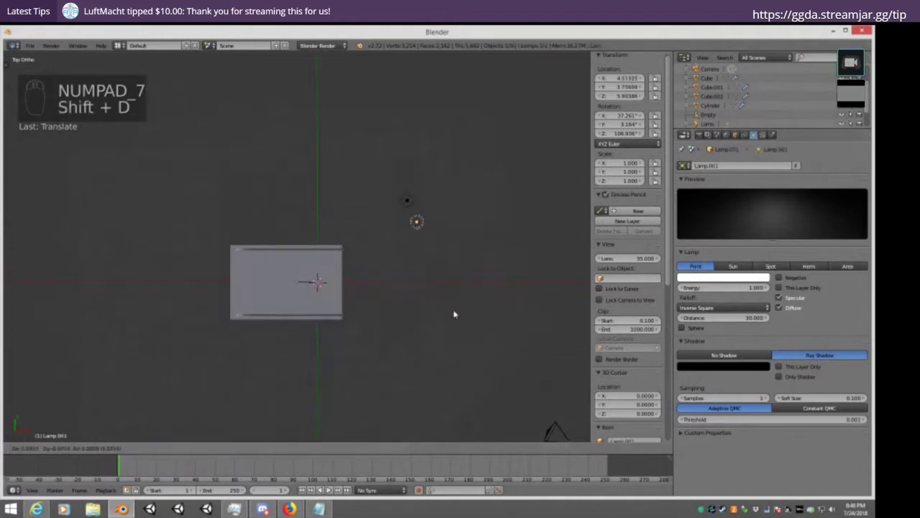
left_click(436, 436)
middle_click_drag(487, 369, 438, 285)
key("KP_7")
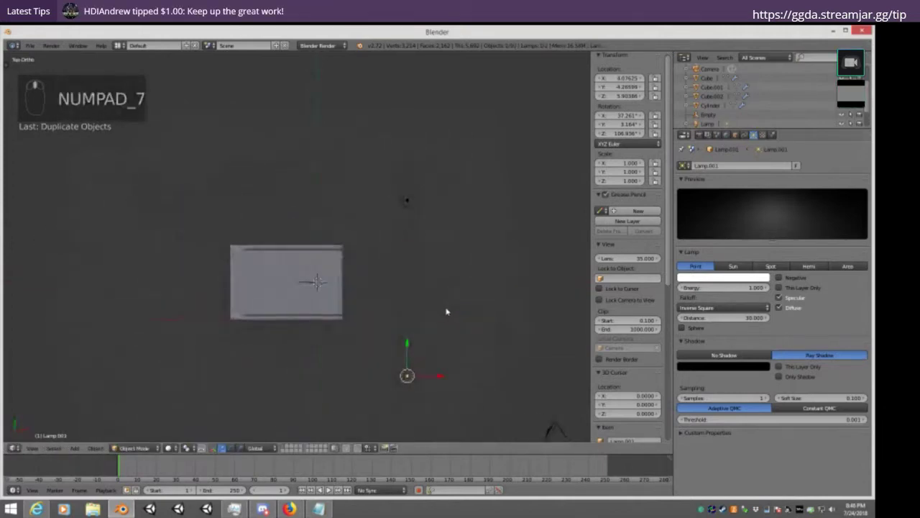
left_click_drag(439, 375, 376, 376)
middle_click_drag(376, 376, 368, 325)
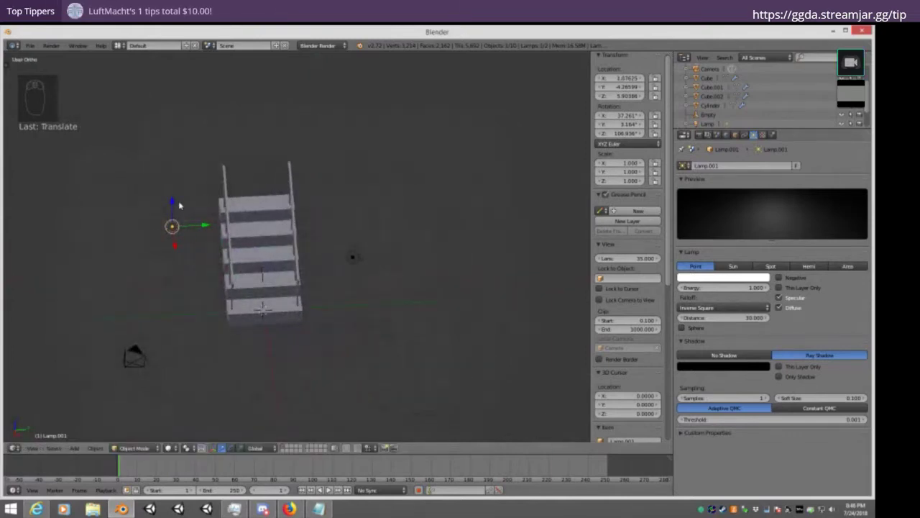
middle_click_drag(187, 209, 267, 223)
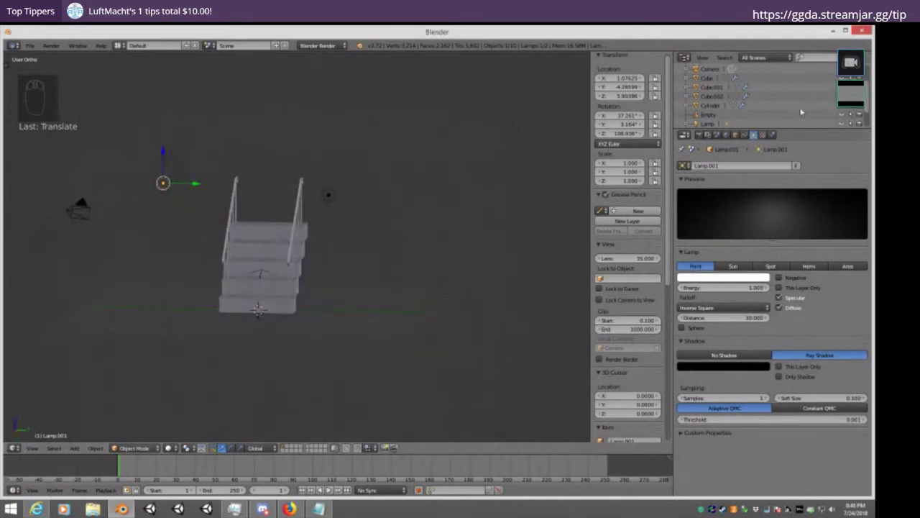
Look through the object settings of the lamp copy, bottom step and camera, and view the world settings
left_click(736, 135)
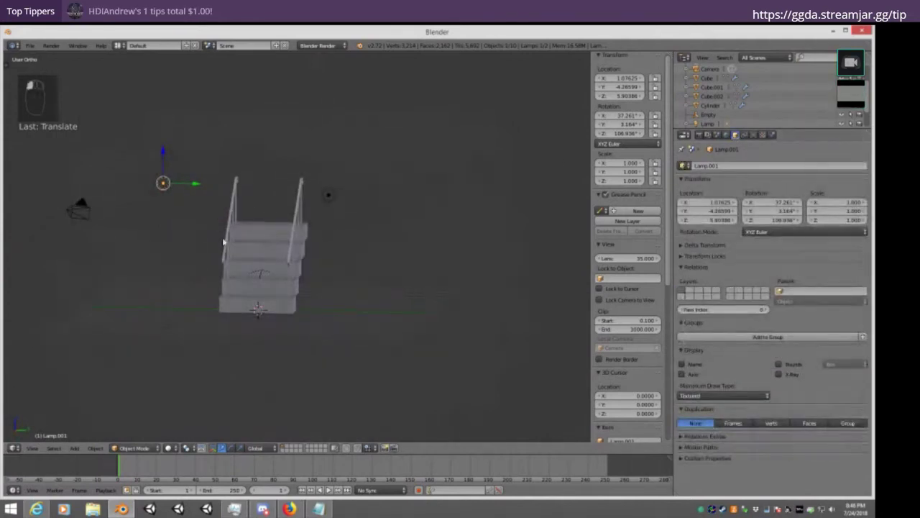
middle_click_drag(226, 242, 272, 251)
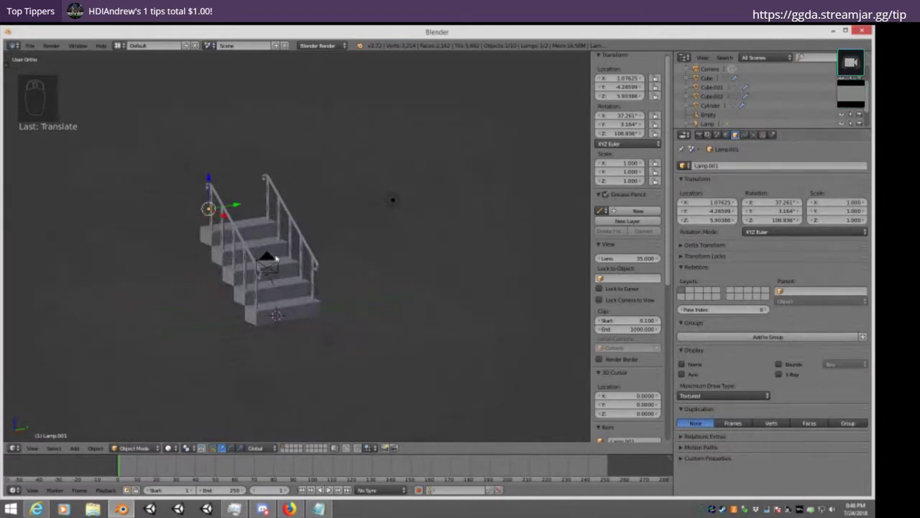
right_click(281, 317)
middle_click_drag(345, 259, 123, 251)
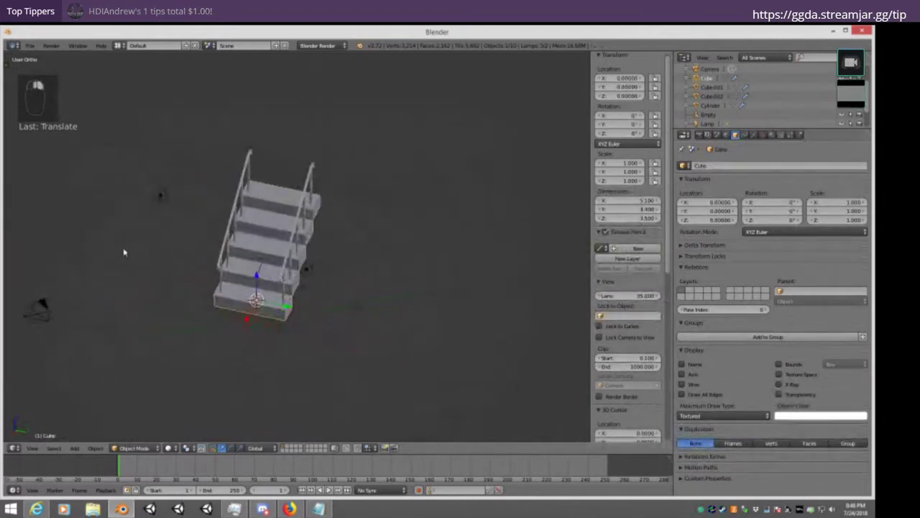
right_click(161, 196)
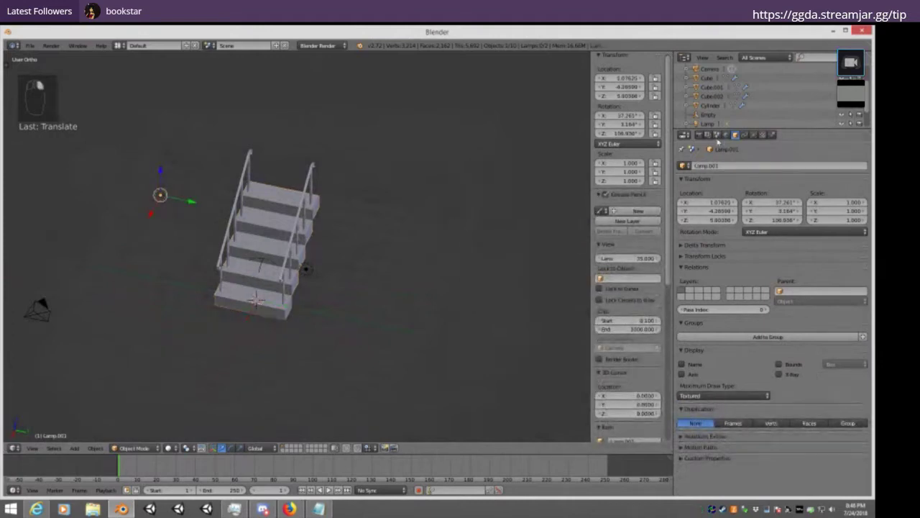
right_click(41, 306)
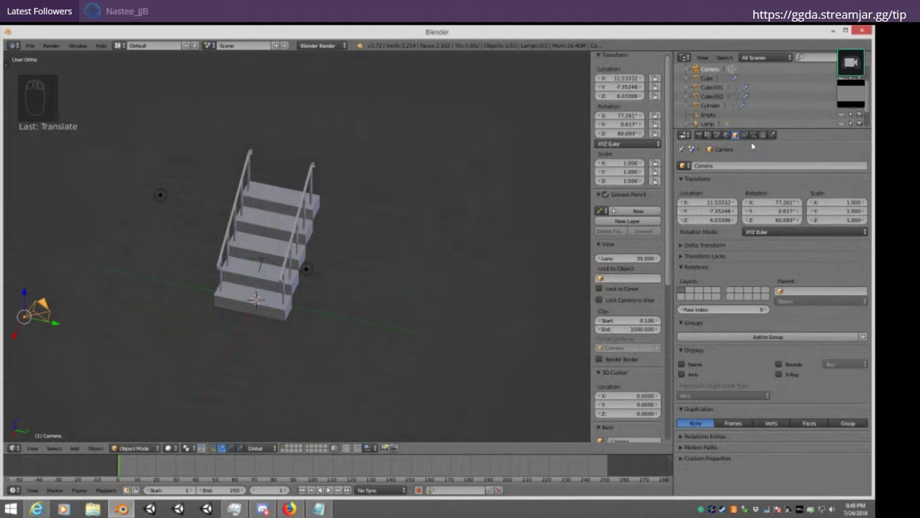
left_click(727, 134)
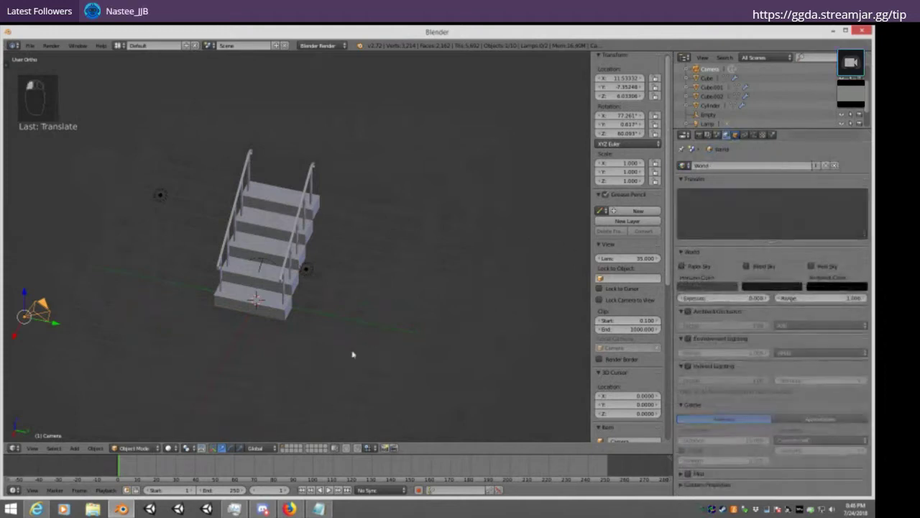
middle_click_drag(275, 334, 314, 304)
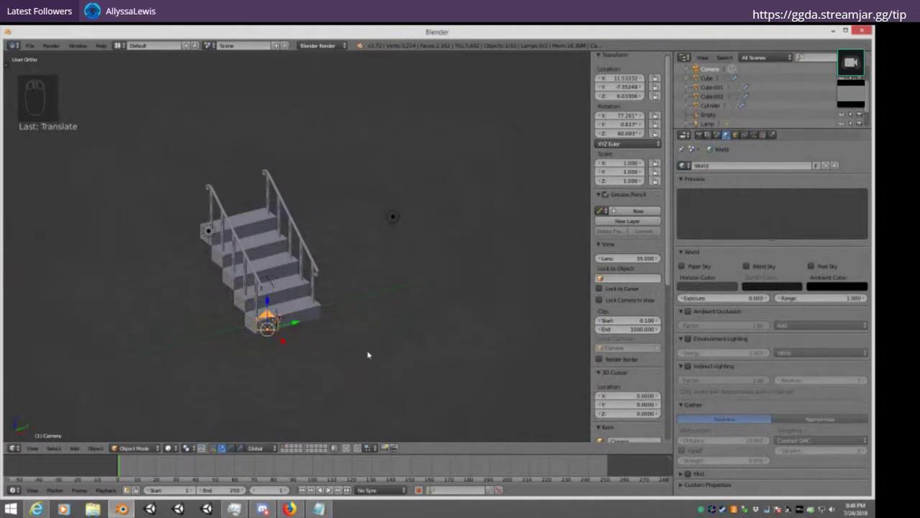
Delete the duplicated lamp beside the staircase
right_click(207, 236)
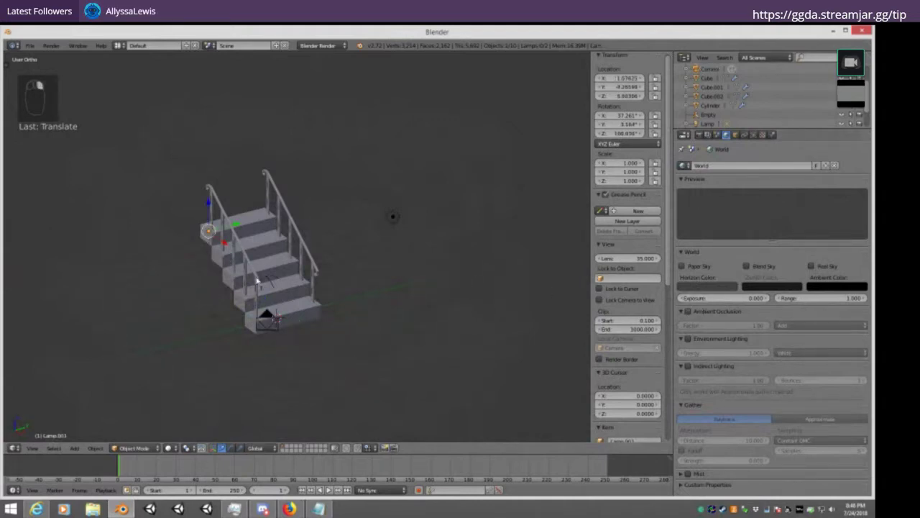
key("x")
left_click(286, 252)
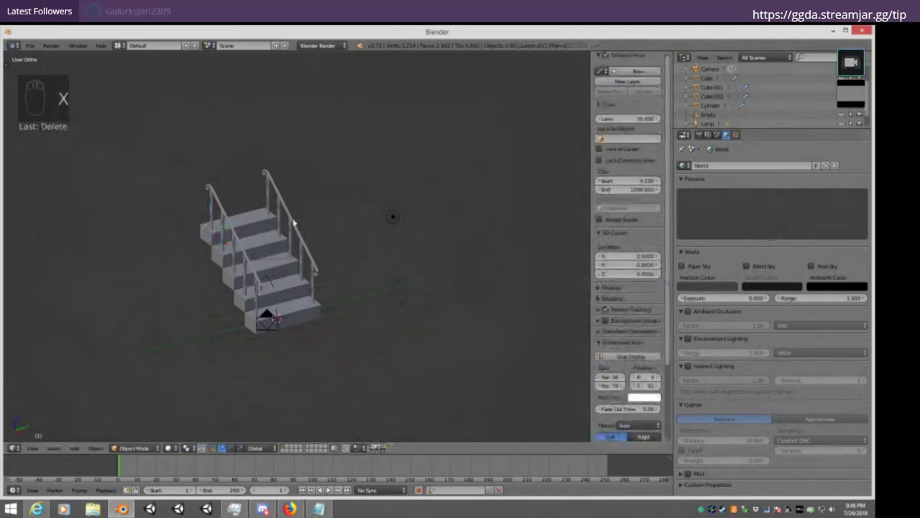
Render the staircase image from the camera view and return to the 3D view
key("KP_0")
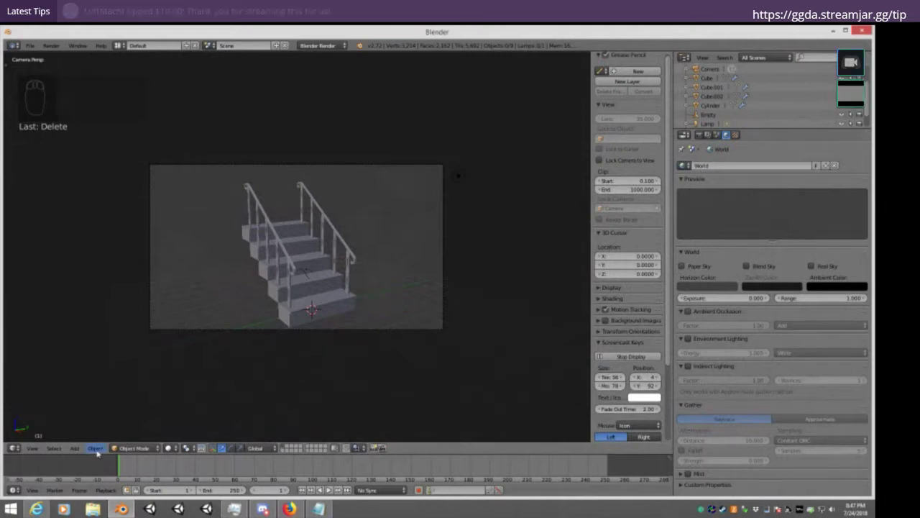
left_click(77, 45)
mouse_move(49, 47)
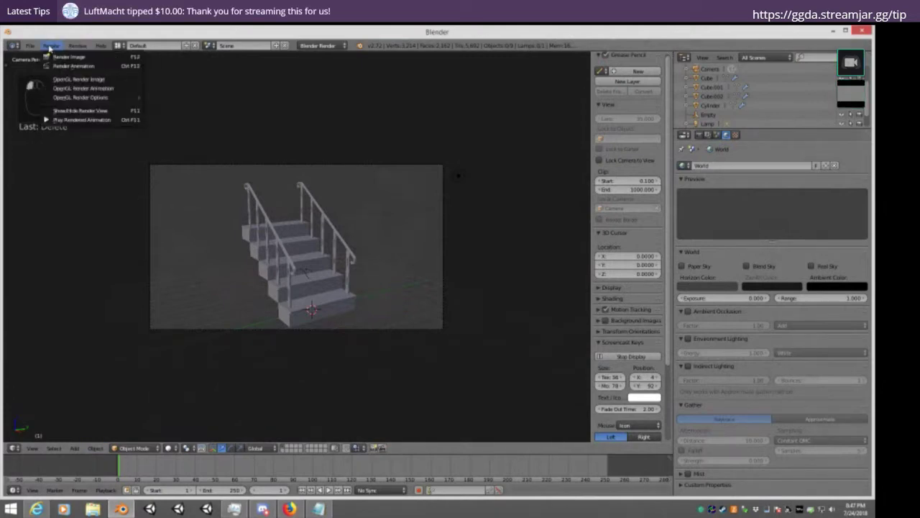
left_click(87, 57)
key("Escape")
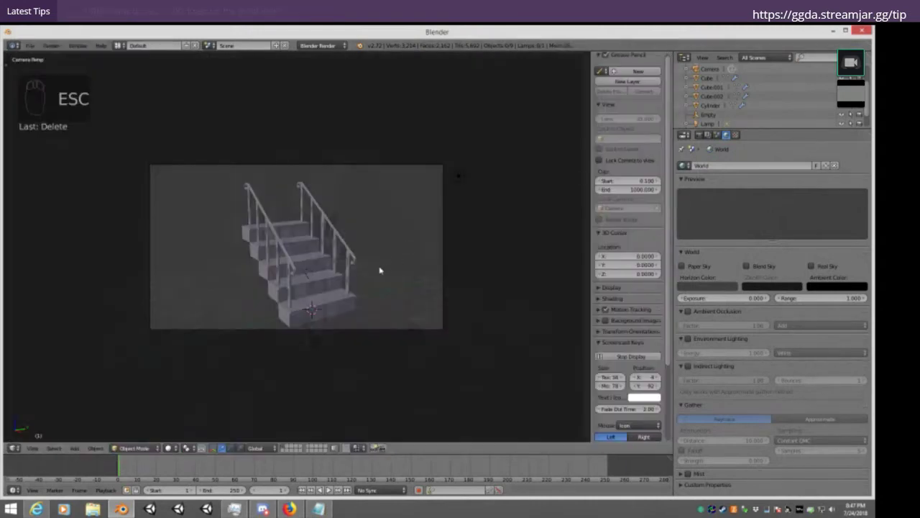
Unhide the sphere near the bottom of the stairs and hide it again
left_click(703, 69)
scroll(734, 92, "down", 2)
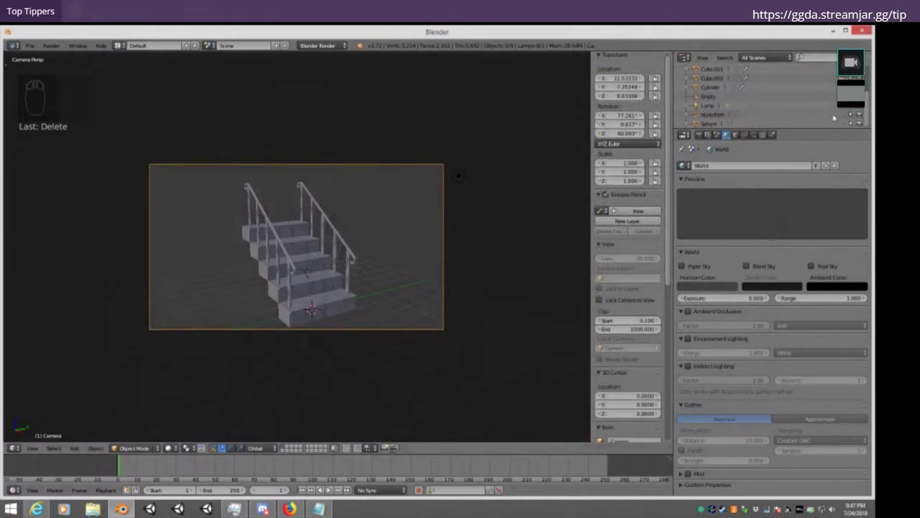
left_click(710, 124)
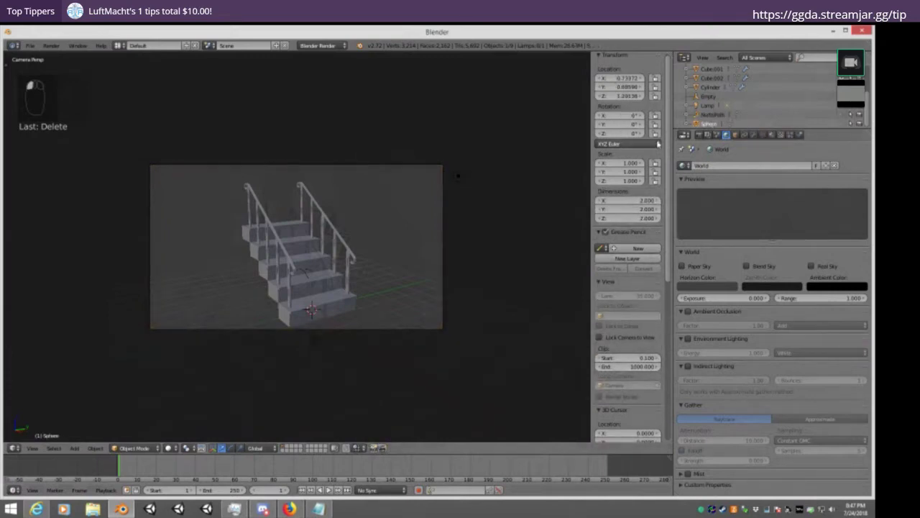
left_click(842, 124)
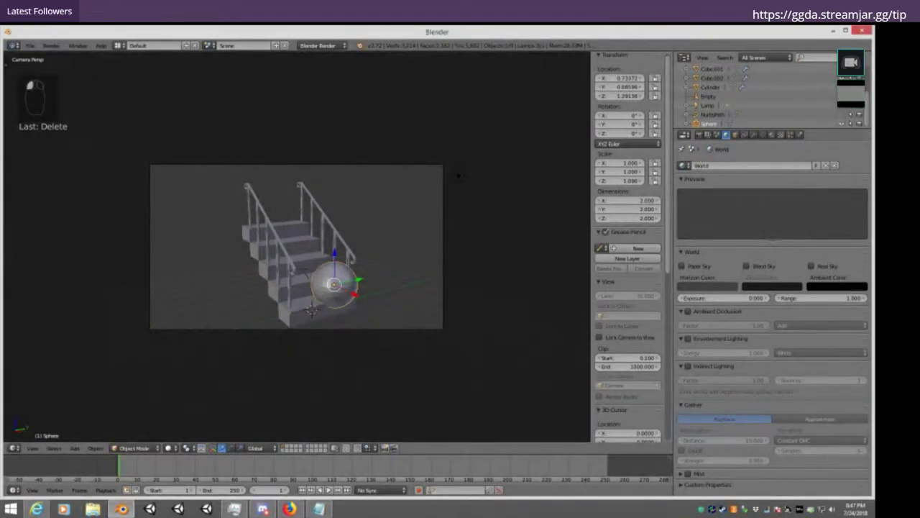
left_click(458, 176)
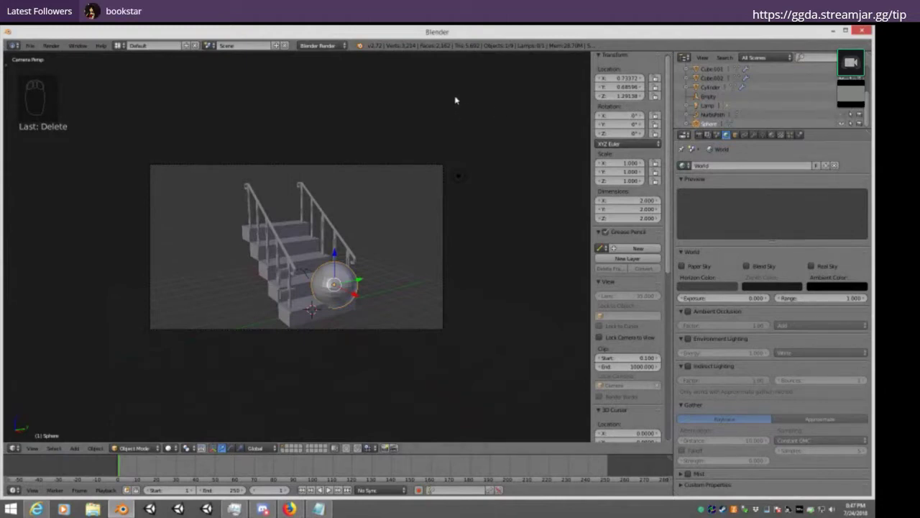
key("b")
left_click_drag(451, 91, 597, 108)
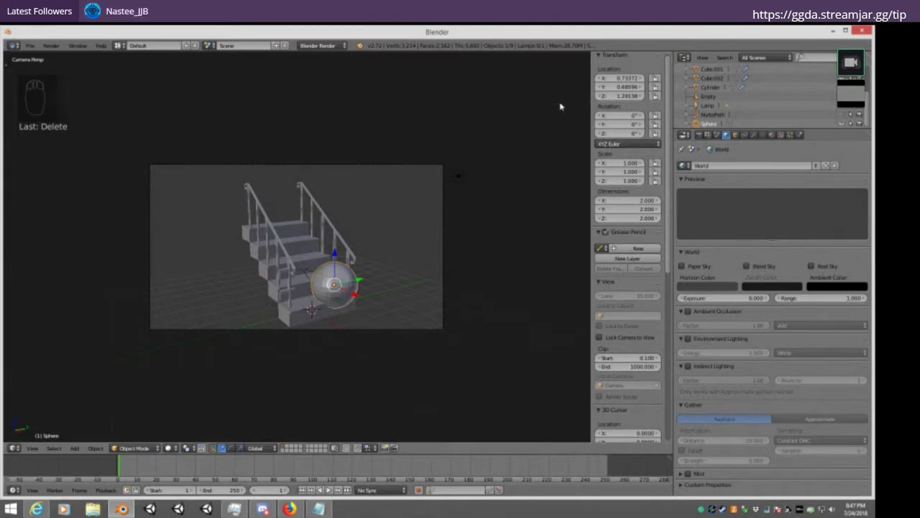
left_click(840, 125)
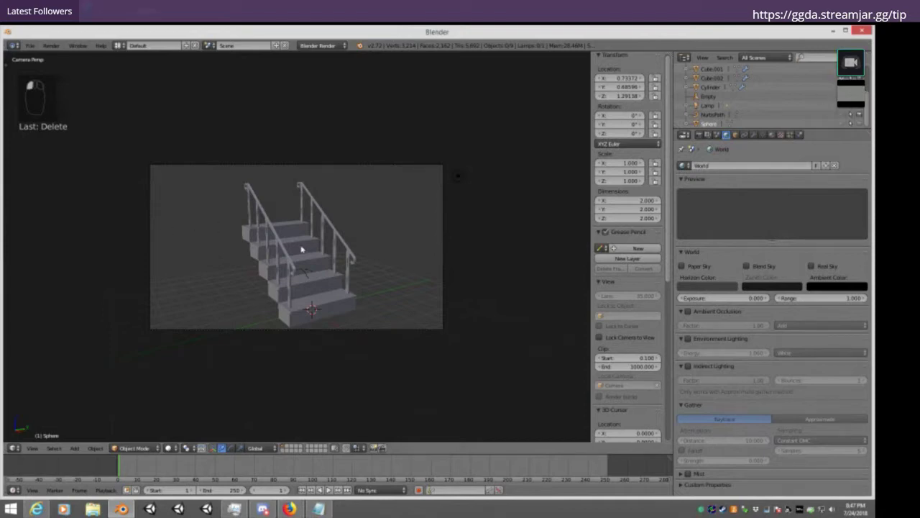
Render the camera view again with the single lamp and close the render
key("KP_0")
key("KP_0")
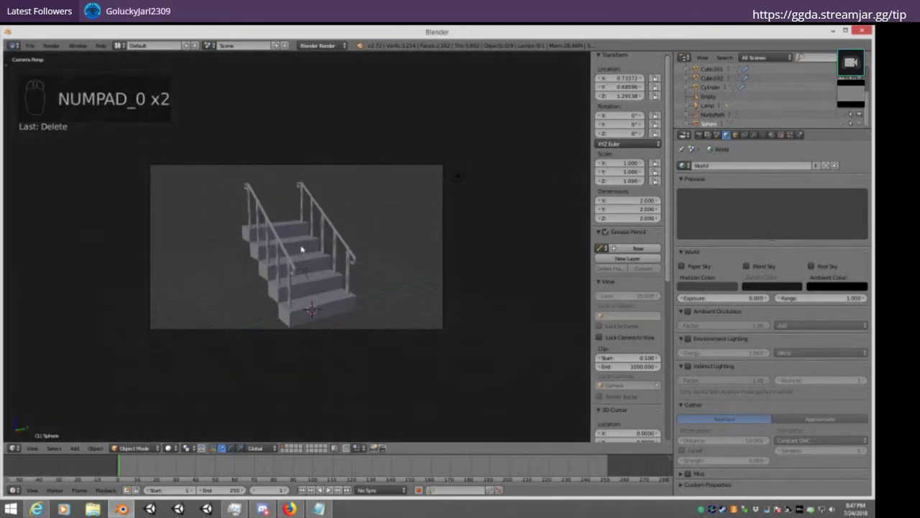
key("F12")
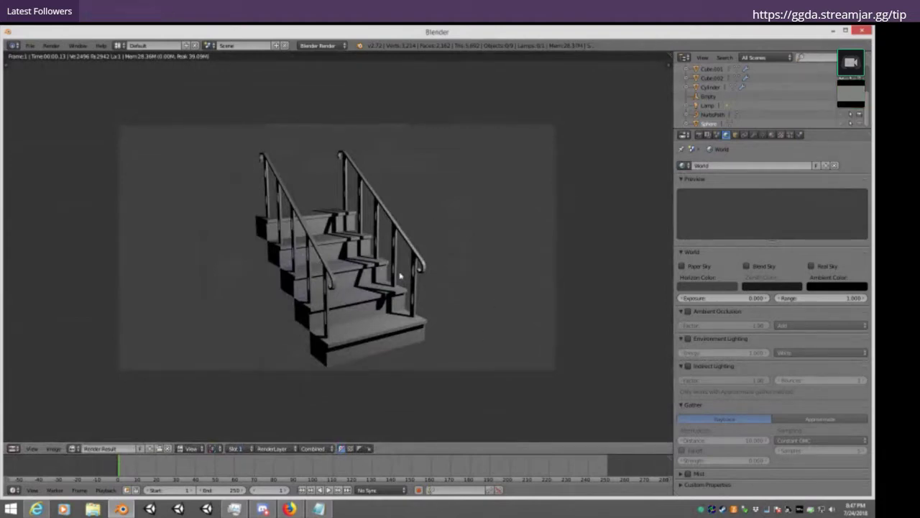
key("Escape")
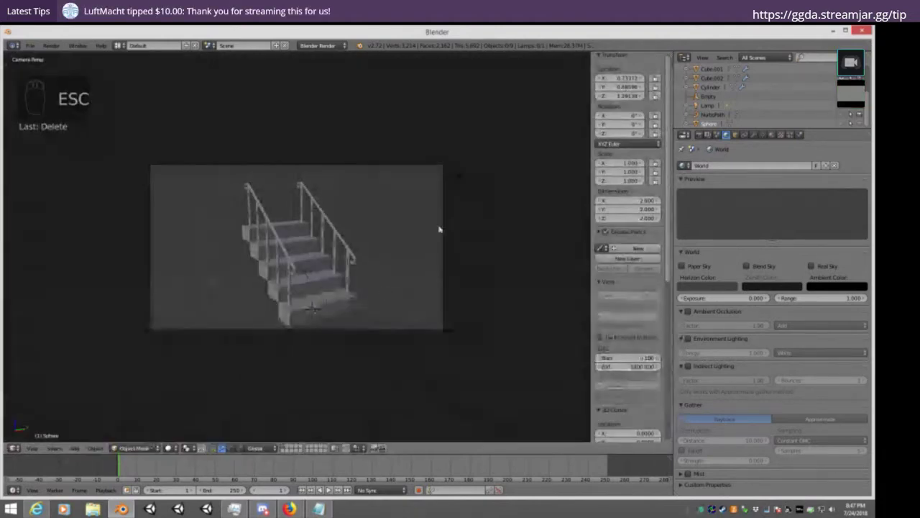
Duplicate the lamp to the opposite side of the staircase at about X 2.08, Y -4.27, and render the scene
key("KP_7")
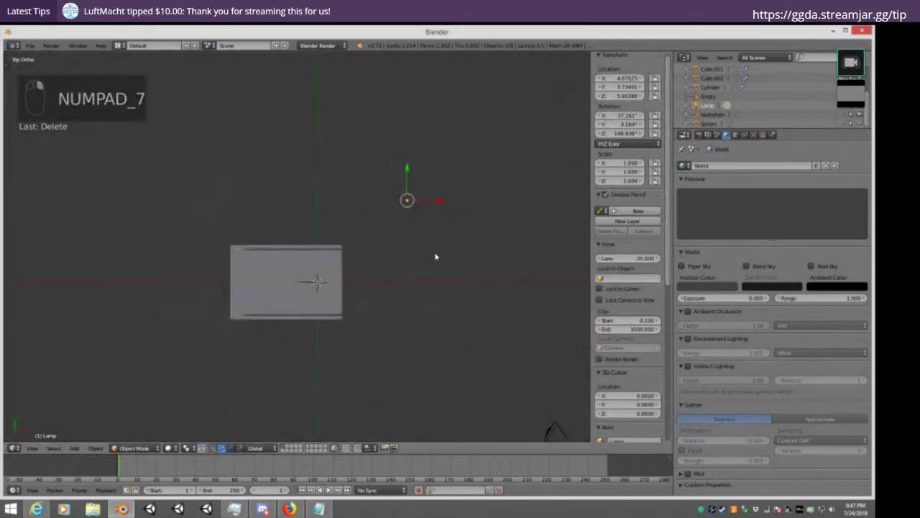
key("shift+d")
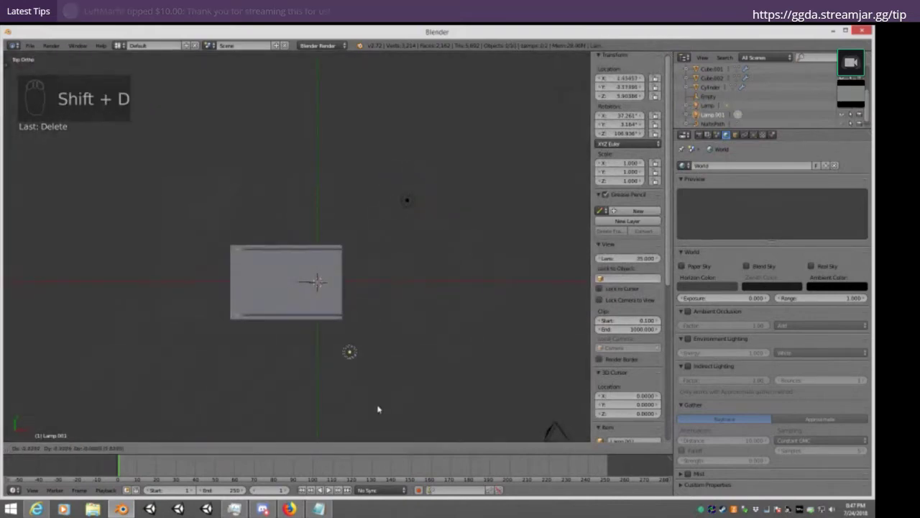
left_click(392, 412)
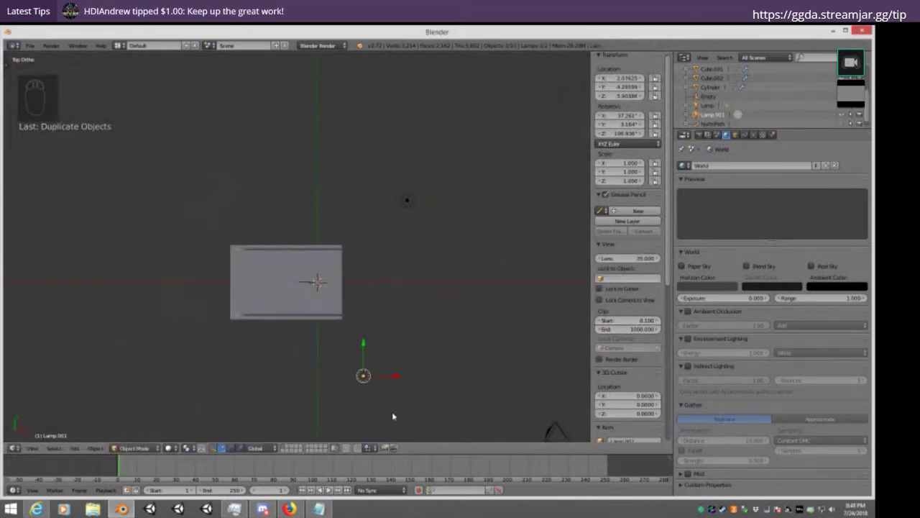
key("F12")
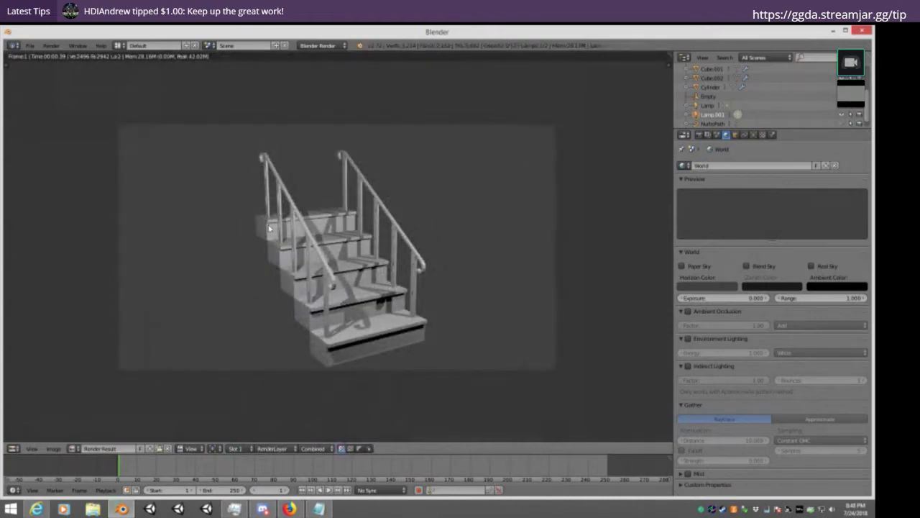
Enable ambient occlusion for the world with a factor of 0.05 and render the staircase again
left_click(754, 135)
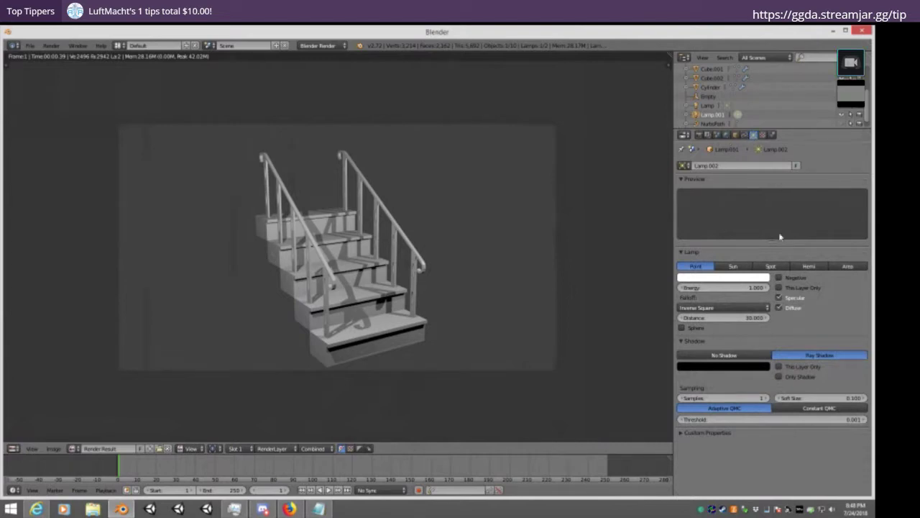
left_click(726, 136)
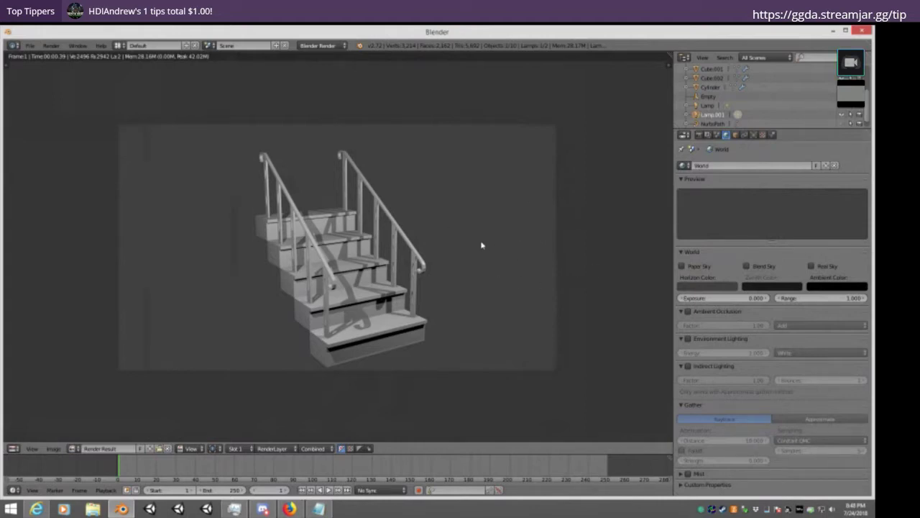
left_click(688, 312)
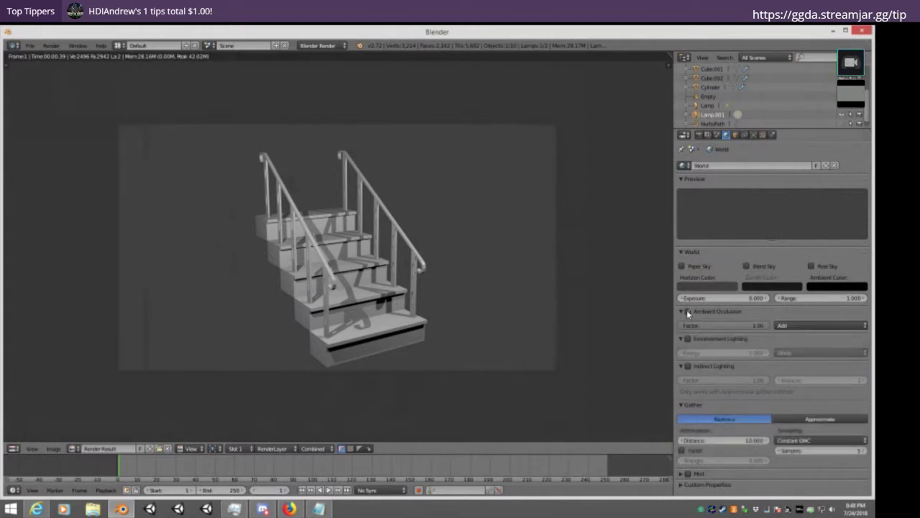
left_click(748, 327)
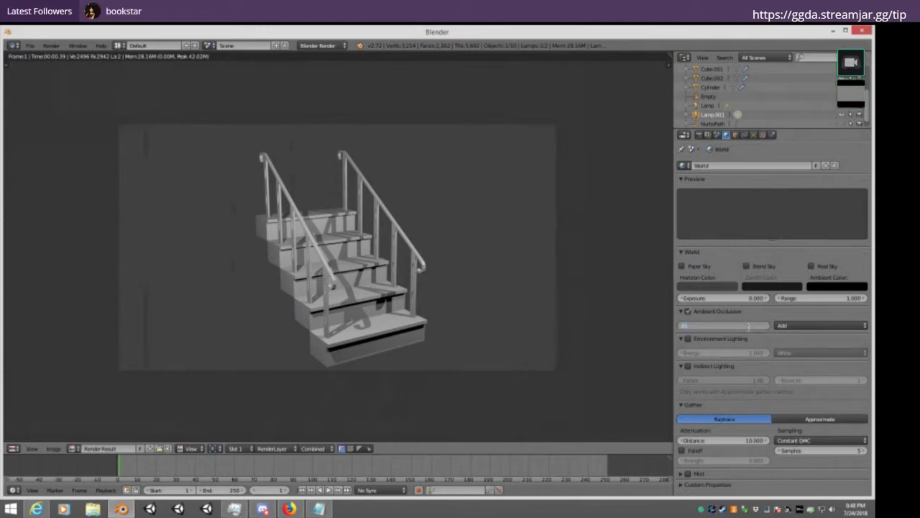
key("Return")
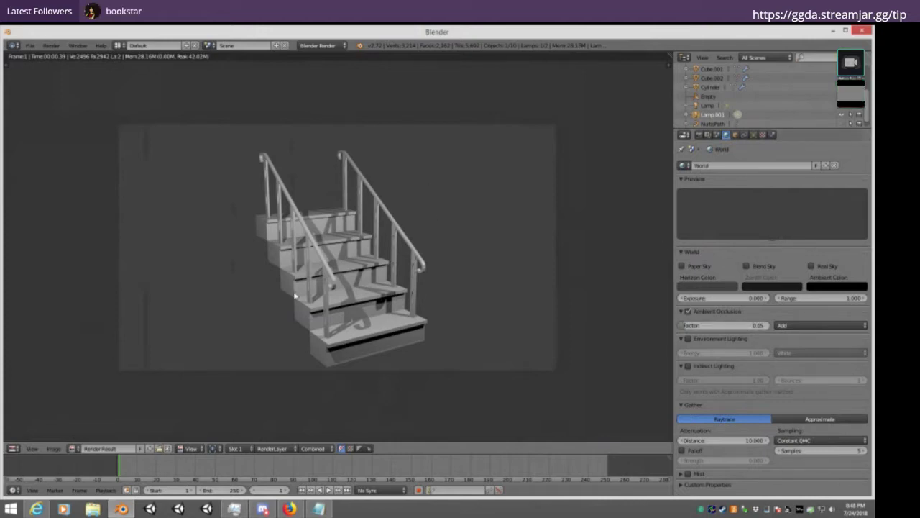
key("F12")
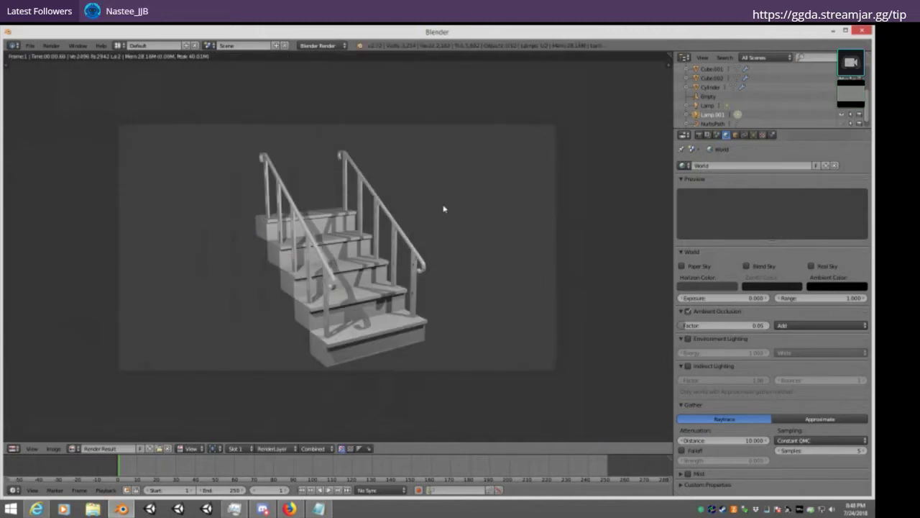
Delete the duplicated lamp beside the staircase and render the scene with the single remaining lamp
key("Escape")
key("x")
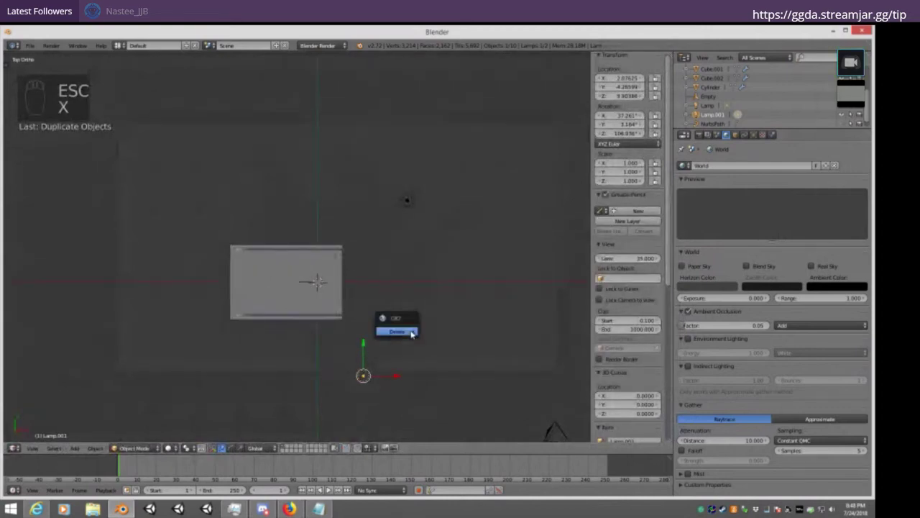
left_click(411, 331)
key("F12")
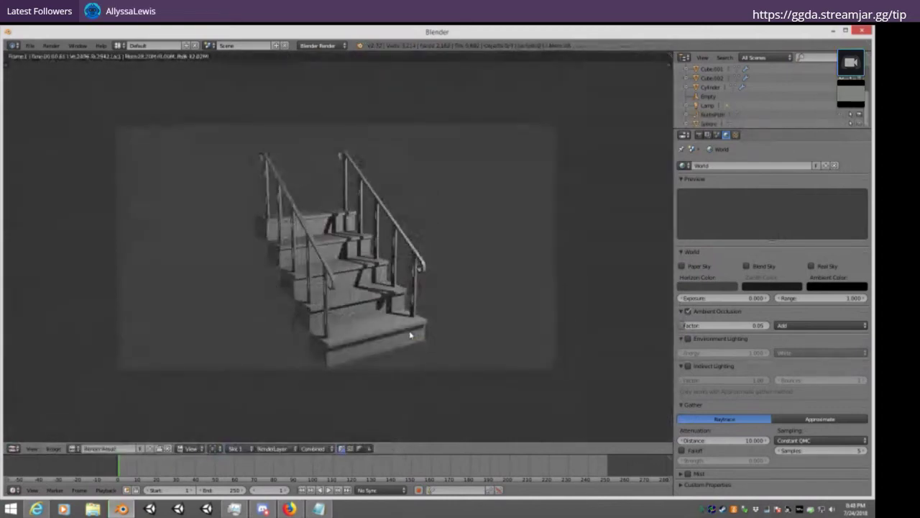
key("F12")
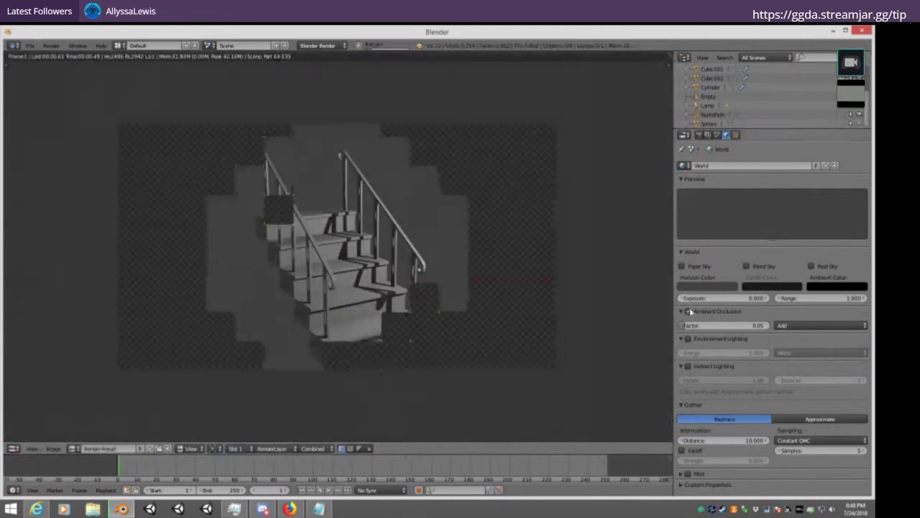
Compare renders of the staircase with ambient occlusion turned off and turned back on
key("ctrl+z")
key("F12")
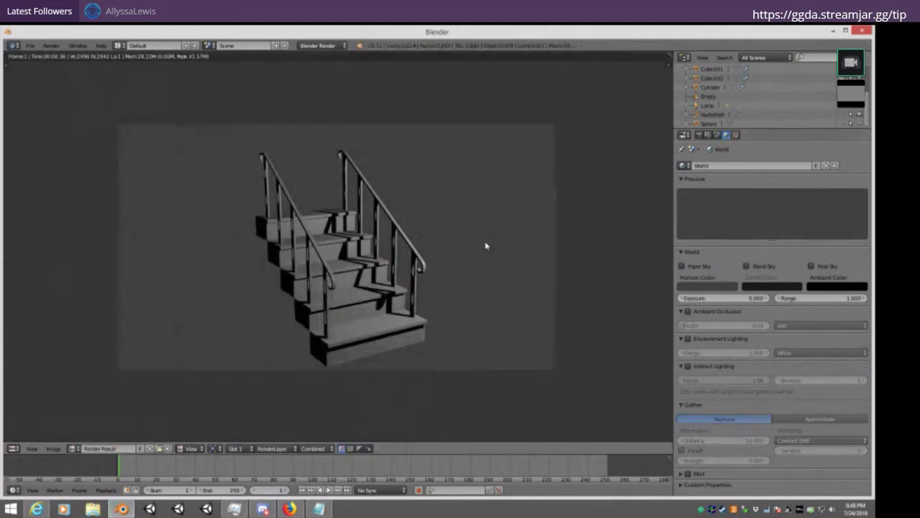
key("F12")
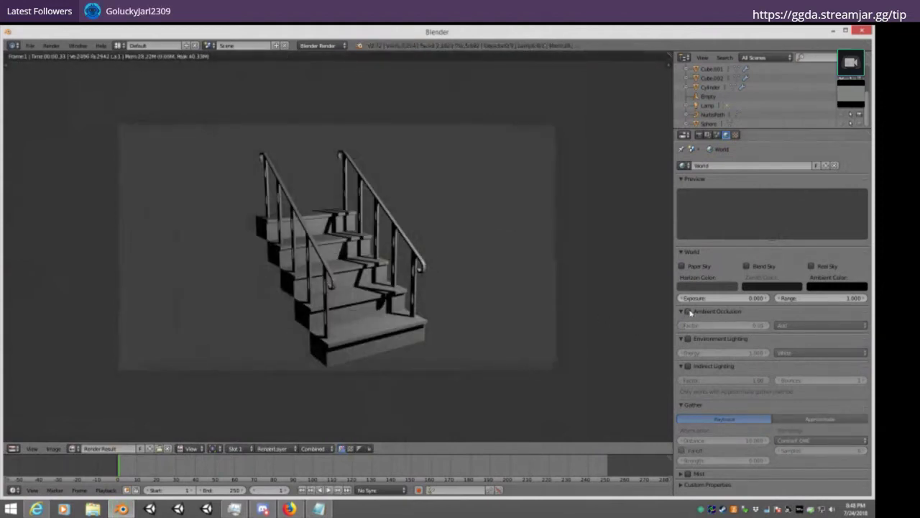
left_click(688, 311)
key("F12")
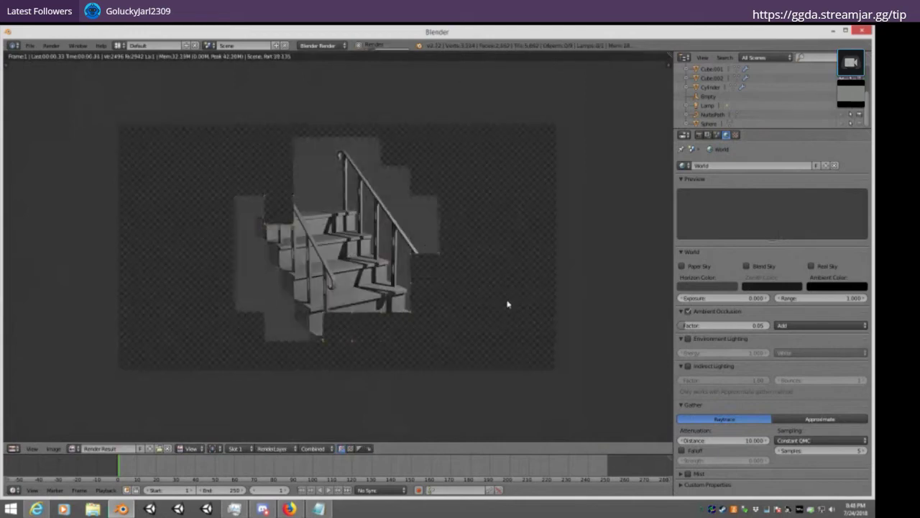
Try an ambient occlusion factor of 0.35, reduce it to 0.18, and render the staircase with each value
key("F12")
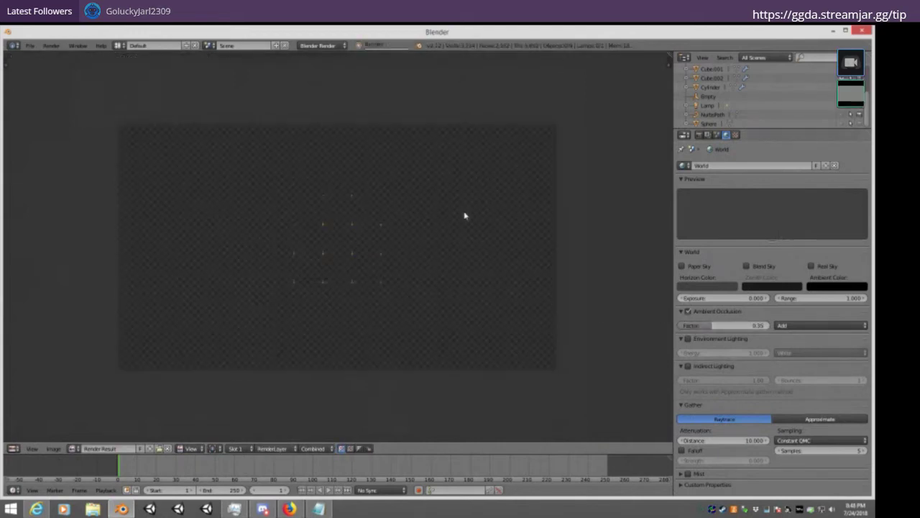
middle_click_drag(484, 223, 494, 231)
left_click_drag(694, 325, 643, 313)
key("F12")
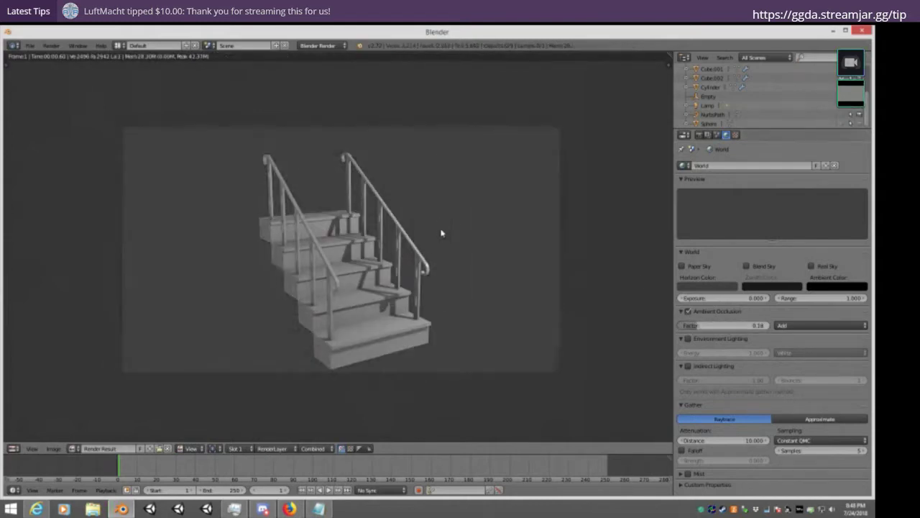
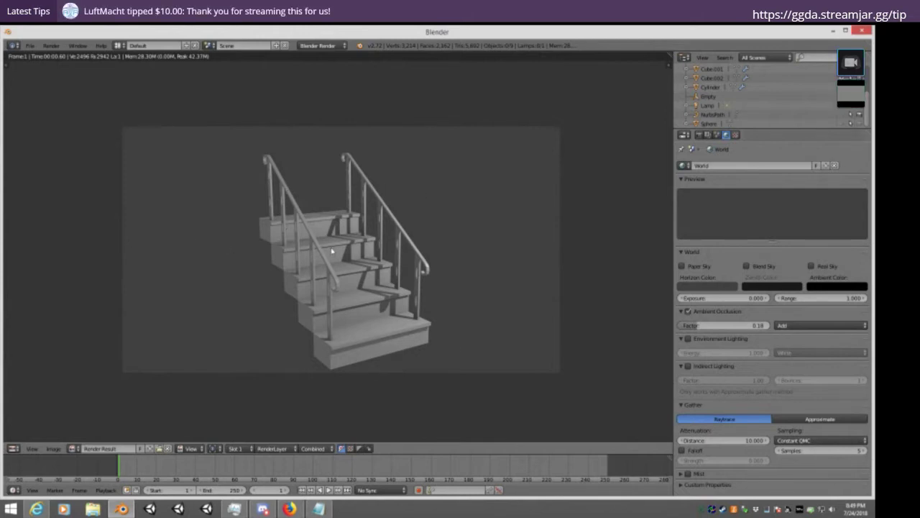
Close the render, select the lamp and render the staircase again from the camera
key("Escape")
middle_click_drag(338, 242, 395, 250)
right_click(394, 249)
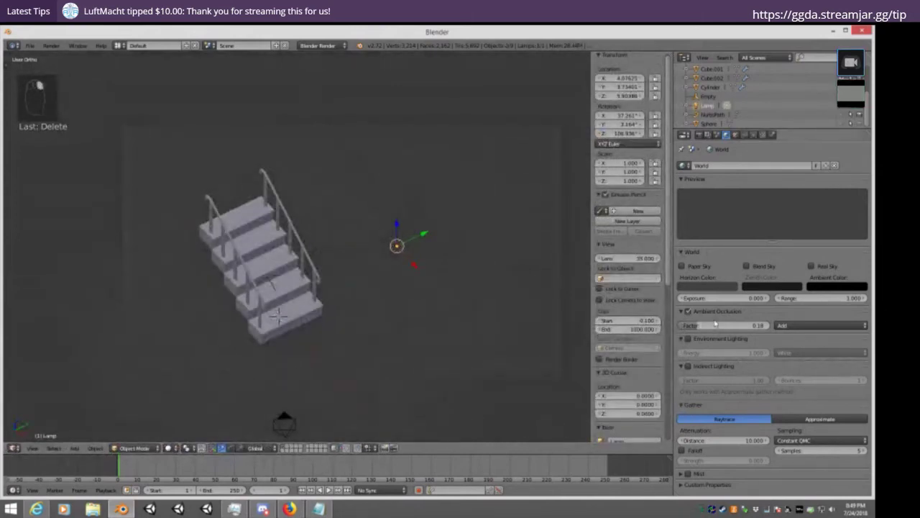
left_click(429, 235)
middle_click_drag(412, 236, 323, 297)
key("F12")
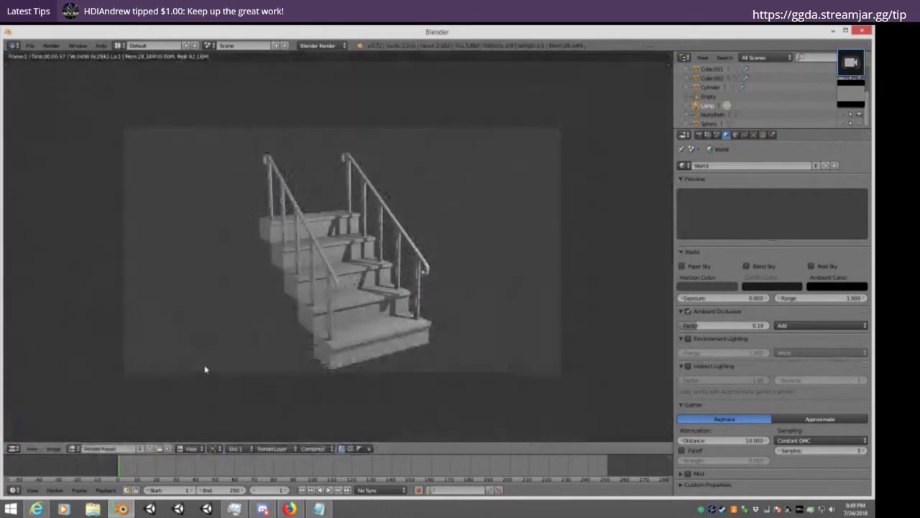
Save the rendered result as an image with the default file name untitled.png
left_click(53, 449)
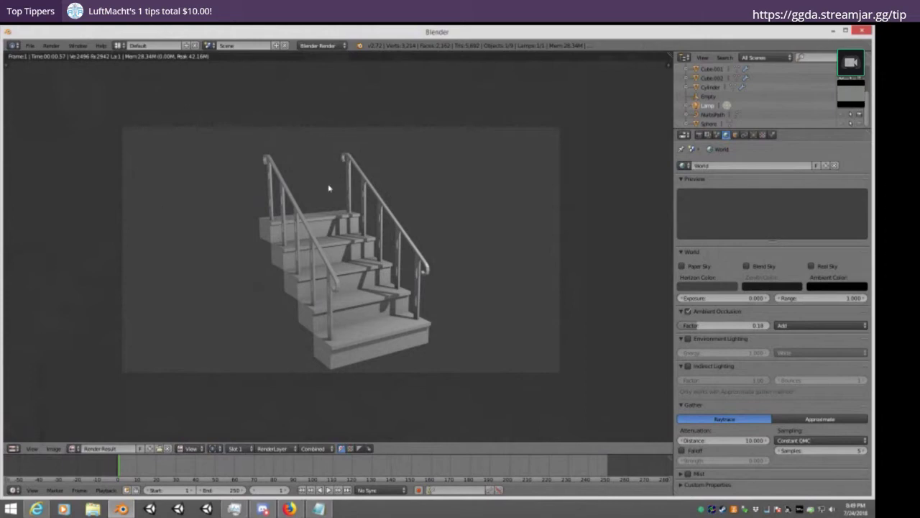
left_click(54, 448)
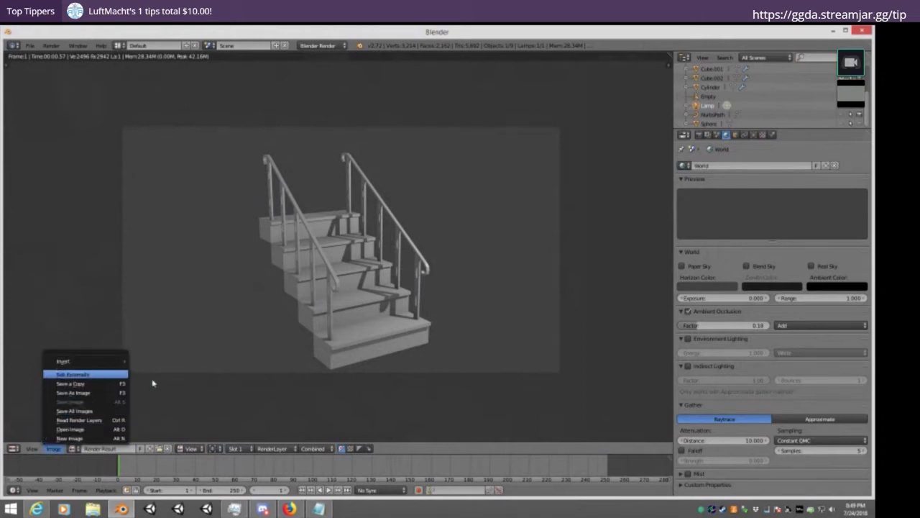
left_click(54, 449)
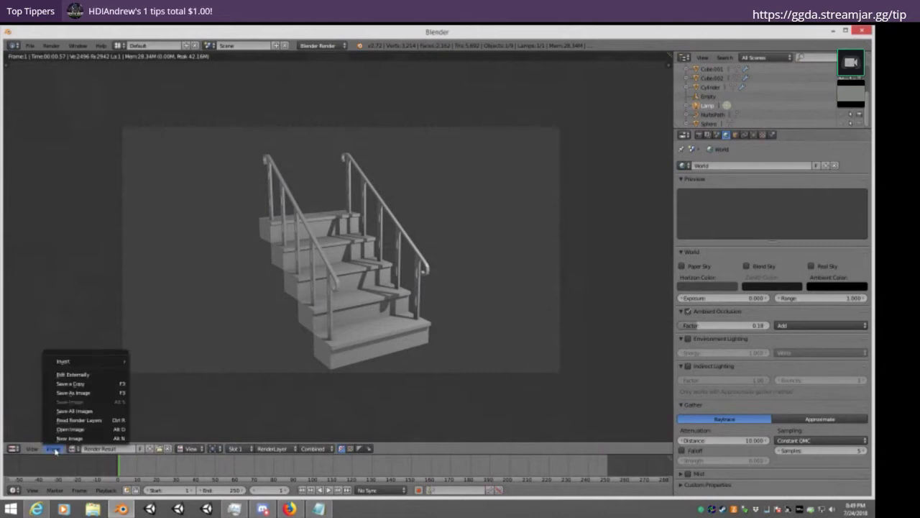
left_click(79, 393)
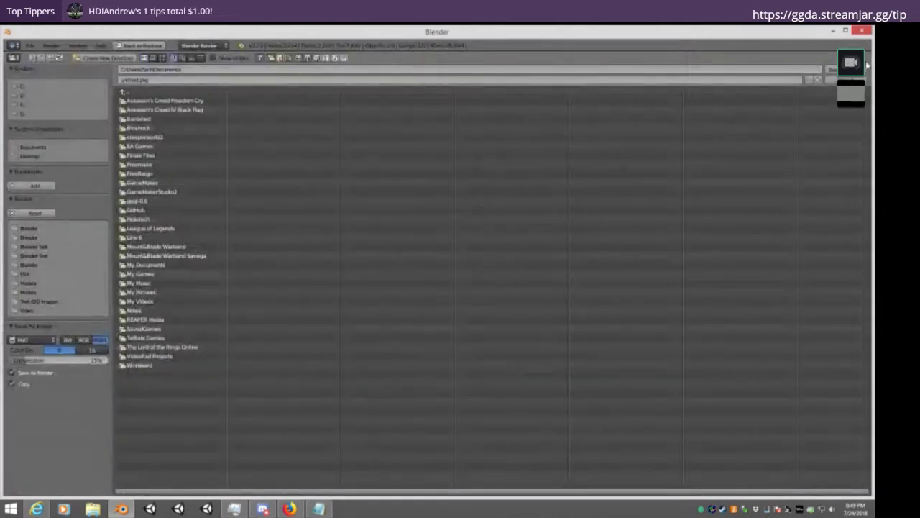
left_click(829, 70)
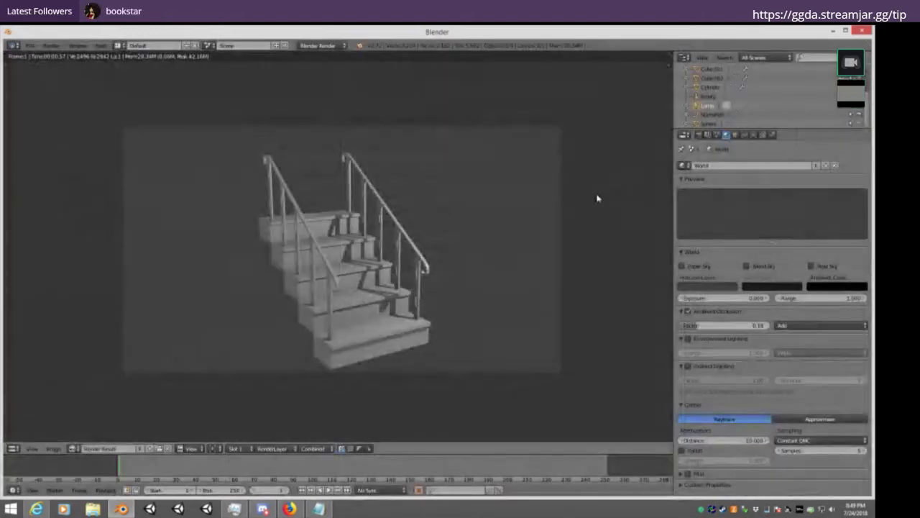
Set the ambient occlusion factor to 0.07, render the staircase and close the render
left_click_drag(727, 328, 741, 328)
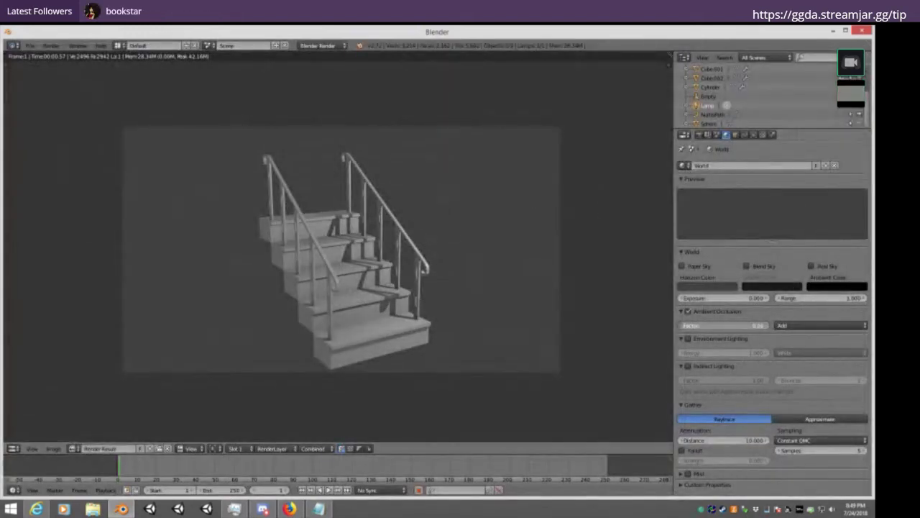
key("F12")
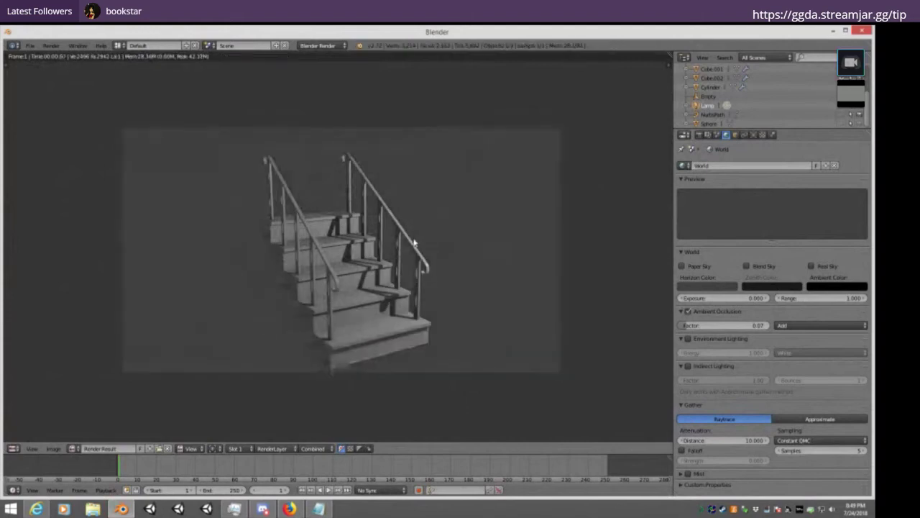
key("Escape")
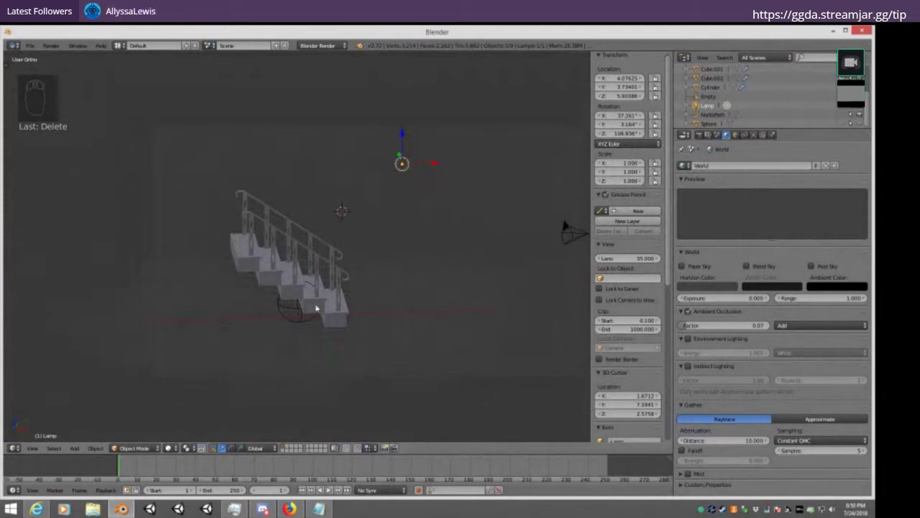
middle_click_drag(316, 308, 372, 282)
right_click(303, 332)
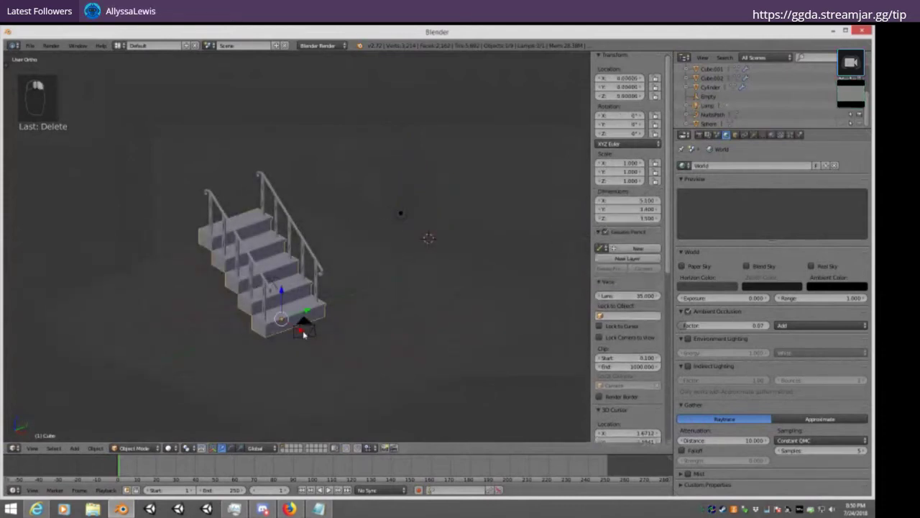
middle_click_drag(420, 229, 403, 224)
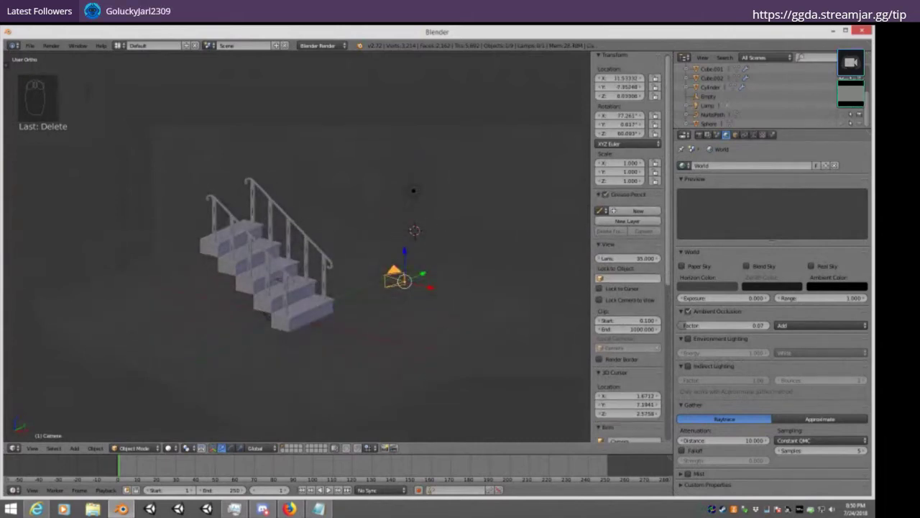
middle_click_drag(211, 246, 339, 252)
Raise the Array modifier's count on the step block to extend the staircase to about 24 steps
right_click(238, 282)
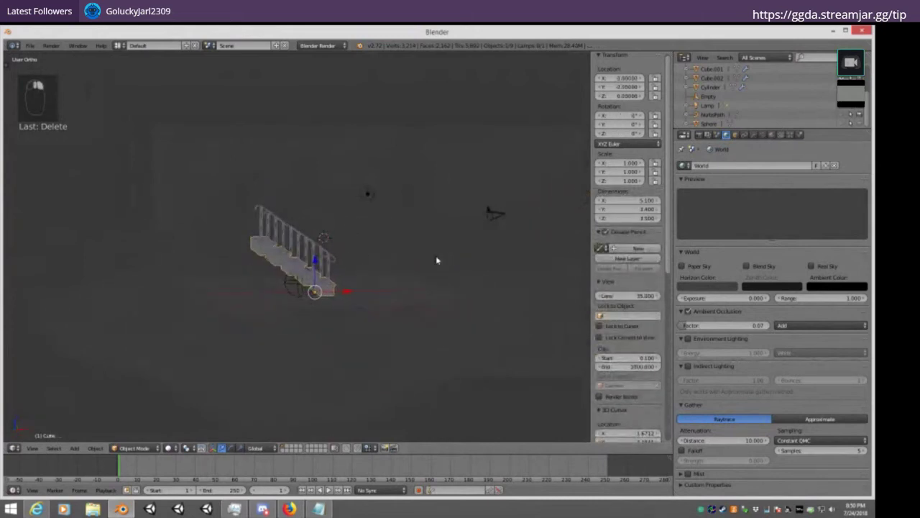
left_click(765, 135)
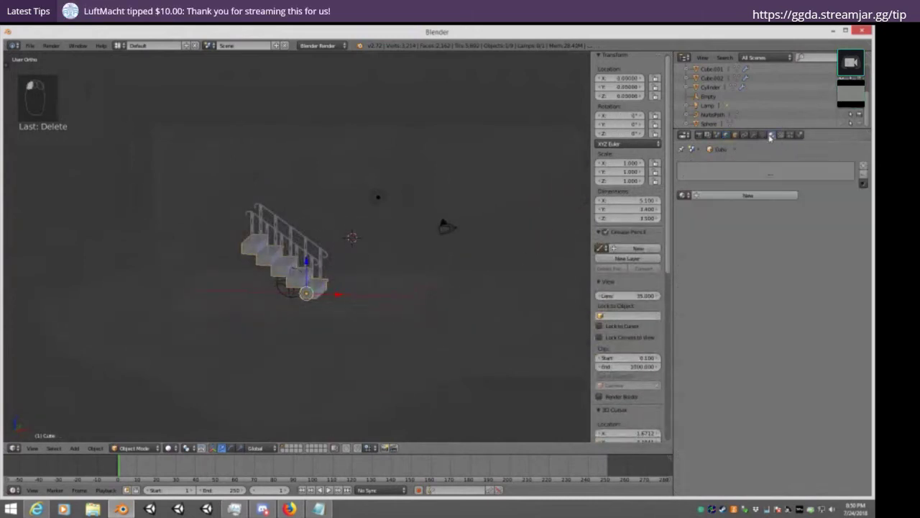
right_click(305, 294)
right_click(305, 290)
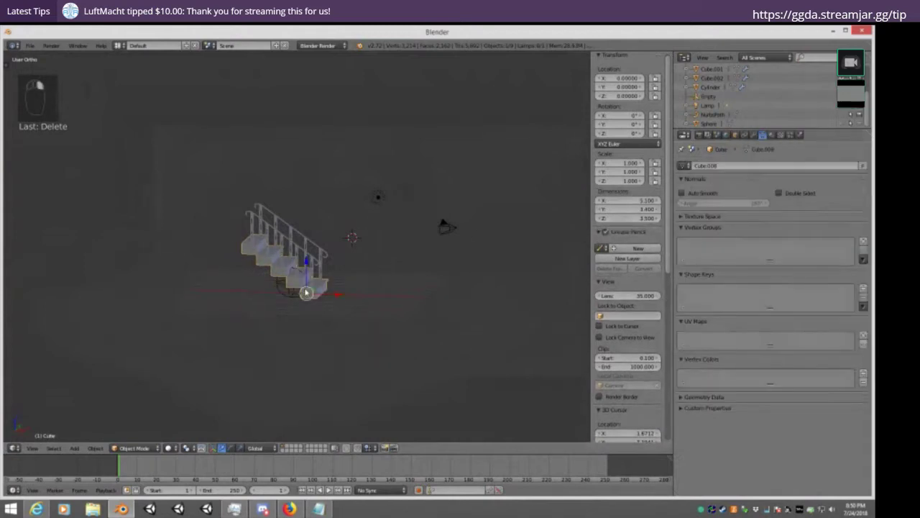
left_click(754, 135)
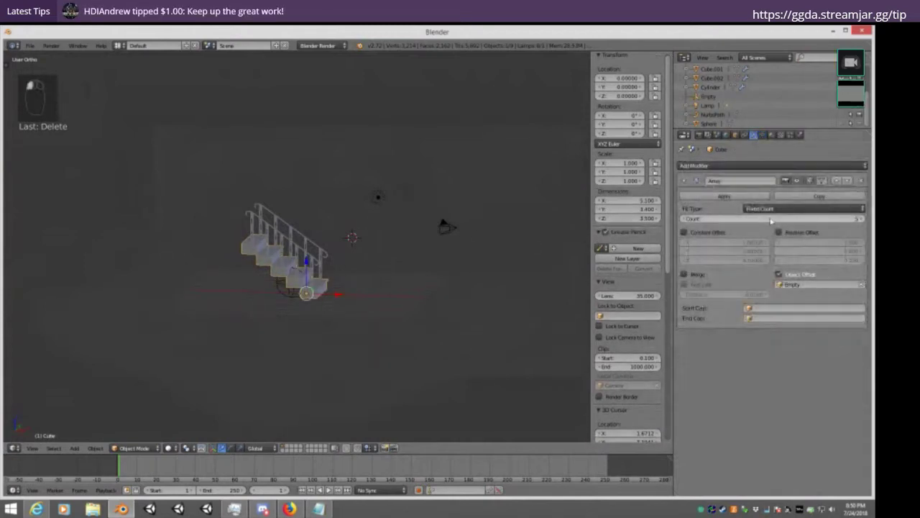
mouse_move(755, 219)
left_mouse_down()
mouse_move(744, 222)
mouse_move(753, 221)
left_mouse_up()
Raise the Array count of the railing posts so that every step of the extended staircase has its posts
middle_click_drag(436, 255, 353, 269)
right_click(243, 217)
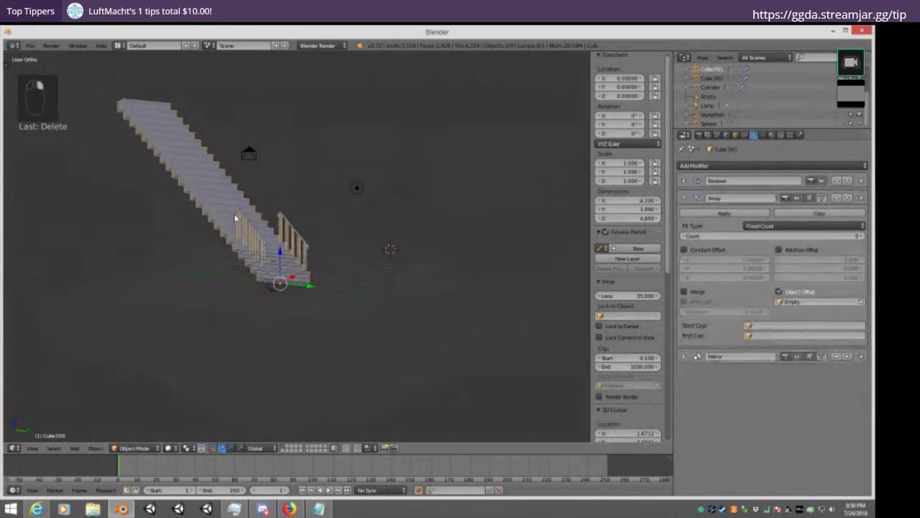
left_click_drag(739, 235, 766, 234)
Select the handrail and show the whole extended staircase in front view
right_click(238, 215)
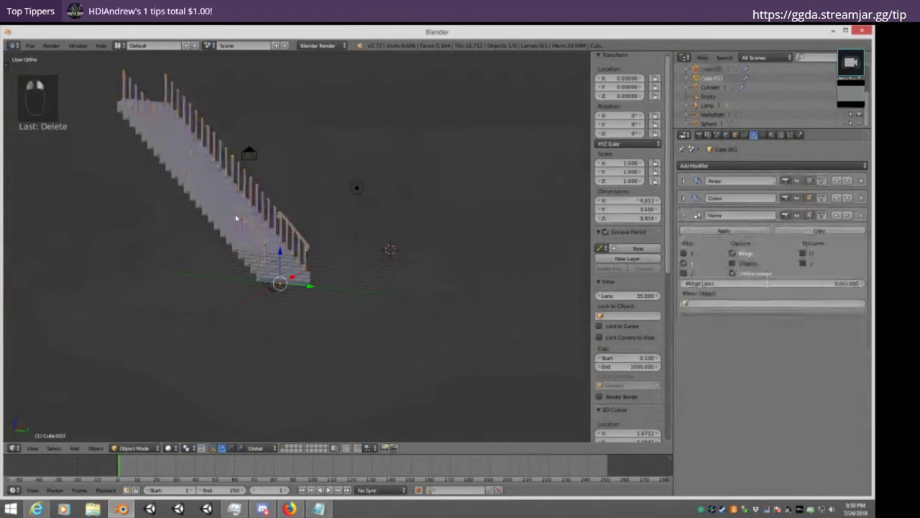
key("KP_1")
middle_click_drag(270, 176, 386, 297, "shift")
key("Tab")
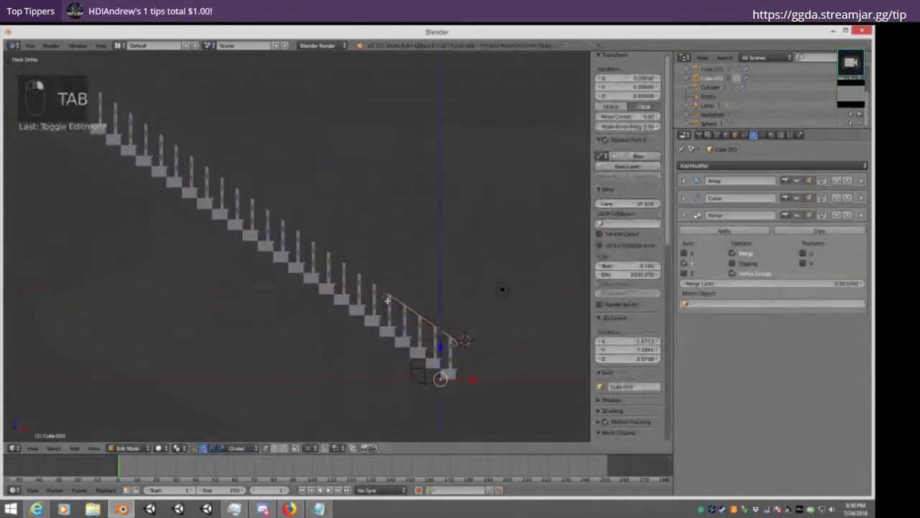
key("b")
key("b")
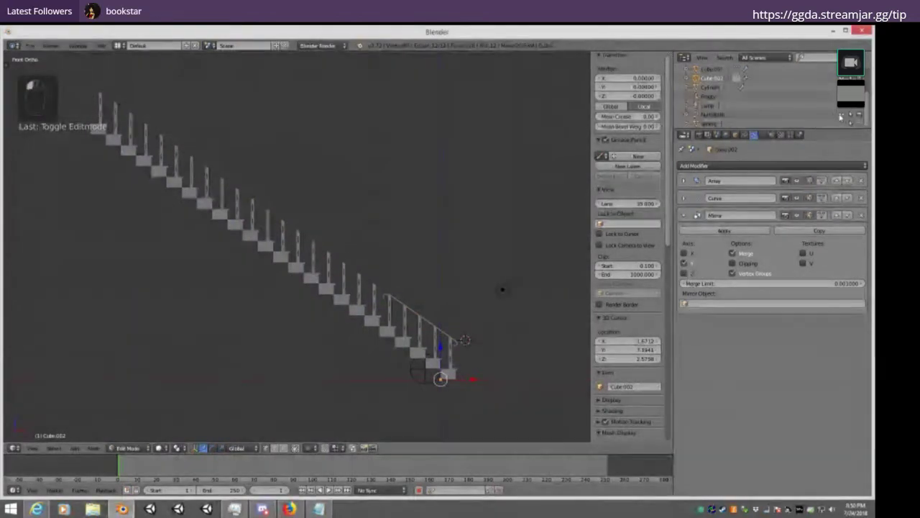
Move the upper-end control points of the NurbsPath curve to the topmost post so the handrail spans the extended staircase
left_click(712, 114)
key("Tab")
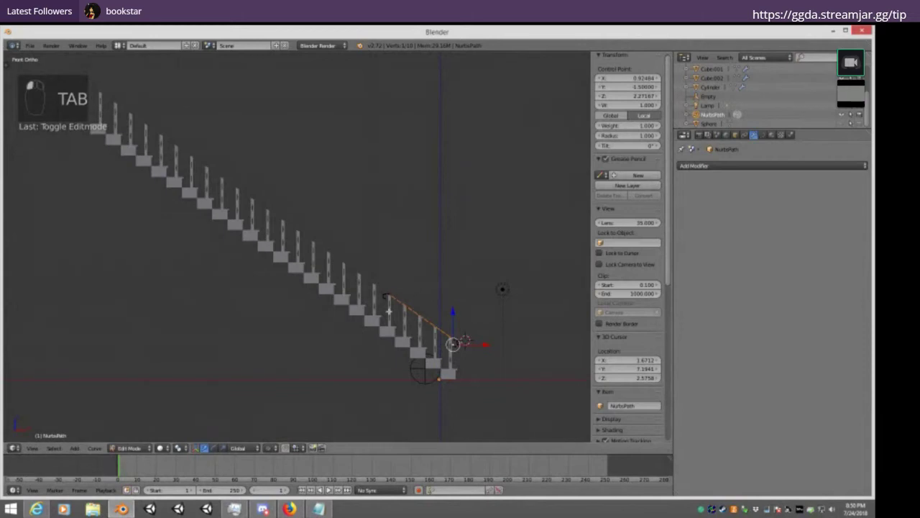
key("a")
key("a")
key("b")
left_click_drag(370, 284, 410, 365)
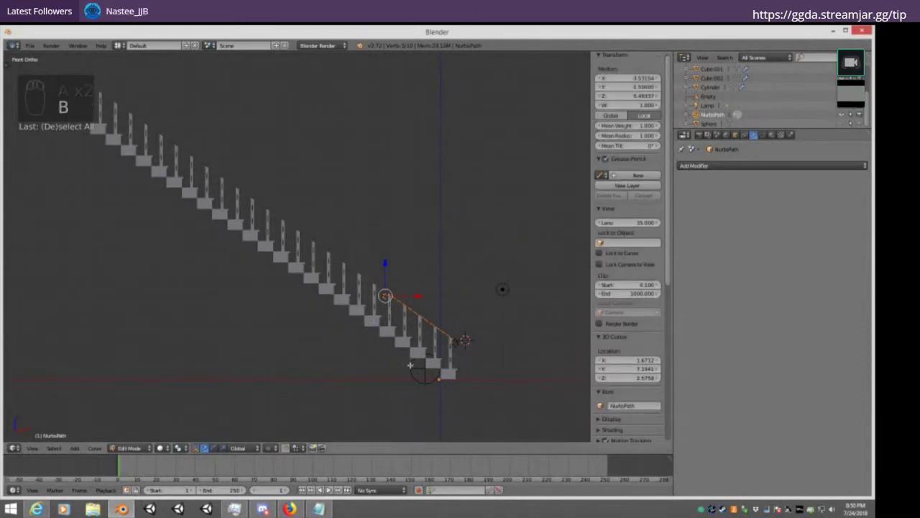
key("g")
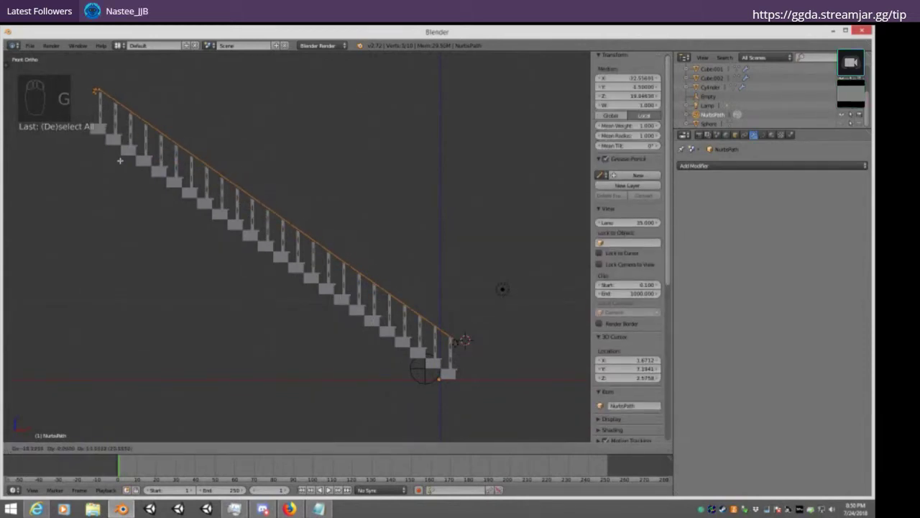
left_click(120, 162)
key("Tab")
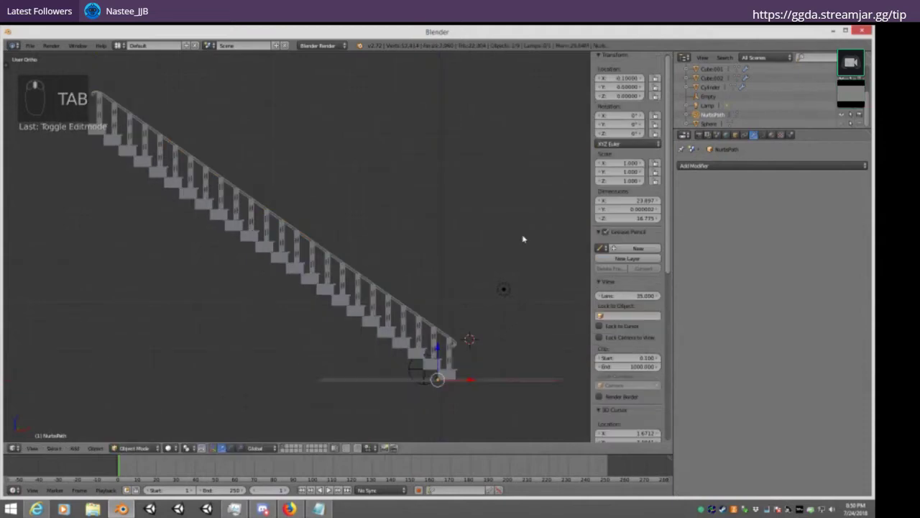
middle_click_drag(524, 238, 427, 292)
scroll(311, 307, "down", 2)
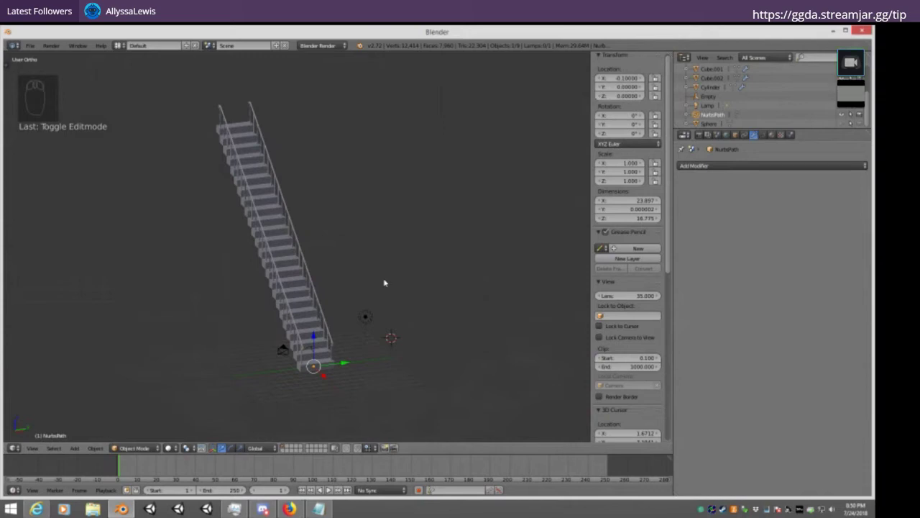
middle_click_drag(372, 278, 310, 246)
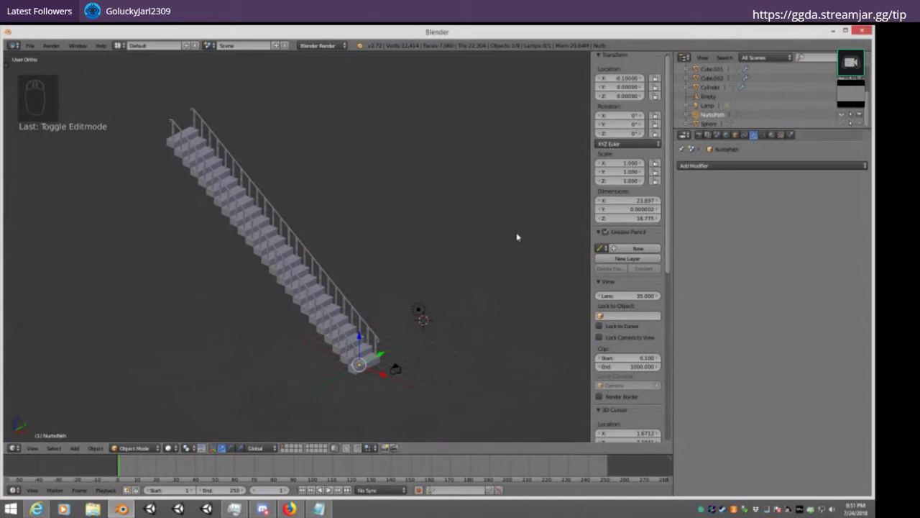
Examine the extended staircase and its handrail curve from several angles, in and out of Edit Mode
scroll(482, 244, "up", 5)
mouse_move(479, 259)
middle_mouse_down()
mouse_move(516, 273)
mouse_move(489, 247)
middle_mouse_up()
scroll(509, 269, "down", 4)
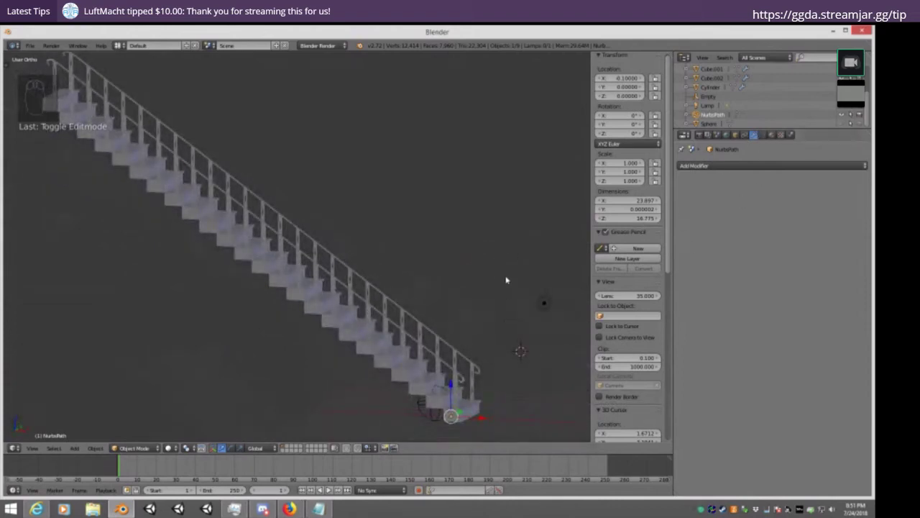
scroll(493, 245, "down", 2)
middle_click_drag(493, 245, 434, 300)
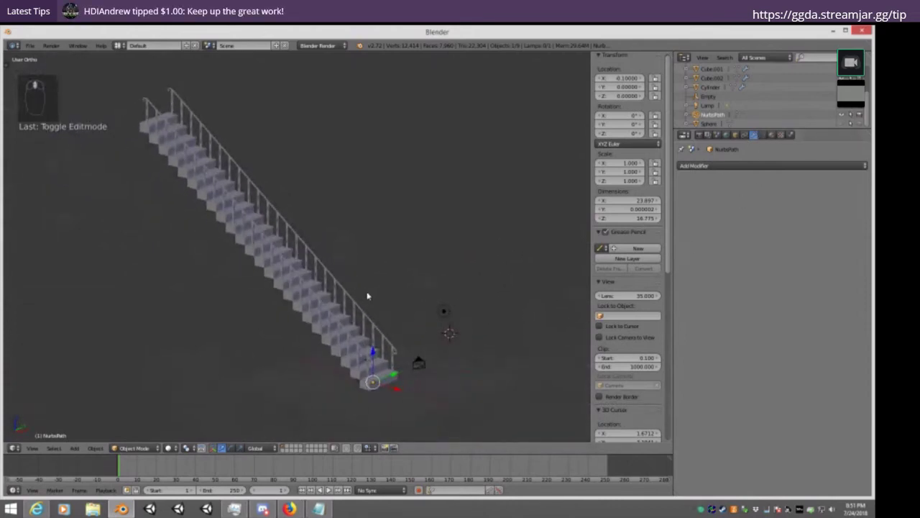
key("Tab")
key("Tab")
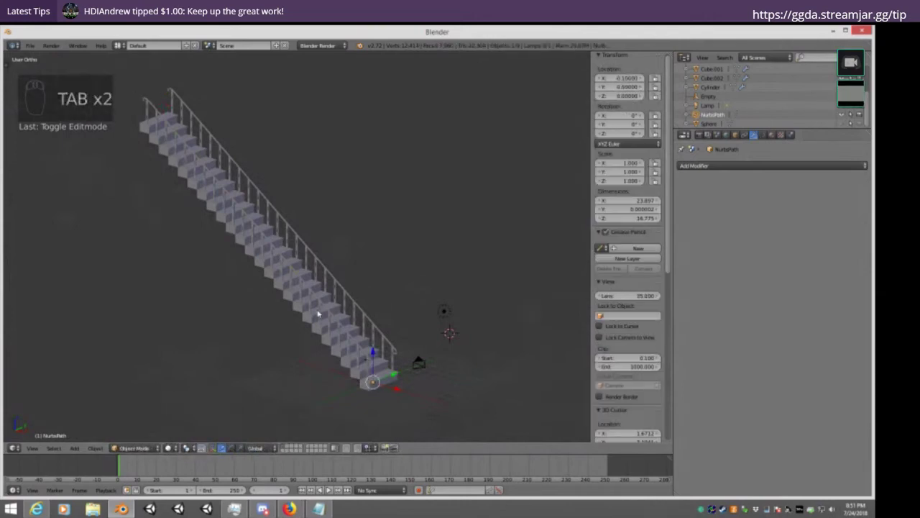
key("Tab")
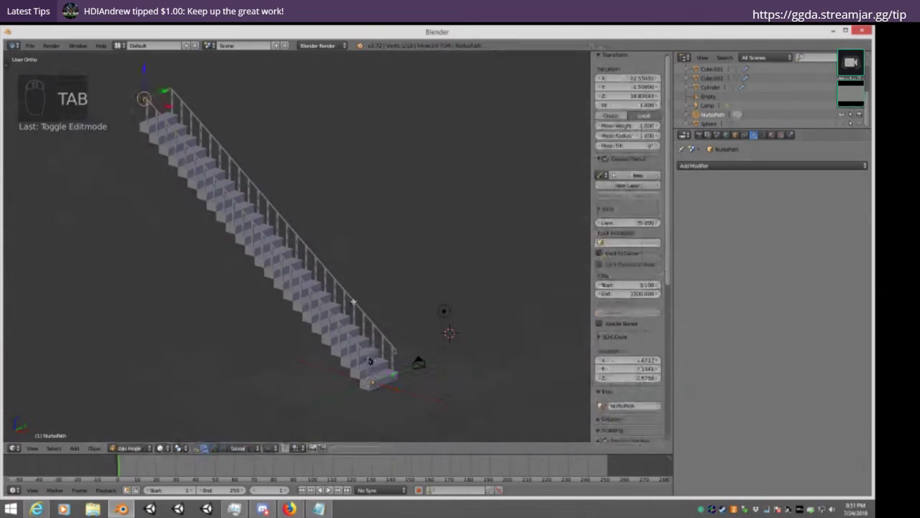
key("Tab")
key("a")
key("a")
key("a")
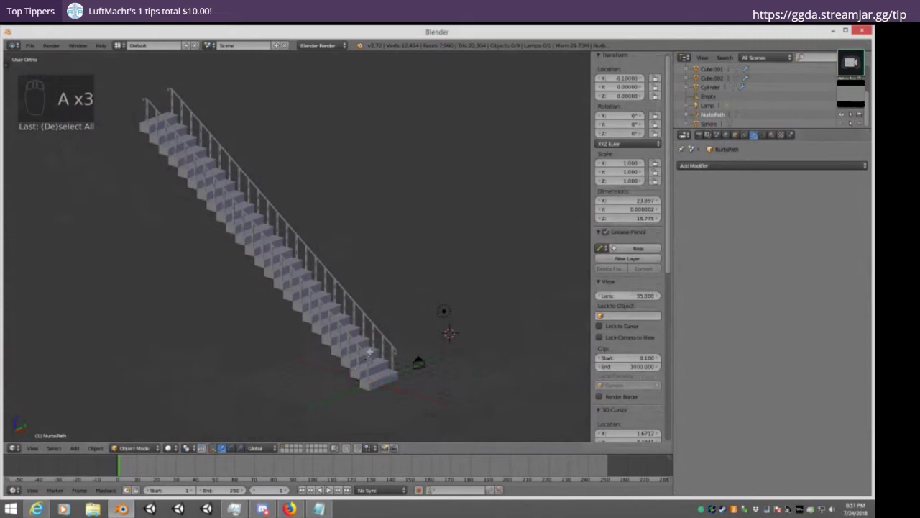
key("Tab")
key("Tab")
Select the handrail and save the file under the new name Stream 3.blend in the Blender folder
right_click(352, 362)
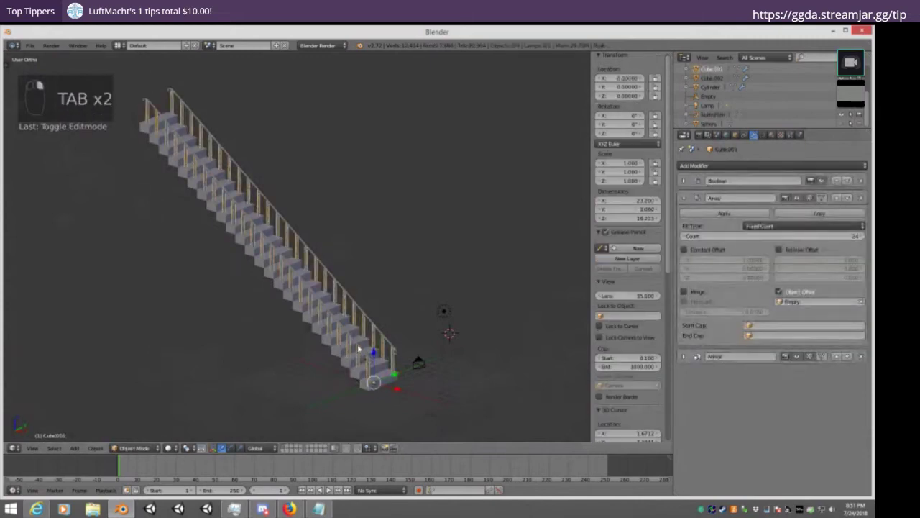
right_click(359, 350)
left_click(29, 45)
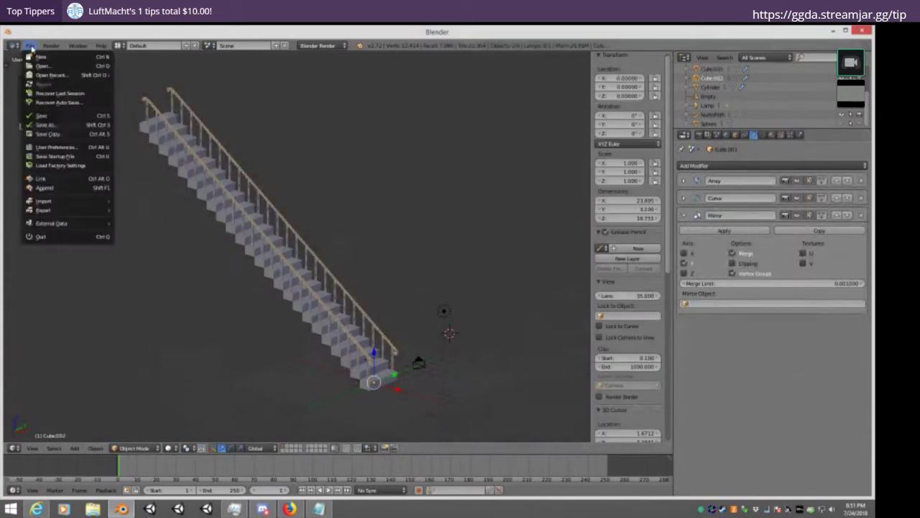
left_click(61, 125)
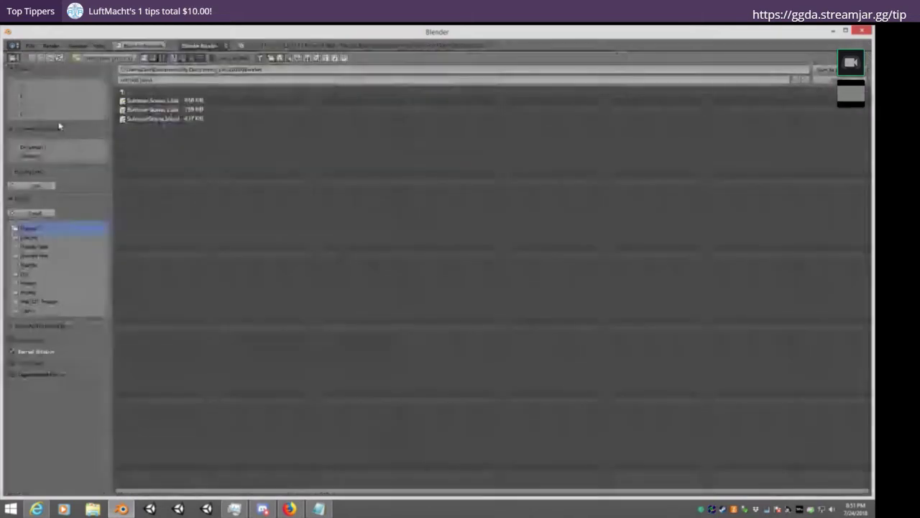
left_click(171, 81)
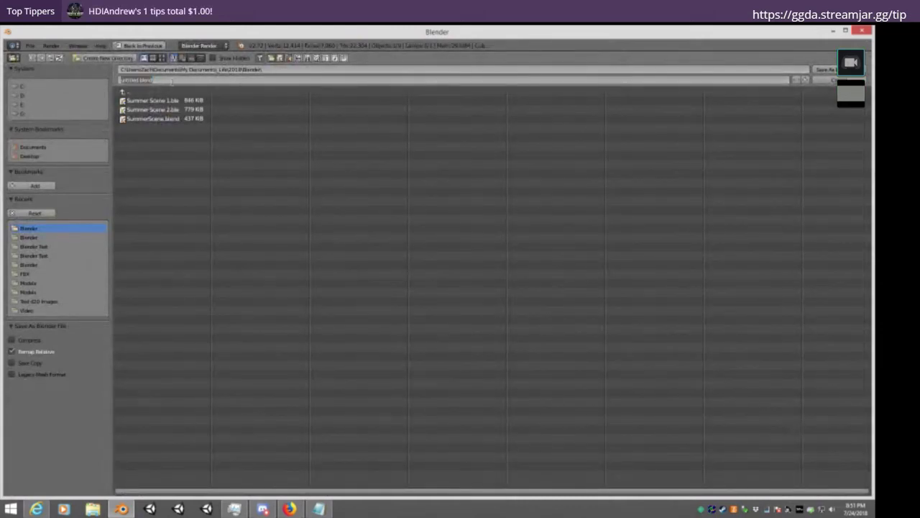
key("BackSpace")
type("Stream 3")
key("Return")
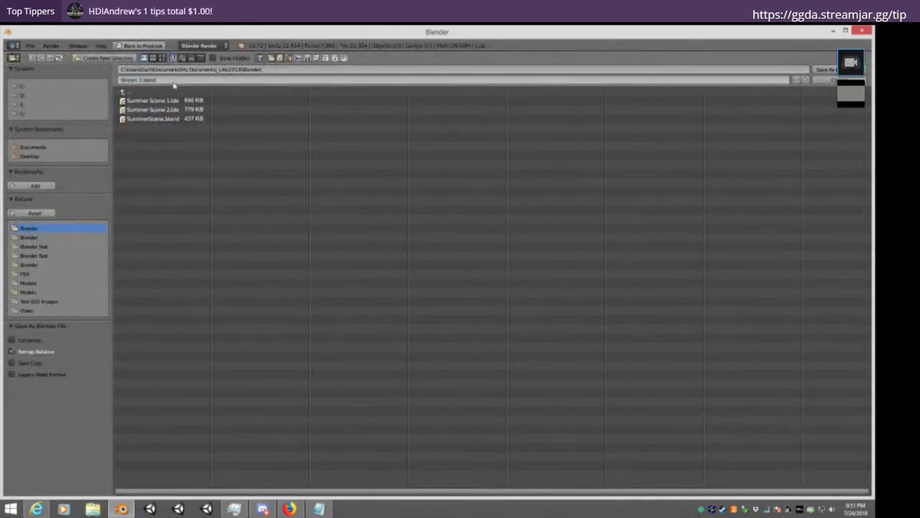
left_click(827, 70)
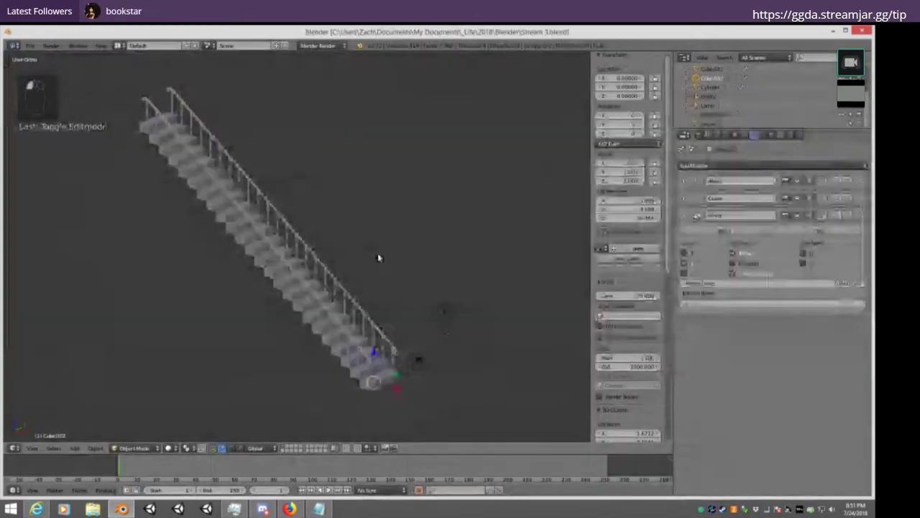
Try applying the handrail's Mirror modifier ahead of its Array and Curve modifiers, and undo it
key("Tab")
key("Tab")
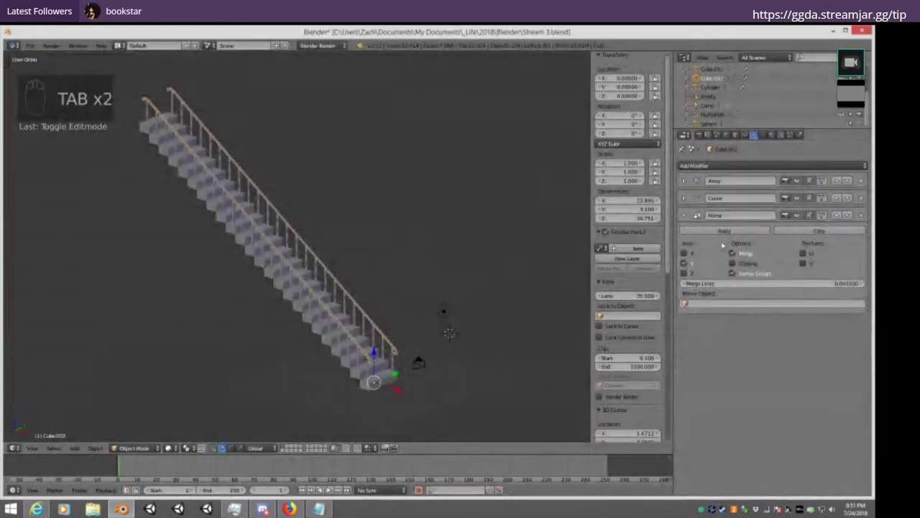
left_click(724, 231)
left_click(738, 201)
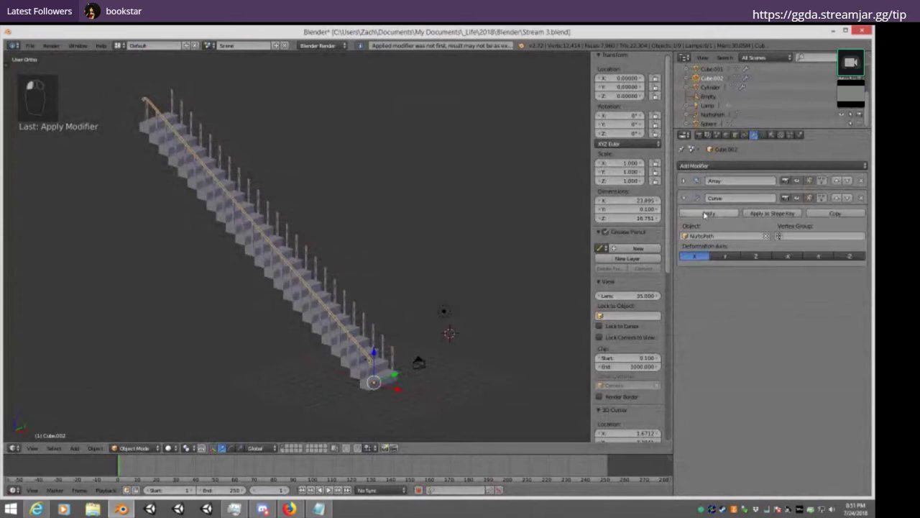
key("ctrl+z")
key("ctrl+z")
key("ctrl+z")
key("ctrl+z")
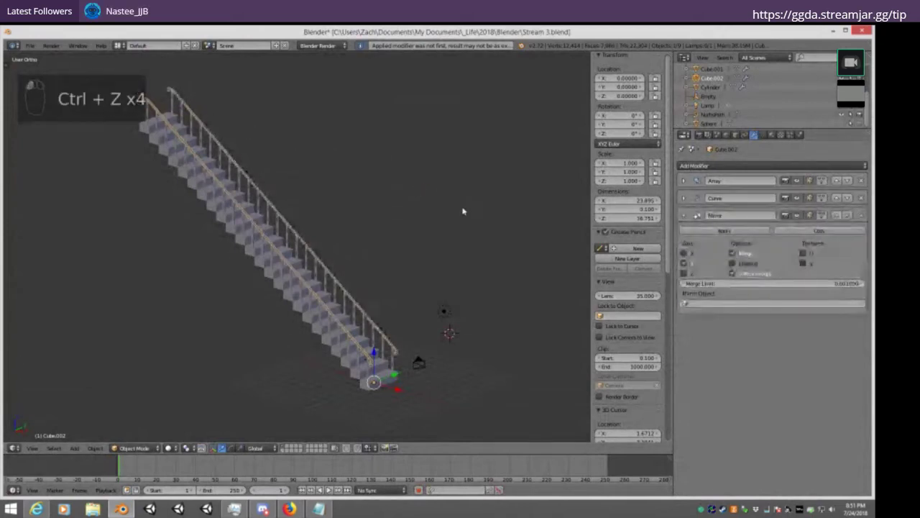
Apply the handrail's Array, Curve and Mirror modifiers in stack order
left_click(713, 197)
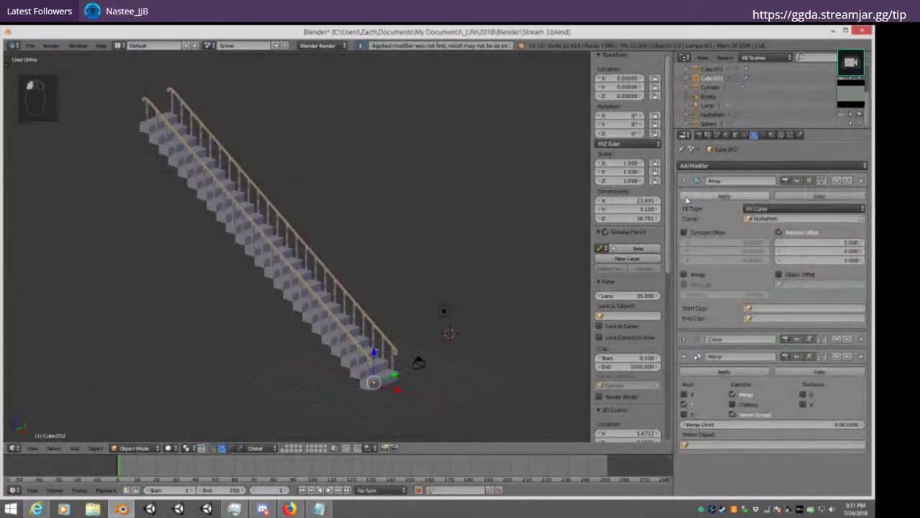
left_click(708, 196)
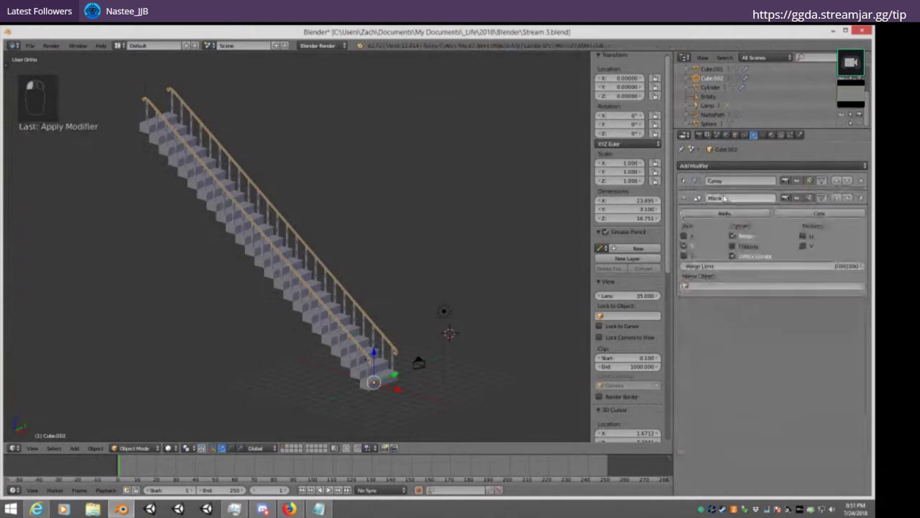
left_click(712, 196)
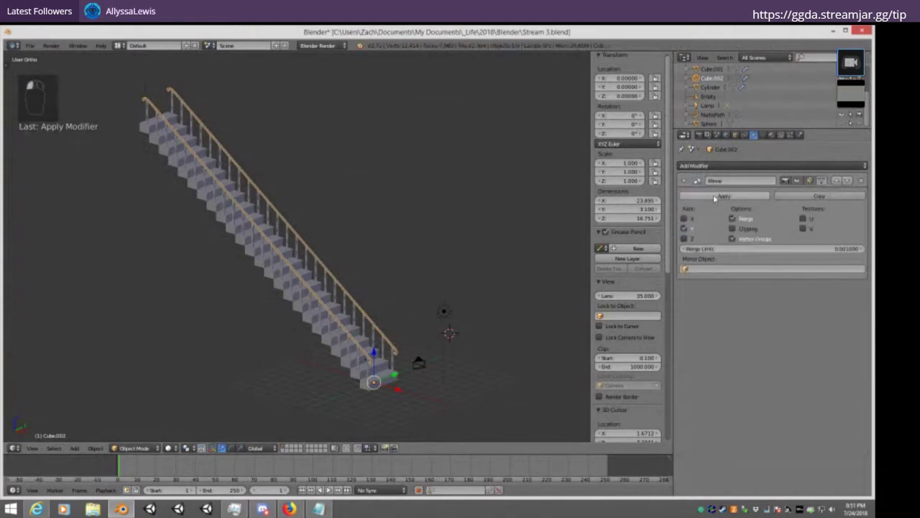
left_click(720, 196)
key("Tab")
key("Tab")
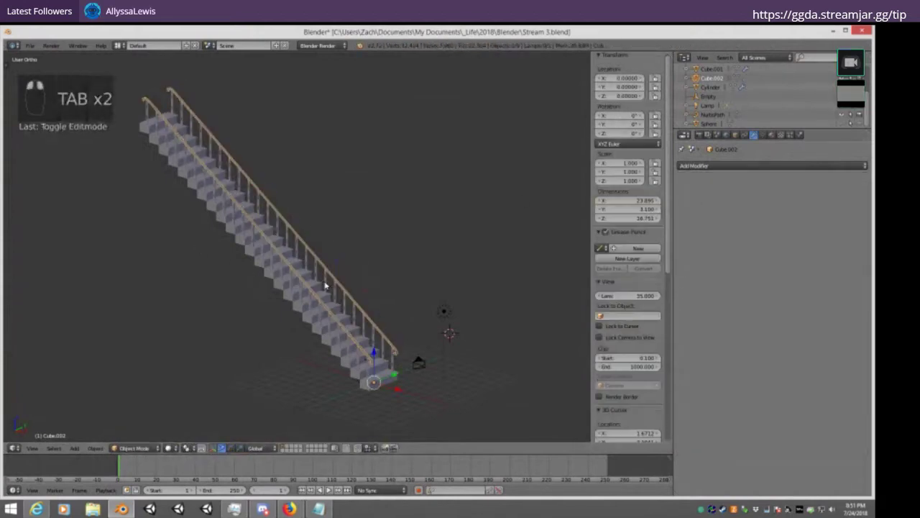
Apply the railing posts' Boolean, Array and Mirror modifiers in order, and apply the Array modifier of the step block
left_click(701, 196)
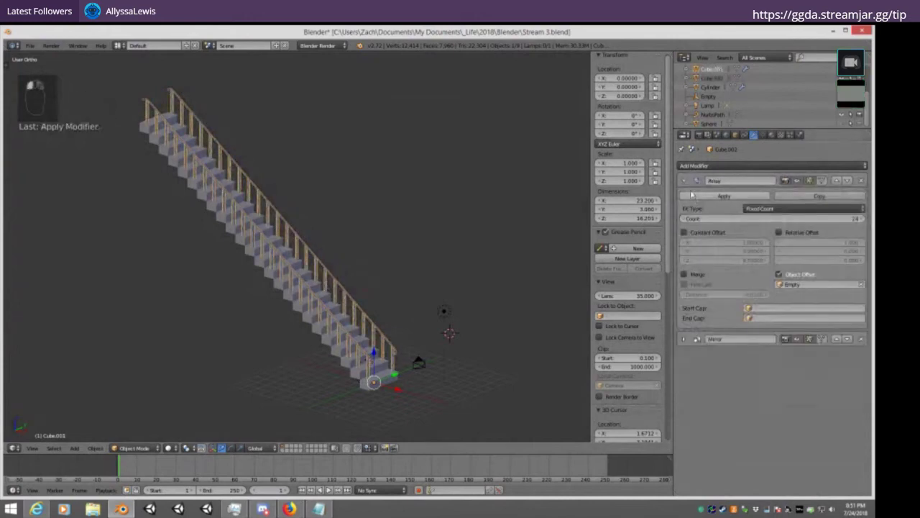
left_click(704, 196)
left_click(706, 197)
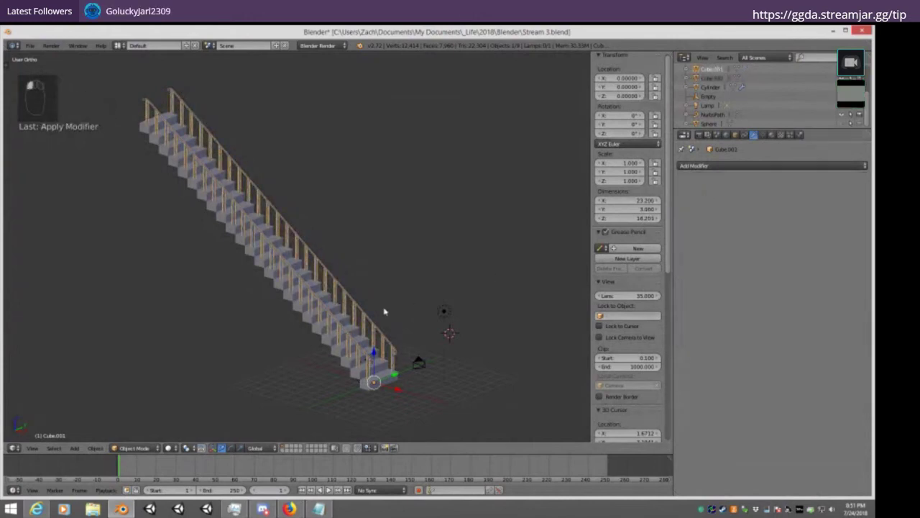
key("Tab")
key("Tab")
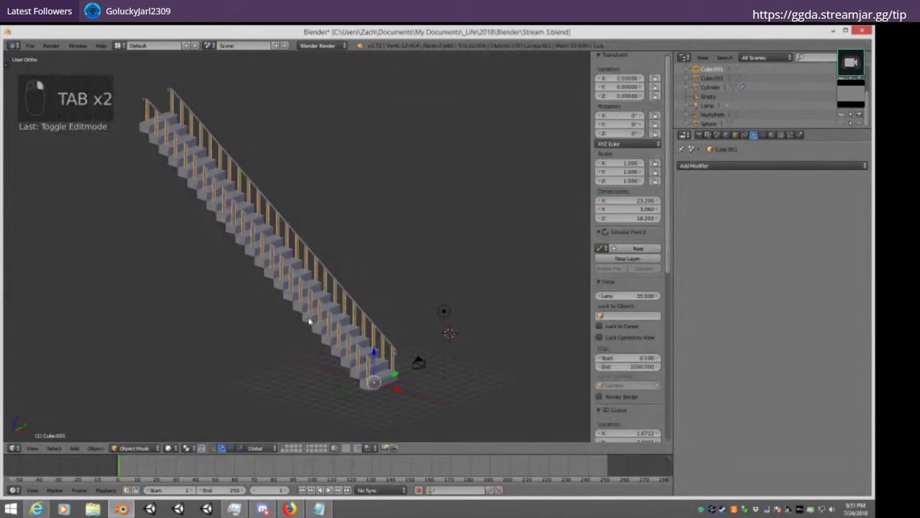
right_click(394, 385)
left_click(703, 197)
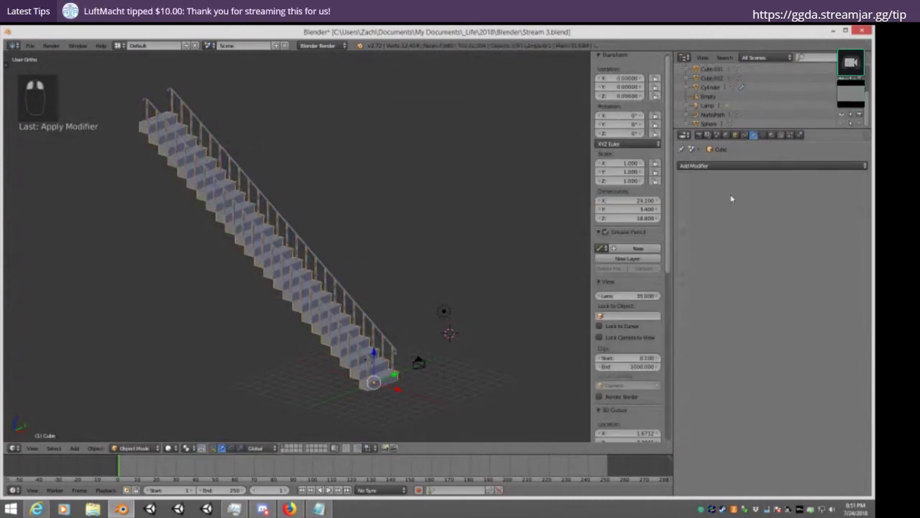
Inspect the real mesh geometry of the steps, the handrail and the railing posts in Edit Mode, one part after another
right_click(320, 264)
key("a")
key("a")
key("a")
key("a")
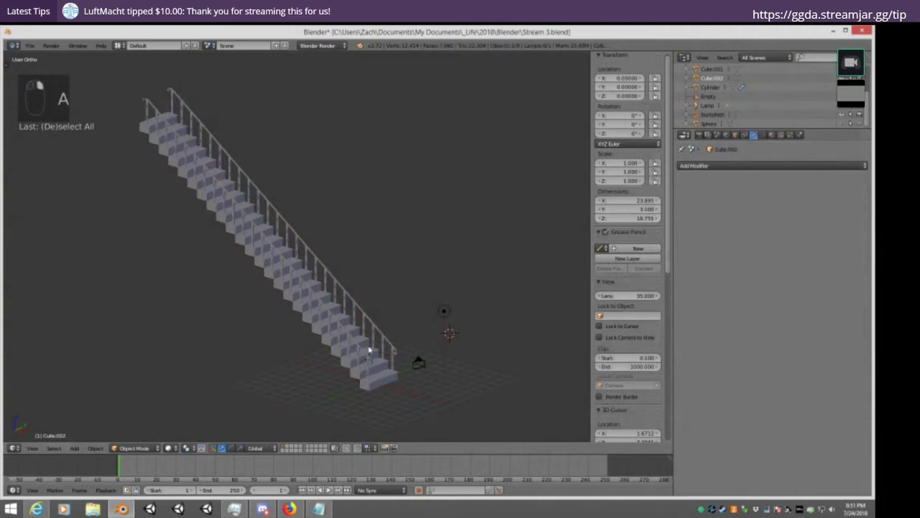
key("b")
left_click_drag(333, 375, 175, 76)
middle_click_drag(175, 76, 273, 191)
key("Tab")
key("Tab")
right_click(251, 242)
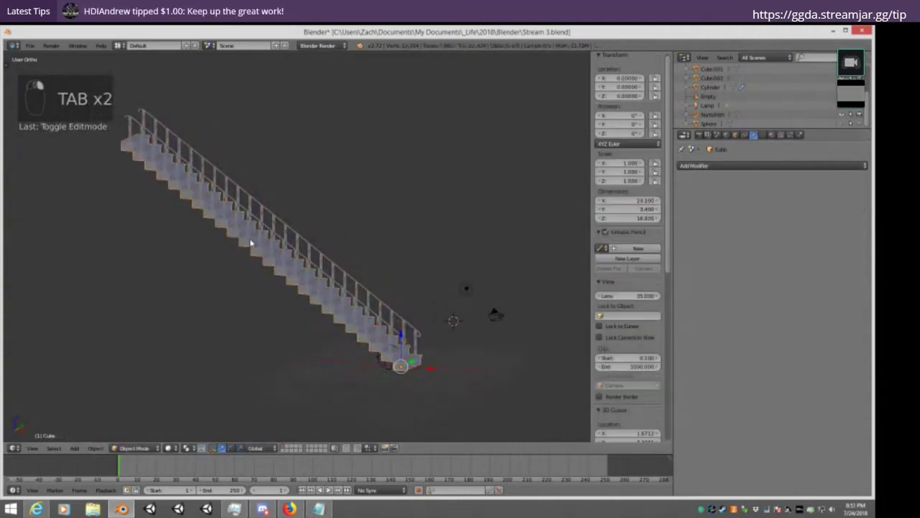
key("Tab")
middle_click_drag(251, 242, 317, 204)
key("Tab")
right_click(310, 251)
key("Tab")
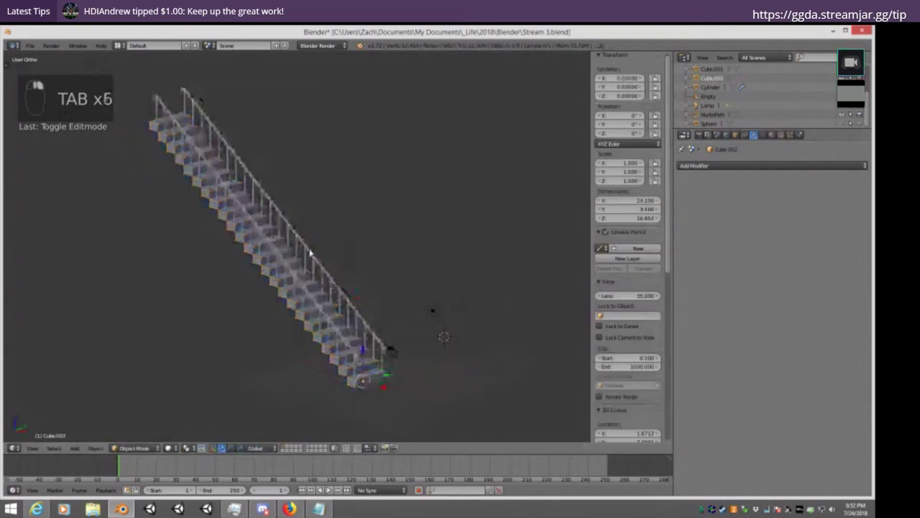
key("Tab")
right_click(305, 259)
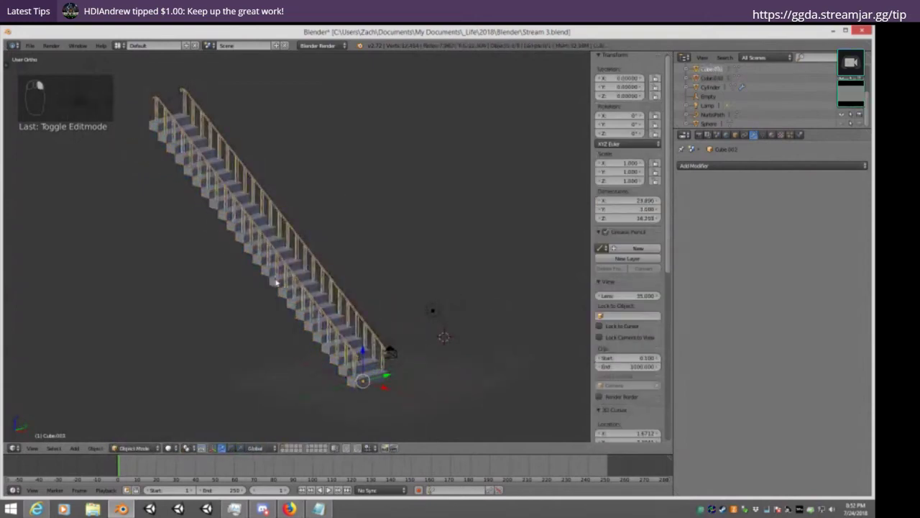
key("Tab")
key("Tab")
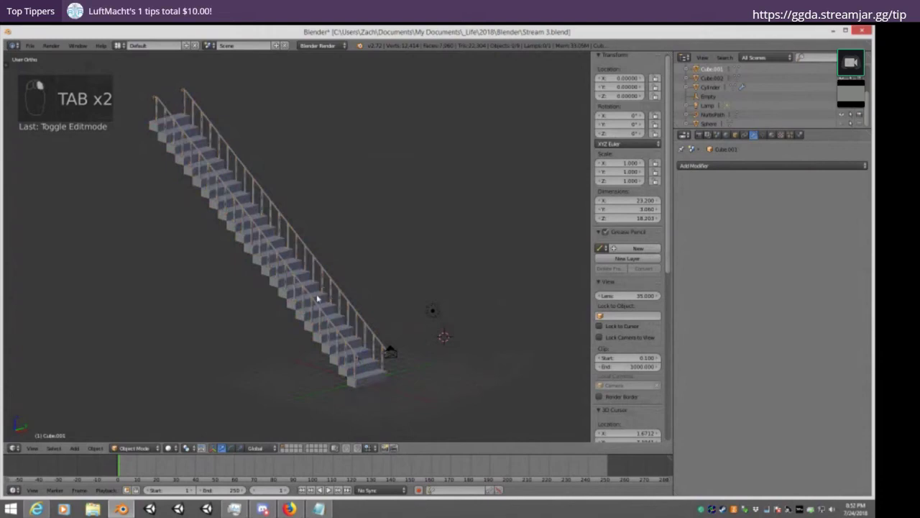
Join the steps, handrail and railing posts into a single object, with the posts as the active object
right_click(305, 299)
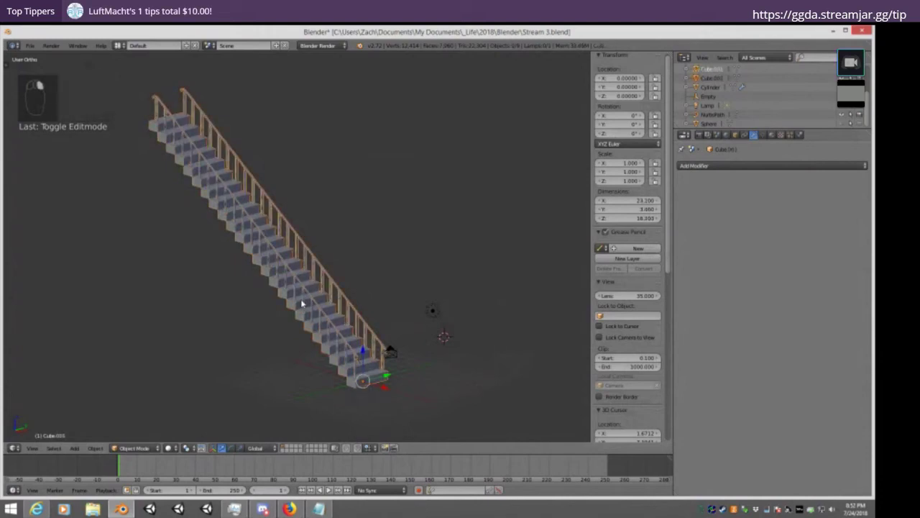
scroll(303, 304, "up", 6)
middle_click_drag(313, 304, 419, 285)
scroll(419, 285, "down", 2)
scroll(417, 287, "down", 2)
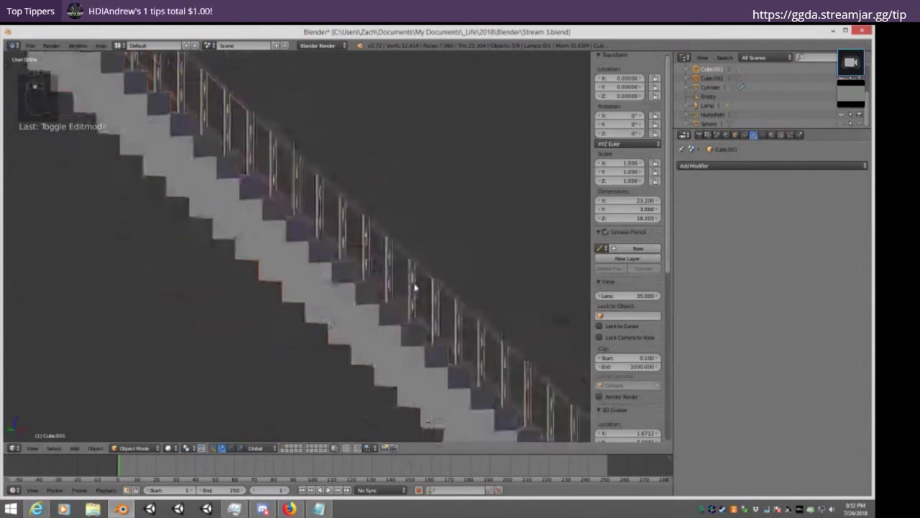
key("ctrl+j")
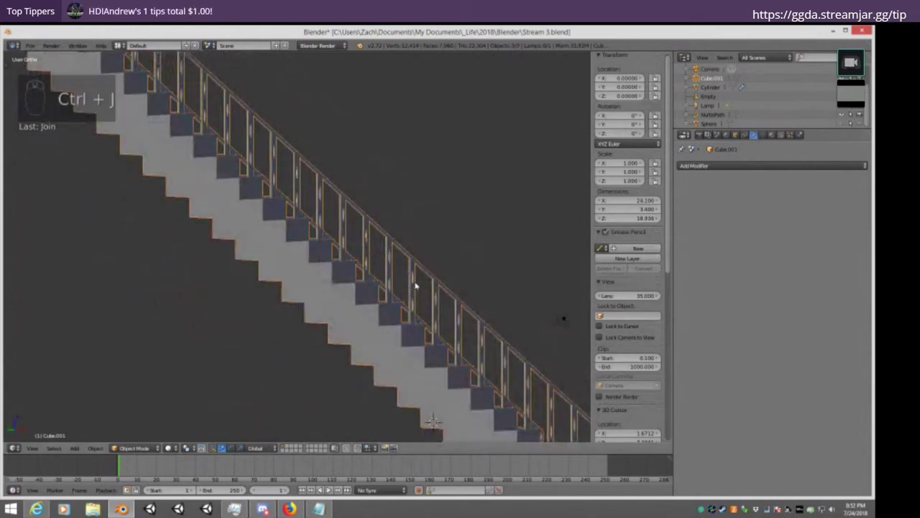
Rename the joined staircase object as Stairs
middle_click_drag(416, 198, 398, 198)
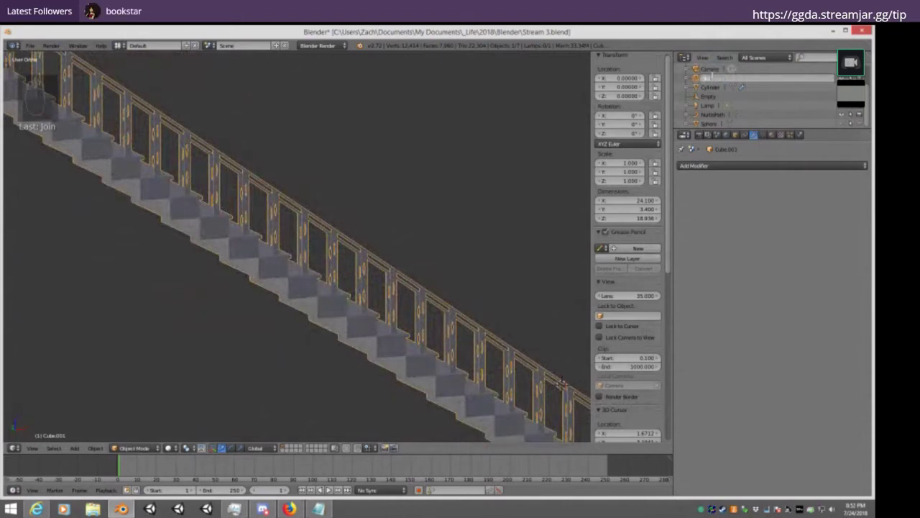
key("Return")
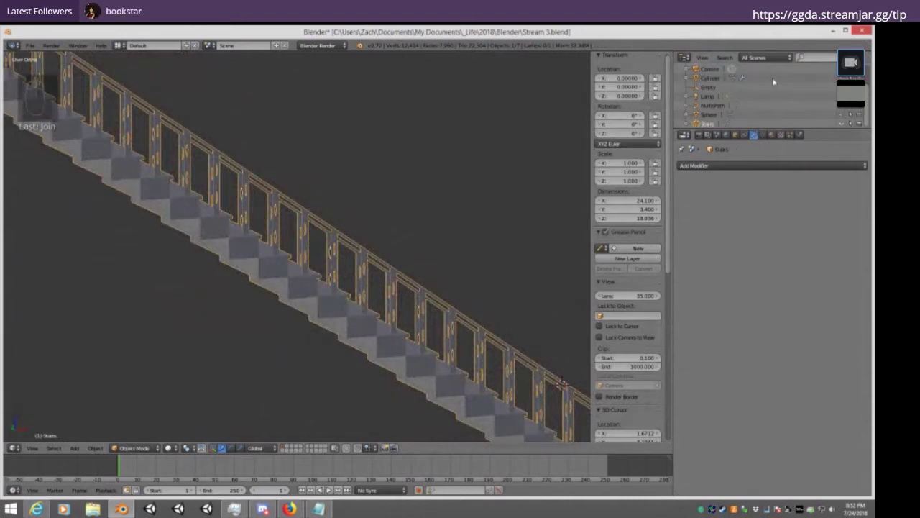
scroll(338, 243, "down", 5)
middle_click_drag(422, 194, 366, 199)
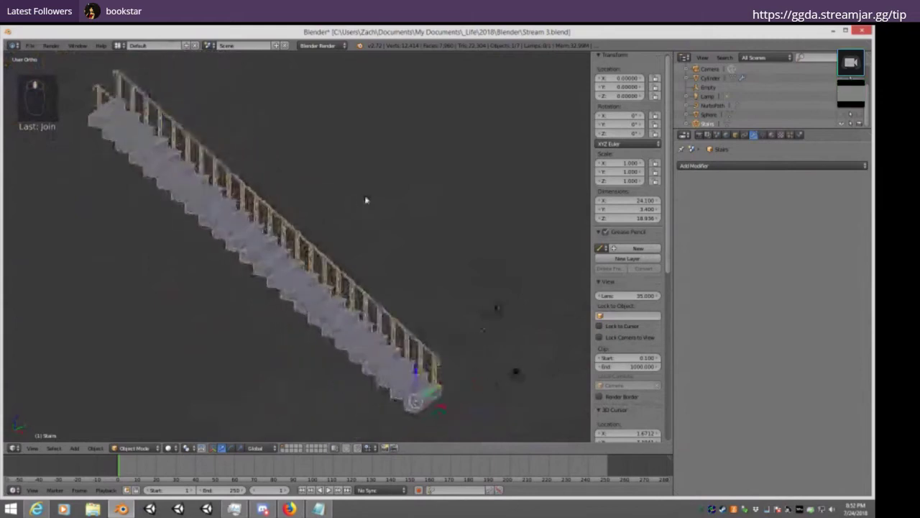
Add a Build modifier to the Stairs object
key("Tab")
key("Tab")
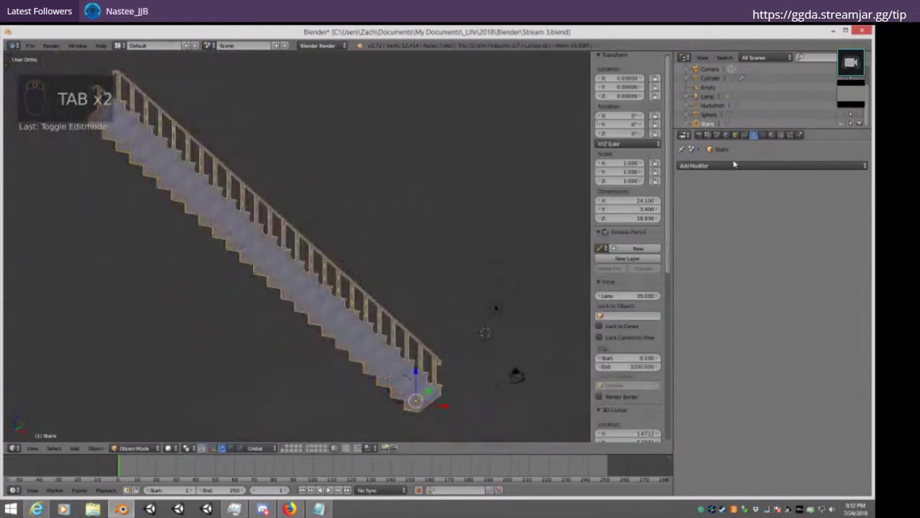
left_click(775, 166)
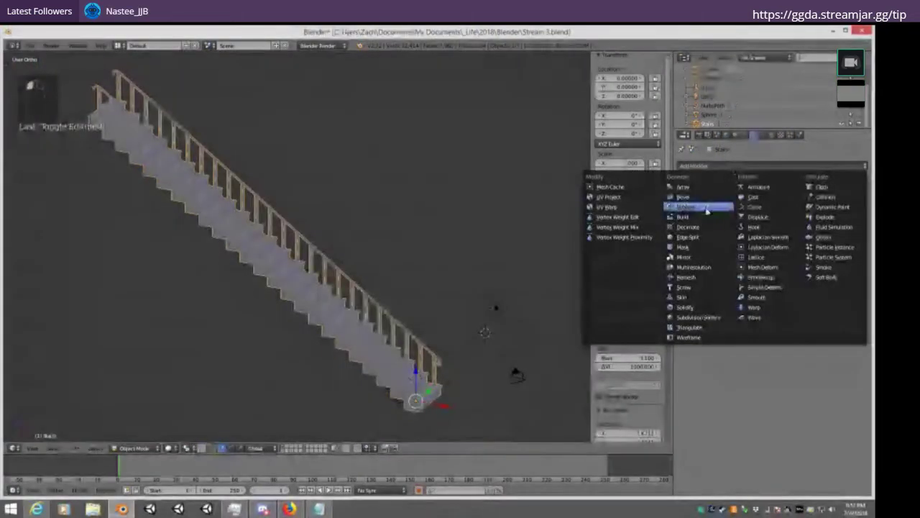
left_click(687, 216)
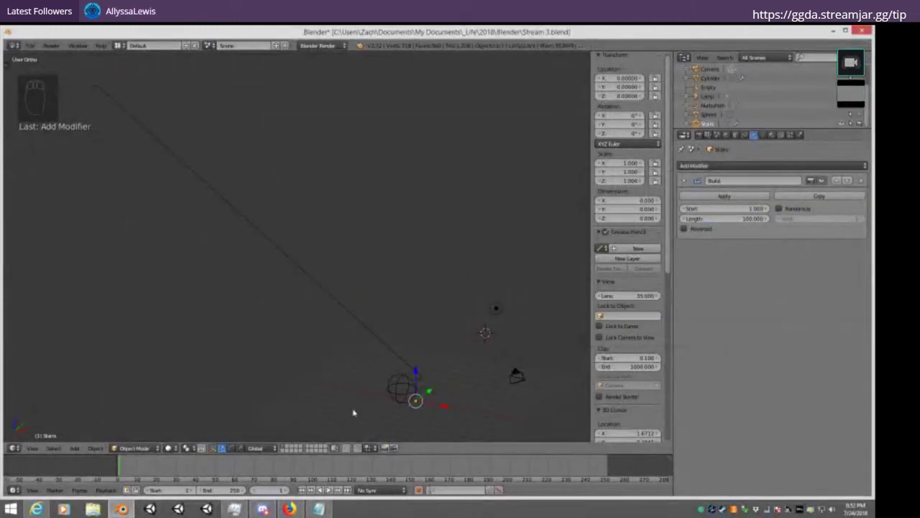
left_click(215, 489)
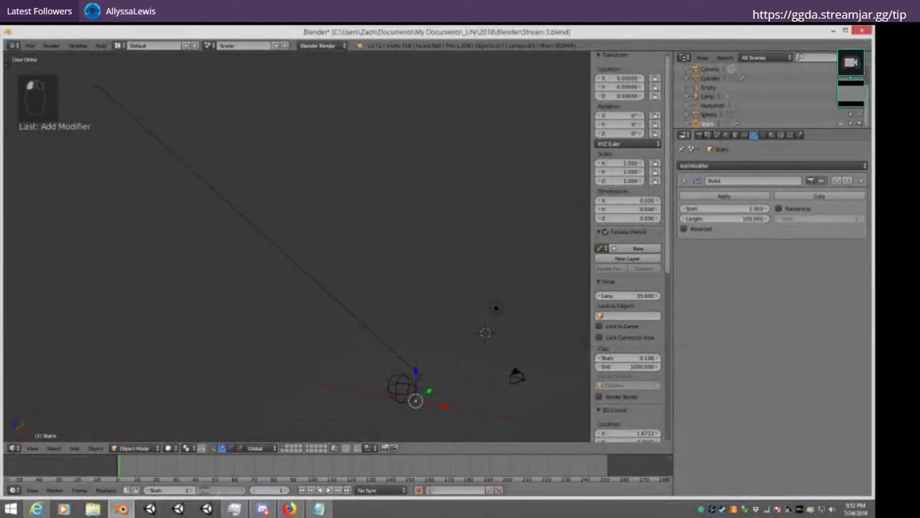
type("100")
key("Return")
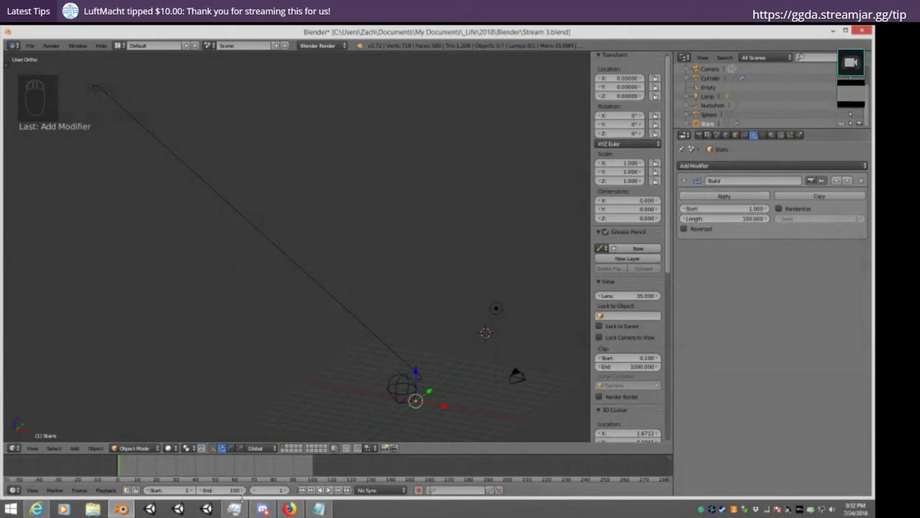
left_click(727, 219)
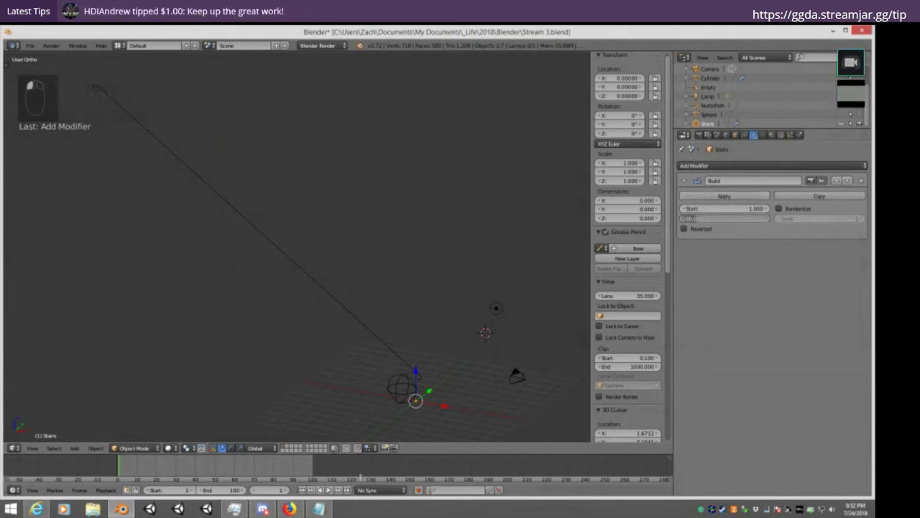
key("Return")
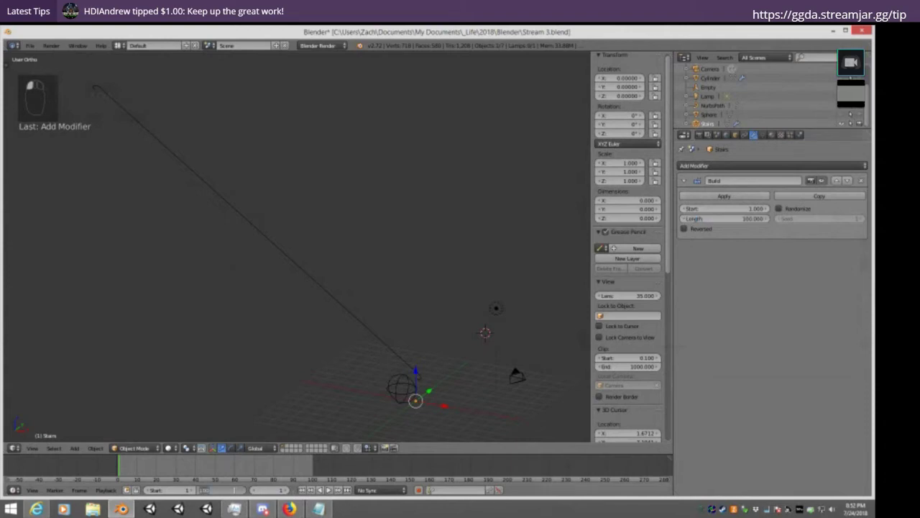
key("Return")
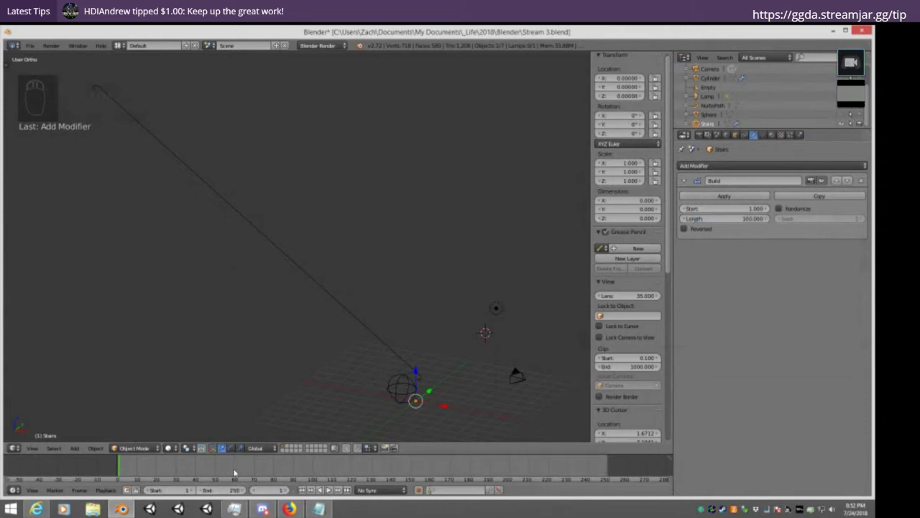
Set the Build modifier's length to 250 frames and play the staircase's build-up animation
left_click(717, 221)
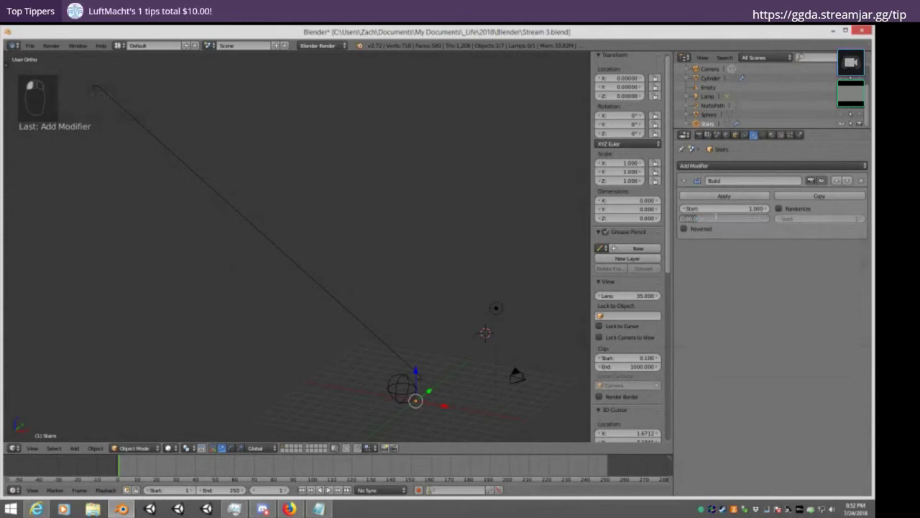
type("250")
key("Return")
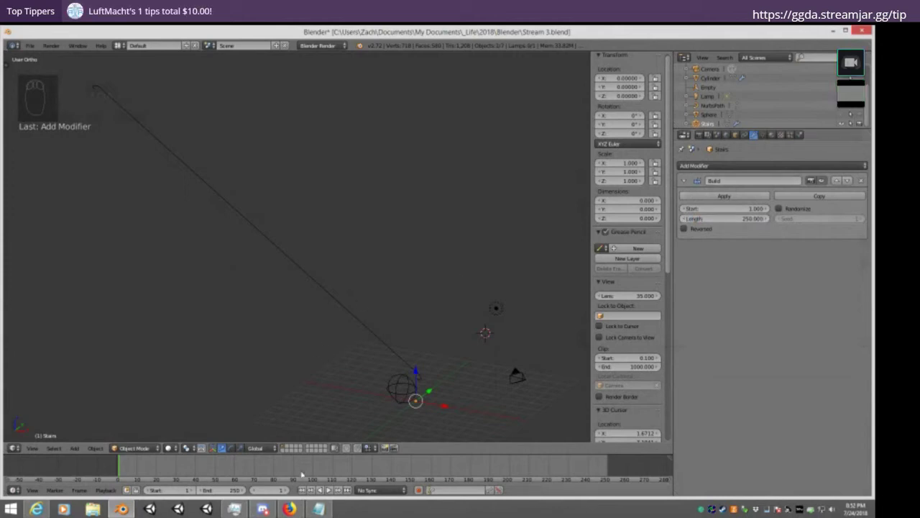
left_click(327, 490)
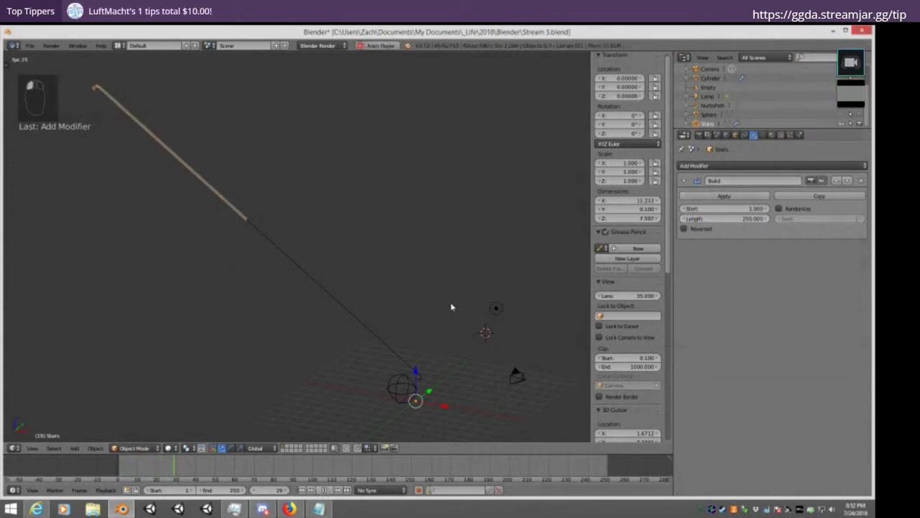
mouse_move(452, 309)
middle_mouse_down()
mouse_move(430, 279)
mouse_move(410, 284)
mouse_move(419, 286)
middle_mouse_up()
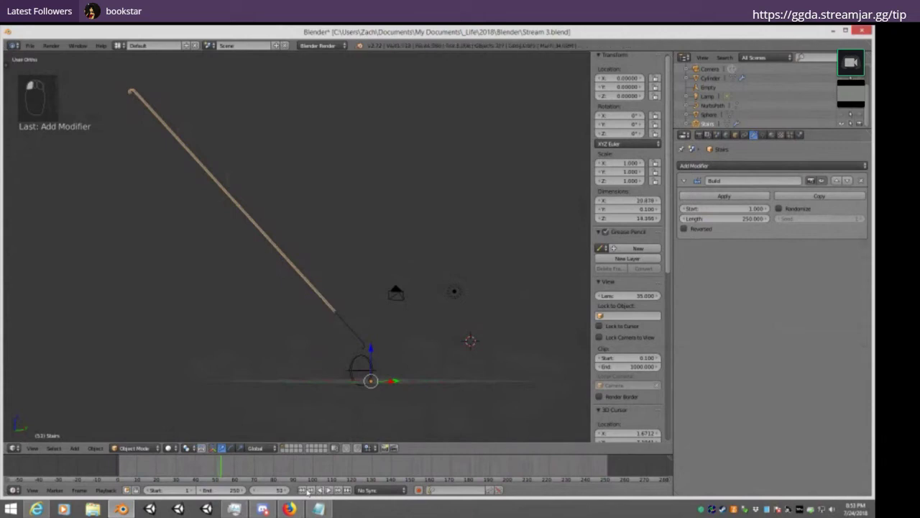
Return to the first frame, enable Randomize on the Build modifier and play the animation while viewing the stairs from several angles
left_click(303, 490)
left_click(779, 209)
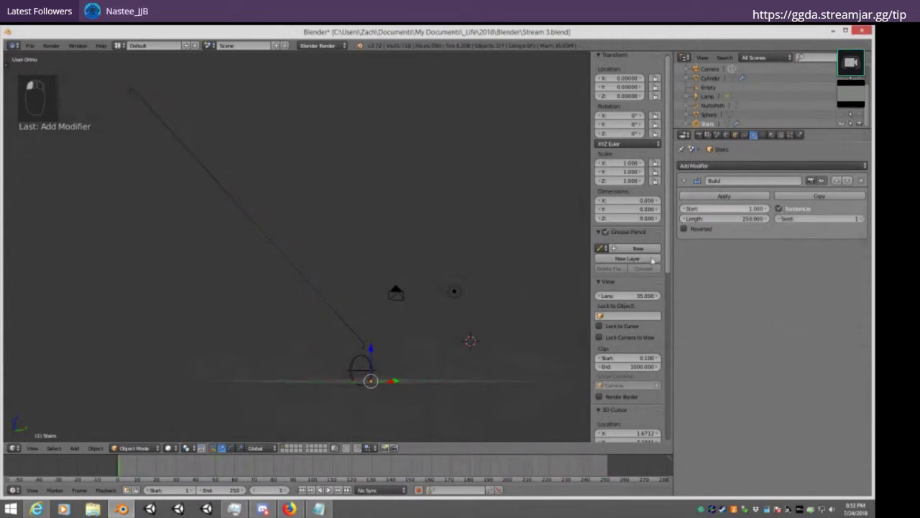
left_click(329, 491)
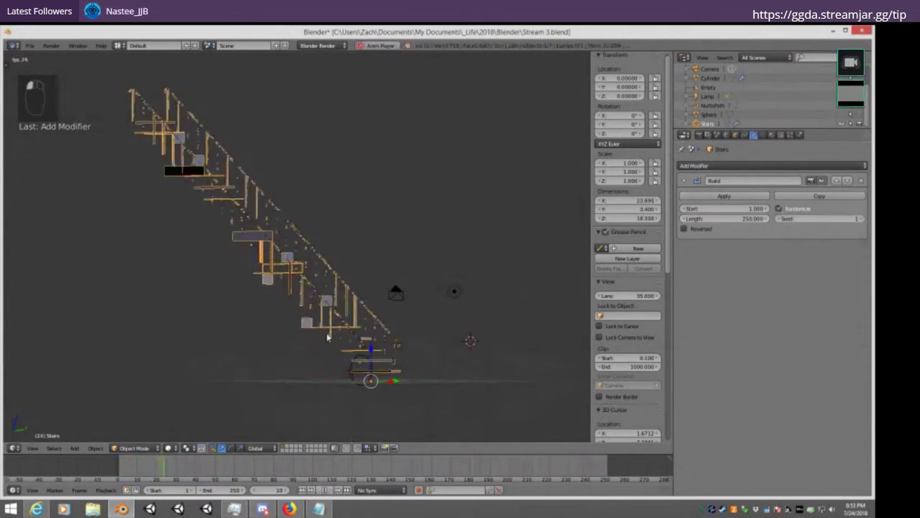
mouse_move(352, 258)
middle_mouse_down()
mouse_move(384, 256)
mouse_move(445, 278)
mouse_move(359, 256)
middle_mouse_up()
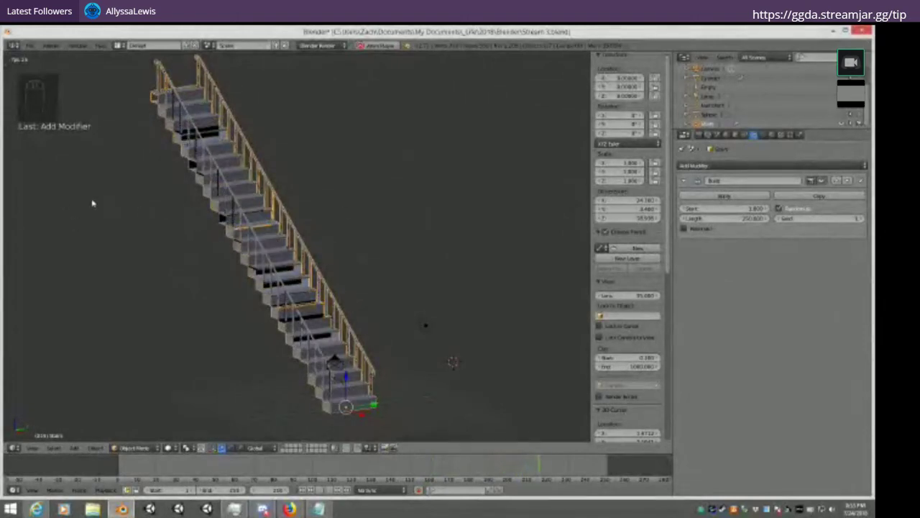
middle_click_drag(300, 220, 323, 199)
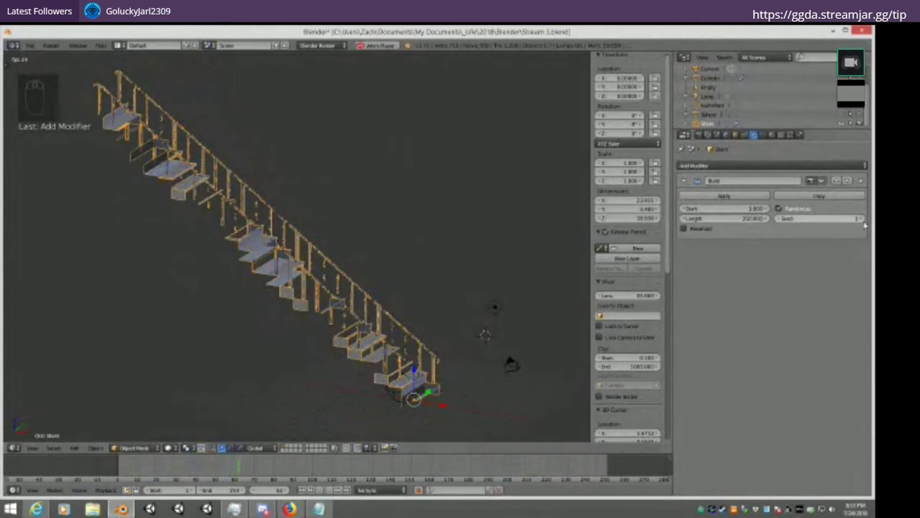
Set the Build modifier's Seed to 2, watch the randomized build from several sides and stop the playback
middle_click_drag(508, 179, 355, 219)
key("Tab")
key("Tab")
middle_click_drag(256, 204, 485, 228)
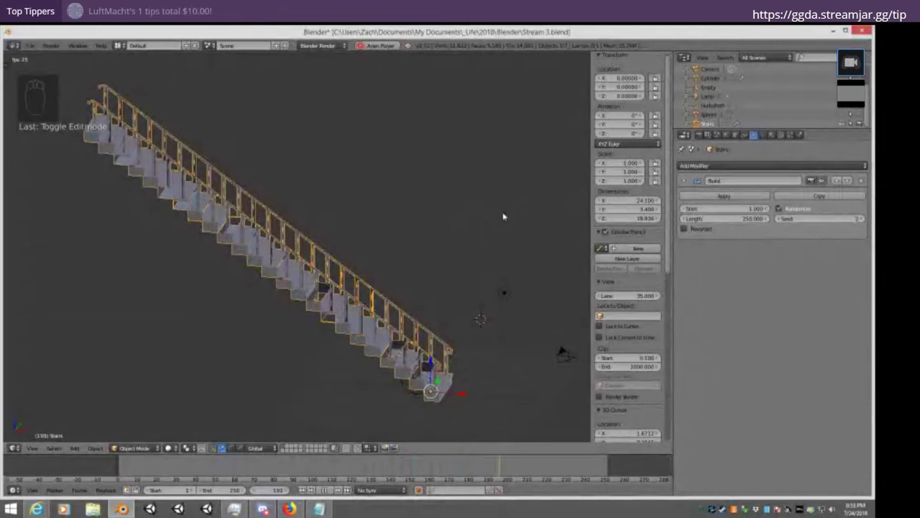
middle_click_drag(507, 226, 426, 222)
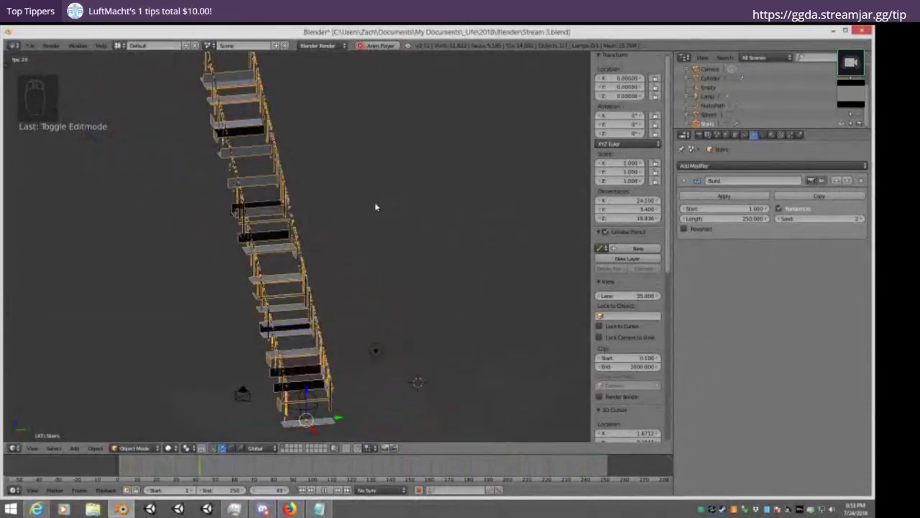
middle_click_drag(352, 203, 384, 203)
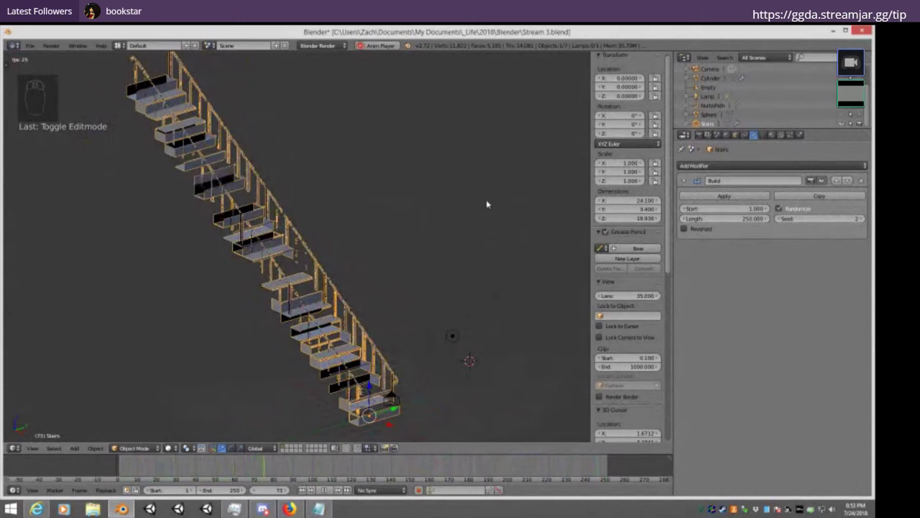
left_click(327, 490)
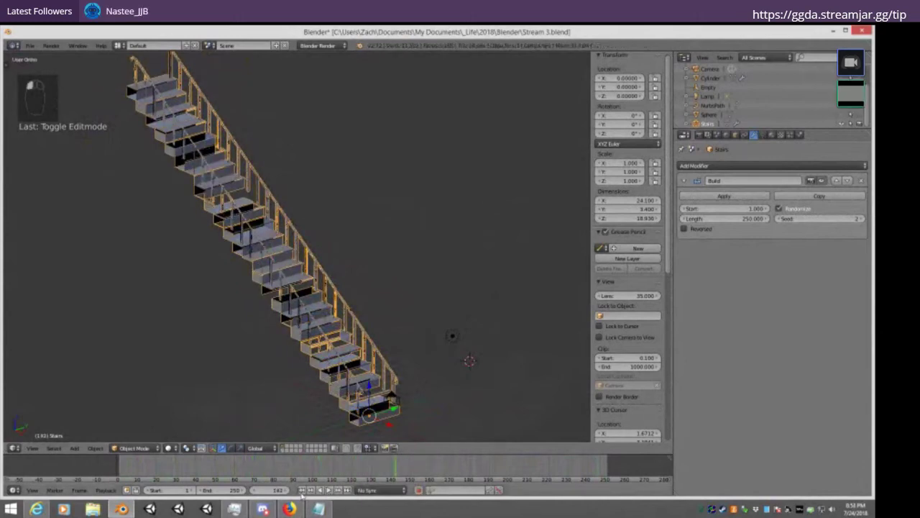
Remove the Build modifier from the stairs and reset the 3D cursor to the world origin
left_click(863, 182)
middle_click_drag(417, 262, 516, 264)
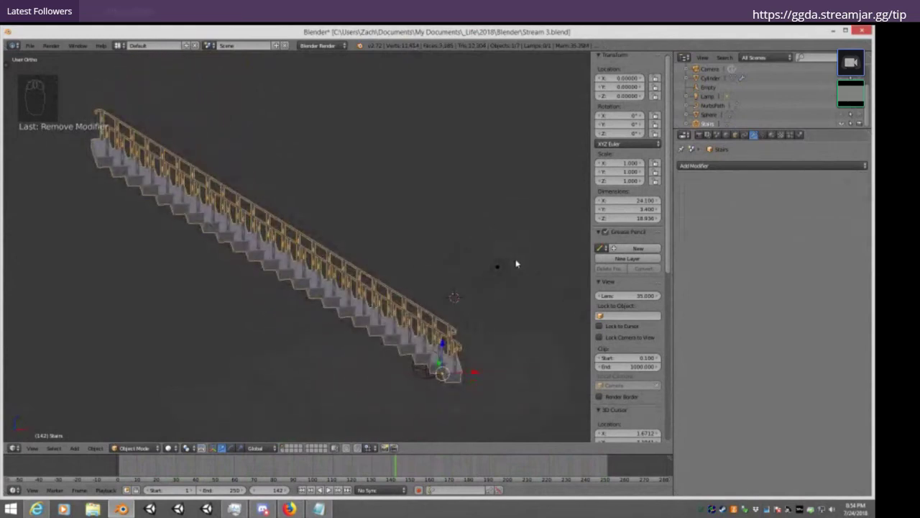
key("shift+c")
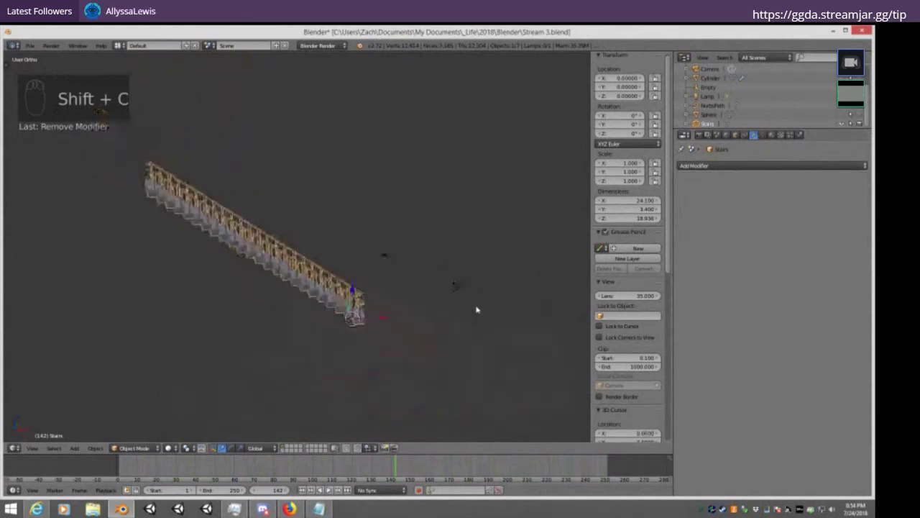
mouse_move(444, 318)
middle_mouse_down()
mouse_move(407, 267)
mouse_move(405, 305)
mouse_move(468, 323)
mouse_move(448, 308)
middle_mouse_up()
scroll(405, 305, "up", 6)
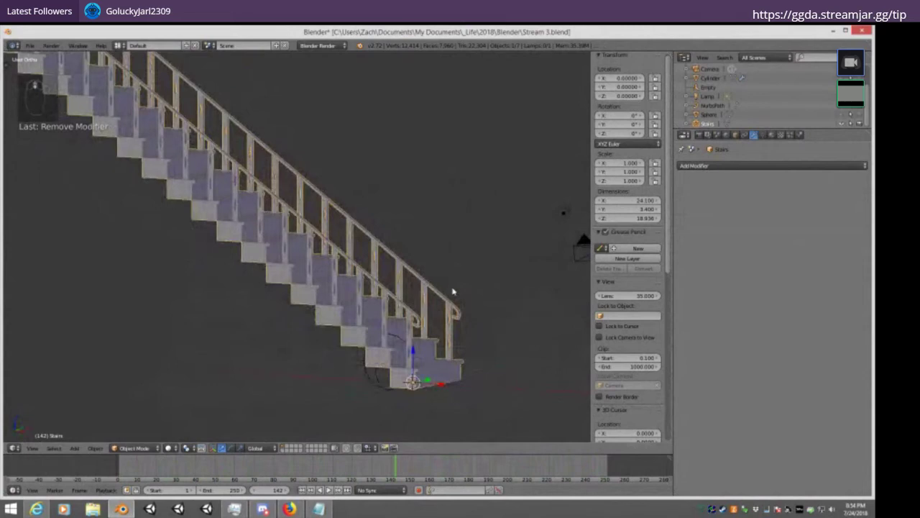